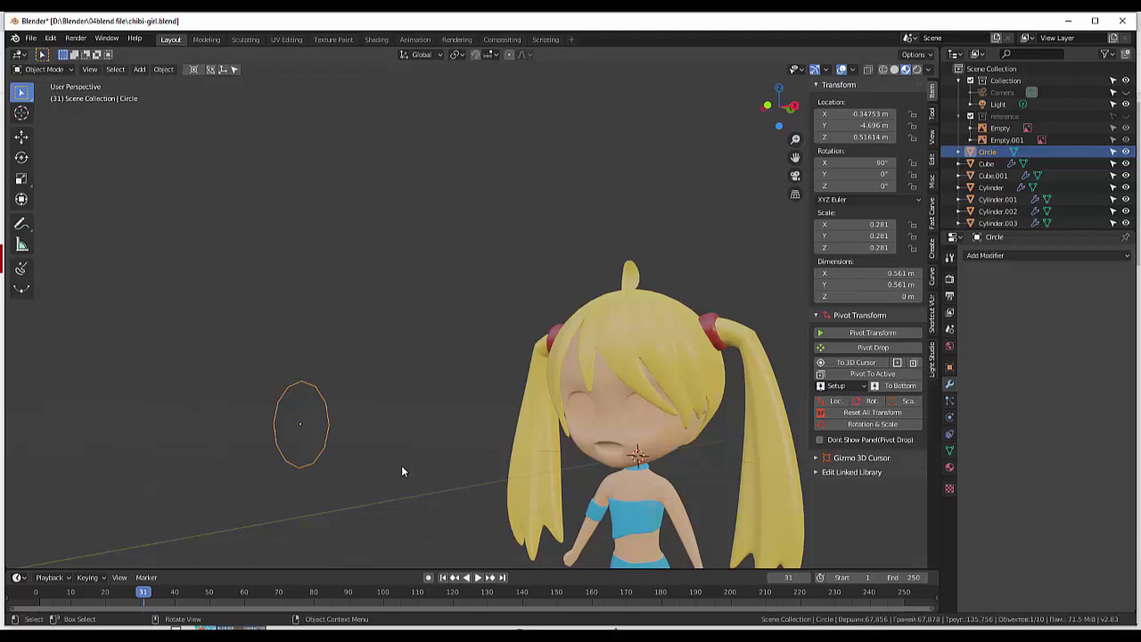
Put the eye Circle into Edit Mode and step through its vertices.
{"action": "key", "text": "ctrl"}
{"action": "key", "text": "ctrl"}
{"action": "key", "text": "shift"}
{"action": "key", "text": "Tab"}
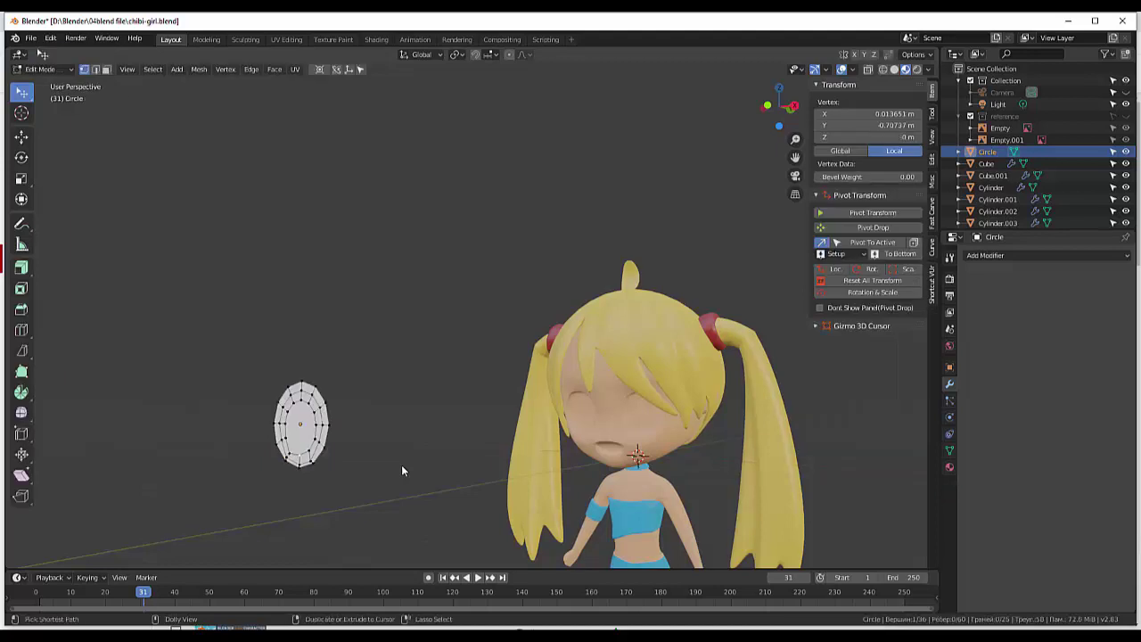
{"action": "key", "text": "ctrl+shift+KP_Add"}
{"action": "key", "text": "ctrl+shift+KP_Add"}
{"action": "key", "text": "ctrl+shift+KP_Add"}
{"action": "key", "text": "ctrl+shift+KP_Add"}
{"action": "key", "text": "ctrl+shift+KP_Add"}
{"action": "key", "text": "ctrl+shift+KP_Add"}
{"action": "key", "text": "ctrl+shift+KP_Add"}
{"action": "key", "text": "ctrl+shift+KP_Add"}
{"action": "key", "text": "ctrl+shift+KP_Add"}
{"action": "key", "text": "ctrl+shift+KP_Add"}
{"action": "key", "text": "ctrl+shift+KP_Add"}
{"action": "key", "text": "ctrl+shift+KP_Add"}
{"action": "key", "text": "ctrl+shift+KP_Add"}
{"action": "key", "text": "ctrl+shift+KP_Add"}
{"action": "key", "text": "ctrl+shift+KP_Add"}
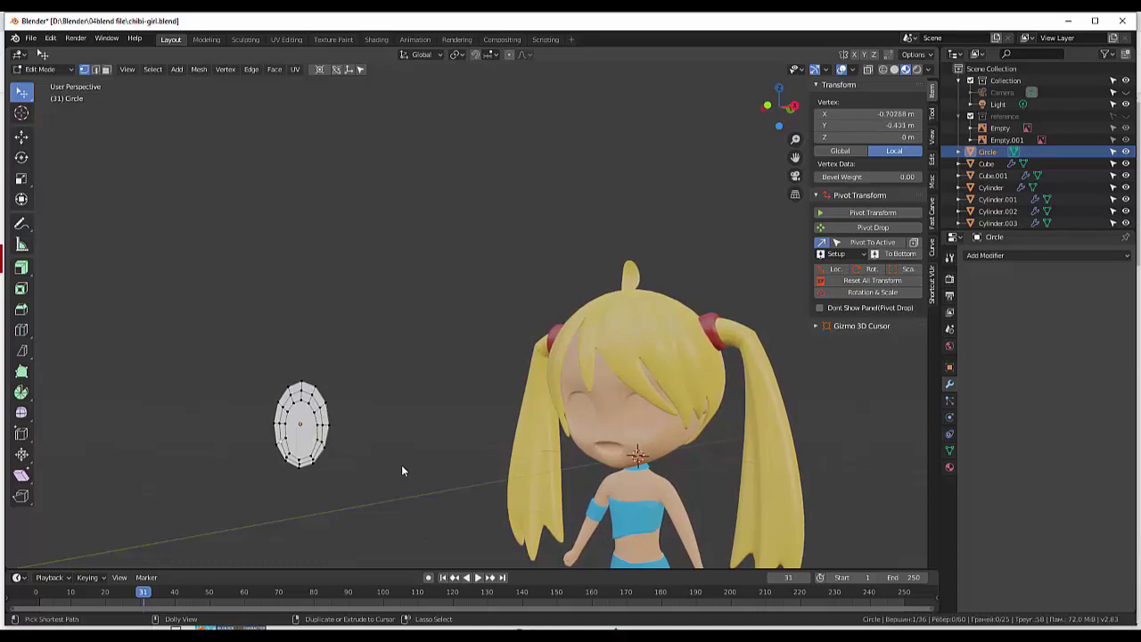
{"action": "key", "text": "ctrl+shift+KP_Add"}
{"action": "key", "text": "ctrl+shift+KP_Add"}
{"action": "key", "text": "ctrl+shift+KP_Add"}
{"action": "key", "text": "ctrl+shift+KP_Add"}
Select the circle's inner rings and push the centre outward into a dome.
{"action": "key", "text": "a"}
{"action": "key", "text": "3"}
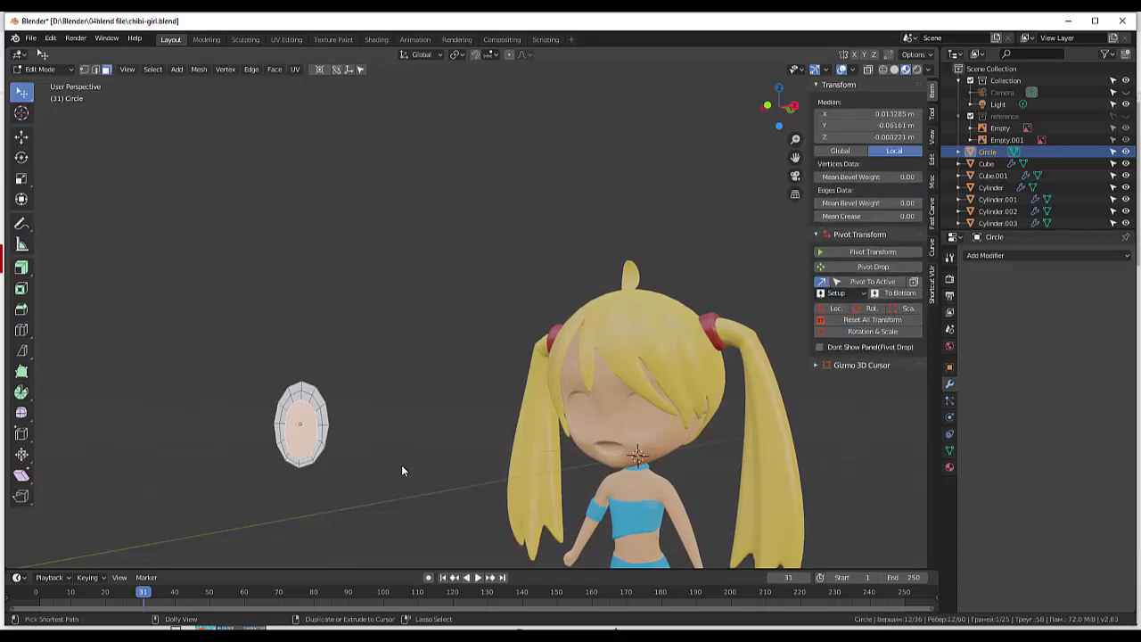
{"action": "key", "text": "1"}
{"action": "key", "text": "ctrl+shift+KP_Add"}
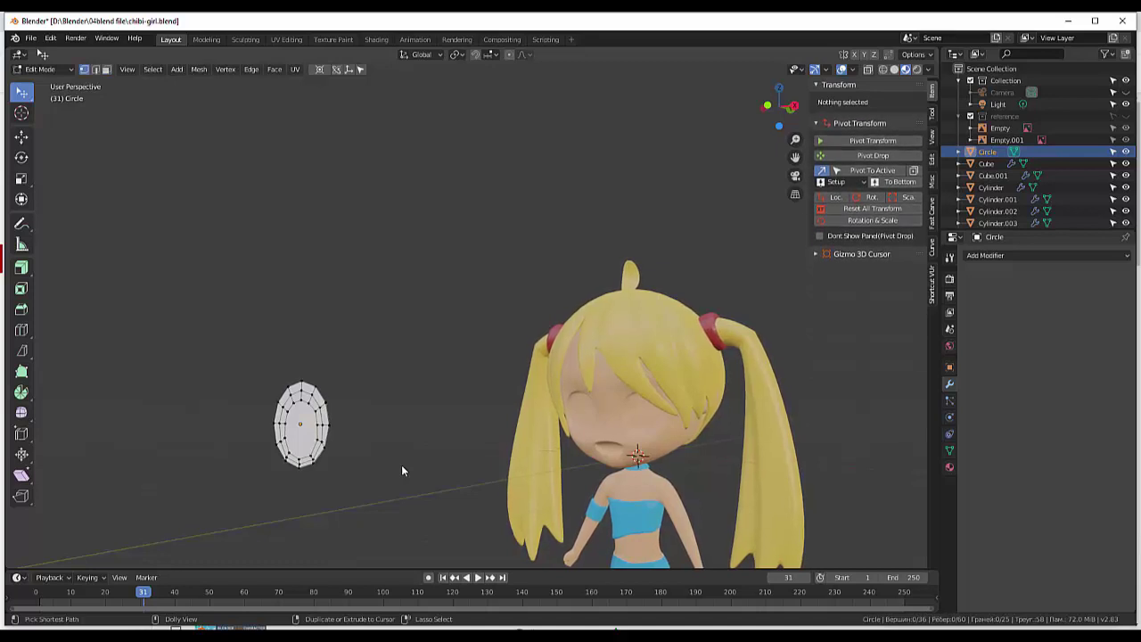
{"action": "key", "text": "ctrl+KP_Add"}
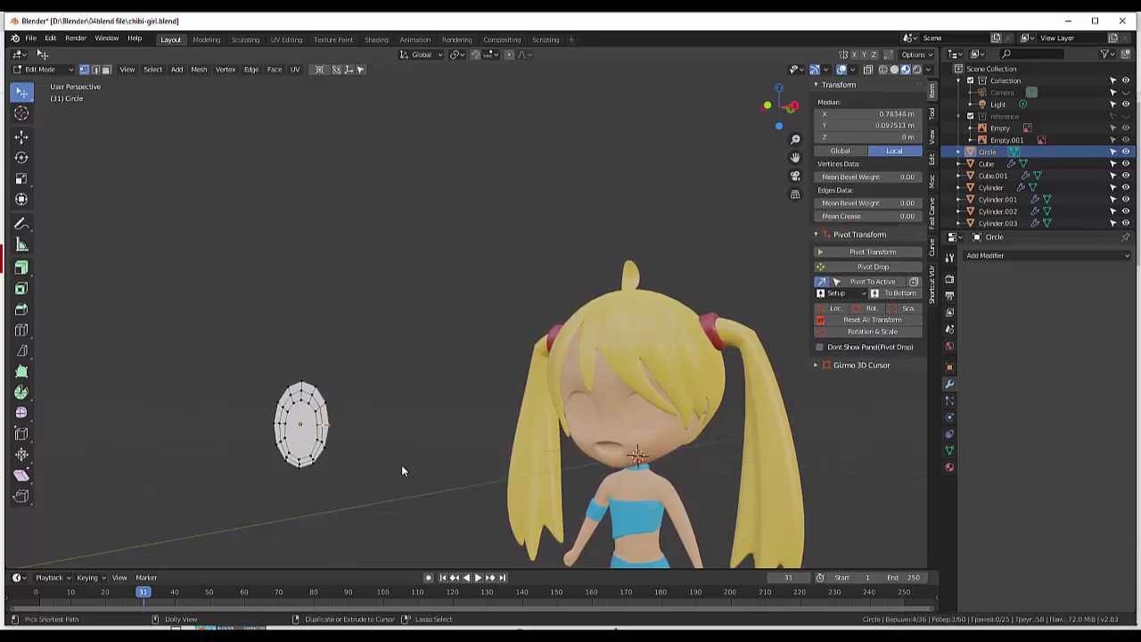
{"action": "key", "text": "ctrl+KP_Add"}
{"action": "key", "text": "ctrl+KP_Add"}
{"action": "key", "text": "ctrl+KP_Add"}
{"action": "key", "text": "ctrl+z"}
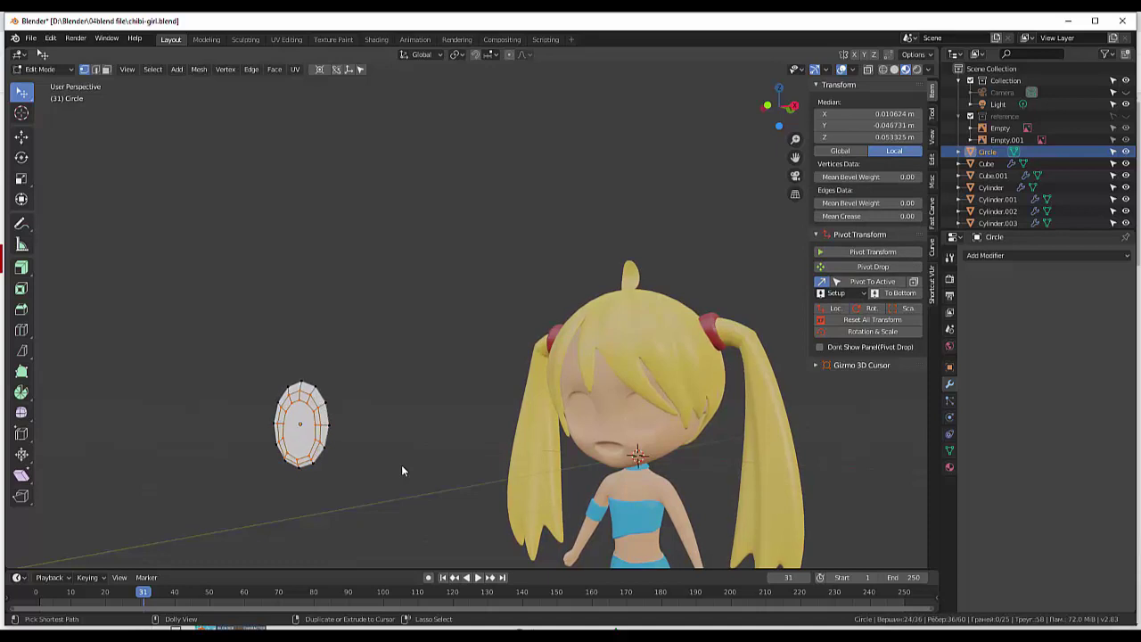
{"action": "key", "text": "alt+a"}
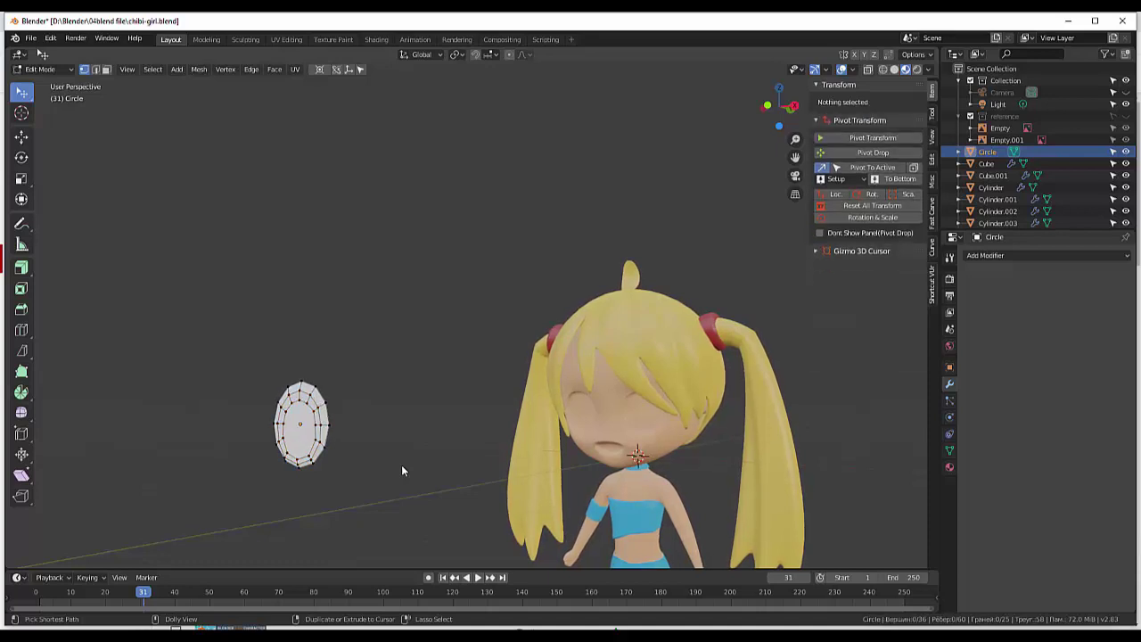
{"action": "key", "text": "3"}
{"action": "key", "text": "ctrl+z"}
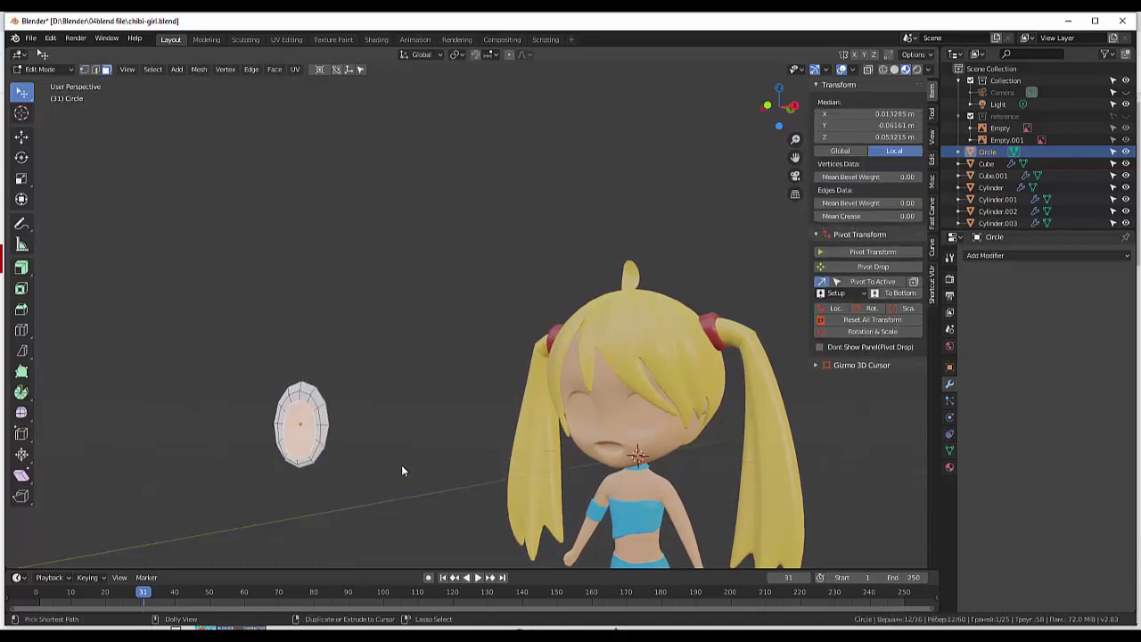
{"action": "key", "text": "ctrl+z"}
{"action": "key", "text": "2"}
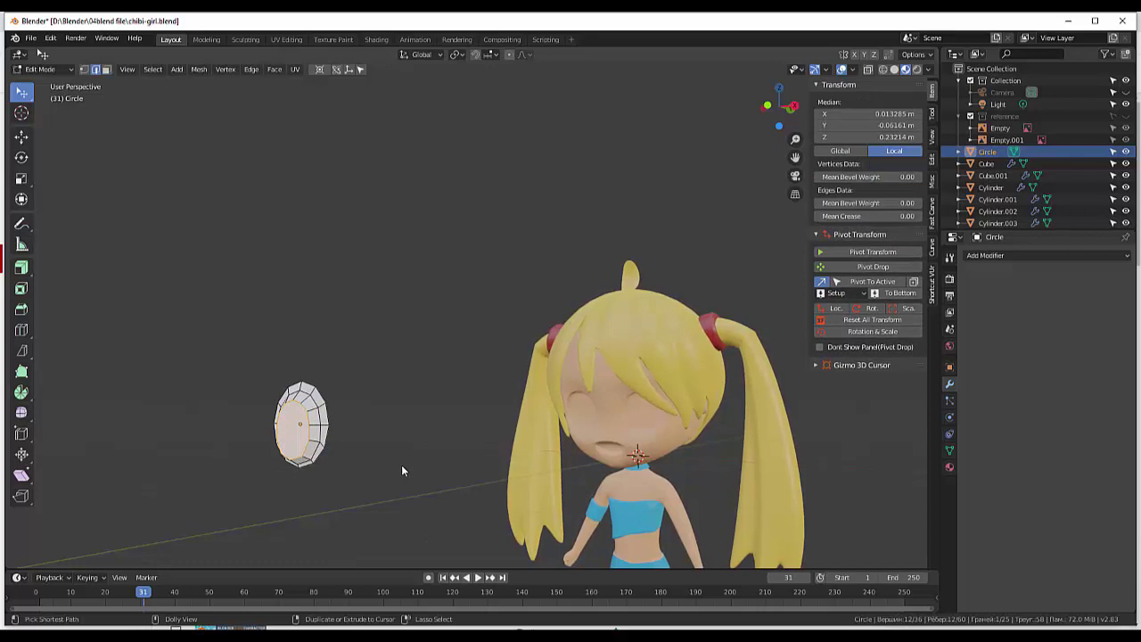
Inset the filled centre face twice to add two new rings, then return to Object Mode.
{"action": "key", "text": "Tab"}
{"action": "key", "text": "Tab"}
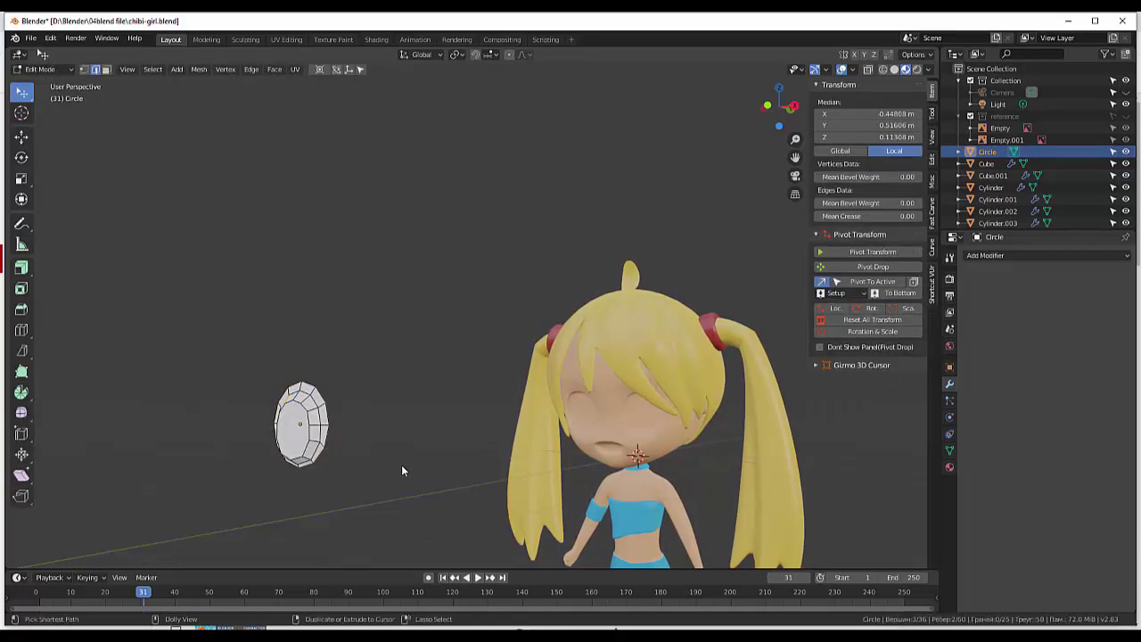
{"action": "key", "text": "f"}
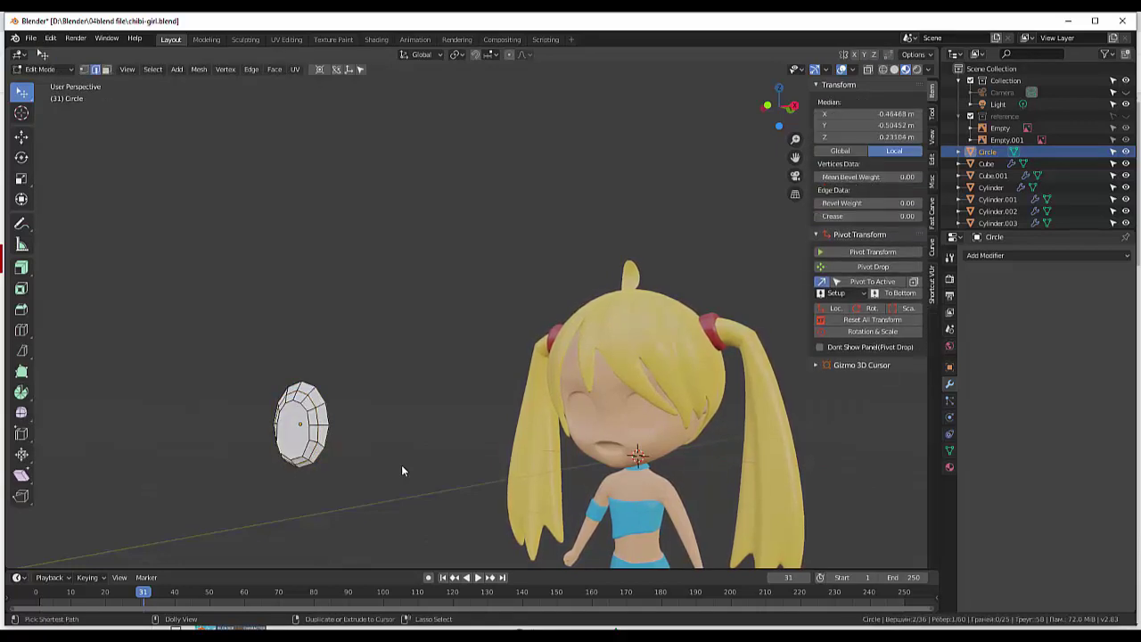
{"action": "key", "text": "3"}
{"action": "key", "text": "i"}
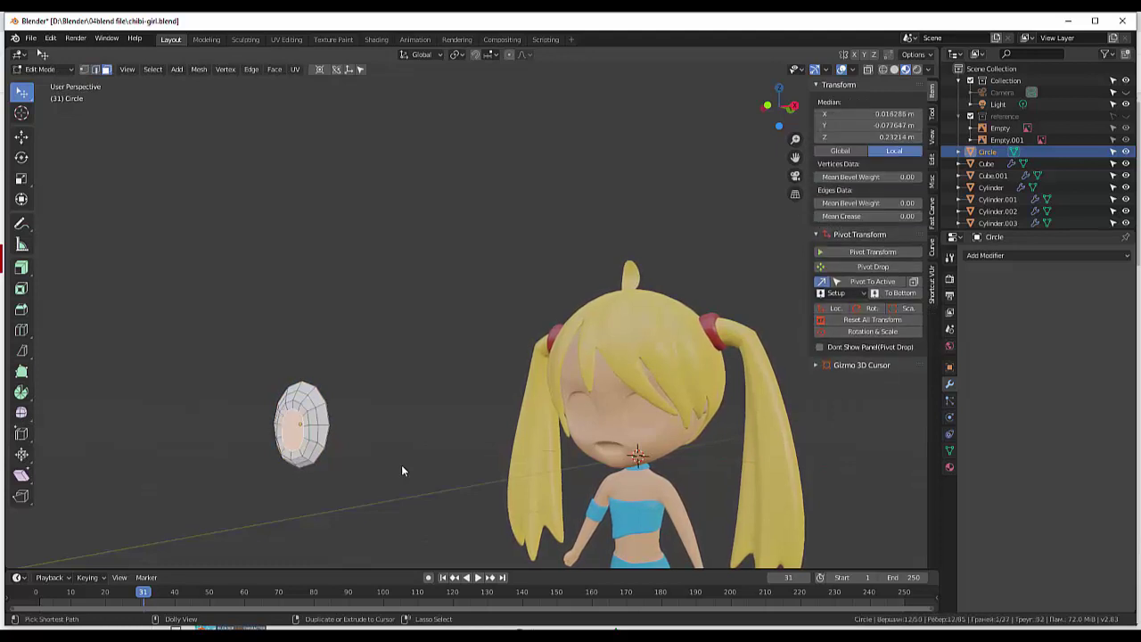
{"action": "key", "text": "alt+a"}
{"action": "key", "text": "ctrl+z"}
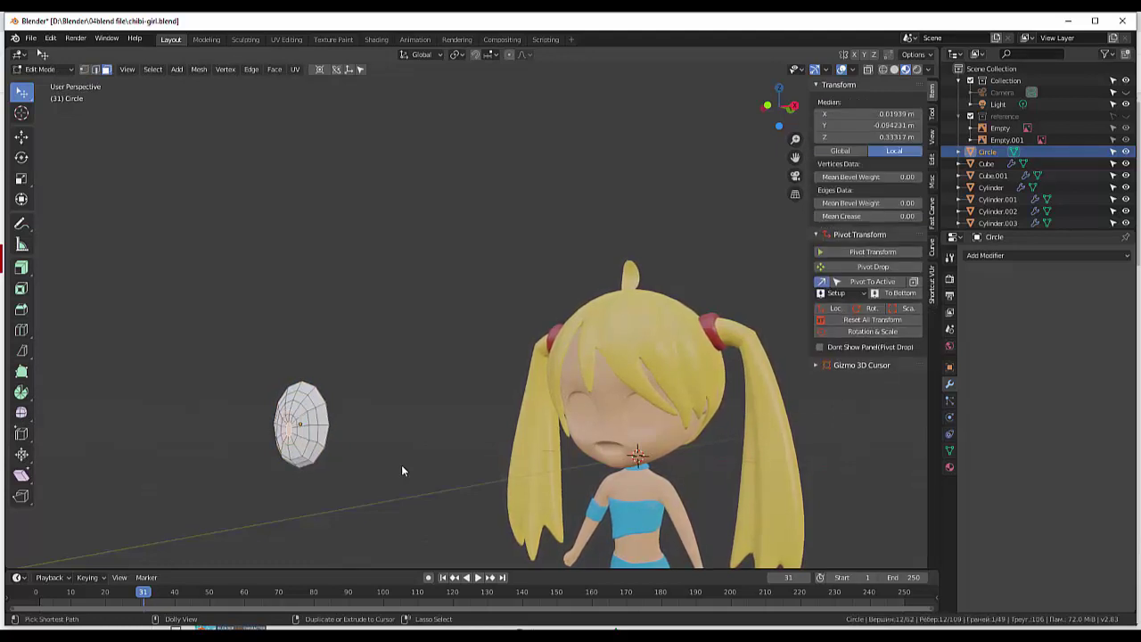
{"action": "key", "text": "i"}
{"action": "key", "text": "alt+a"}
{"action": "key", "text": "Tab"}
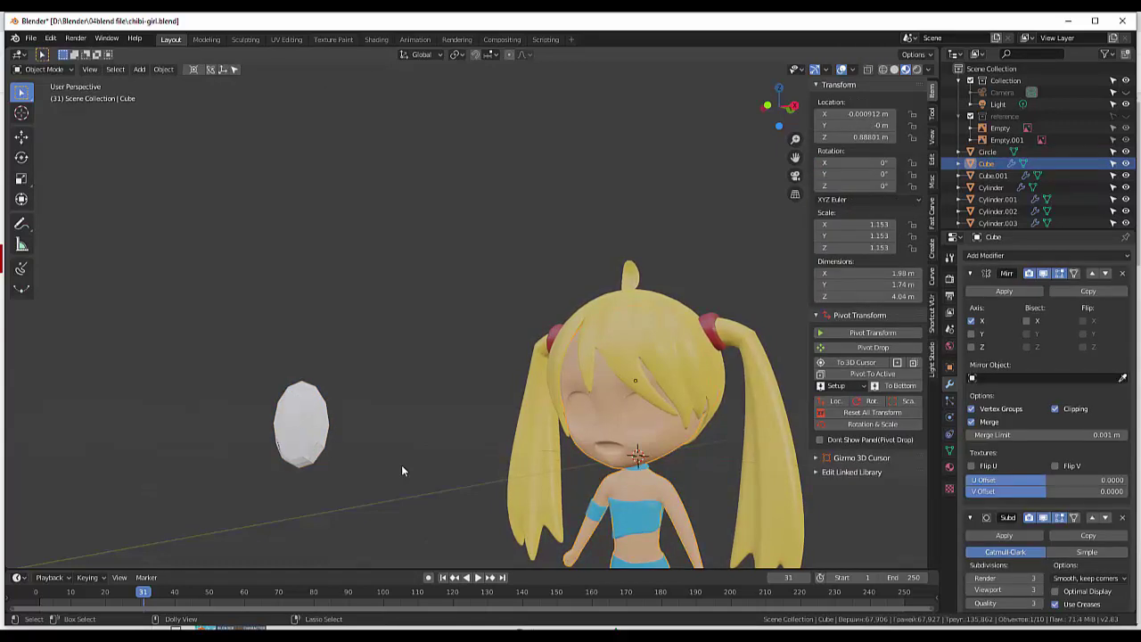
Inspect a group of head vertices on the Cube, then return to Object Mode with the eye Circle selected.
{"action": "key", "text": "Tab"}
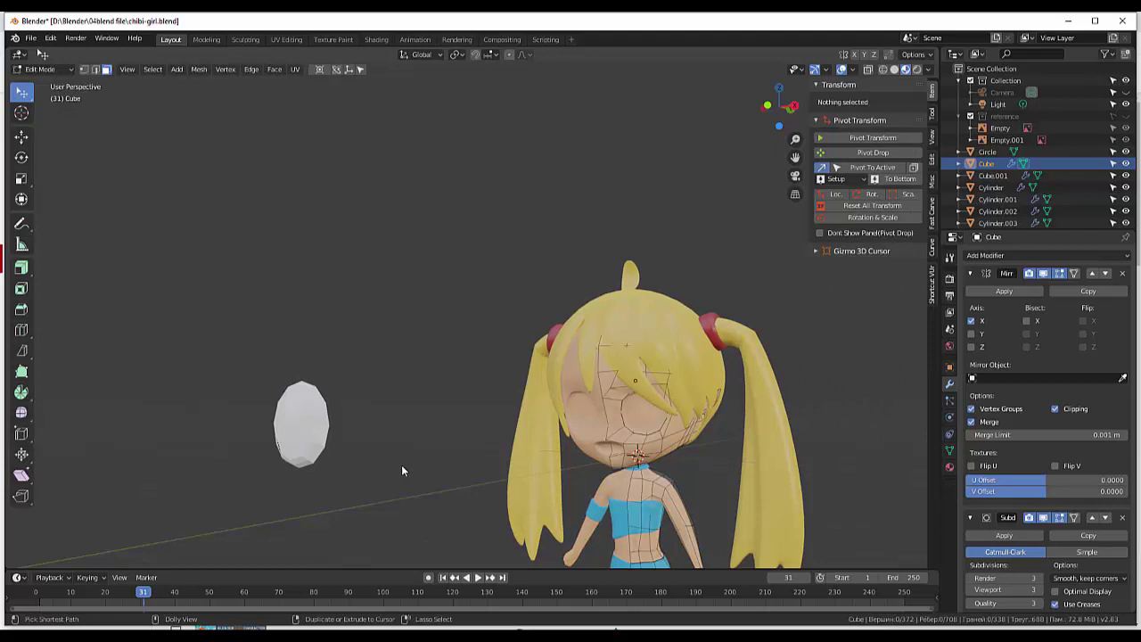
{"action": "key", "text": "ctrl+z"}
{"action": "key", "text": "ctrl+z"}
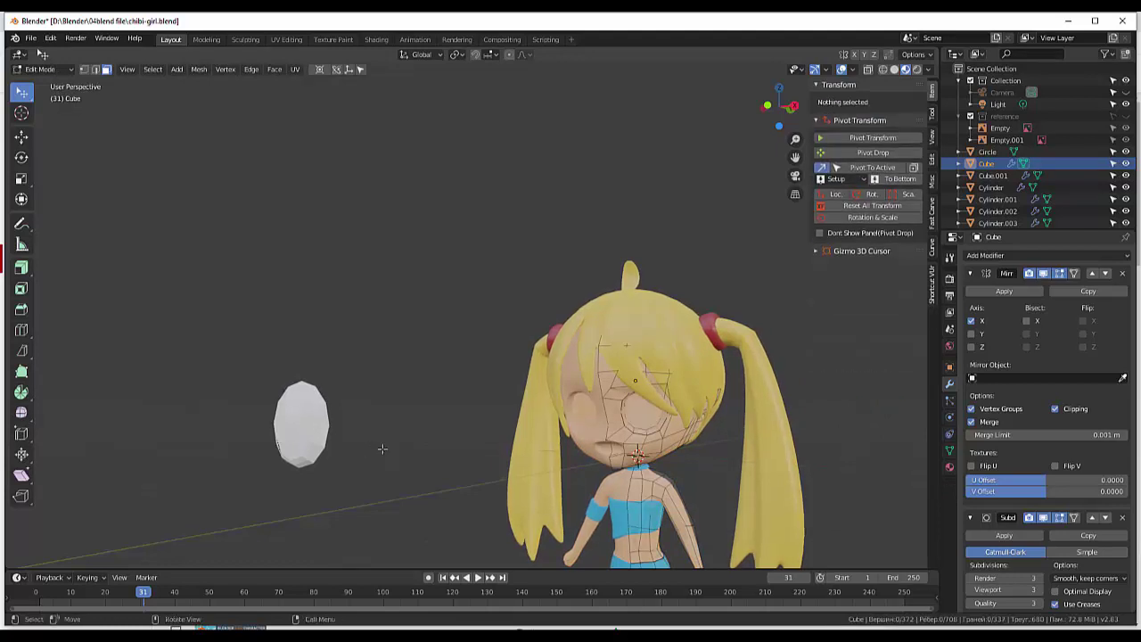
{"action": "left_click", "coordinate": [49, 69]}
{"action": "left_click", "coordinate": [45, 70]}
{"action": "left_click", "coordinate": [42, 83]}
From the side view, move the eye against the girl's face and onto the eye area.
{"action": "left_click", "coordinate": [301, 453]}
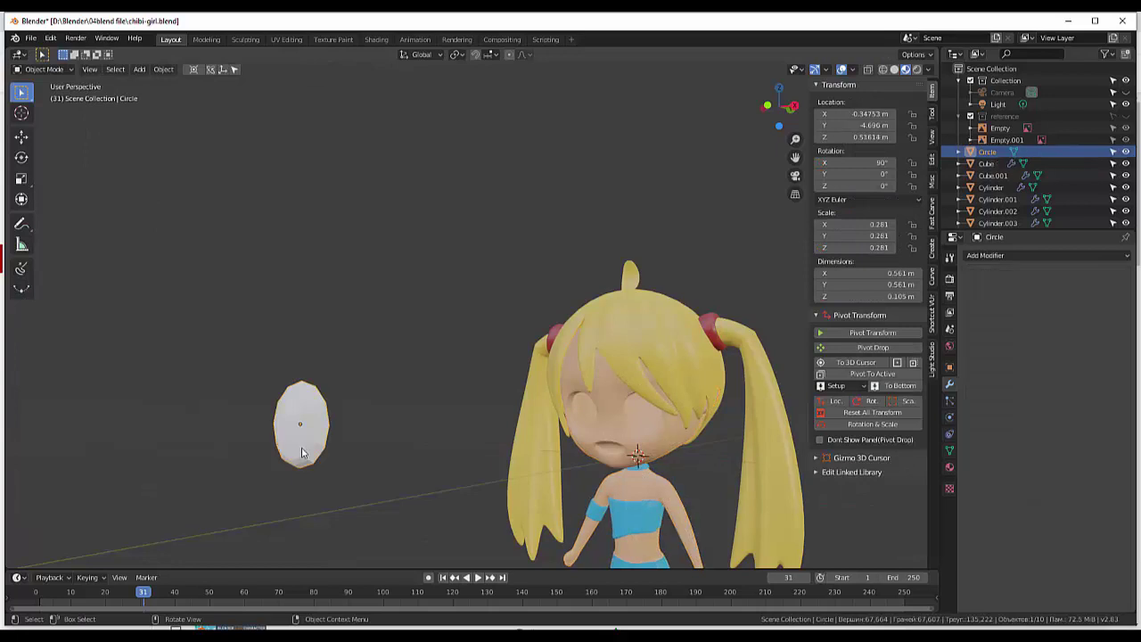
{"action": "middle_click_drag", "start_coordinate": [558, 476], "coordinate": [513, 462]}
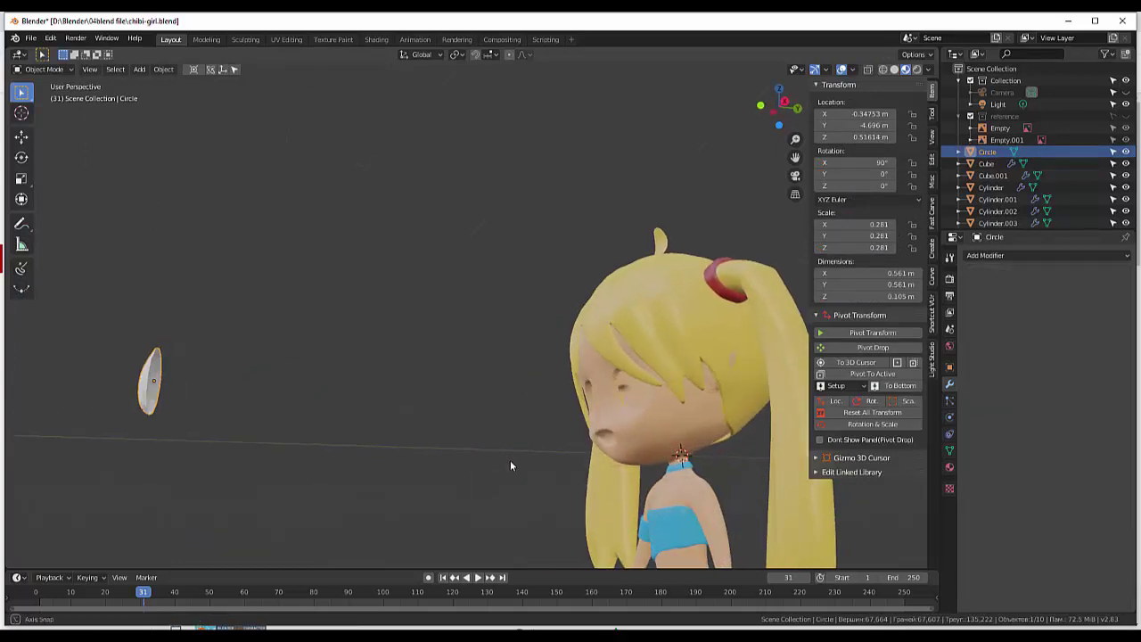
{"action": "key", "text": "KP_3"}
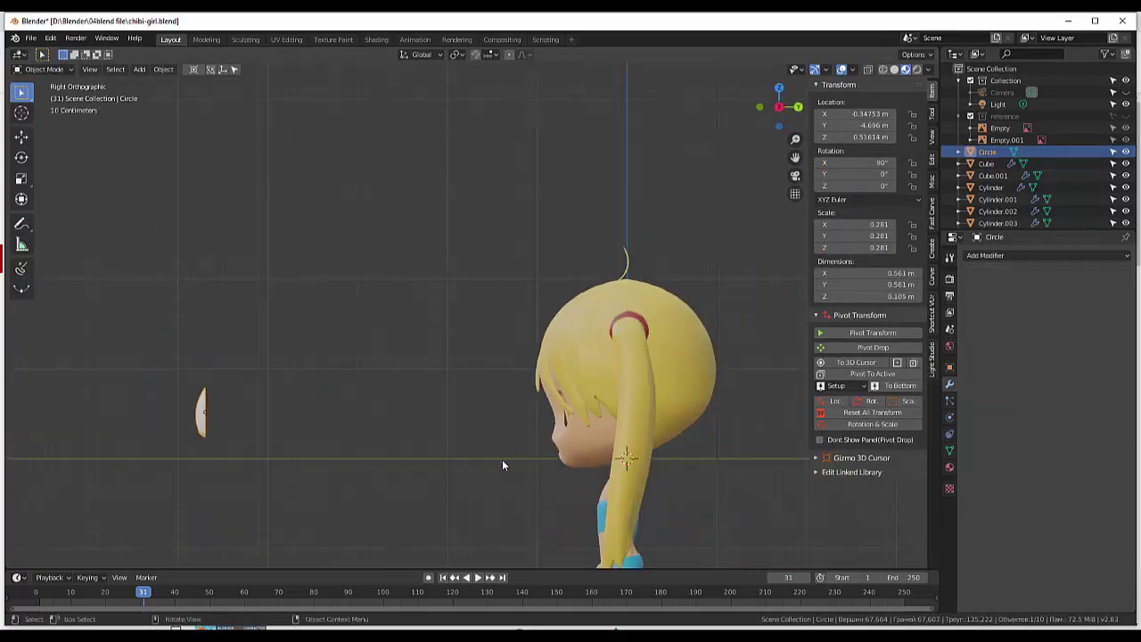
{"action": "key", "text": "g"}
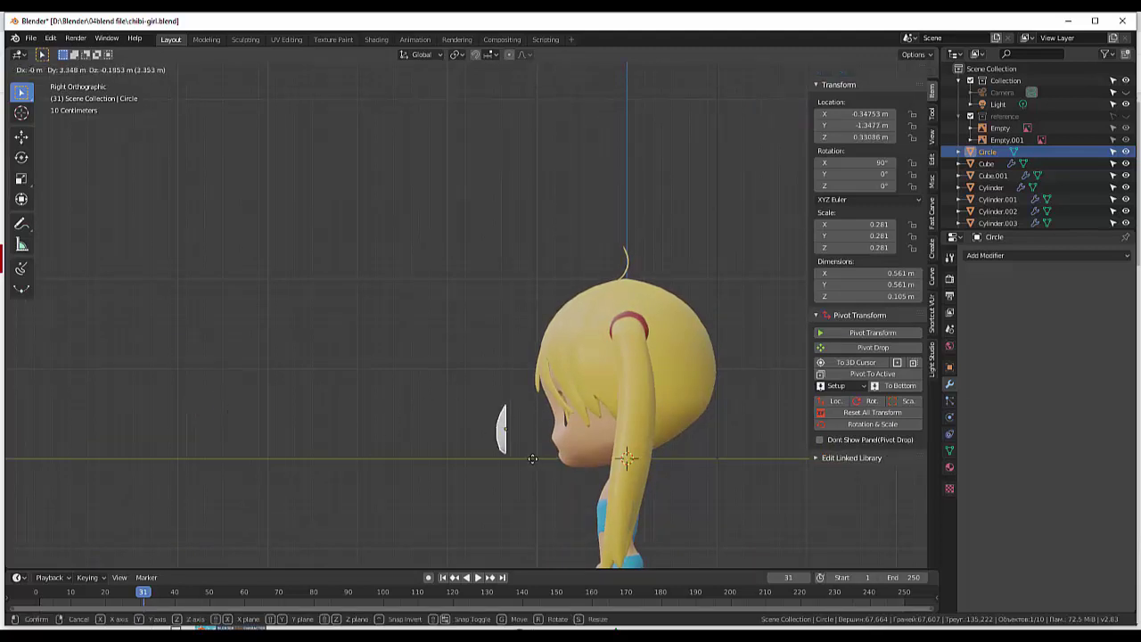
{"action": "left_click", "coordinate": [587, 439]}
{"action": "mouse_move", "coordinate": [587, 439]}
{"action": "middle_mouse_down"}
{"action": "mouse_move", "coordinate": [716, 428]}
{"action": "mouse_move", "coordinate": [723, 416]}
{"action": "middle_mouse_up"}
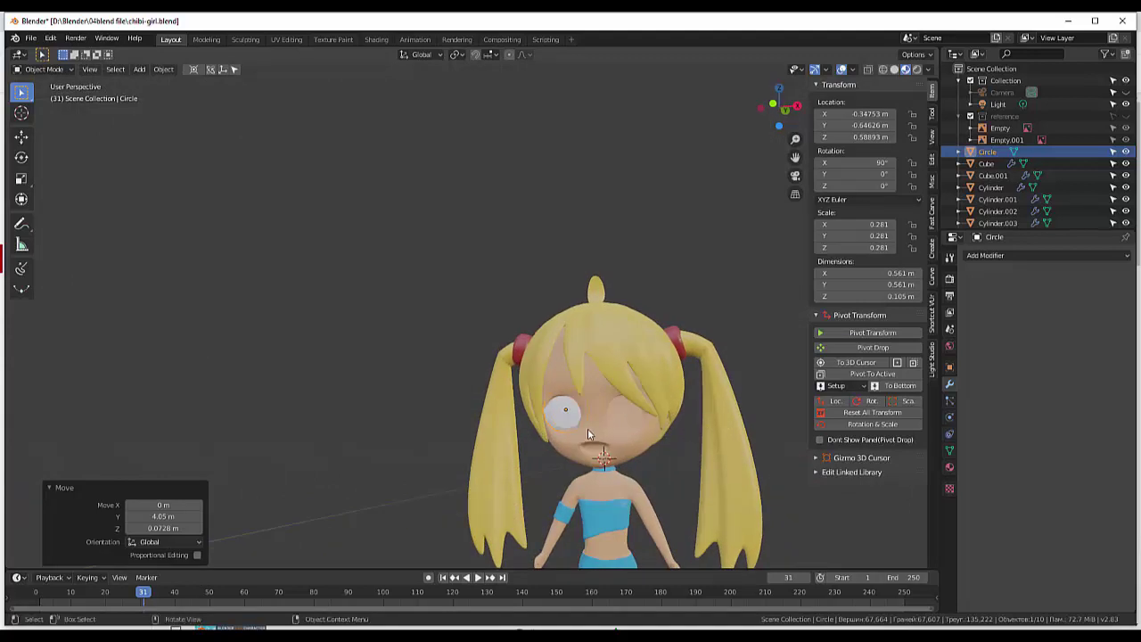
{"action": "key", "text": "g"}
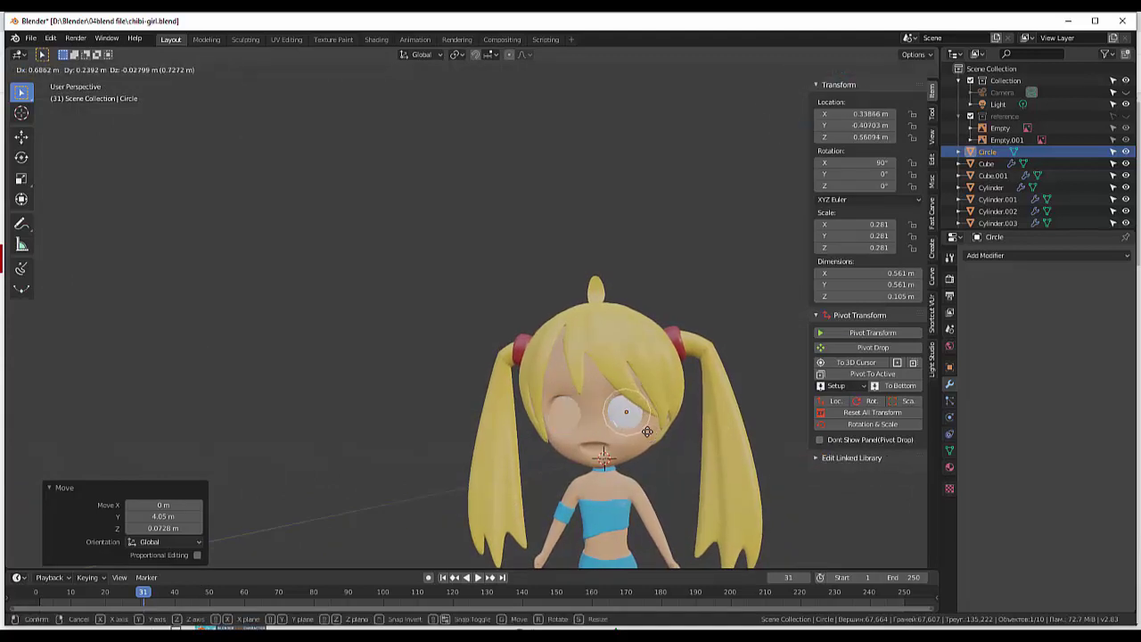
{"action": "left_click", "coordinate": [648, 432]}
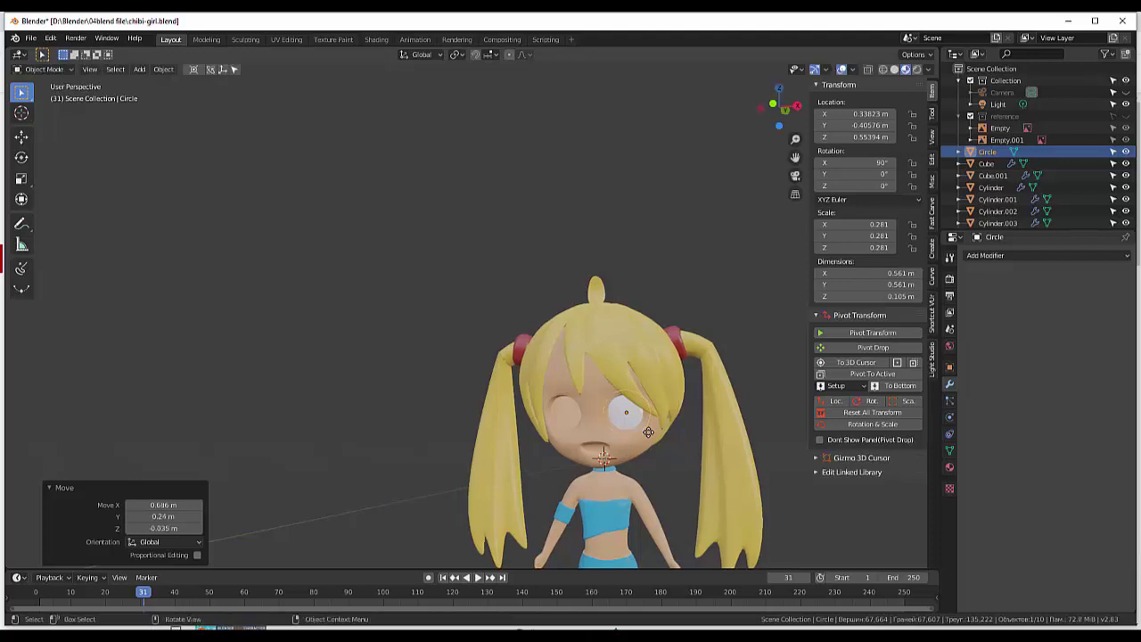
Fine-tune the eye's position to 0.345, -0.605, 0.556 m, checking from side and front.
{"action": "left_click", "coordinate": [45, 70]}
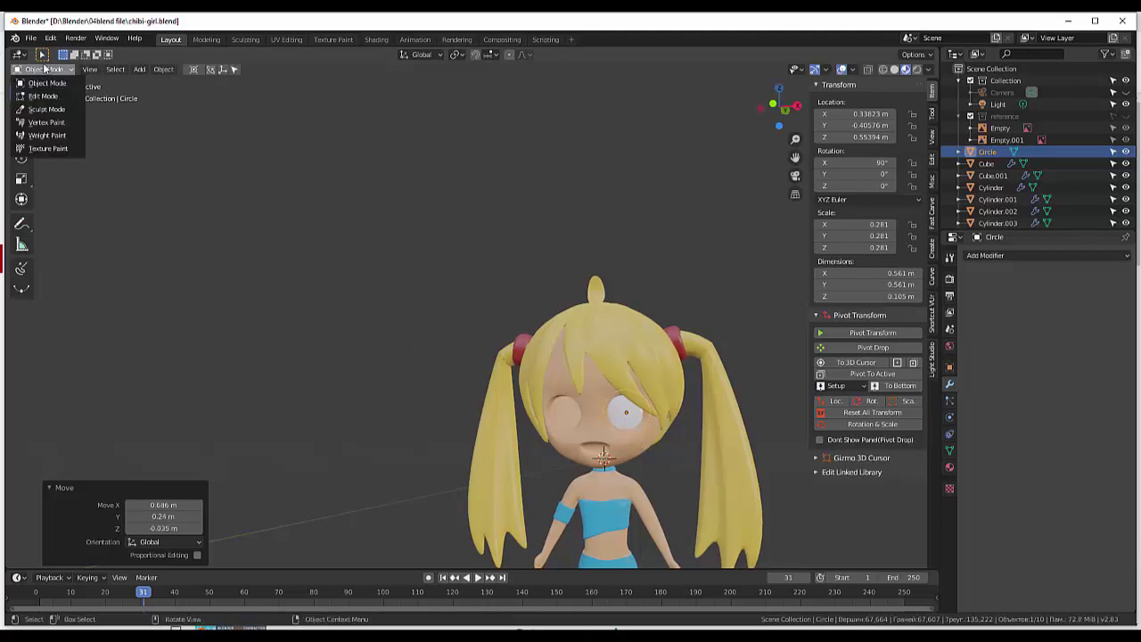
{"action": "left_click", "coordinate": [41, 68]}
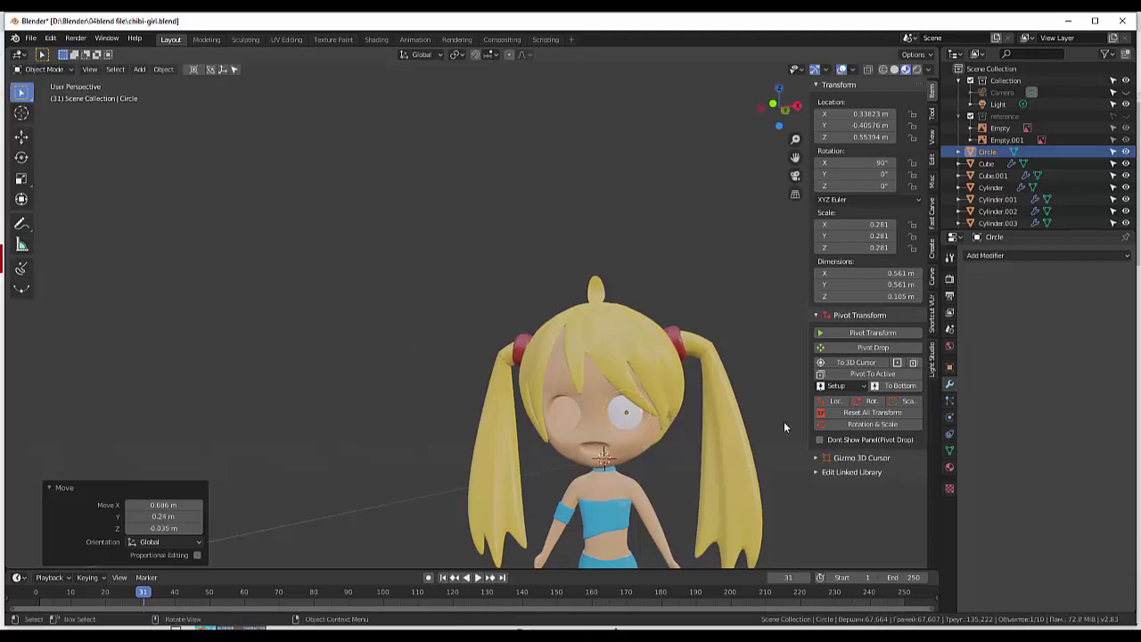
{"action": "middle_click_drag", "start_coordinate": [784, 421], "coordinate": [695, 409]}
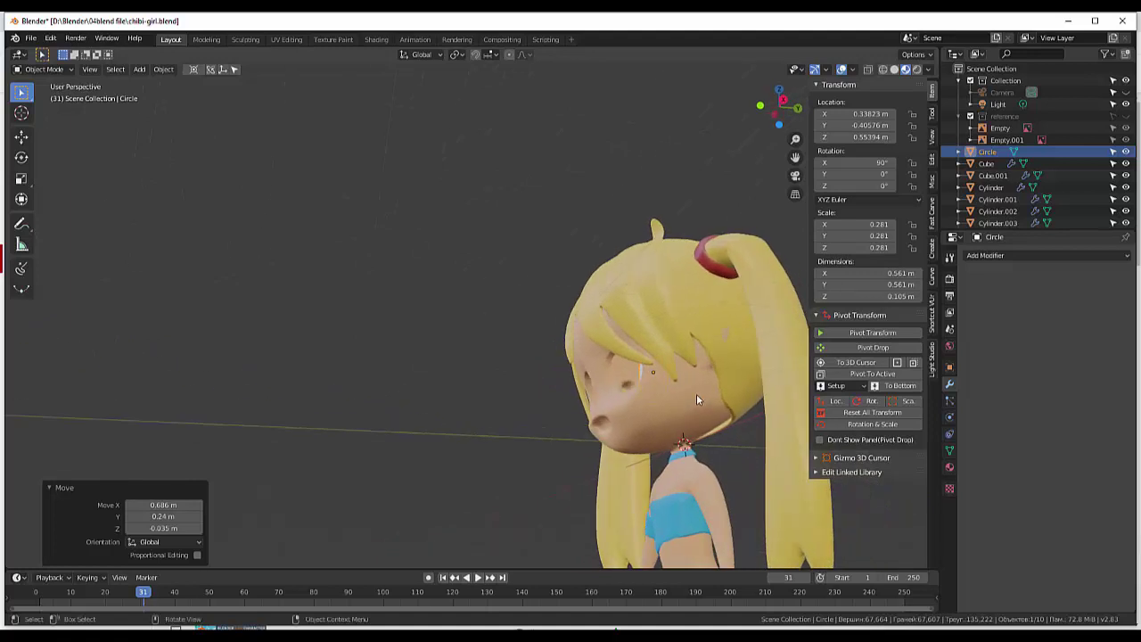
{"action": "key", "text": "g"}
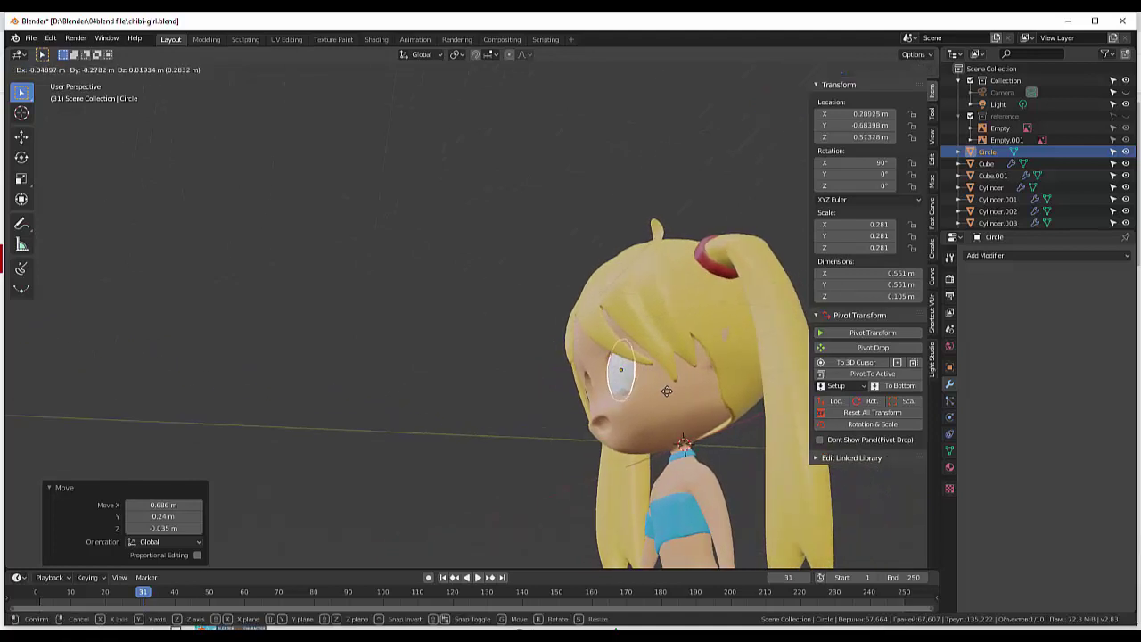
{"action": "left_click", "coordinate": [685, 389]}
{"action": "mouse_move", "coordinate": [693, 368]}
{"action": "middle_mouse_down"}
{"action": "mouse_move", "coordinate": [764, 388]}
{"action": "mouse_move", "coordinate": [729, 397]}
{"action": "middle_mouse_up"}
{"action": "key", "text": "g"}
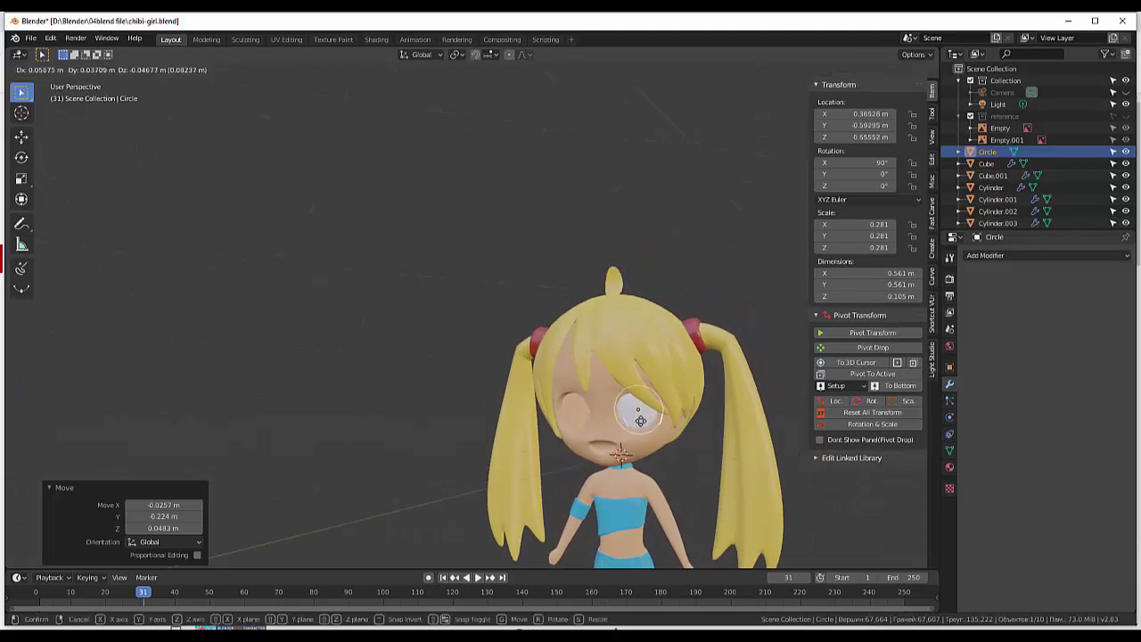
{"action": "left_click", "coordinate": [683, 441]}
{"action": "scroll", "coordinate": [683, 440], "scroll_direction": "up", "scroll_amount": 3}
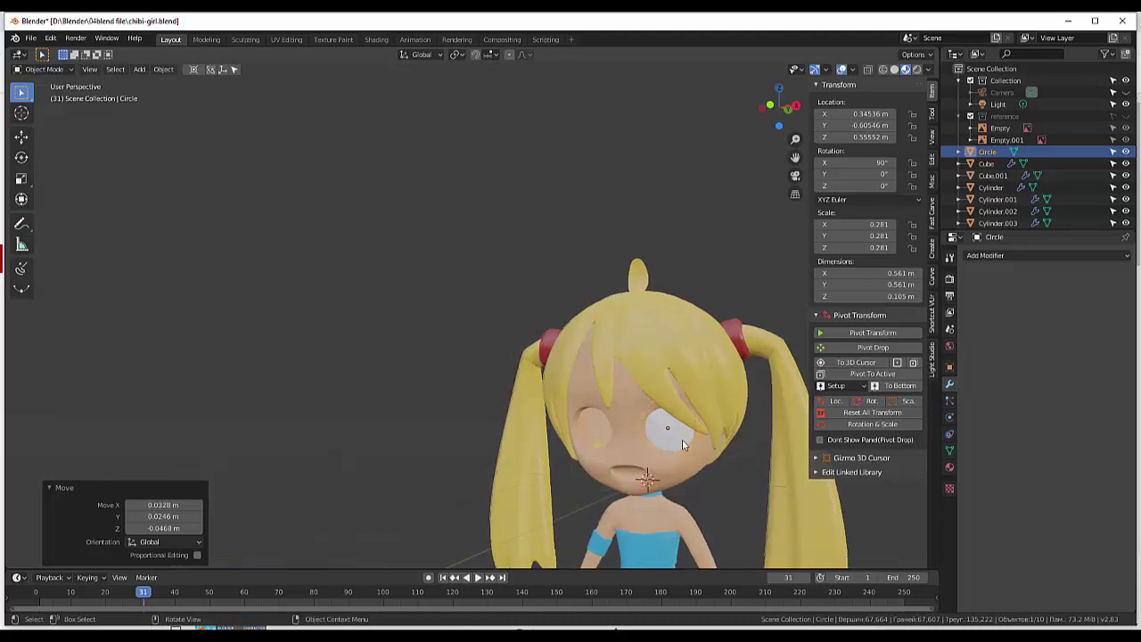
{"action": "scroll", "coordinate": [680, 437], "scroll_direction": "up", "scroll_amount": 3}
{"action": "mouse_move", "coordinate": [678, 424]}
{"action": "middle_mouse_down"}
{"action": "mouse_move", "coordinate": [646, 385]}
{"action": "mouse_move", "coordinate": [721, 421]}
{"action": "mouse_move", "coordinate": [698, 414]}
{"action": "mouse_move", "coordinate": [697, 425]}
{"action": "middle_mouse_up"}
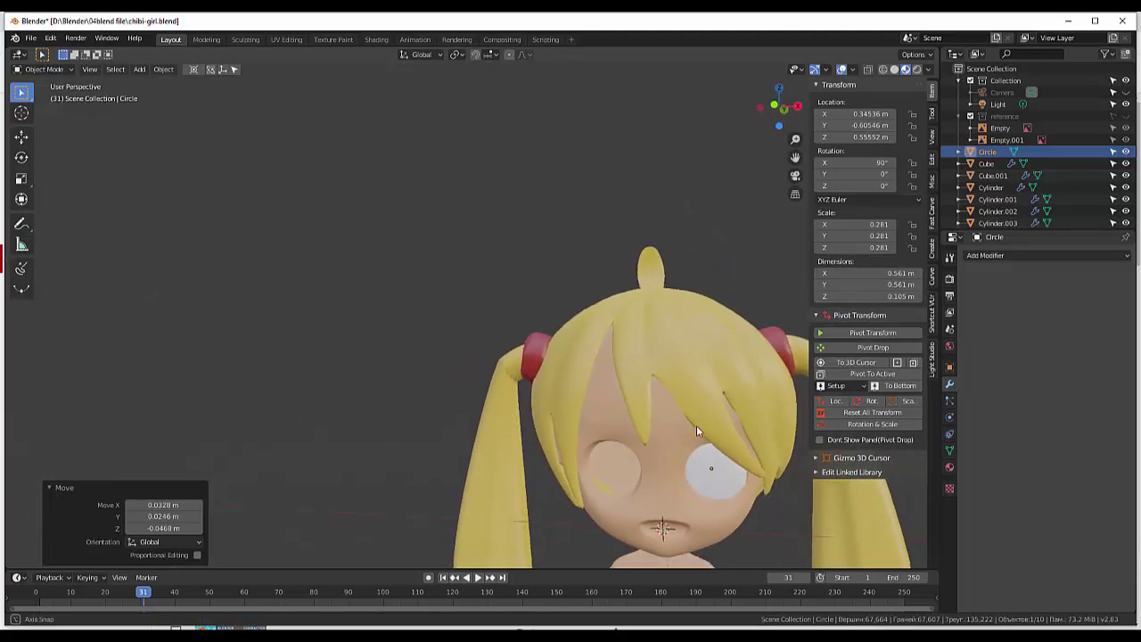
{"action": "left_click", "coordinate": [42, 70]}
In Edit Mode, select the whole linked eye circle and scale it to 0.724.
{"action": "left_click", "coordinate": [40, 98]}
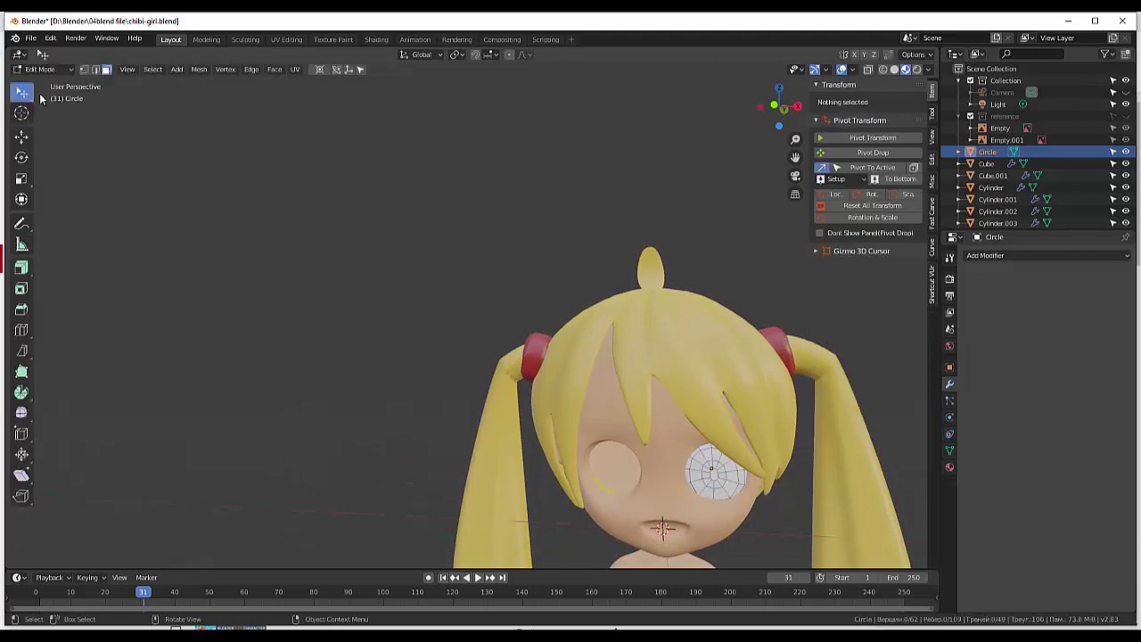
{"action": "middle_click_drag", "start_coordinate": [505, 390], "coordinate": [579, 421]}
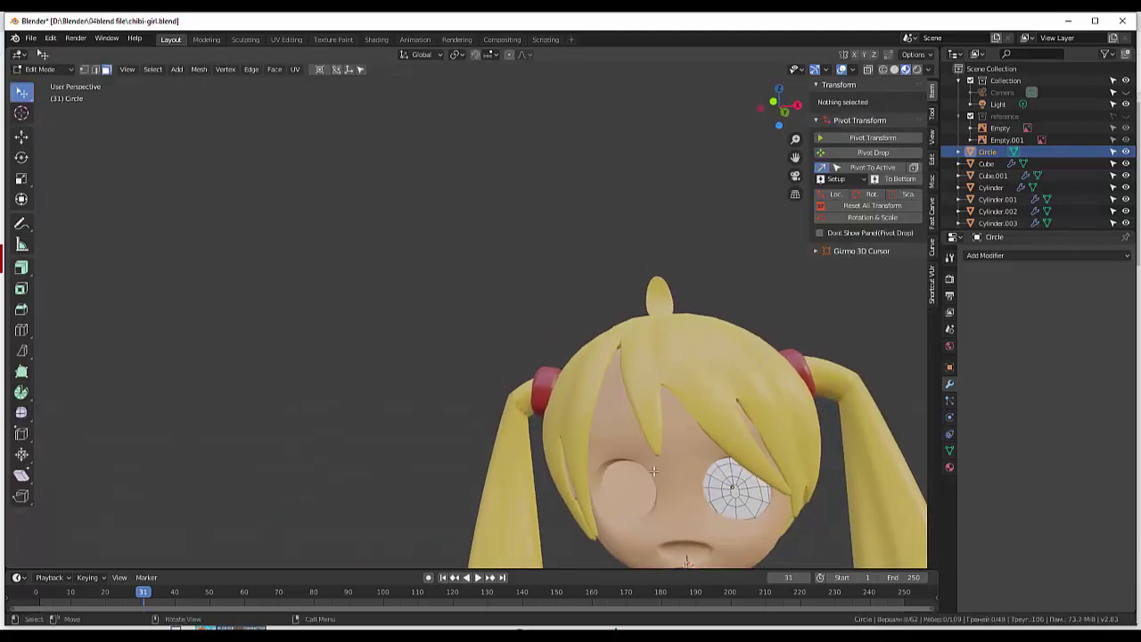
{"action": "scroll", "coordinate": [653, 471], "scroll_direction": "down", "scroll_amount": 2}
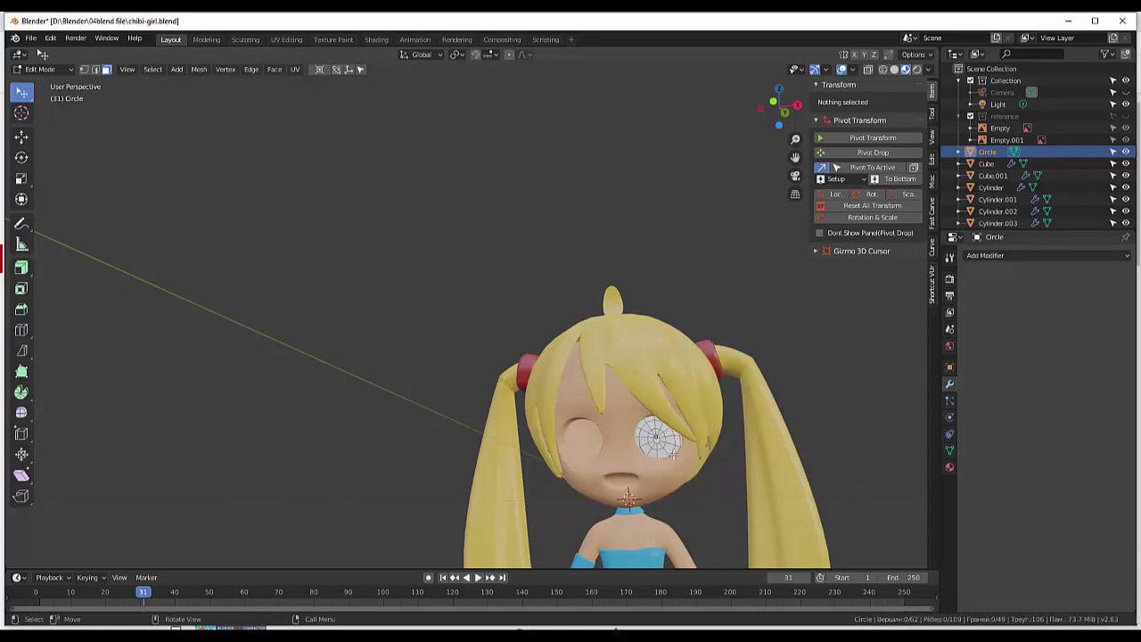
{"action": "left_click", "coordinate": [674, 453]}
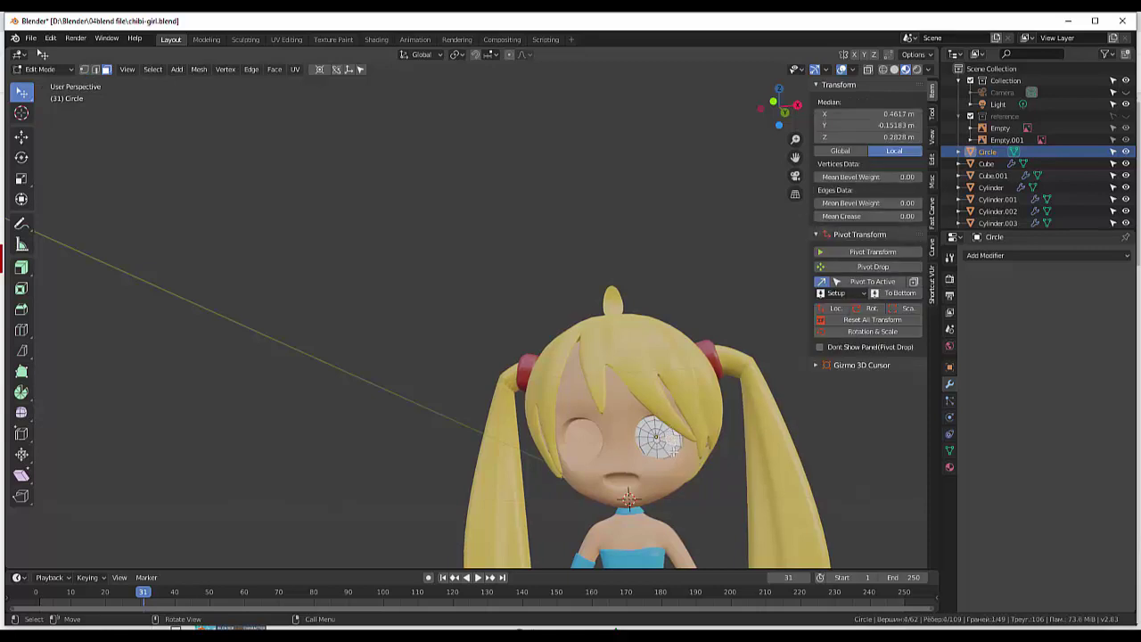
{"action": "key", "text": "ctrl+l"}
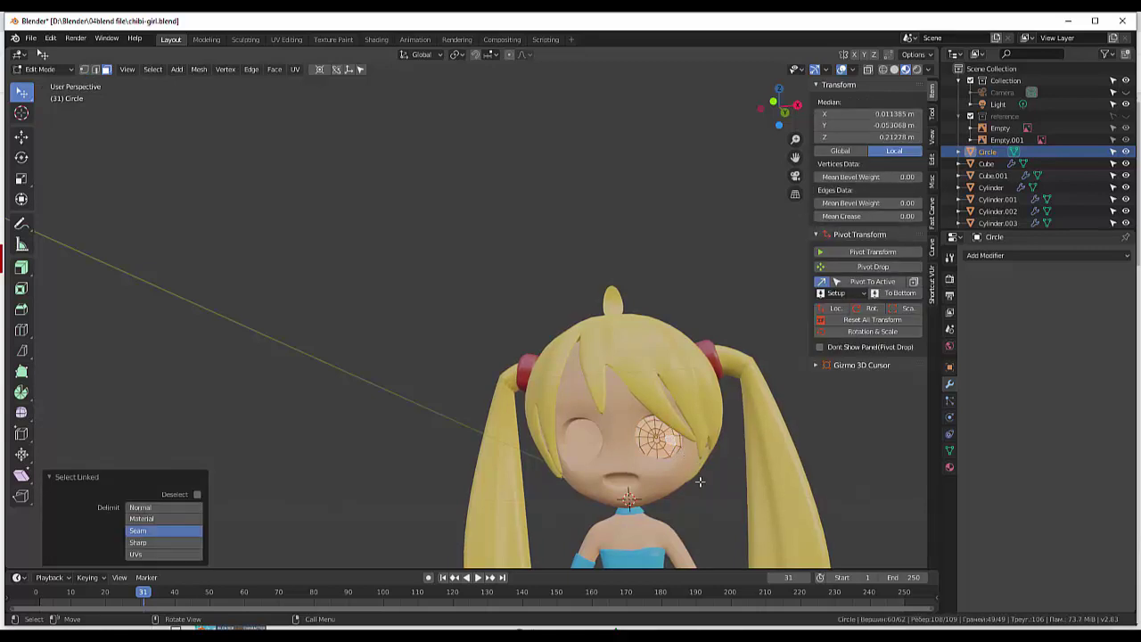
{"action": "key", "text": "s"}
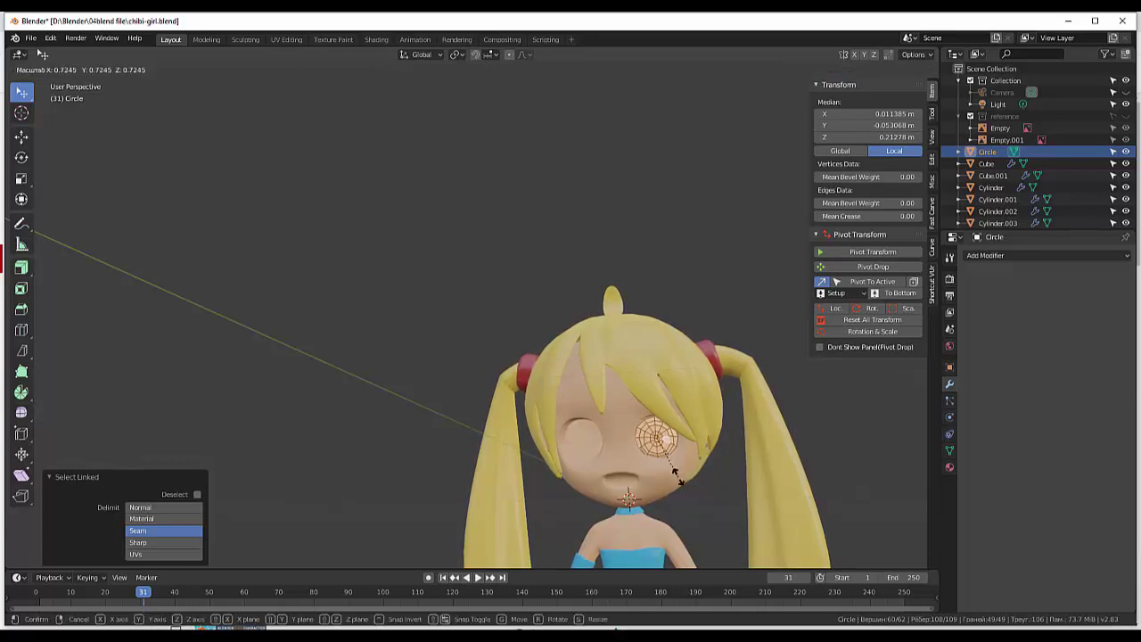
{"action": "left_click", "coordinate": [679, 465]}
Move the shrunken eye circle into a new position on the face.
{"action": "middle_click_drag", "start_coordinate": [689, 478], "coordinate": [581, 483]}
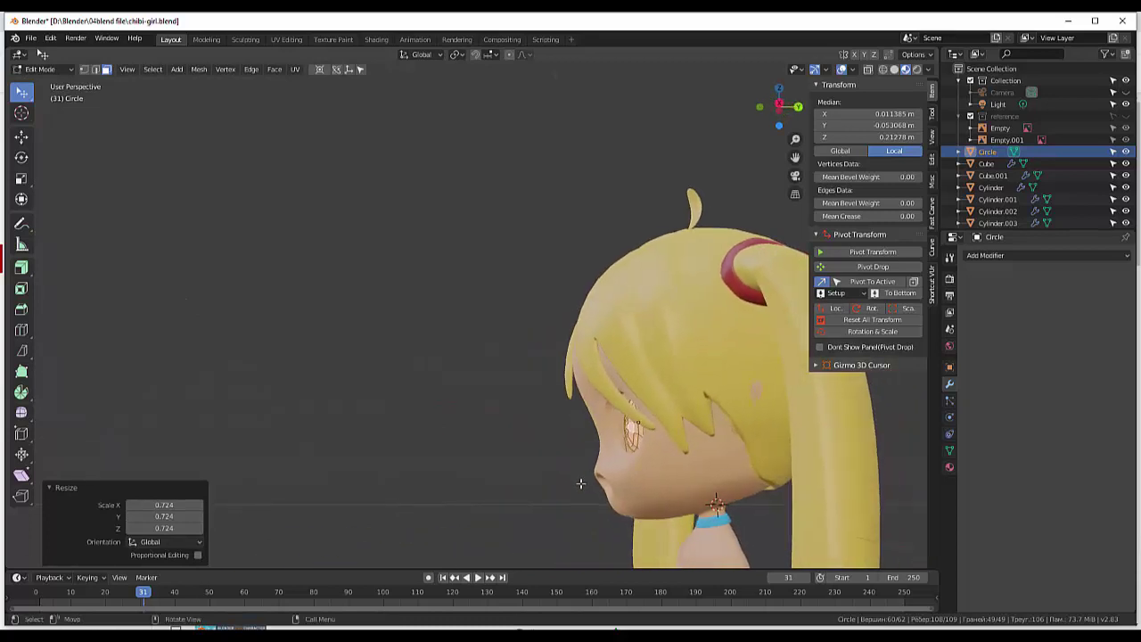
{"action": "key", "text": "g"}
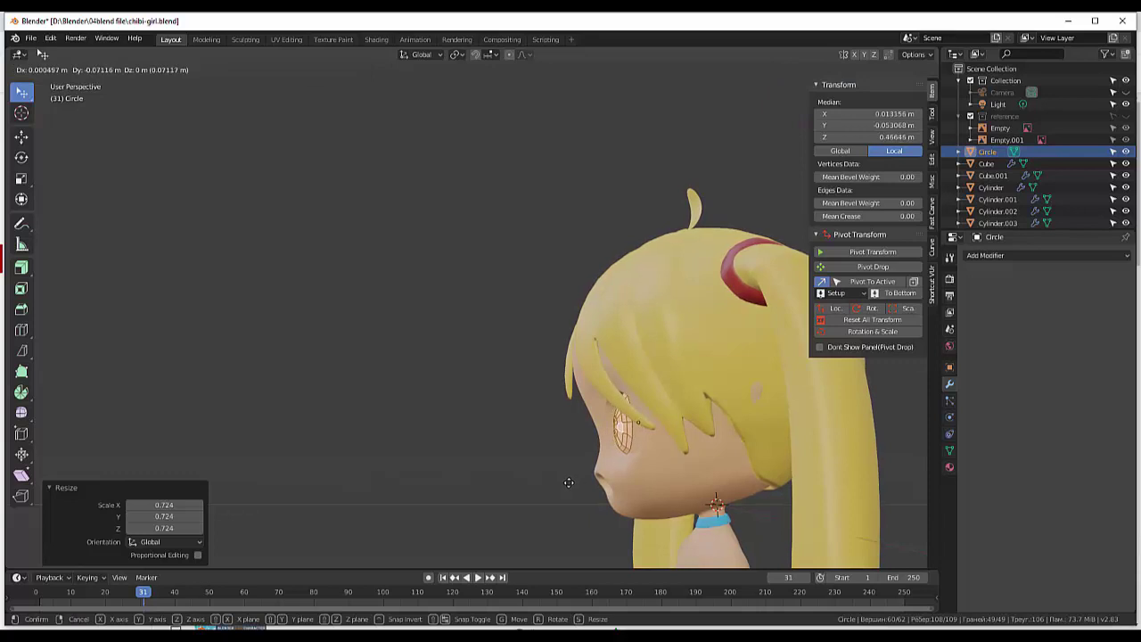
{"action": "left_click", "coordinate": [568, 480]}
{"action": "mouse_move", "coordinate": [570, 478]}
{"action": "middle_mouse_down"}
{"action": "mouse_move", "coordinate": [704, 461]}
{"action": "mouse_move", "coordinate": [716, 473]}
{"action": "middle_mouse_up"}
{"action": "scroll", "coordinate": [708, 460], "scroll_direction": "up", "scroll_amount": 2}
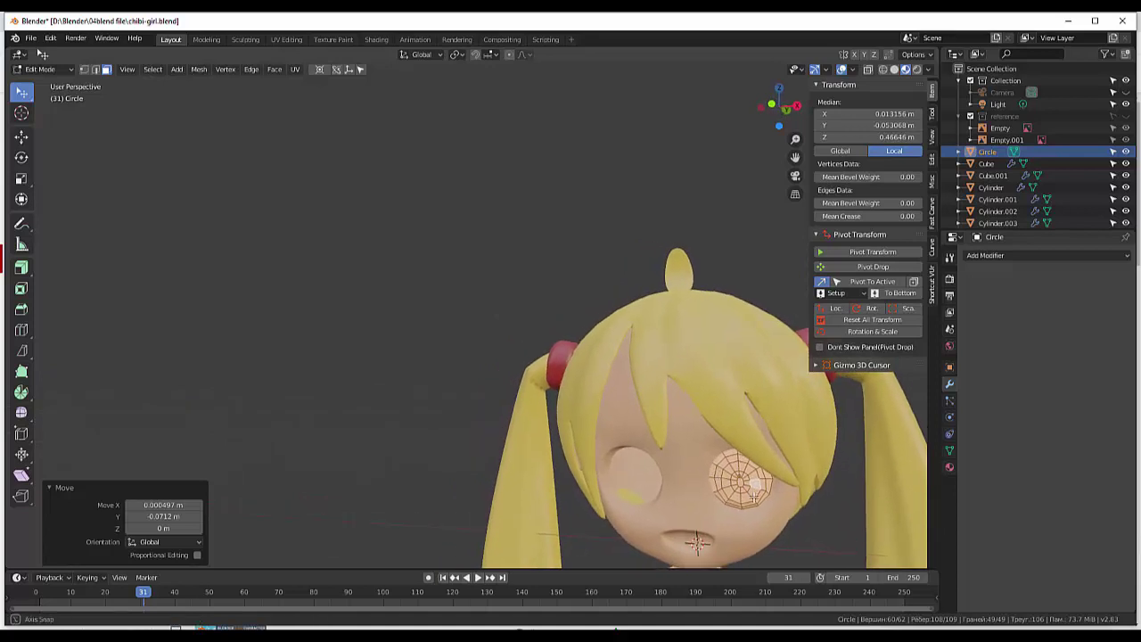
{"action": "middle_click_drag", "start_coordinate": [714, 473], "coordinate": [768, 509]}
{"action": "scroll", "coordinate": [768, 509], "scroll_direction": "down", "scroll_amount": 2}
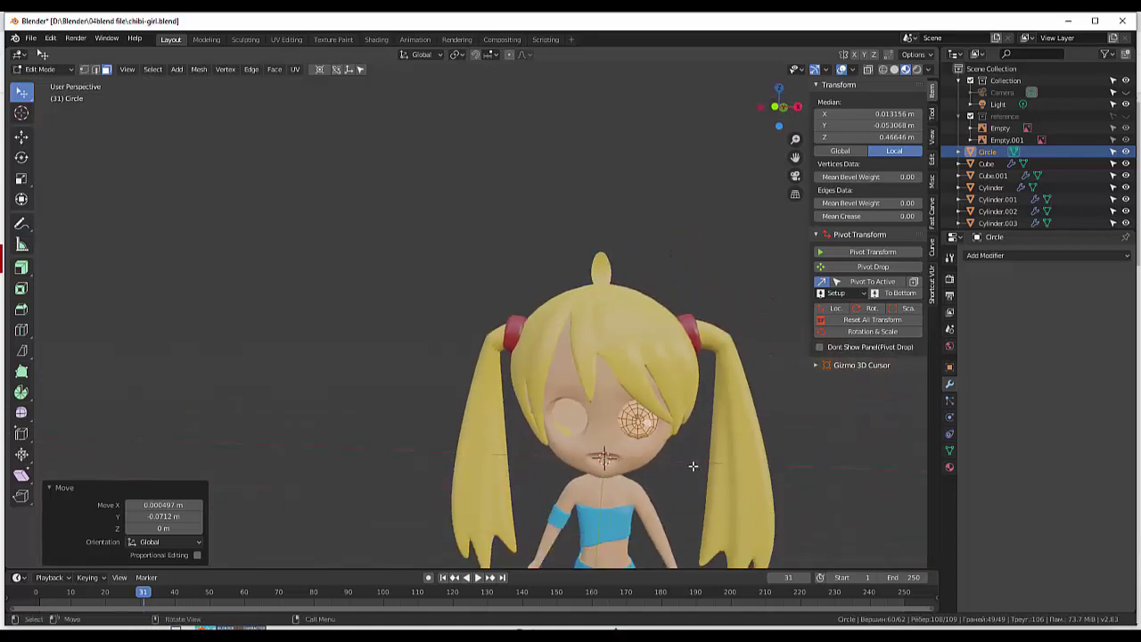
{"action": "mouse_move", "coordinate": [689, 461]}
{"action": "middle_mouse_down"}
{"action": "mouse_move", "coordinate": [639, 394]}
{"action": "mouse_move", "coordinate": [662, 367]}
{"action": "mouse_move", "coordinate": [744, 469]}
{"action": "middle_mouse_up"}
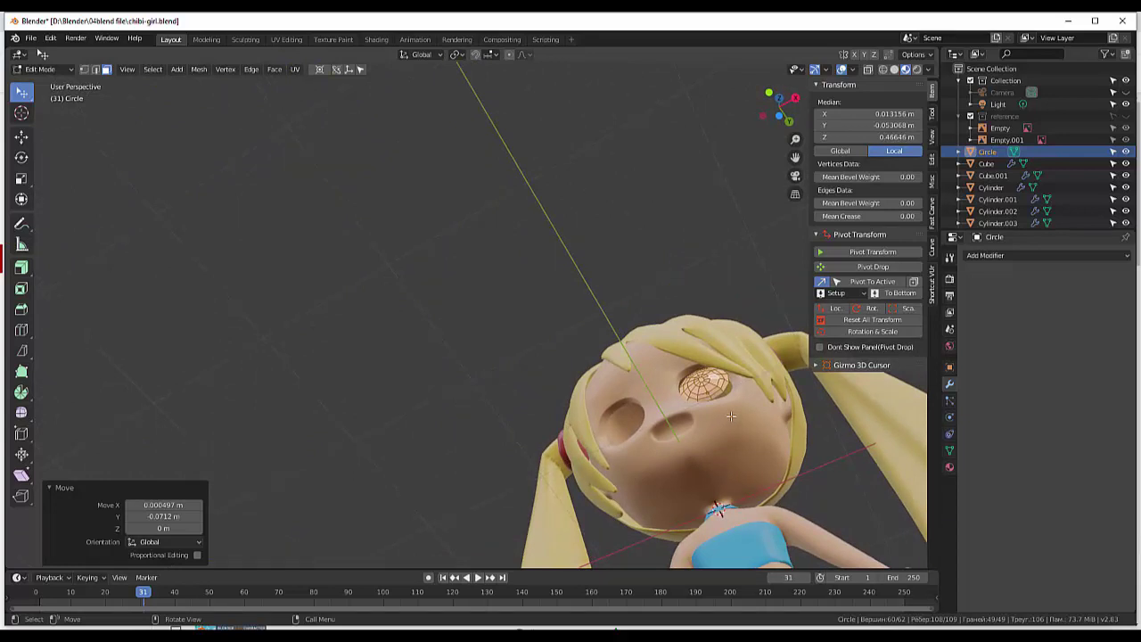
Tilt the eye circle by 12.3° and nudge it back into place.
{"action": "key", "text": "r"}
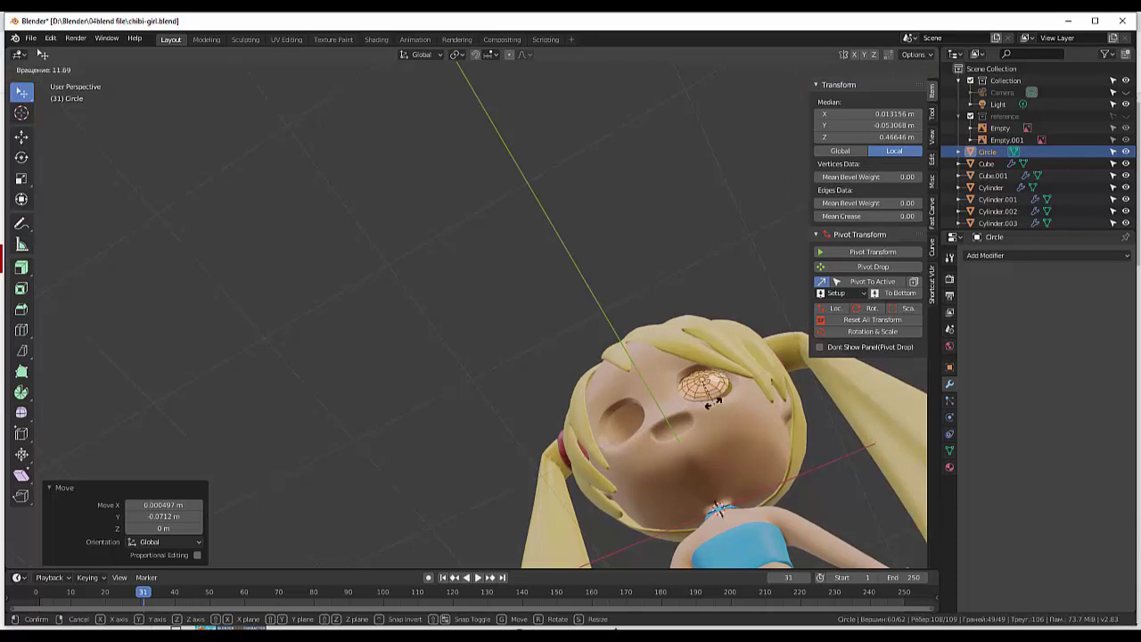
{"action": "left_click", "coordinate": [711, 403]}
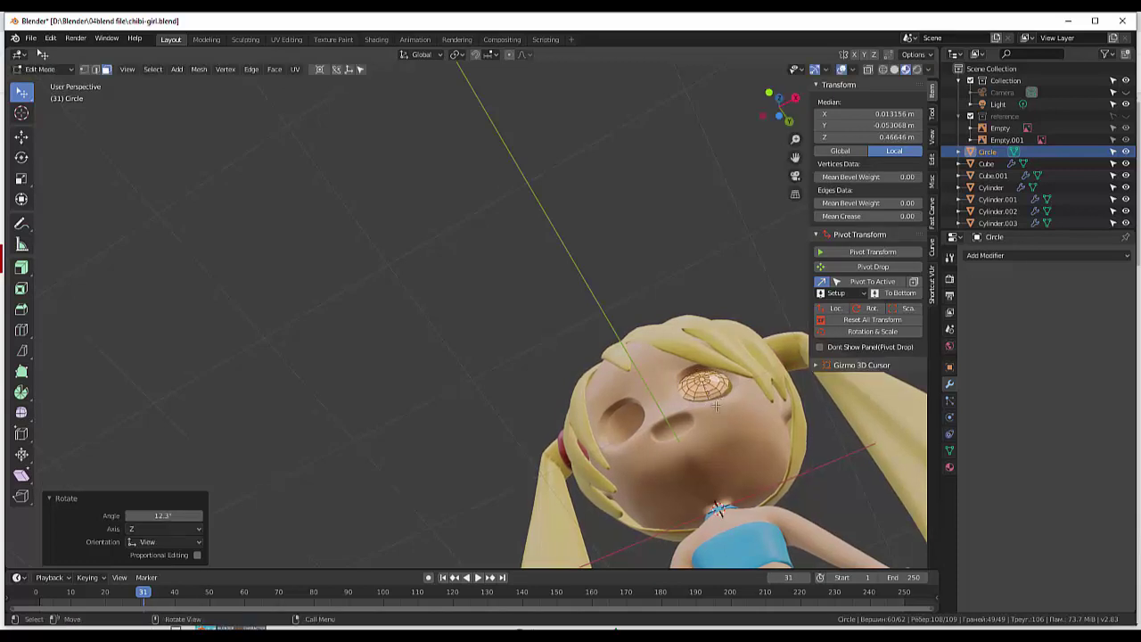
{"action": "middle_click_drag", "start_coordinate": [711, 403], "coordinate": [726, 439]}
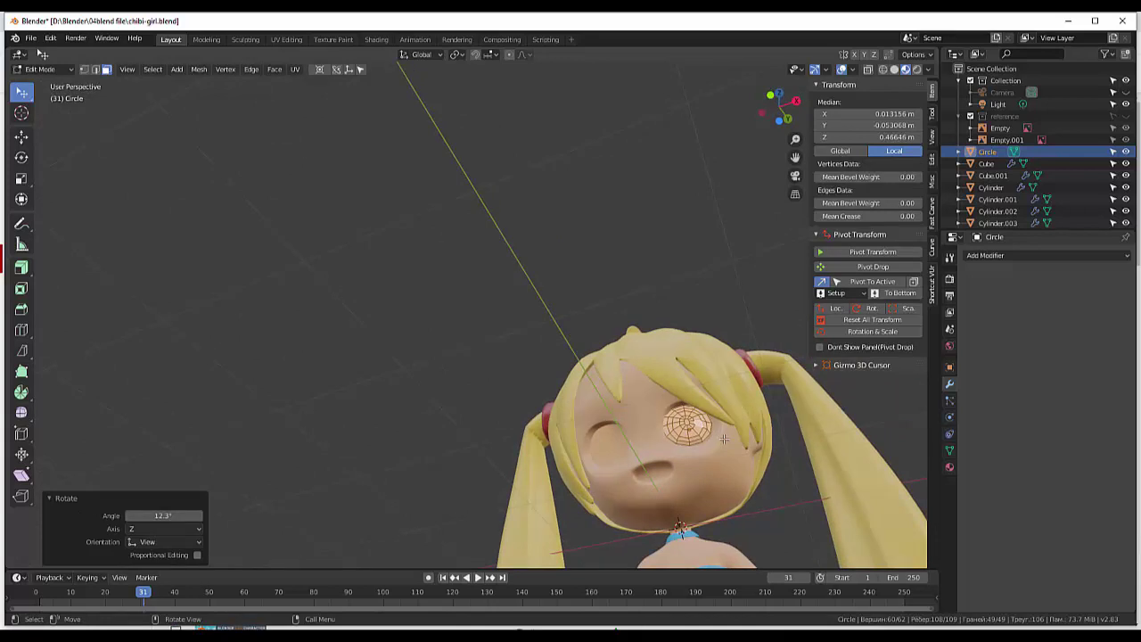
{"action": "key", "text": "g"}
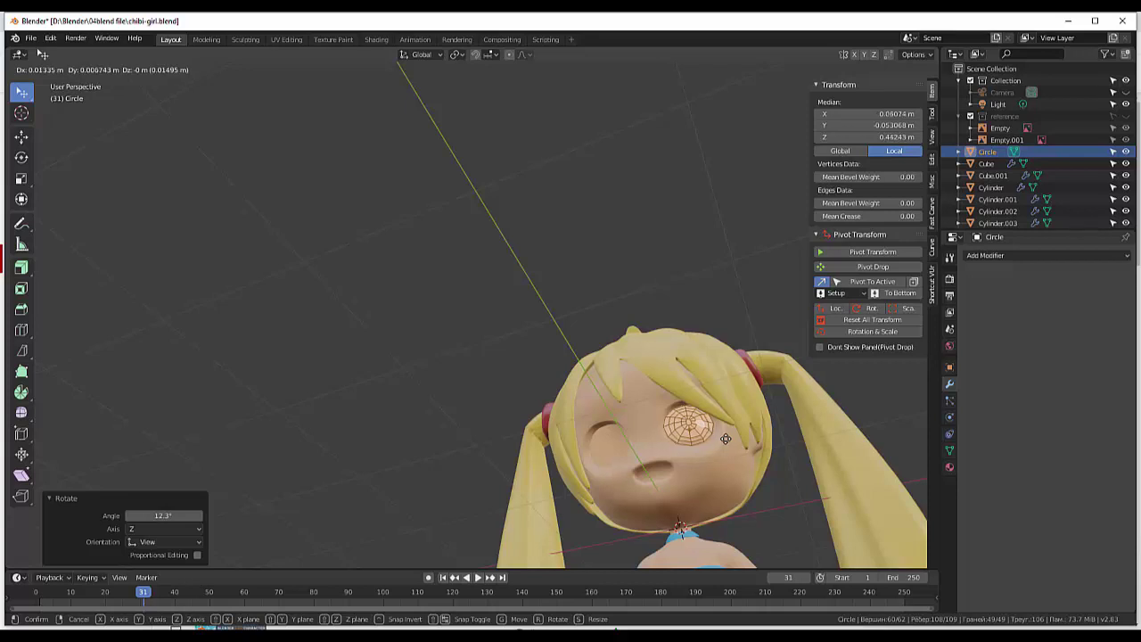
{"action": "left_click", "coordinate": [726, 438]}
Stretch the eye circle to 1.147 along Z so it is taller.
{"action": "middle_click_drag", "start_coordinate": [726, 438], "coordinate": [703, 467]}
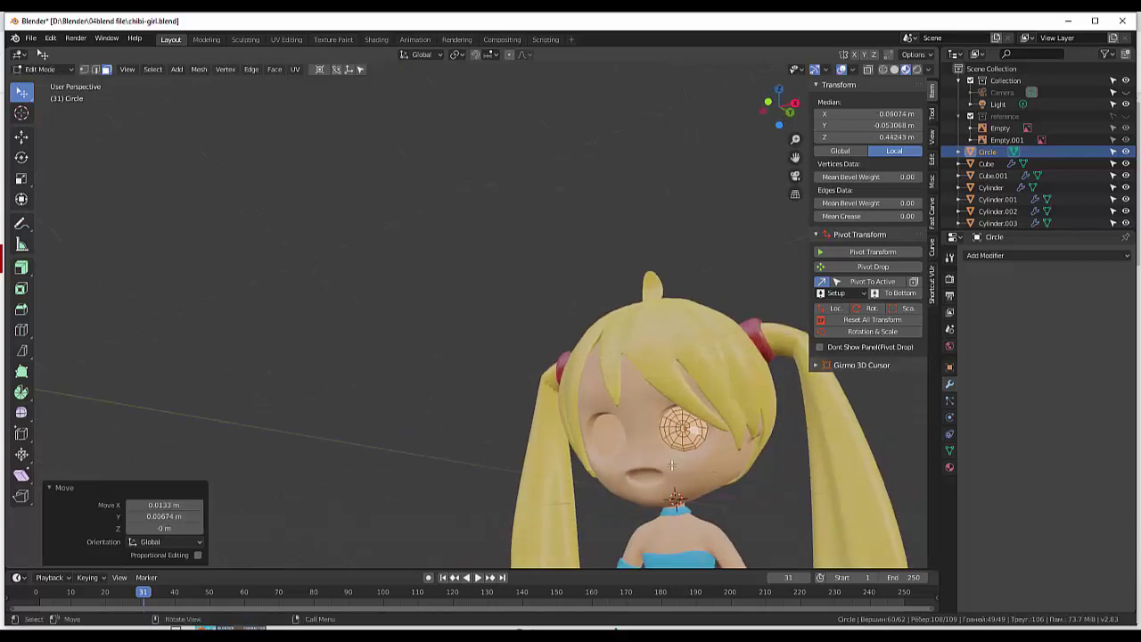
{"action": "key", "text": "z"}
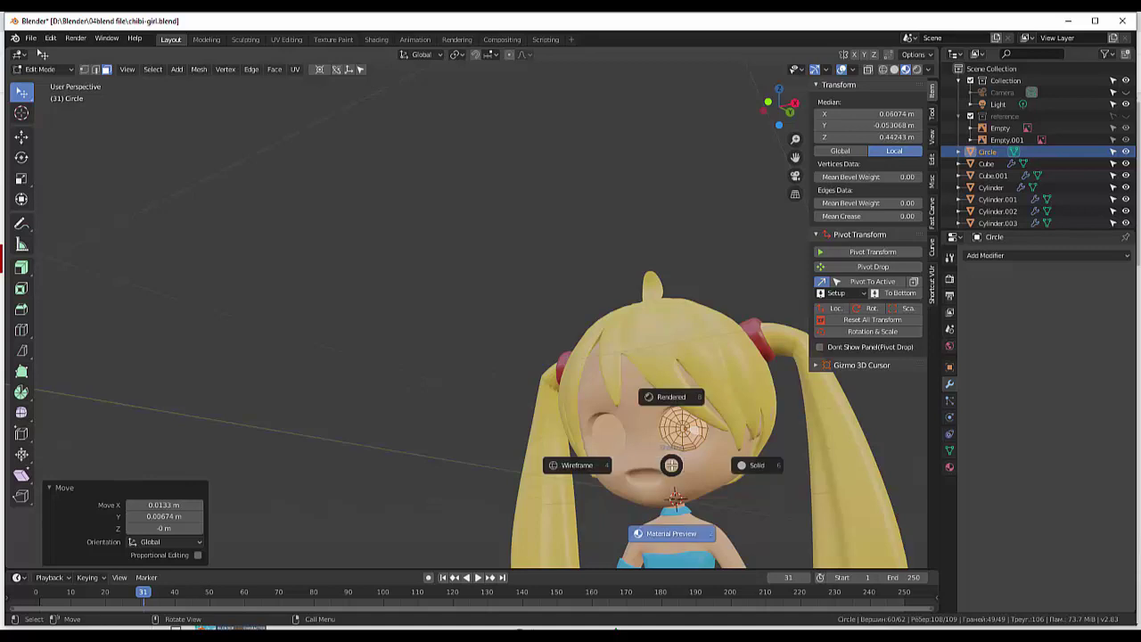
{"action": "left_click", "coordinate": [671, 464]}
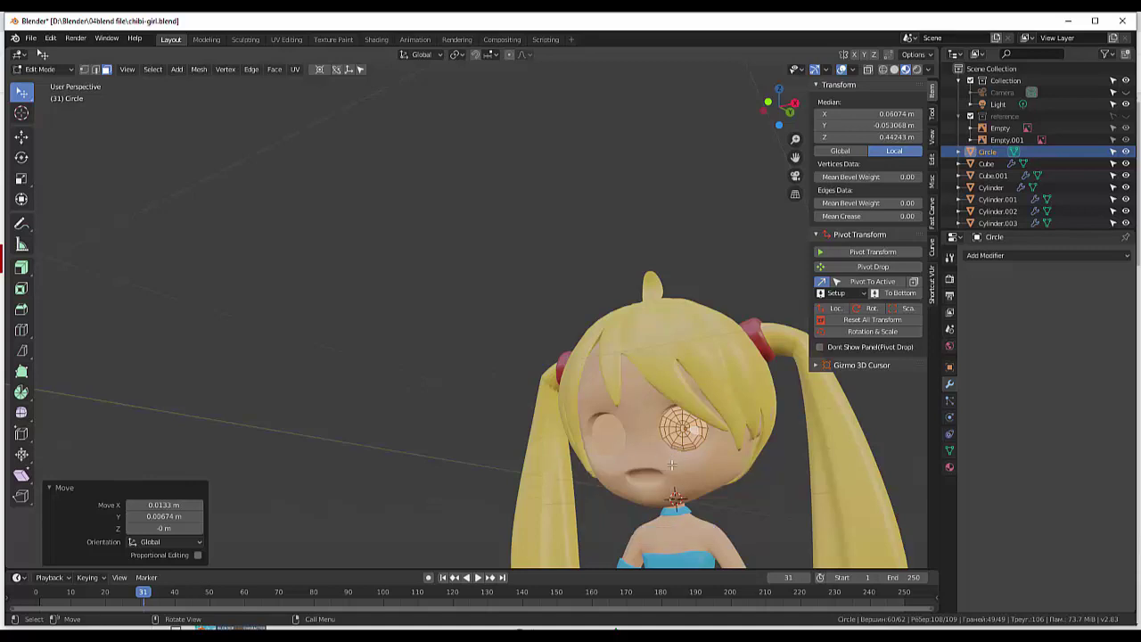
{"action": "key", "text": "s"}
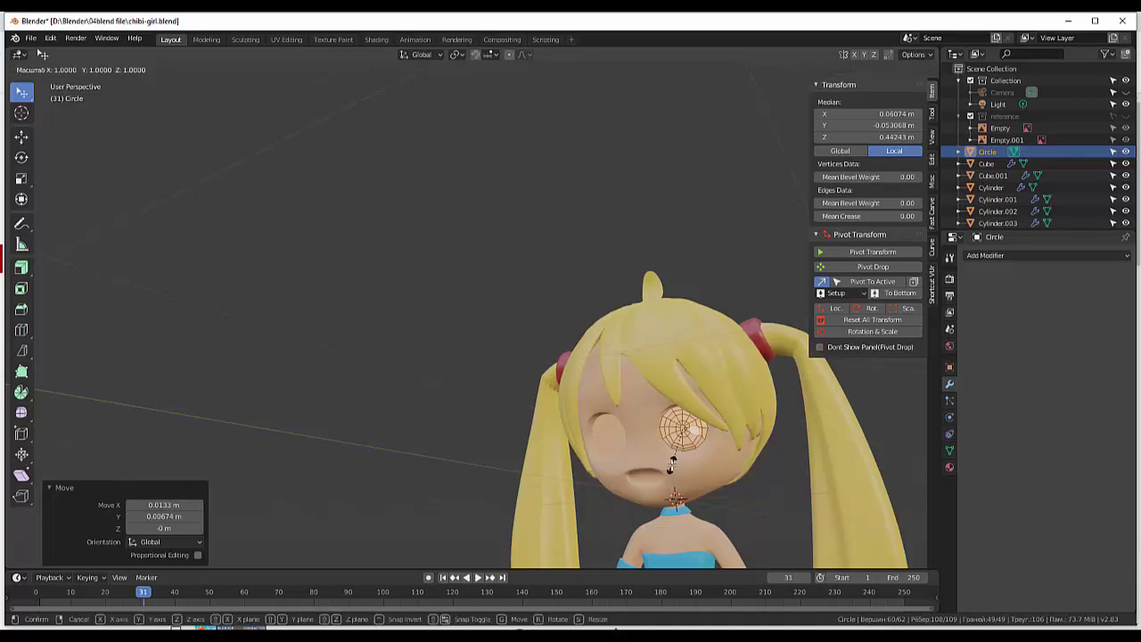
{"action": "key", "text": "z"}
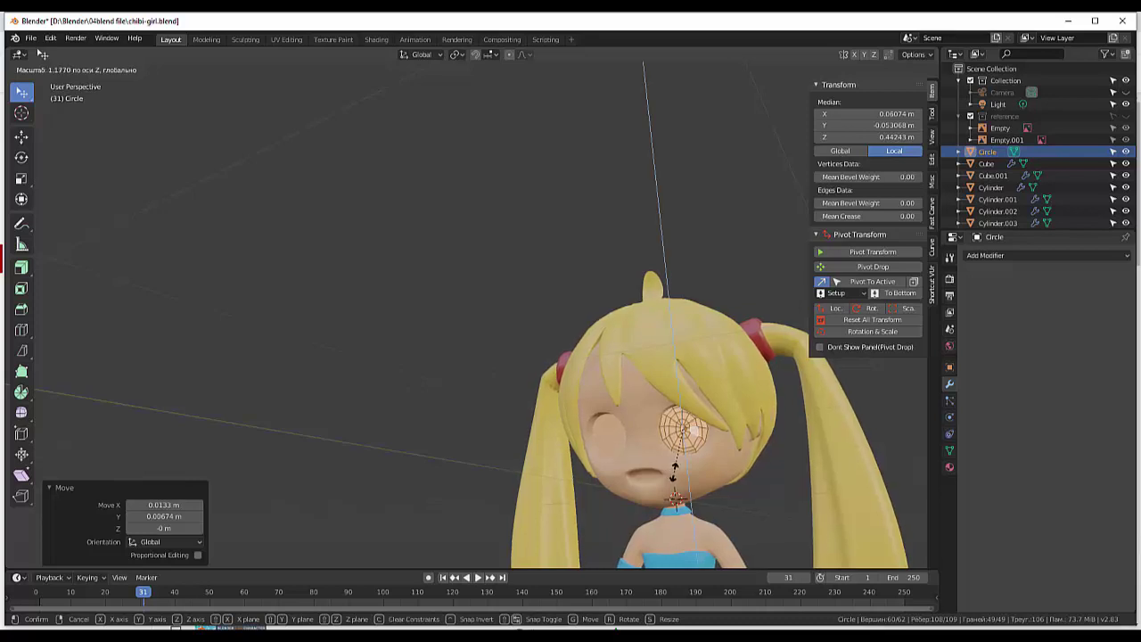
{"action": "left_click", "coordinate": [675, 470]}
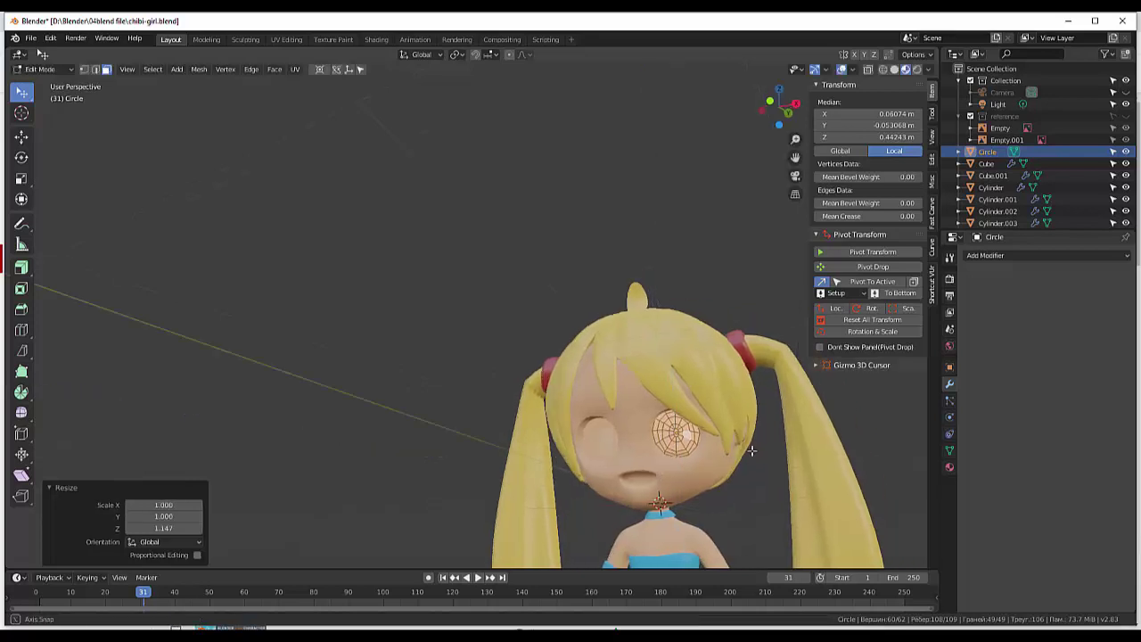
{"action": "mouse_move", "coordinate": [674, 470]}
{"action": "middle_mouse_down"}
{"action": "mouse_move", "coordinate": [792, 411]}
{"action": "mouse_move", "coordinate": [759, 338]}
{"action": "mouse_move", "coordinate": [761, 387]}
{"action": "mouse_move", "coordinate": [731, 397]}
{"action": "mouse_move", "coordinate": [733, 492]}
{"action": "middle_mouse_up"}
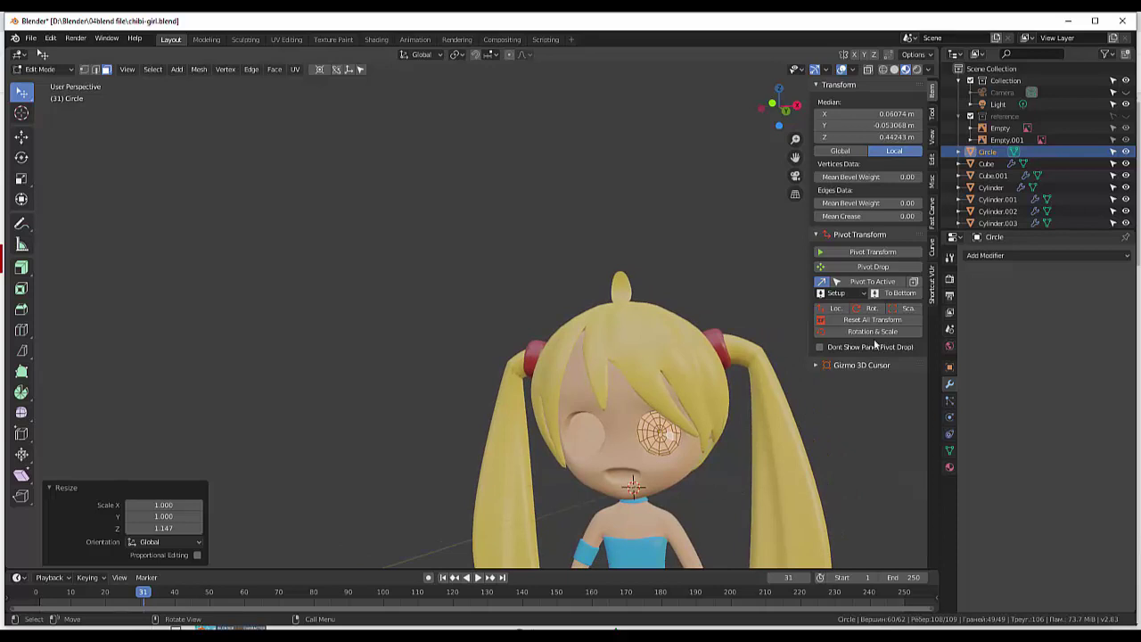
Try a Subdivision Surface modifier, remove it again, and select a cluster of eye faces.
{"action": "left_click", "coordinate": [983, 256]}
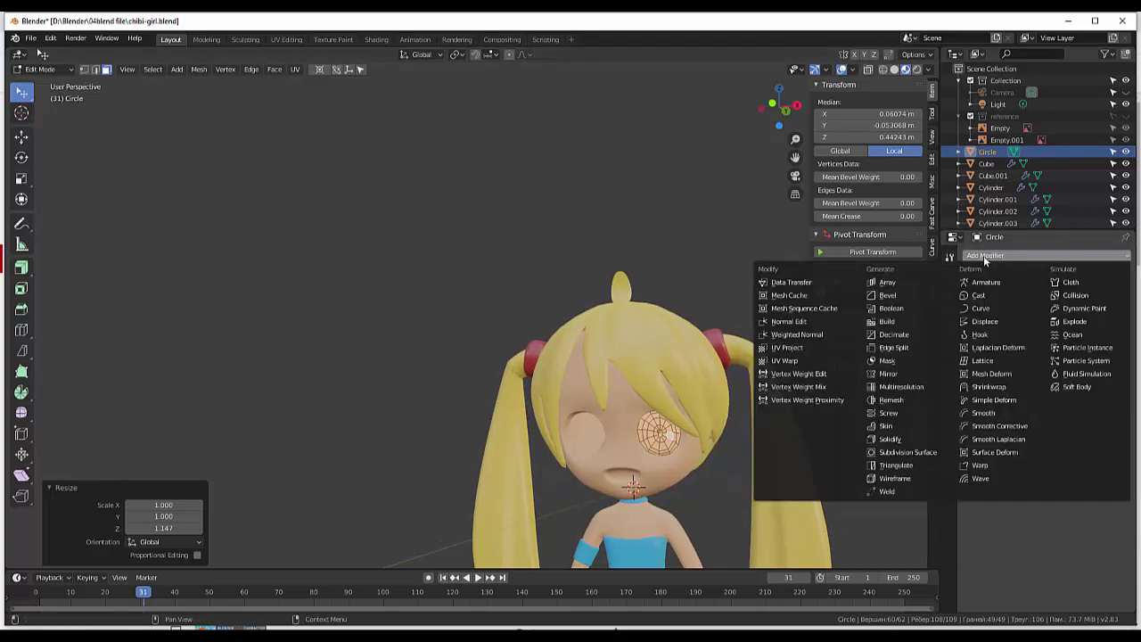
{"action": "left_click", "coordinate": [908, 452]}
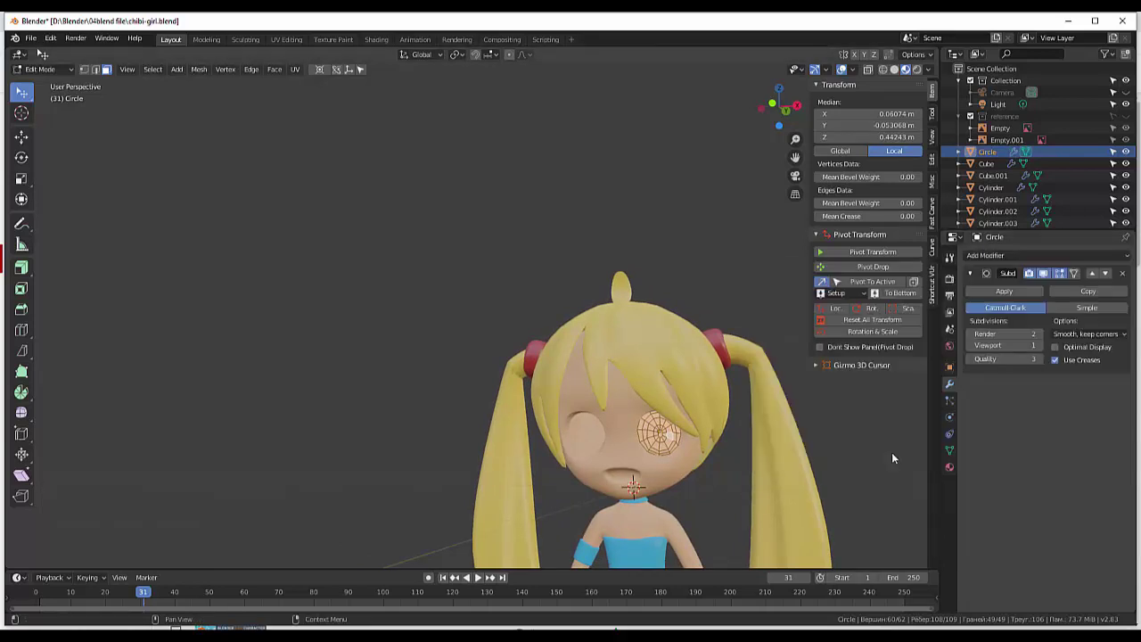
{"action": "left_click", "coordinate": [663, 448]}
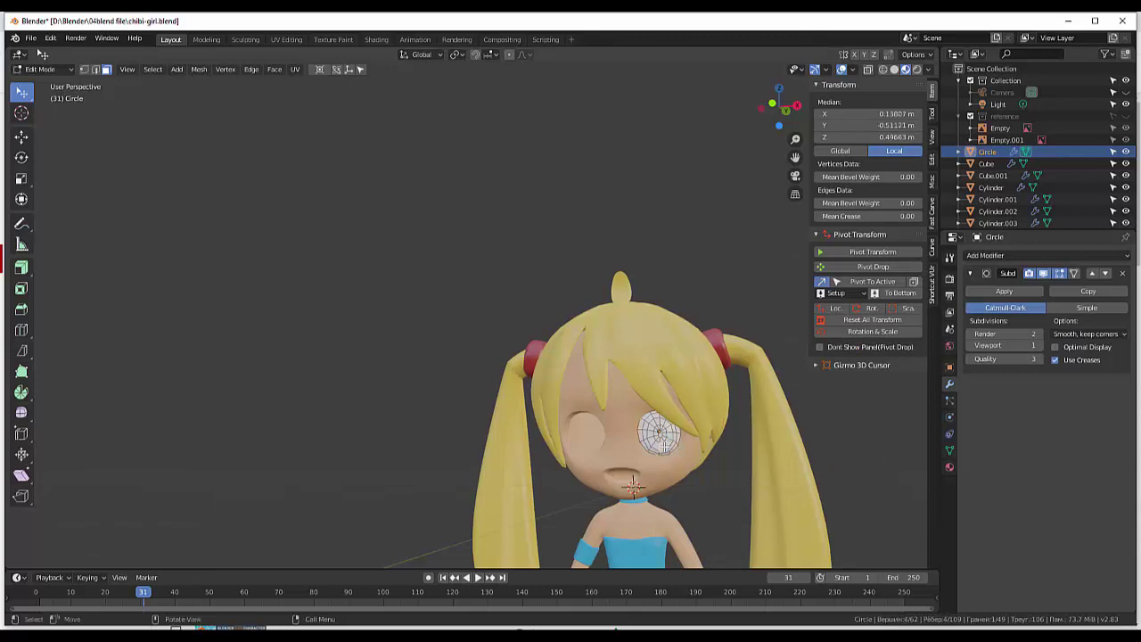
{"action": "middle_click_drag", "start_coordinate": [664, 447], "coordinate": [675, 455]}
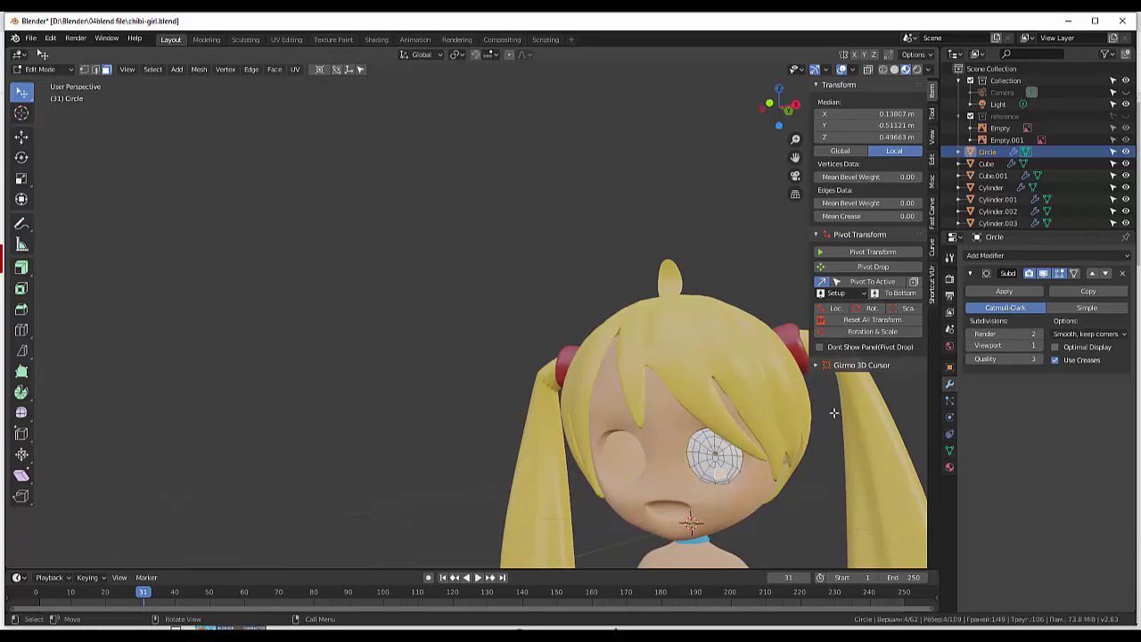
{"action": "left_click", "coordinate": [1122, 273]}
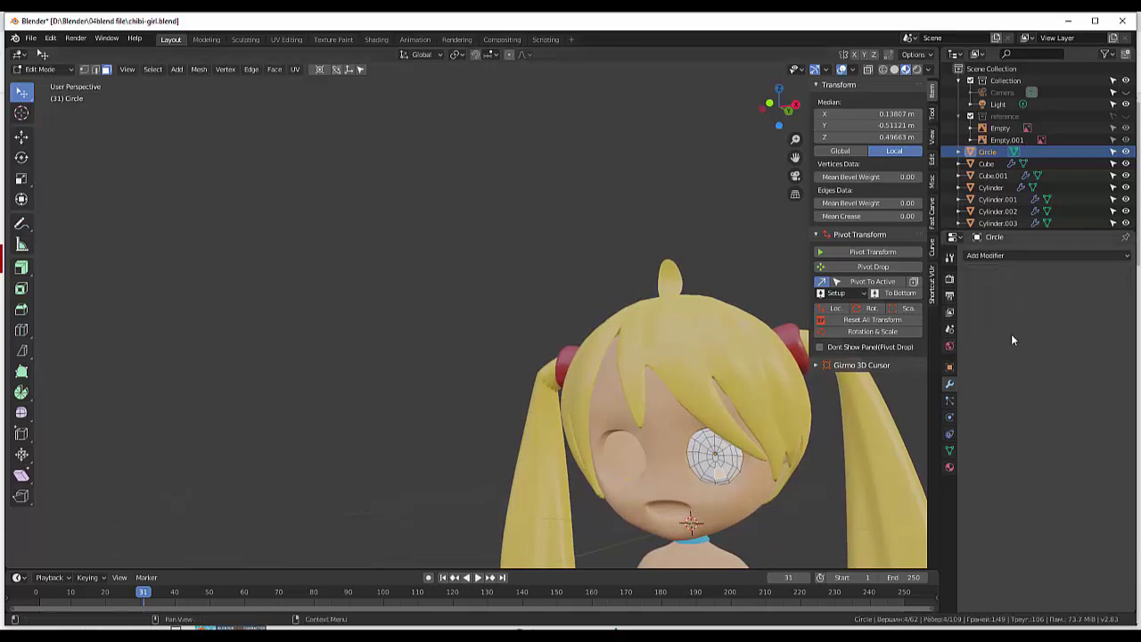
{"action": "left_click", "coordinate": [709, 470]}
{"action": "key", "text": "ctrl+KP_Add"}
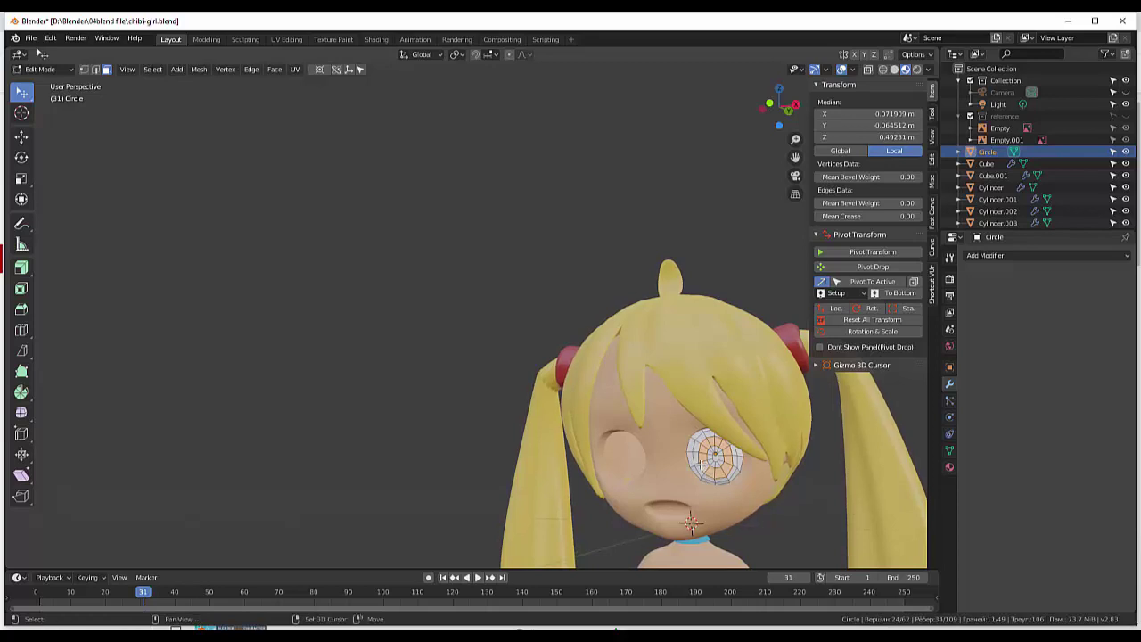
{"action": "left_click", "coordinate": [704, 475], "text": "ctrl"}
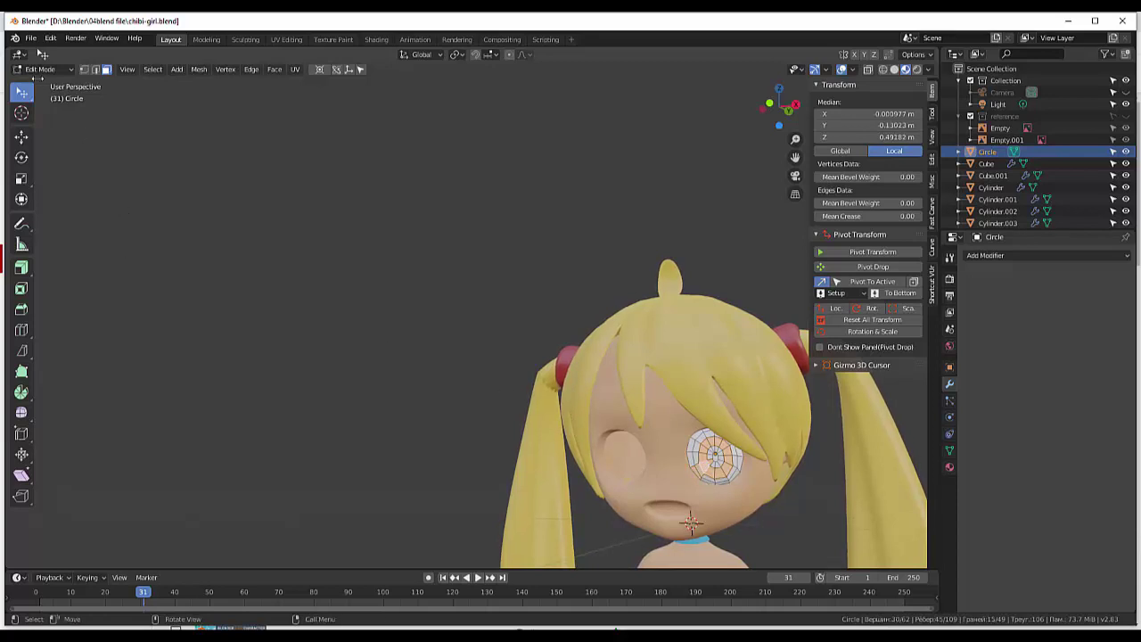
In Object Mode, add a Catmull-Clark Subdivision Surface modifier (viewport 1, render 2) to the eye.
{"action": "left_click", "coordinate": [38, 70]}
{"action": "left_click", "coordinate": [36, 82]}
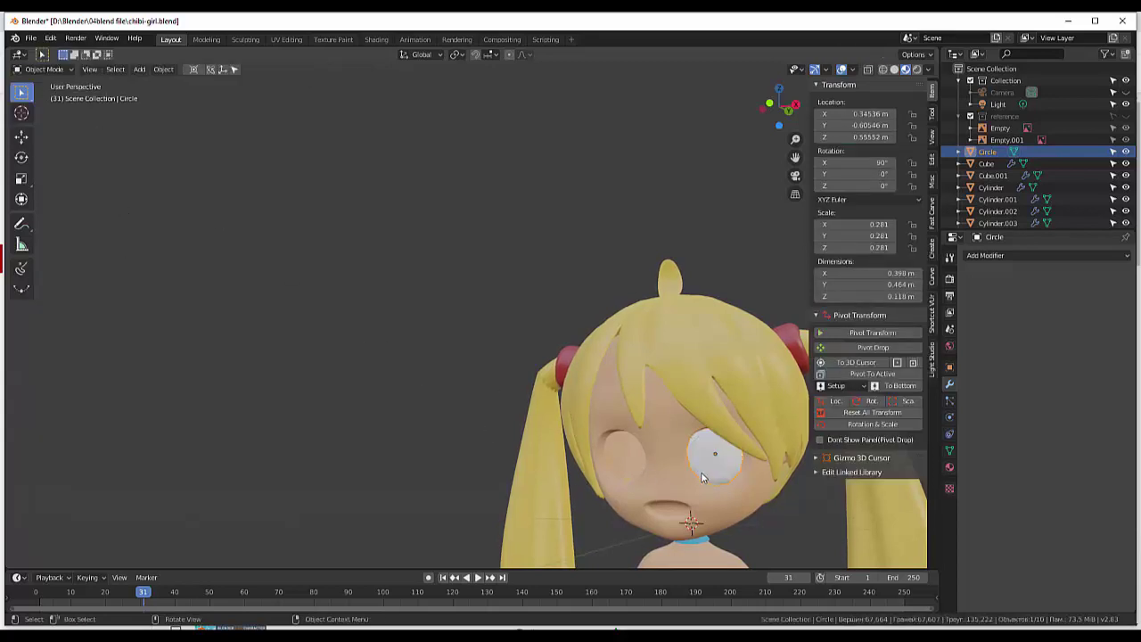
{"action": "left_click", "coordinate": [1005, 255]}
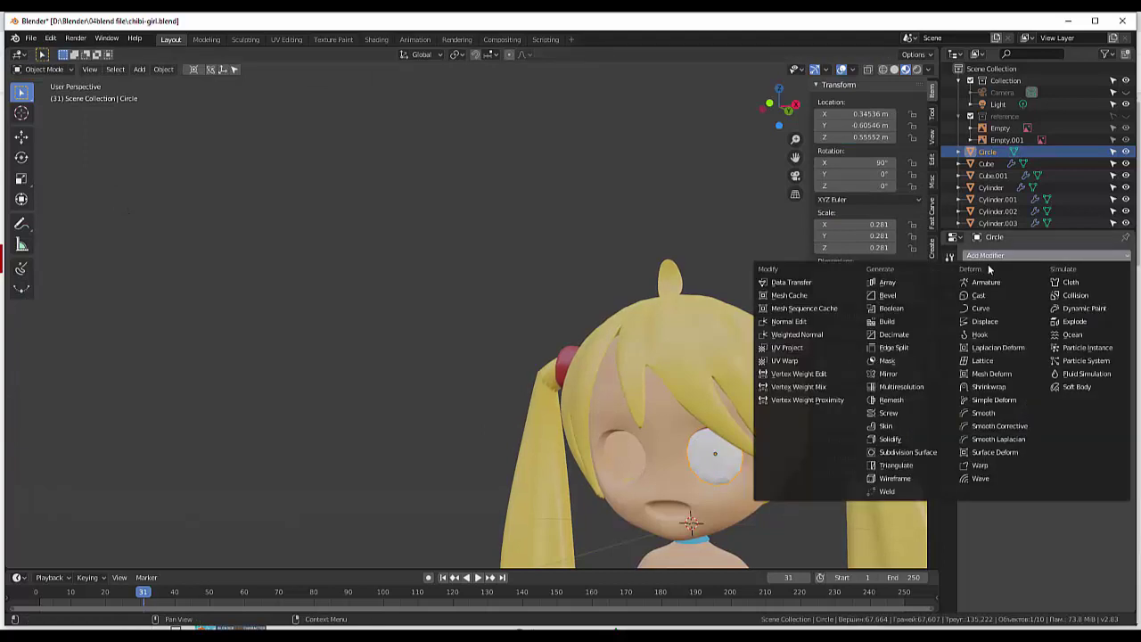
{"action": "left_click", "coordinate": [891, 438]}
{"action": "left_click", "coordinate": [895, 457]}
{"action": "middle_click_drag", "start_coordinate": [763, 515], "coordinate": [770, 523]}
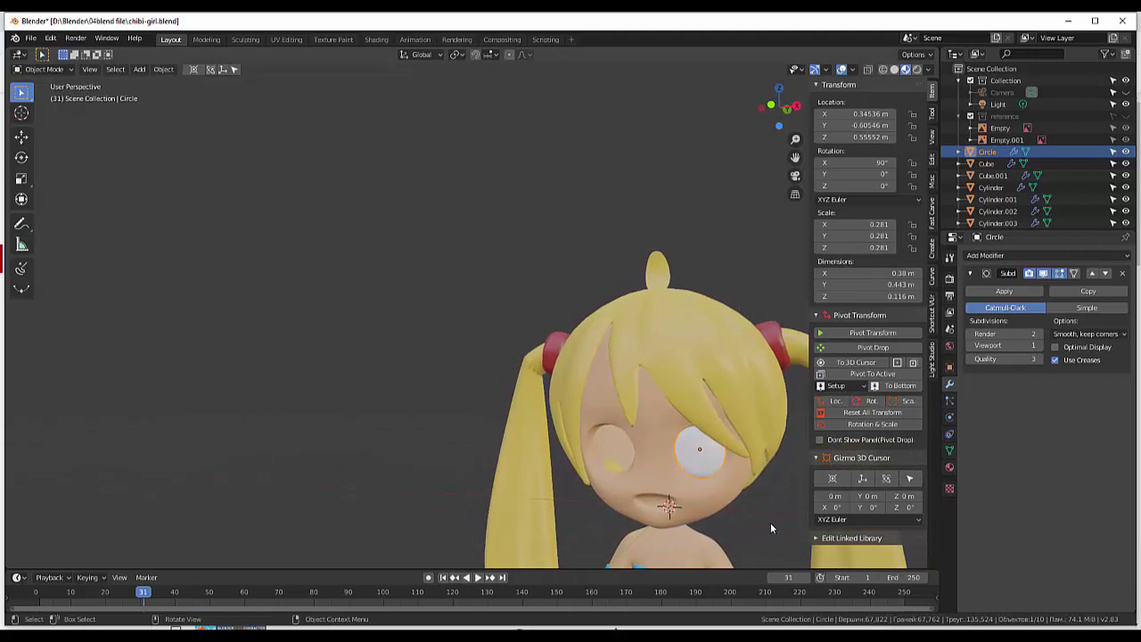
{"action": "left_click", "coordinate": [42, 70]}
Re-enter Edit Mode on the eye, clear its selection, and show its Material Properties.
{"action": "left_click", "coordinate": [41, 96]}
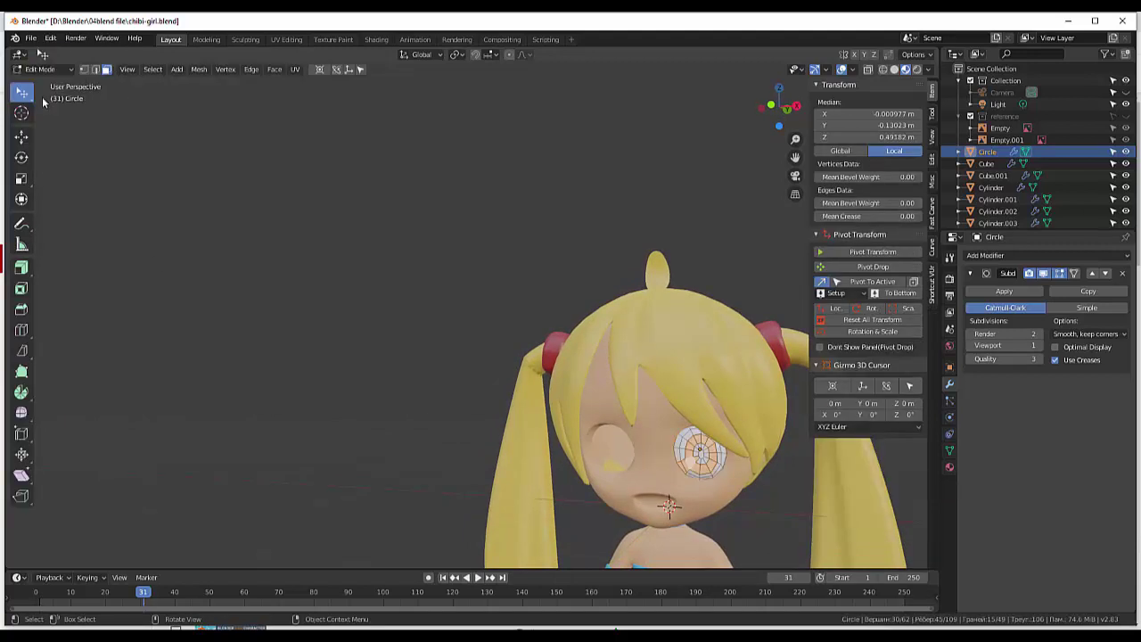
{"action": "left_click", "coordinate": [389, 503]}
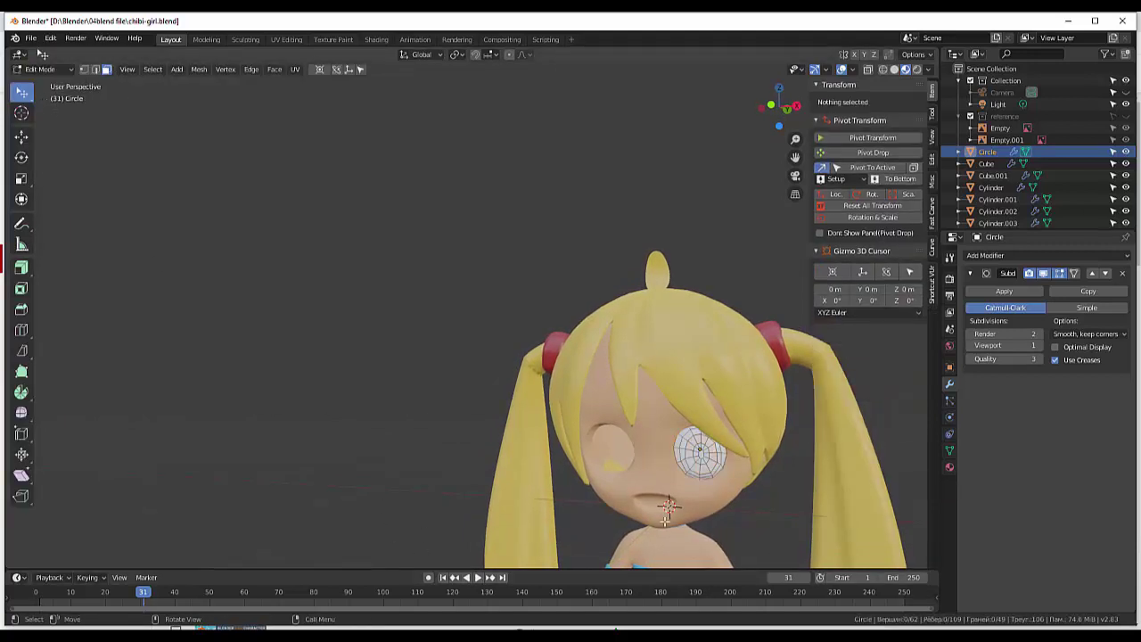
{"action": "left_click", "coordinate": [688, 465]}
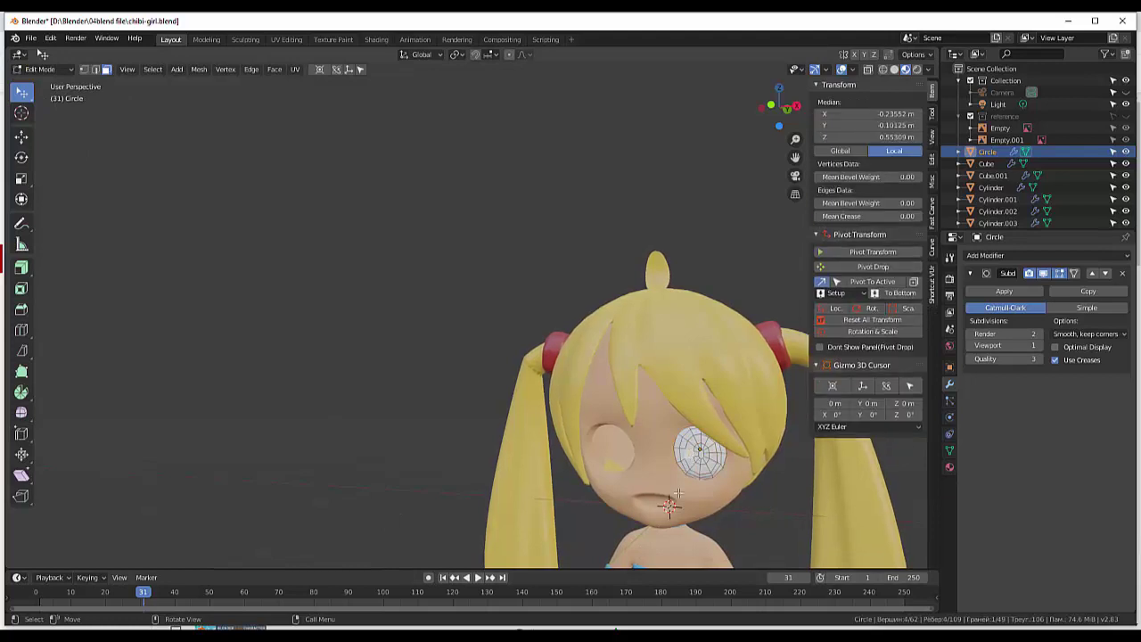
{"action": "left_click", "coordinate": [442, 405]}
{"action": "middle_click_drag", "start_coordinate": [675, 477], "coordinate": [683, 484]}
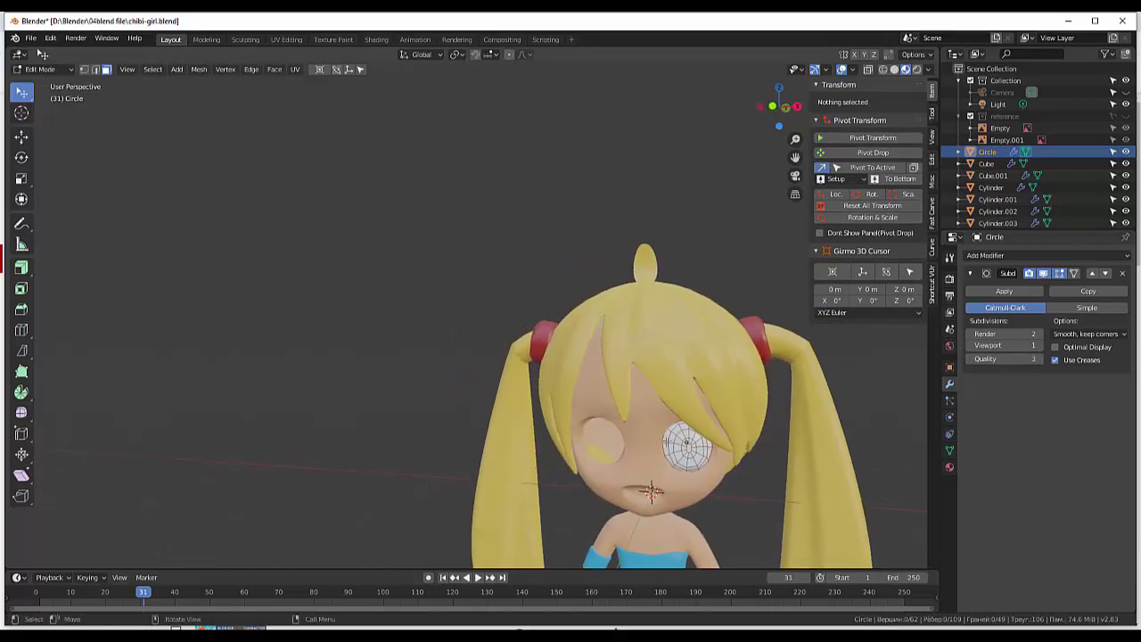
{"action": "key", "text": "a"}
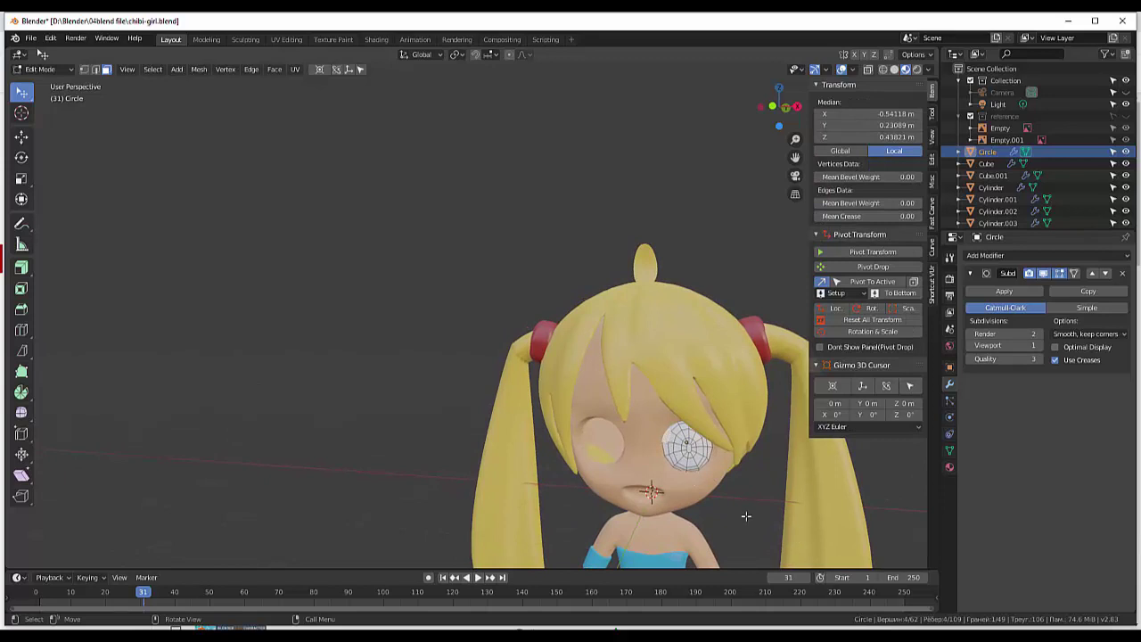
{"action": "key", "text": "alt+a"}
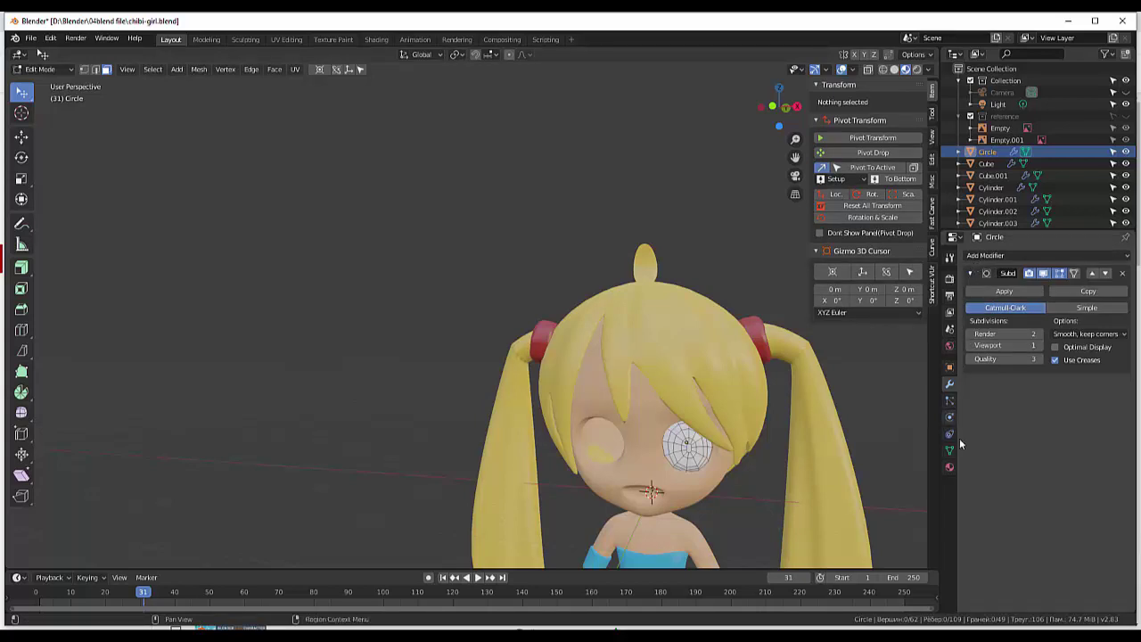
{"action": "left_click", "coordinate": [949, 467]}
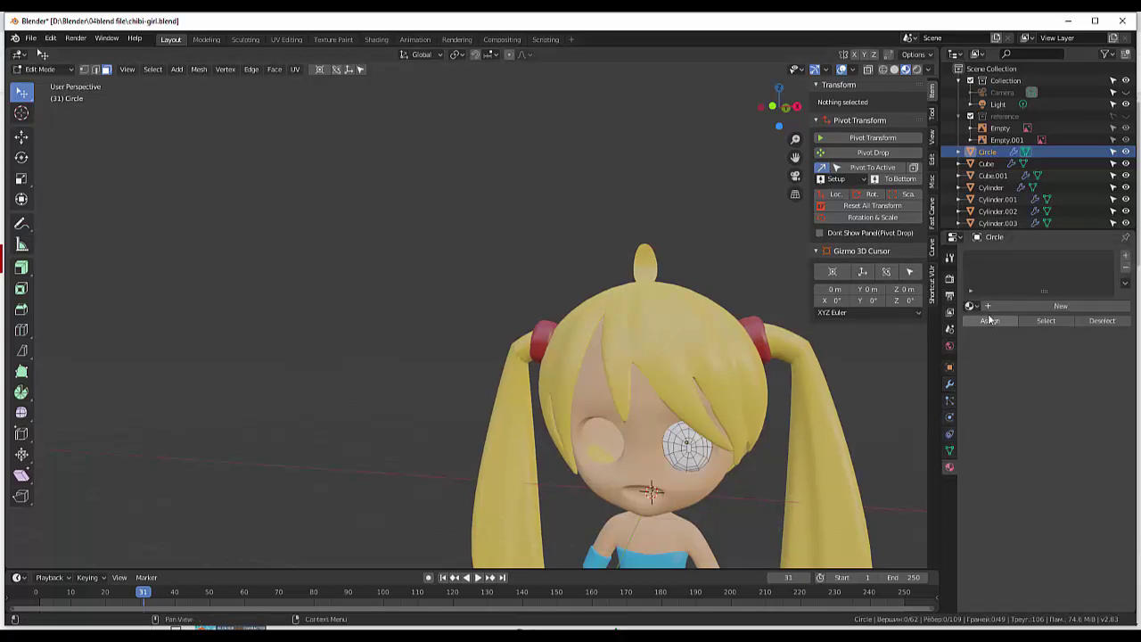
Add a material slot holding a new Principled BSDF material named 'white'.
{"action": "left_click", "coordinate": [1126, 257]}
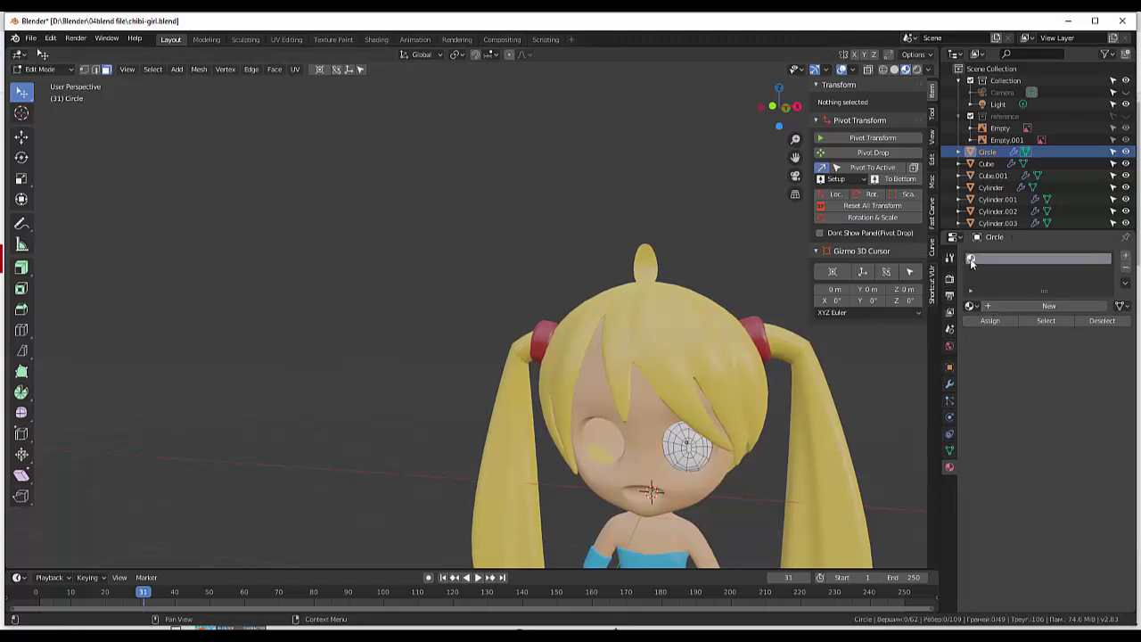
{"action": "left_click", "coordinate": [1045, 306]}
{"action": "left_click", "coordinate": [1023, 306]}
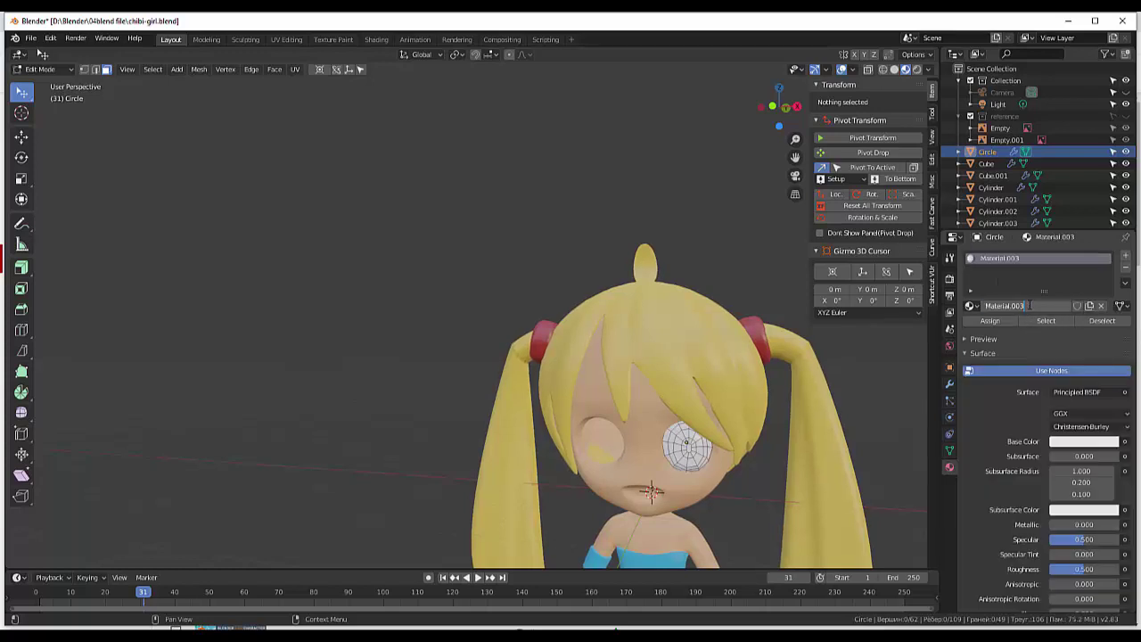
{"action": "type", "text": "white"}
{"action": "key", "text": "Return"}
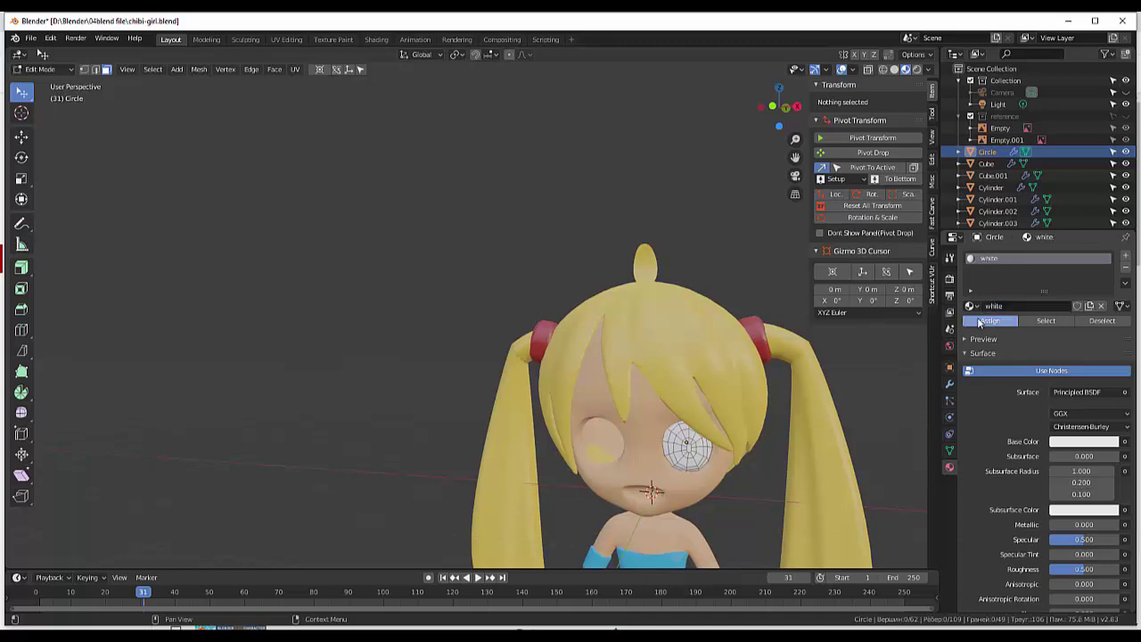
{"action": "left_click", "coordinate": [682, 443]}
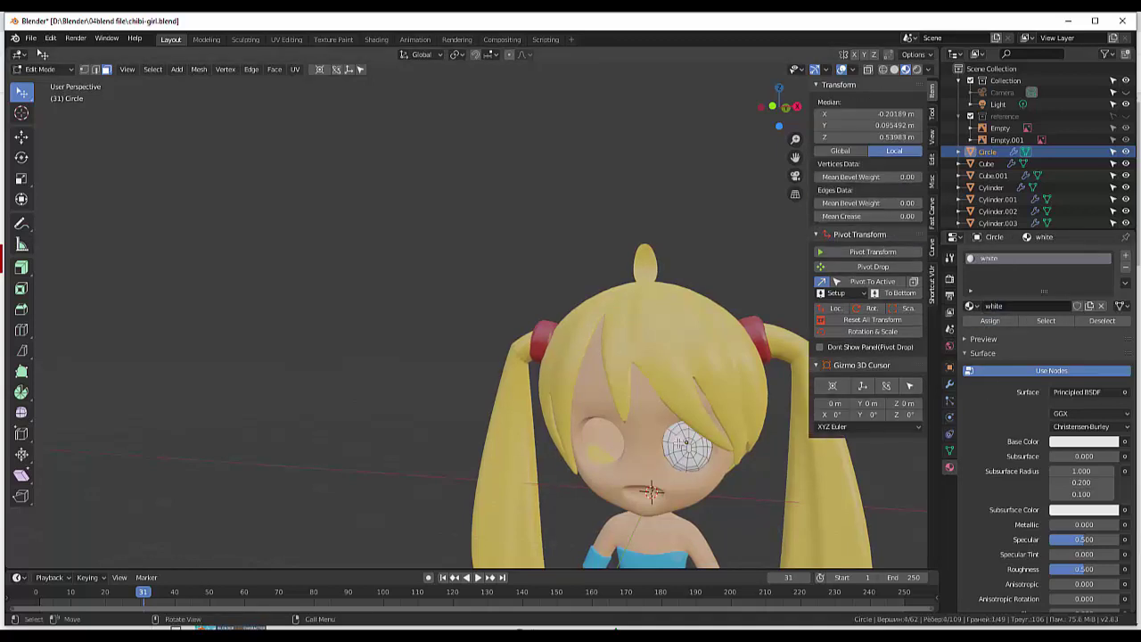
Add the inner ring faces at the eye's centre to the selection, one by one.
{"action": "left_click", "coordinate": [681, 449], "text": "shift"}
{"action": "left_click", "coordinate": [679, 447], "text": "shift"}
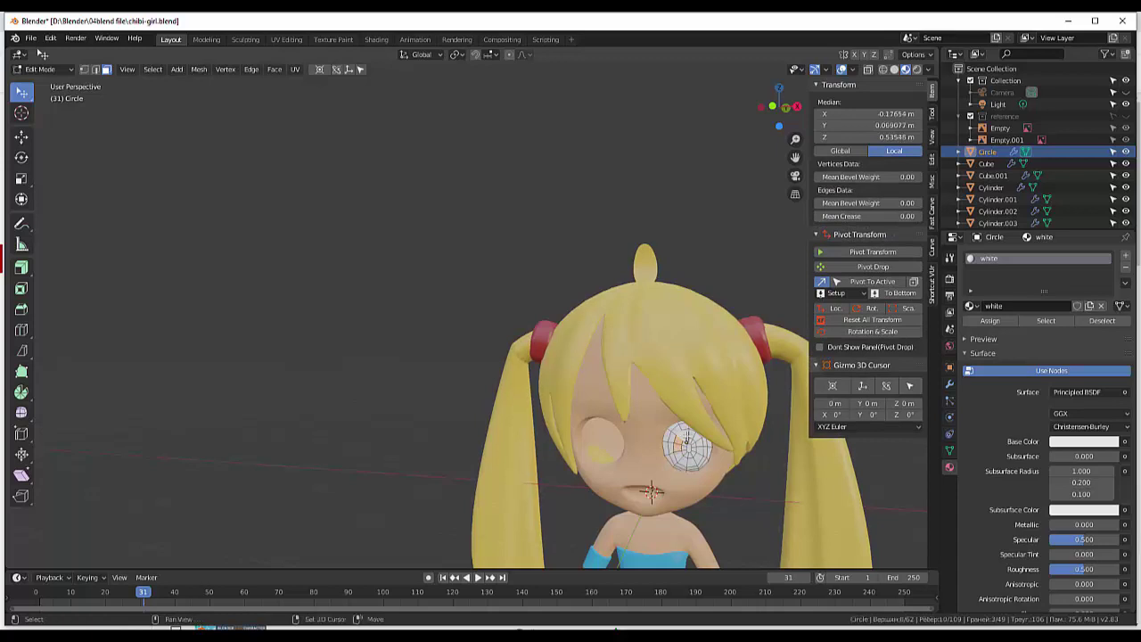
{"action": "left_click", "coordinate": [690, 437], "text": "shift"}
{"action": "left_click", "coordinate": [694, 436], "text": "shift"}
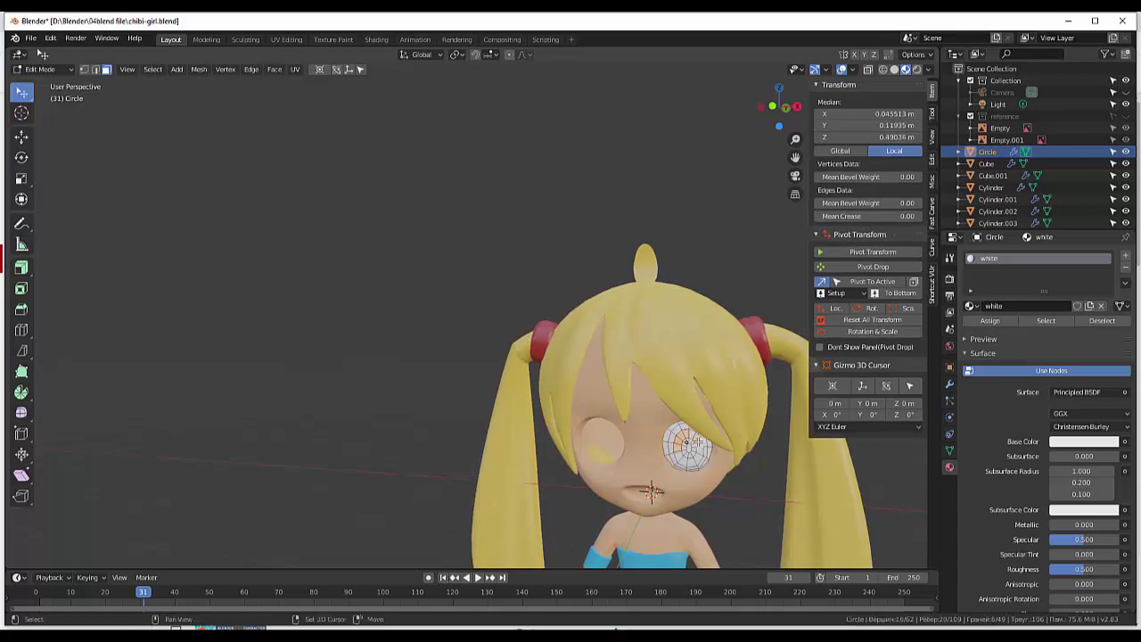
{"action": "left_click", "coordinate": [697, 442], "text": "shift"}
{"action": "left_click", "coordinate": [698, 441], "text": "shift"}
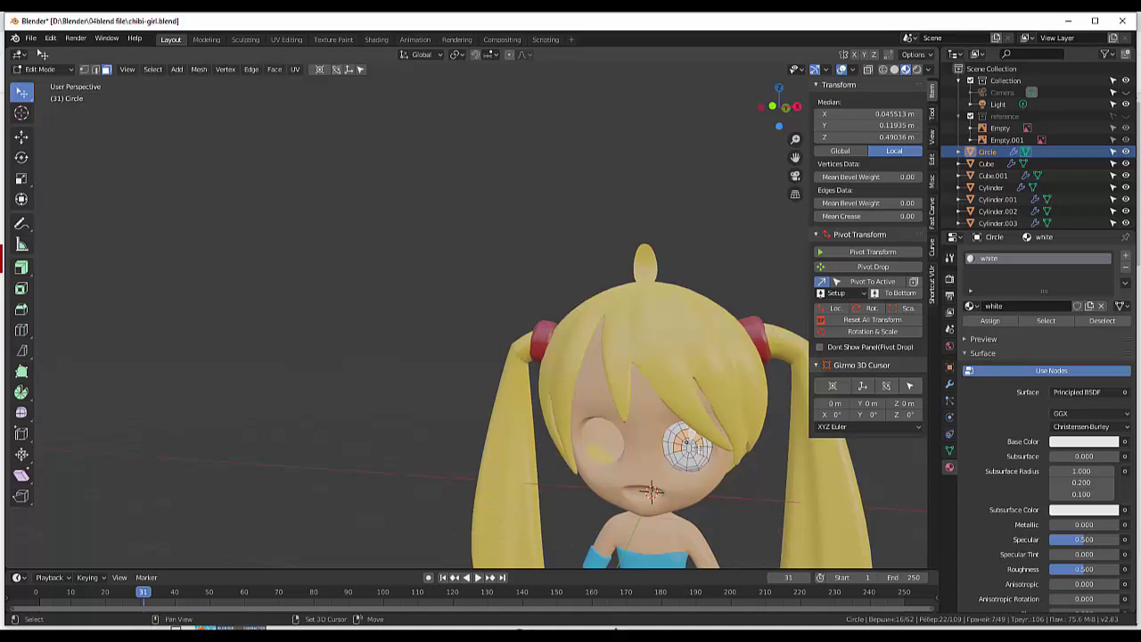
{"action": "left_click", "coordinate": [697, 455], "text": "shift"}
{"action": "left_click", "coordinate": [696, 460], "text": "shift"}
{"action": "left_click", "coordinate": [692, 462], "text": "shift"}
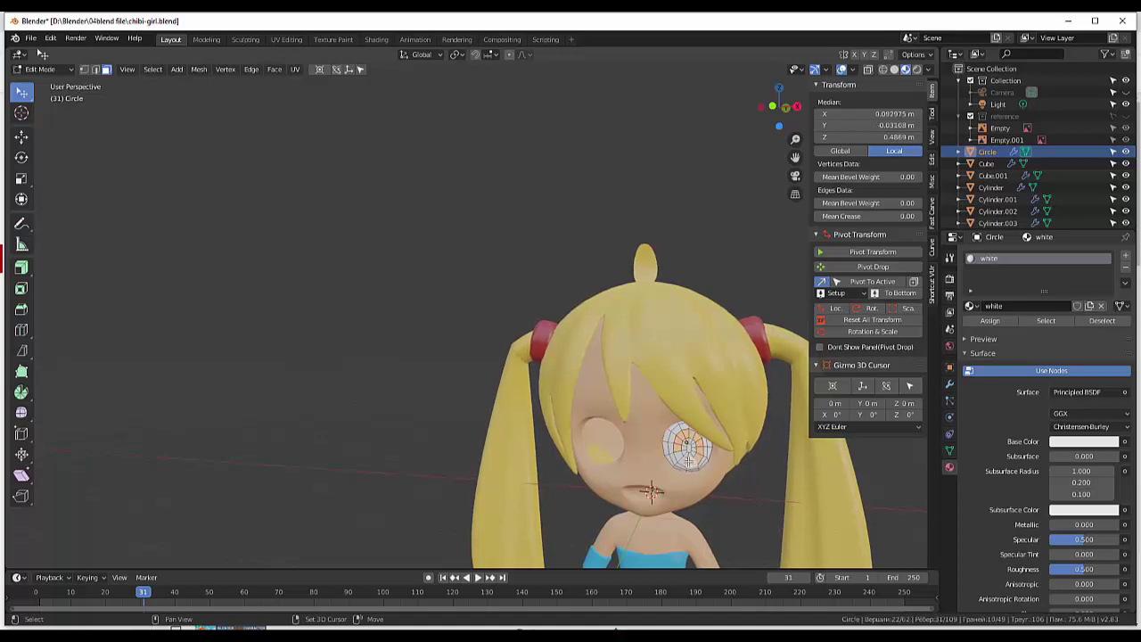
{"action": "left_click", "coordinate": [685, 451], "text": "shift"}
{"action": "left_click", "coordinate": [679, 460], "text": "shift"}
{"action": "left_click", "coordinate": [677, 451], "text": "shift"}
{"action": "left_click", "coordinate": [680, 443], "text": "shift"}
{"action": "left_click", "coordinate": [685, 443], "text": "shift"}
{"action": "left_click", "coordinate": [689, 451], "text": "shift"}
{"action": "left_click", "coordinate": [689, 443], "text": "shift"}
{"action": "left_click", "coordinate": [688, 443], "text": "shift"}
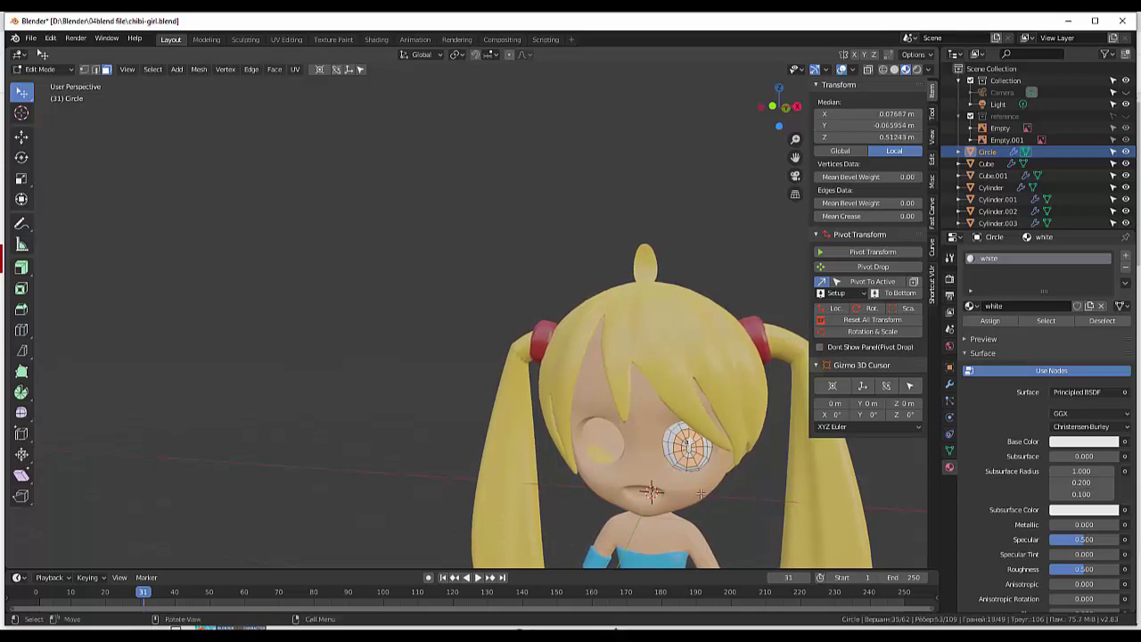
{"action": "scroll", "coordinate": [695, 463], "scroll_direction": "up", "scroll_amount": 3}
{"action": "middle_click_drag", "start_coordinate": [698, 471], "coordinate": [609, 439], "text": "shift"}
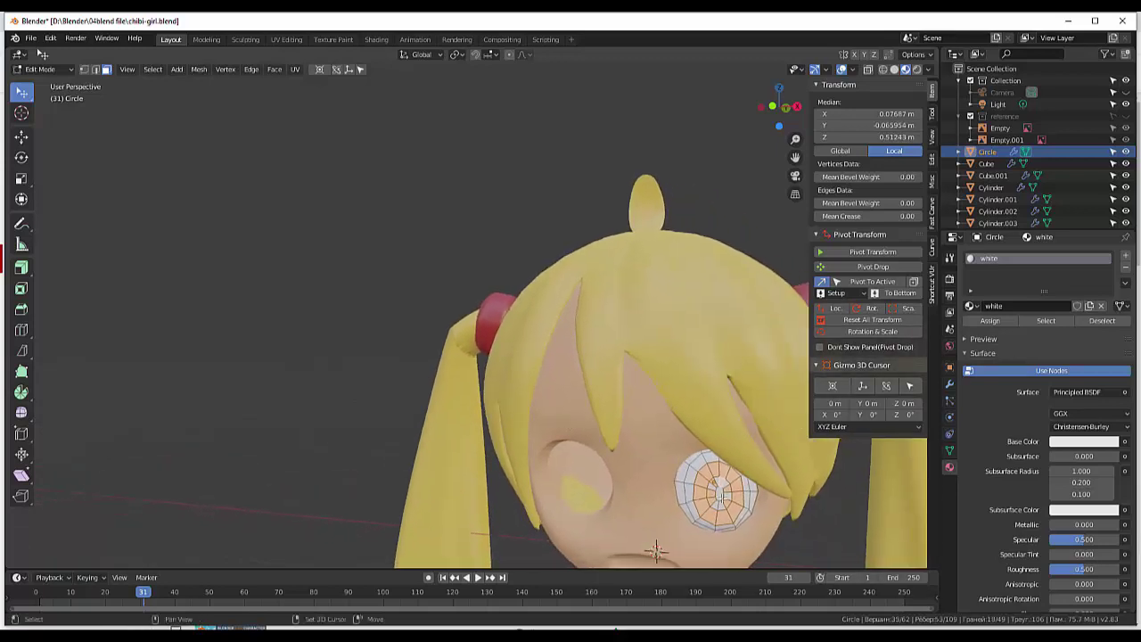
{"action": "left_click", "coordinate": [722, 488], "text": "shift"}
{"action": "left_click", "coordinate": [716, 479], "text": "shift"}
{"action": "left_click", "coordinate": [713, 492], "text": "shift"}
{"action": "left_click", "coordinate": [716, 503], "text": "shift"}
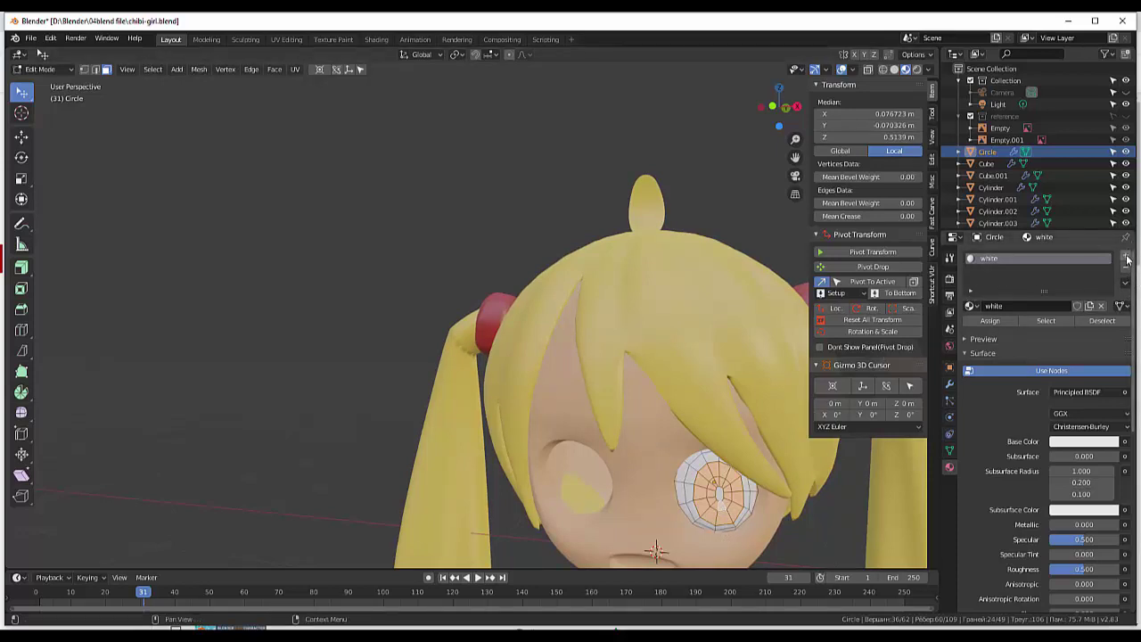
Create a second material 'braun' with a dark brown base colour and assign it to the iris faces.
{"action": "left_click", "coordinate": [1127, 259]}
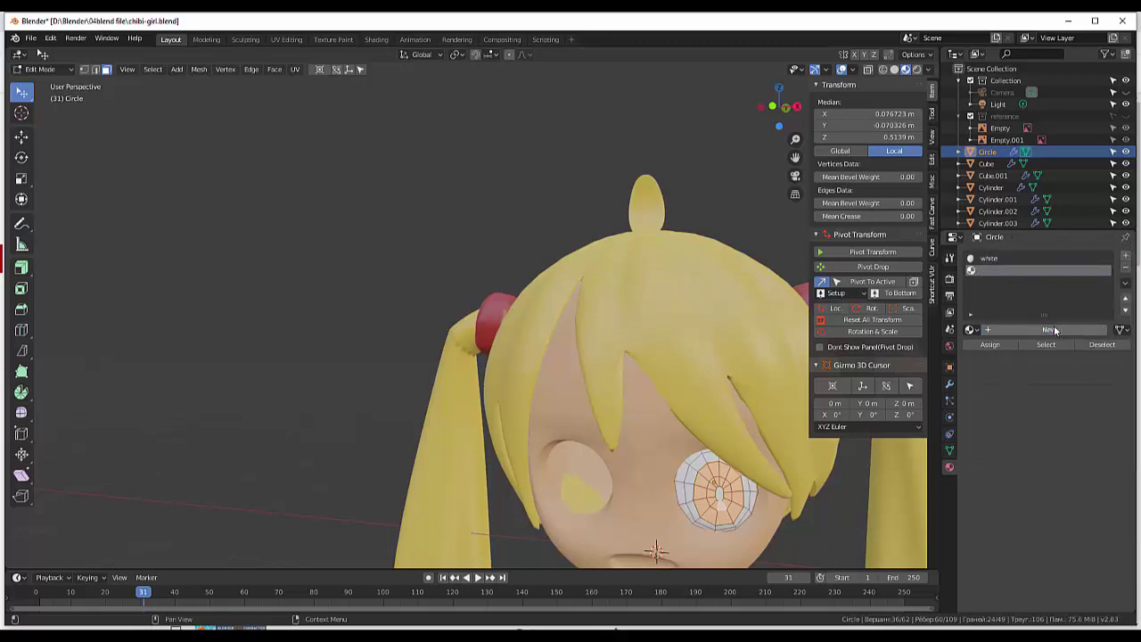
{"action": "left_click", "coordinate": [1053, 326]}
{"action": "double_click", "coordinate": [1034, 329]}
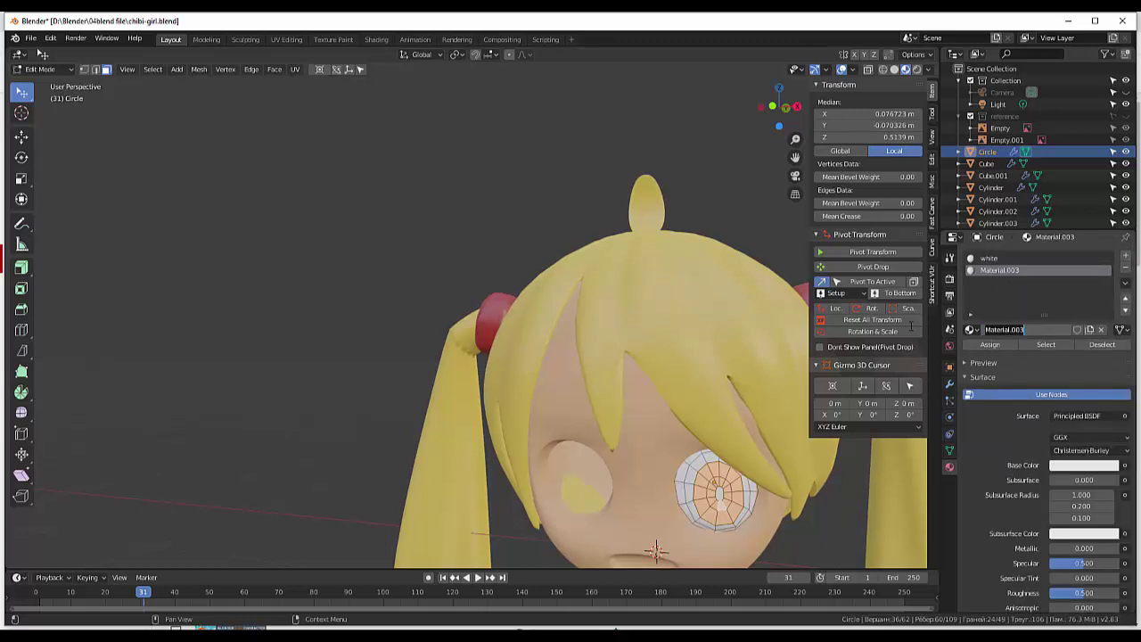
{"action": "type", "text": "bl"}
{"action": "key", "text": "Return"}
{"action": "left_click", "coordinate": [1061, 466]}
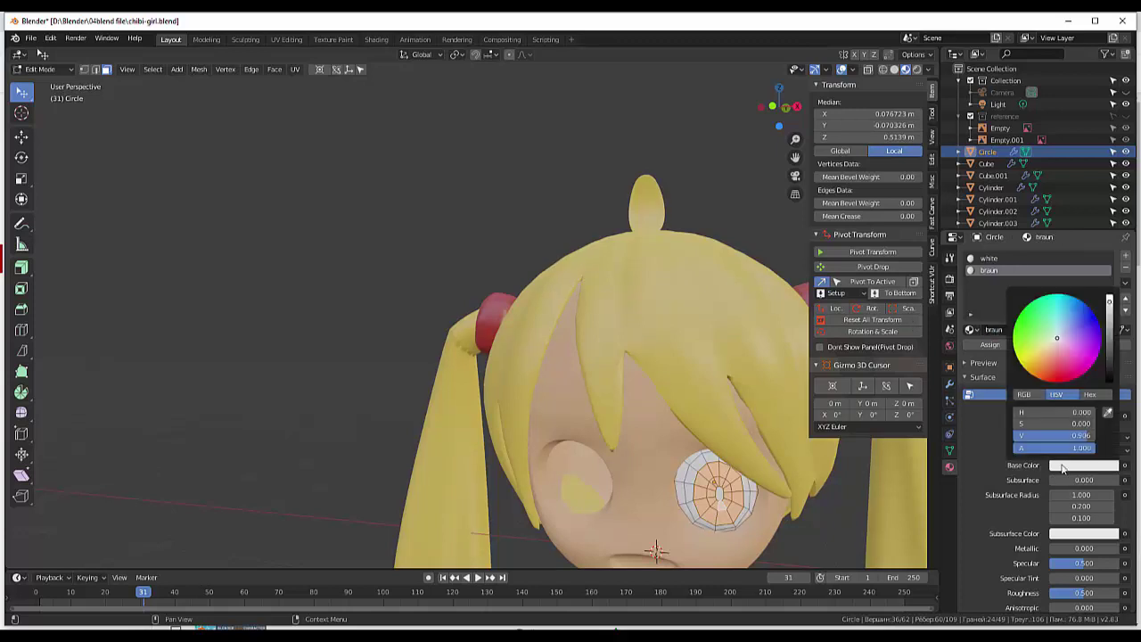
{"action": "left_click", "coordinate": [1054, 367]}
{"action": "left_click_drag", "start_coordinate": [1109, 346], "coordinate": [1109, 367]}
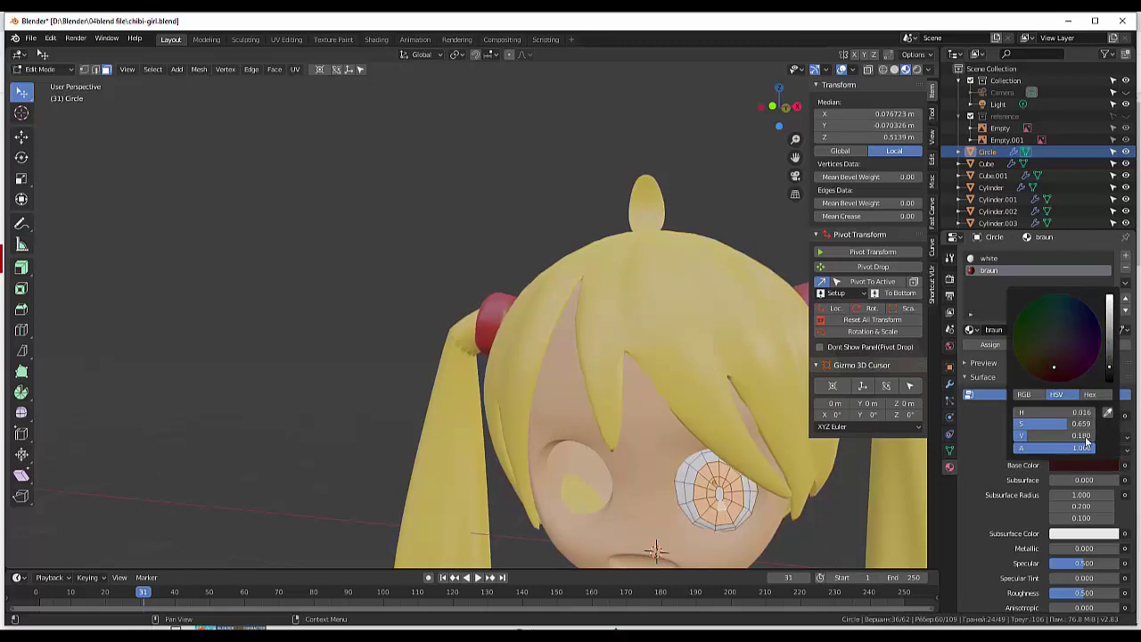
{"action": "left_click", "coordinate": [989, 344]}
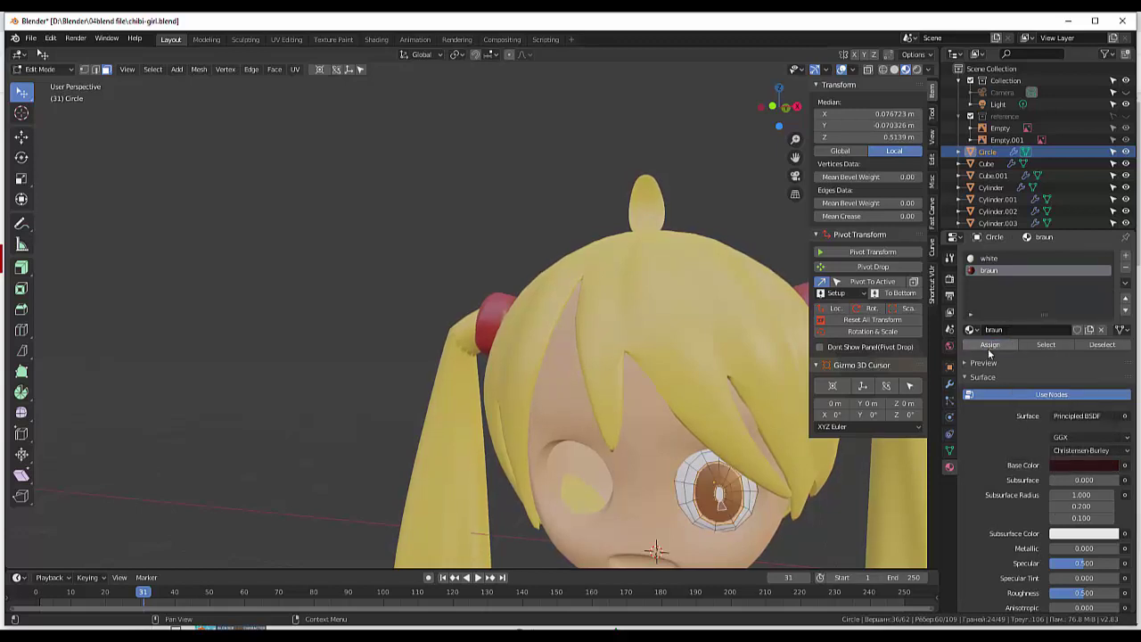
{"action": "left_click", "coordinate": [268, 383]}
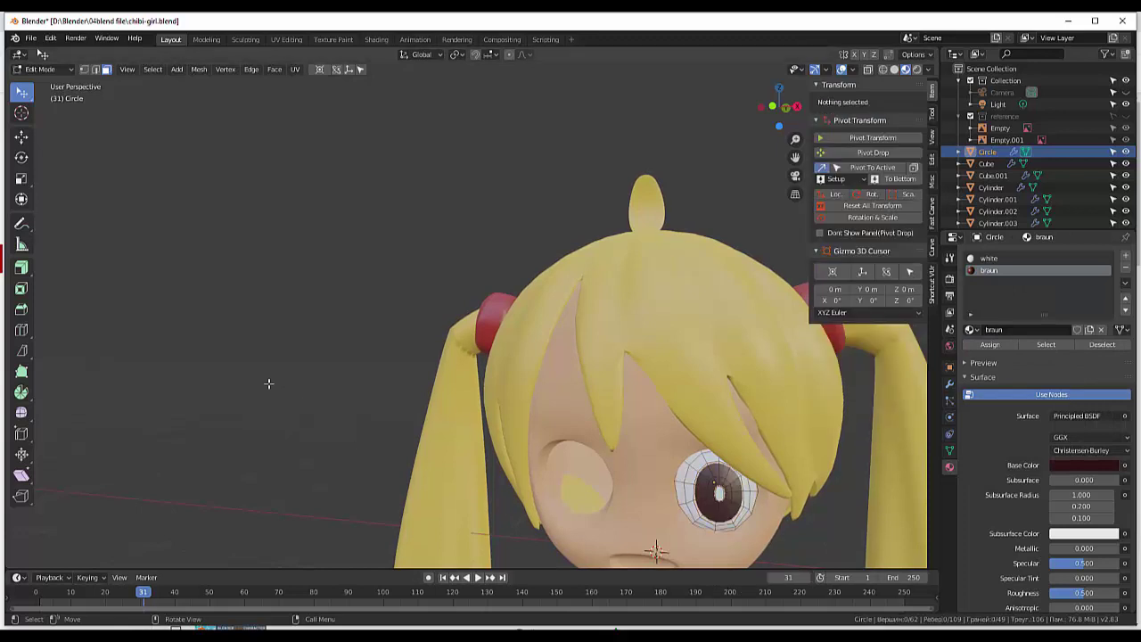
Turn the view to face the head frontally and deselect everything on the eye mesh.
{"action": "scroll", "coordinate": [678, 553], "scroll_direction": "up", "scroll_amount": 2}
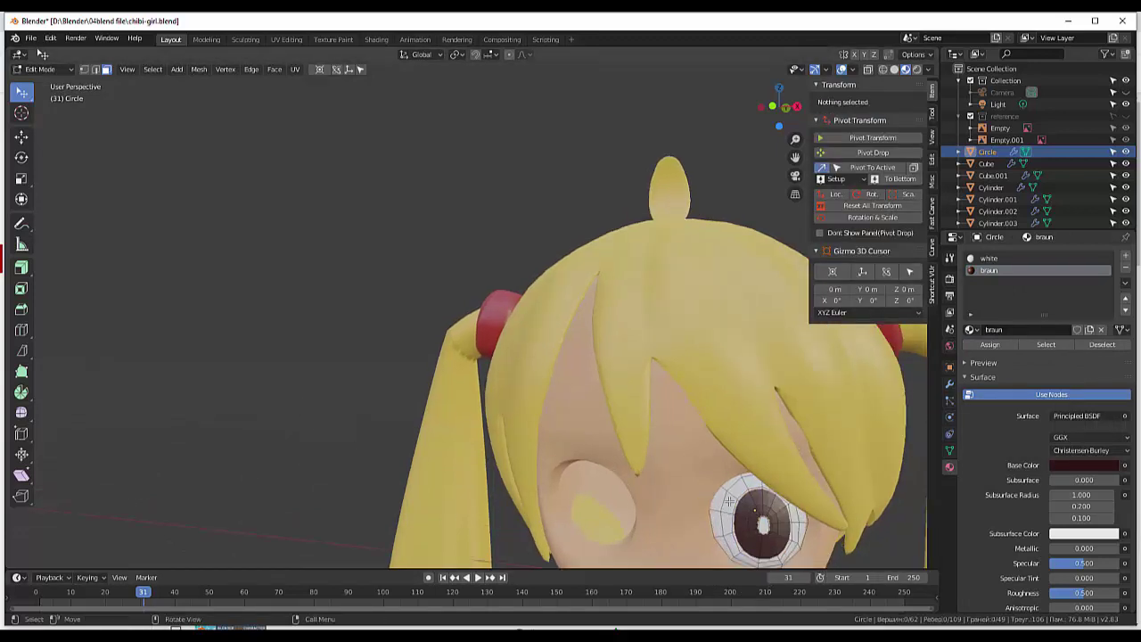
{"action": "scroll", "coordinate": [784, 557], "scroll_direction": "up", "scroll_amount": 2}
{"action": "left_click", "coordinate": [814, 559]}
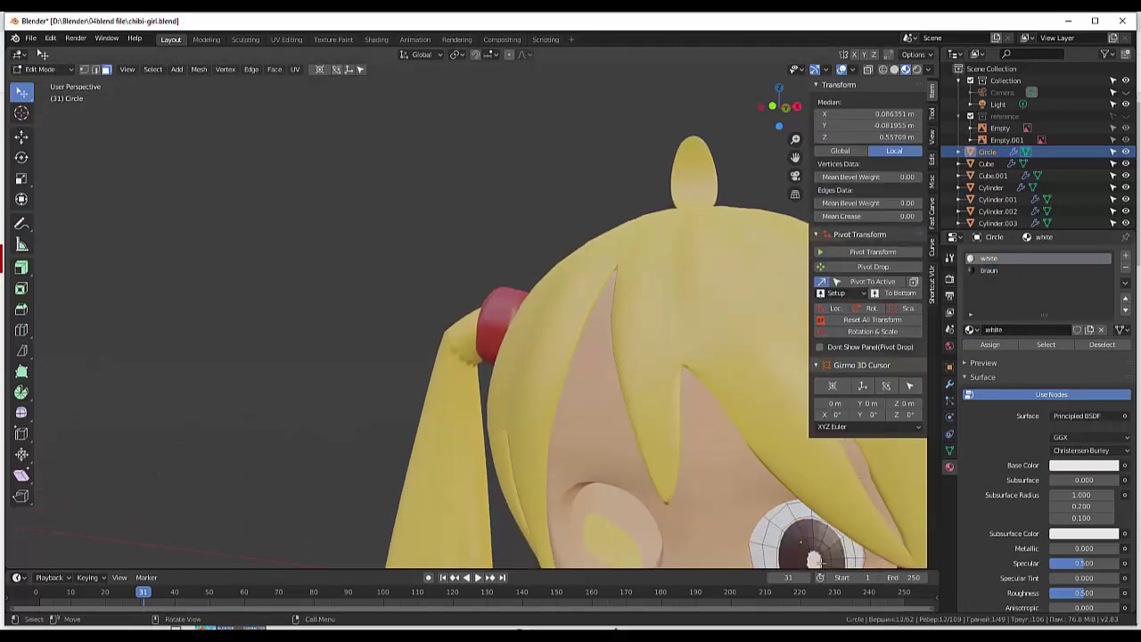
{"action": "mouse_move", "coordinate": [832, 551]}
{"action": "middle_mouse_down"}
{"action": "mouse_move", "coordinate": [851, 565]}
{"action": "mouse_move", "coordinate": [851, 41]}
{"action": "middle_mouse_up"}
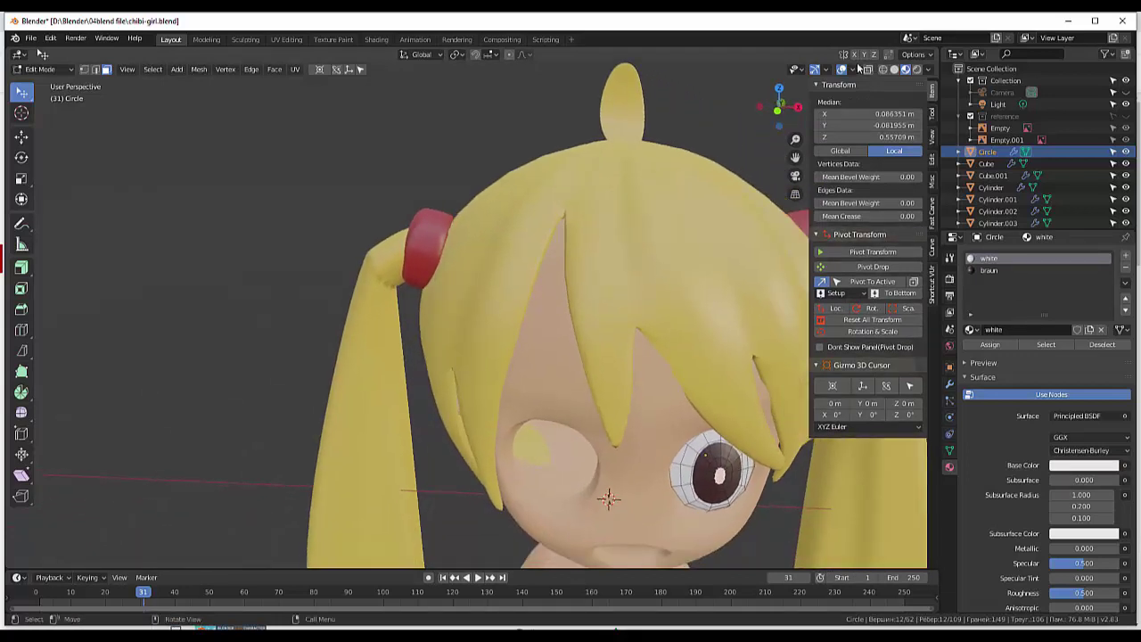
{"action": "key", "text": "alt+a"}
{"action": "scroll", "coordinate": [668, 192], "scroll_direction": "down", "scroll_amount": 3}
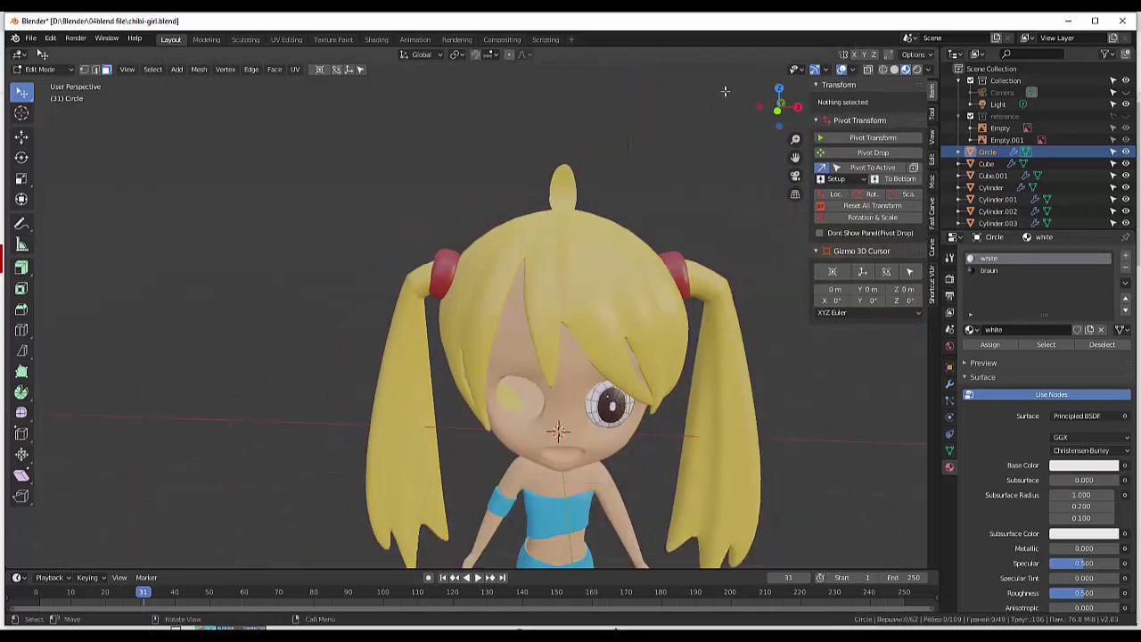
{"action": "middle_click_drag", "start_coordinate": [660, 182], "coordinate": [675, 231]}
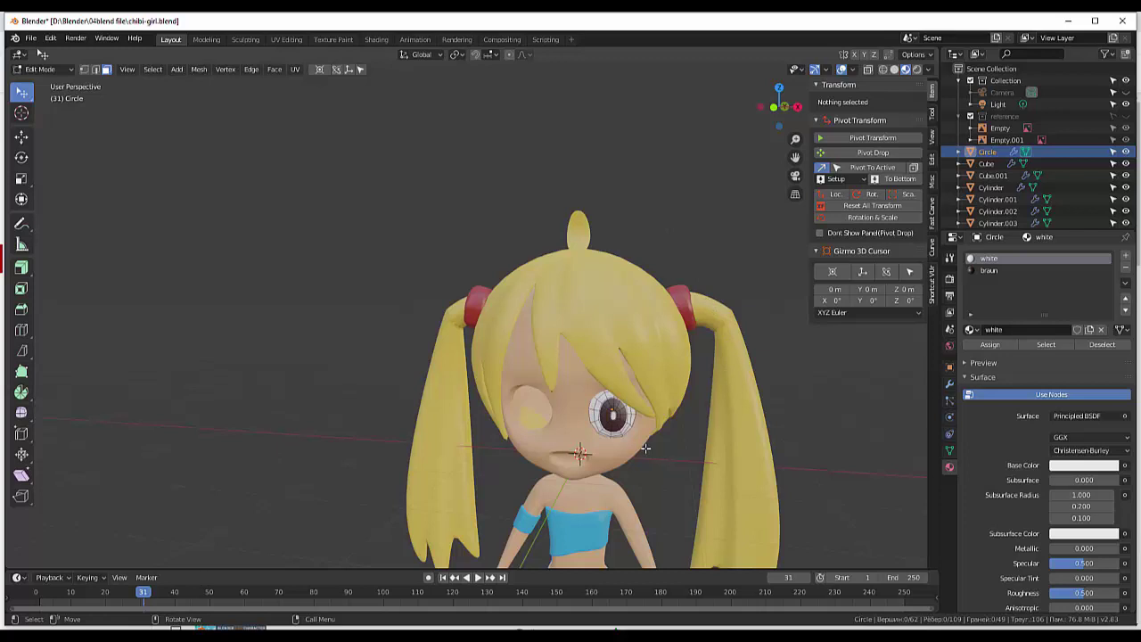
Select the eye faces assigned to the braun material and zoom in on the eye.
{"action": "scroll", "coordinate": [627, 431], "scroll_direction": "up", "scroll_amount": 2}
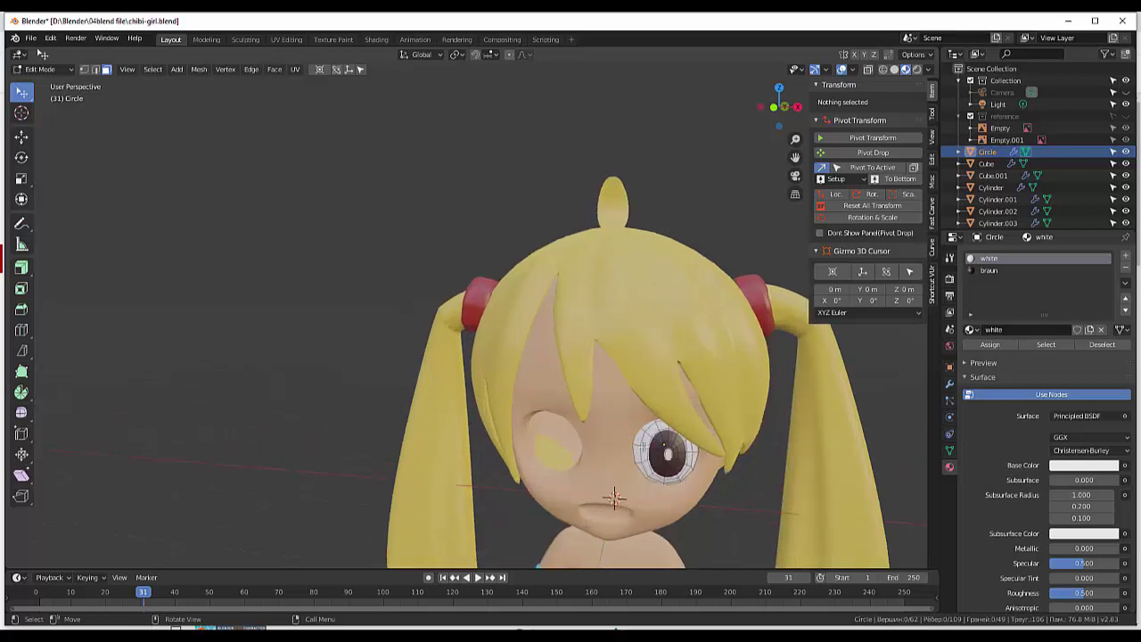
{"action": "left_click", "coordinate": [672, 460]}
{"action": "scroll", "coordinate": [673, 464], "scroll_direction": "up", "scroll_amount": 1}
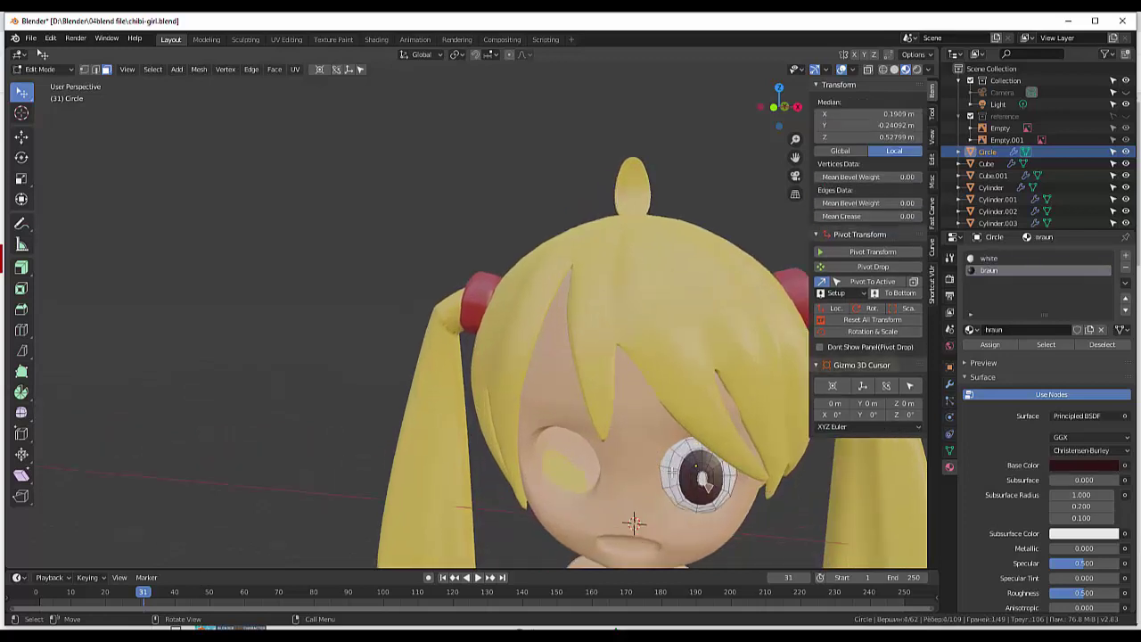
{"action": "scroll", "coordinate": [660, 499], "scroll_direction": "up", "scroll_amount": 1}
{"action": "scroll", "coordinate": [685, 512], "scroll_direction": "up", "scroll_amount": 1}
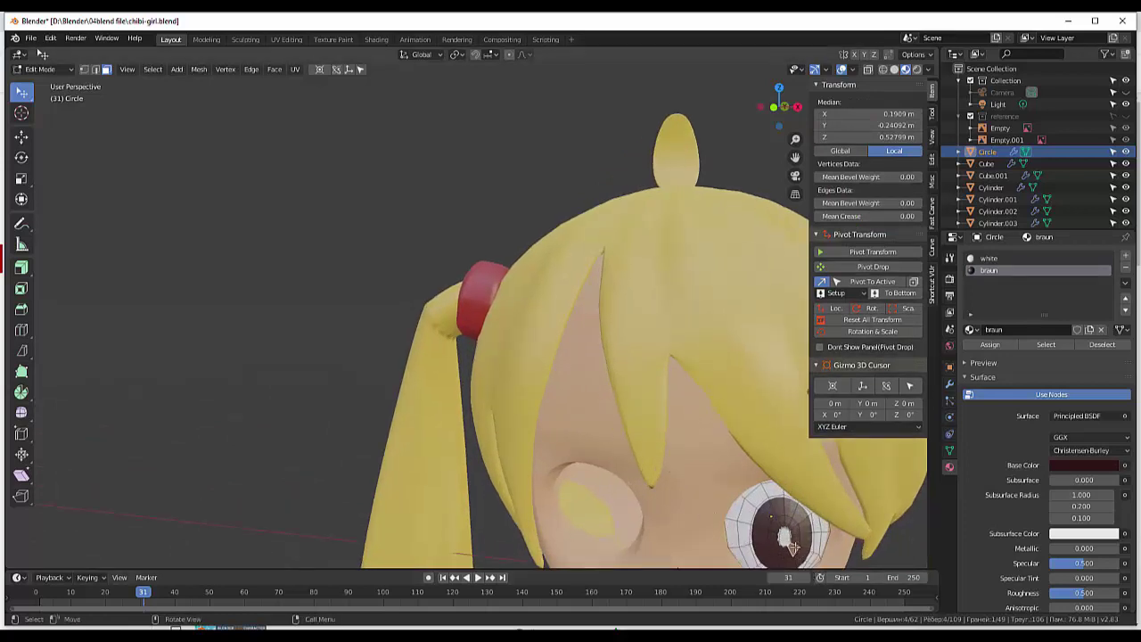
Add one more edge ring across the eye with a loop cut, then deselect.
{"action": "key", "text": "ctrl+r"}
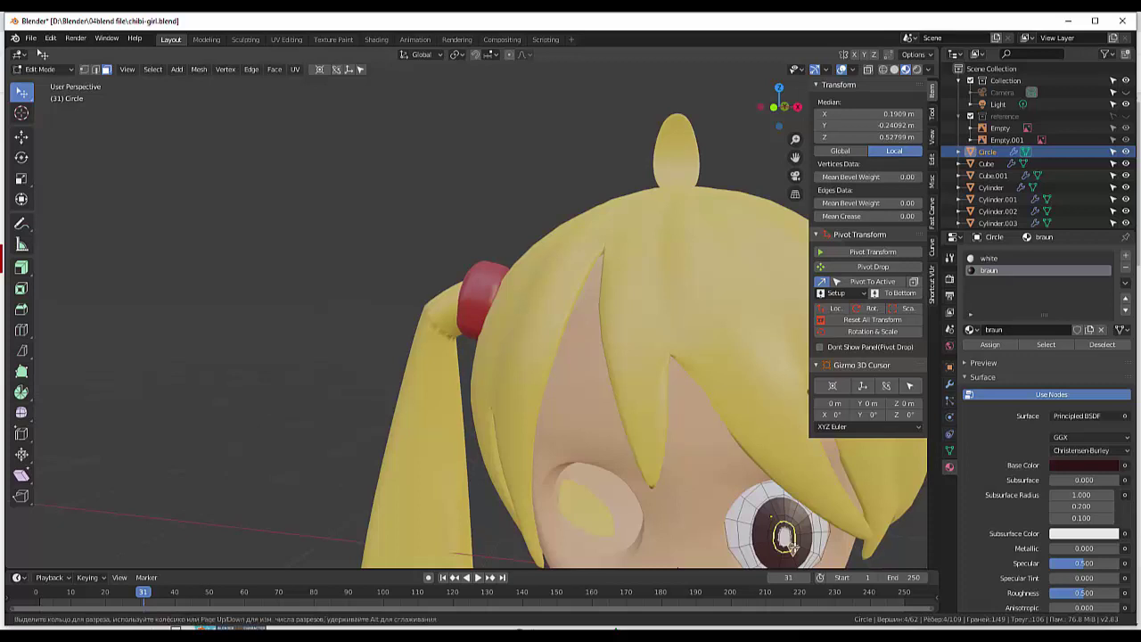
{"action": "left_click", "coordinate": [784, 540]}
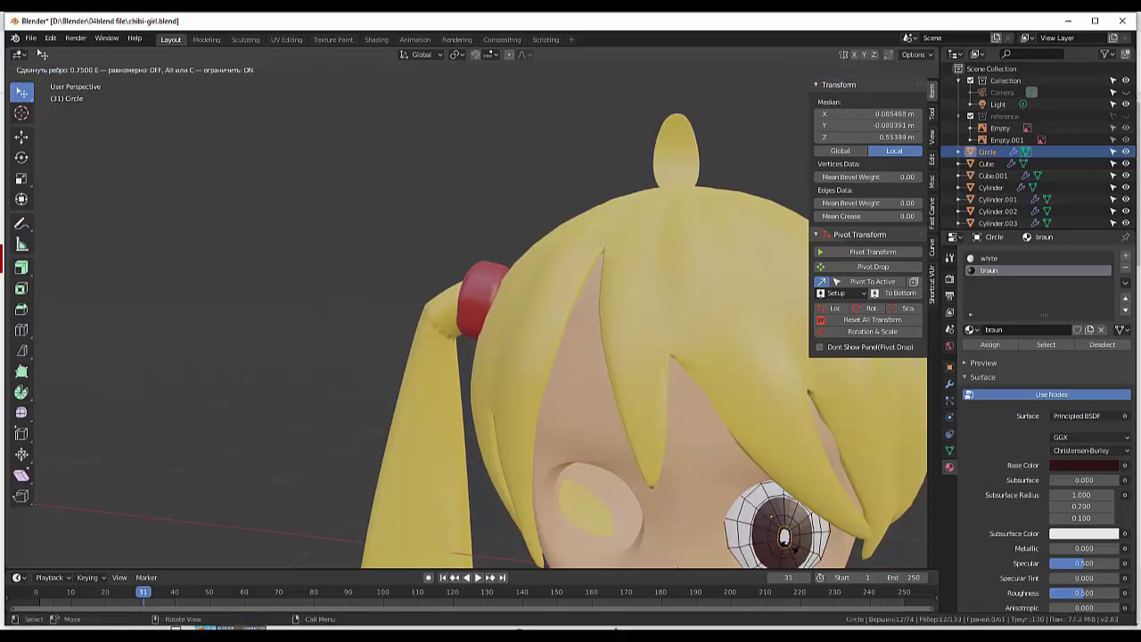
{"action": "left_click", "coordinate": [786, 544]}
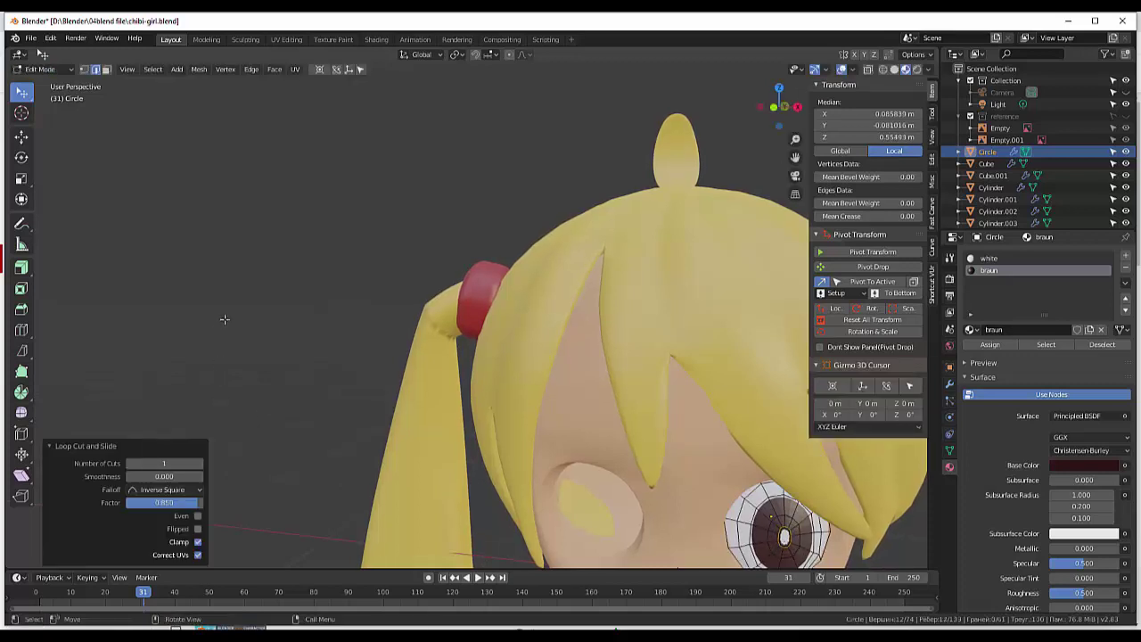
{"action": "left_click", "coordinate": [306, 377]}
{"action": "scroll", "coordinate": [465, 432], "scroll_direction": "down", "scroll_amount": 2}
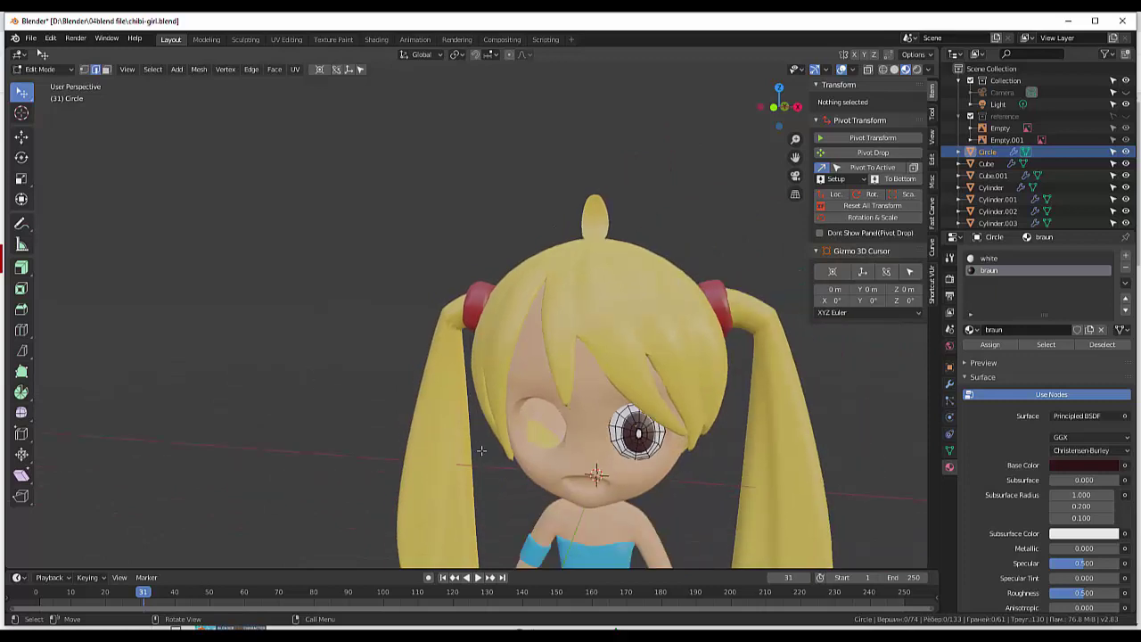
{"action": "middle_click_drag", "start_coordinate": [712, 463], "coordinate": [703, 477]}
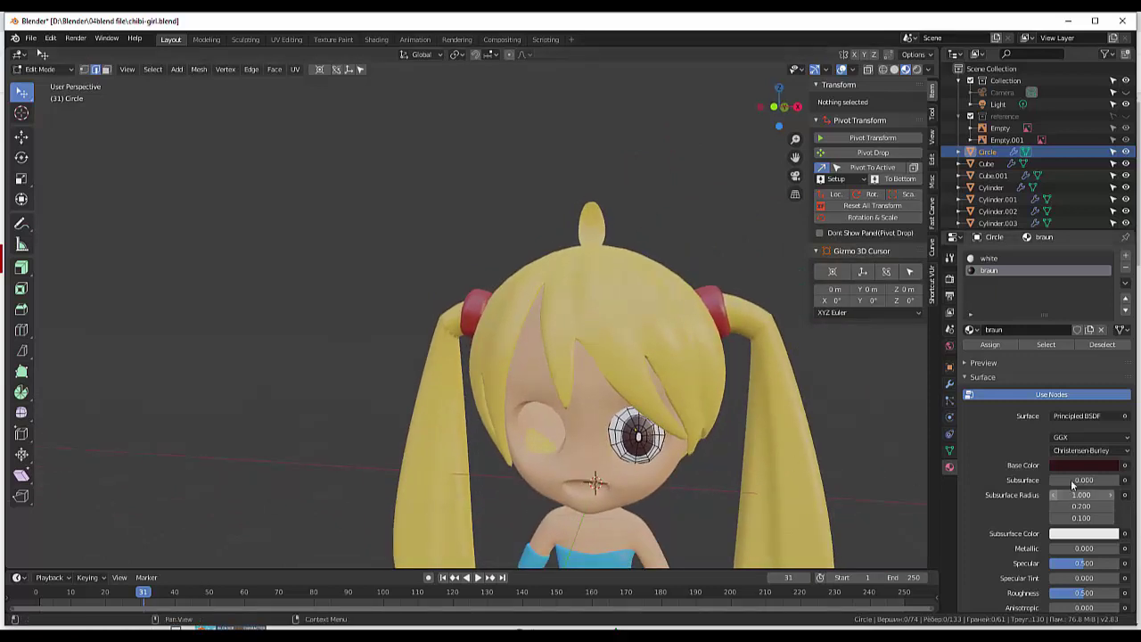
Raise braun's Specular to 1.000 and lower its Roughness; give white Specular 0.861, Roughness 0.097.
{"action": "left_click_drag", "start_coordinate": [1084, 563], "coordinate": [1125, 563]}
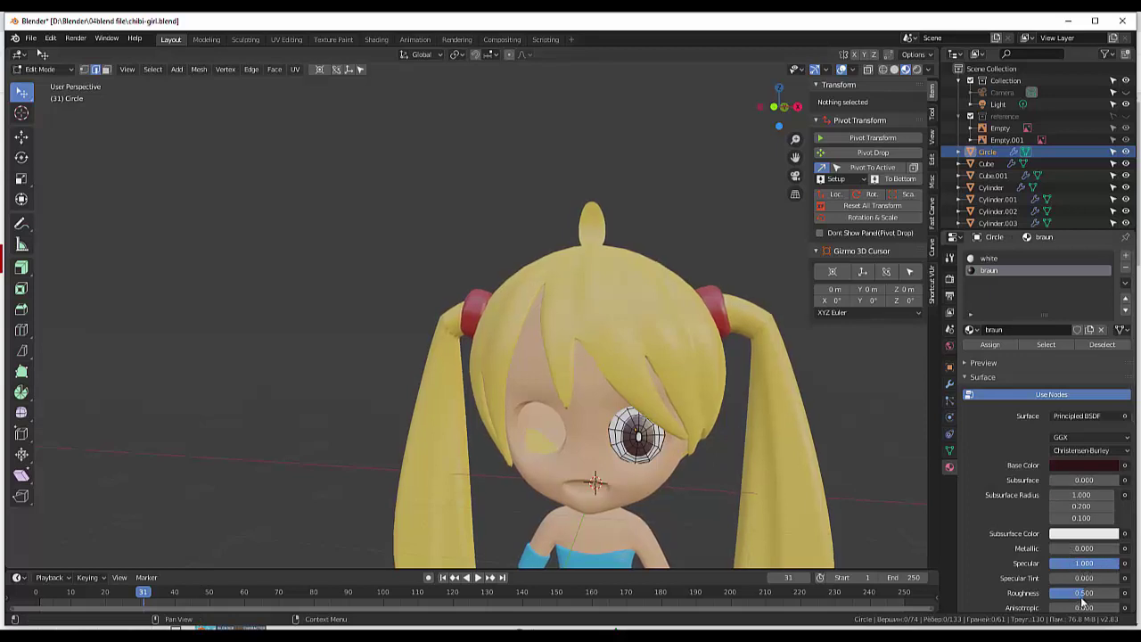
{"action": "left_click_drag", "start_coordinate": [1079, 593], "coordinate": [1060, 593]}
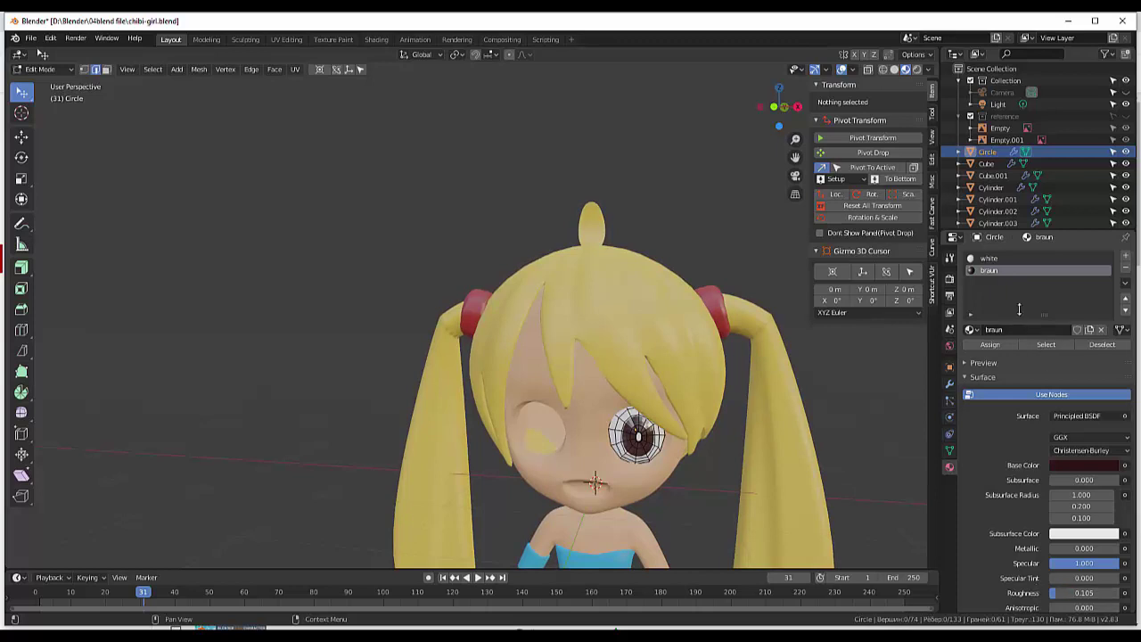
{"action": "left_click", "coordinate": [988, 258]}
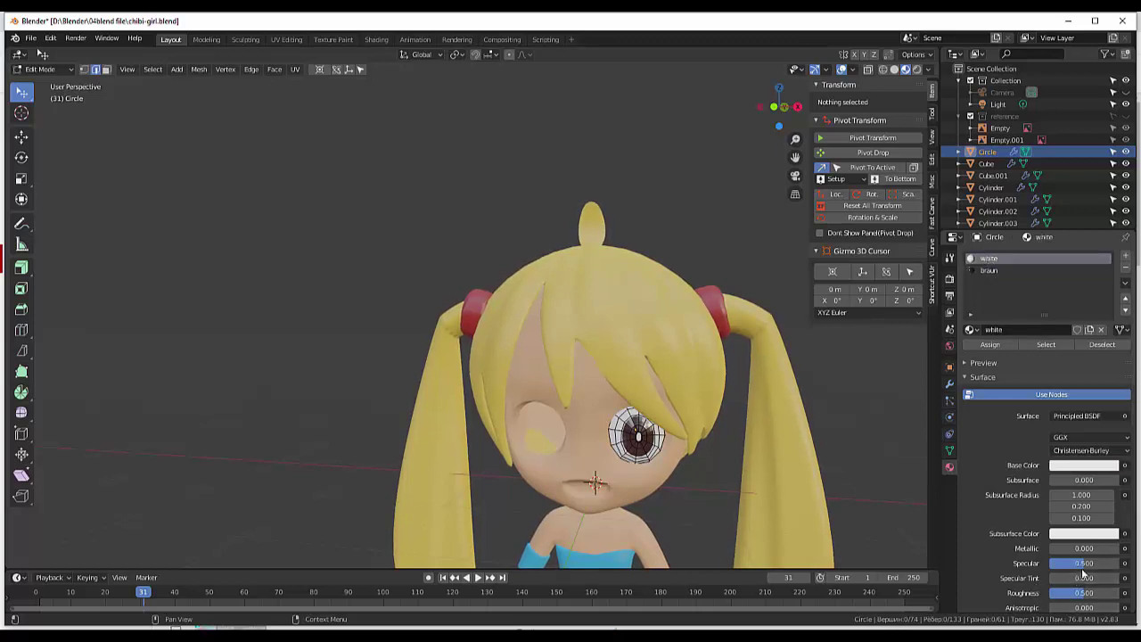
{"action": "mouse_move", "coordinate": [1083, 564]}
{"action": "left_mouse_down"}
{"action": "mouse_move", "coordinate": [1111, 570]}
{"action": "mouse_move", "coordinate": [1050, 593]}
{"action": "left_mouse_up"}
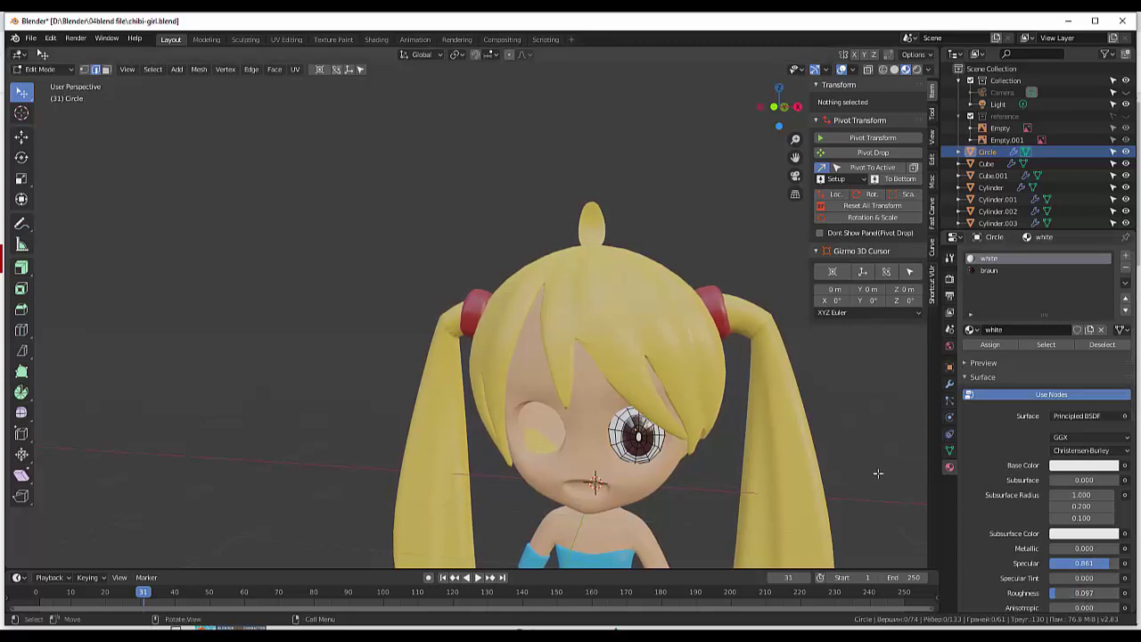
{"action": "mouse_move", "coordinate": [878, 473]}
{"action": "middle_mouse_down"}
{"action": "mouse_move", "coordinate": [783, 447]}
{"action": "mouse_move", "coordinate": [850, 462]}
{"action": "middle_mouse_up"}
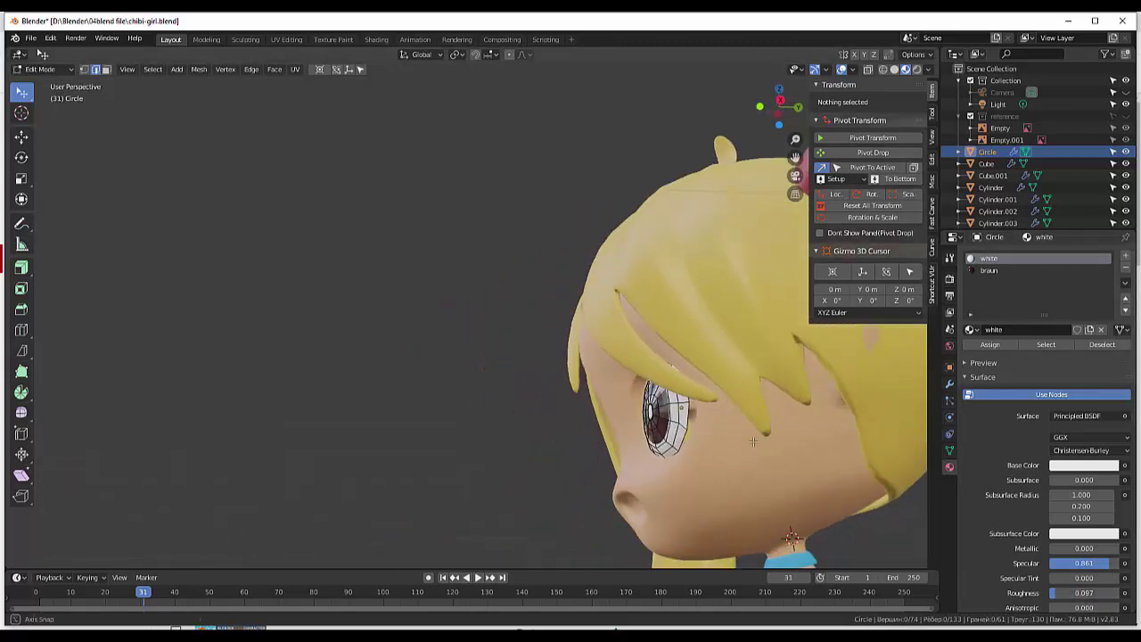
{"action": "scroll", "coordinate": [829, 468], "scroll_direction": "down", "scroll_amount": 1}
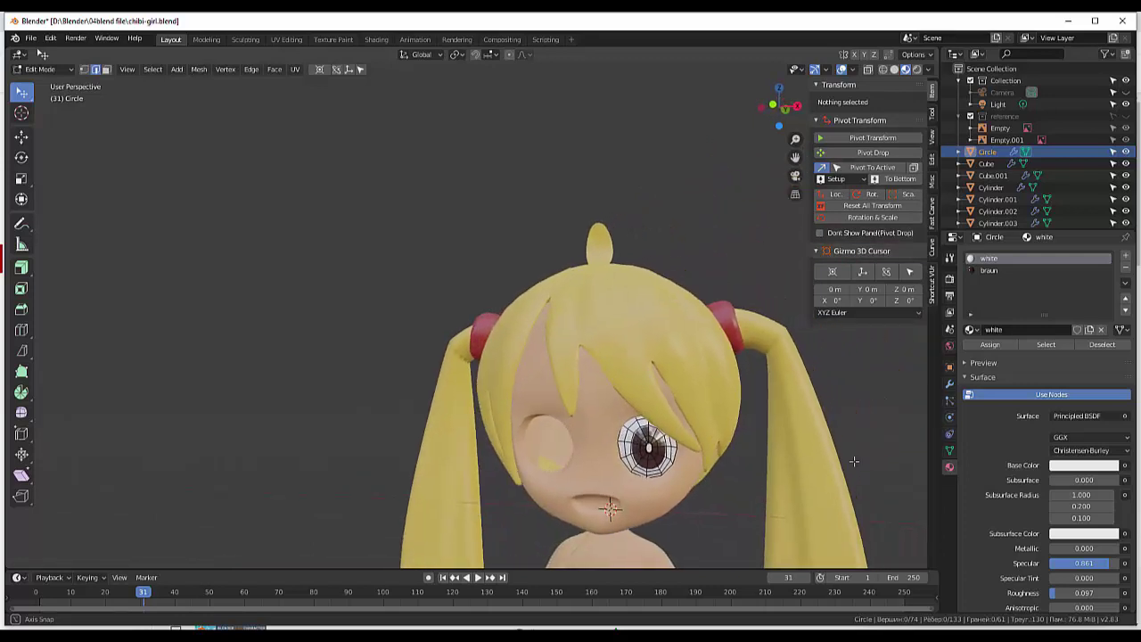
{"action": "scroll", "coordinate": [785, 482], "scroll_direction": "down", "scroll_amount": 1}
{"action": "scroll", "coordinate": [740, 495], "scroll_direction": "down", "scroll_amount": 1}
{"action": "scroll", "coordinate": [698, 505], "scroll_direction": "down", "scroll_amount": 1}
Switch to Object Mode and move the eye object to a new position.
{"action": "middle_click_drag", "start_coordinate": [698, 506], "coordinate": [637, 497]}
{"action": "left_click", "coordinate": [38, 70]}
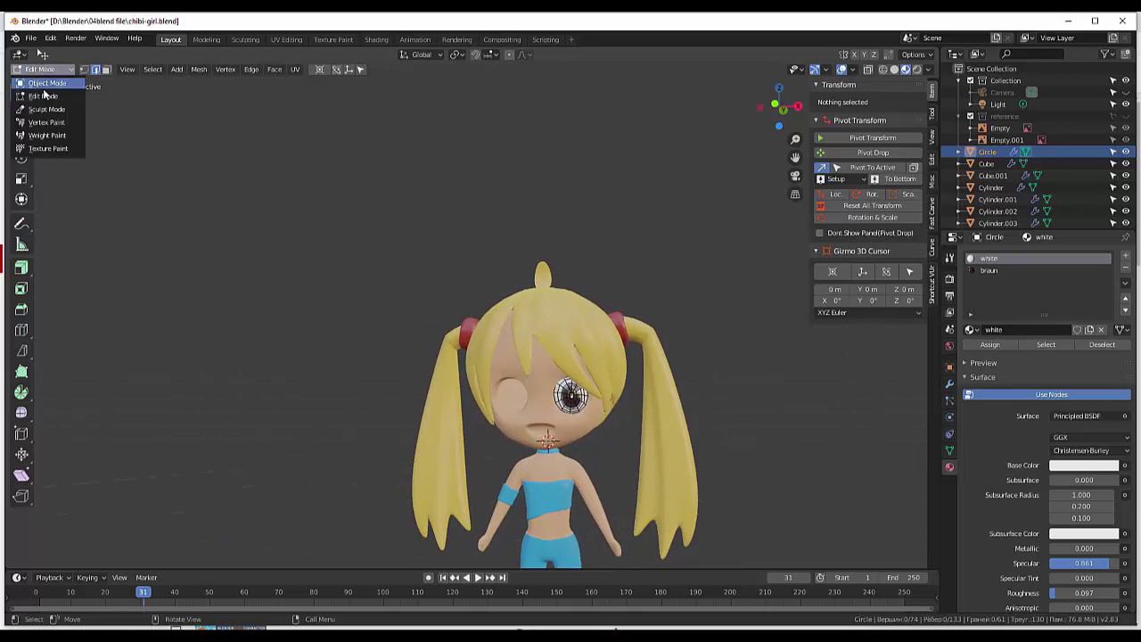
{"action": "left_click", "coordinate": [40, 86]}
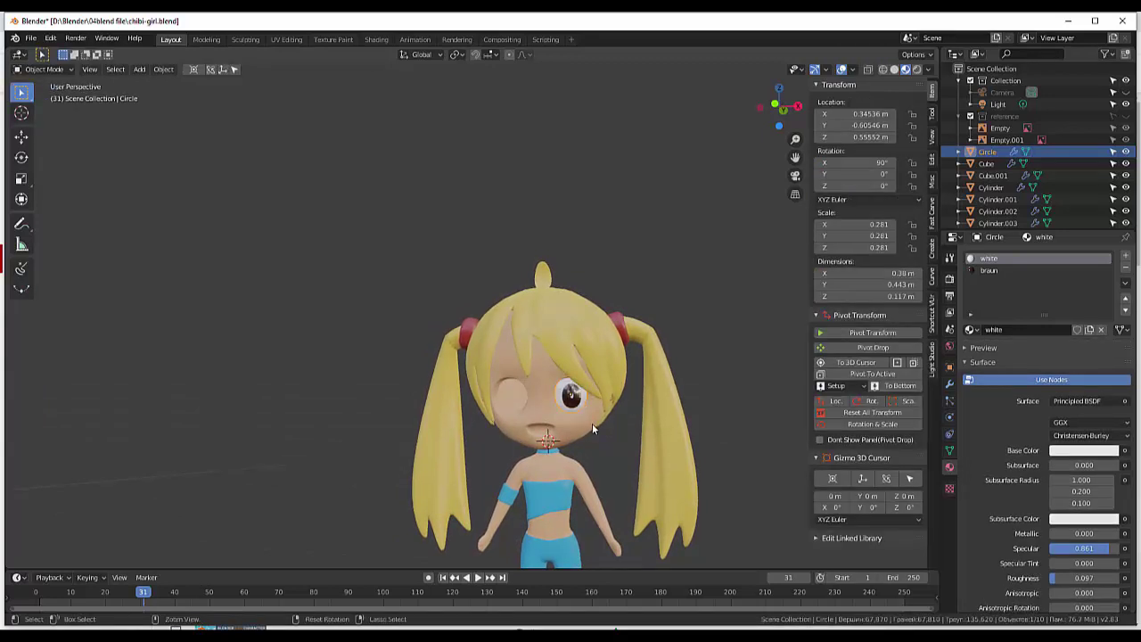
{"action": "key", "text": "g"}
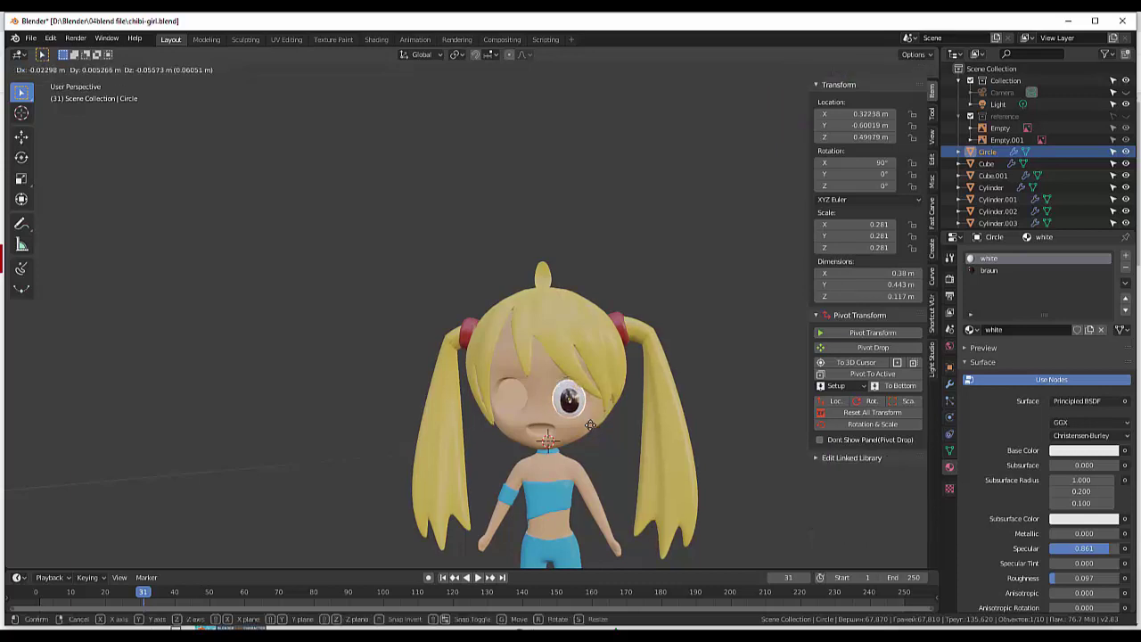
{"action": "left_click", "coordinate": [588, 426]}
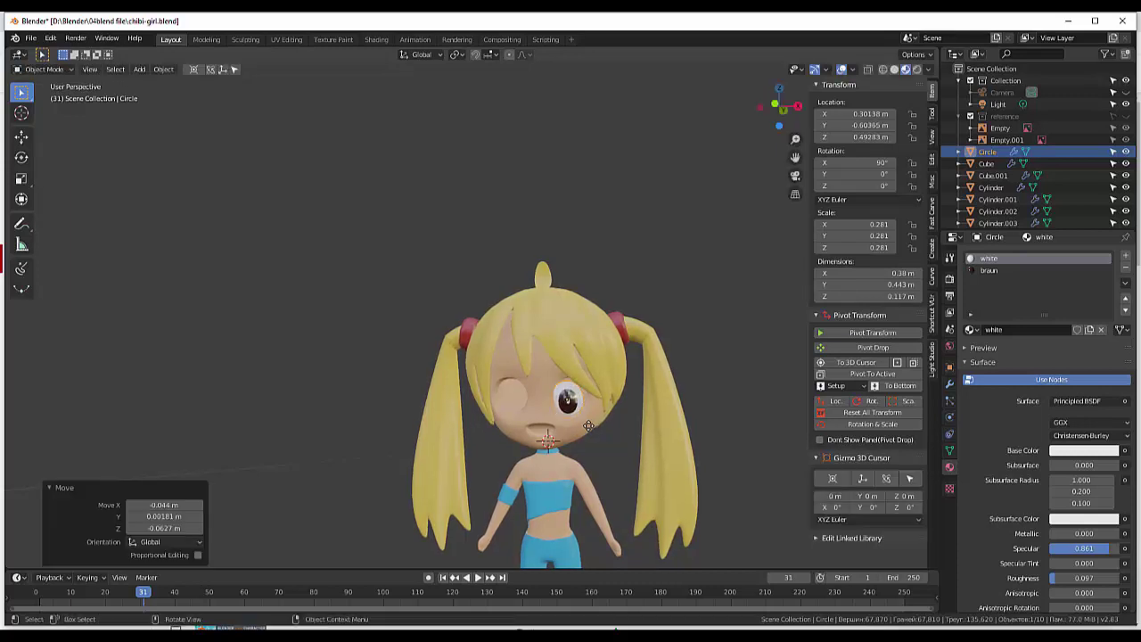
Tilt the eye slightly and stretch it taller on Z to 1.076.
{"action": "key", "text": "r"}
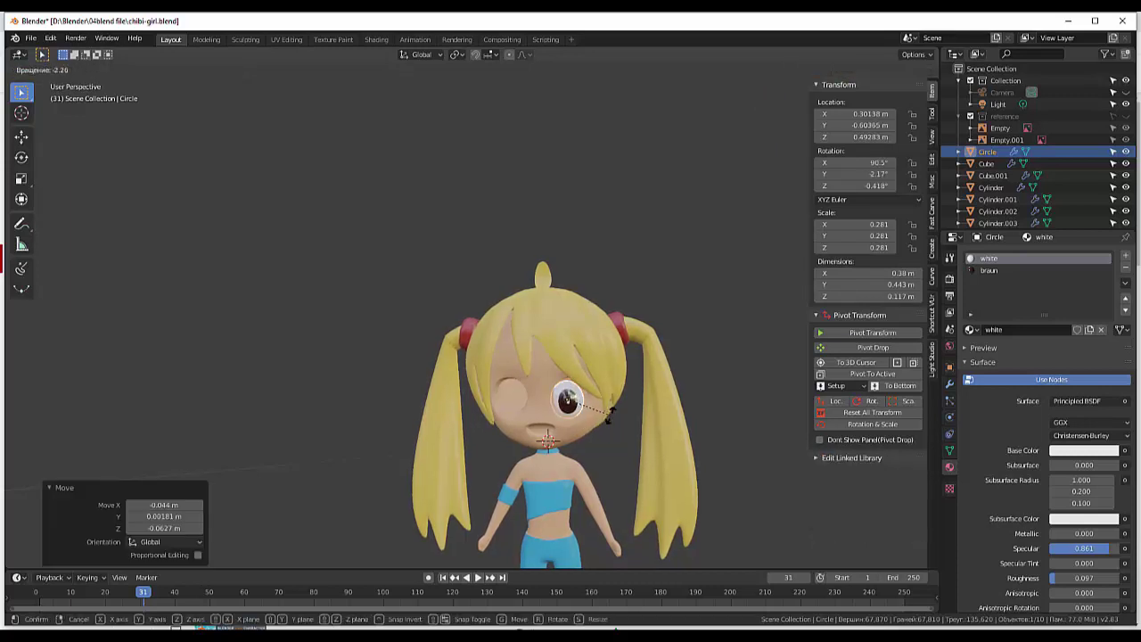
{"action": "left_click", "coordinate": [603, 418]}
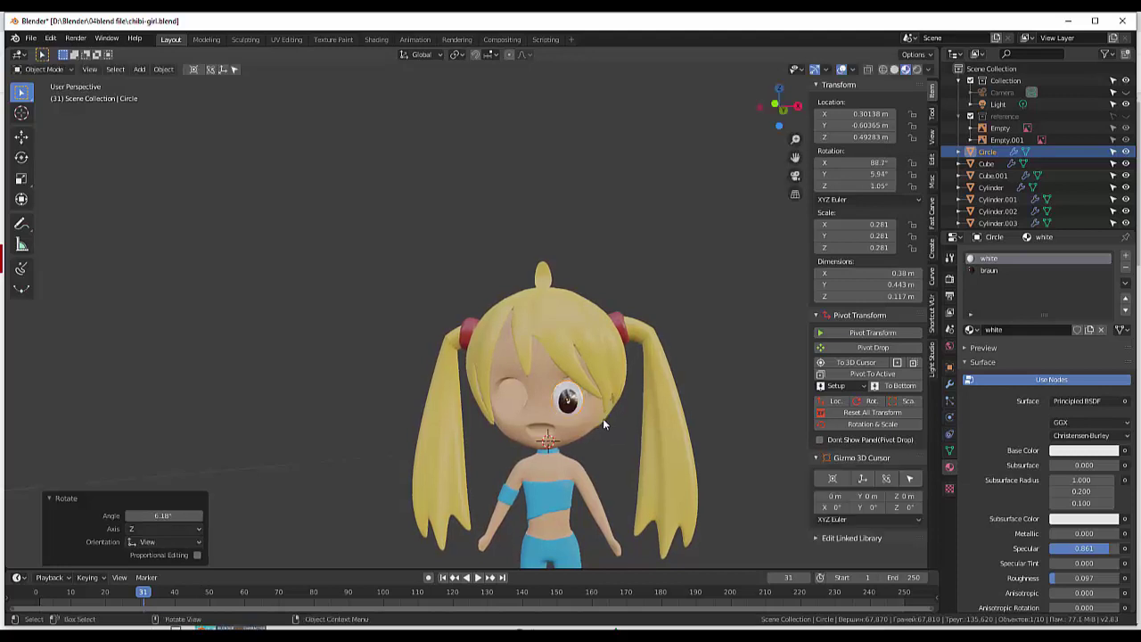
{"action": "mouse_move", "coordinate": [602, 416]}
{"action": "middle_mouse_down"}
{"action": "mouse_move", "coordinate": [606, 333]}
{"action": "mouse_move", "coordinate": [586, 428]}
{"action": "mouse_move", "coordinate": [600, 411]}
{"action": "middle_mouse_up"}
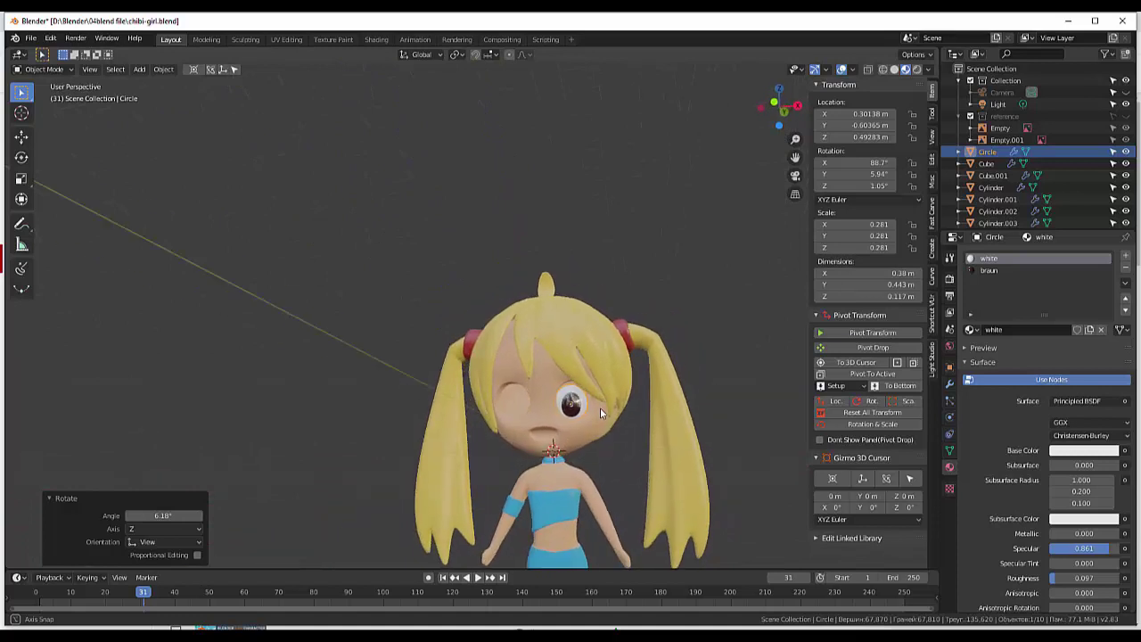
{"action": "key", "text": "s"}
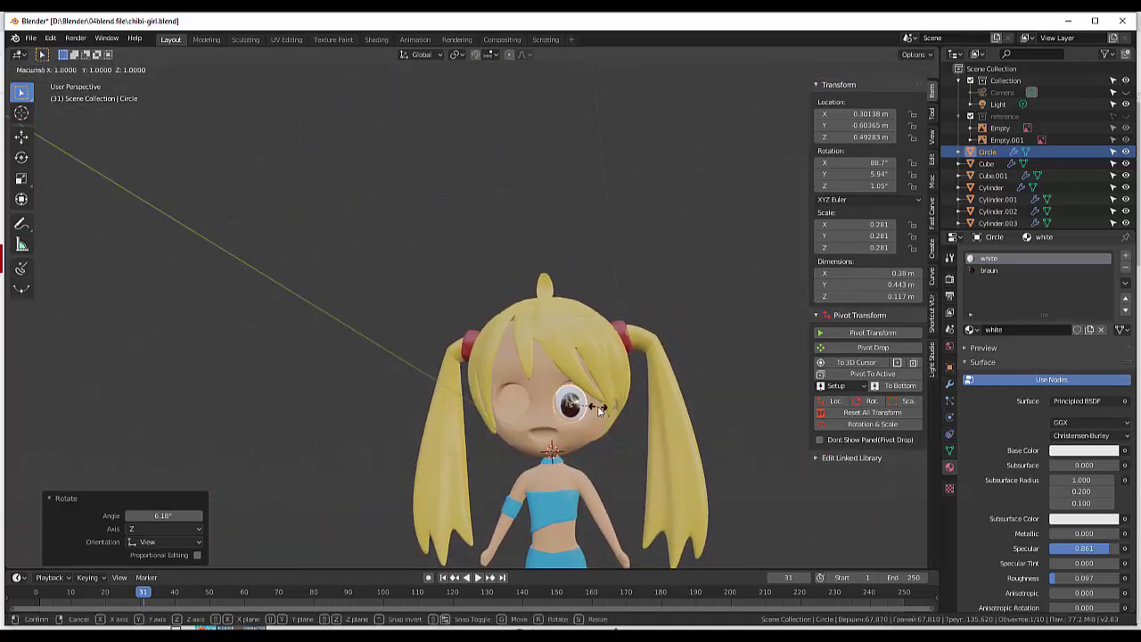
{"action": "key", "text": "z"}
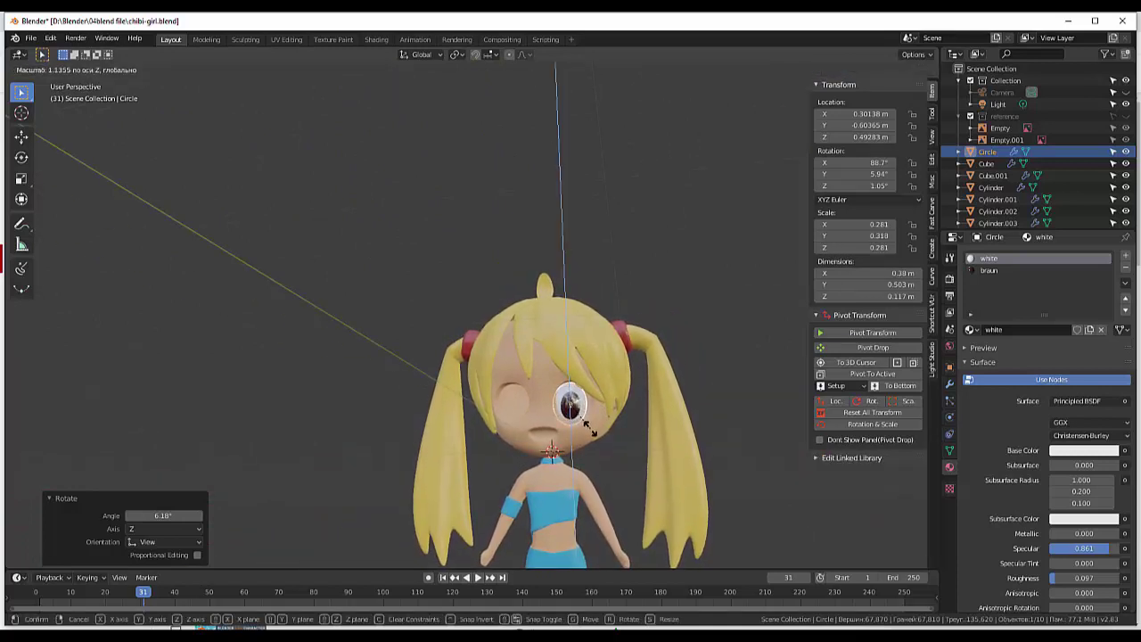
{"action": "left_click", "coordinate": [588, 424]}
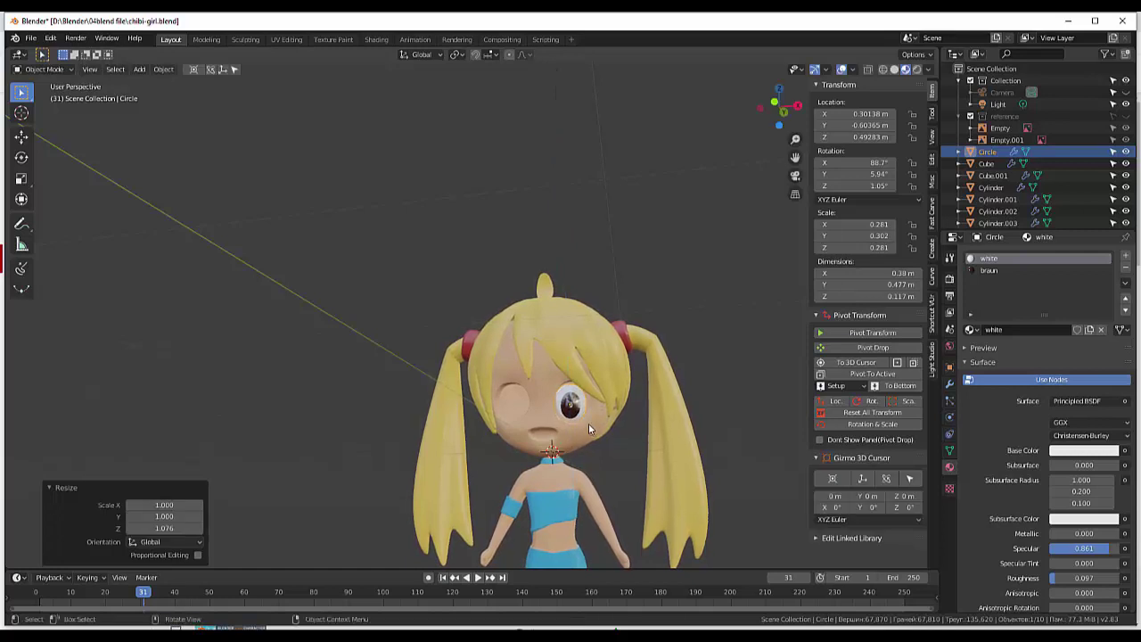
Nudge the eye into its socket at 0.304, -0.615, 0.533 m.
{"action": "key", "text": "g"}
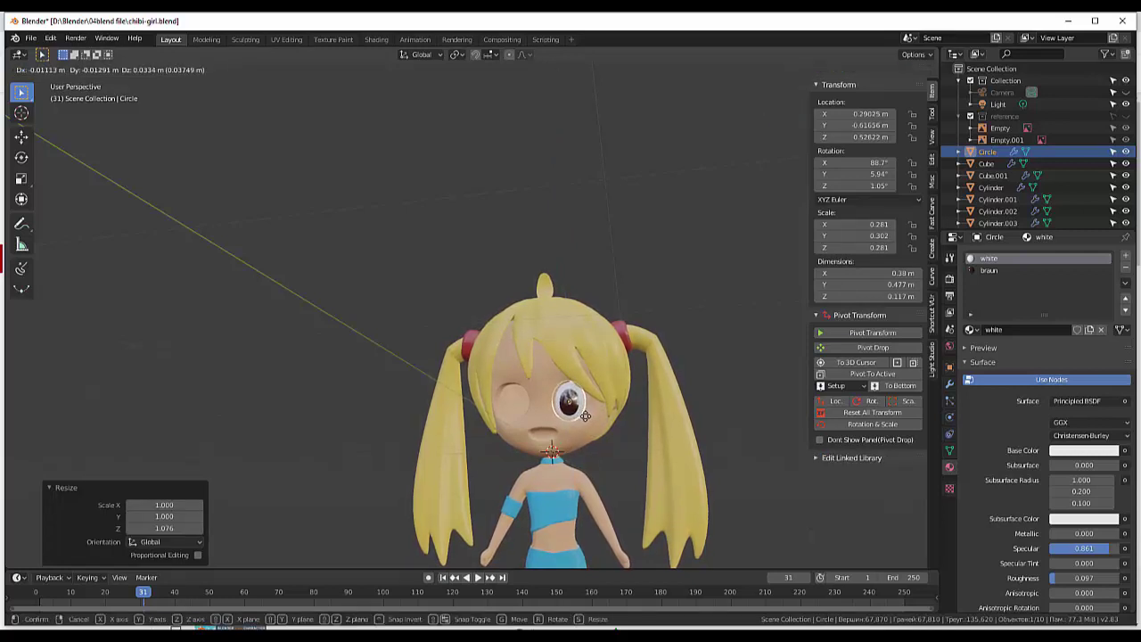
{"action": "left_click", "coordinate": [584, 416]}
{"action": "mouse_move", "coordinate": [585, 415]}
{"action": "middle_mouse_down"}
{"action": "mouse_move", "coordinate": [489, 387]}
{"action": "mouse_move", "coordinate": [469, 395]}
{"action": "mouse_move", "coordinate": [595, 428]}
{"action": "mouse_move", "coordinate": [613, 417]}
{"action": "middle_mouse_up"}
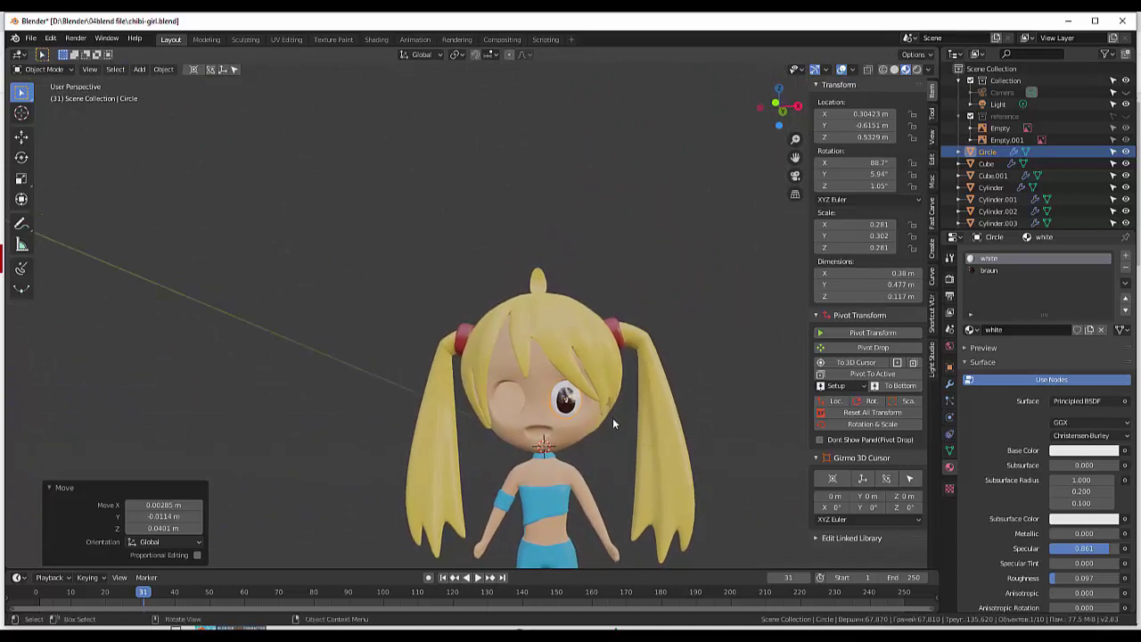
{"action": "middle_click_drag", "start_coordinate": [602, 419], "coordinate": [619, 421]}
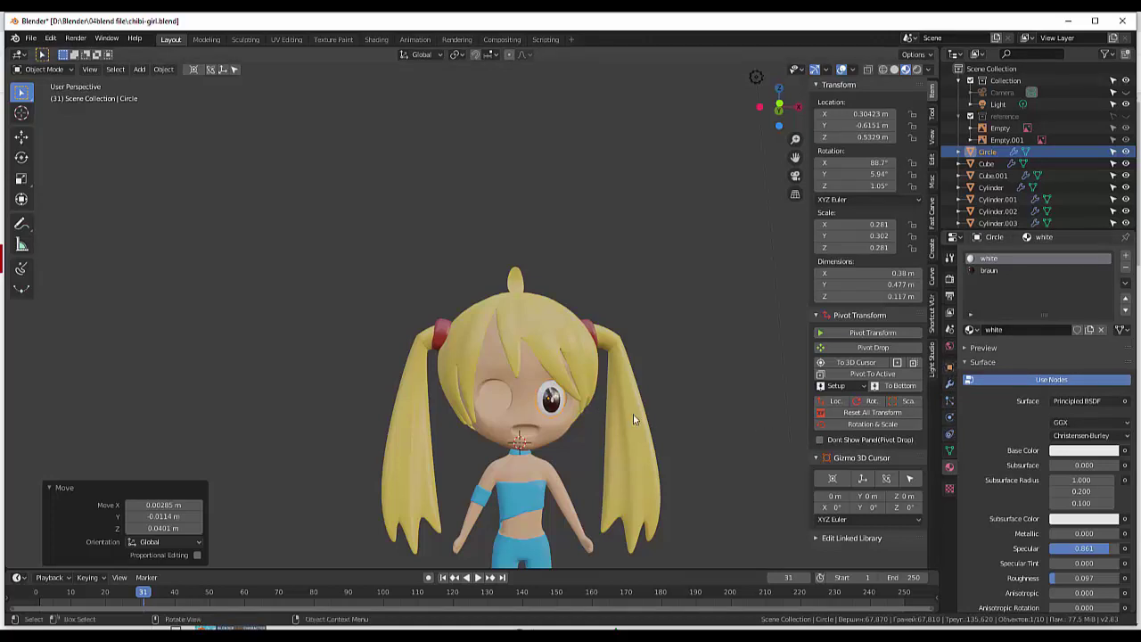
{"action": "middle_click_drag", "start_coordinate": [583, 434], "coordinate": [579, 433]}
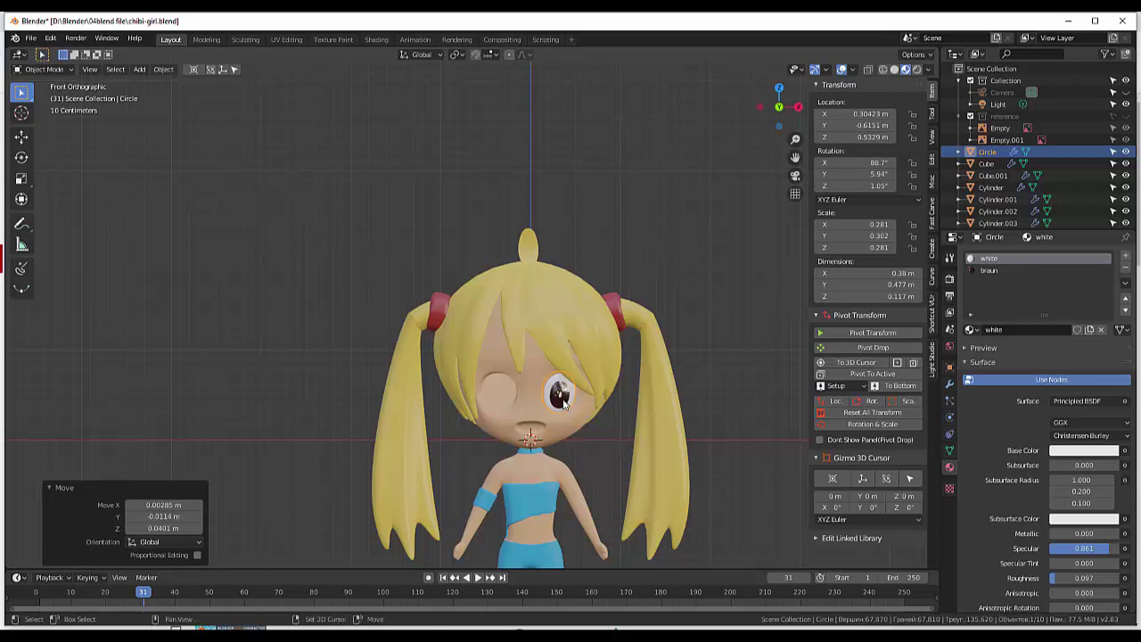
Duplicate the eye, place the copy in the left socket and tilt it slightly.
{"action": "key", "text": "shift+d"}
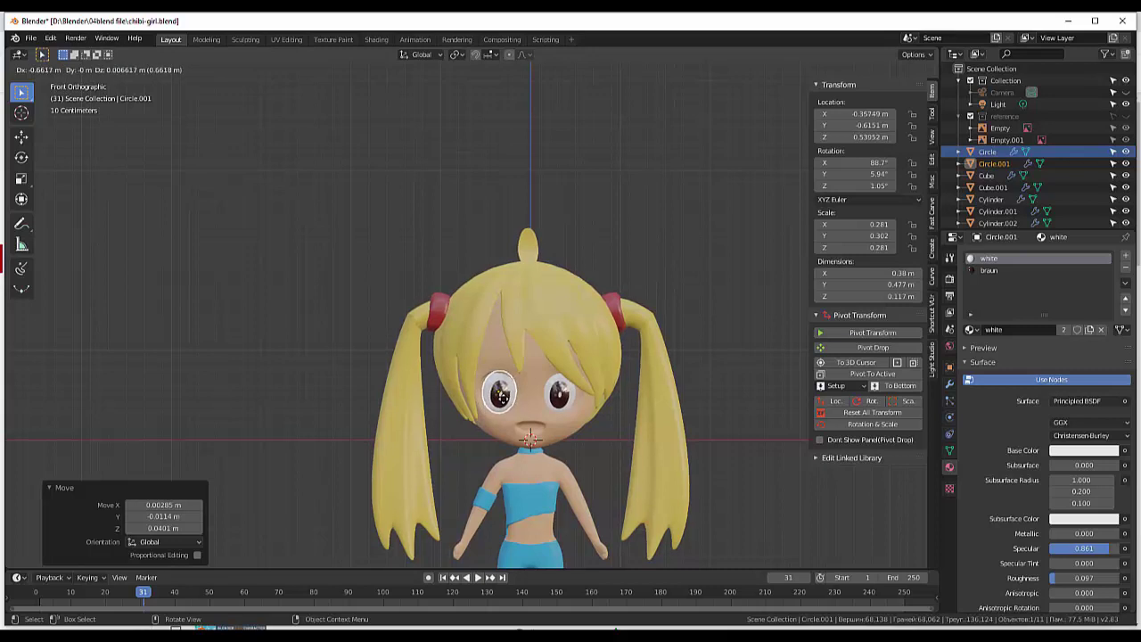
{"action": "left_click", "coordinate": [504, 406]}
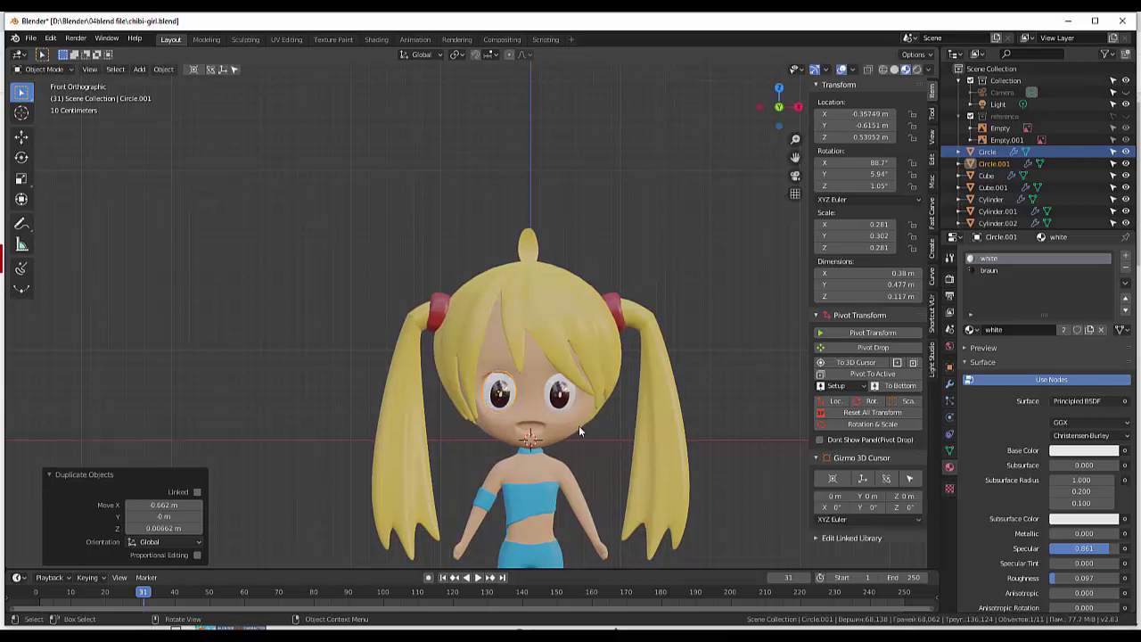
{"action": "key", "text": "g"}
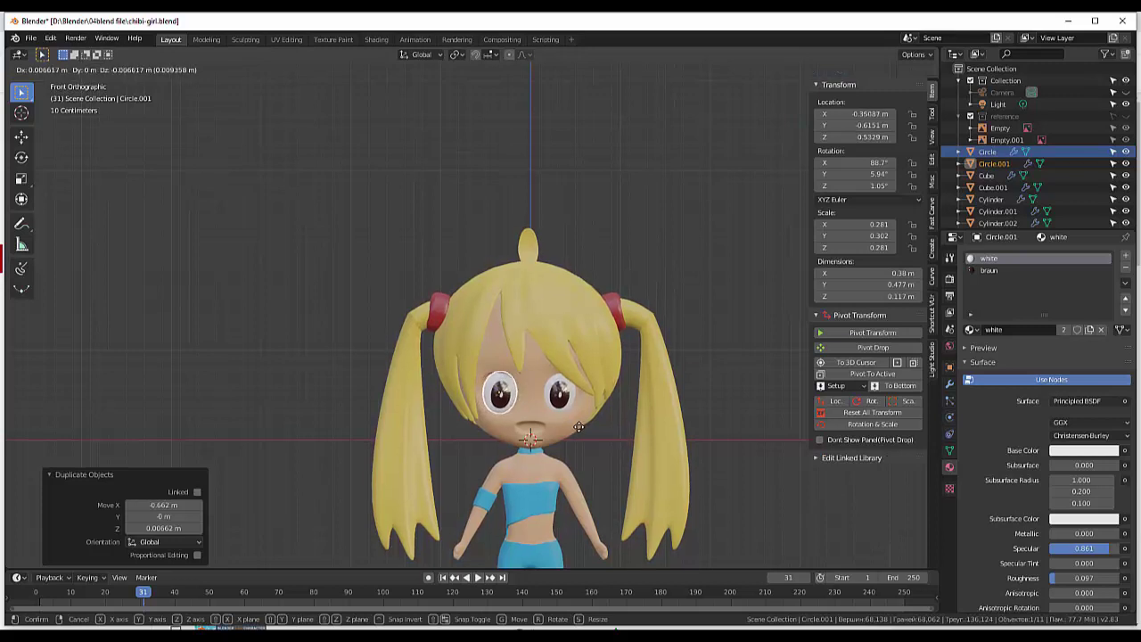
{"action": "right_click", "coordinate": [578, 426]}
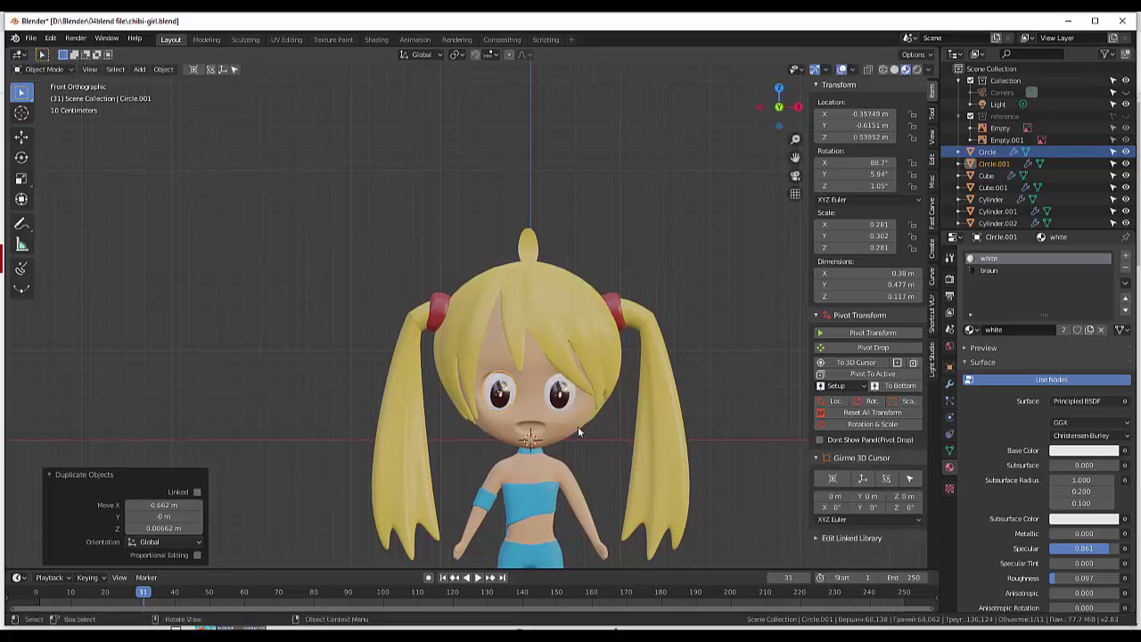
{"action": "key", "text": "r"}
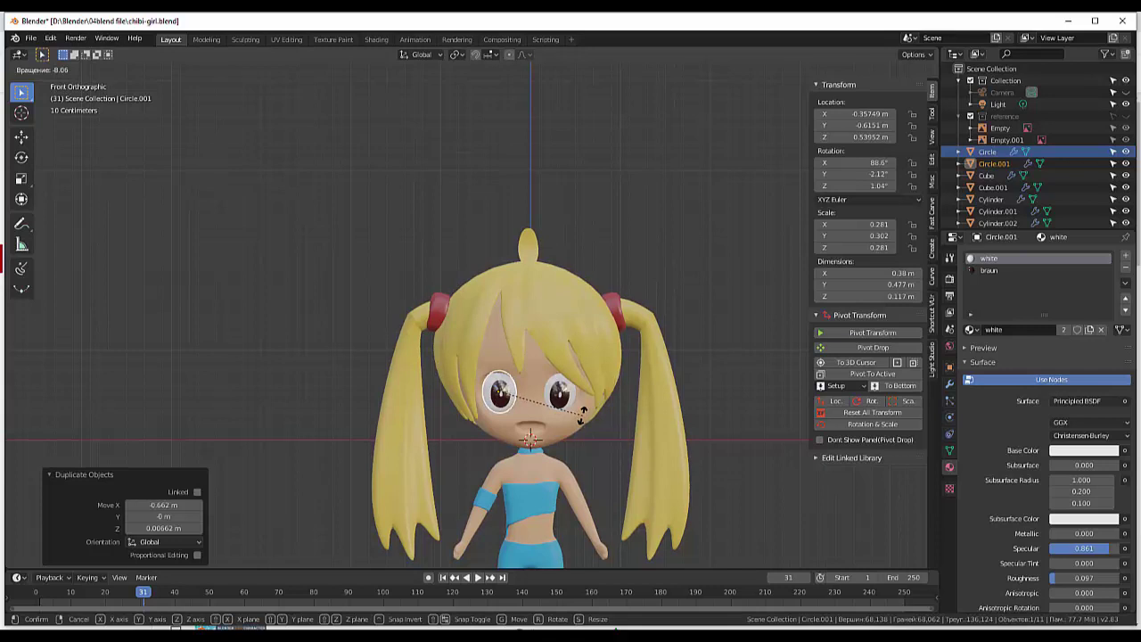
{"action": "left_click", "coordinate": [582, 415]}
{"action": "mouse_move", "coordinate": [731, 419]}
{"action": "middle_mouse_down"}
{"action": "mouse_move", "coordinate": [764, 432]}
{"action": "mouse_move", "coordinate": [781, 415]}
{"action": "mouse_move", "coordinate": [772, 316]}
{"action": "mouse_move", "coordinate": [743, 302]}
{"action": "middle_mouse_up"}
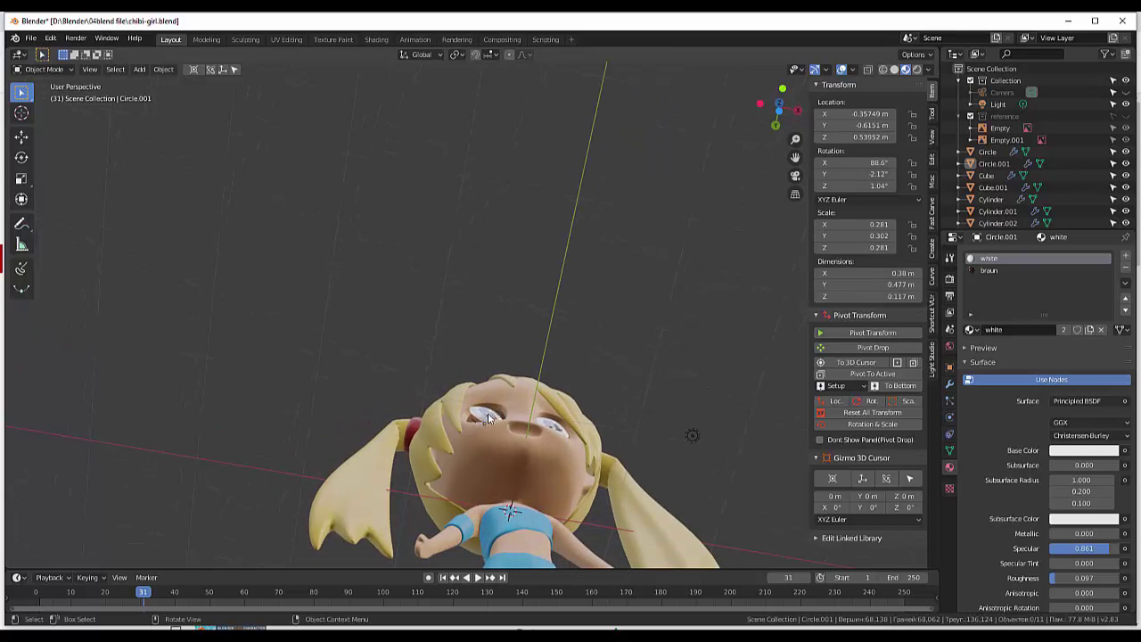
Turn the left eye -29.3° around Z and move it into the socket.
{"action": "left_click", "coordinate": [486, 419]}
{"action": "key", "text": "r"}
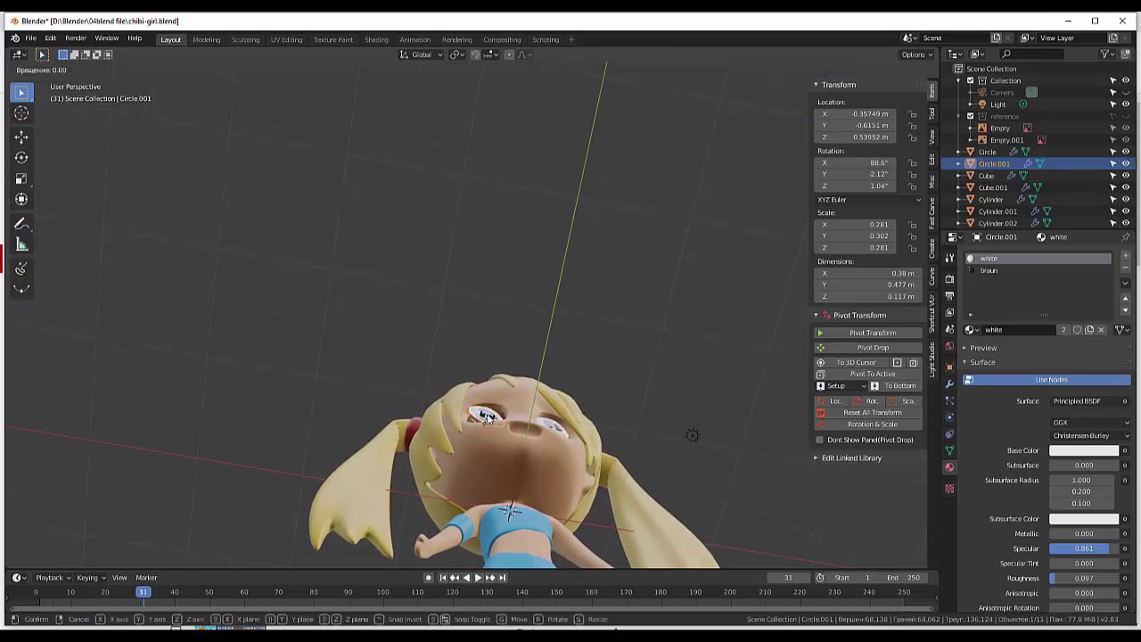
{"action": "key", "text": "z"}
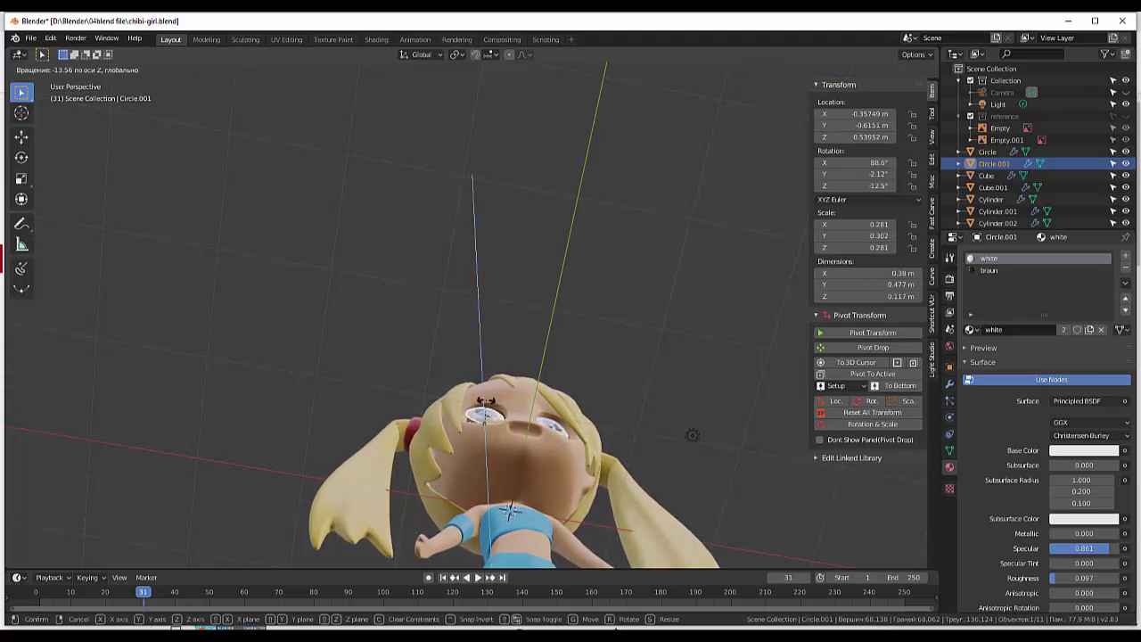
{"action": "left_click", "coordinate": [481, 382]}
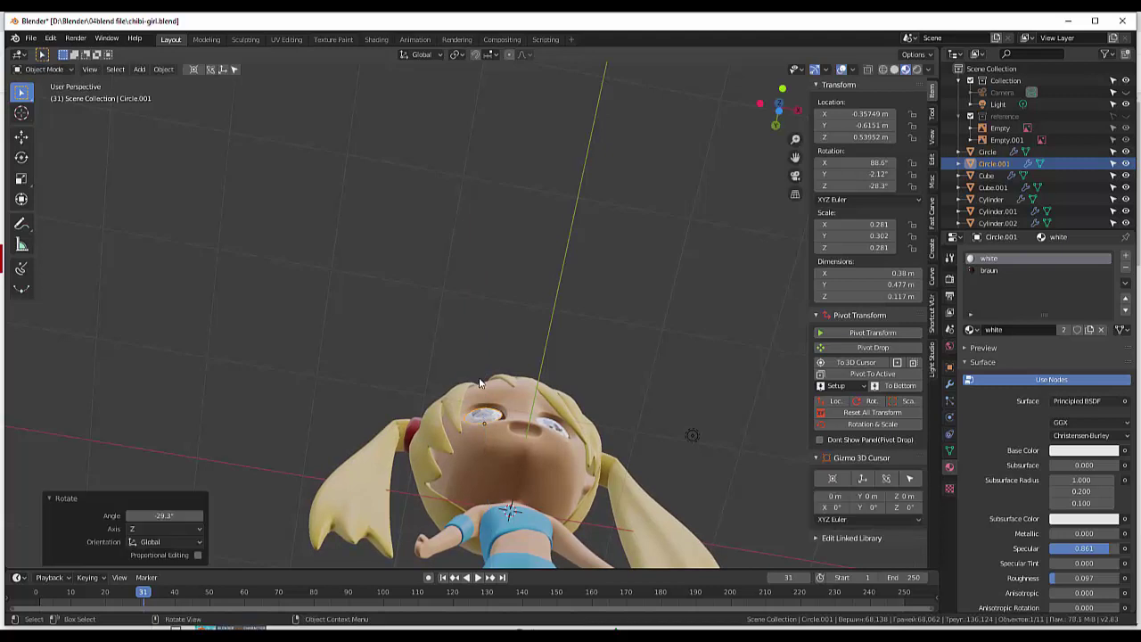
{"action": "mouse_move", "coordinate": [481, 382]}
{"action": "middle_mouse_down"}
{"action": "mouse_move", "coordinate": [485, 447]}
{"action": "mouse_move", "coordinate": [531, 484]}
{"action": "mouse_move", "coordinate": [559, 483]}
{"action": "mouse_move", "coordinate": [481, 463]}
{"action": "middle_mouse_up"}
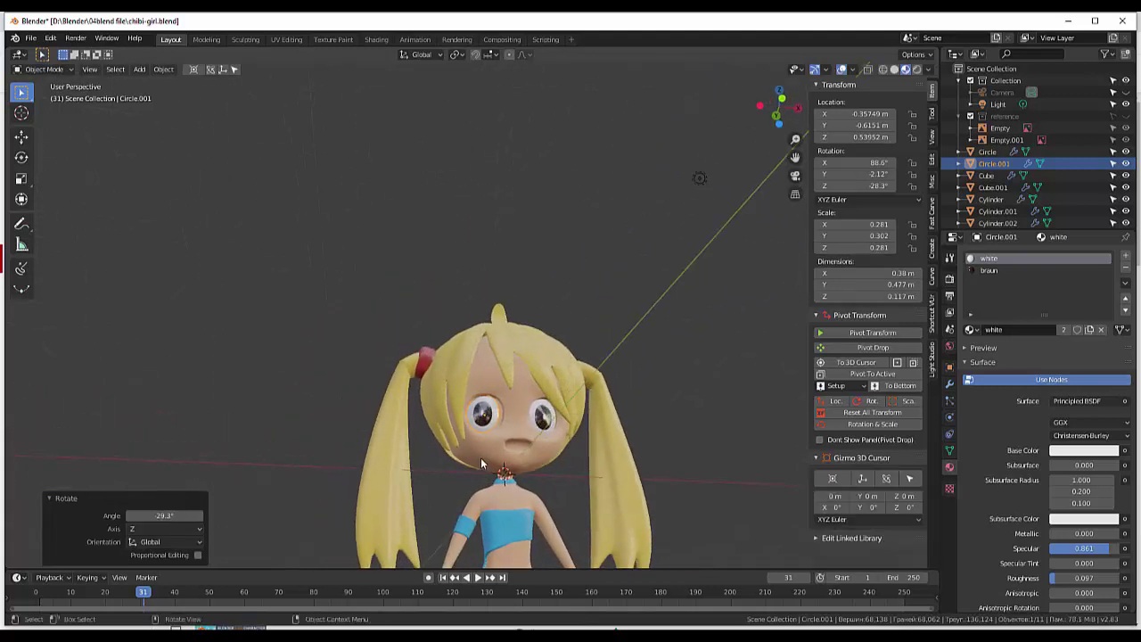
{"action": "key", "text": "g"}
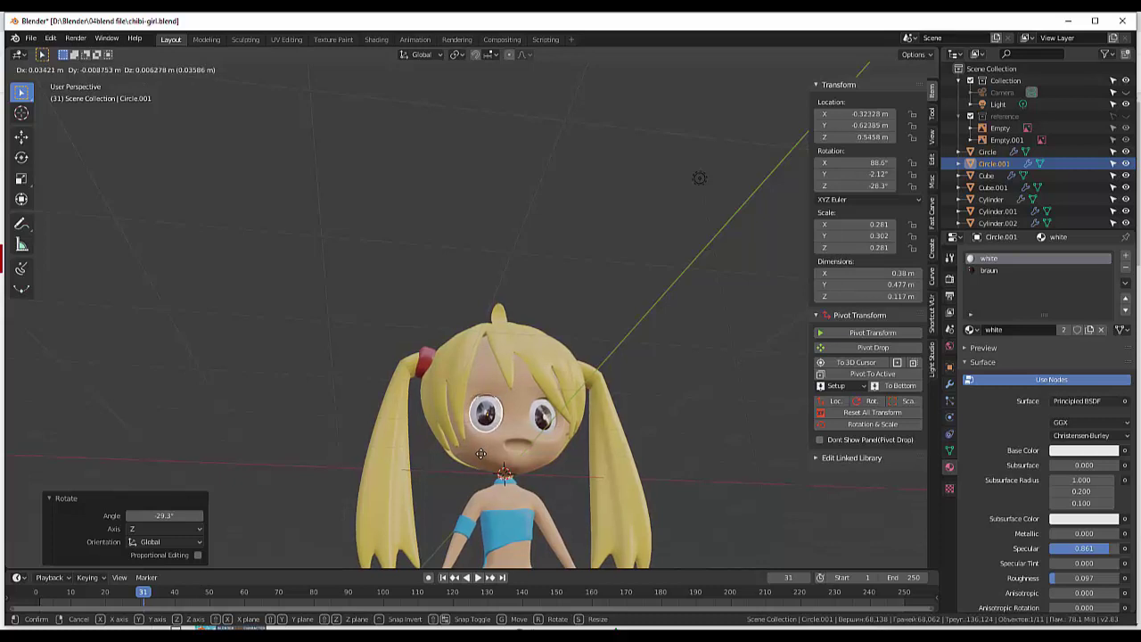
{"action": "left_click", "coordinate": [515, 463]}
{"action": "left_click", "coordinate": [636, 430]}
Orbit around the girl's head to inspect the remaining eye.
{"action": "mouse_move", "coordinate": [642, 432]}
{"action": "middle_mouse_down"}
{"action": "mouse_move", "coordinate": [491, 436]}
{"action": "mouse_move", "coordinate": [528, 448]}
{"action": "mouse_move", "coordinate": [614, 440]}
{"action": "middle_mouse_up"}
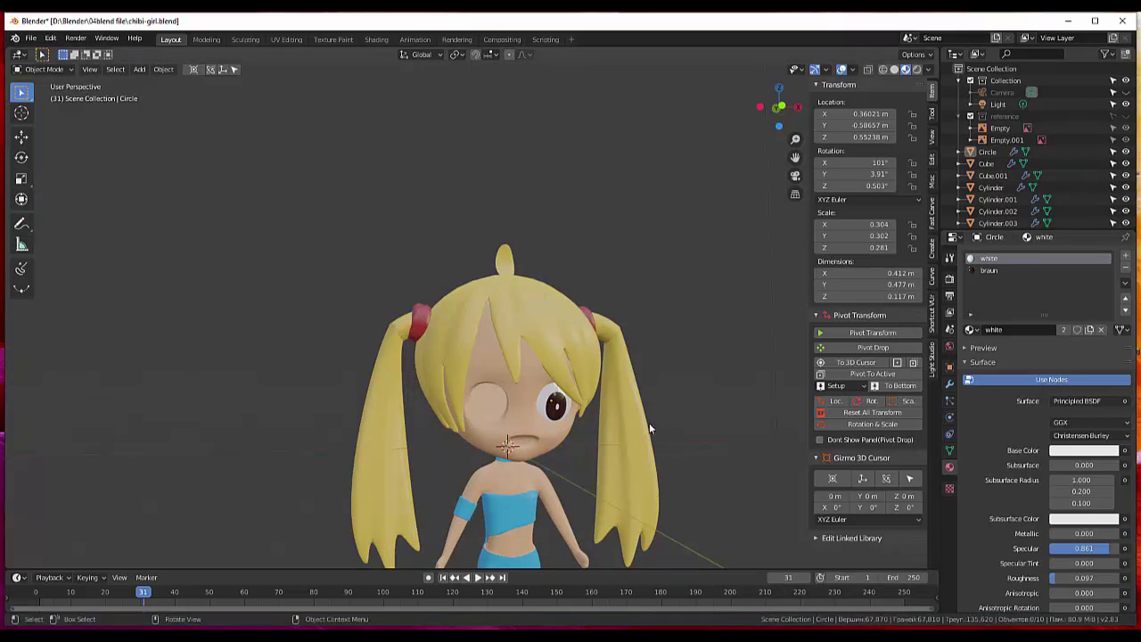
In front view, select the 'haare' hair object and hide it from the viewport.
{"action": "key", "text": "KP_1"}
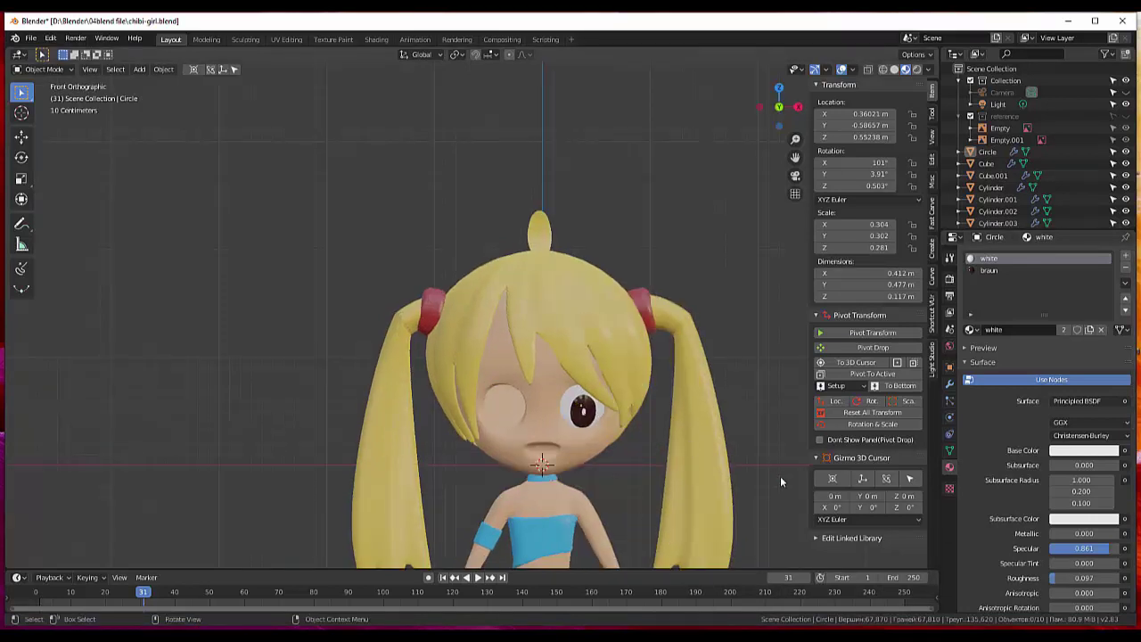
{"action": "left_click", "coordinate": [619, 354]}
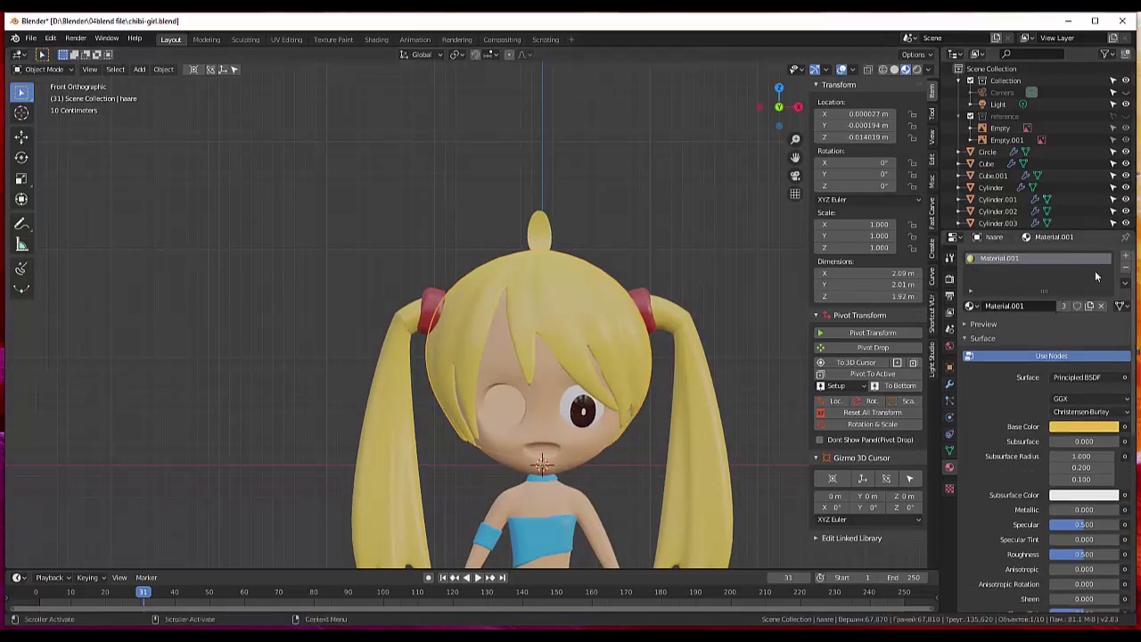
{"action": "scroll", "coordinate": [1075, 188], "scroll_direction": "down", "scroll_amount": 2}
{"action": "scroll", "coordinate": [1074, 193], "scroll_direction": "up", "scroll_amount": 2}
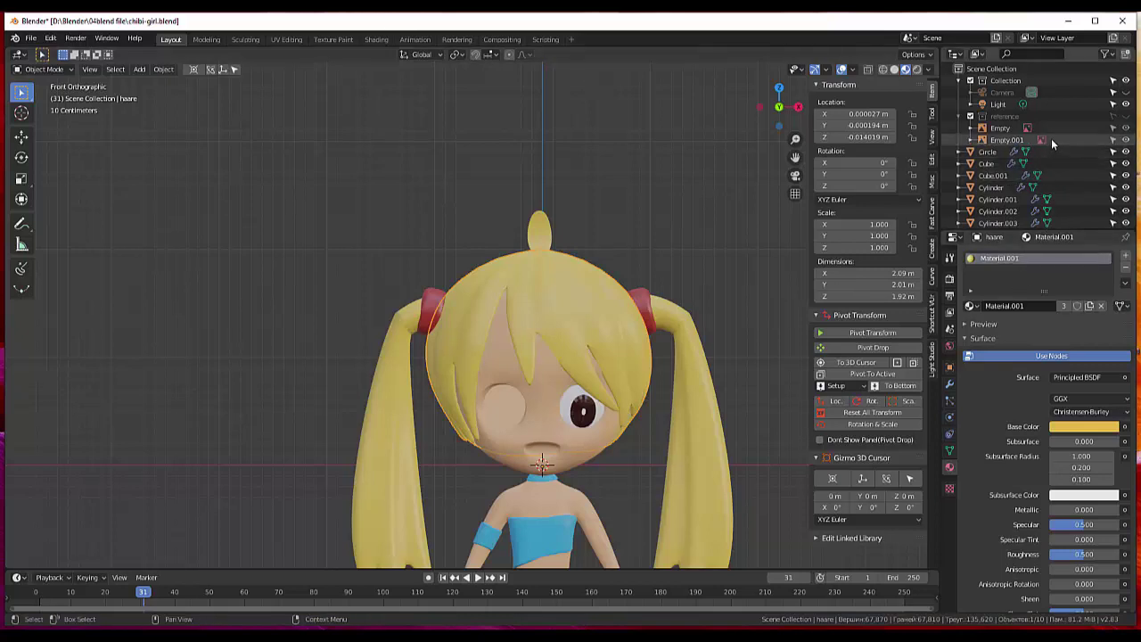
{"action": "scroll", "coordinate": [1058, 159], "scroll_direction": "down", "scroll_amount": 2}
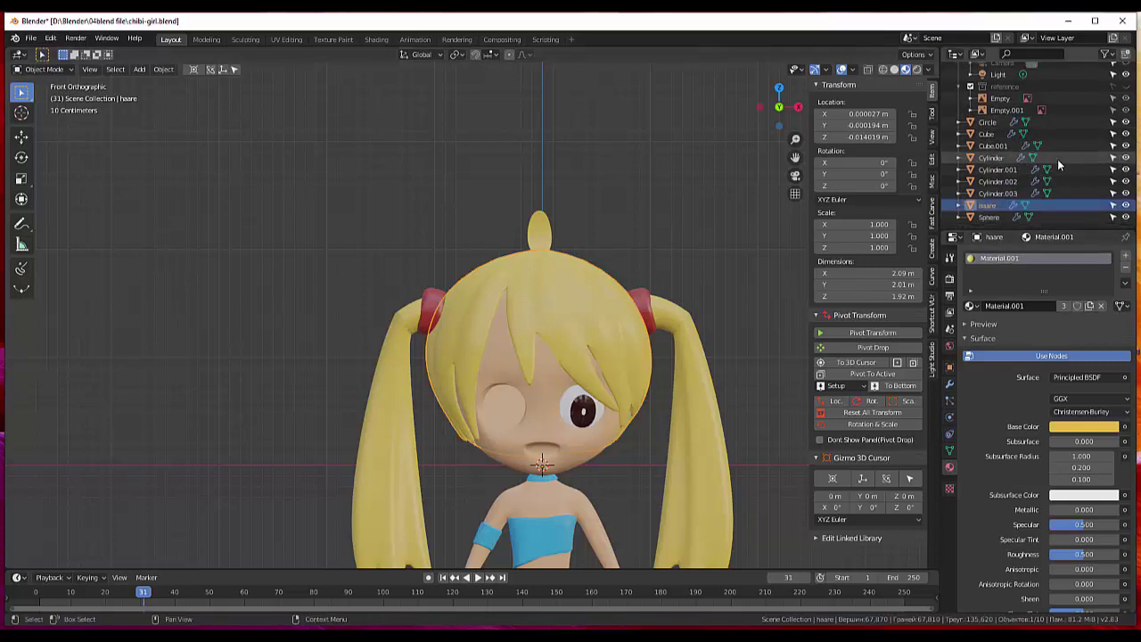
{"action": "left_click", "coordinate": [1125, 205]}
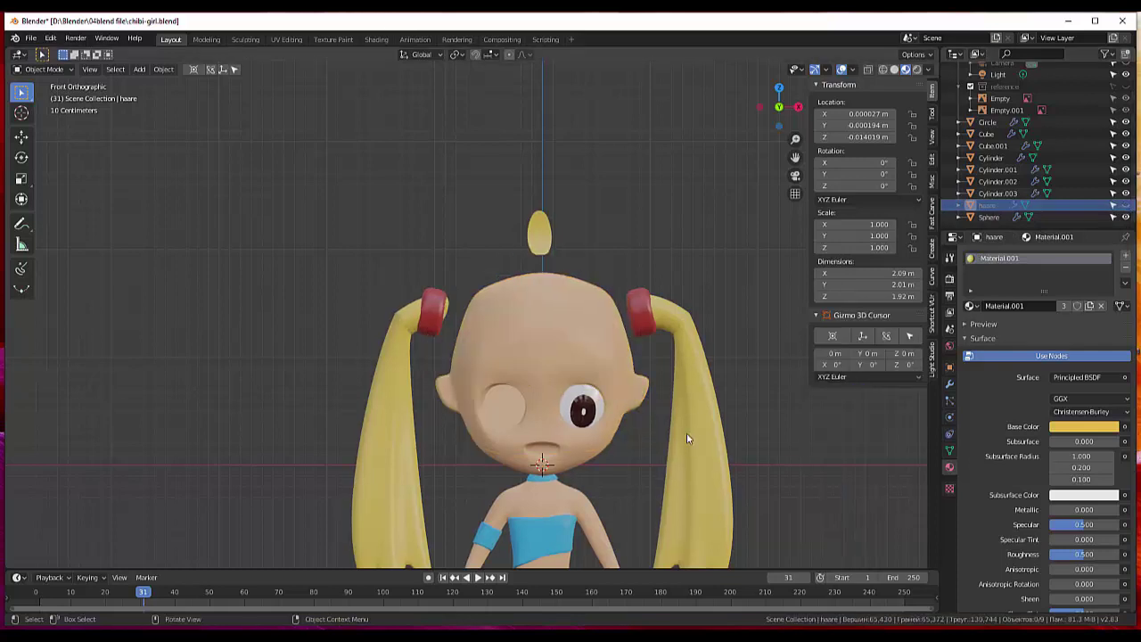
{"action": "scroll", "coordinate": [680, 429], "scroll_direction": "up", "scroll_amount": 2}
{"action": "scroll", "coordinate": [680, 429], "scroll_direction": "up", "scroll_amount": 1}
Return to the straight-on front view and select the remaining eye.
{"action": "middle_click_drag", "start_coordinate": [681, 418], "coordinate": [663, 398]}
{"action": "key", "text": "KP_1"}
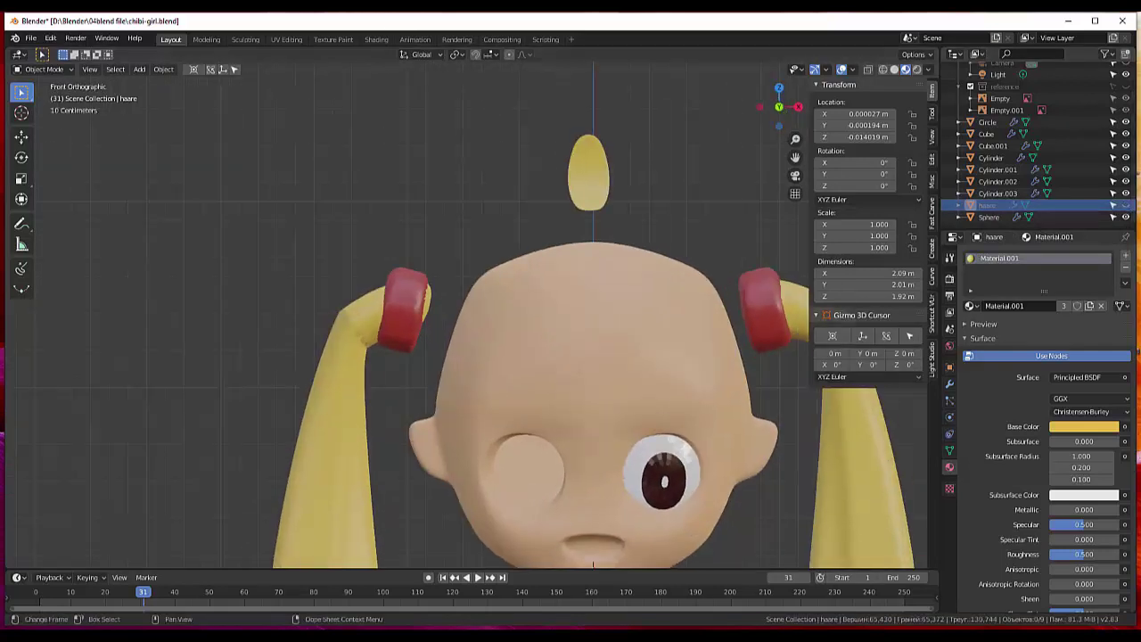
{"action": "left_click", "coordinate": [637, 441]}
{"action": "scroll", "coordinate": [601, 455], "scroll_direction": "down", "scroll_amount": 1}
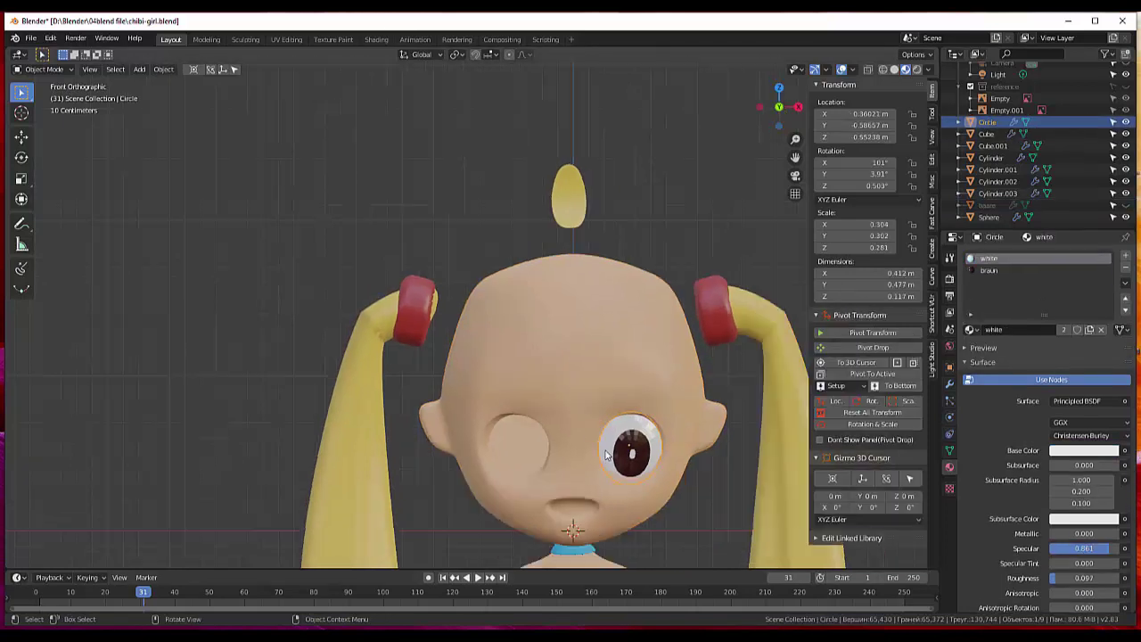
{"action": "scroll", "coordinate": [601, 456], "scroll_direction": "down", "scroll_amount": 1}
{"action": "scroll", "coordinate": [601, 458], "scroll_direction": "down", "scroll_amount": 3}
{"action": "scroll", "coordinate": [599, 465], "scroll_direction": "down", "scroll_amount": 1}
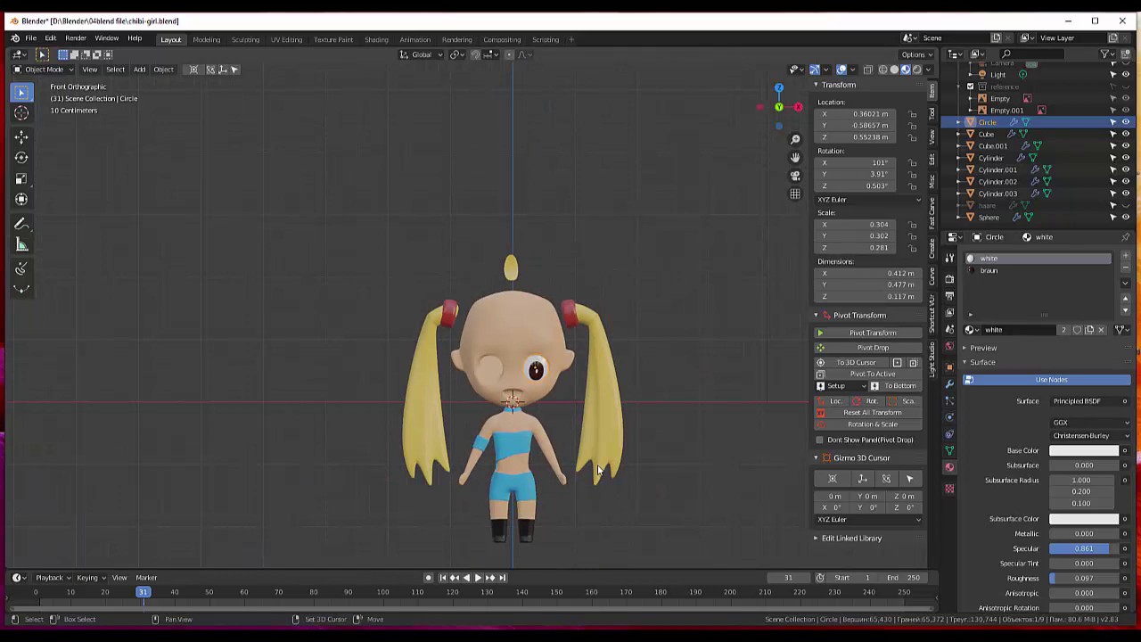
Add a new plane mesh to the scene.
{"action": "key", "text": "shift+a"}
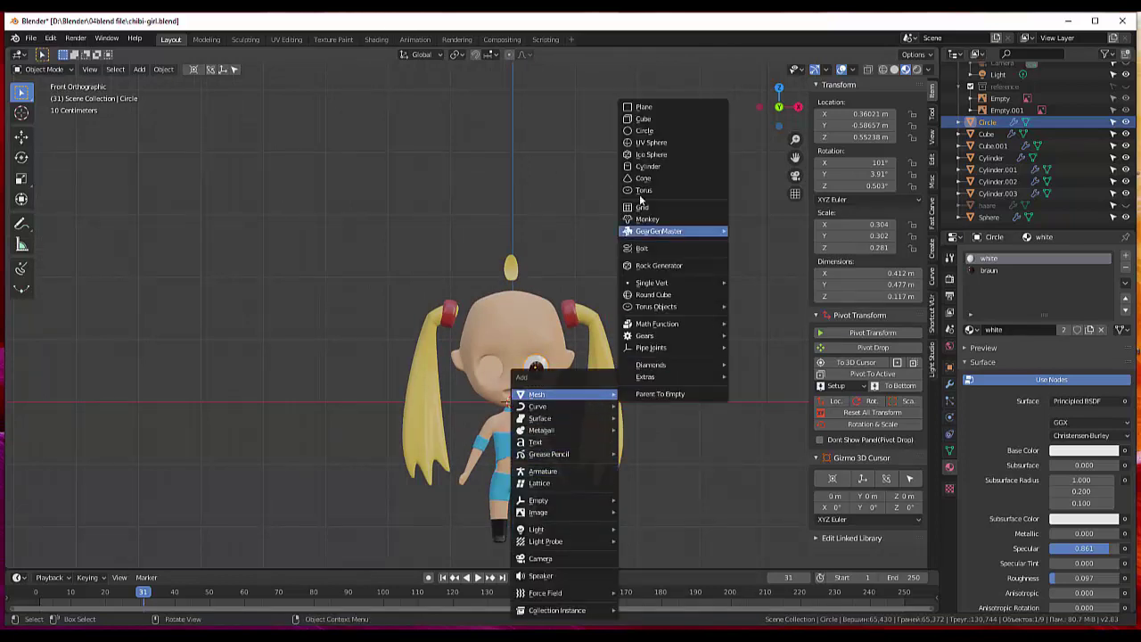
{"action": "key", "text": "Escape"}
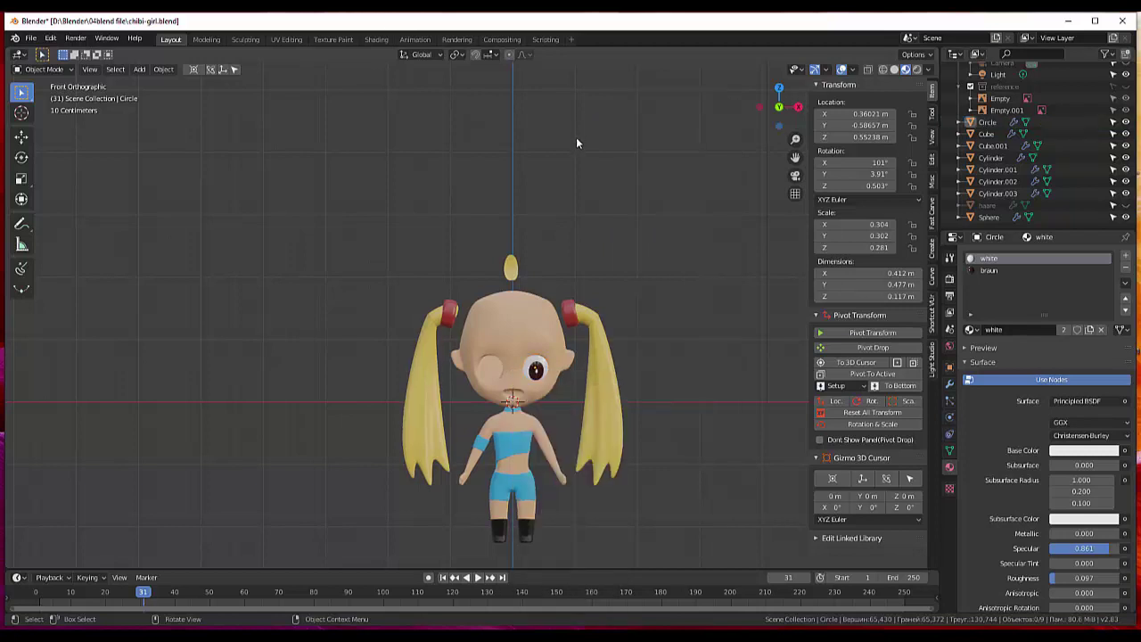
{"action": "key", "text": "shift"}
{"action": "key", "text": "shift+a"}
{"action": "left_click", "coordinate": [697, 297]}
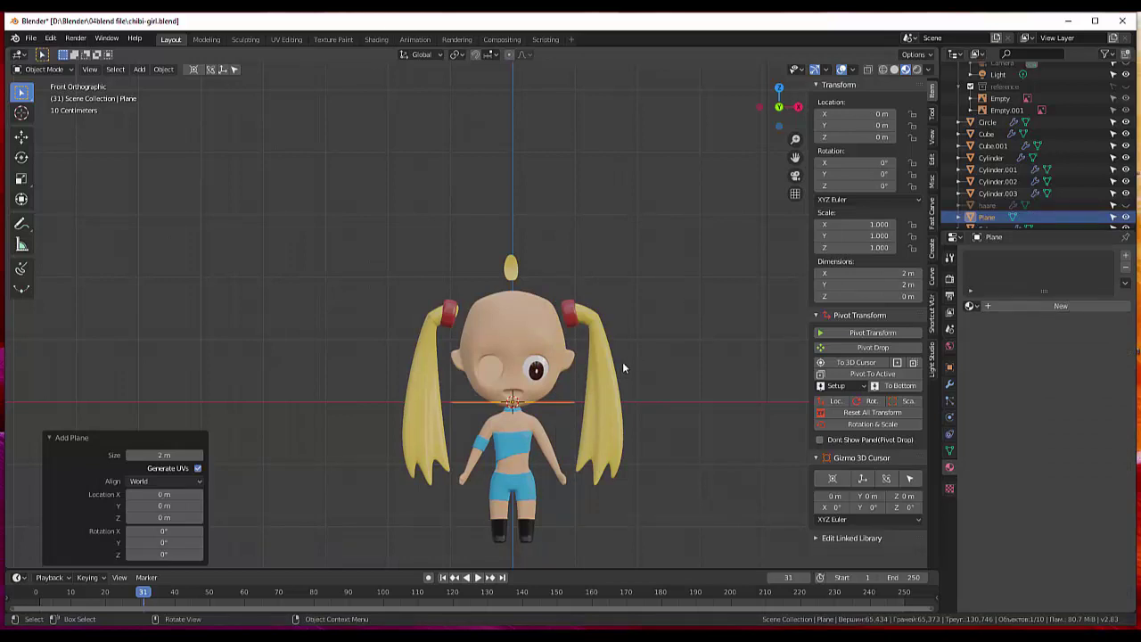
Stand the plane upright with X rotation 90 and set its size to 1.26 m.
{"action": "left_click", "coordinate": [182, 529]}
{"action": "type", "text": "90"}
{"action": "key", "text": "Return"}
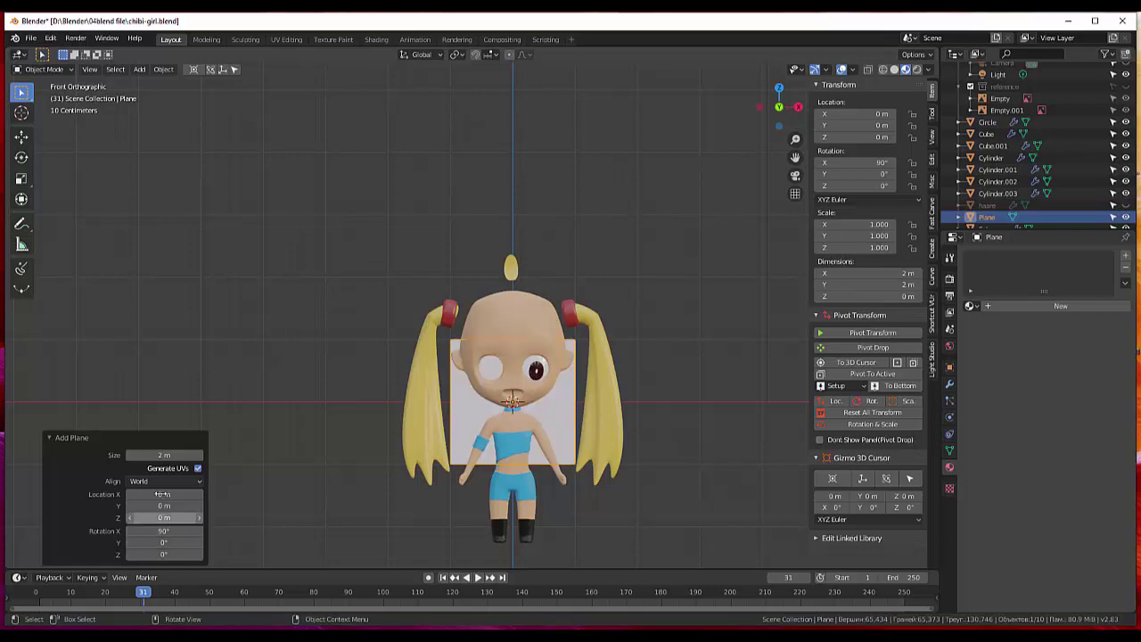
{"action": "left_click_drag", "start_coordinate": [162, 456], "coordinate": [111, 456]}
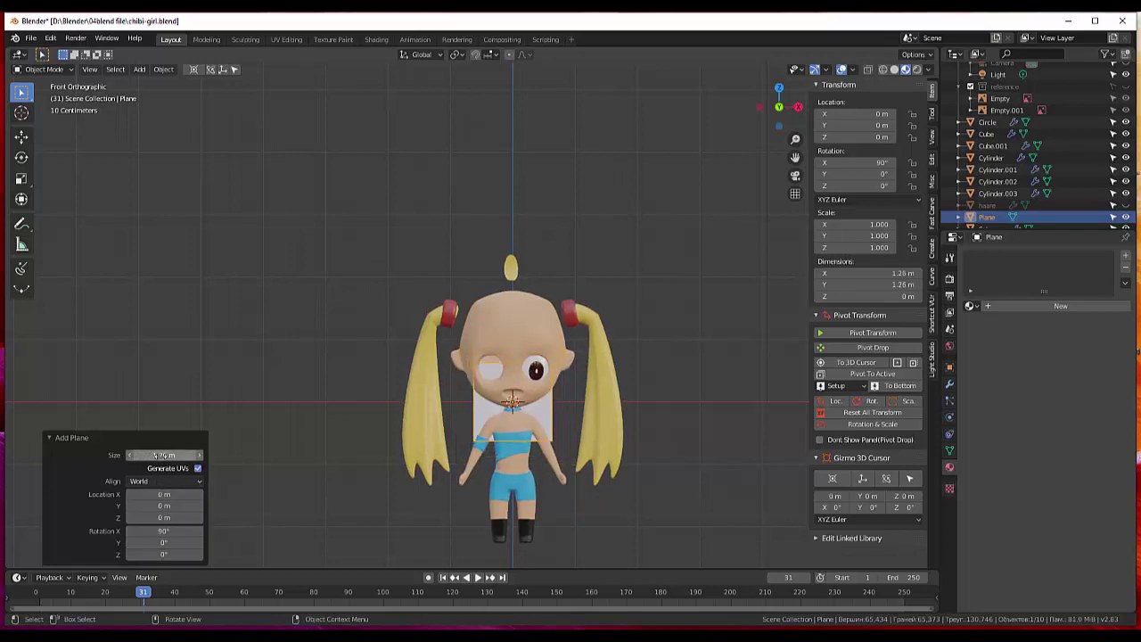
{"action": "left_click", "coordinate": [161, 456]}
{"action": "key", "text": "Return"}
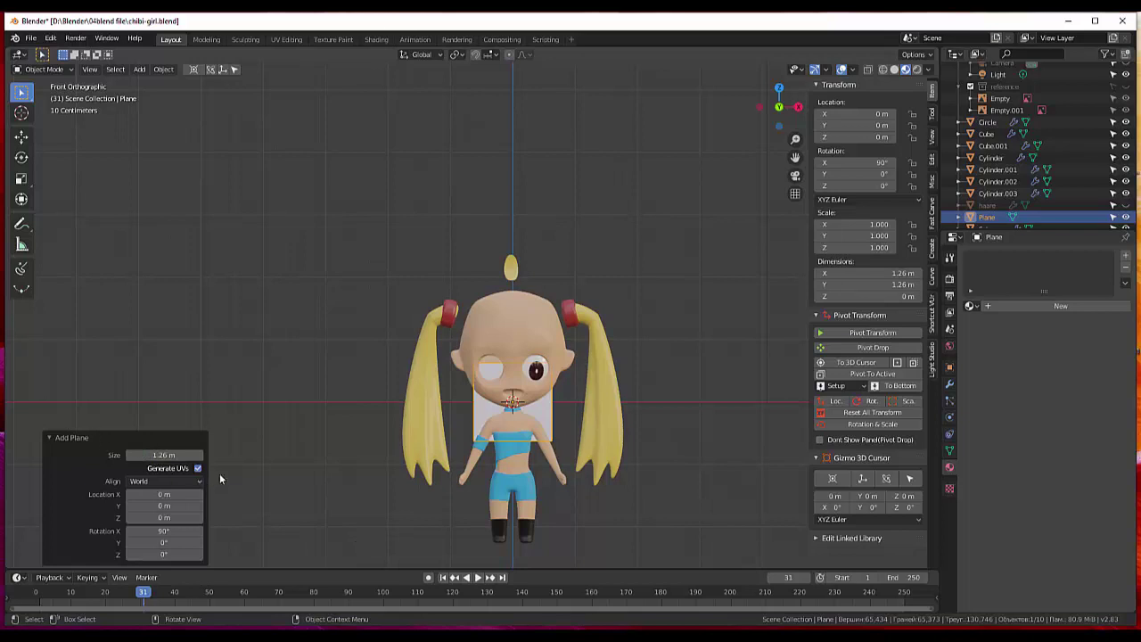
{"action": "left_click", "coordinate": [487, 423]}
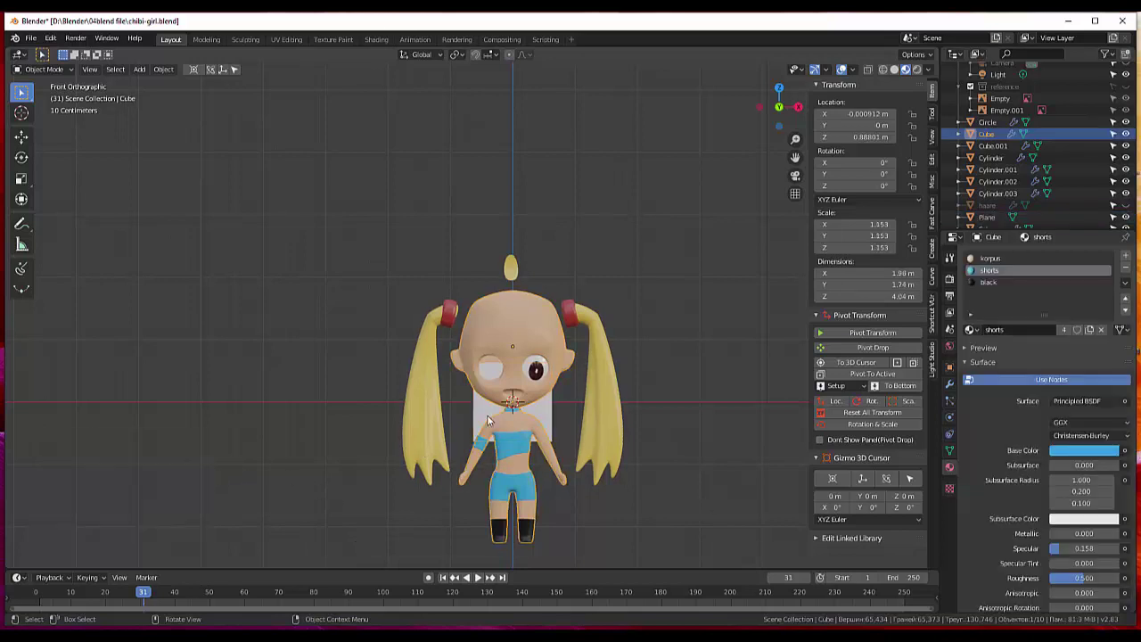
Move the plane along Y forward to the character's face.
{"action": "left_click", "coordinate": [546, 424]}
{"action": "mouse_move", "coordinate": [739, 461]}
{"action": "middle_mouse_down"}
{"action": "mouse_move", "coordinate": [704, 396]}
{"action": "mouse_move", "coordinate": [559, 438]}
{"action": "mouse_move", "coordinate": [541, 401]}
{"action": "mouse_move", "coordinate": [568, 415]}
{"action": "middle_mouse_up"}
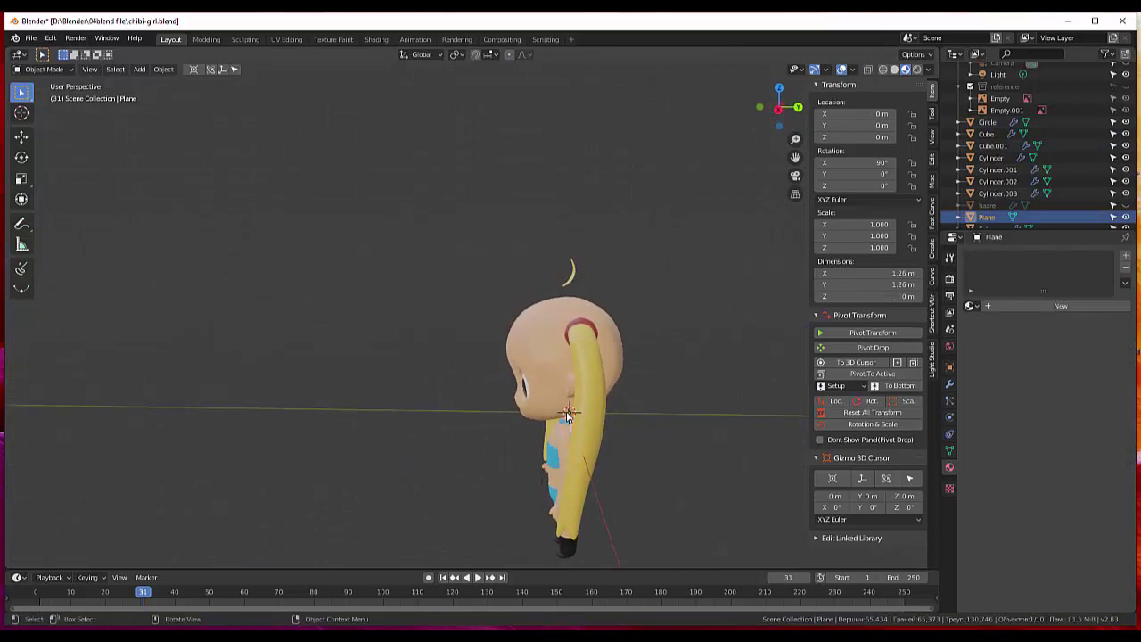
{"action": "key", "text": "g"}
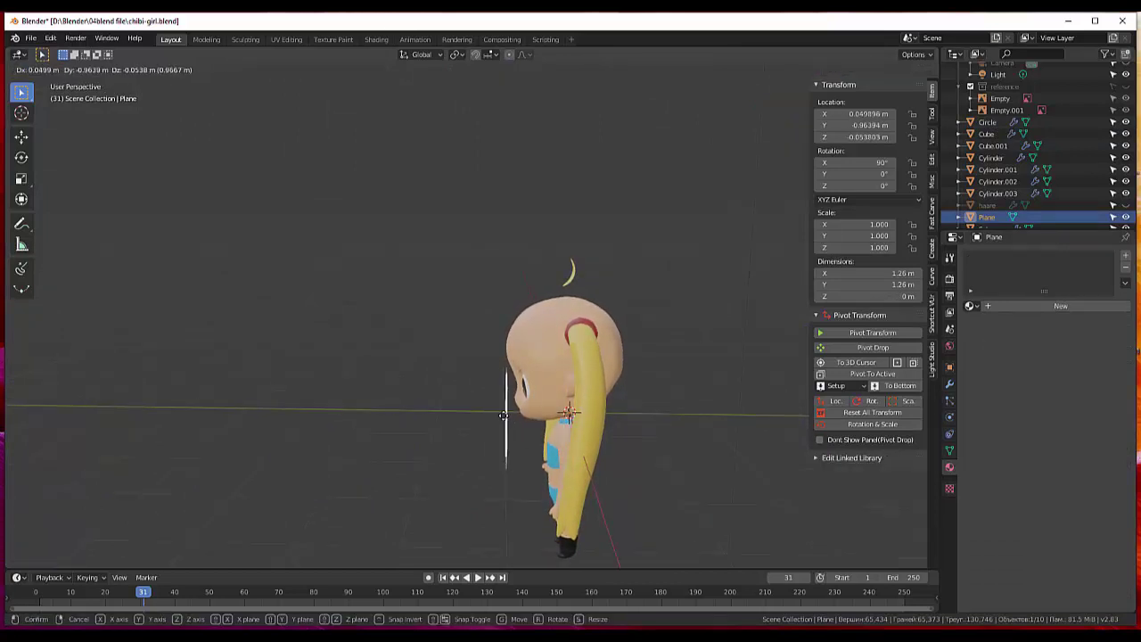
{"action": "key", "text": "y"}
{"action": "left_click", "coordinate": [503, 415]}
{"action": "mouse_move", "coordinate": [504, 415]}
{"action": "middle_mouse_down"}
{"action": "mouse_move", "coordinate": [684, 392]}
{"action": "mouse_move", "coordinate": [642, 409]}
{"action": "middle_mouse_up"}
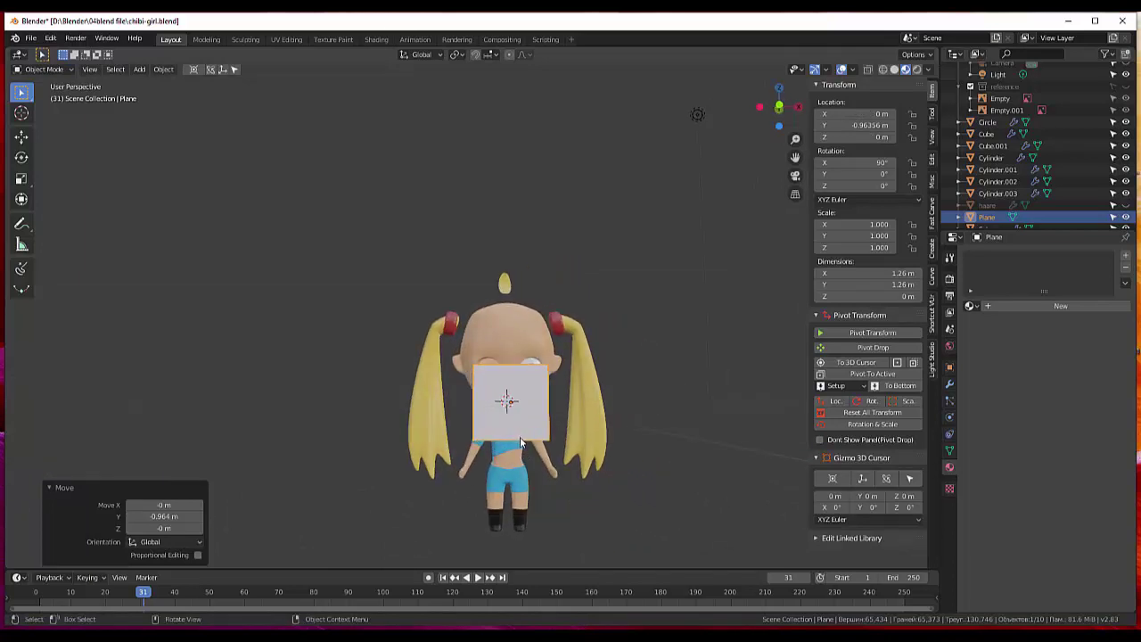
Shrink the plane and flatten it on Z into a thin 0.814 × 0.104 m strip.
{"action": "key", "text": "s"}
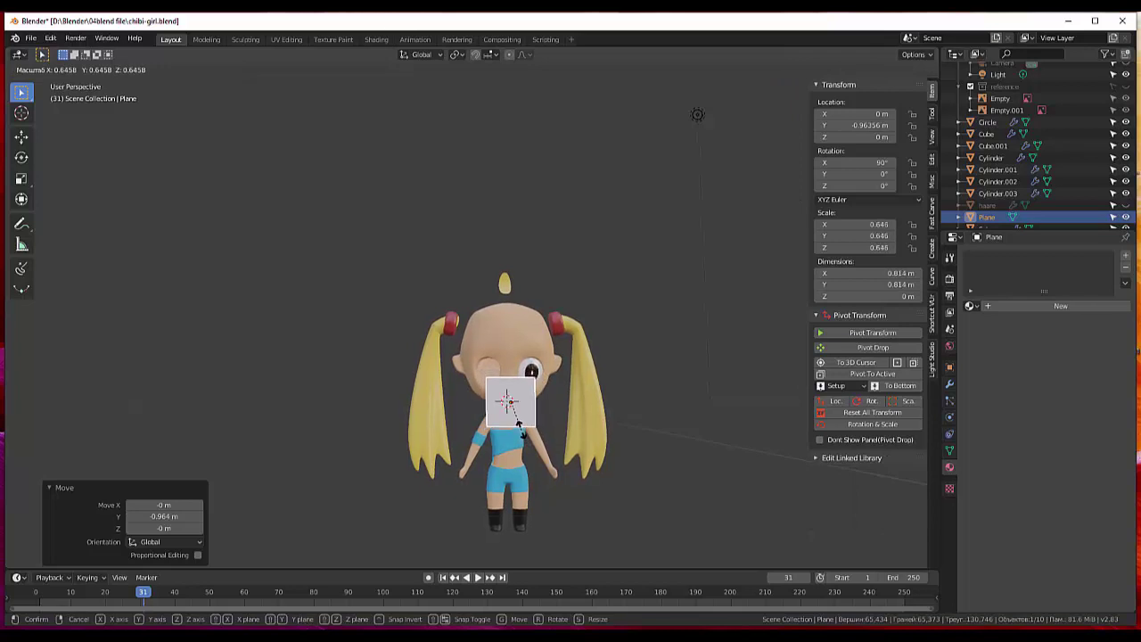
{"action": "left_click", "coordinate": [523, 433]}
{"action": "key", "text": "s"}
{"action": "key", "text": "z"}
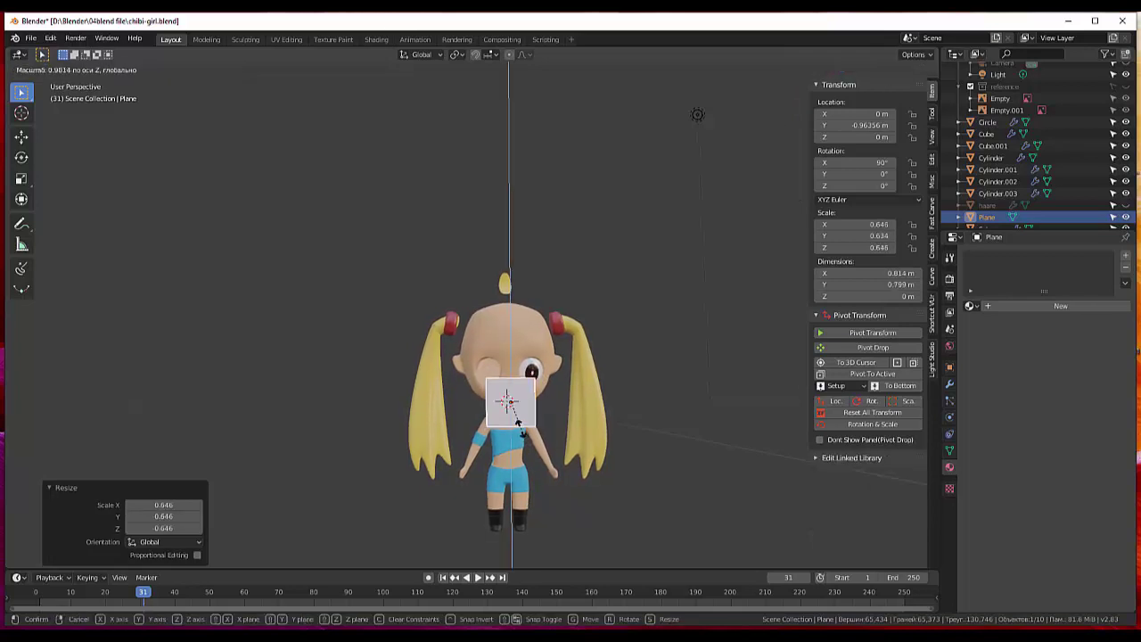
{"action": "left_click", "coordinate": [510, 407]}
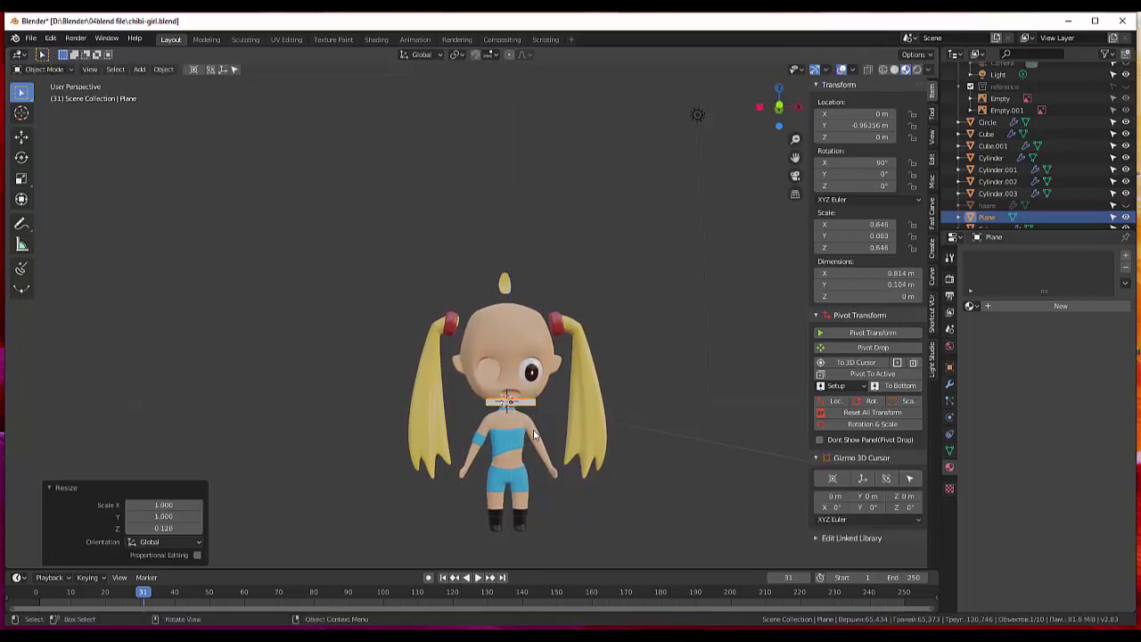
{"action": "key", "text": "g"}
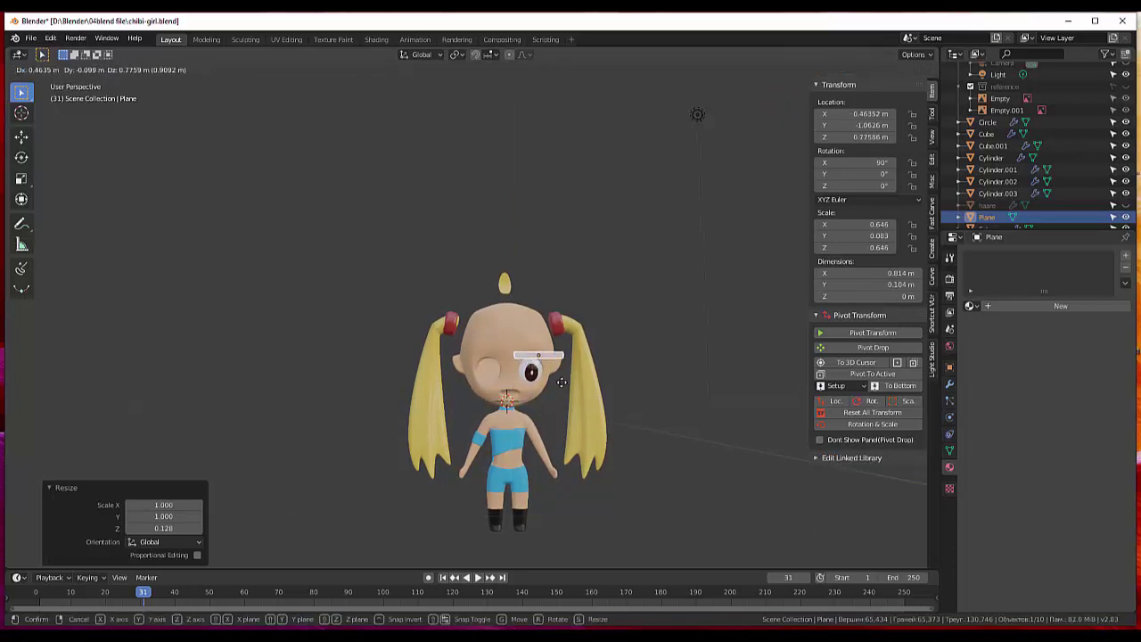
Drop the strip just above the eye and check its placement.
{"action": "left_click", "coordinate": [555, 381]}
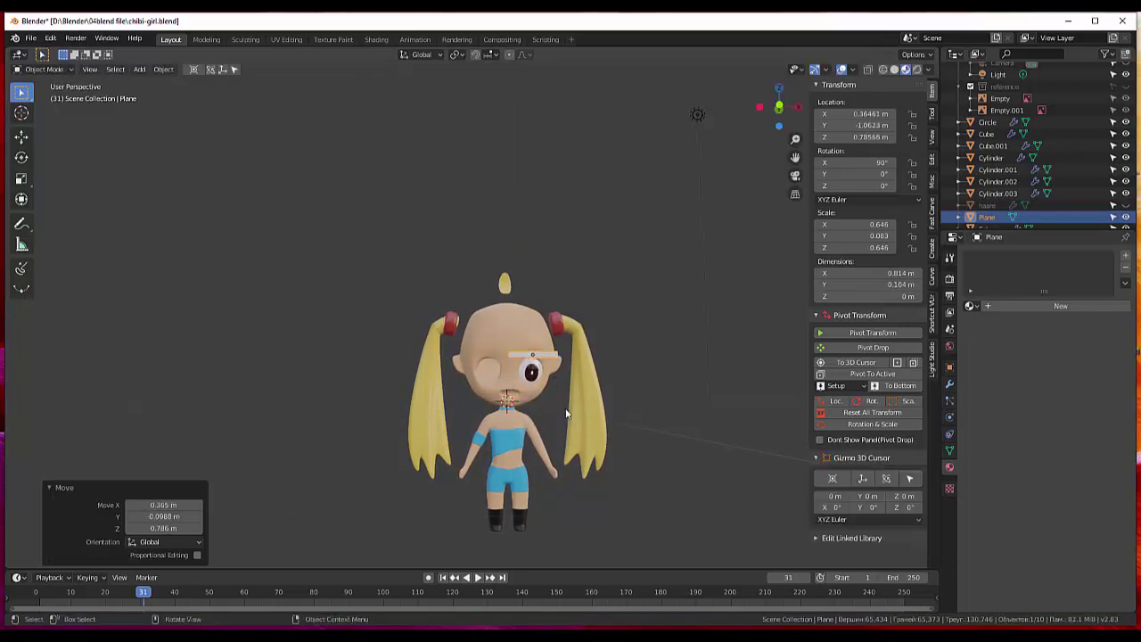
{"action": "scroll", "coordinate": [566, 415], "scroll_direction": "up", "scroll_amount": 2}
{"action": "scroll", "coordinate": [567, 414], "scroll_direction": "up", "scroll_amount": 1}
{"action": "mouse_move", "coordinate": [602, 429]}
{"action": "middle_mouse_down"}
{"action": "mouse_move", "coordinate": [545, 429]}
{"action": "mouse_move", "coordinate": [650, 478]}
{"action": "middle_mouse_up"}
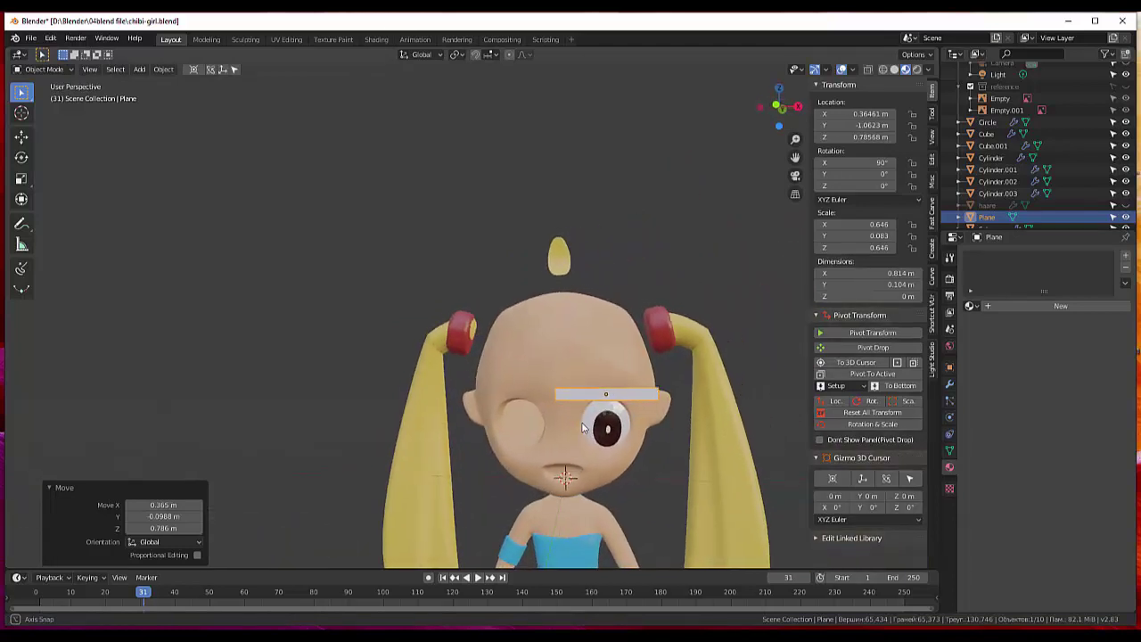
{"action": "scroll", "coordinate": [651, 478], "scroll_direction": "up", "scroll_amount": 1}
{"action": "scroll", "coordinate": [644, 449], "scroll_direction": "up", "scroll_amount": 1}
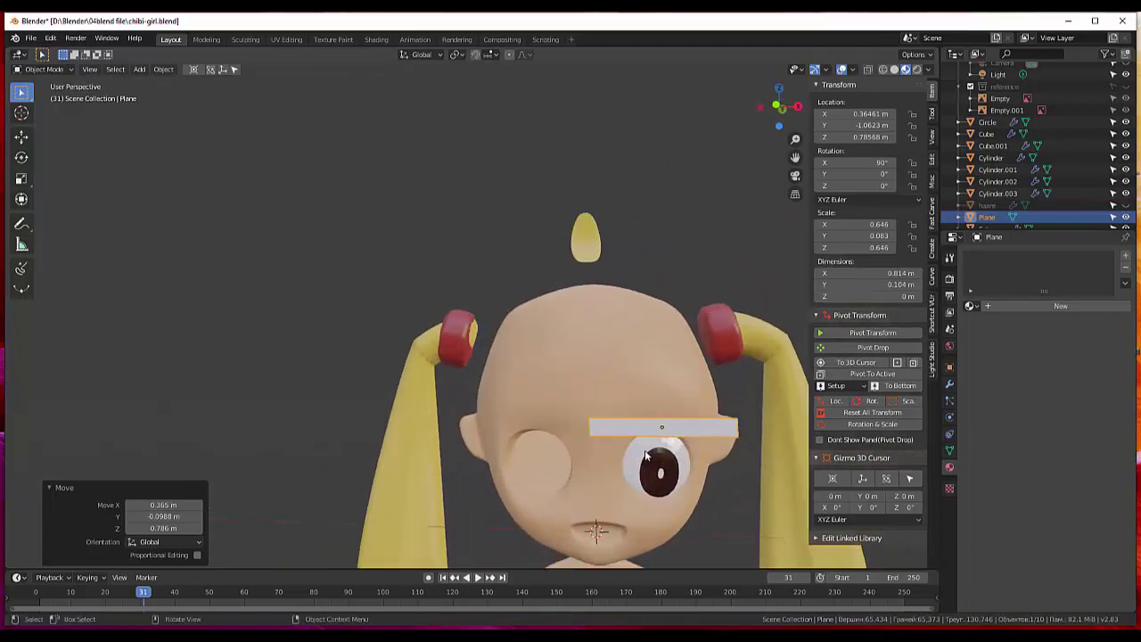
{"action": "middle_click_drag", "start_coordinate": [639, 453], "coordinate": [630, 448]}
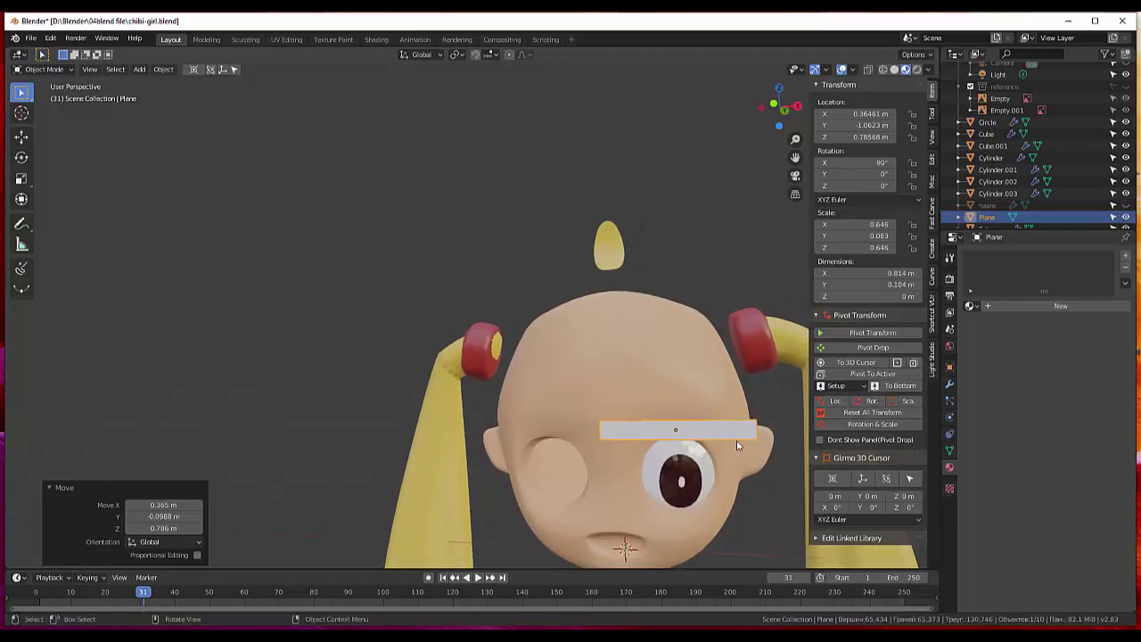
Shrink the strip further toward 0.568 × 0.0729 m and move it close to the head.
{"action": "key", "text": "s"}
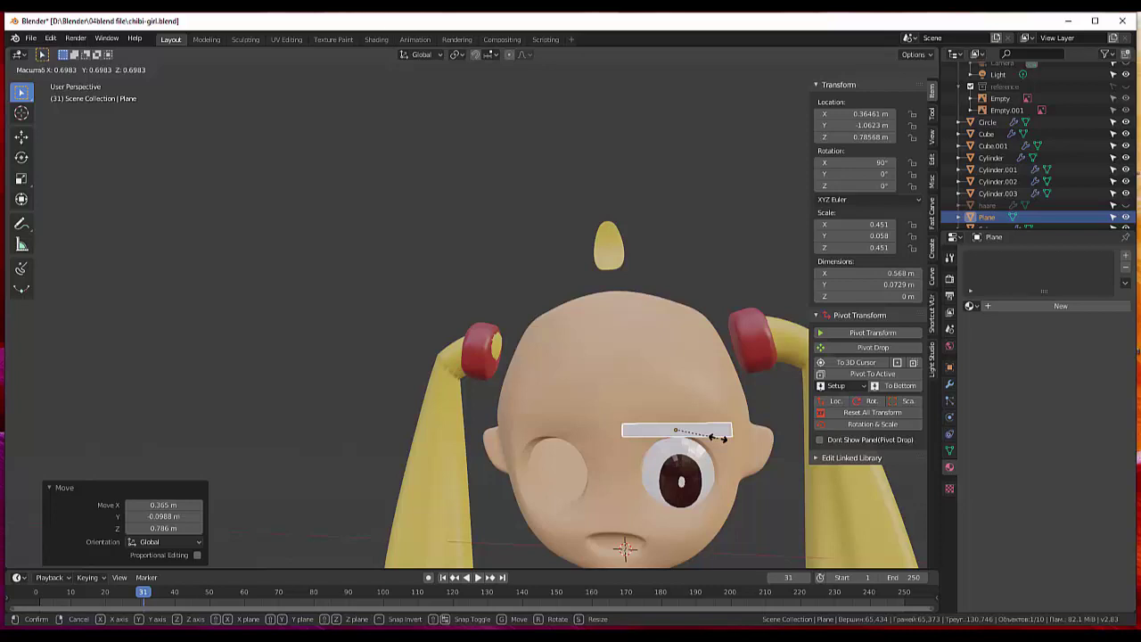
{"action": "left_click", "coordinate": [718, 437]}
{"action": "mouse_move", "coordinate": [717, 437]}
{"action": "middle_mouse_down"}
{"action": "mouse_move", "coordinate": [753, 516]}
{"action": "mouse_move", "coordinate": [733, 443]}
{"action": "mouse_move", "coordinate": [549, 452]}
{"action": "mouse_move", "coordinate": [580, 474]}
{"action": "mouse_move", "coordinate": [589, 532]}
{"action": "mouse_move", "coordinate": [599, 508]}
{"action": "mouse_move", "coordinate": [548, 508]}
{"action": "middle_mouse_up"}
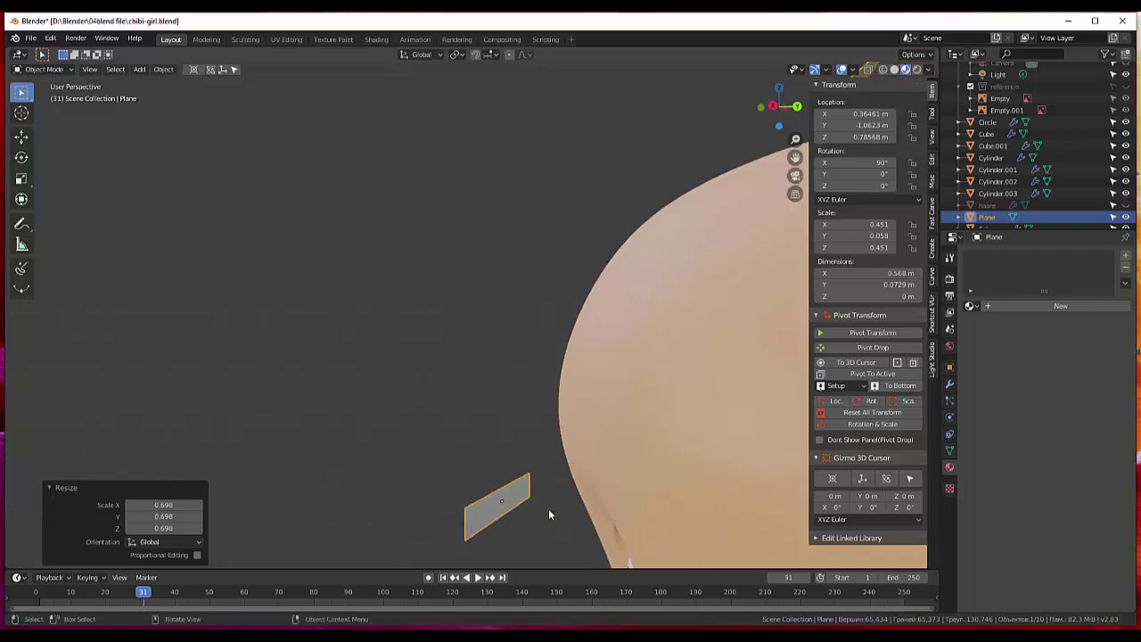
{"action": "left_click", "coordinate": [486, 515]}
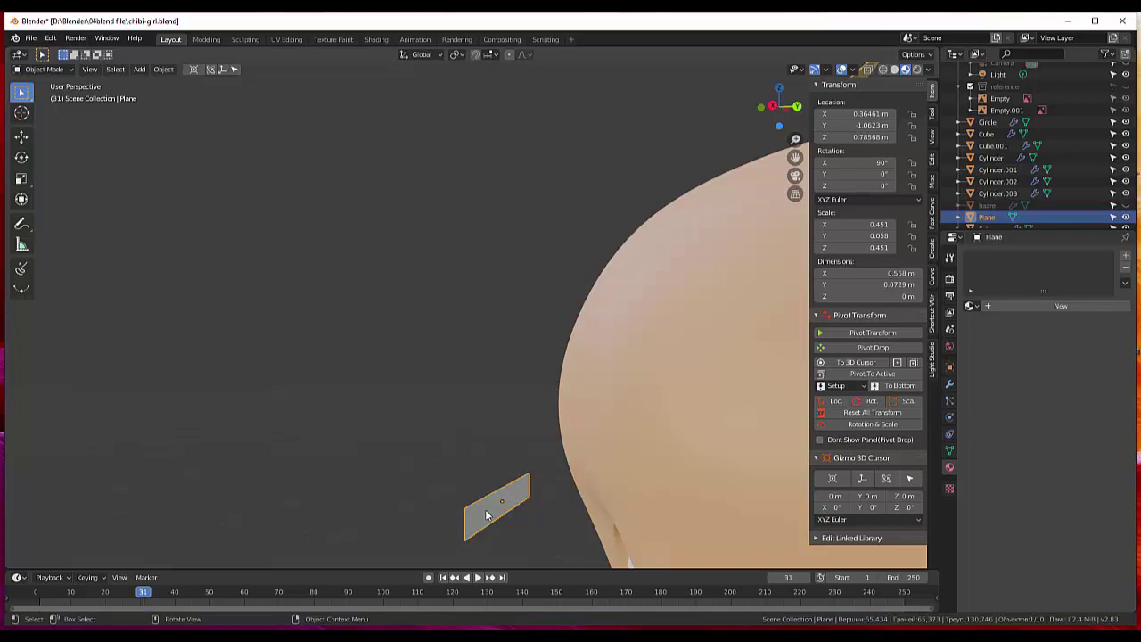
{"action": "key", "text": "g"}
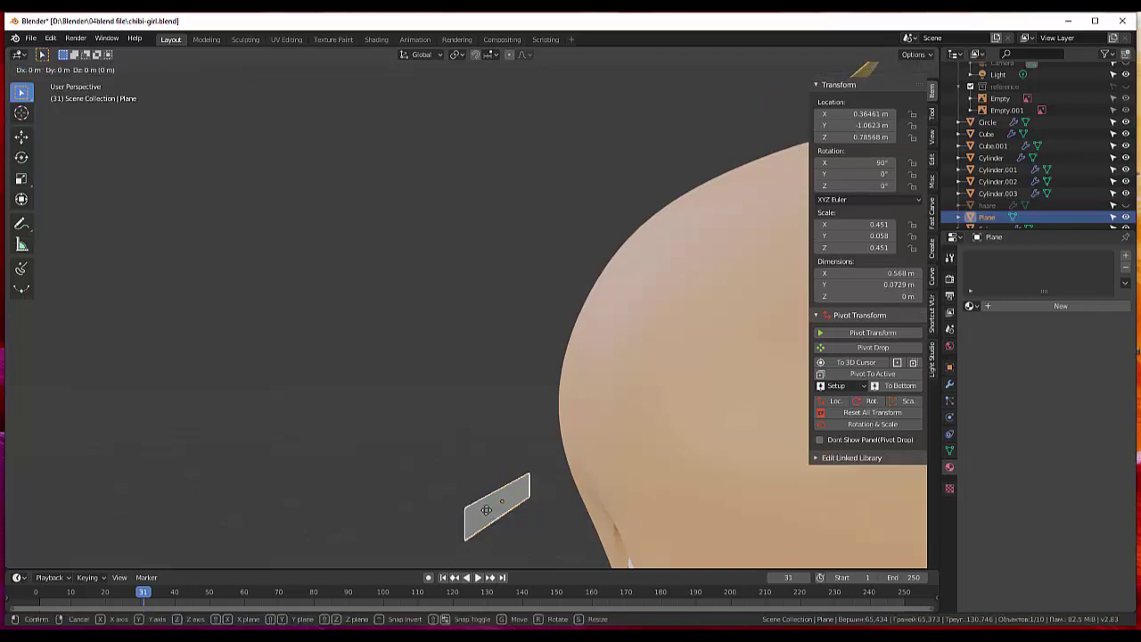
{"action": "left_click", "coordinate": [562, 508]}
{"action": "scroll", "coordinate": [648, 484], "scroll_direction": "down", "scroll_amount": 5}
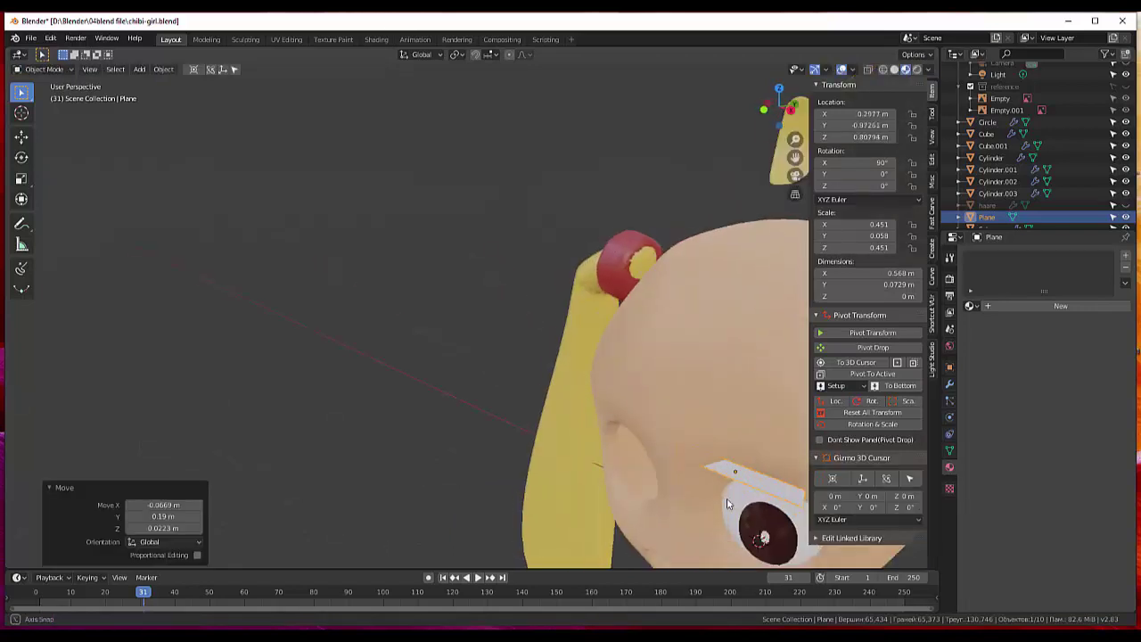
{"action": "middle_click_drag", "start_coordinate": [648, 484], "coordinate": [769, 540]}
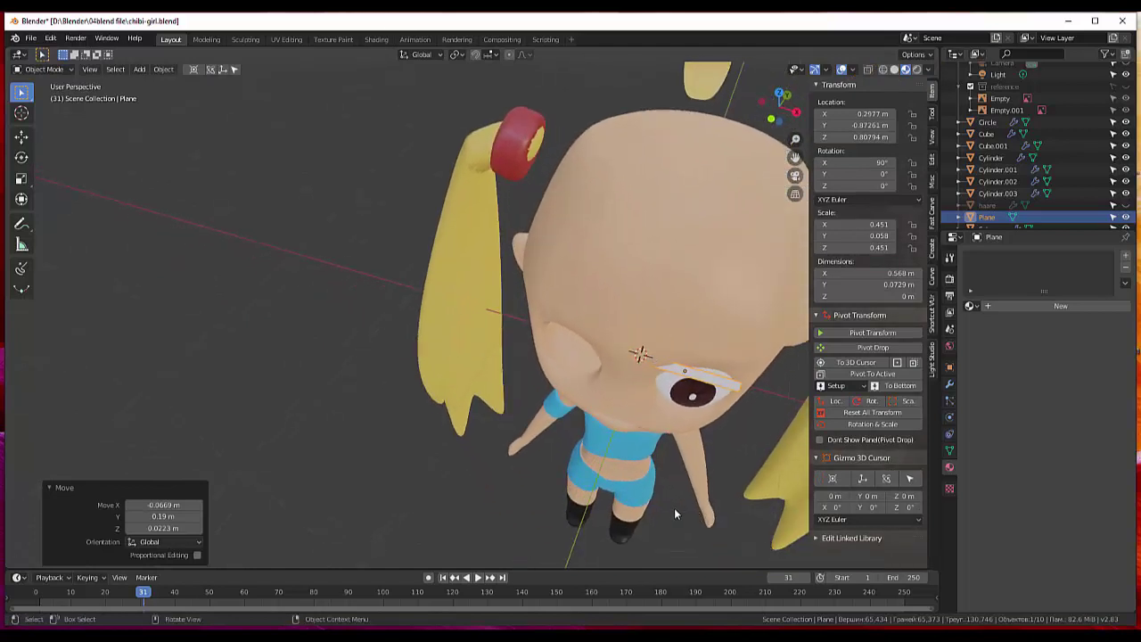
Rotate the strip about -17° so it tilts like a brow.
{"action": "key", "text": "r"}
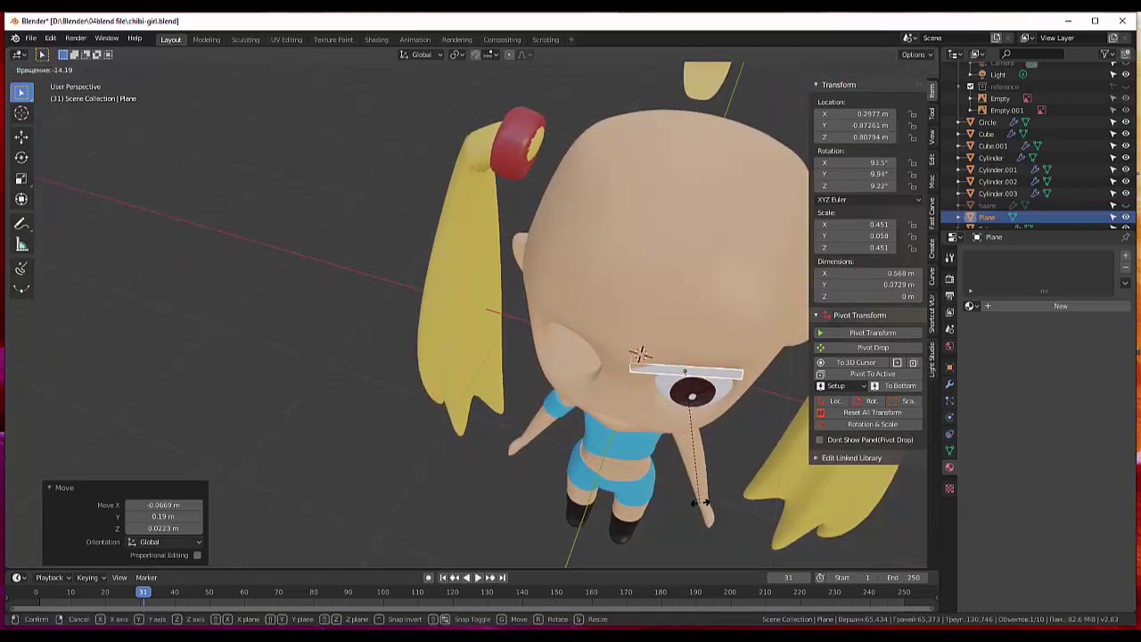
{"action": "left_click", "coordinate": [703, 495]}
{"action": "scroll", "coordinate": [689, 419], "scroll_direction": "up", "scroll_amount": 2}
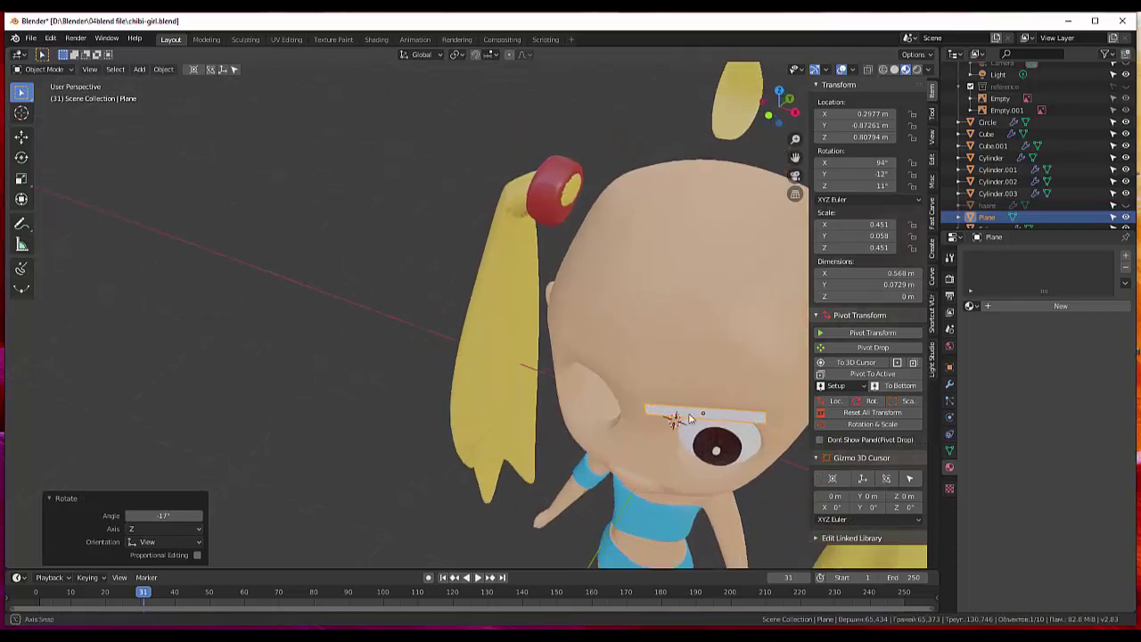
{"action": "mouse_move", "coordinate": [689, 419]}
{"action": "middle_mouse_down"}
{"action": "mouse_move", "coordinate": [675, 367]}
{"action": "mouse_move", "coordinate": [719, 374]}
{"action": "middle_mouse_up"}
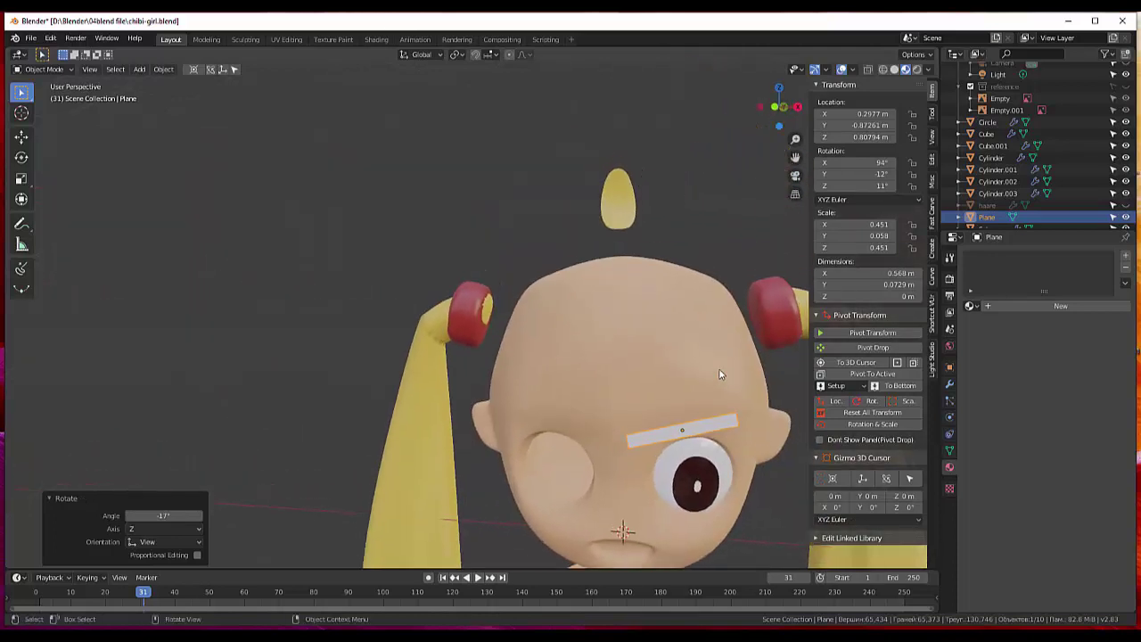
{"action": "middle_click_drag", "start_coordinate": [720, 456], "coordinate": [718, 440]}
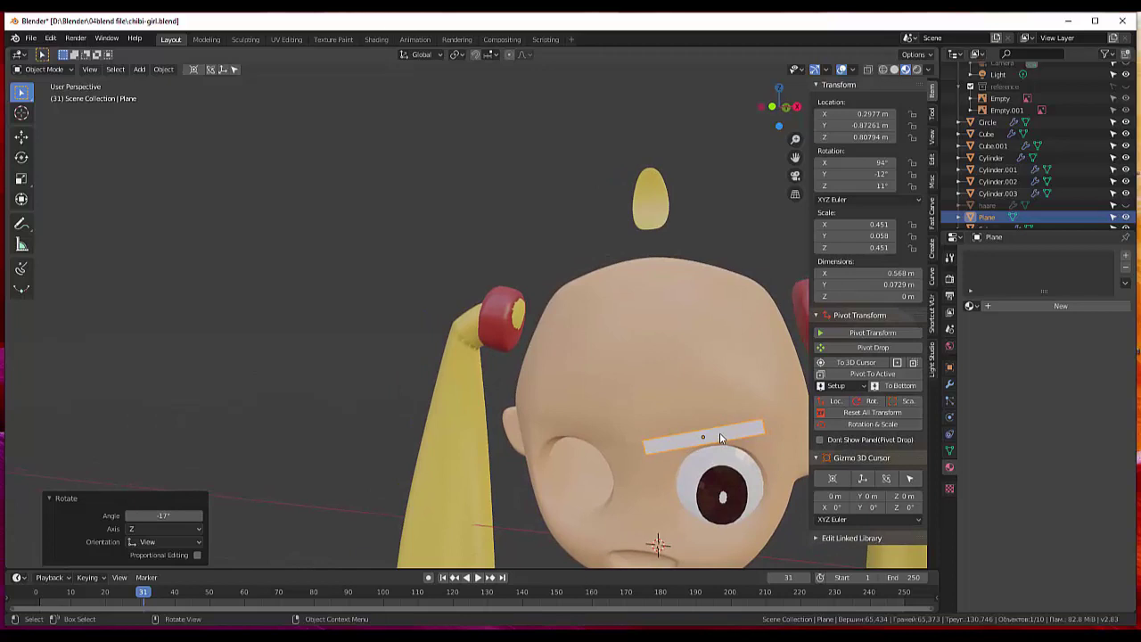
Settle the brow strip over the eye, then select the head mesh and the strip.
{"action": "key", "text": "g"}
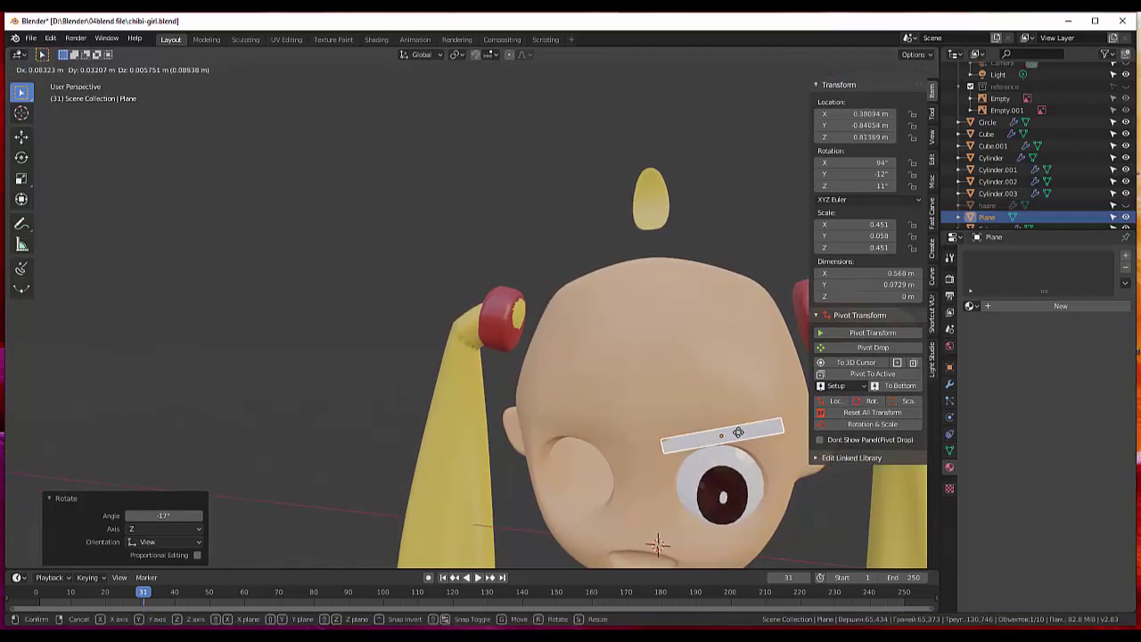
{"action": "left_click", "coordinate": [739, 434]}
{"action": "middle_click_drag", "start_coordinate": [740, 435], "coordinate": [744, 440]}
{"action": "scroll", "coordinate": [744, 441], "scroll_direction": "down", "scroll_amount": 2}
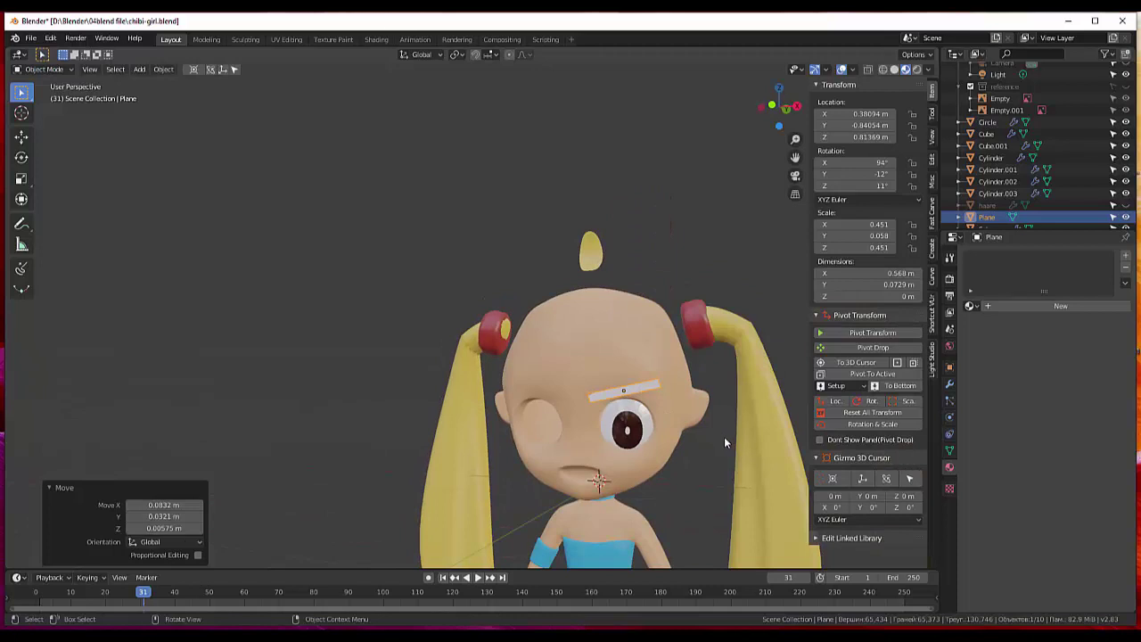
{"action": "mouse_move", "coordinate": [724, 437]}
{"action": "middle_mouse_down"}
{"action": "mouse_move", "coordinate": [713, 558]}
{"action": "mouse_move", "coordinate": [724, 455]}
{"action": "mouse_move", "coordinate": [685, 443]}
{"action": "middle_mouse_up"}
{"action": "scroll", "coordinate": [724, 459], "scroll_direction": "up", "scroll_amount": 2}
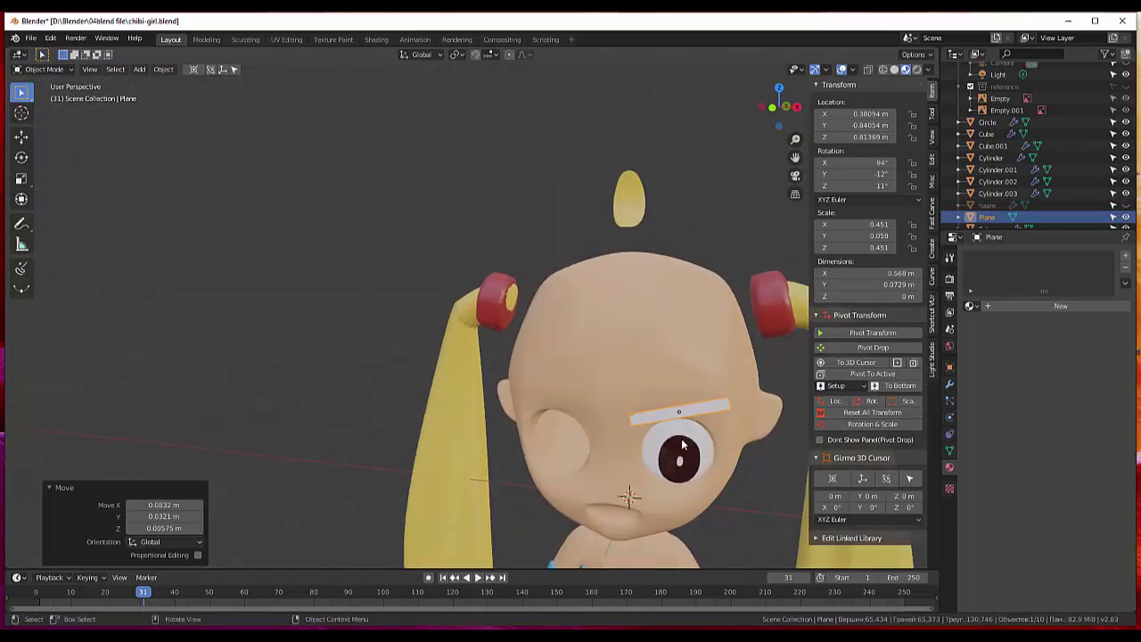
{"action": "left_click", "coordinate": [675, 425]}
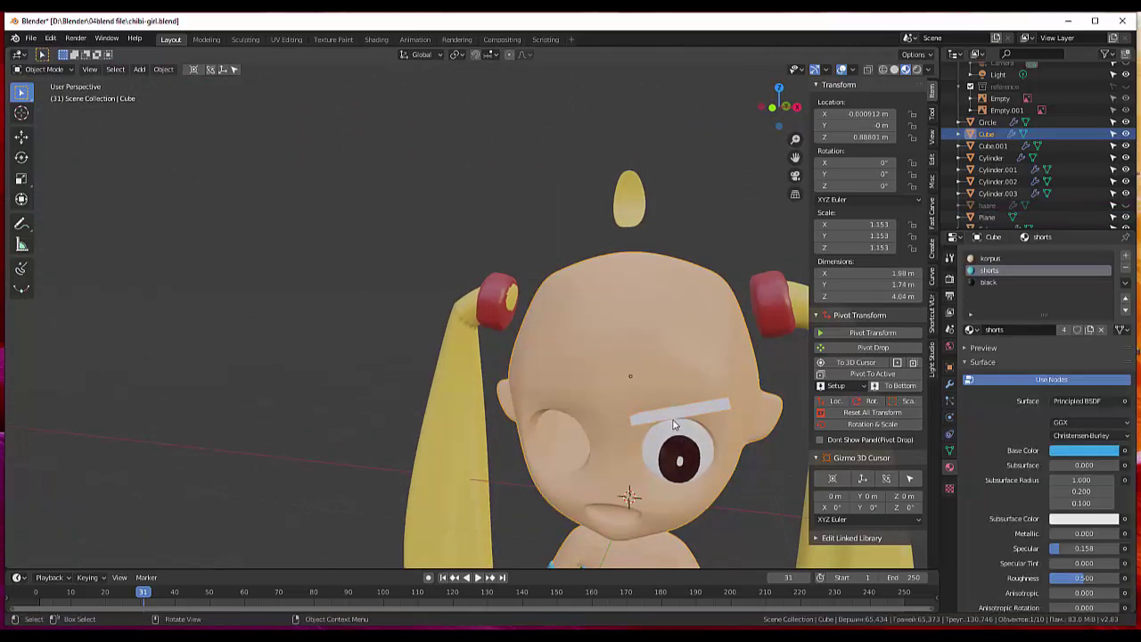
{"action": "key", "text": "ctrl"}
{"action": "left_click", "coordinate": [696, 408], "text": "ctrl"}
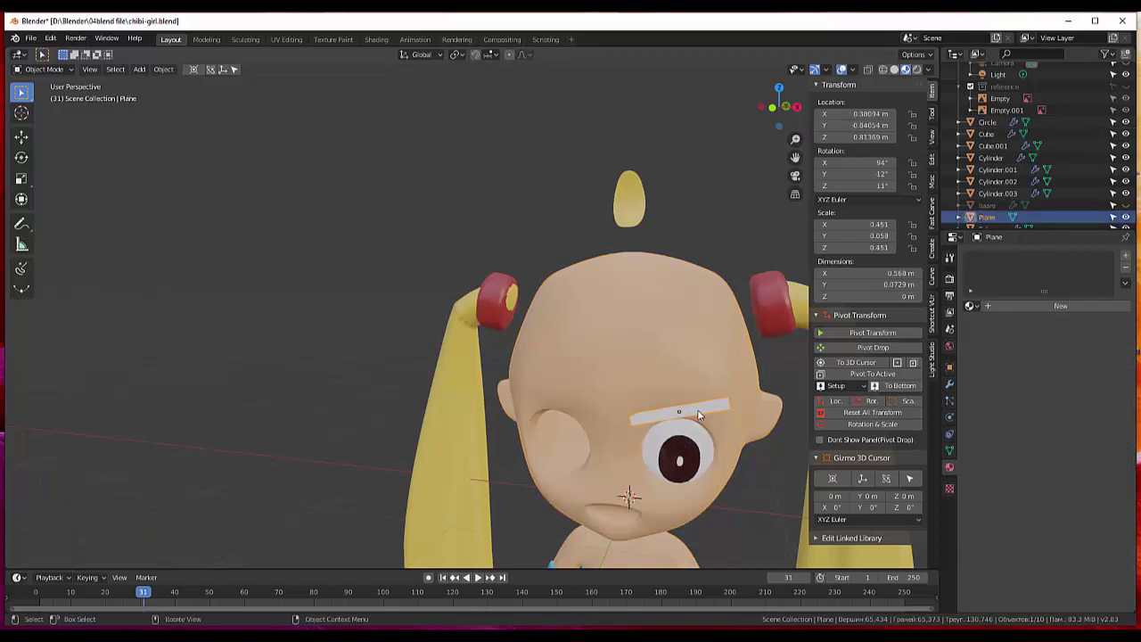
{"action": "key", "text": "ctrl"}
Enter Edit Mode and add 3 loop cuts across the brow strip.
{"action": "left_click", "coordinate": [37, 69]}
{"action": "left_click", "coordinate": [40, 94]}
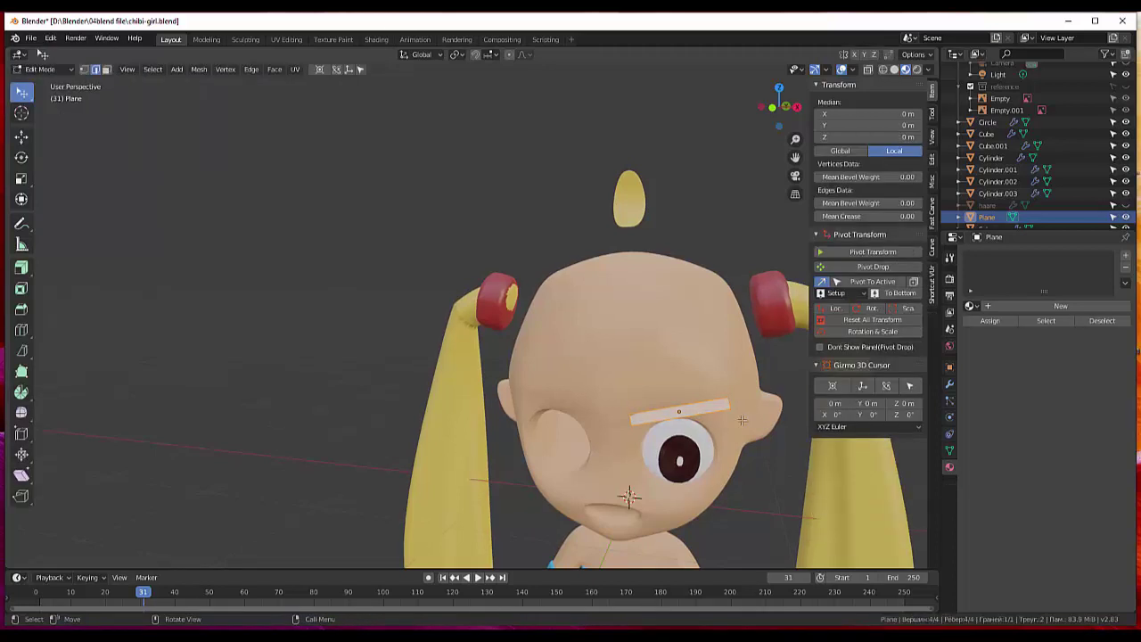
{"action": "left_click", "coordinate": [704, 410]}
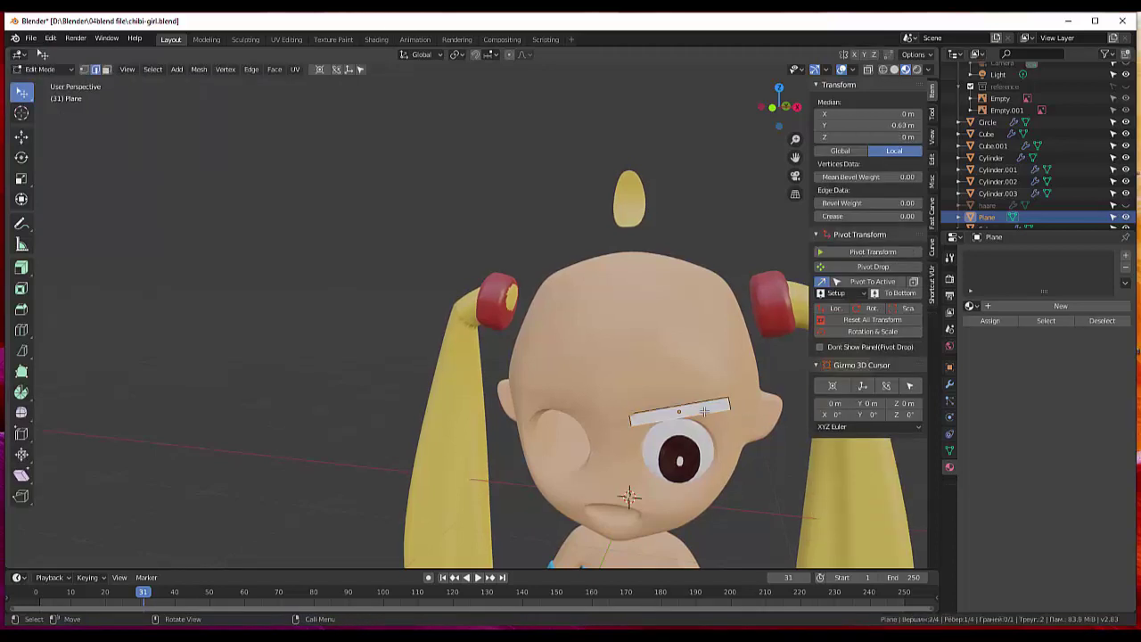
{"action": "key", "text": "ctrl+r"}
{"action": "scroll", "coordinate": [704, 410], "scroll_direction": "up", "scroll_amount": 1}
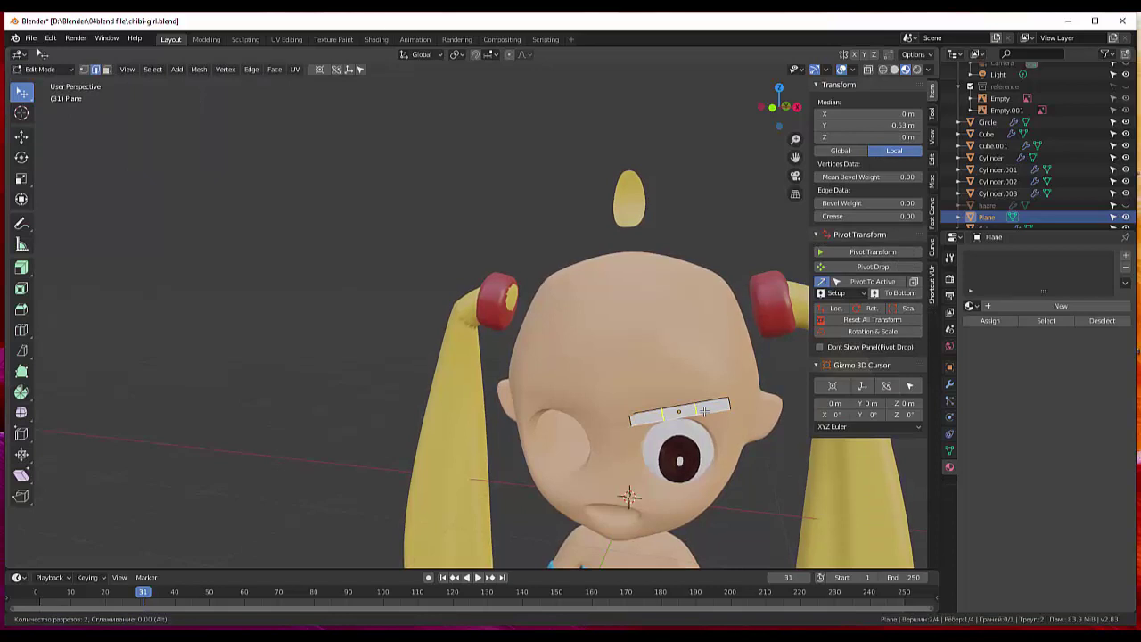
{"action": "left_click", "coordinate": [704, 410]}
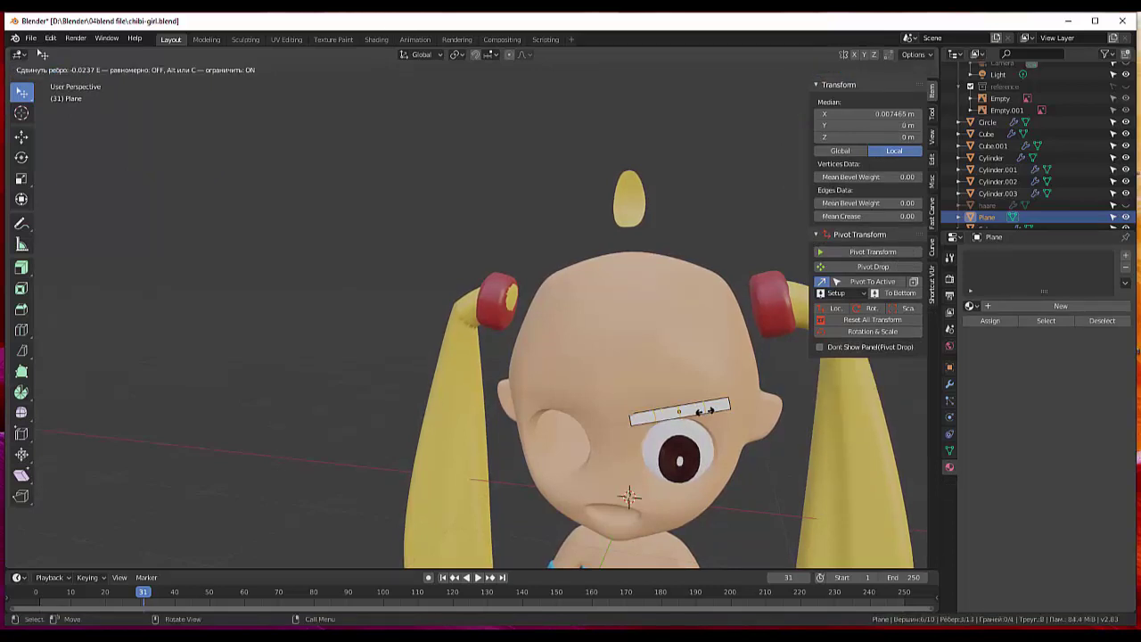
{"action": "left_click", "coordinate": [704, 410]}
Switch to vertex select and pick a single vertex on the strip.
{"action": "middle_click_drag", "start_coordinate": [735, 443], "coordinate": [749, 446]}
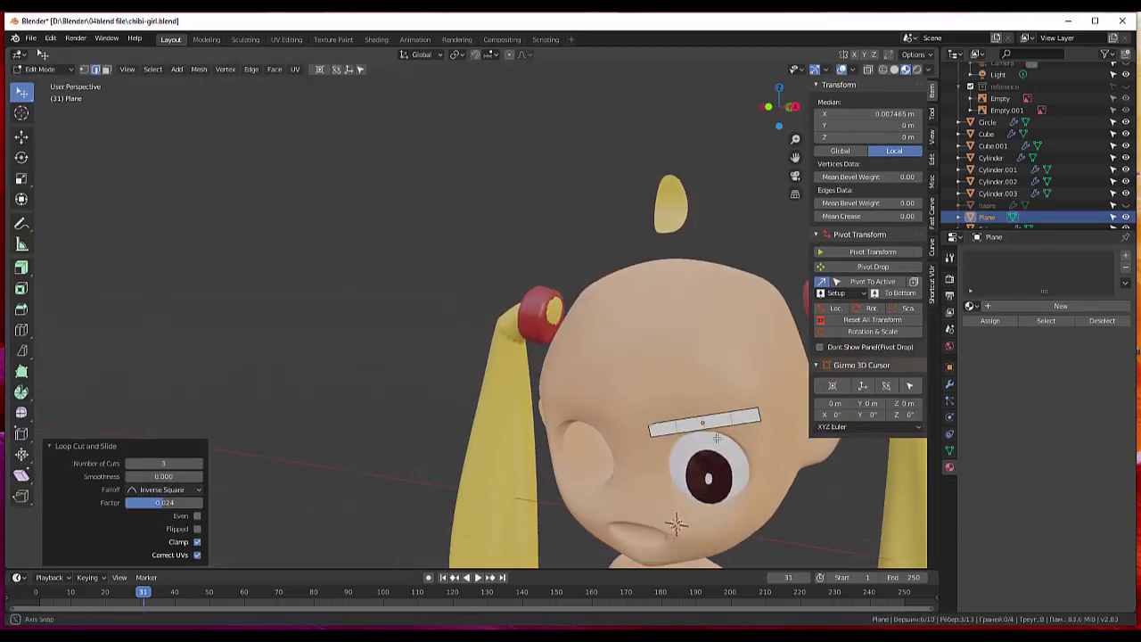
{"action": "left_click", "coordinate": [83, 68]}
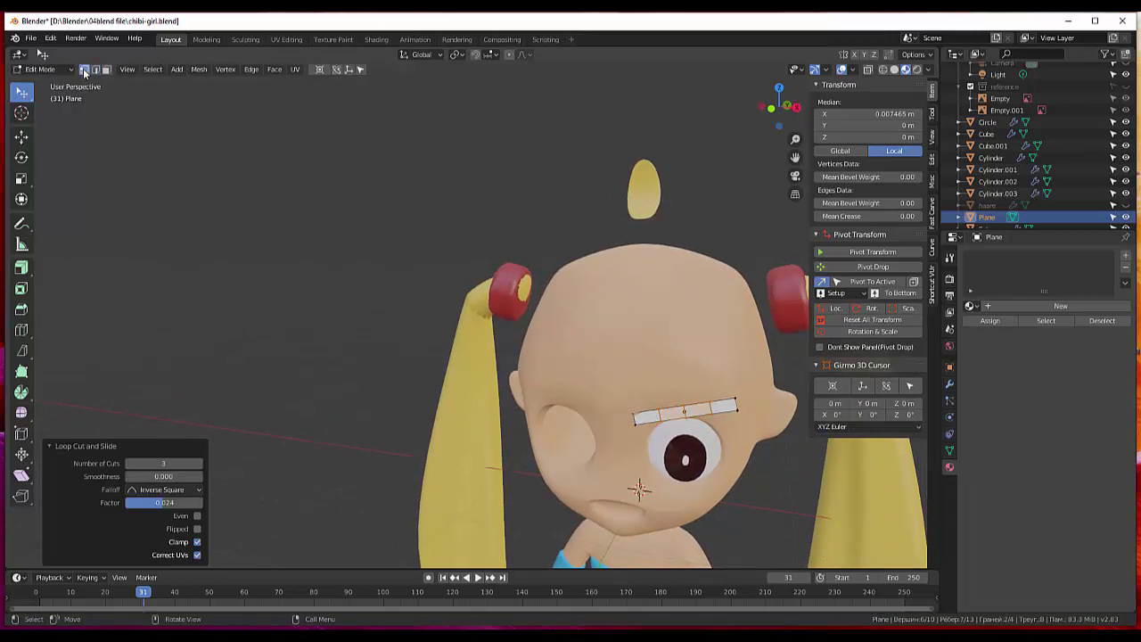
{"action": "left_click", "coordinate": [713, 419]}
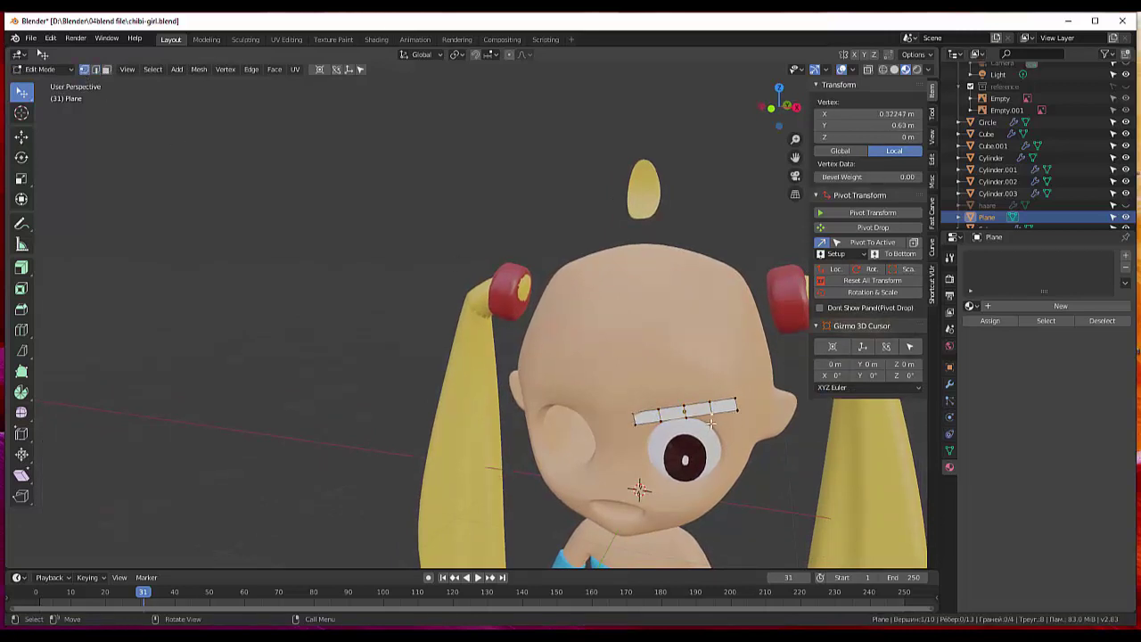
Reposition the strip's outer corner vertex and extrude new vertices around the eye's outer corner.
{"action": "key", "text": "g"}
{"action": "left_click", "coordinate": [736, 413]}
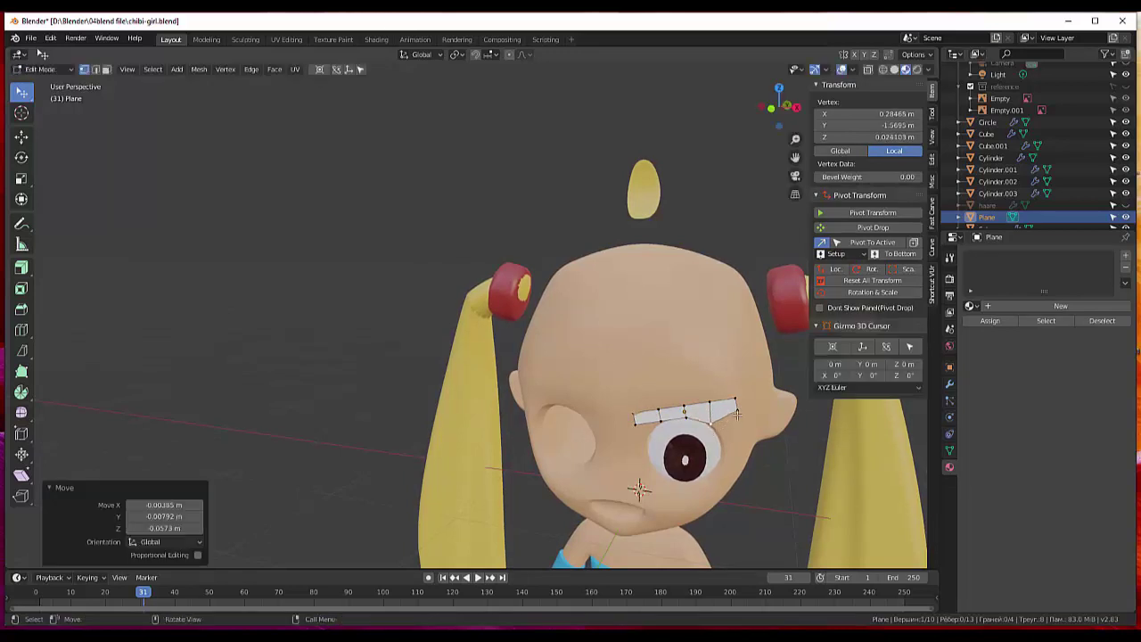
{"action": "key", "text": "e"}
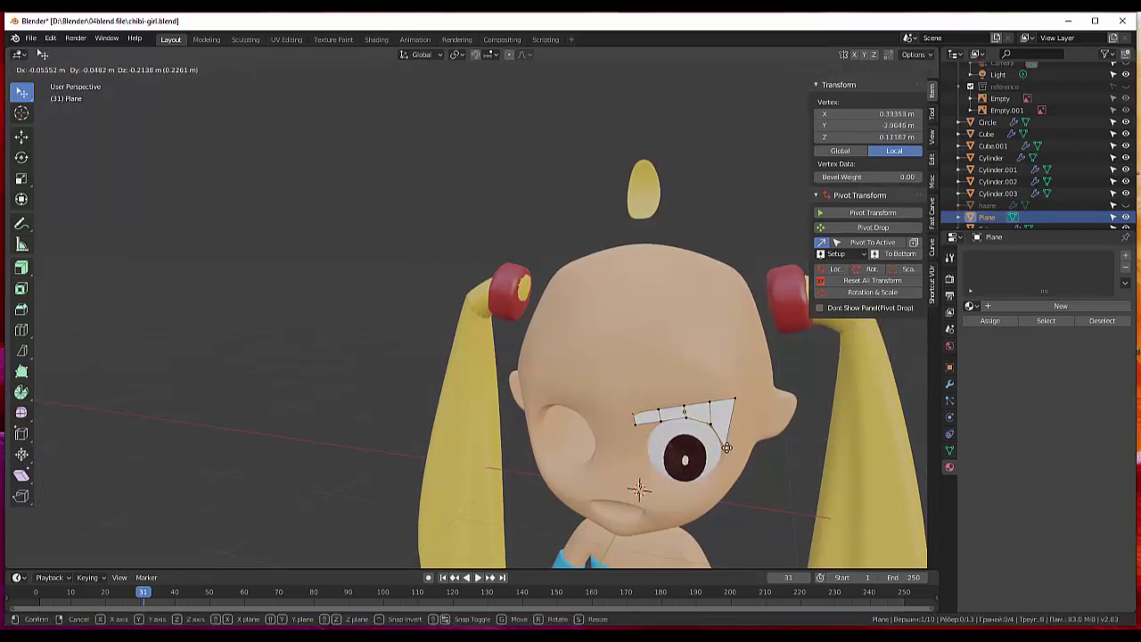
{"action": "left_click", "coordinate": [728, 448]}
{"action": "key", "text": "e"}
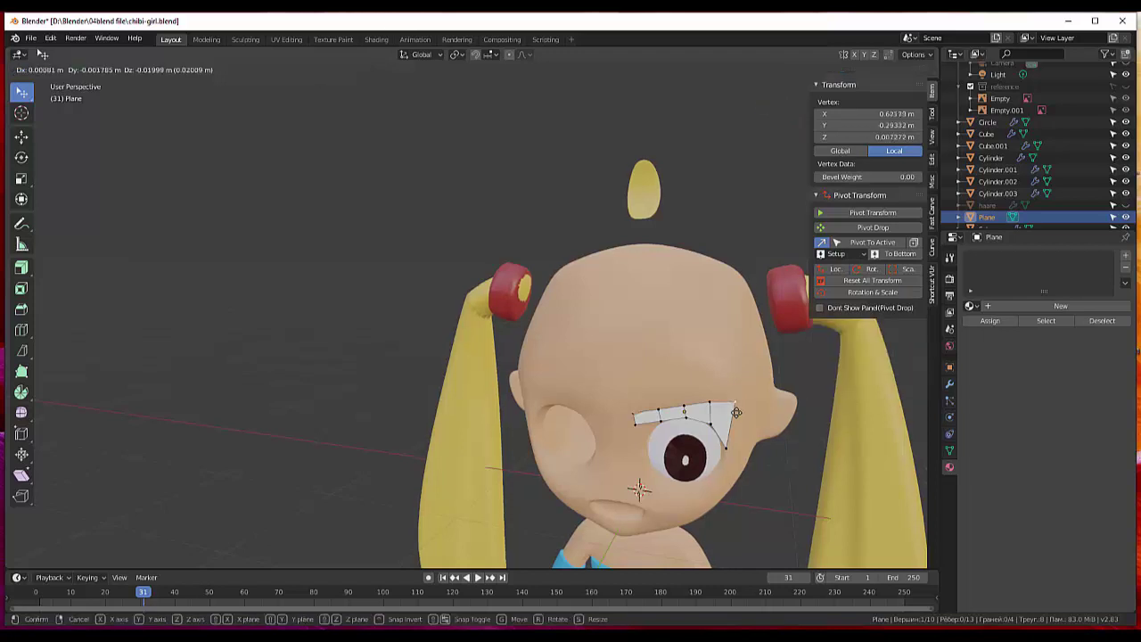
{"action": "left_click", "coordinate": [713, 405]}
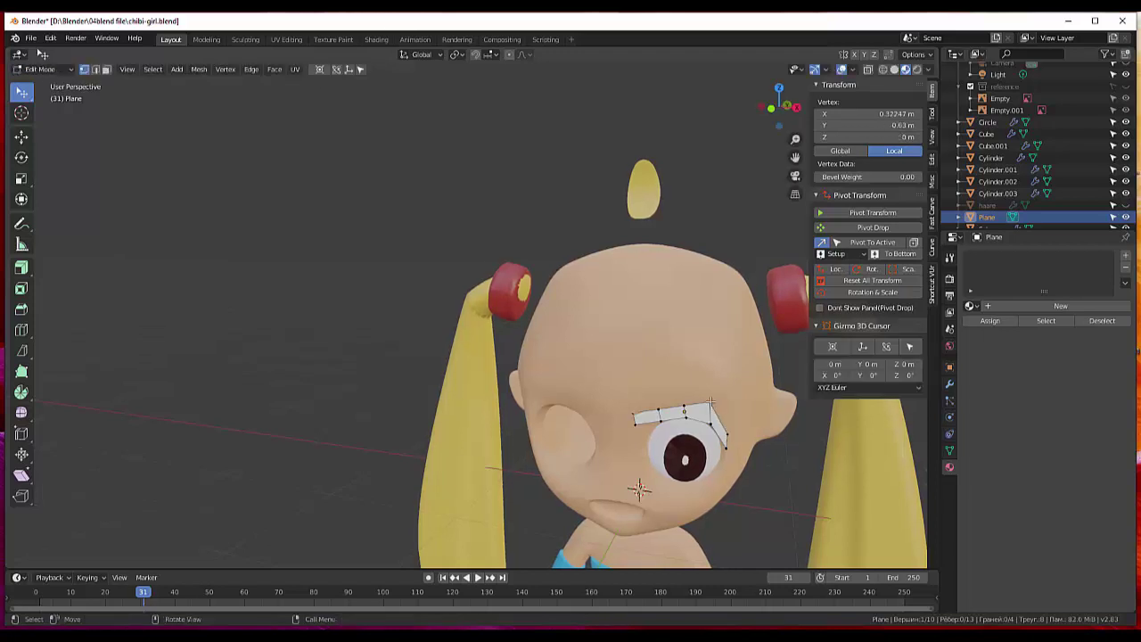
{"action": "key", "text": "e"}
{"action": "left_click", "coordinate": [723, 406]}
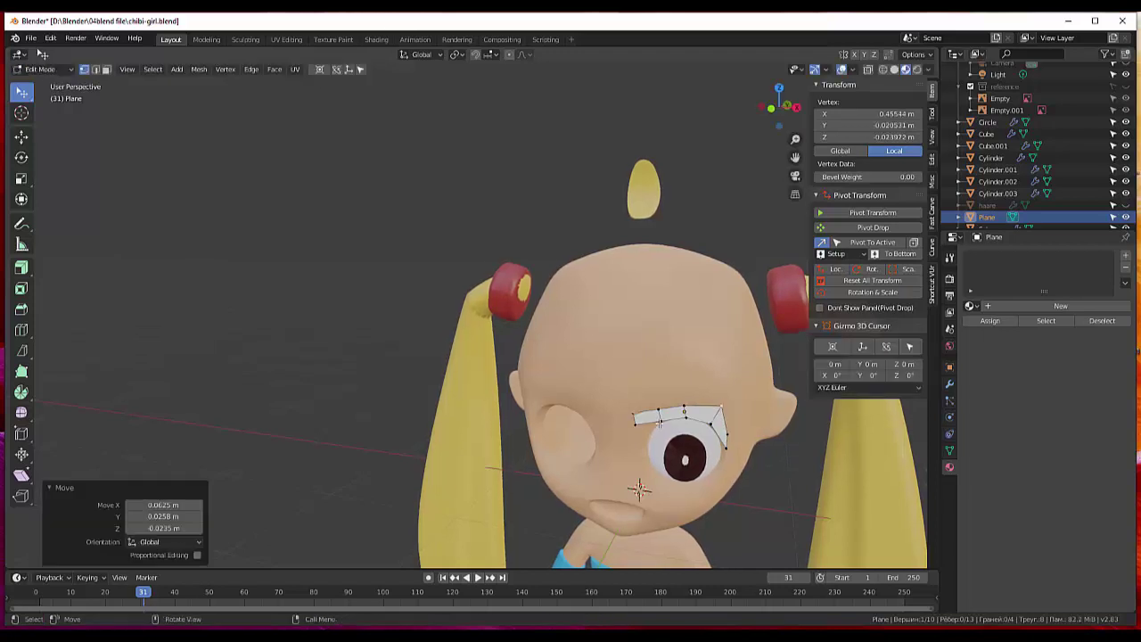
Extrude vertices from the strip's inner end along the top of the eye.
{"action": "key", "text": "e"}
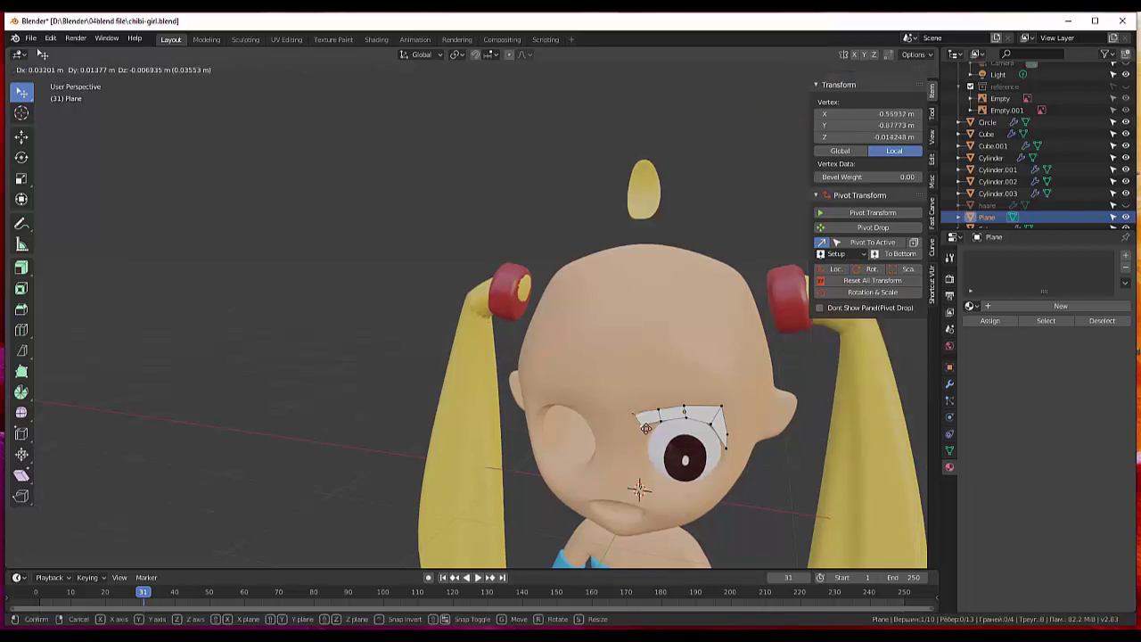
{"action": "left_click", "coordinate": [650, 430]}
{"action": "key", "text": "e"}
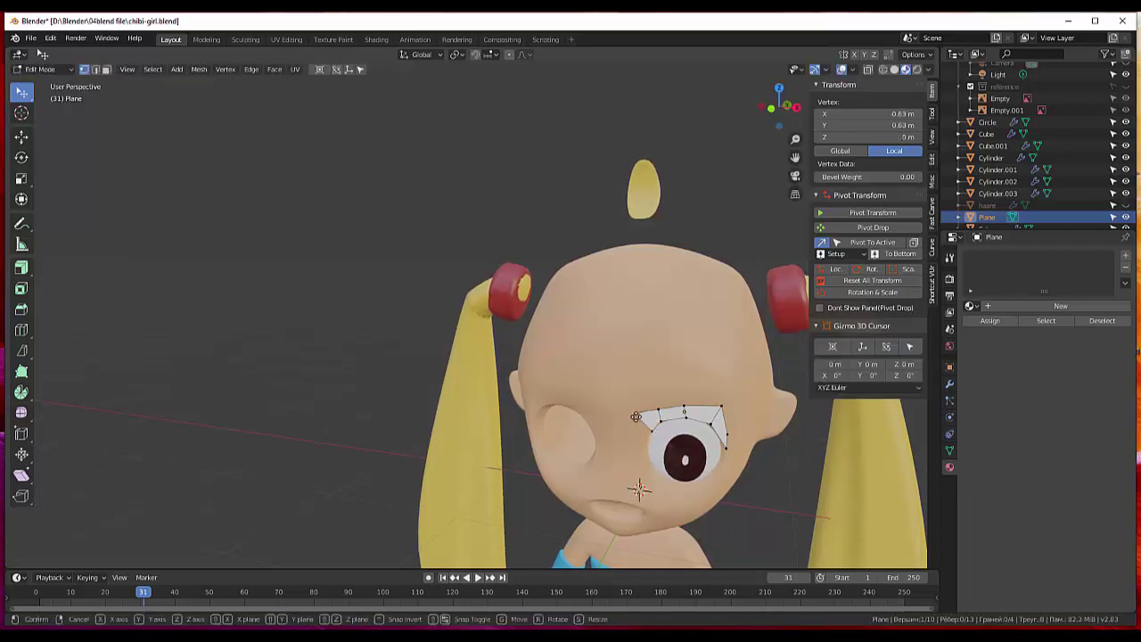
{"action": "left_click", "coordinate": [648, 426]}
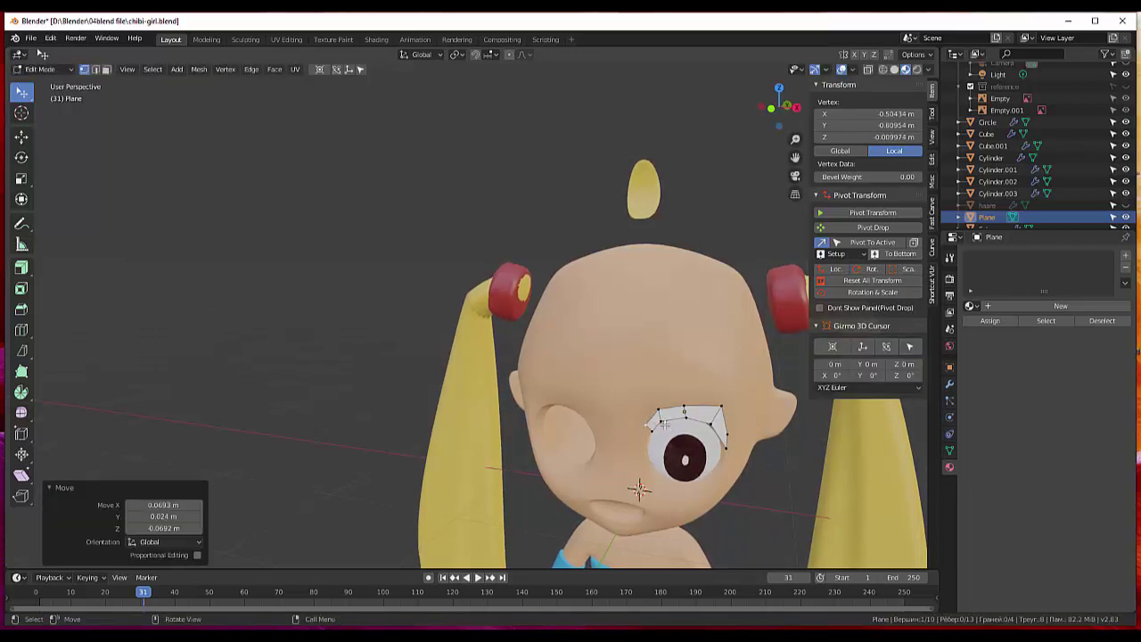
{"action": "key", "text": "e"}
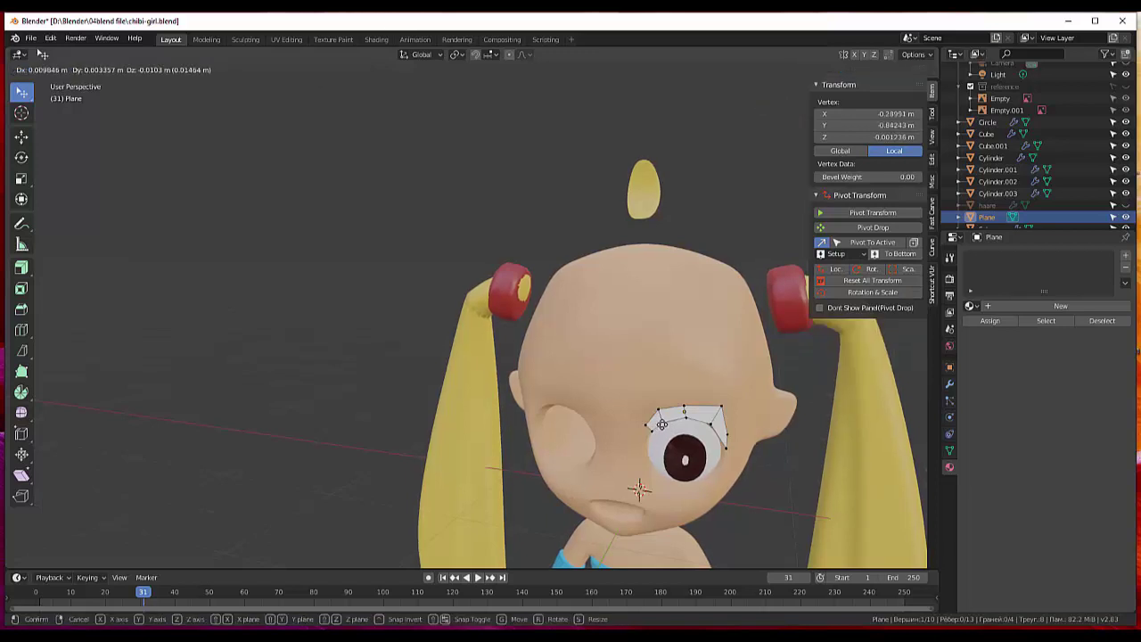
{"action": "left_click", "coordinate": [683, 420]}
{"action": "key", "text": "e"}
{"action": "left_click", "coordinate": [686, 419]}
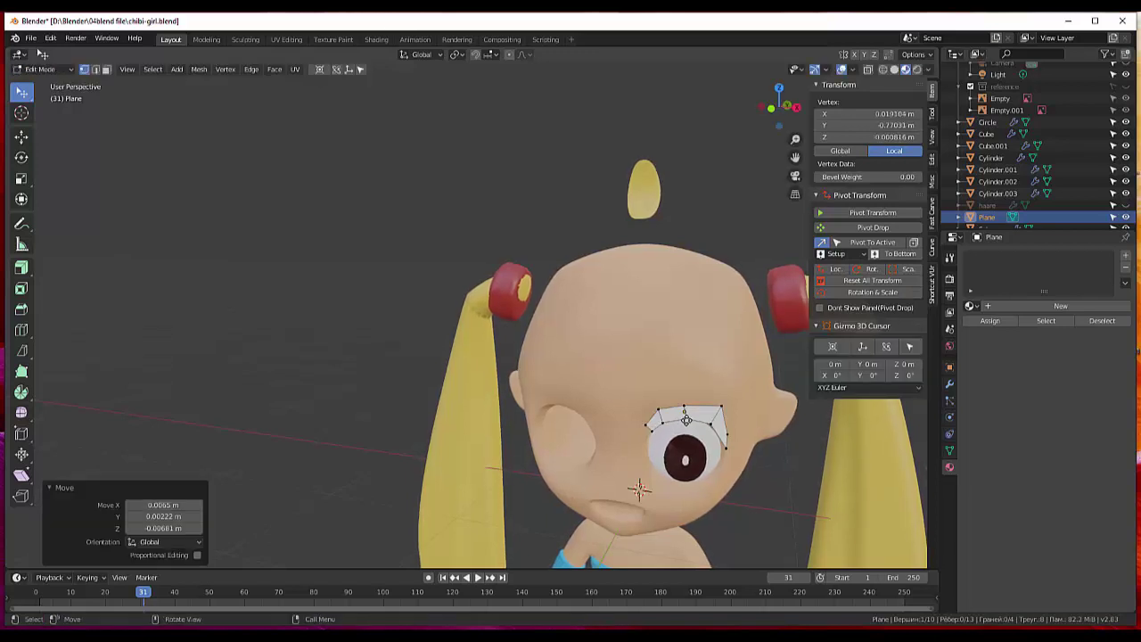
Adjust a lid vertex and extrude another vertex down the eye's outer side.
{"action": "left_click", "coordinate": [710, 424]}
{"action": "key", "text": "e"}
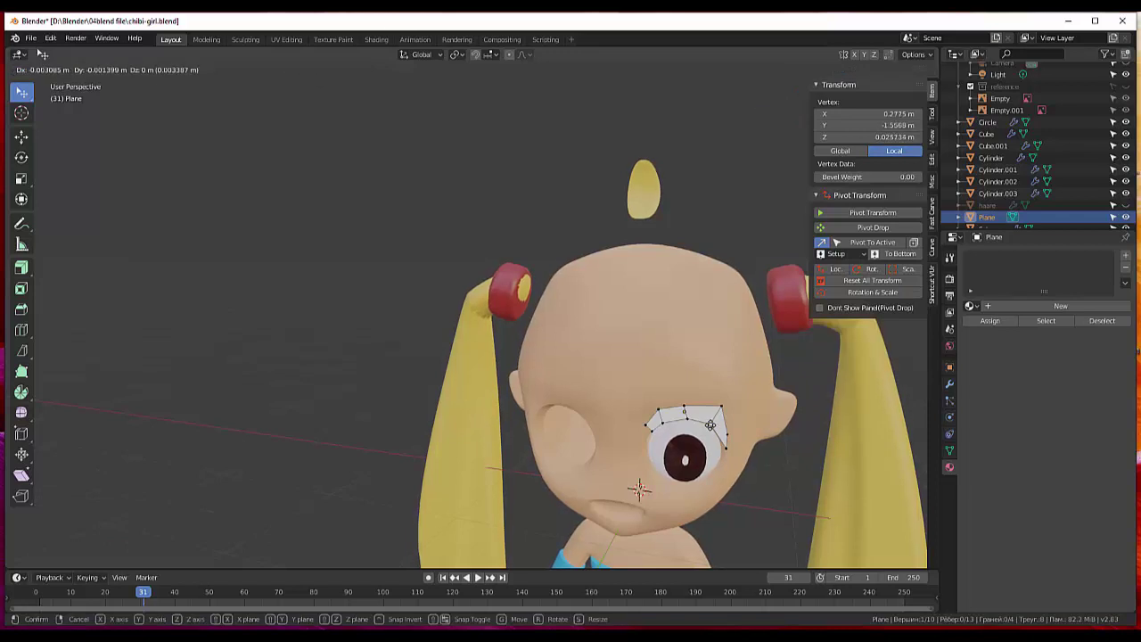
{"action": "left_click", "coordinate": [710, 425]}
{"action": "left_click", "coordinate": [727, 447]}
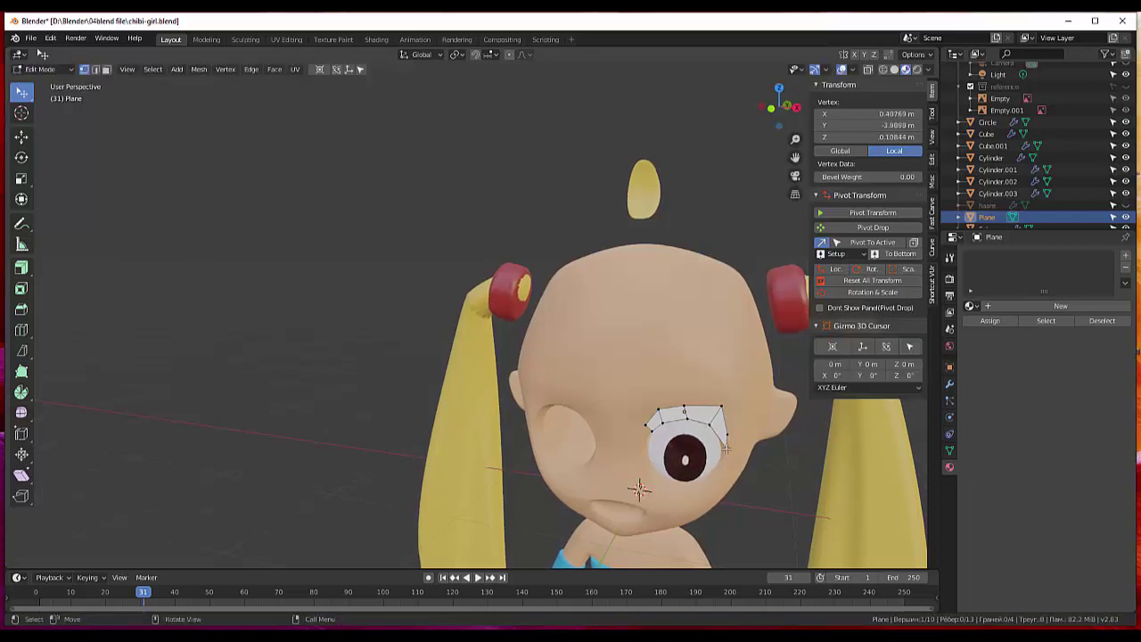
{"action": "key", "text": "e"}
{"action": "left_click", "coordinate": [723, 455]}
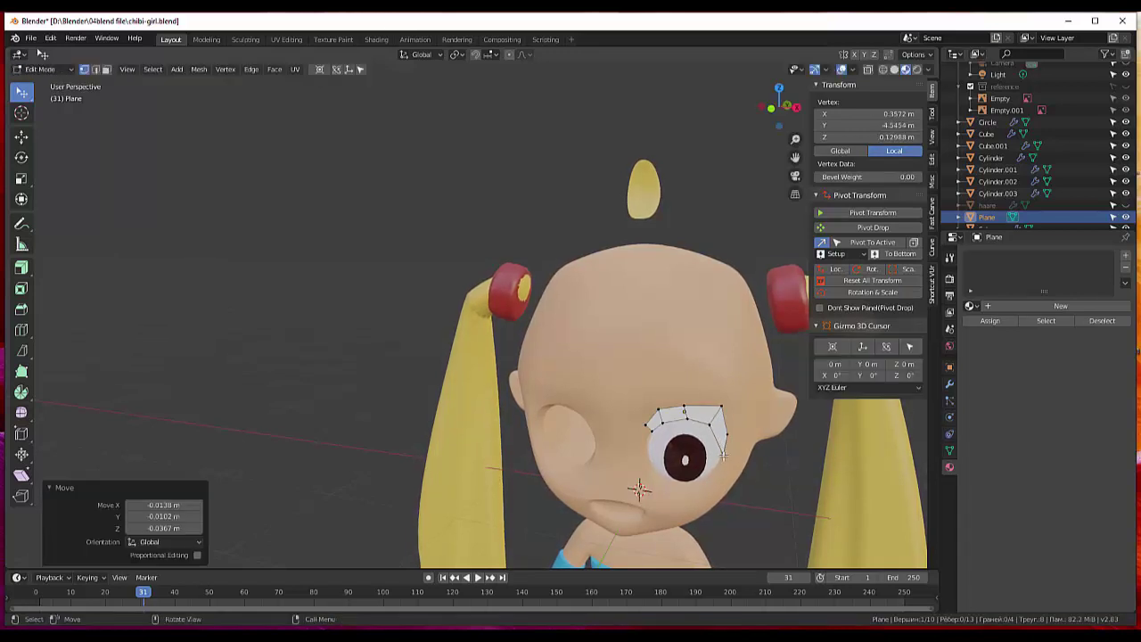
Extrude vertices around the eye's top-right to close the lid shape.
{"action": "left_click", "coordinate": [725, 436]}
{"action": "key", "text": "e"}
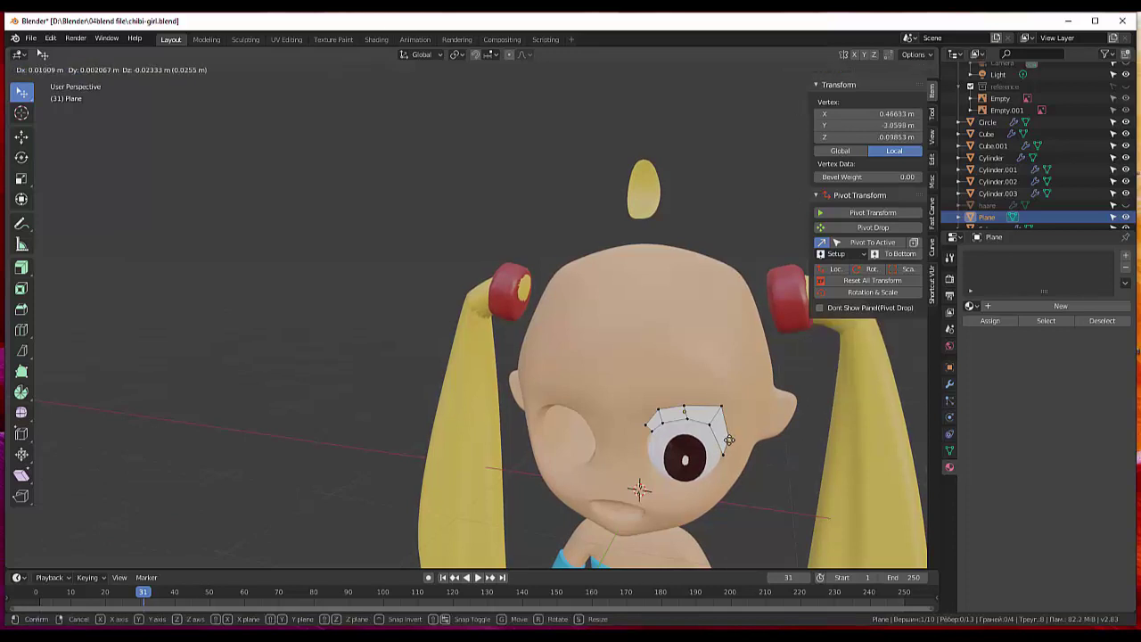
{"action": "left_click", "coordinate": [722, 412]}
{"action": "left_click", "coordinate": [721, 406]}
{"action": "key", "text": "e"}
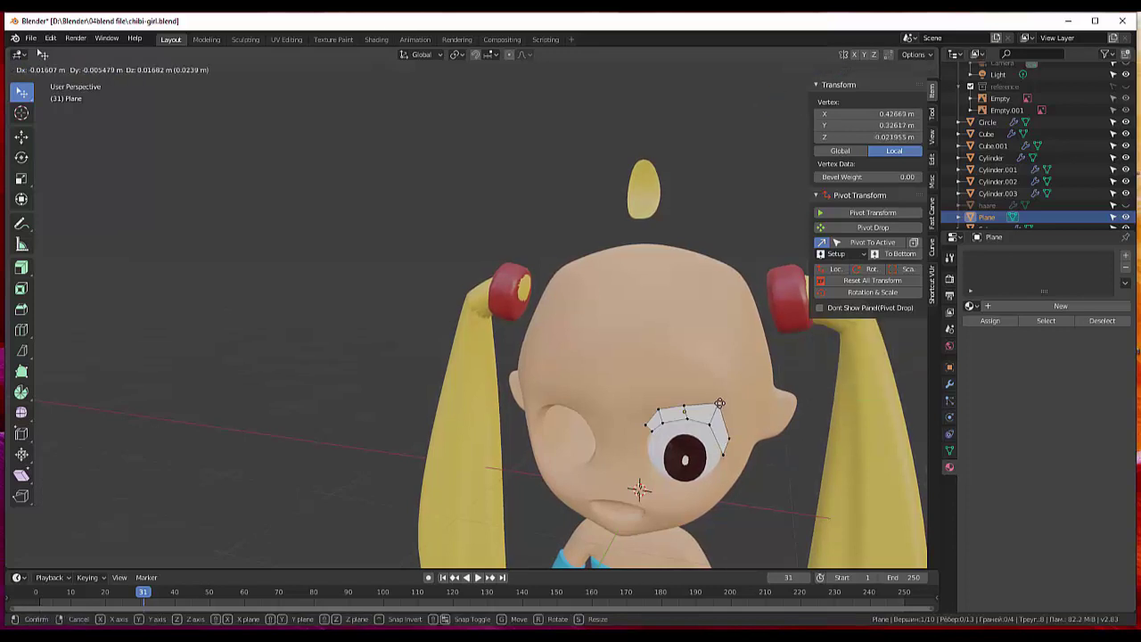
{"action": "left_click", "coordinate": [719, 405]}
Move the inner lid vertices so they follow the eye outline.
{"action": "left_click", "coordinate": [660, 425]}
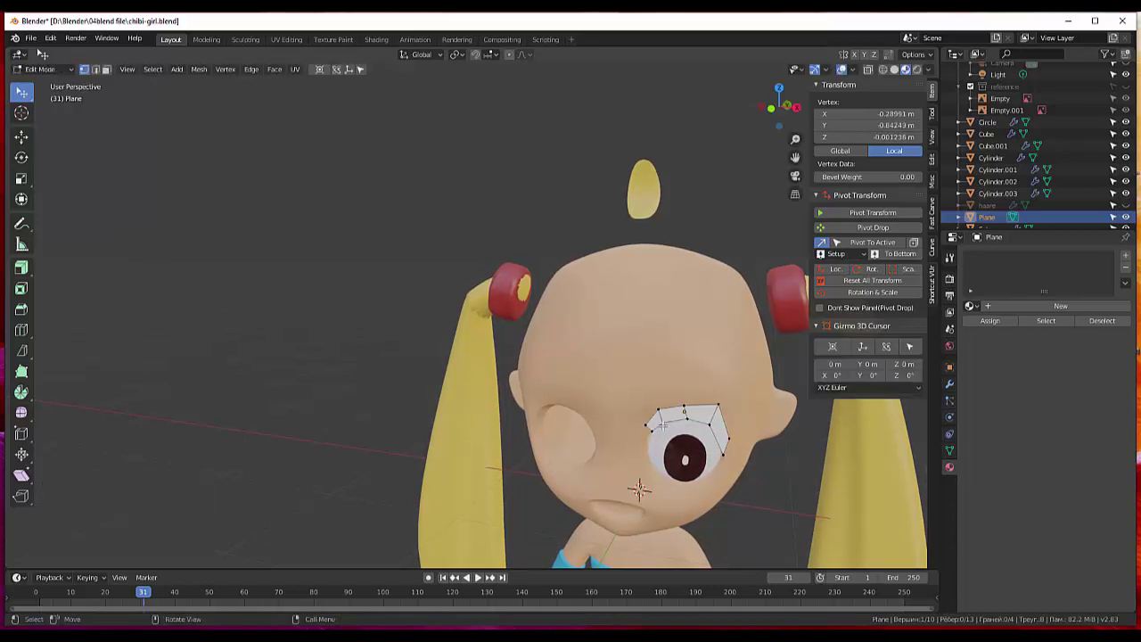
{"action": "key", "text": "g"}
{"action": "left_click", "coordinate": [666, 423]}
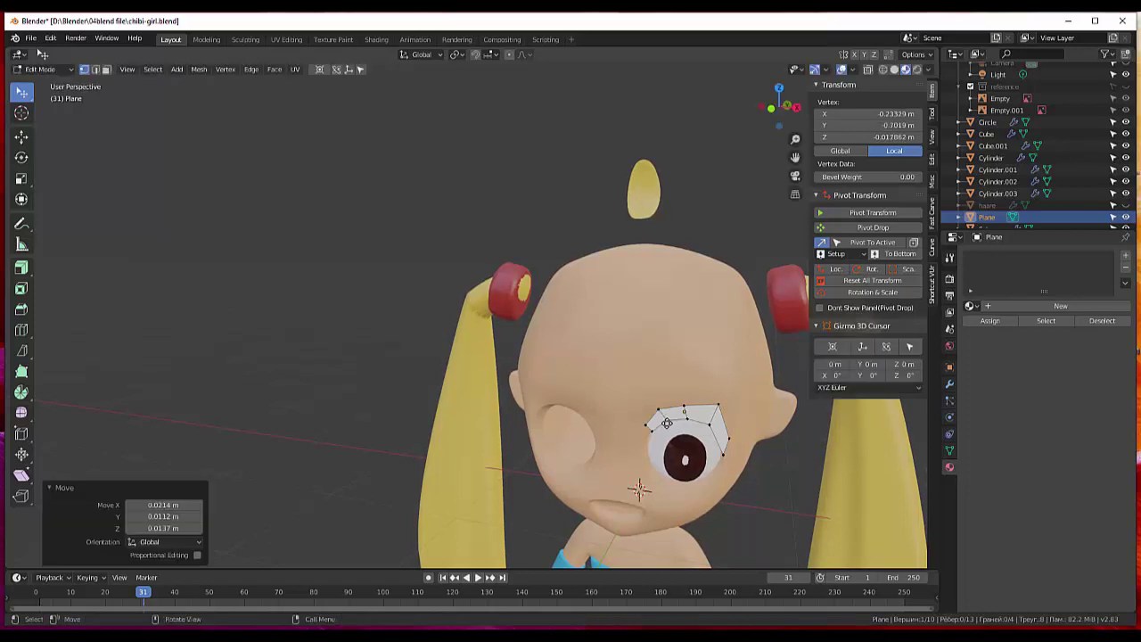
{"action": "left_click", "coordinate": [660, 416]}
{"action": "key", "text": "g"}
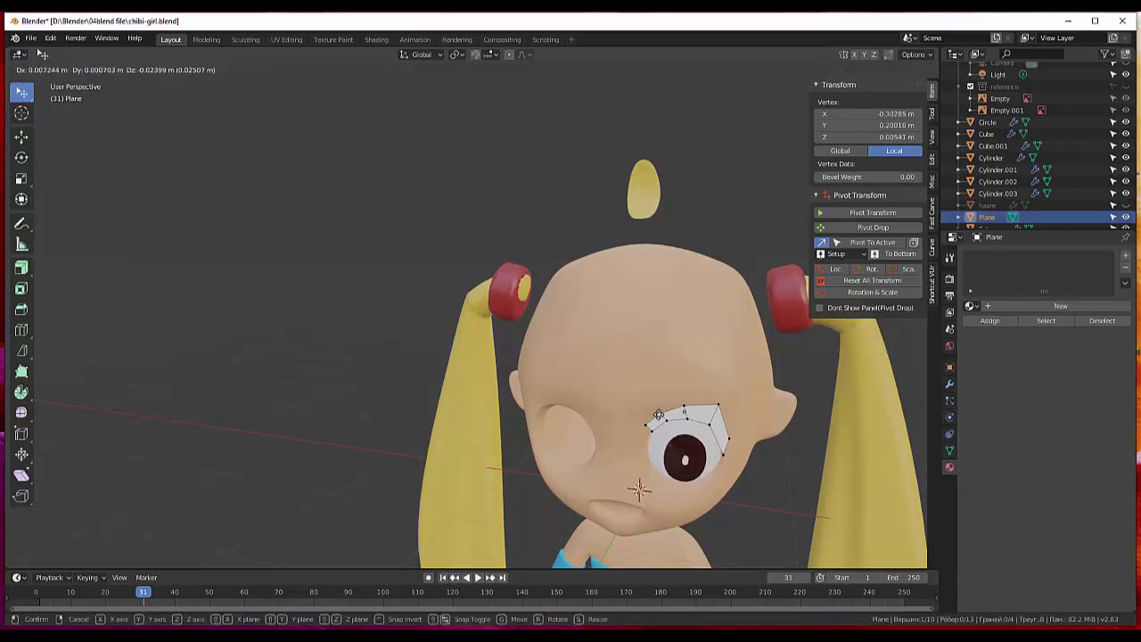
{"action": "left_click", "coordinate": [658, 416]}
{"action": "left_click", "coordinate": [648, 429]}
{"action": "key", "text": "g"}
{"action": "left_click", "coordinate": [648, 428]}
Nudge the outer lid vertices to tighten the curve around the eye.
{"action": "left_click", "coordinate": [709, 421]}
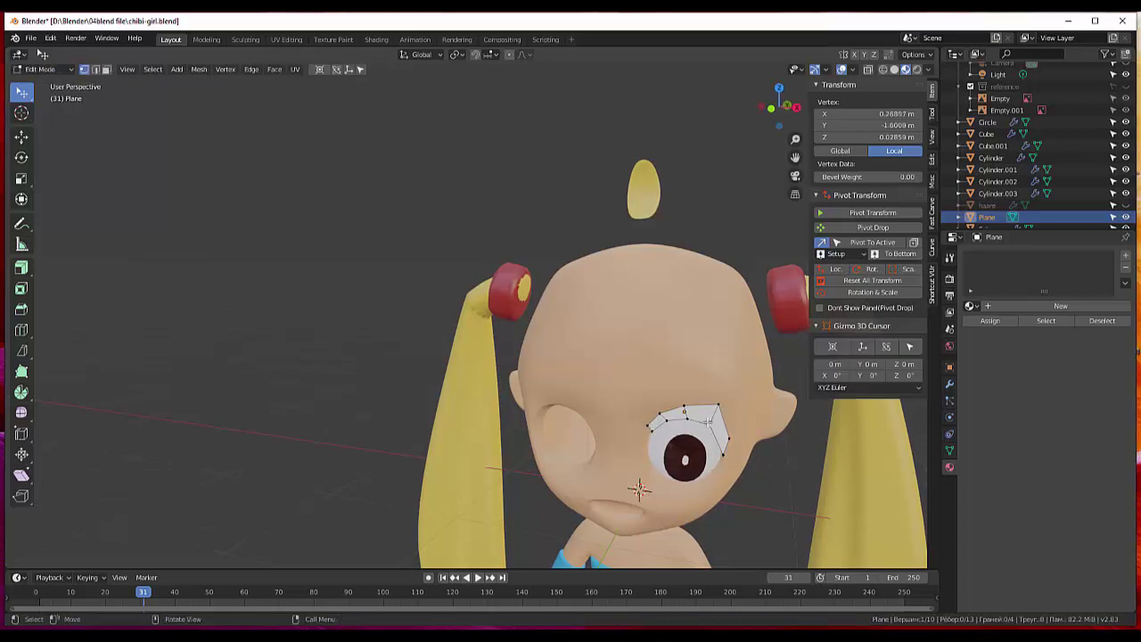
{"action": "key", "text": "g"}
{"action": "left_click", "coordinate": [700, 422]}
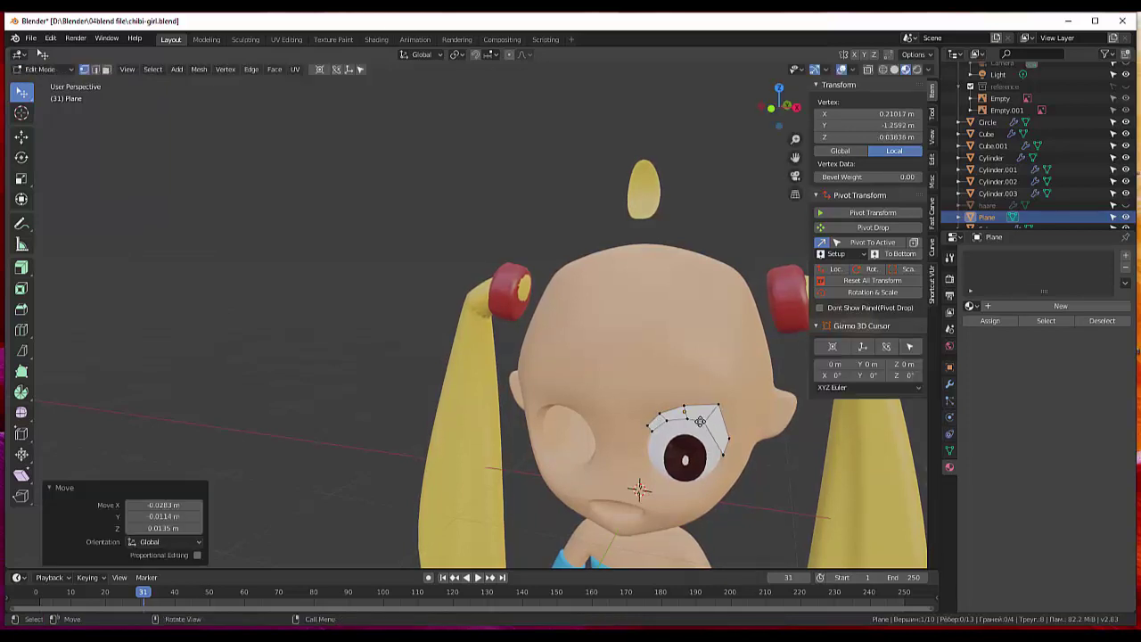
{"action": "left_click", "coordinate": [719, 407]}
{"action": "key", "text": "g"}
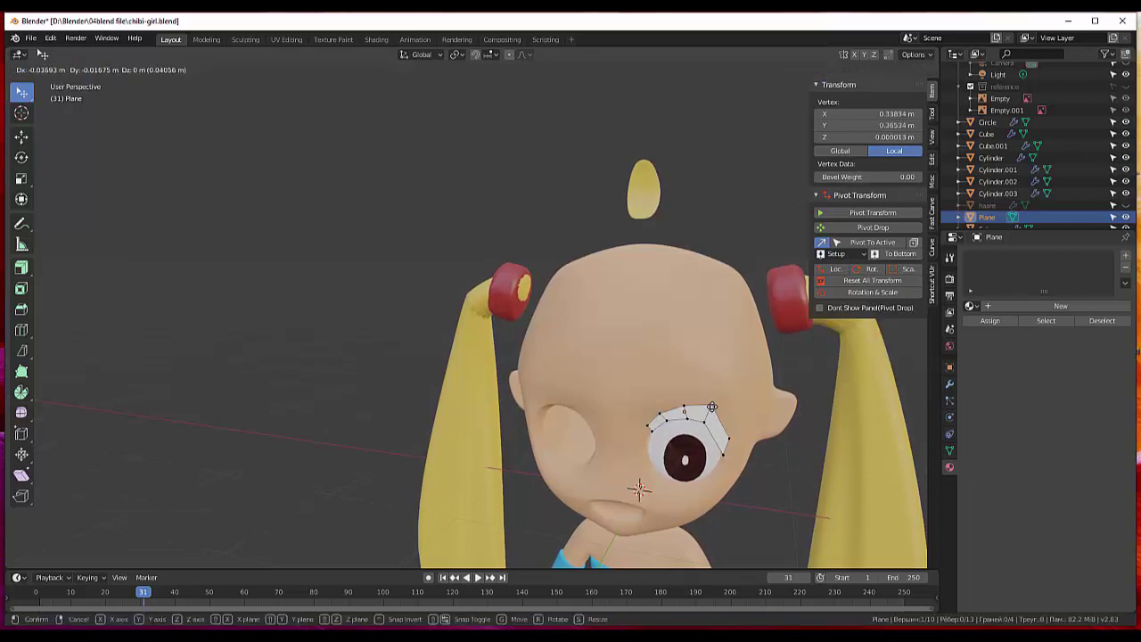
{"action": "left_click", "coordinate": [711, 407]}
{"action": "left_click", "coordinate": [714, 440]}
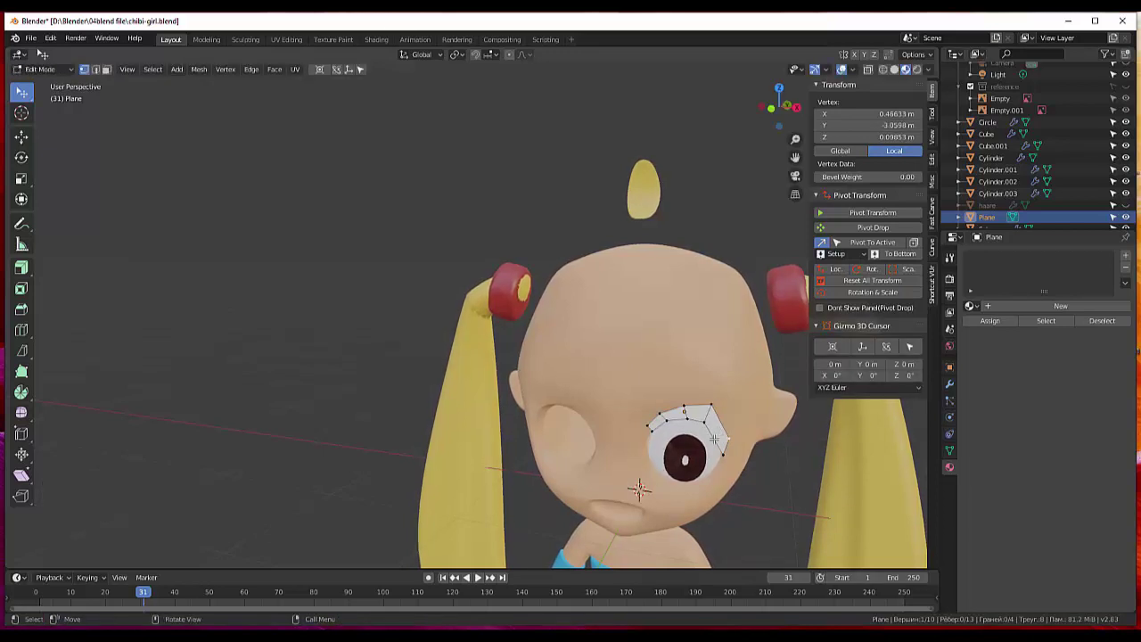
Add a centred loop cut across the lid faces with Ctrl+R.
{"action": "key", "text": "ctrl+r"}
{"action": "left_click", "coordinate": [713, 435]}
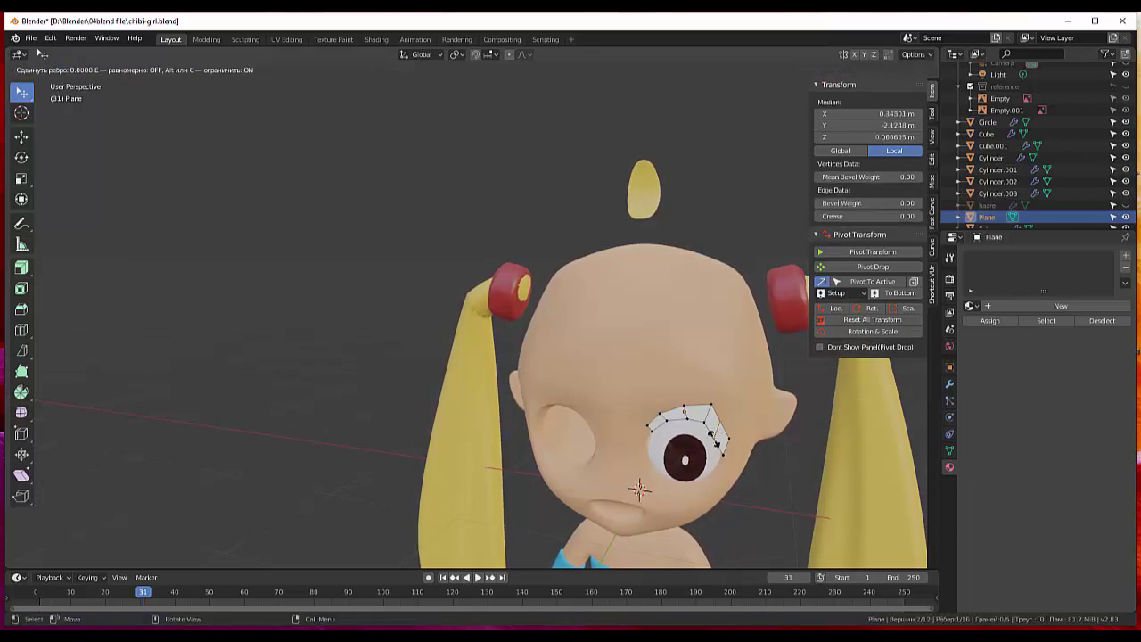
{"action": "left_click", "coordinate": [715, 437]}
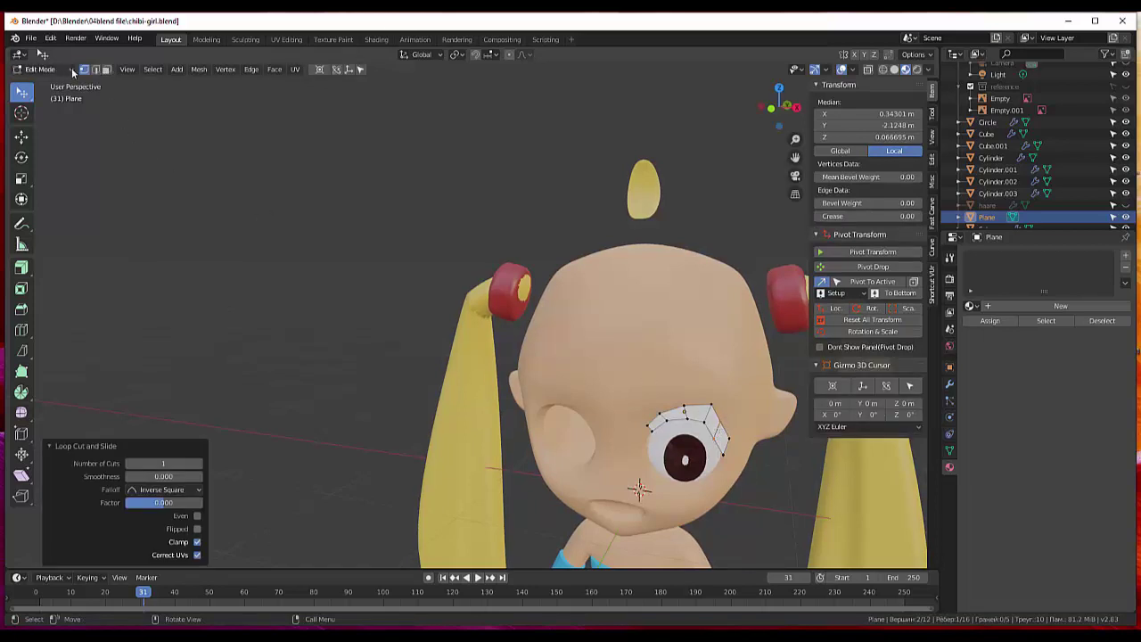
Move the new loop's vertices to round the lid over the eye.
{"action": "left_click", "coordinate": [722, 431]}
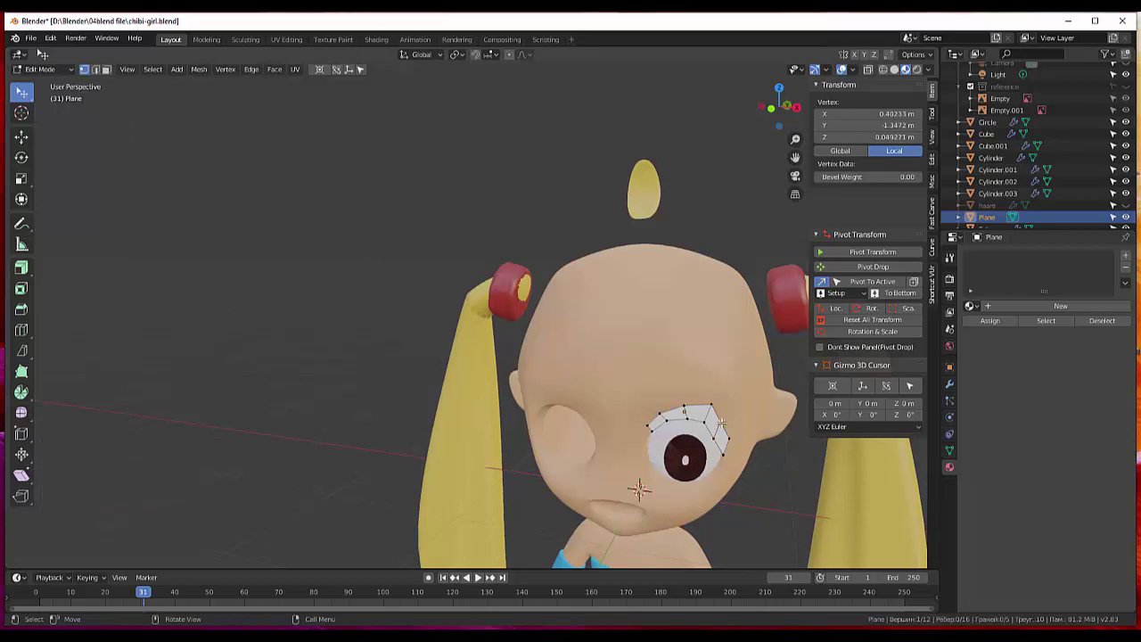
{"action": "key", "text": "g"}
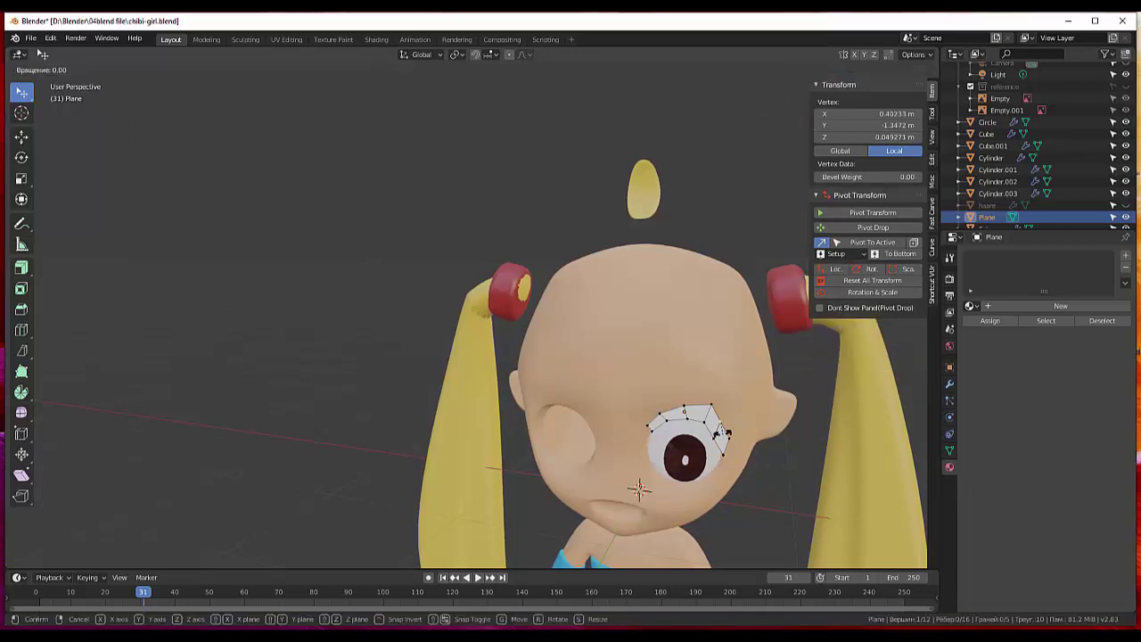
{"action": "left_click", "coordinate": [719, 425]}
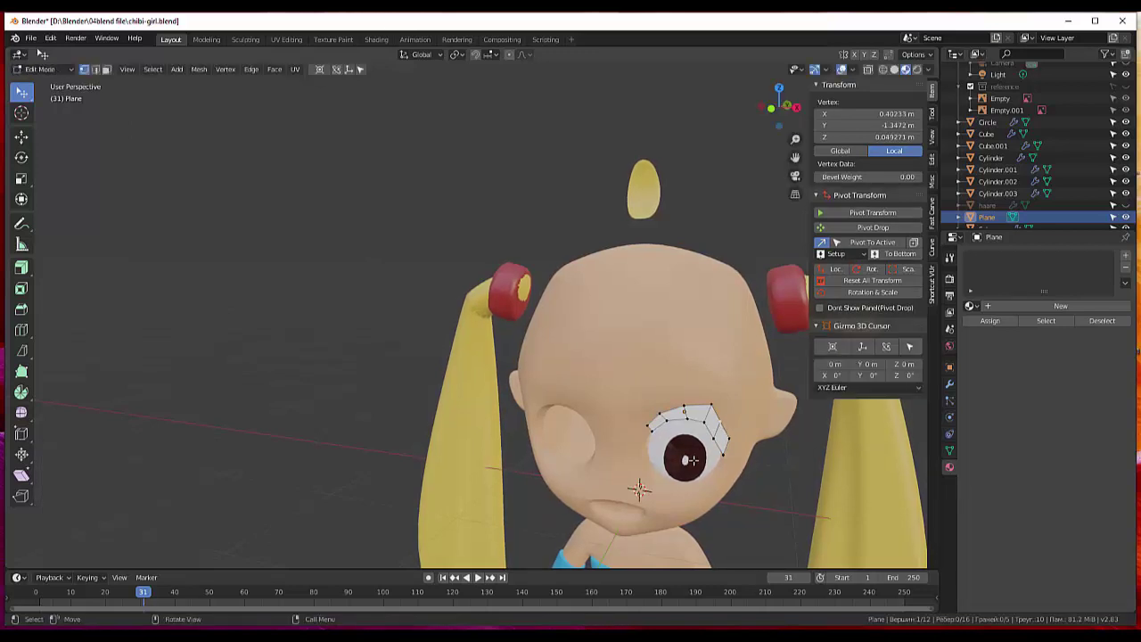
{"action": "key", "text": "g"}
{"action": "left_click", "coordinate": [707, 461]}
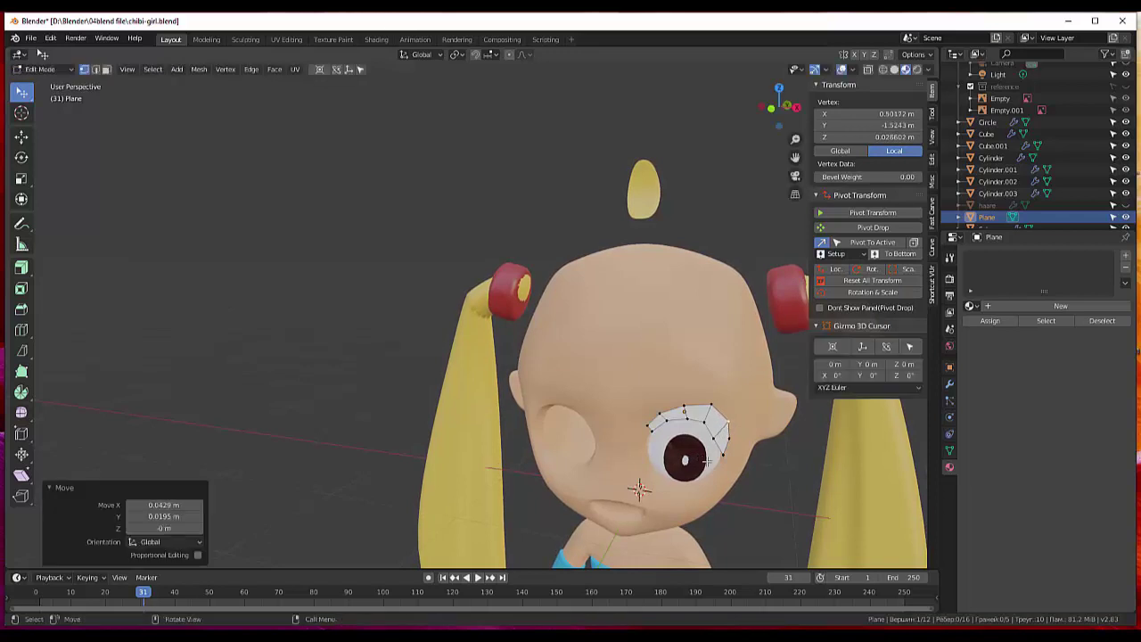
{"action": "left_click", "coordinate": [718, 433]}
{"action": "key", "text": "g"}
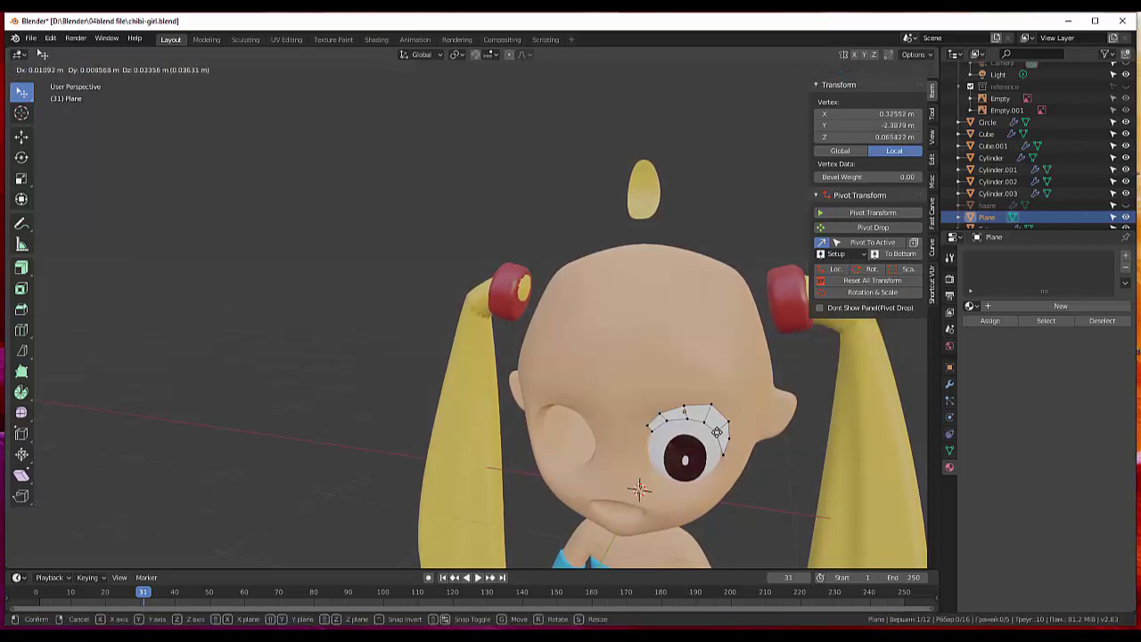
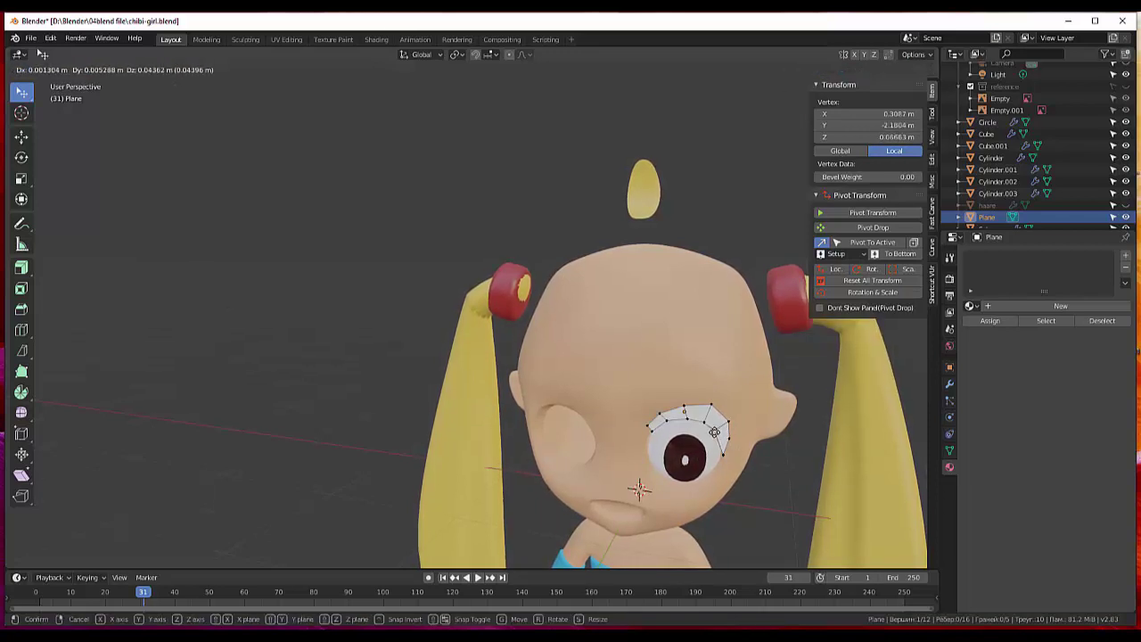
Move the upper-right eye-ring vertices closer to the eye's edge.
{"action": "left_click", "coordinate": [720, 461]}
{"action": "left_click", "coordinate": [726, 455]}
{"action": "key", "text": "g"}
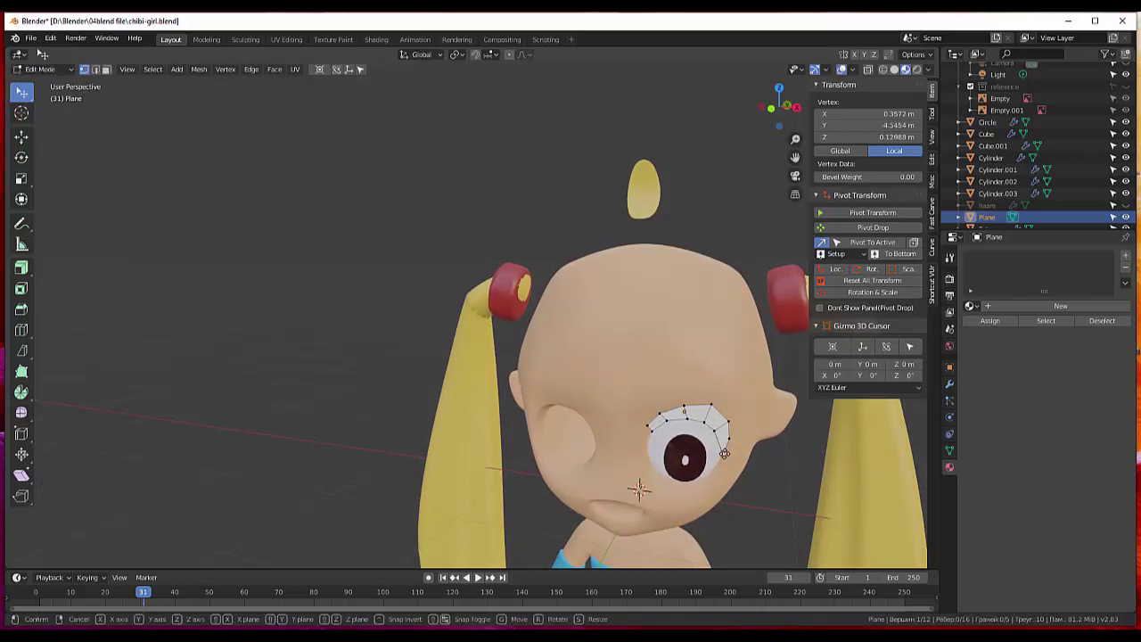
{"action": "left_click", "coordinate": [724, 452]}
{"action": "left_click", "coordinate": [727, 419]}
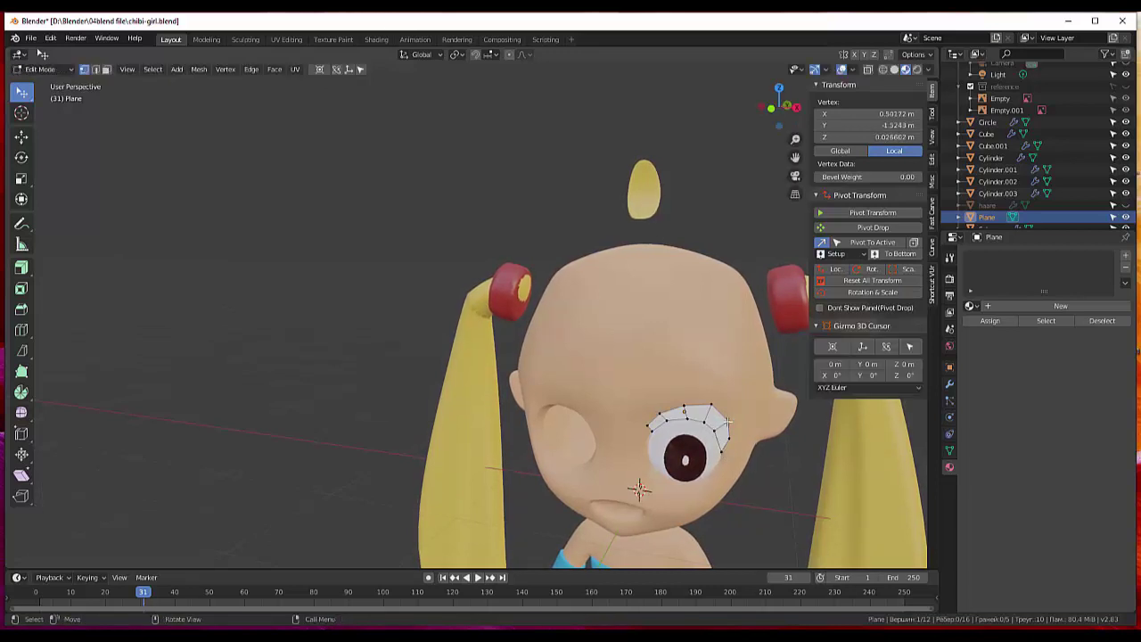
{"action": "key", "text": "g"}
{"action": "left_click", "coordinate": [711, 403]}
{"action": "left_click", "coordinate": [711, 406]}
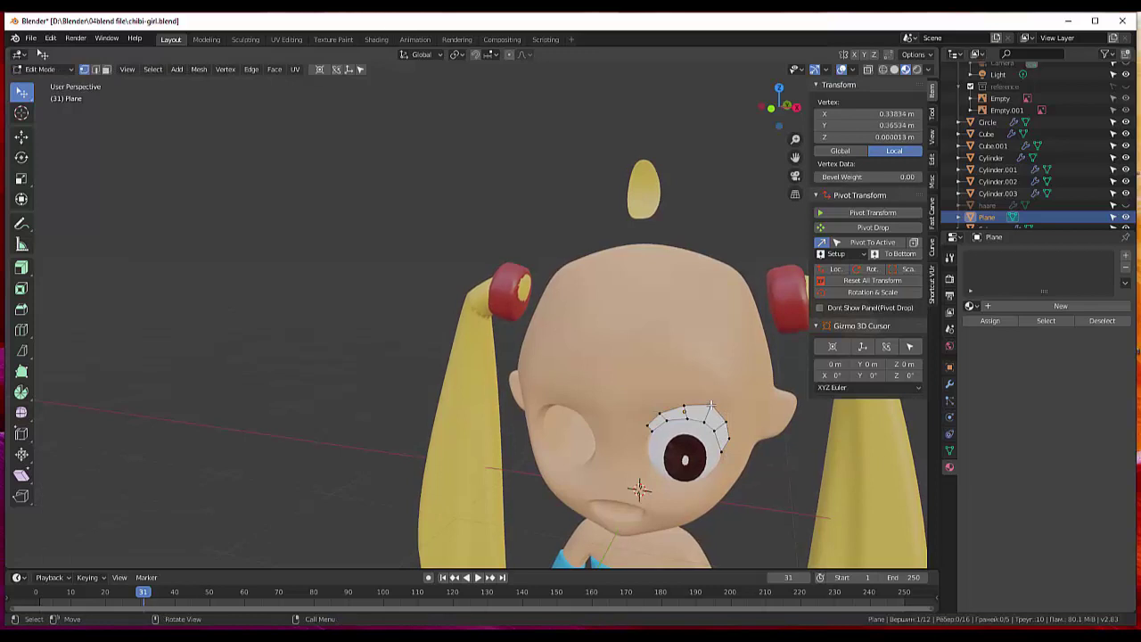
{"action": "key", "text": "g"}
{"action": "left_click", "coordinate": [701, 410]}
Reposition the upper-left and left eye-ring vertices to follow the eye's left rim.
{"action": "left_click", "coordinate": [683, 409]}
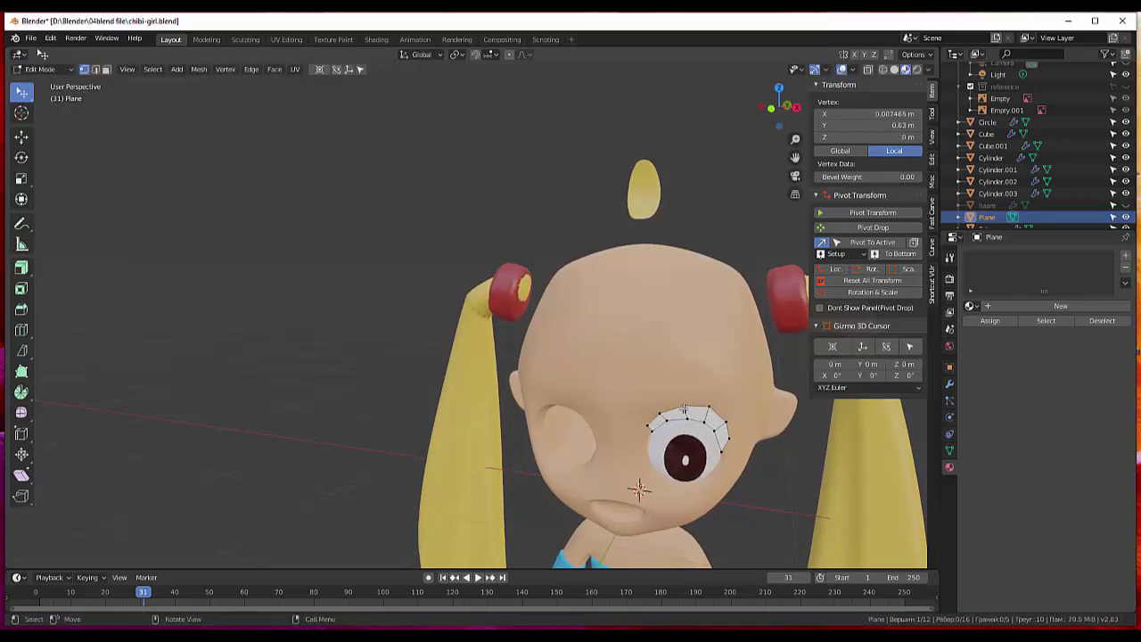
{"action": "key", "text": "g"}
{"action": "left_click", "coordinate": [662, 415]}
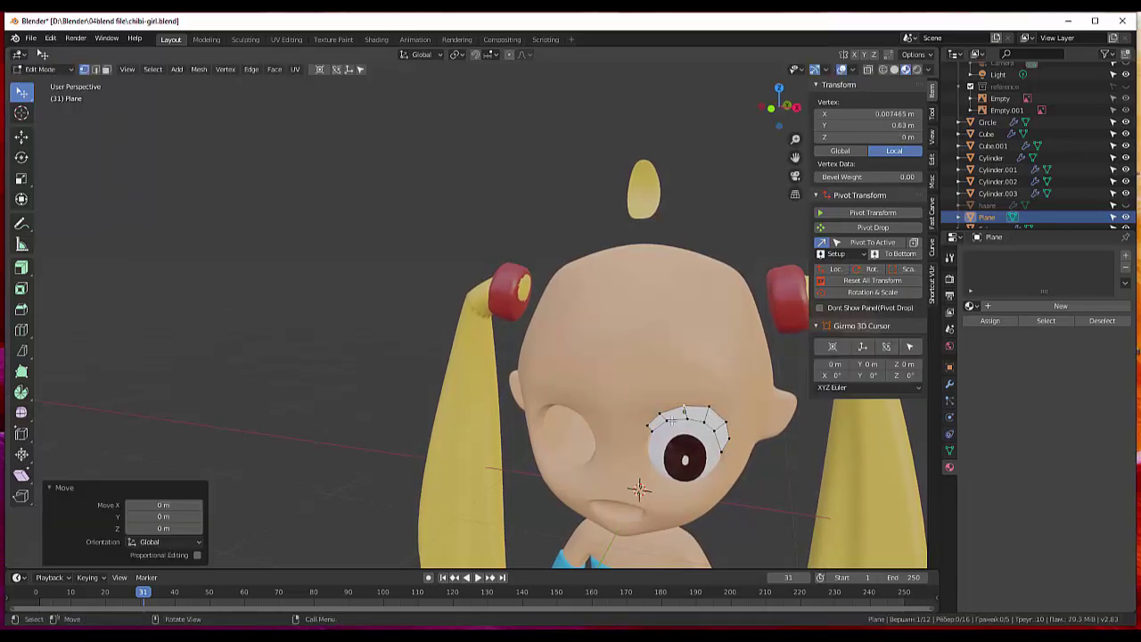
{"action": "left_click", "coordinate": [661, 417]}
{"action": "left_click", "coordinate": [660, 417]}
{"action": "key", "text": "g"}
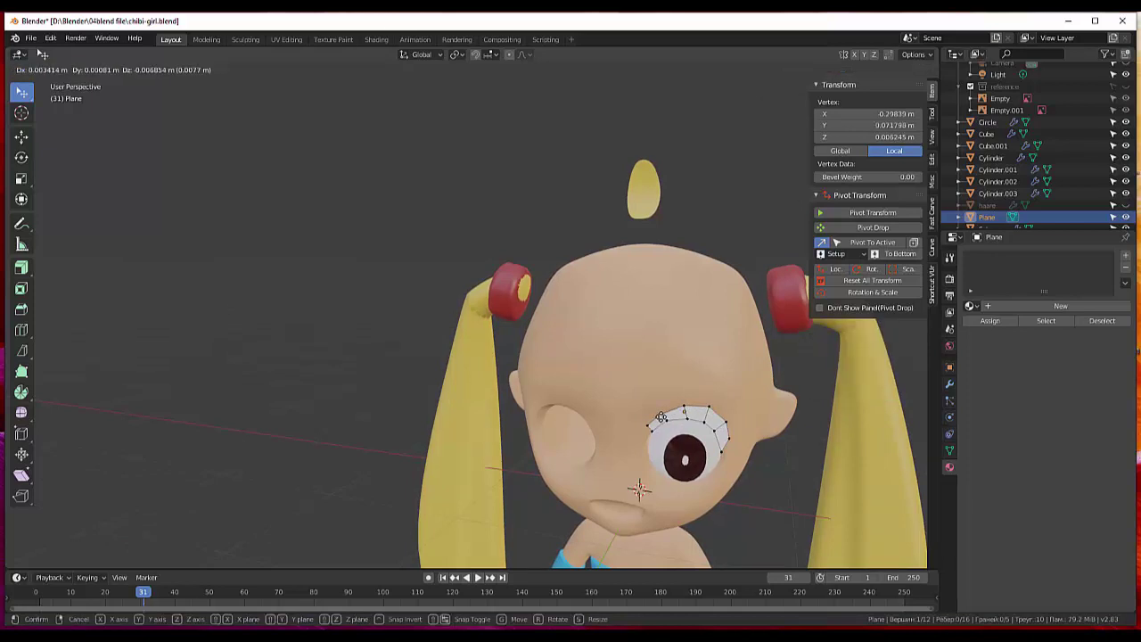
{"action": "left_click", "coordinate": [662, 416]}
{"action": "left_click", "coordinate": [652, 426]}
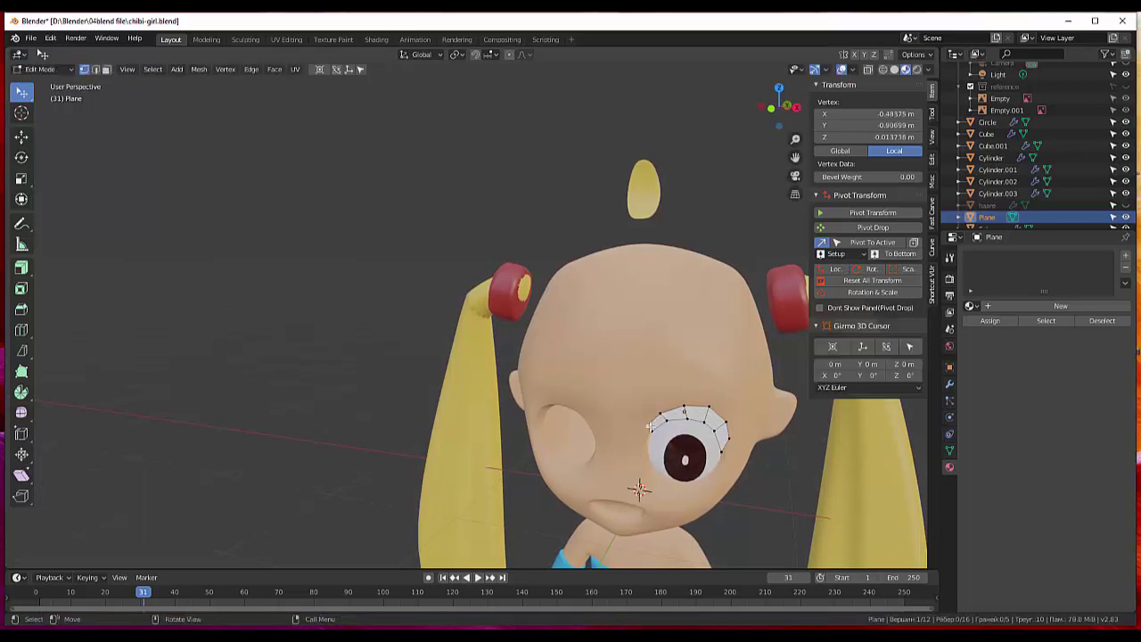
{"action": "key", "text": "g"}
{"action": "left_click", "coordinate": [680, 431]}
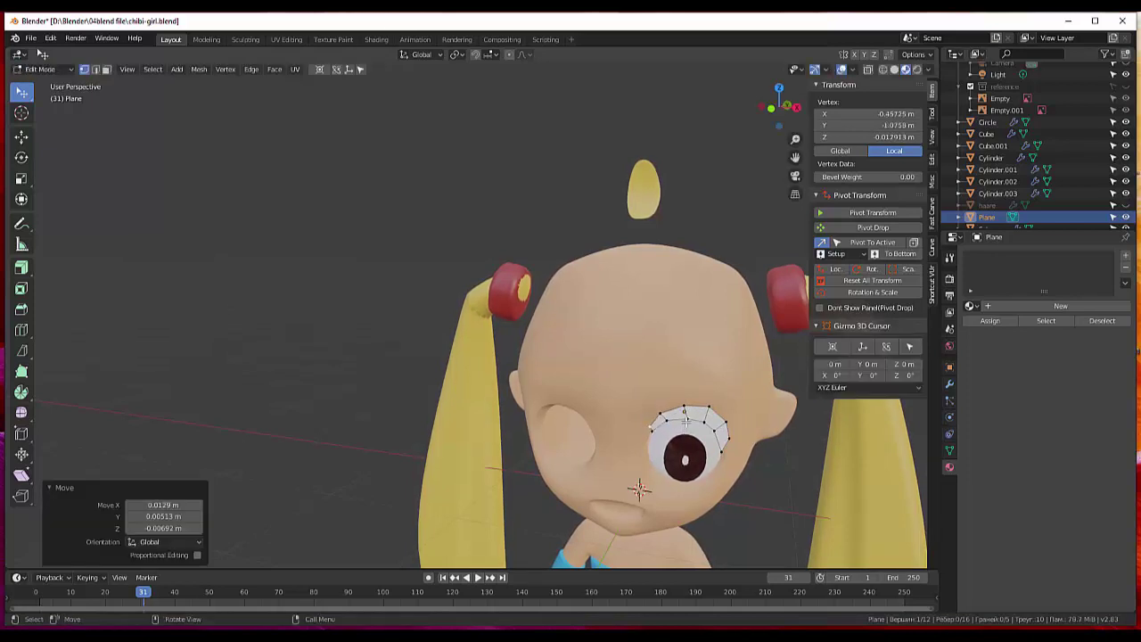
{"action": "left_click", "coordinate": [685, 420]}
{"action": "key", "text": "g"}
{"action": "left_click", "coordinate": [686, 419]}
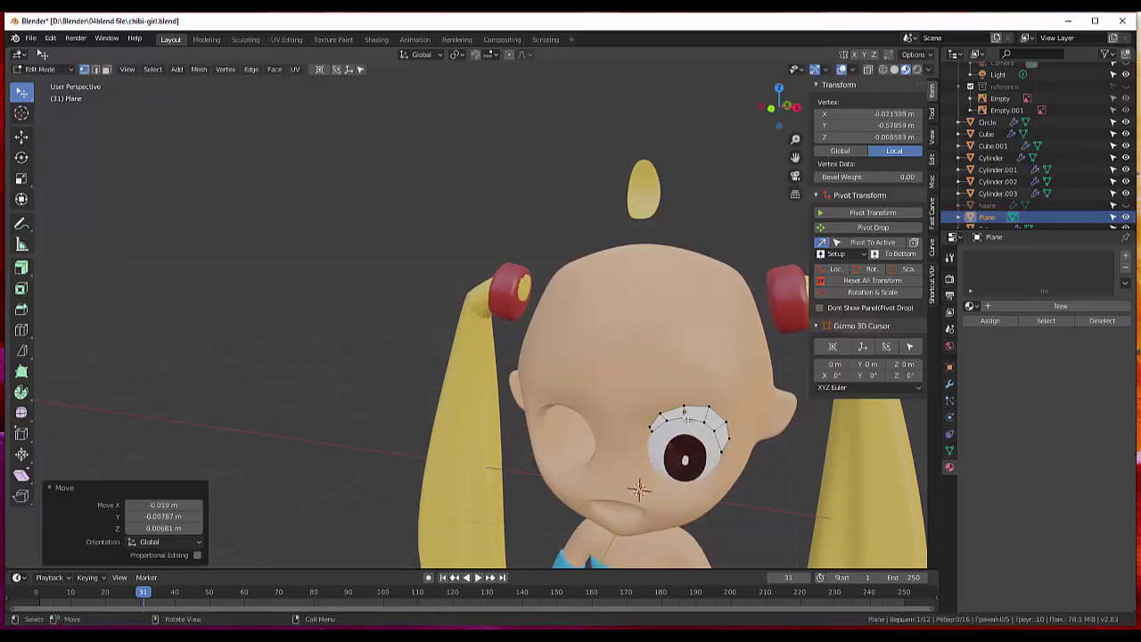
Pull the right-side and top ring vertices in to hug the eye's right edge.
{"action": "left_click", "coordinate": [703, 423]}
{"action": "key", "text": "g"}
{"action": "left_click", "coordinate": [703, 420]}
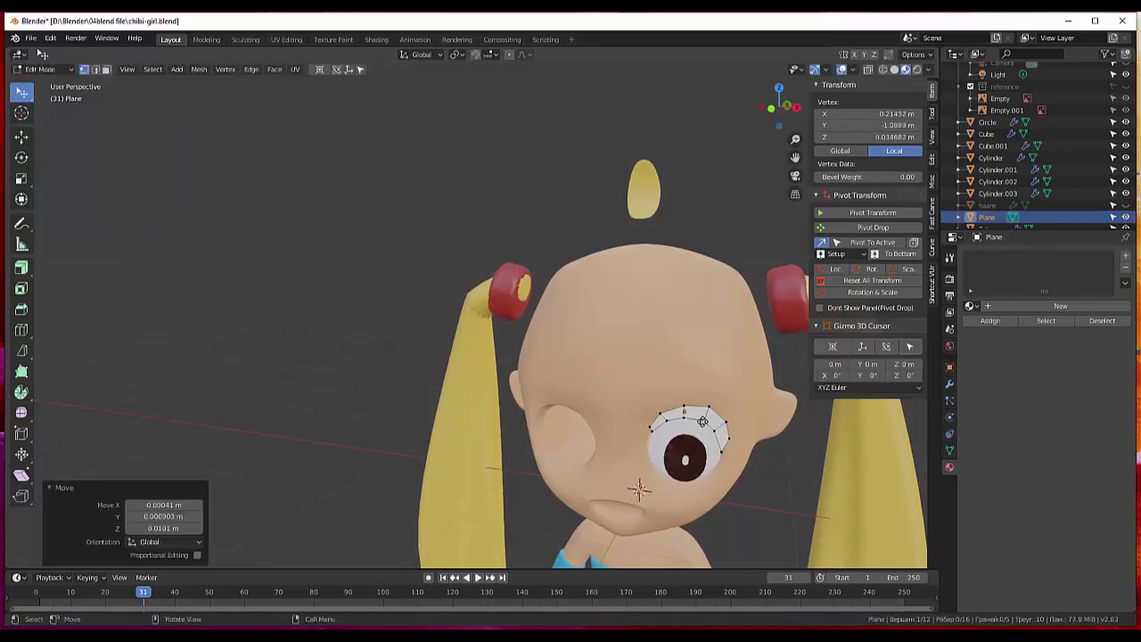
{"action": "left_click", "coordinate": [716, 432]}
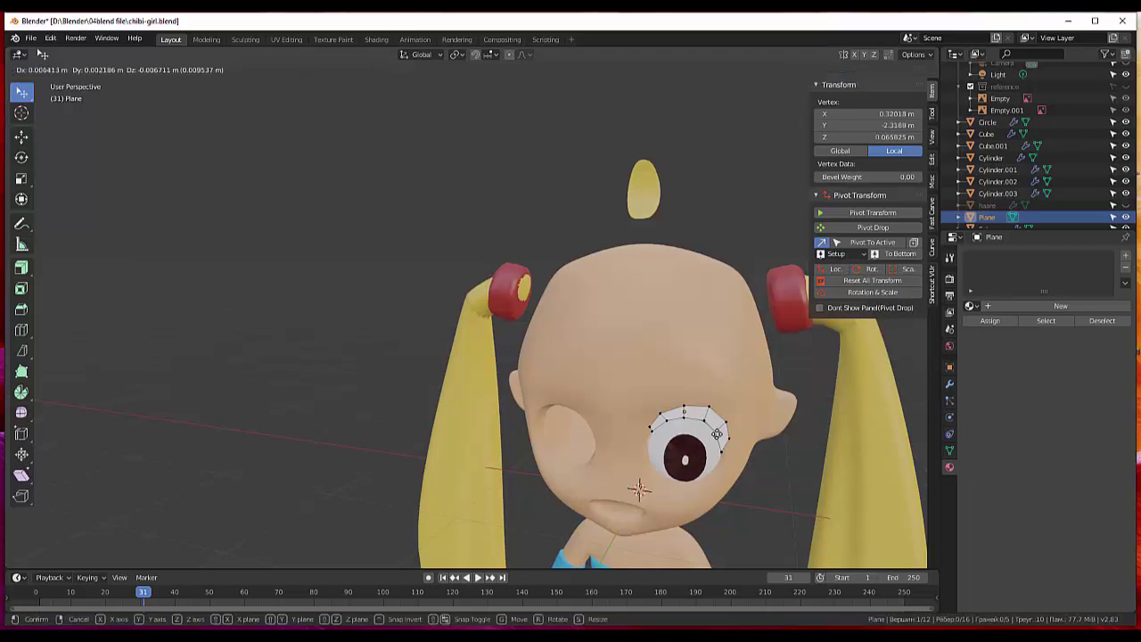
{"action": "key", "text": "g"}
{"action": "left_click", "coordinate": [718, 436]}
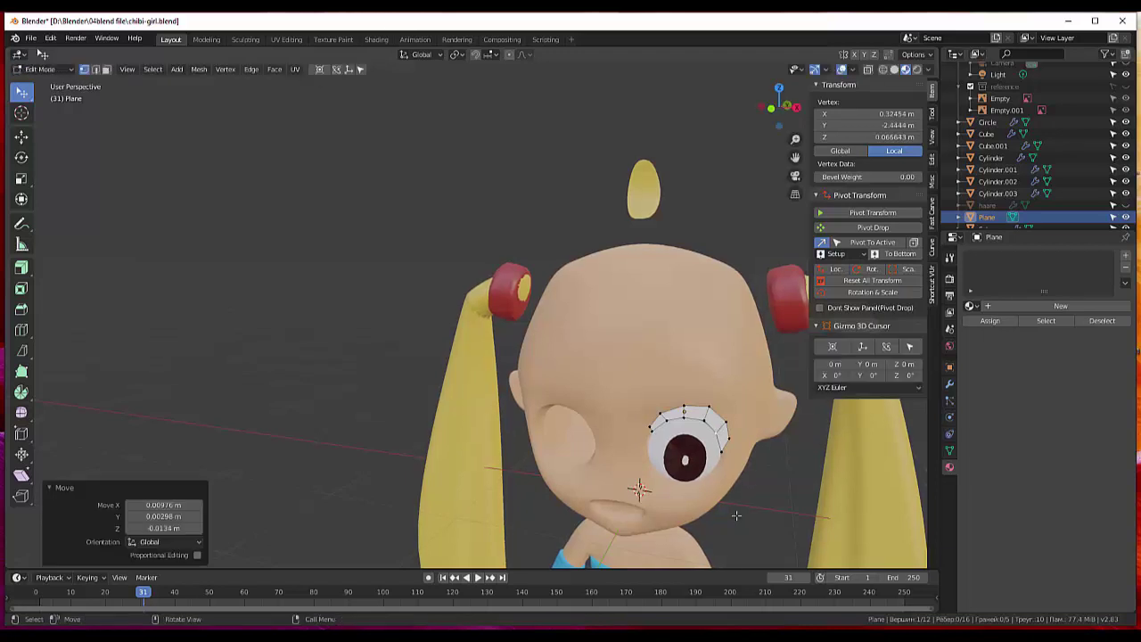
{"action": "left_click", "coordinate": [730, 440]}
{"action": "key", "text": "g"}
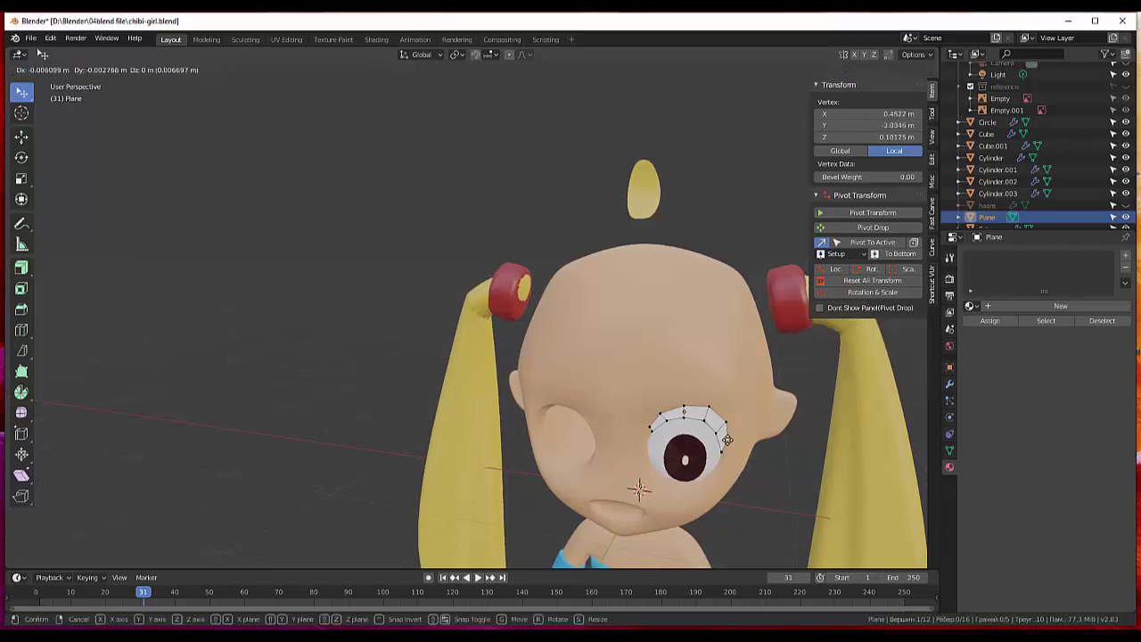
{"action": "left_click", "coordinate": [730, 428]}
{"action": "left_click", "coordinate": [727, 425]}
{"action": "key", "text": "g"}
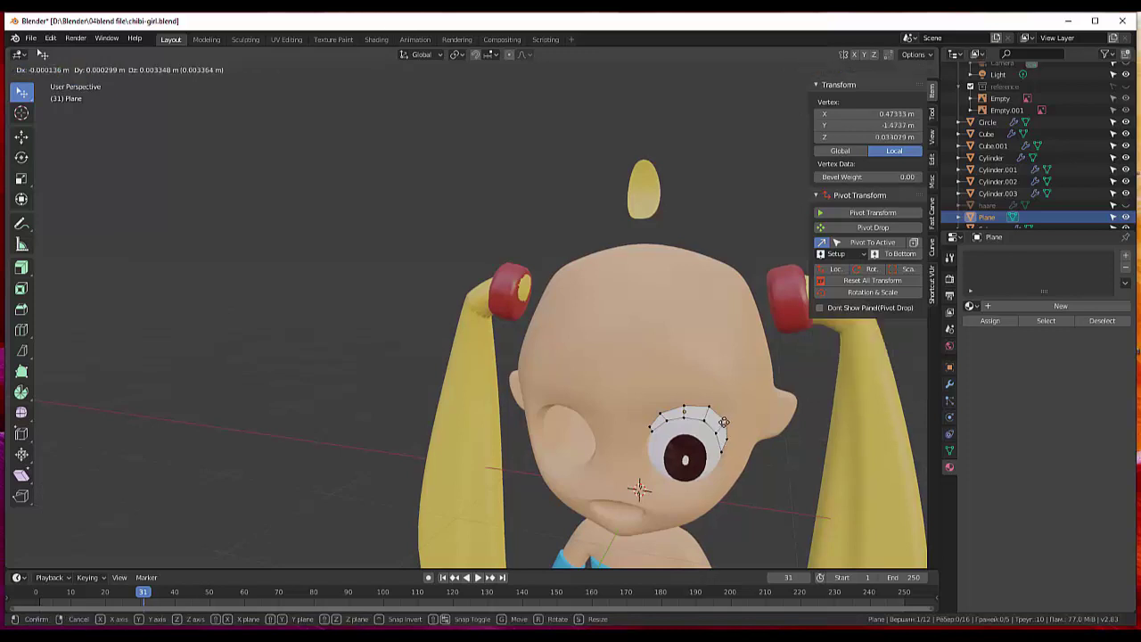
{"action": "left_click", "coordinate": [726, 427]}
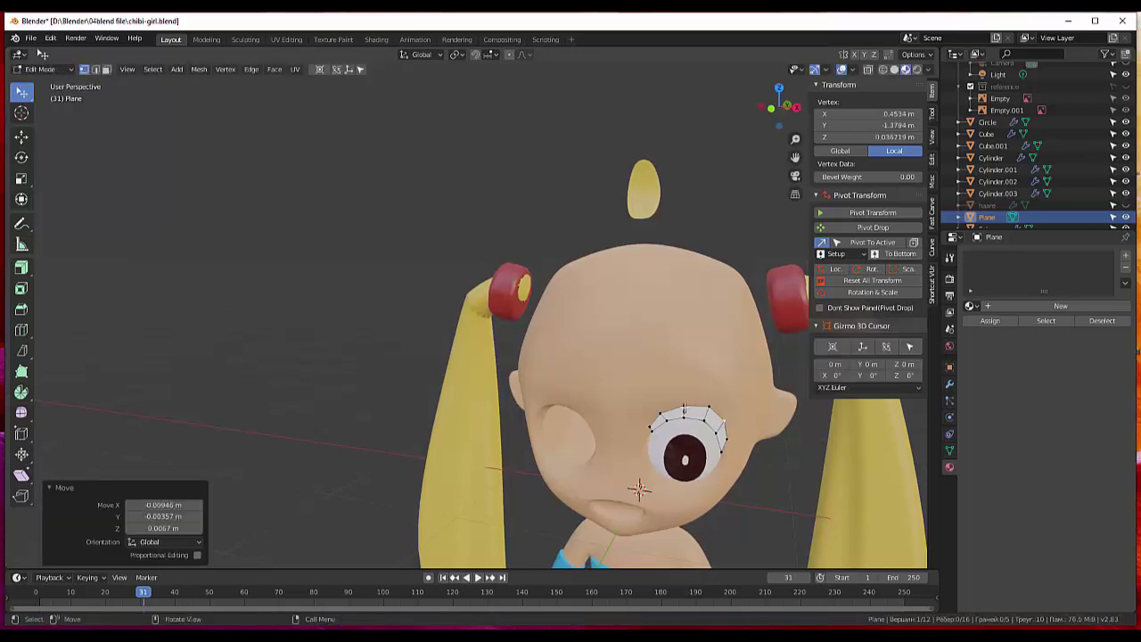
{"action": "left_click", "coordinate": [684, 409]}
{"action": "key", "text": "g"}
{"action": "left_click", "coordinate": [684, 409]}
In side view, push the first lash-strip vertices back onto the eye's curve.
{"action": "mouse_move", "coordinate": [683, 409]}
{"action": "middle_mouse_down"}
{"action": "mouse_move", "coordinate": [707, 414]}
{"action": "mouse_move", "coordinate": [604, 350]}
{"action": "mouse_move", "coordinate": [629, 455]}
{"action": "mouse_move", "coordinate": [677, 480]}
{"action": "middle_mouse_up"}
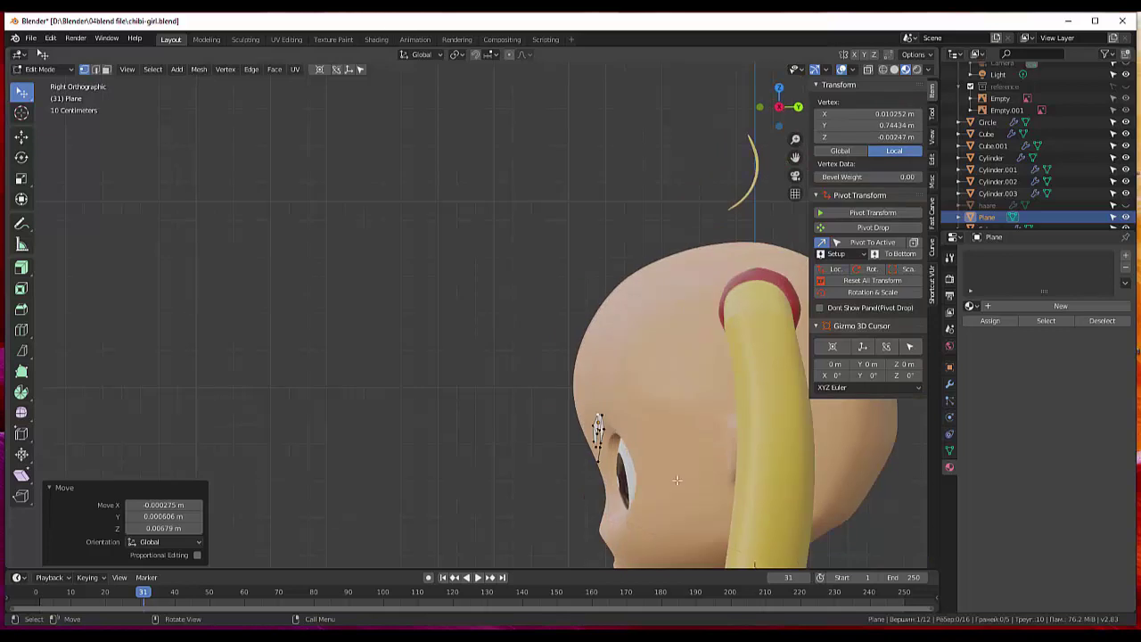
{"action": "left_click", "coordinate": [598, 460]}
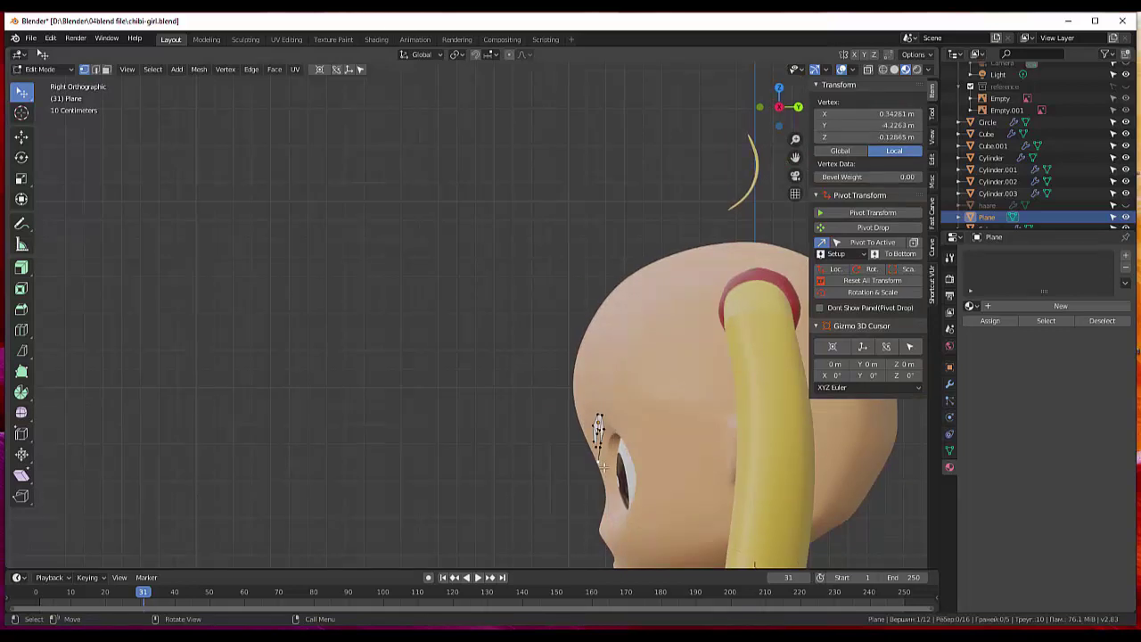
{"action": "key", "text": "g"}
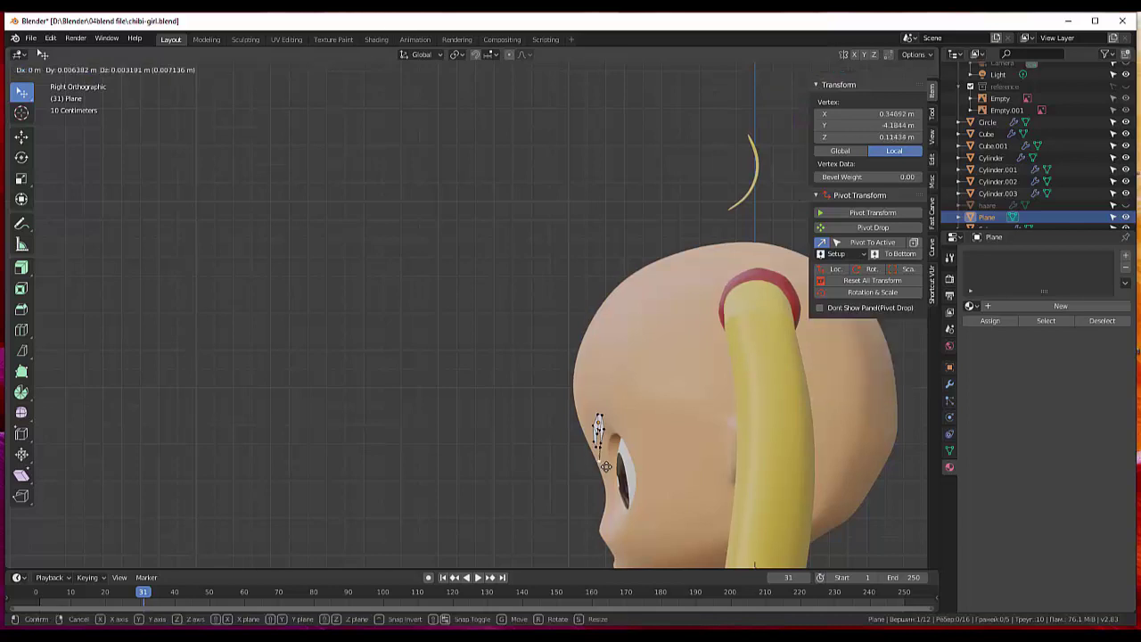
{"action": "left_click", "coordinate": [638, 460]}
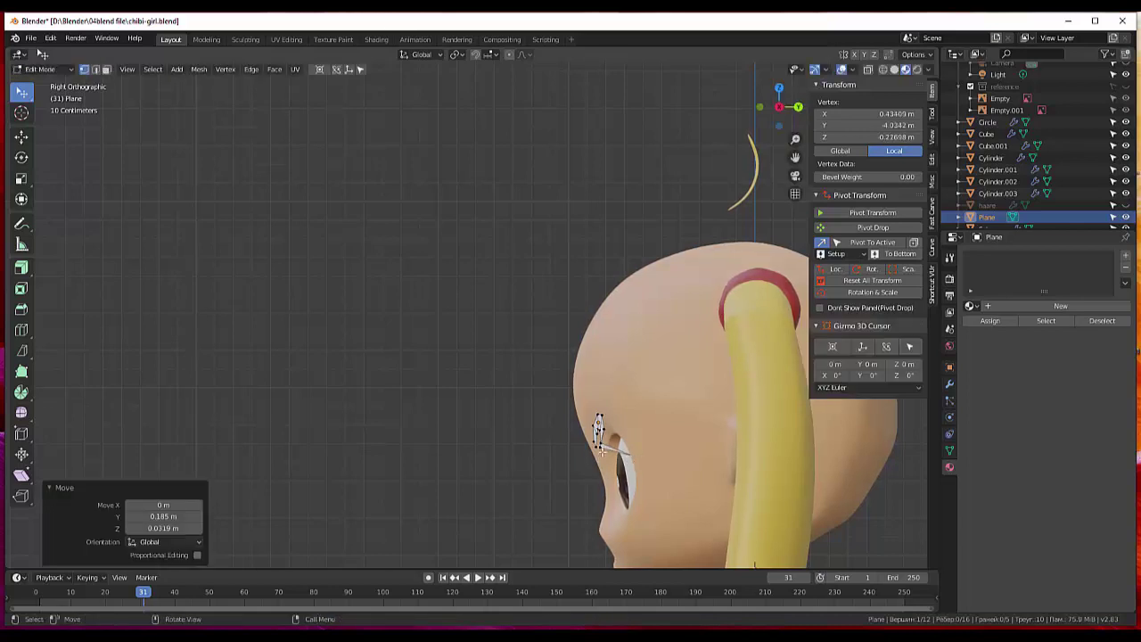
{"action": "left_click", "coordinate": [600, 430]}
{"action": "key", "text": "g"}
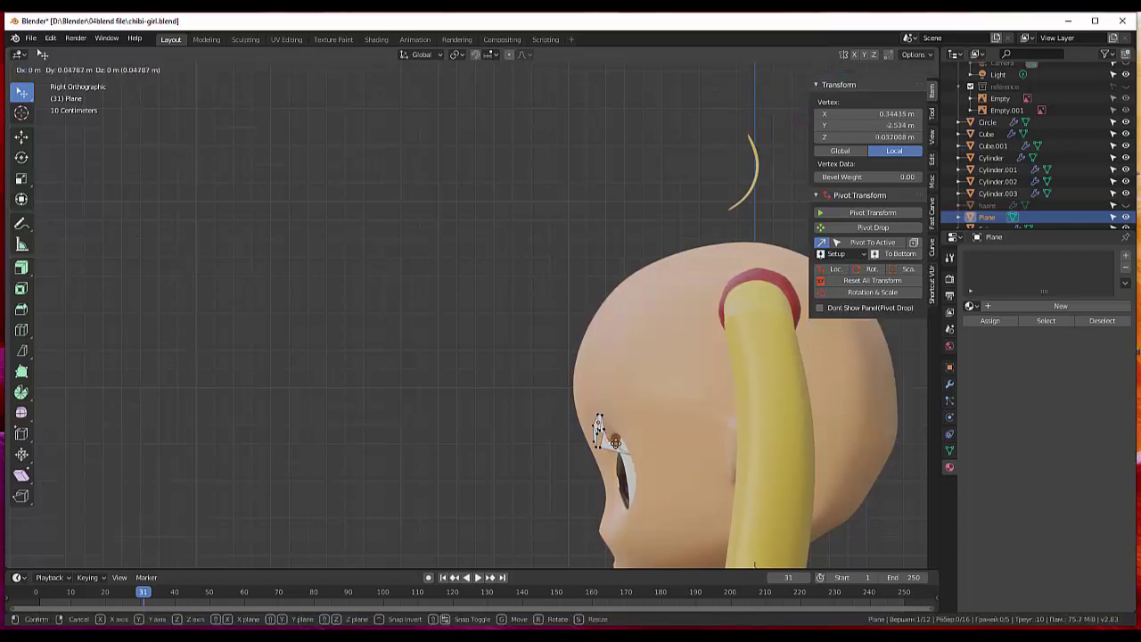
{"action": "left_click", "coordinate": [615, 443]}
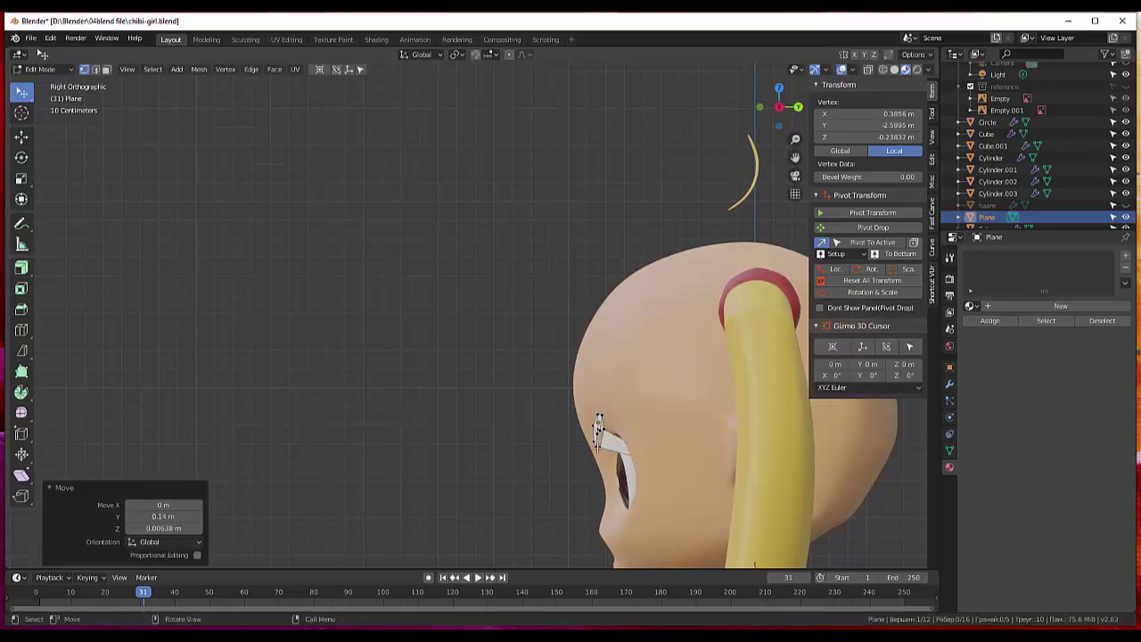
{"action": "left_click", "coordinate": [601, 430]}
{"action": "key", "text": "g"}
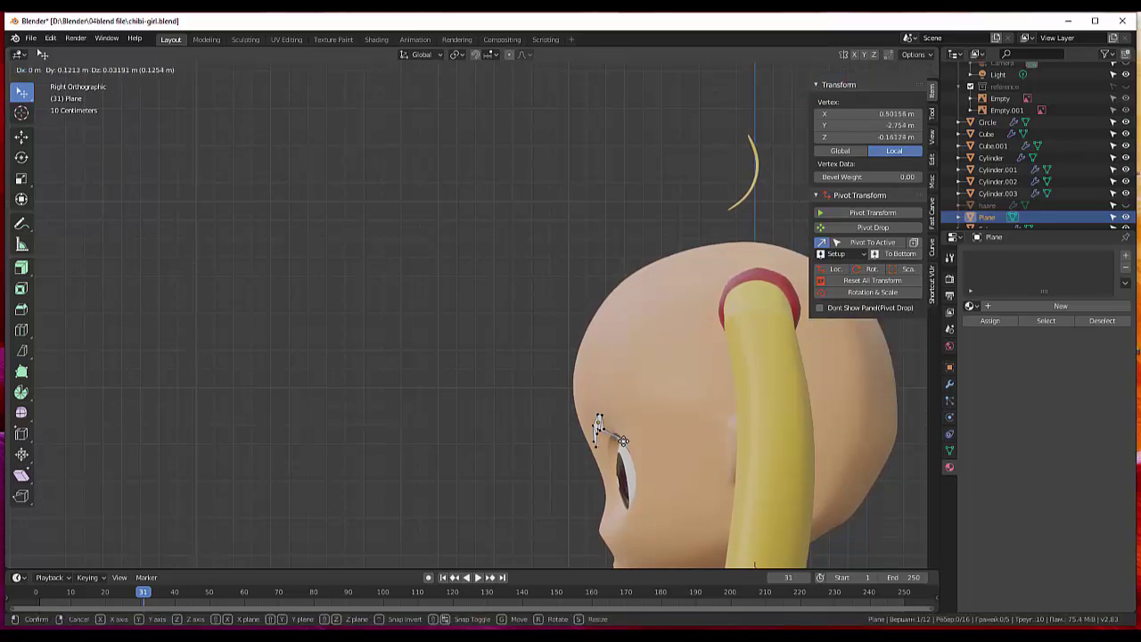
{"action": "left_click", "coordinate": [625, 440]}
{"action": "left_click", "coordinate": [601, 428]}
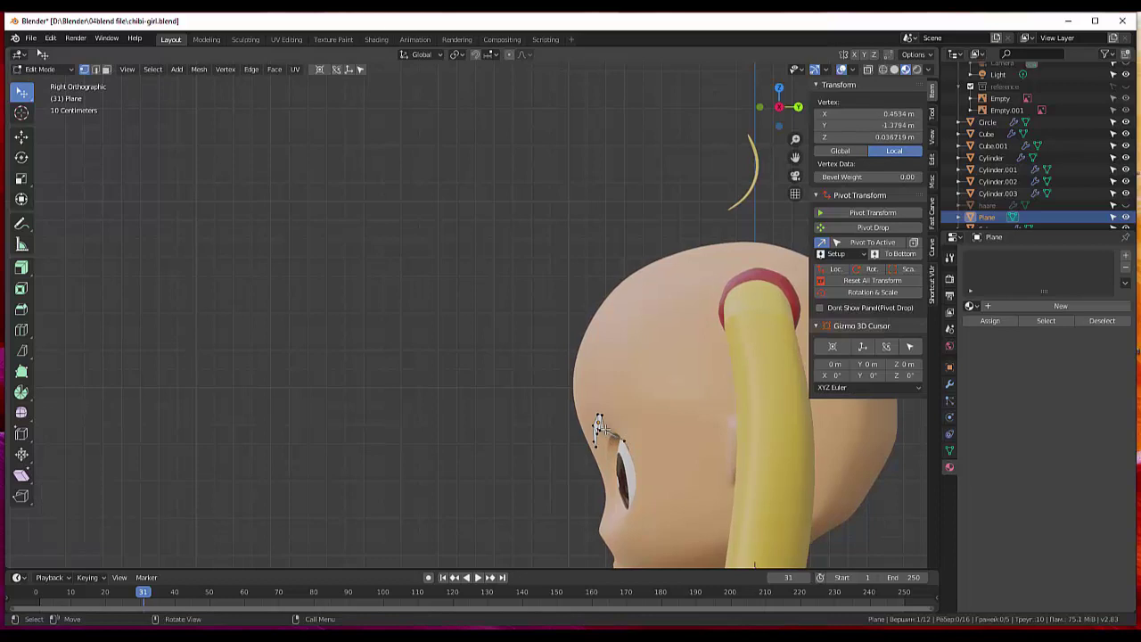
{"action": "key", "text": "g"}
{"action": "left_click", "coordinate": [617, 427]}
Move the middle lash-strip vertices so they lie along the eye's surface.
{"action": "left_click", "coordinate": [603, 426]}
{"action": "key", "text": "g"}
{"action": "left_click", "coordinate": [607, 430]}
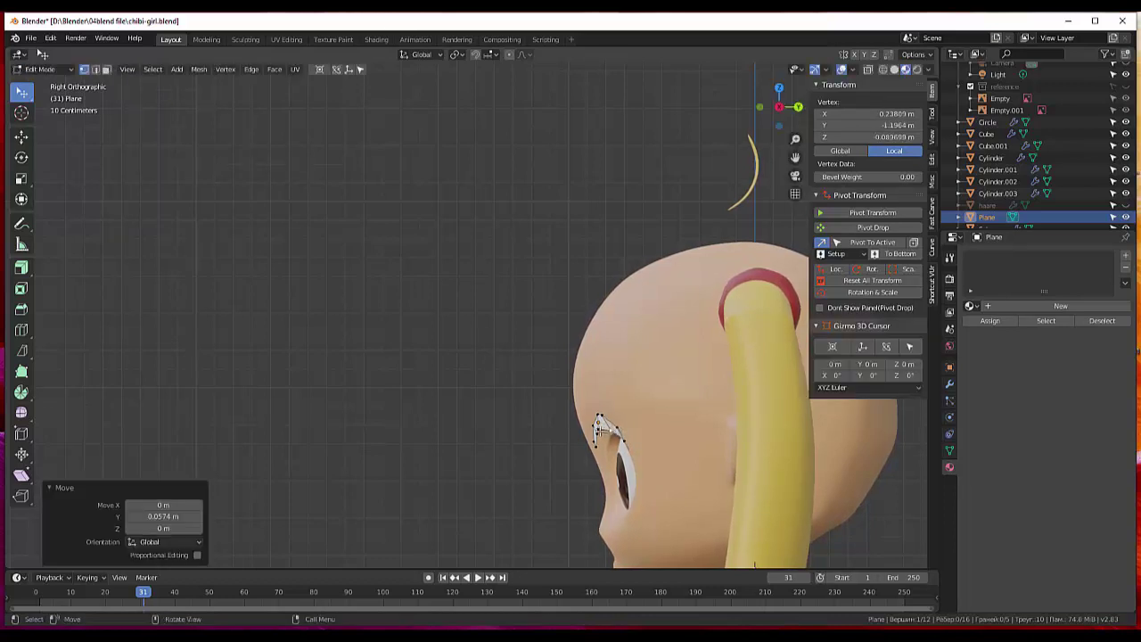
{"action": "left_click", "coordinate": [604, 429]}
{"action": "key", "text": "g"}
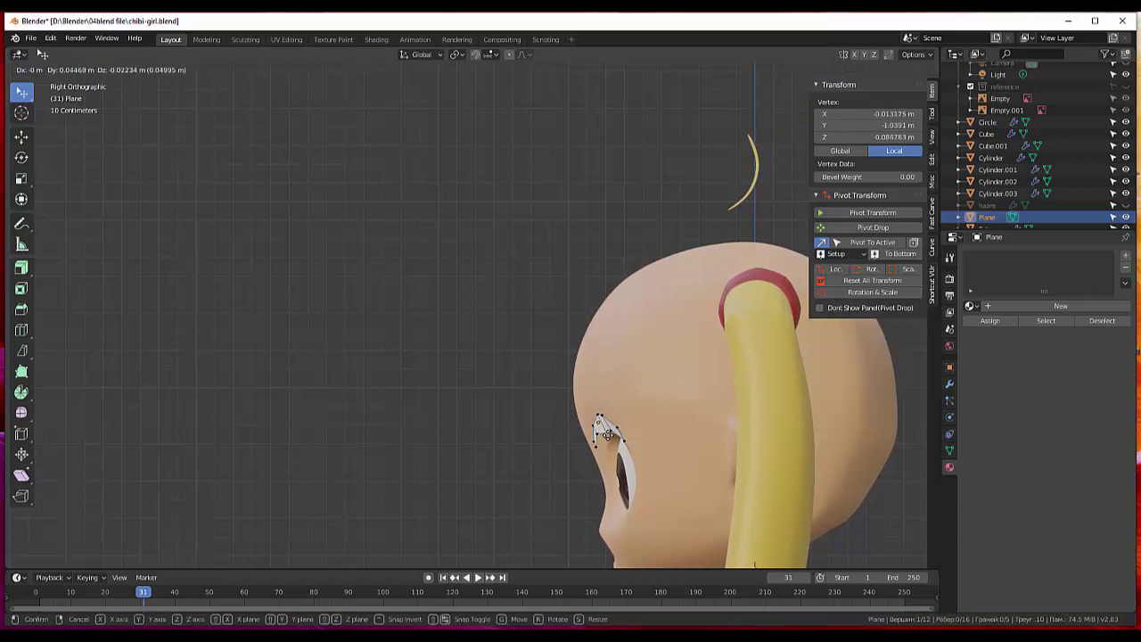
{"action": "left_click", "coordinate": [607, 434]}
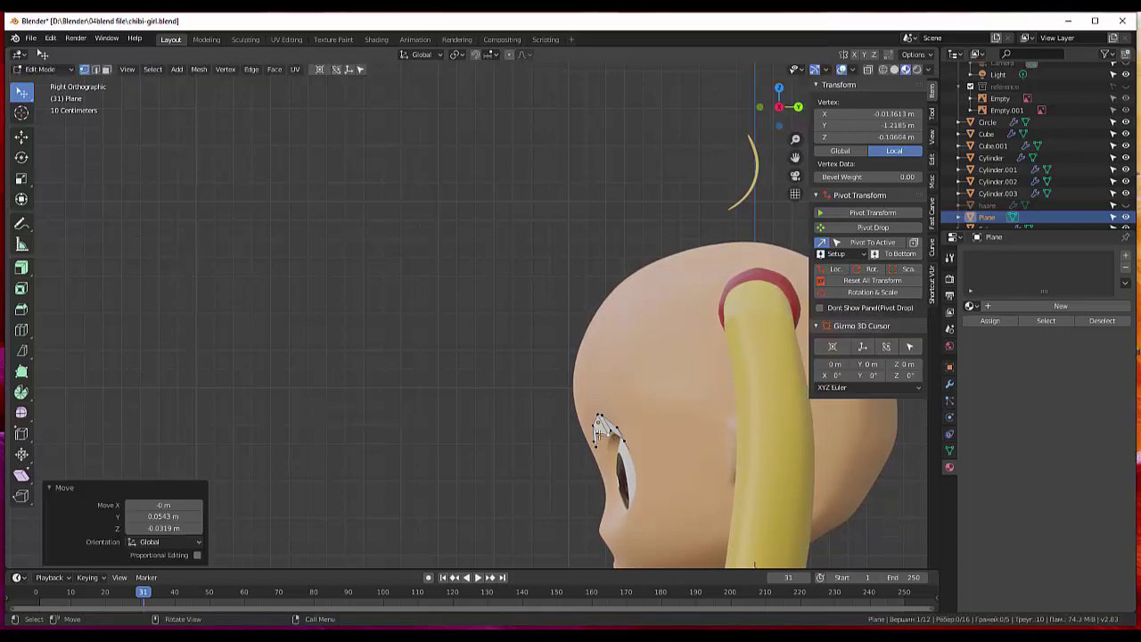
{"action": "left_click", "coordinate": [602, 430]}
{"action": "key", "text": "g"}
{"action": "left_click", "coordinate": [606, 443]}
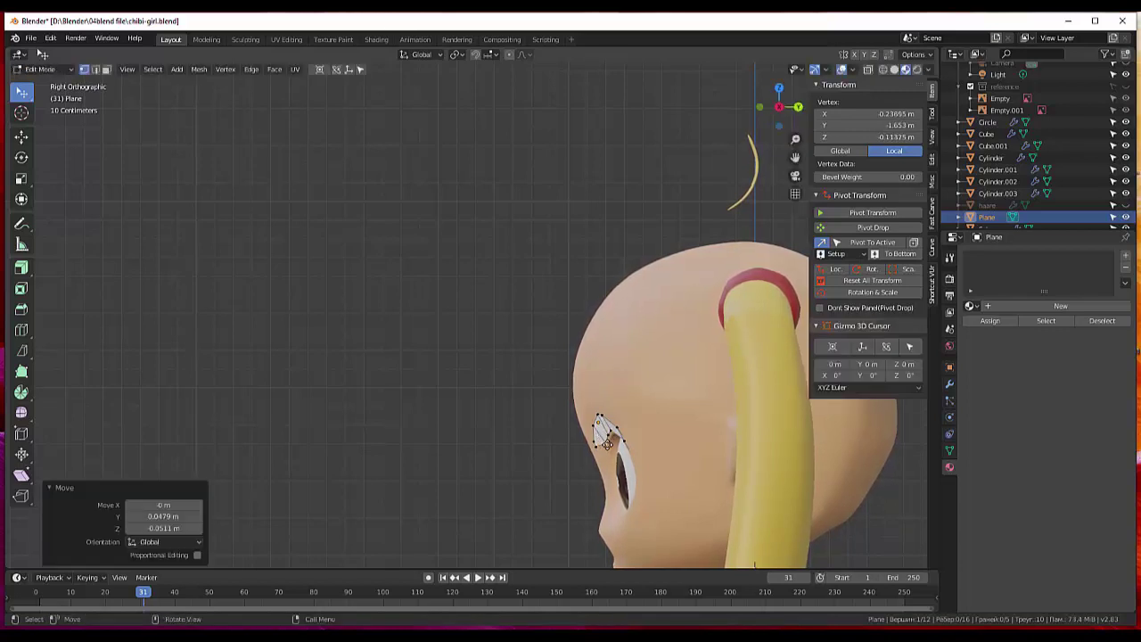
{"action": "left_click", "coordinate": [606, 441]}
{"action": "key", "text": "g"}
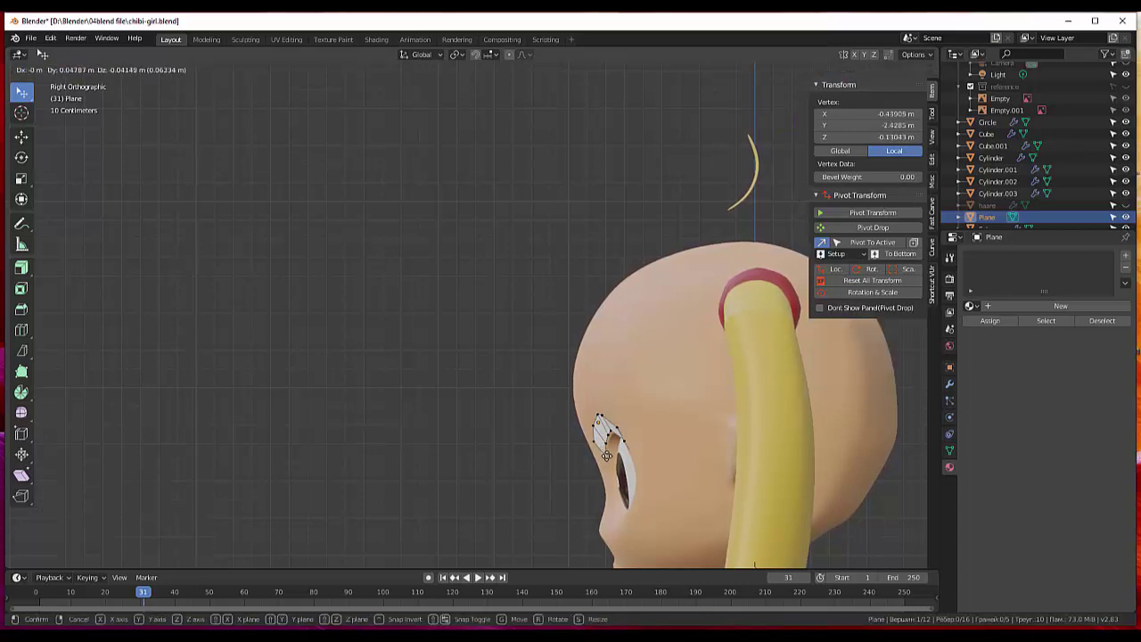
{"action": "left_click", "coordinate": [607, 453]}
Adjust the remaining upper lash-strip vertices to sit along the eye's edge.
{"action": "left_click", "coordinate": [596, 439]}
{"action": "key", "text": "g"}
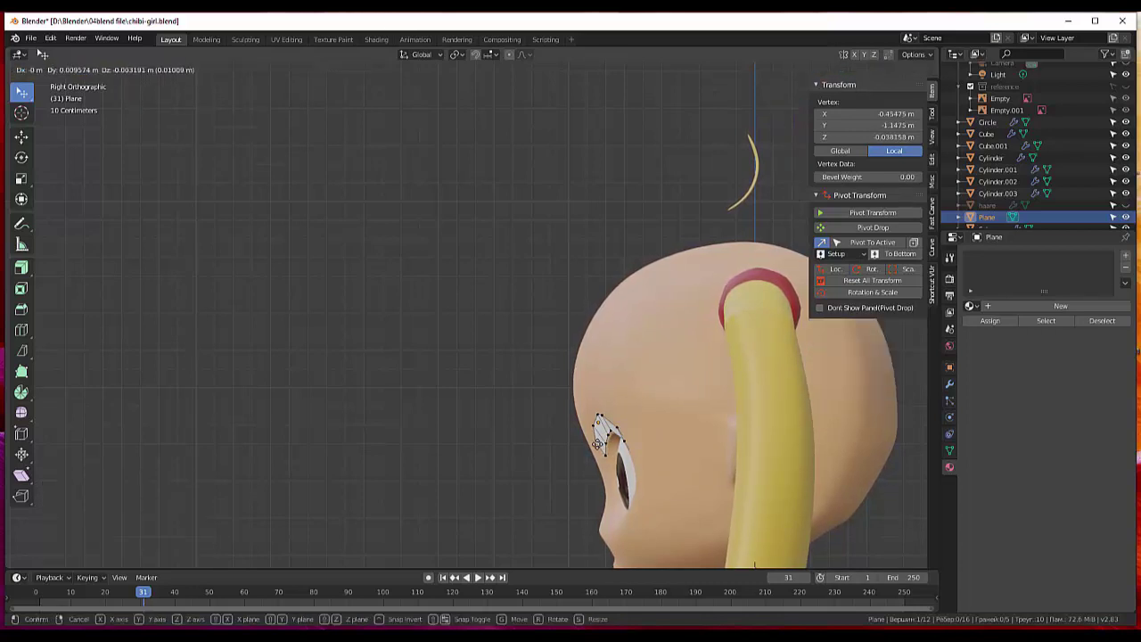
{"action": "left_click", "coordinate": [595, 433]}
{"action": "left_click", "coordinate": [598, 421]}
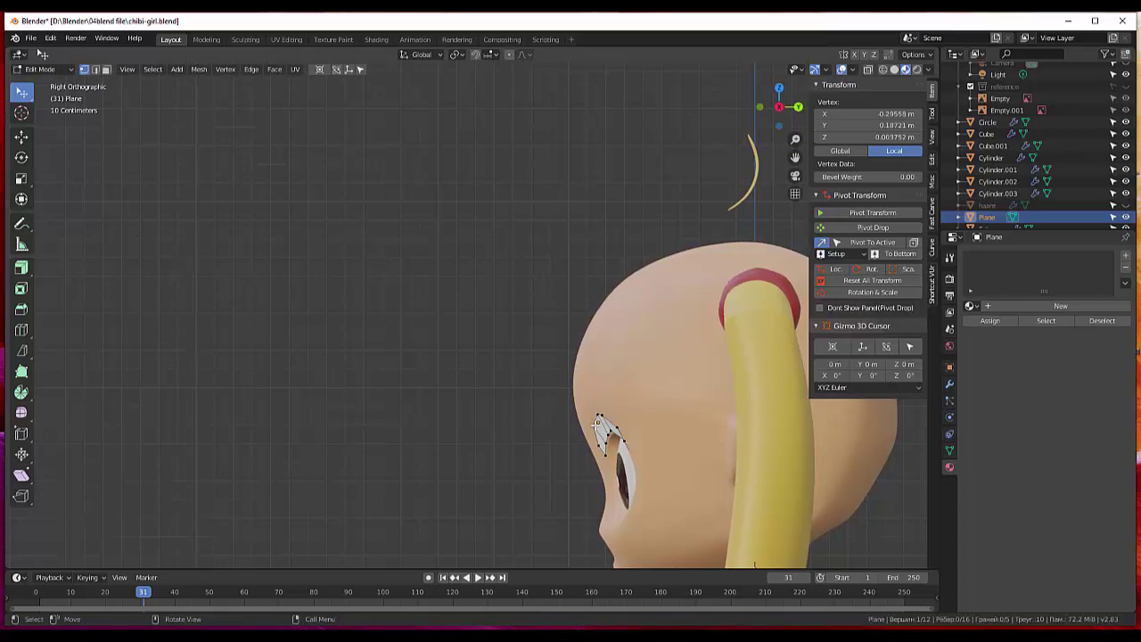
{"action": "key", "text": "g"}
{"action": "left_click", "coordinate": [601, 419]}
{"action": "left_click", "coordinate": [598, 415]}
{"action": "key", "text": "g"}
{"action": "left_click", "coordinate": [601, 417]}
{"action": "left_click", "coordinate": [604, 421]}
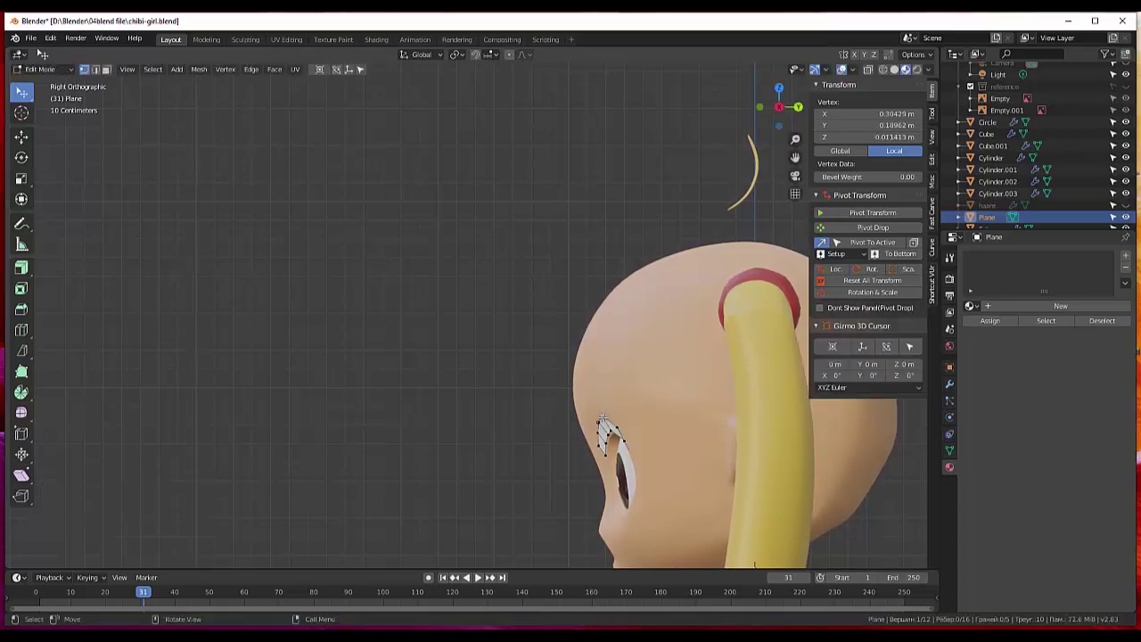
{"action": "key", "text": "g"}
{"action": "left_click", "coordinate": [627, 417]}
From the front, move four lash-strip vertices closer to the eye.
{"action": "mouse_move", "coordinate": [627, 417]}
{"action": "middle_mouse_down"}
{"action": "mouse_move", "coordinate": [704, 345]}
{"action": "mouse_move", "coordinate": [625, 328]}
{"action": "middle_mouse_up"}
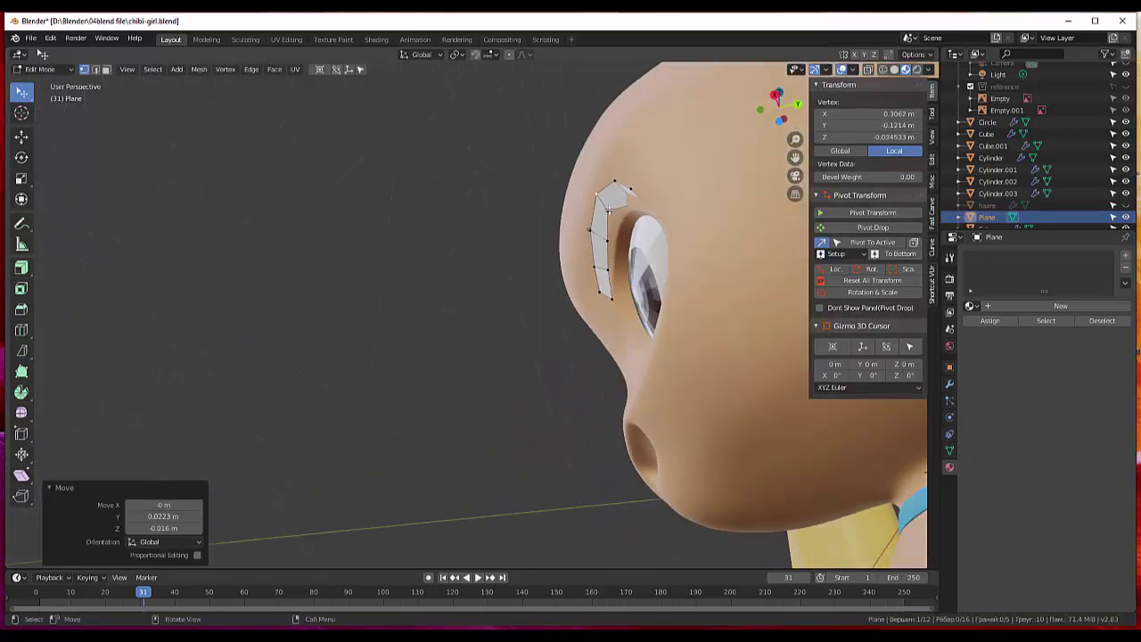
{"action": "left_click", "coordinate": [606, 210]}
{"action": "key", "text": "g"}
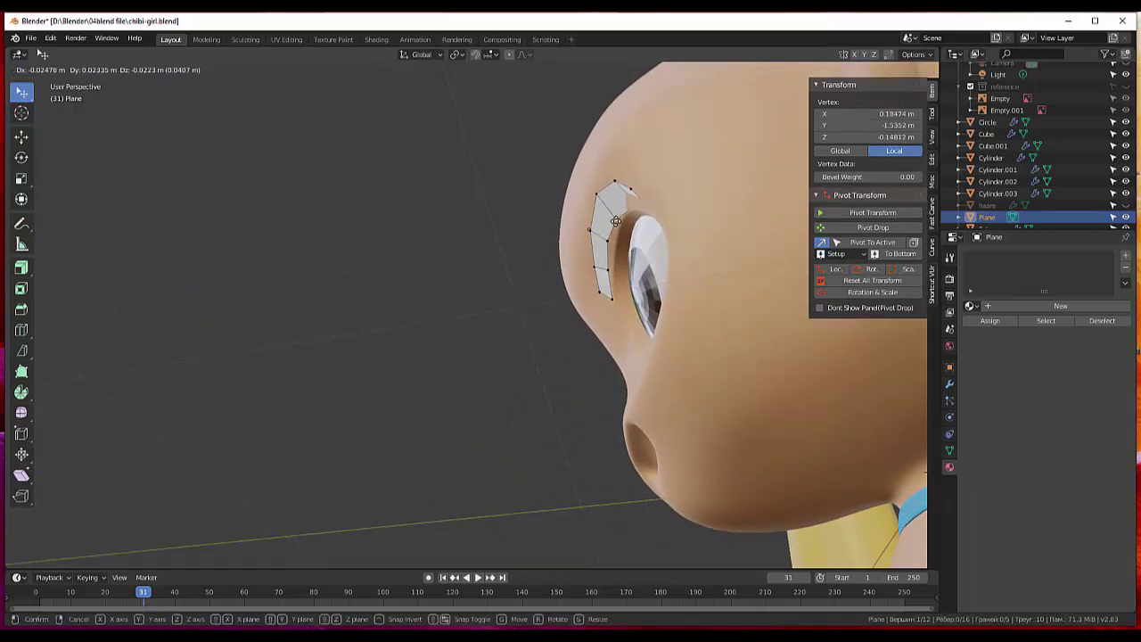
{"action": "left_click", "coordinate": [615, 223]}
{"action": "left_click", "coordinate": [609, 240]}
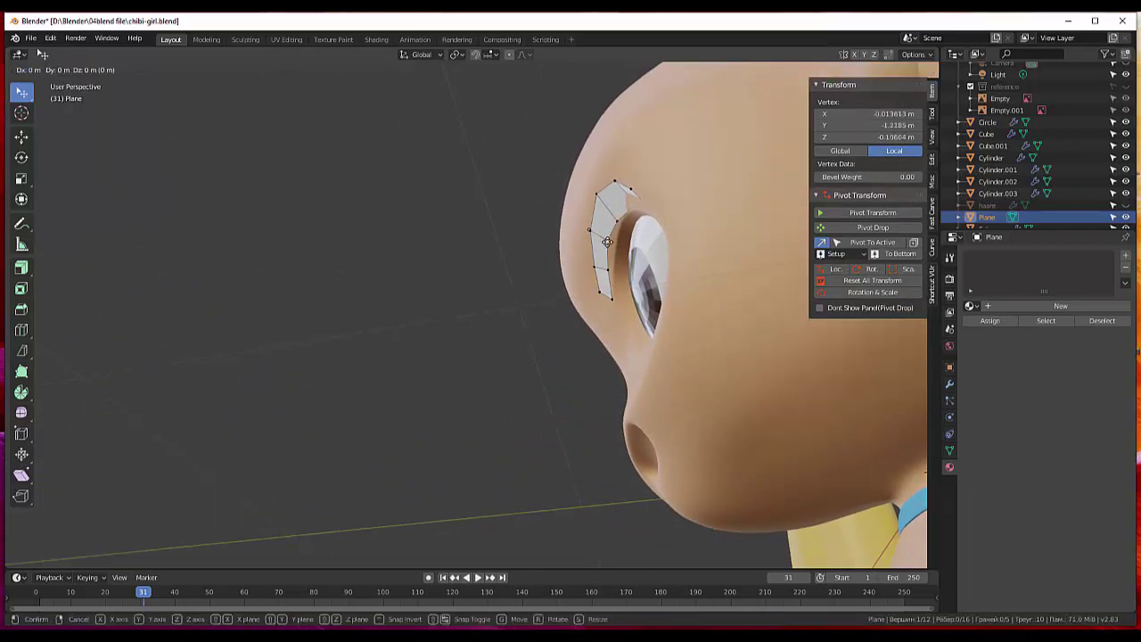
{"action": "key", "text": "g"}
{"action": "left_click", "coordinate": [610, 269]}
{"action": "left_click", "coordinate": [610, 269]}
{"action": "key", "text": "g"}
{"action": "left_click", "coordinate": [611, 271]}
{"action": "left_click", "coordinate": [611, 299]}
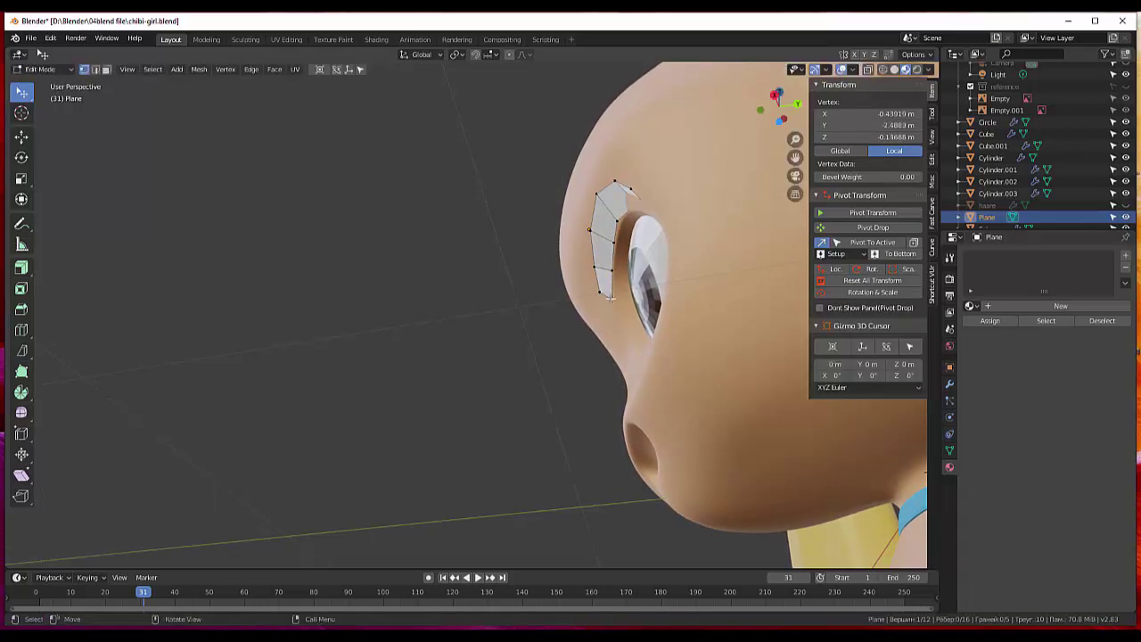
{"action": "key", "text": "g"}
{"action": "left_click", "coordinate": [617, 297]}
From the side, set lash-strip vertices against the head surface and adjust the outer end.
{"action": "mouse_move", "coordinate": [728, 265]}
{"action": "middle_mouse_down"}
{"action": "mouse_move", "coordinate": [712, 292]}
{"action": "mouse_move", "coordinate": [560, 317]}
{"action": "middle_mouse_up"}
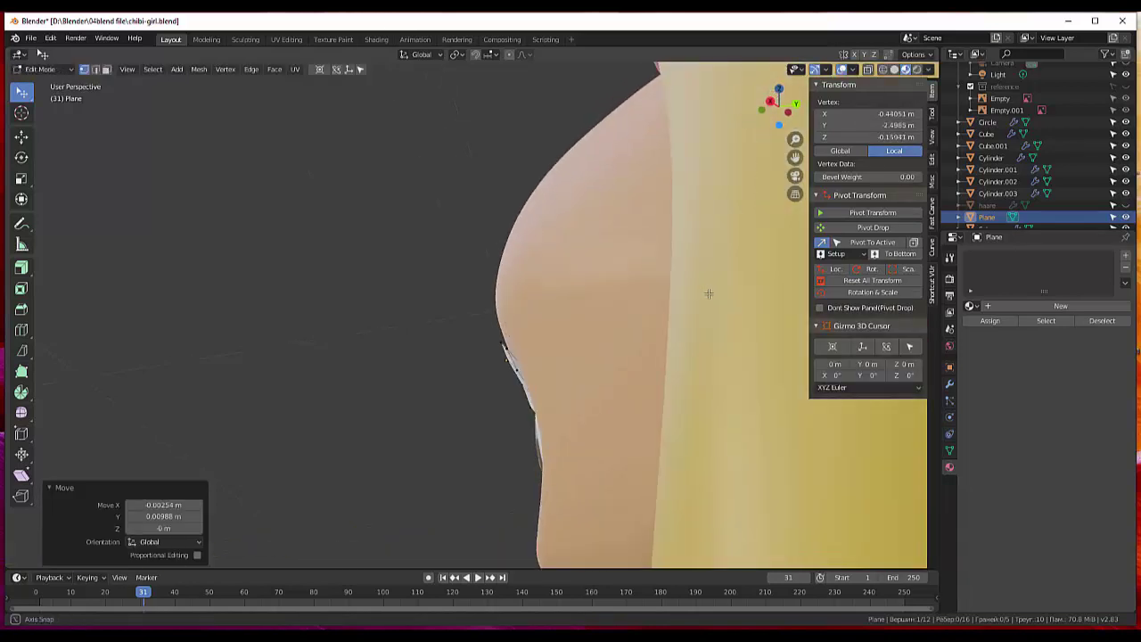
{"action": "left_click", "coordinate": [567, 329]}
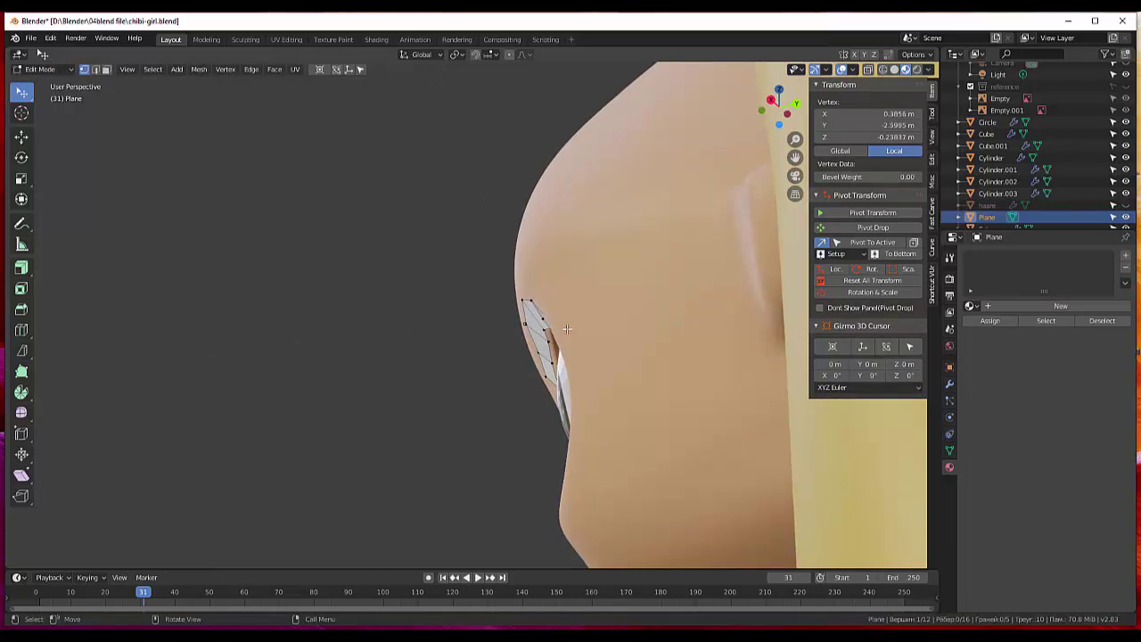
{"action": "key", "text": "g"}
{"action": "left_click", "coordinate": [564, 332]}
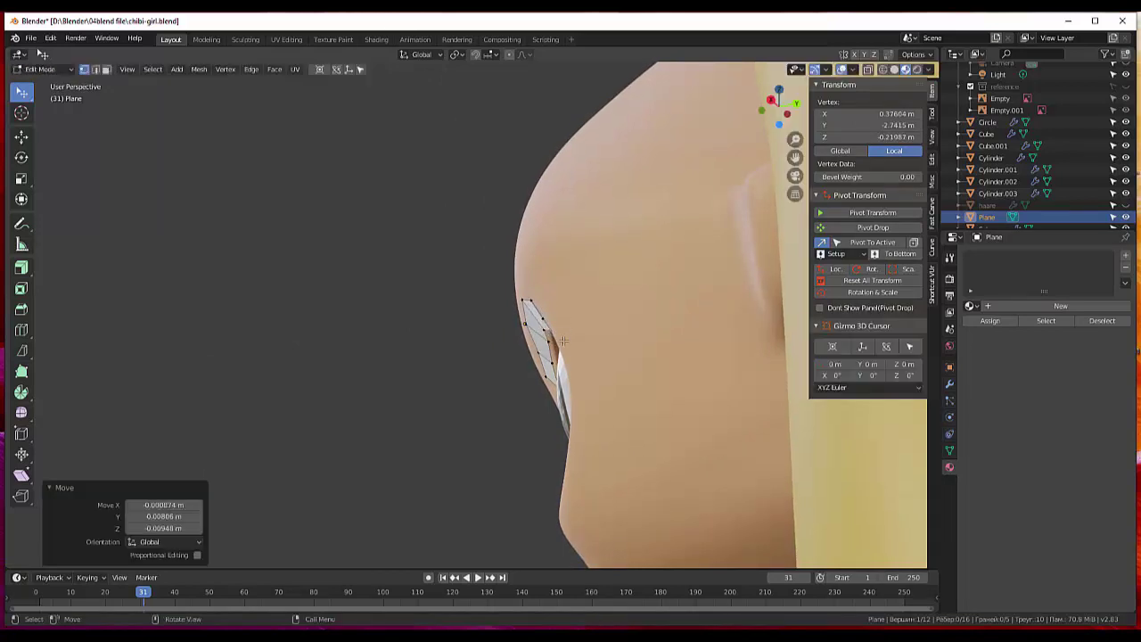
{"action": "left_click", "coordinate": [554, 349]}
{"action": "key", "text": "g"}
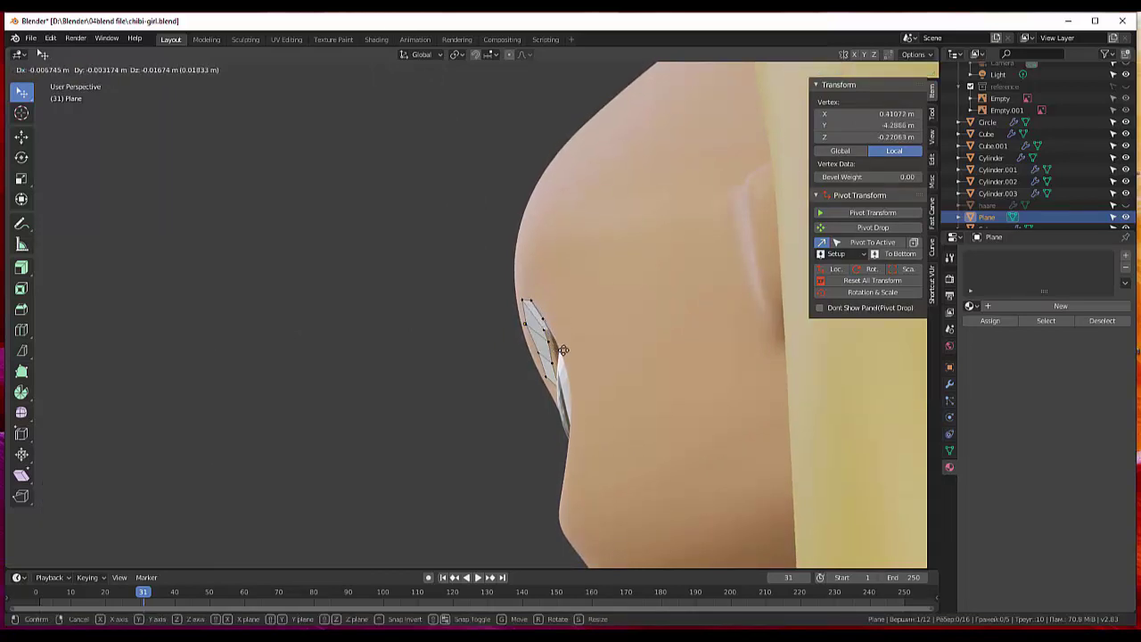
{"action": "left_click", "coordinate": [555, 349]}
{"action": "mouse_move", "coordinate": [555, 349]}
{"action": "middle_mouse_down"}
{"action": "mouse_move", "coordinate": [636, 283]}
{"action": "mouse_move", "coordinate": [703, 329]}
{"action": "middle_mouse_up"}
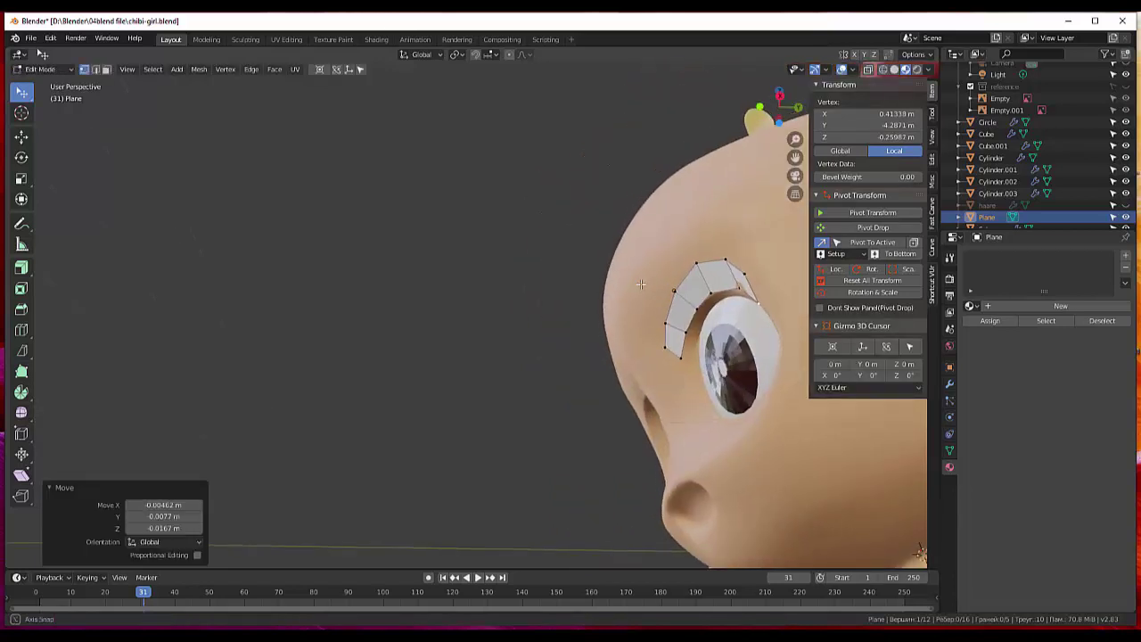
{"action": "left_click", "coordinate": [739, 290]}
{"action": "key", "text": "g"}
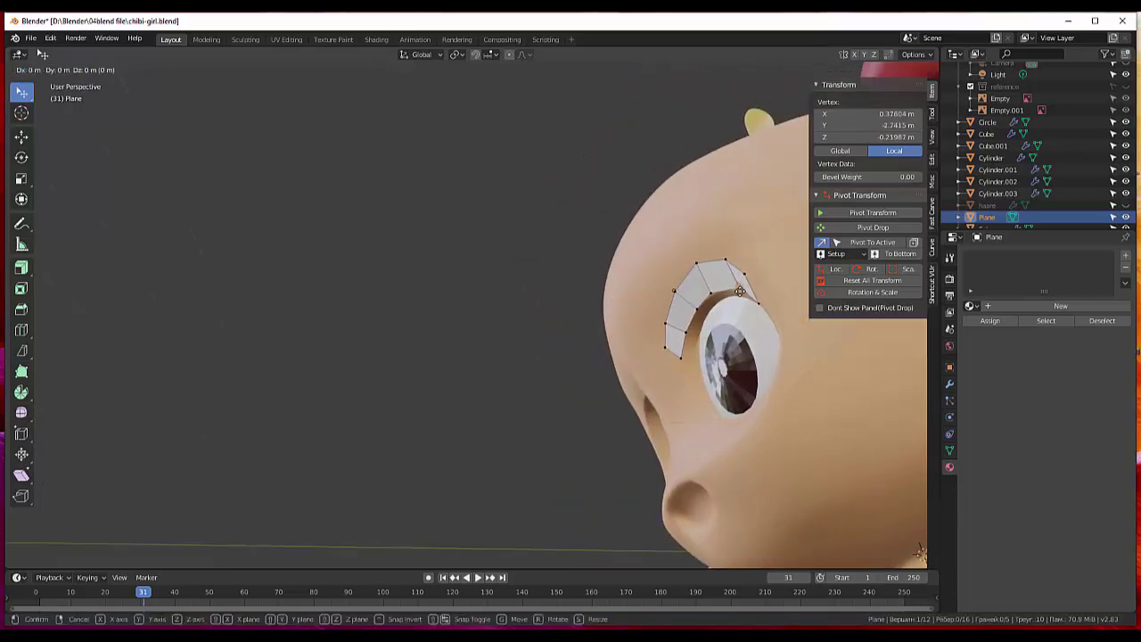
{"action": "left_click", "coordinate": [738, 291]}
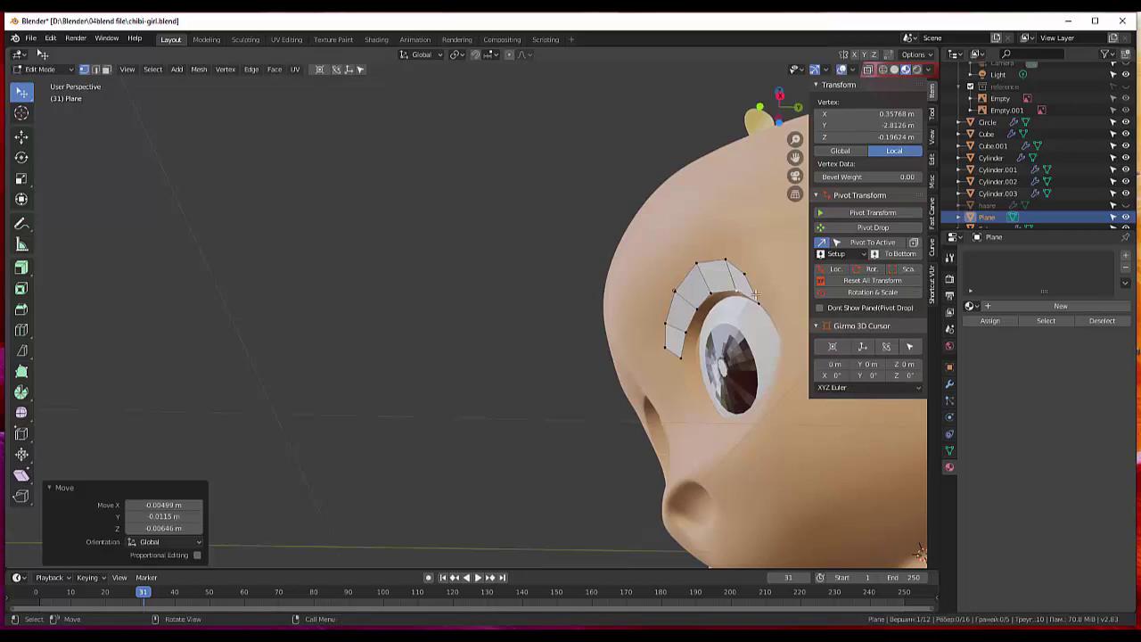
Fit the strip's inner-end and top vertices along the eye's rim.
{"action": "middle_click_drag", "start_coordinate": [738, 291], "coordinate": [807, 325]}
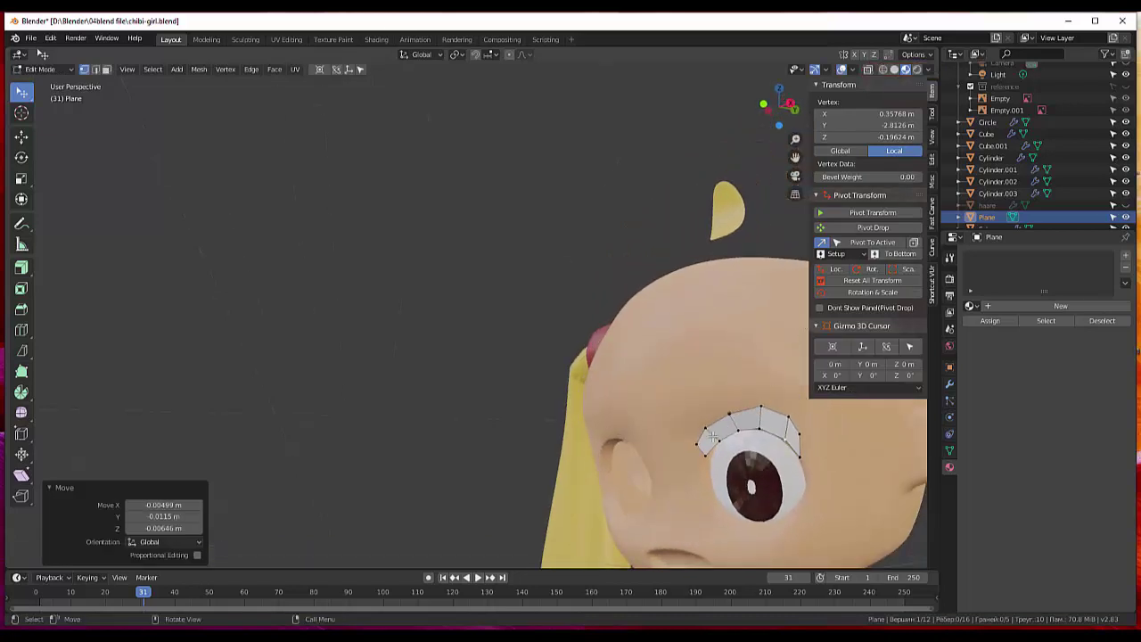
{"action": "left_click", "coordinate": [703, 456]}
{"action": "key", "text": "g"}
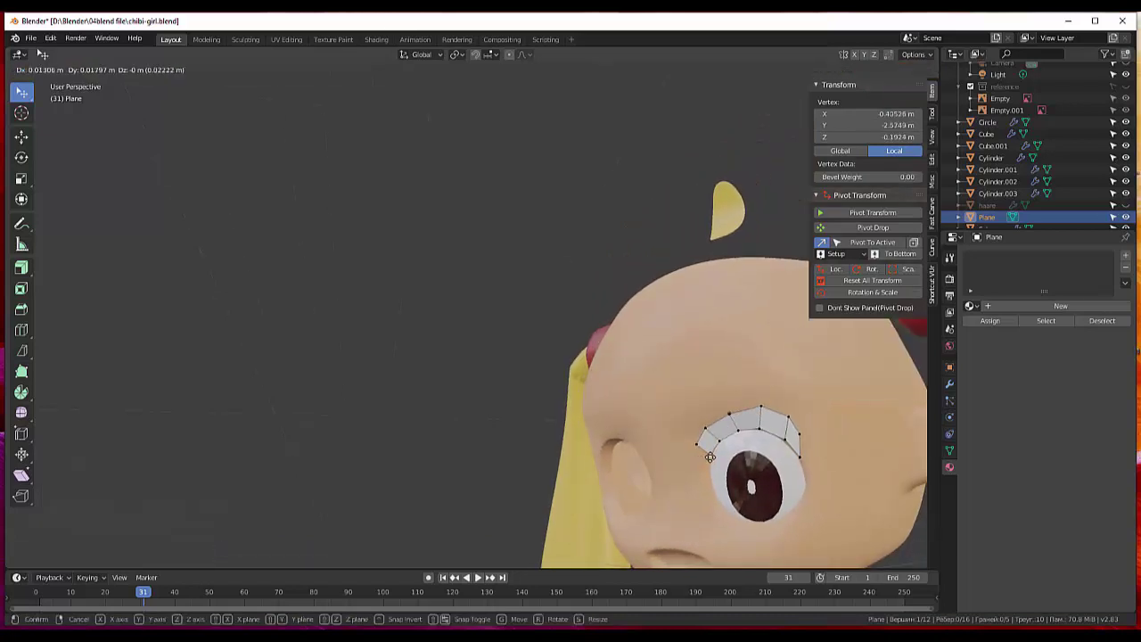
{"action": "left_click", "coordinate": [711, 452]}
{"action": "left_click", "coordinate": [704, 447]}
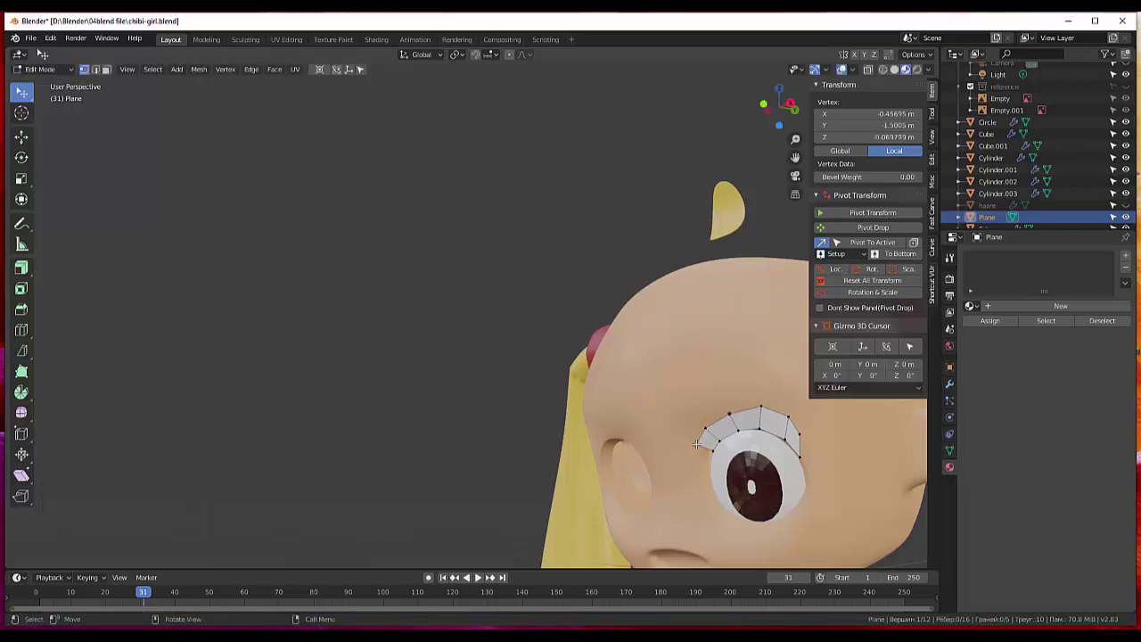
{"action": "key", "text": "g"}
{"action": "left_click", "coordinate": [703, 450]}
{"action": "left_click", "coordinate": [705, 437]}
{"action": "key", "text": "g"}
{"action": "left_click", "coordinate": [713, 430]}
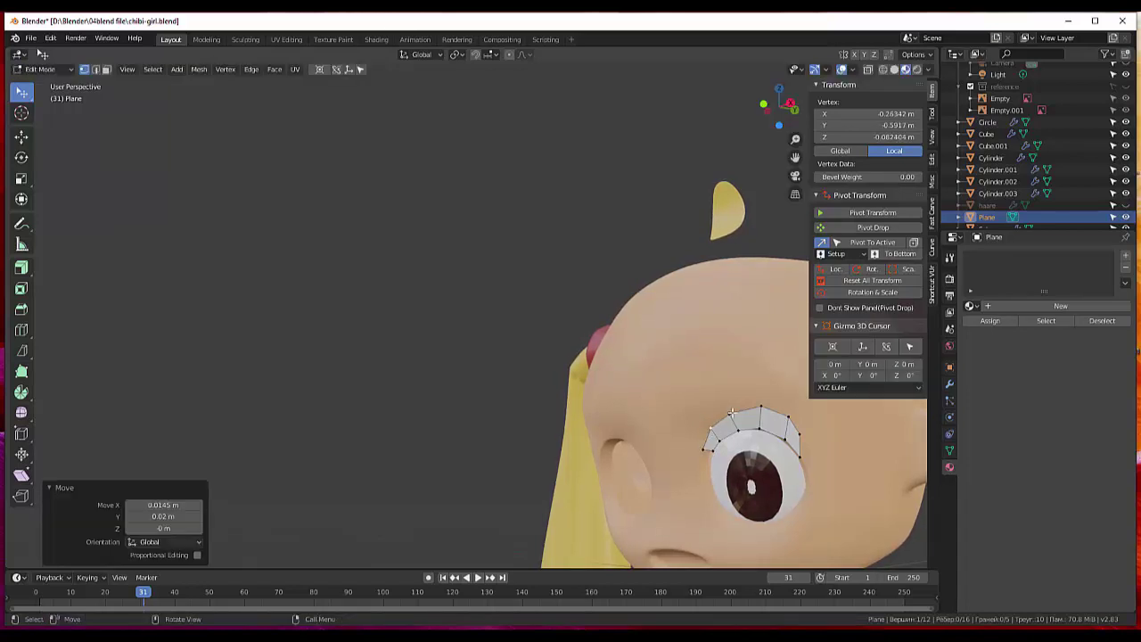
{"action": "left_click", "coordinate": [731, 412]}
{"action": "key", "text": "g"}
{"action": "left_click", "coordinate": [759, 408]}
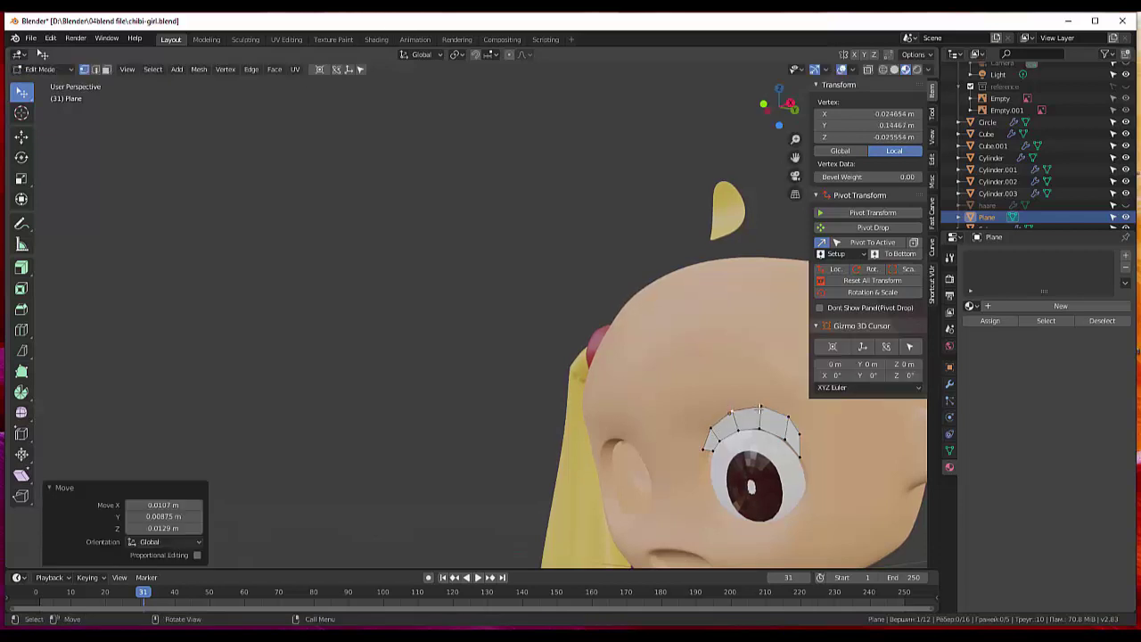
Refine the top-middle and outer-side vertices down to the strip's outer end.
{"action": "left_click", "coordinate": [787, 415]}
{"action": "key", "text": "g"}
{"action": "left_click", "coordinate": [789, 417]}
{"action": "left_click", "coordinate": [789, 417]}
{"action": "key", "text": "g"}
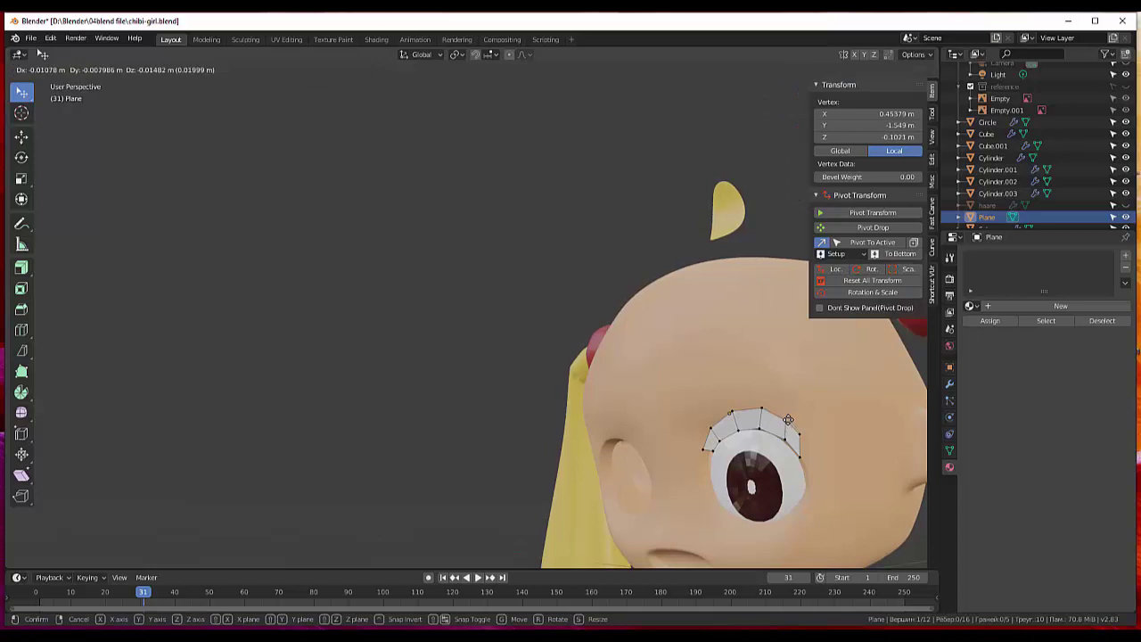
{"action": "left_click", "coordinate": [789, 422]}
{"action": "left_click", "coordinate": [784, 439]}
{"action": "key", "text": "g"}
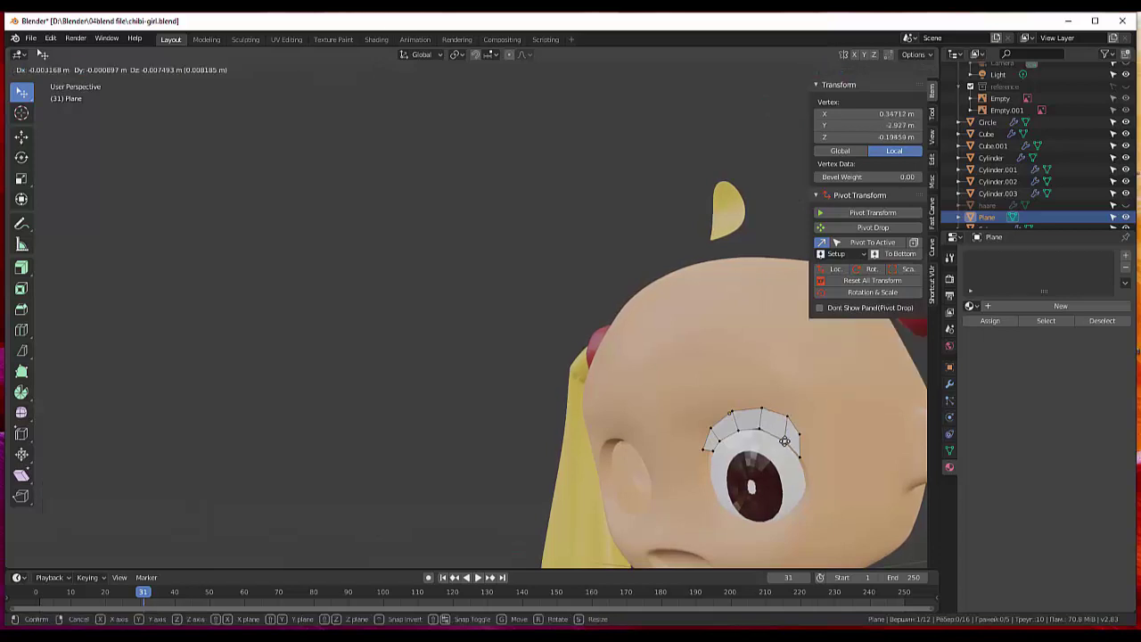
{"action": "left_click", "coordinate": [786, 442]}
{"action": "left_click", "coordinate": [800, 456]}
{"action": "key", "text": "g"}
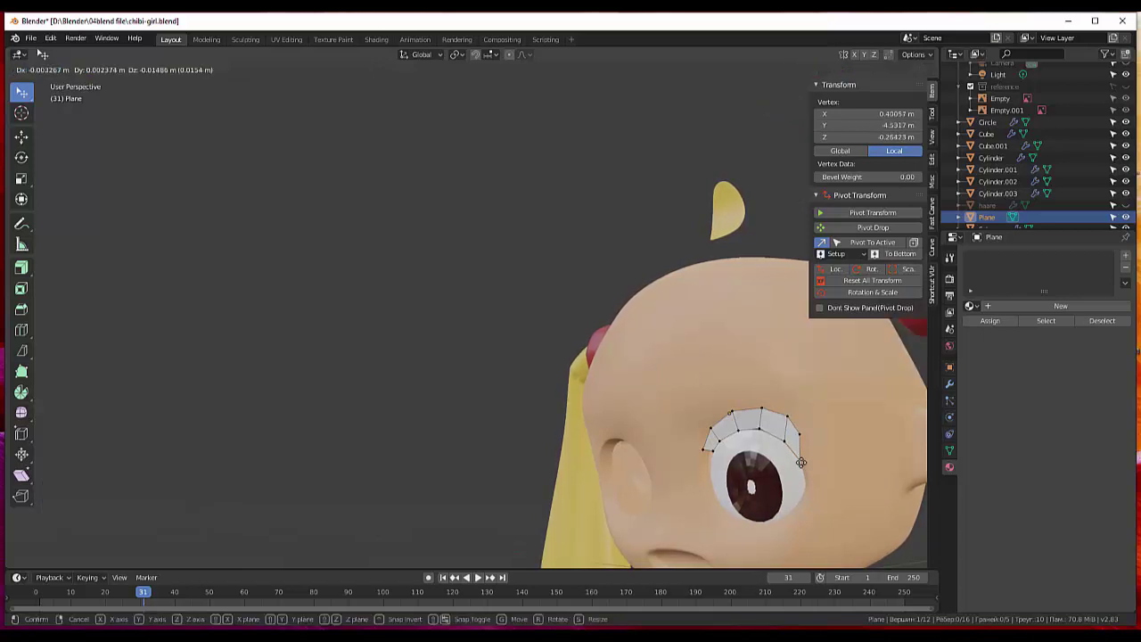
{"action": "left_click", "coordinate": [800, 453]}
{"action": "left_click", "coordinate": [800, 435]}
{"action": "key", "text": "g"}
{"action": "left_click", "coordinate": [803, 443]}
In side profile, set the strip's lower inner vertices against the eye.
{"action": "middle_click_drag", "start_coordinate": [803, 443], "coordinate": [863, 378]}
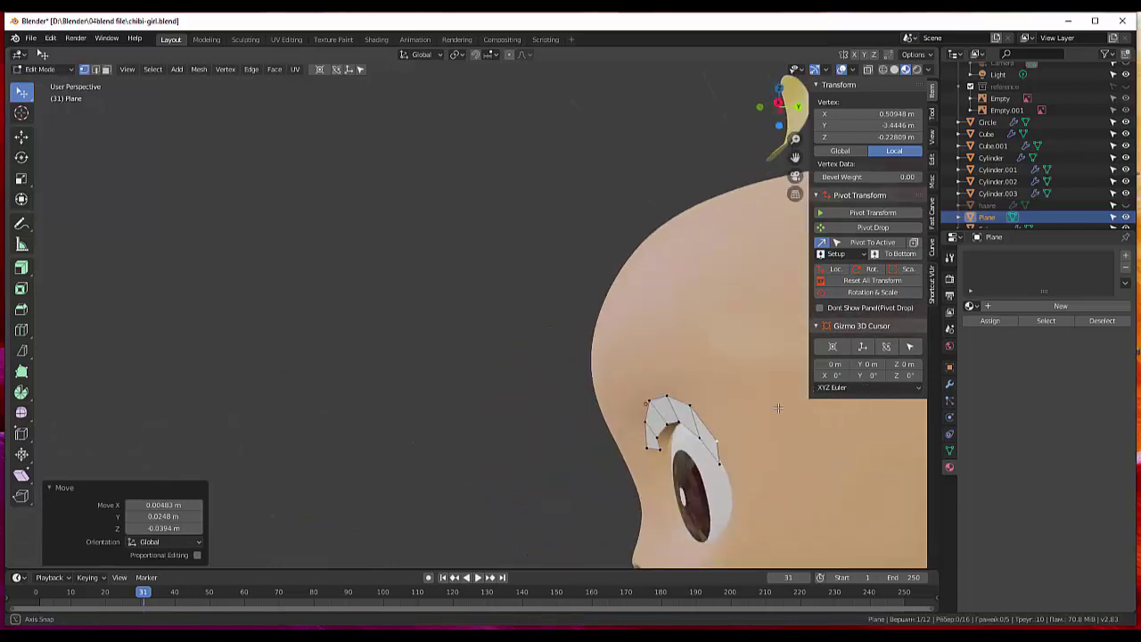
{"action": "middle_click_drag", "start_coordinate": [863, 378], "coordinate": [628, 413]}
{"action": "left_click", "coordinate": [627, 396]}
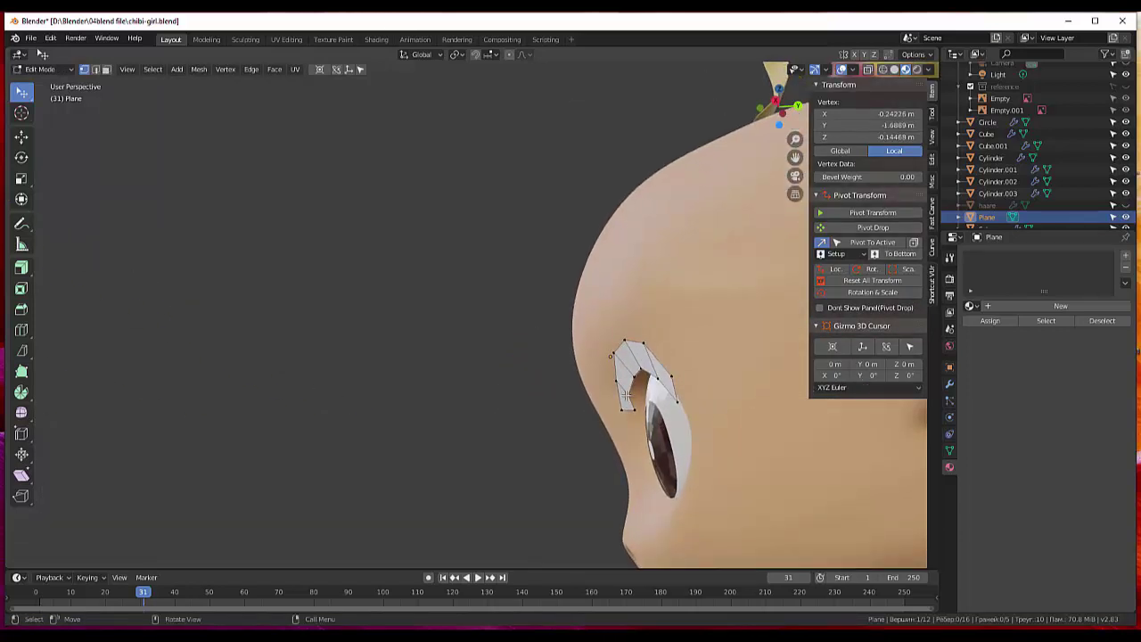
{"action": "key", "text": "g"}
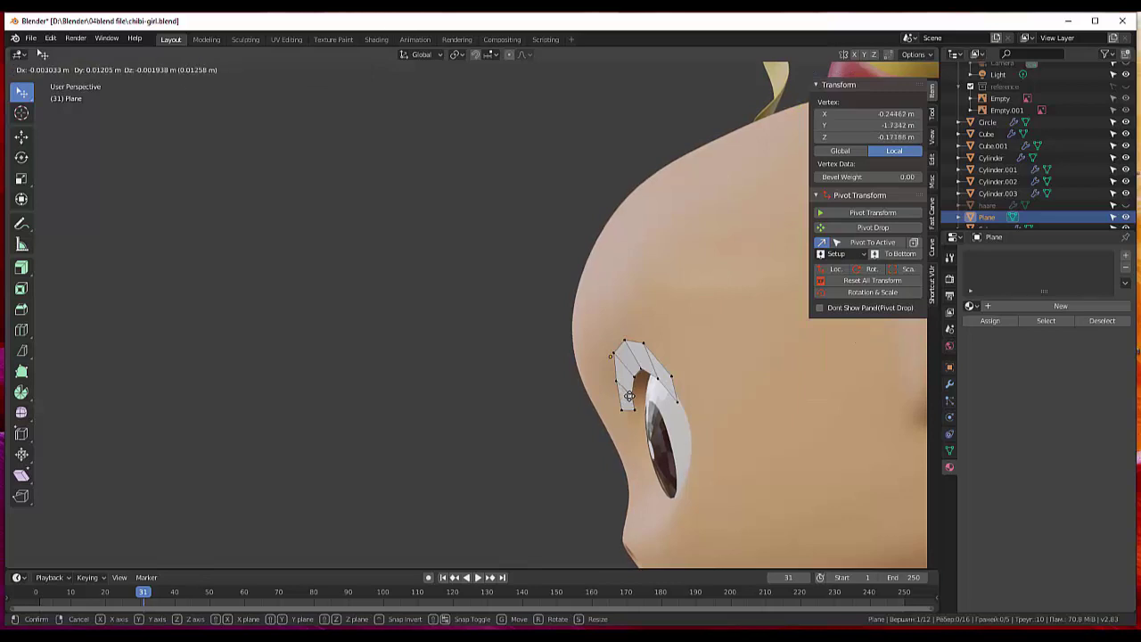
{"action": "left_click", "coordinate": [628, 396]}
{"action": "left_click", "coordinate": [624, 413]}
{"action": "key", "text": "g"}
{"action": "left_click", "coordinate": [629, 408]}
{"action": "left_click", "coordinate": [675, 388]}
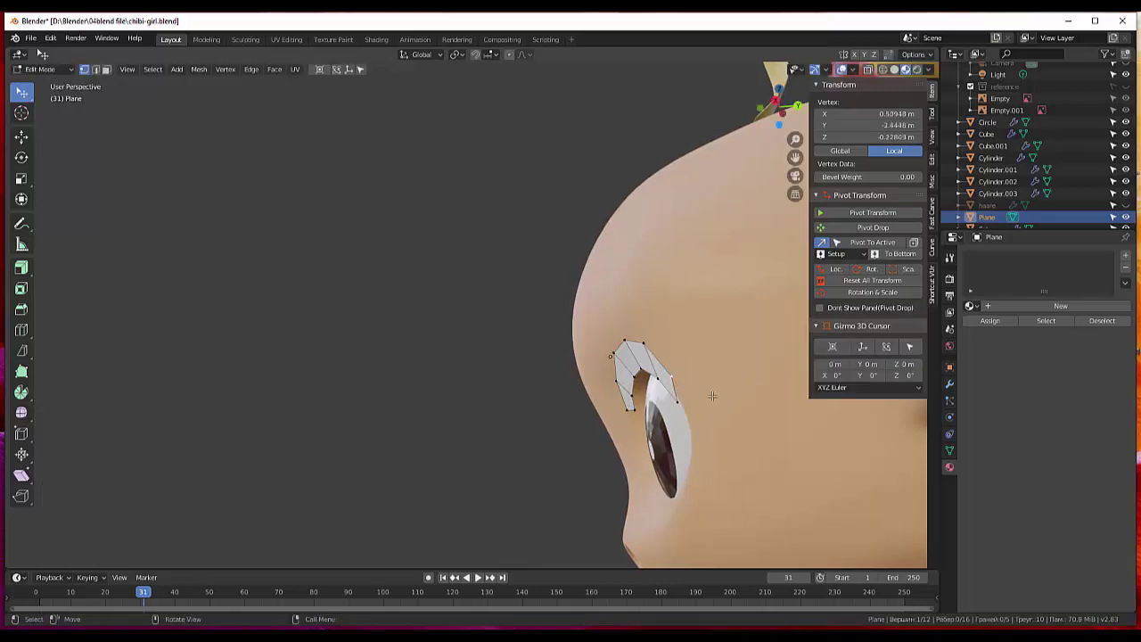
{"action": "middle_click_drag", "start_coordinate": [711, 395], "coordinate": [644, 315]}
In edge select mode, extrude a new face from the lash strip's outer end edge.
{"action": "left_click", "coordinate": [94, 69]}
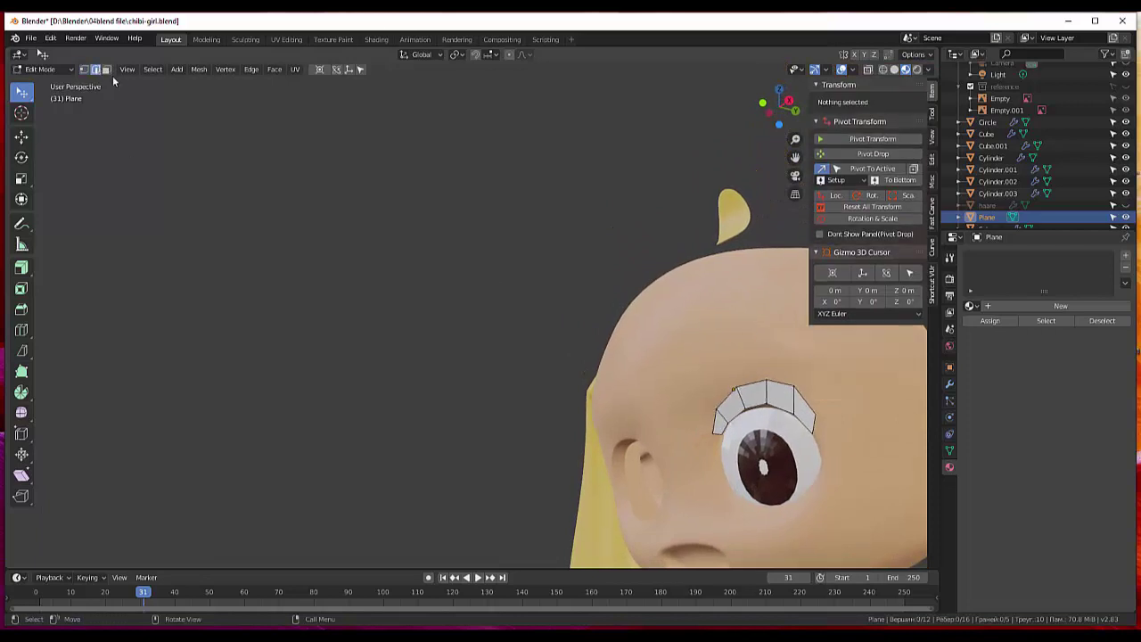
{"action": "left_click", "coordinate": [818, 429]}
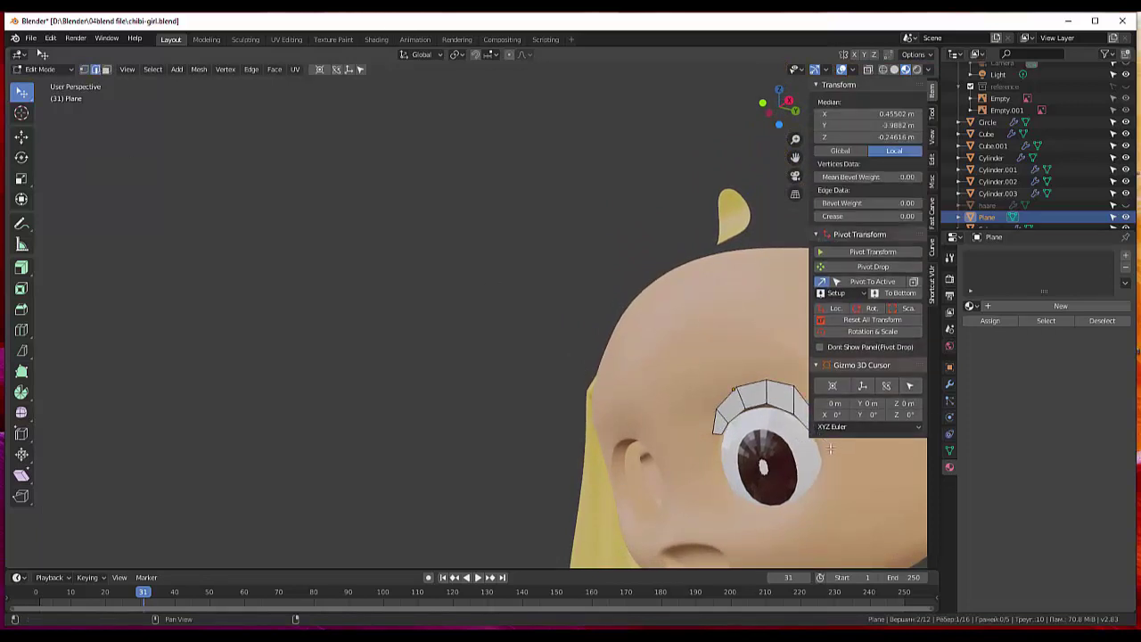
{"action": "scroll", "coordinate": [875, 494], "scroll_direction": "down", "scroll_amount": 3}
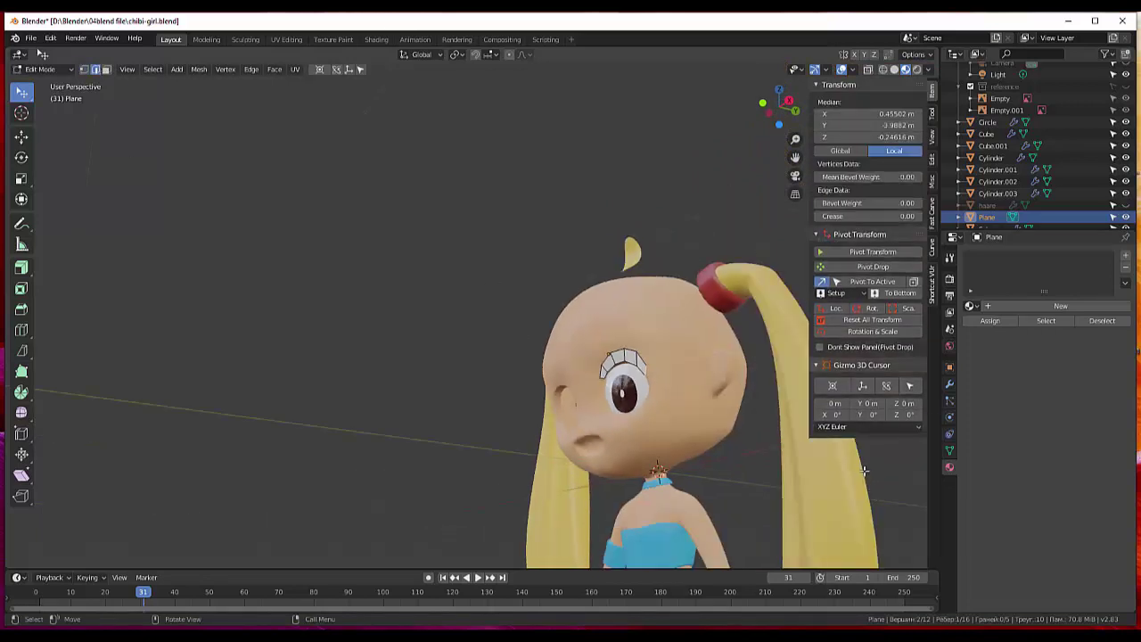
{"action": "key", "text": "n"}
{"action": "scroll", "coordinate": [668, 393], "scroll_direction": "up", "scroll_amount": 2}
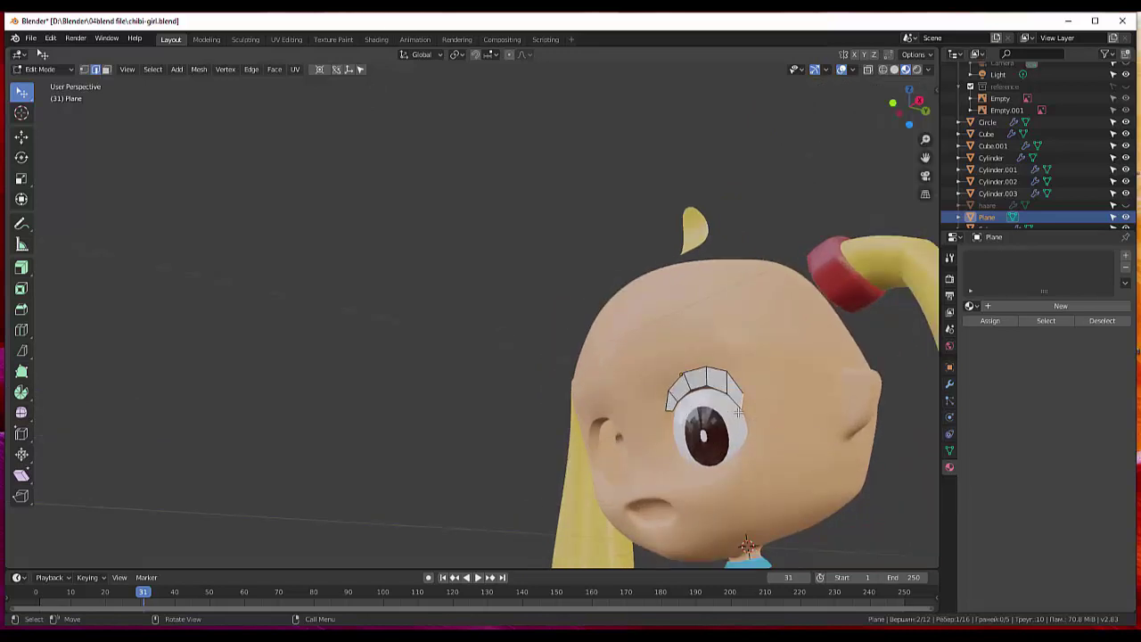
{"action": "key", "text": "e"}
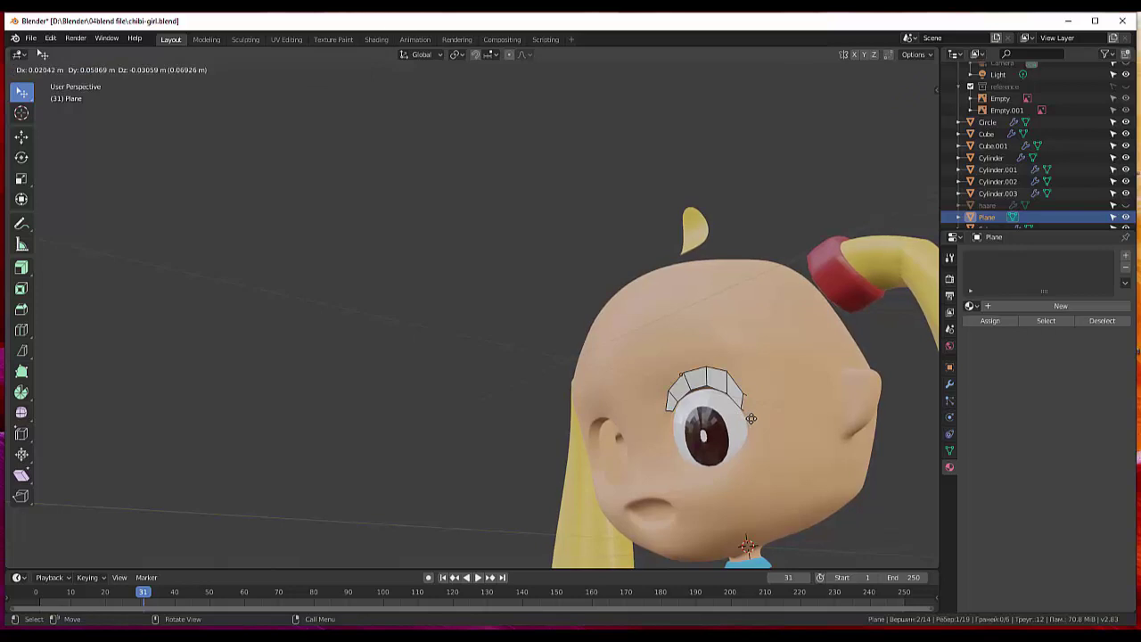
{"action": "left_click", "coordinate": [750, 418]}
Move the new edge against the head, then undo that last move.
{"action": "middle_click_drag", "start_coordinate": [753, 419], "coordinate": [698, 444]}
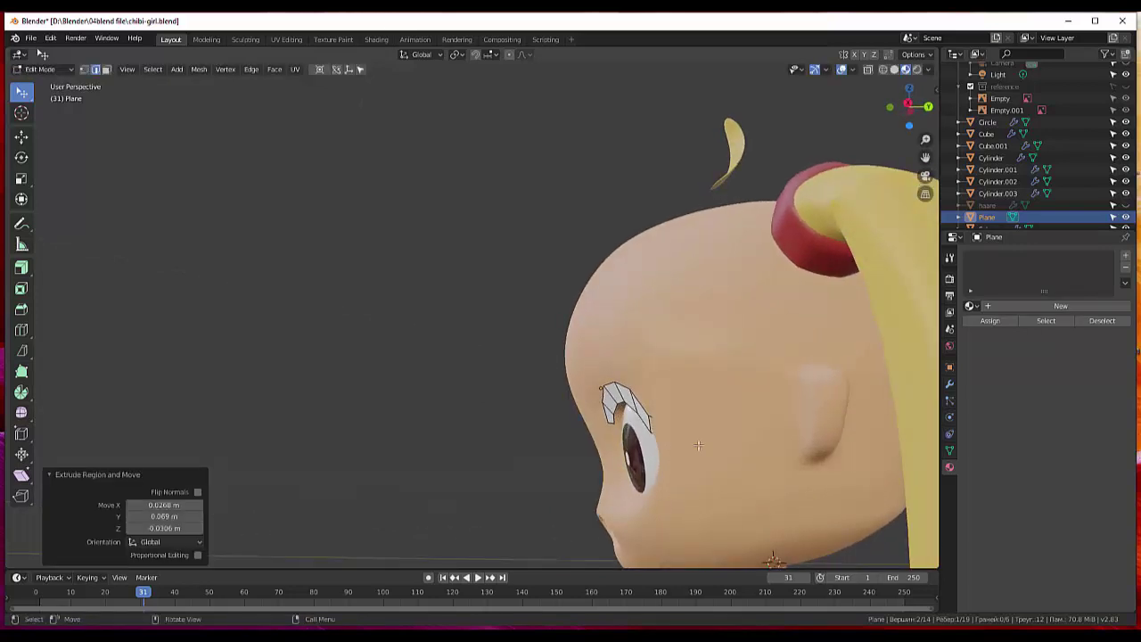
{"action": "key", "text": "g"}
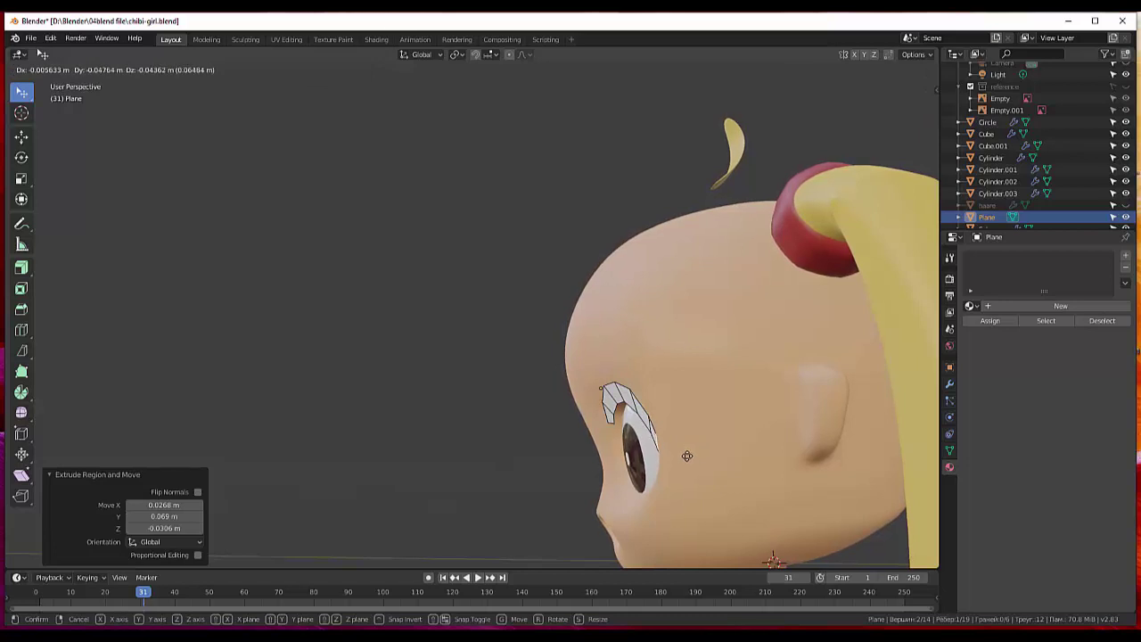
{"action": "left_click", "coordinate": [686, 456]}
{"action": "mouse_move", "coordinate": [686, 455]}
{"action": "middle_mouse_down"}
{"action": "mouse_move", "coordinate": [807, 431]}
{"action": "mouse_move", "coordinate": [742, 455]}
{"action": "middle_mouse_up"}
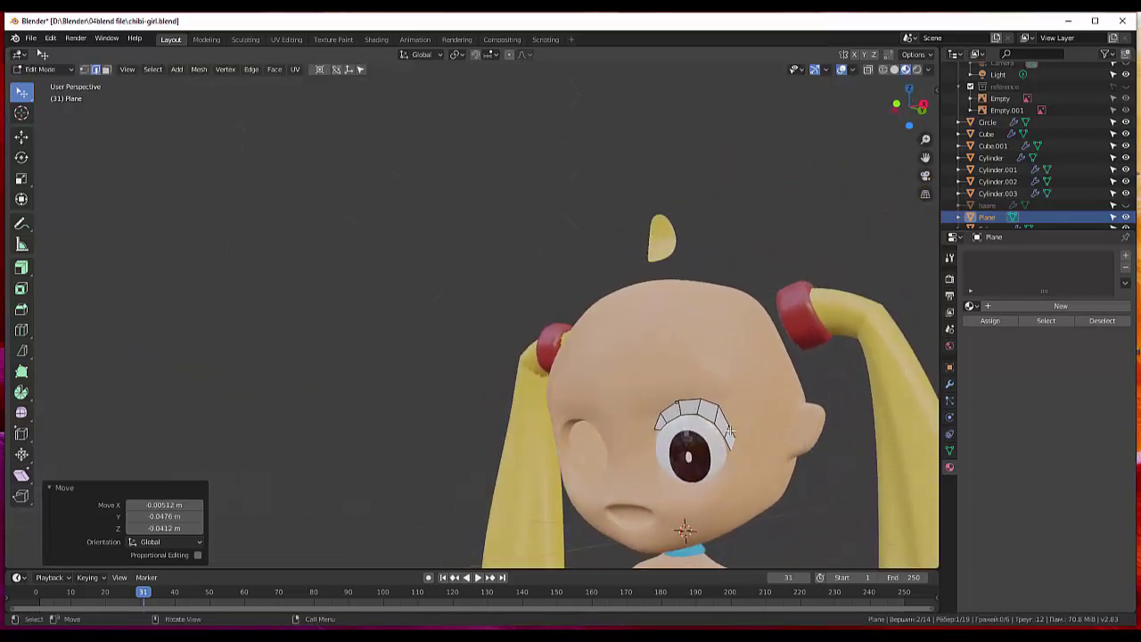
{"action": "key", "text": "ctrl+z"}
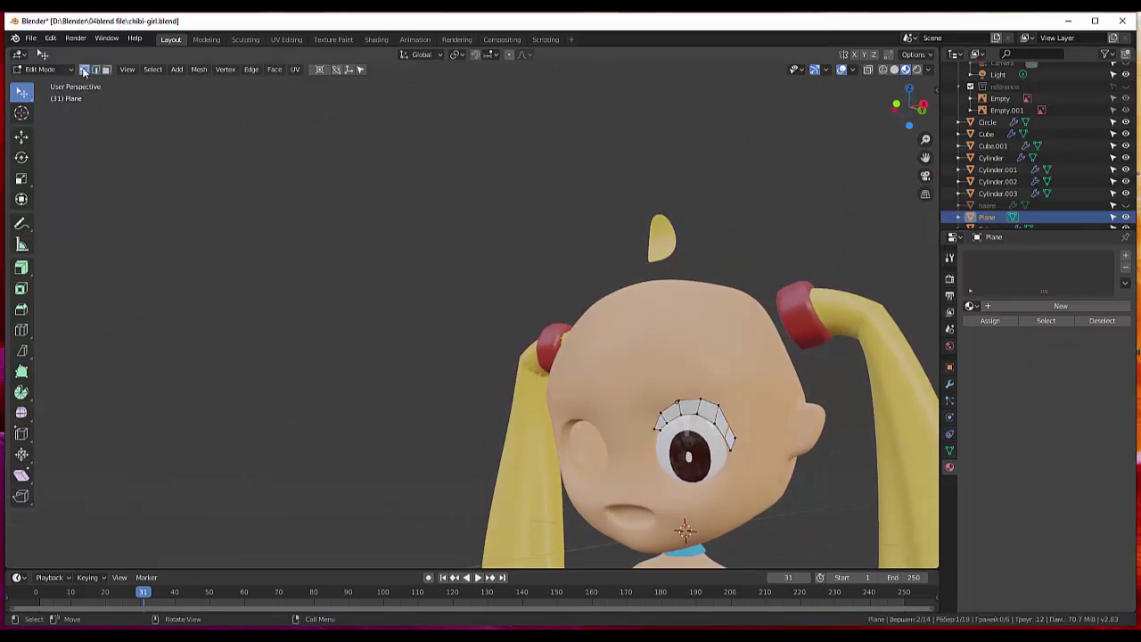
Nudge the outer-edge vertices repeatedly in front view so they follow the eye rim.
{"action": "left_click", "coordinate": [730, 432]}
{"action": "key", "text": "g"}
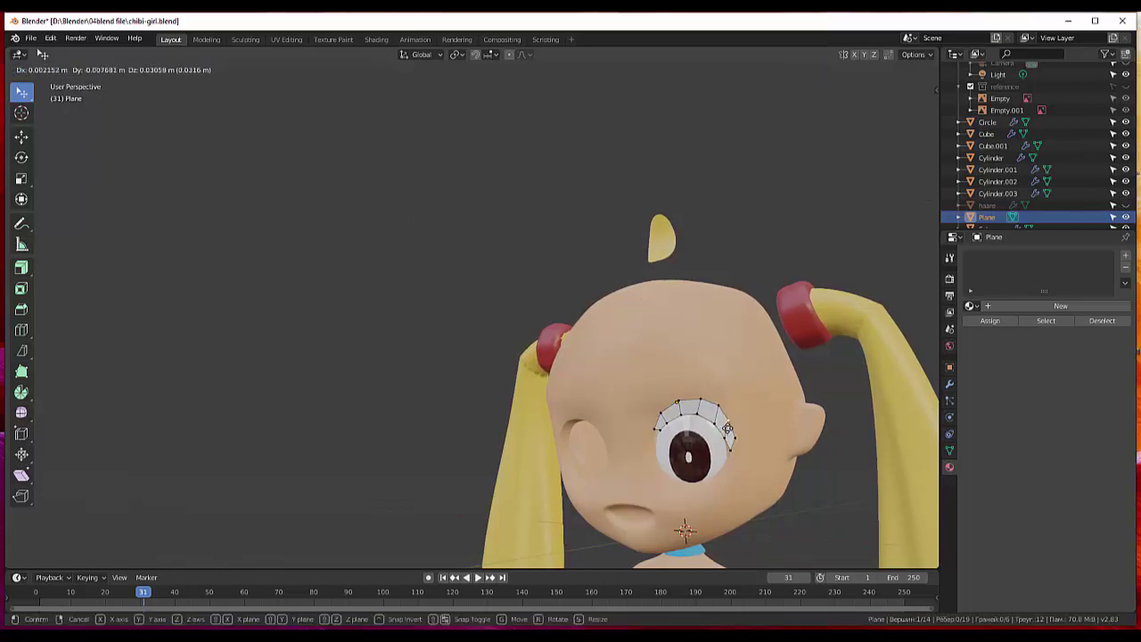
{"action": "left_click", "coordinate": [731, 451]}
{"action": "key", "text": "g"}
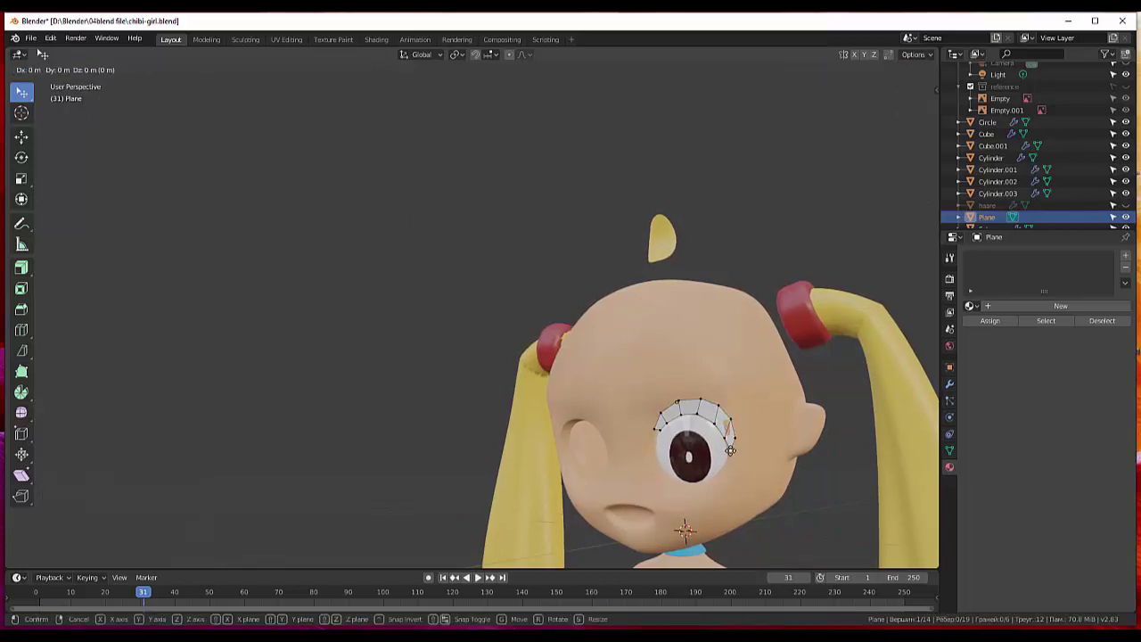
{"action": "left_click", "coordinate": [726, 445]}
{"action": "key", "text": "g"}
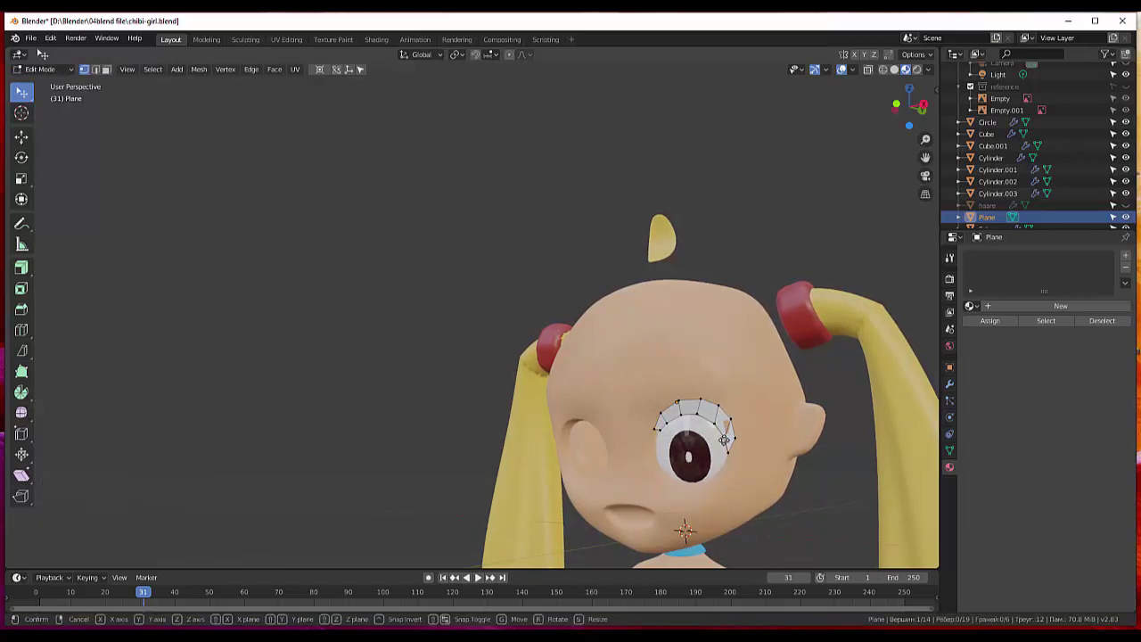
{"action": "left_click", "coordinate": [725, 428]}
{"action": "key", "text": "g"}
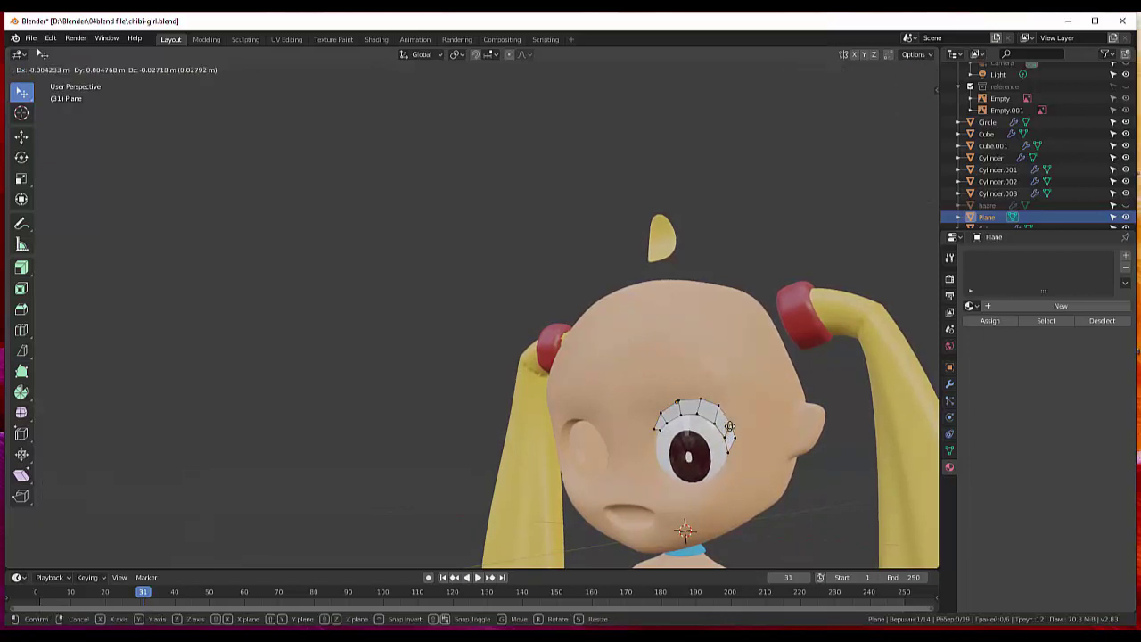
{"action": "left_click", "coordinate": [730, 427]}
{"action": "key", "text": "g"}
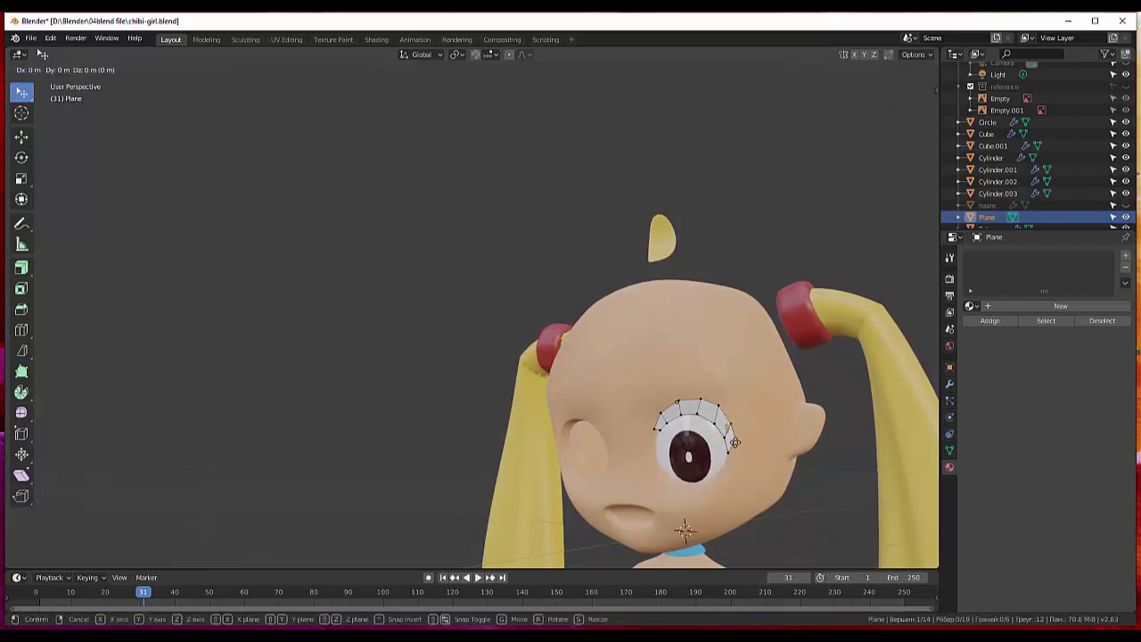
{"action": "left_click", "coordinate": [731, 446]}
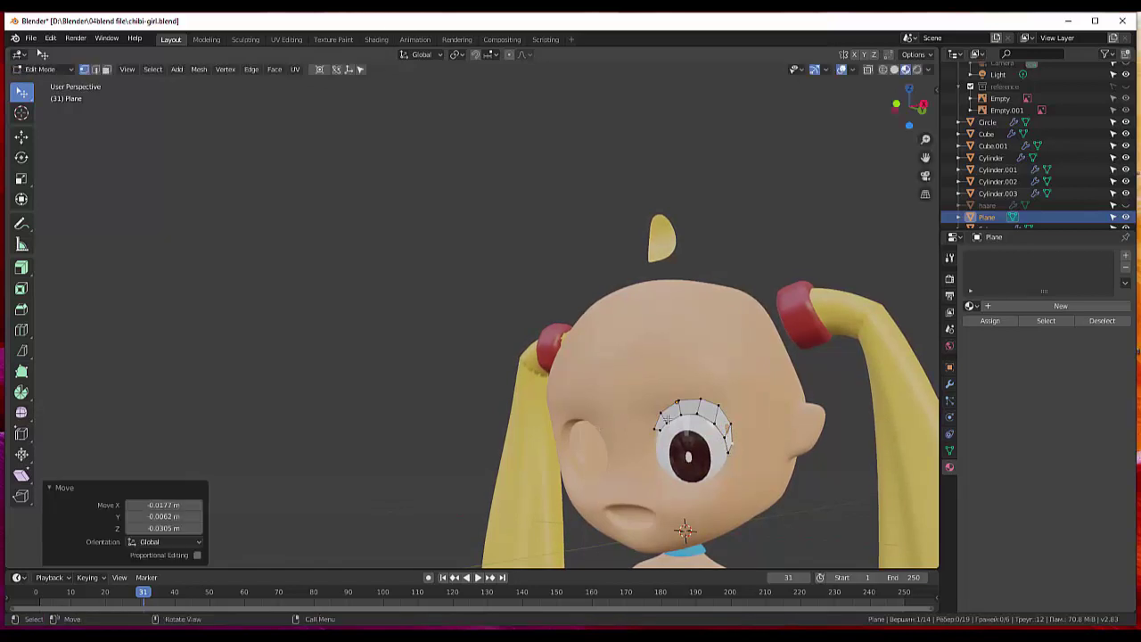
{"action": "key", "text": "g"}
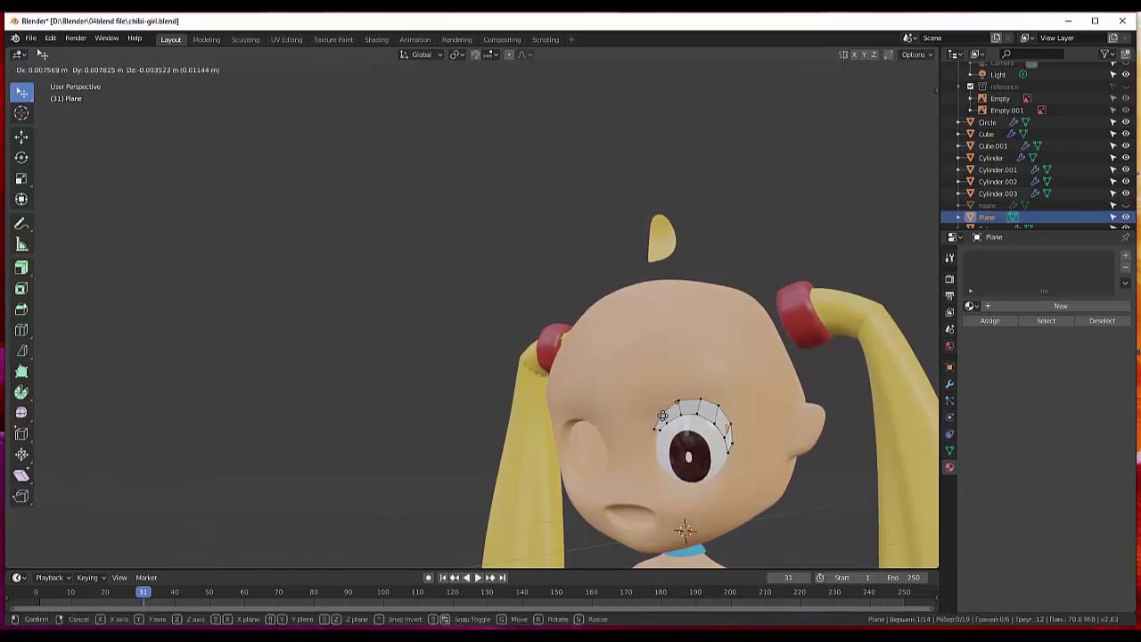
{"action": "left_click", "coordinate": [769, 414]}
Adjust the vertices from the side view so the strip hugs the head.
{"action": "mouse_move", "coordinate": [770, 415]}
{"action": "middle_mouse_down"}
{"action": "mouse_move", "coordinate": [689, 410]}
{"action": "mouse_move", "coordinate": [668, 425]}
{"action": "middle_mouse_up"}
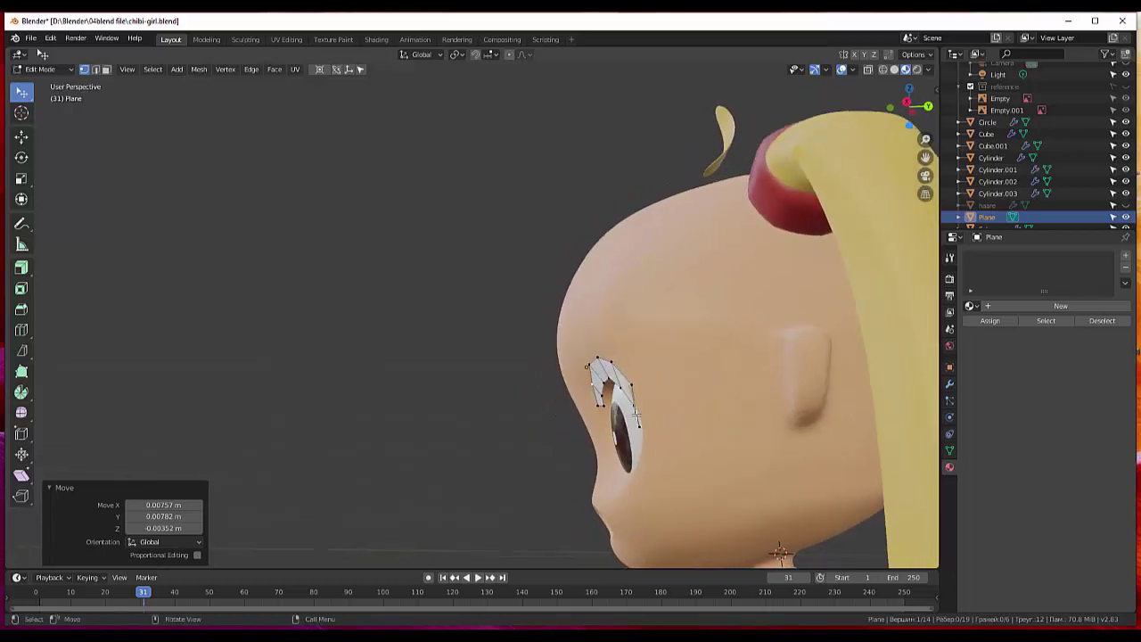
{"action": "key", "text": "g"}
{"action": "left_click", "coordinate": [643, 431]}
{"action": "key", "text": "g"}
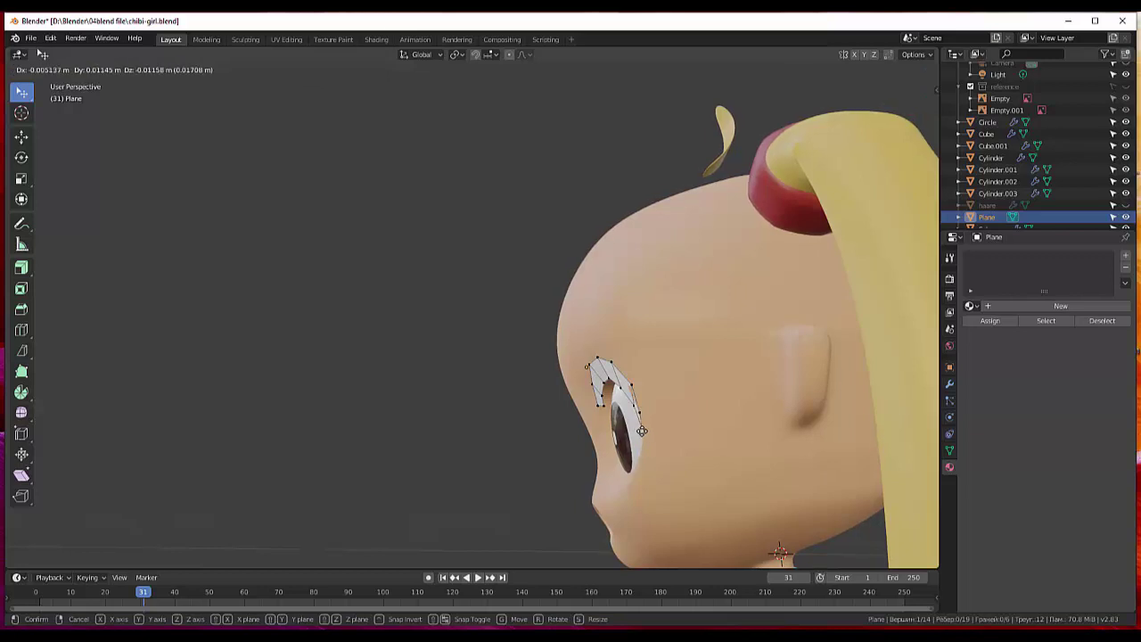
{"action": "left_click", "coordinate": [642, 431]}
{"action": "mouse_move", "coordinate": [670, 407]}
{"action": "middle_mouse_down"}
{"action": "mouse_move", "coordinate": [764, 407]}
{"action": "mouse_move", "coordinate": [671, 403]}
{"action": "middle_mouse_up"}
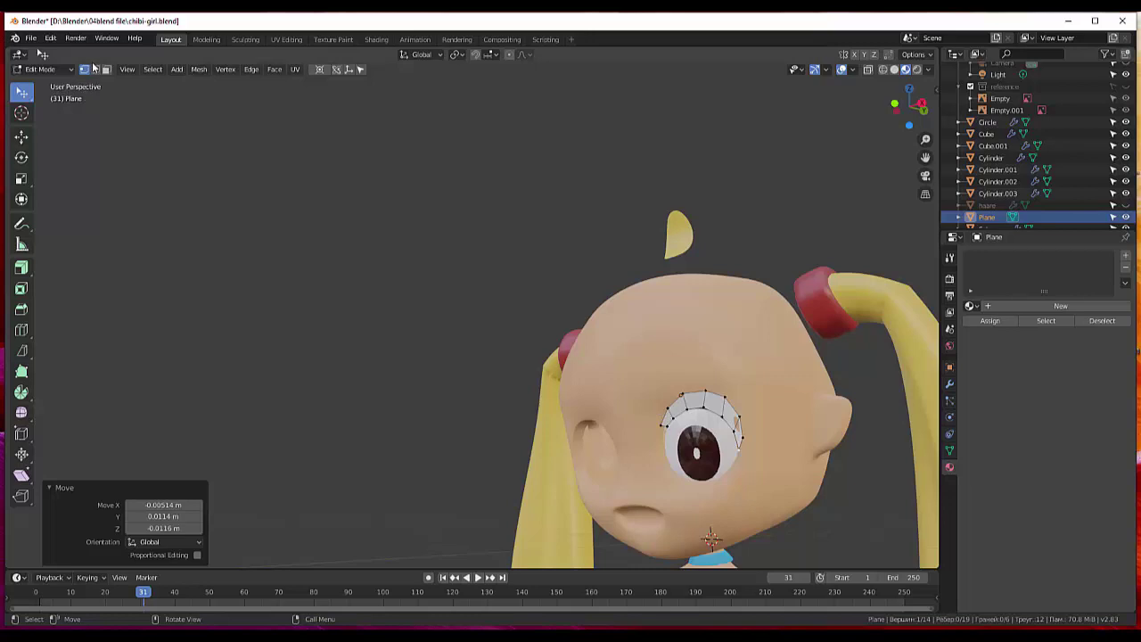
In face select mode, select the five faces along the lash strip.
{"action": "left_click", "coordinate": [106, 68]}
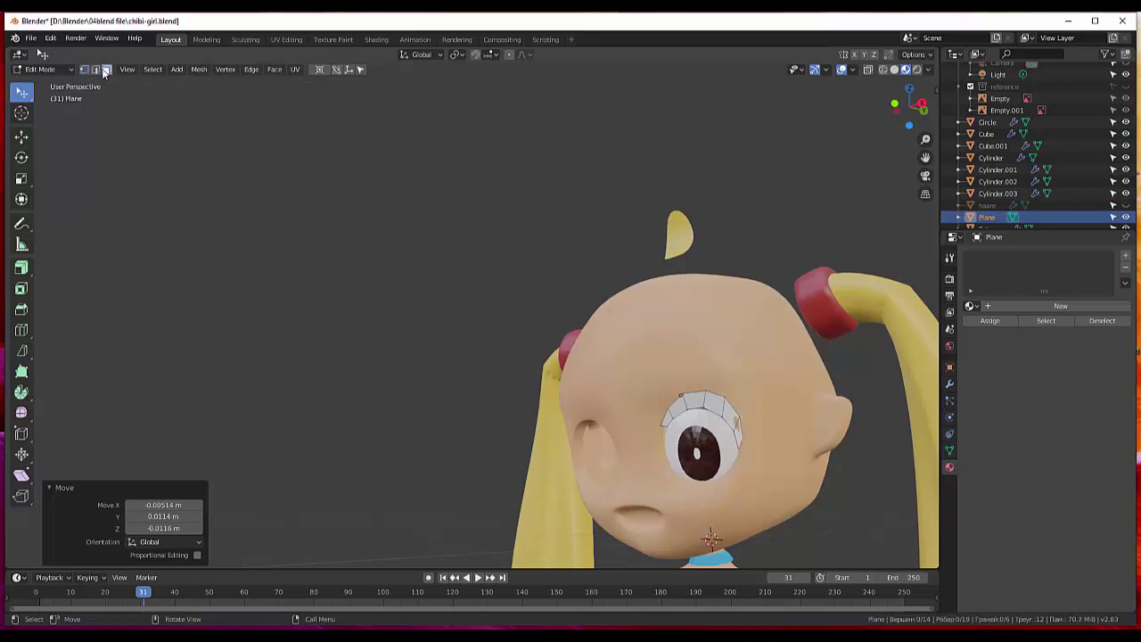
{"action": "left_click", "coordinate": [664, 421]}
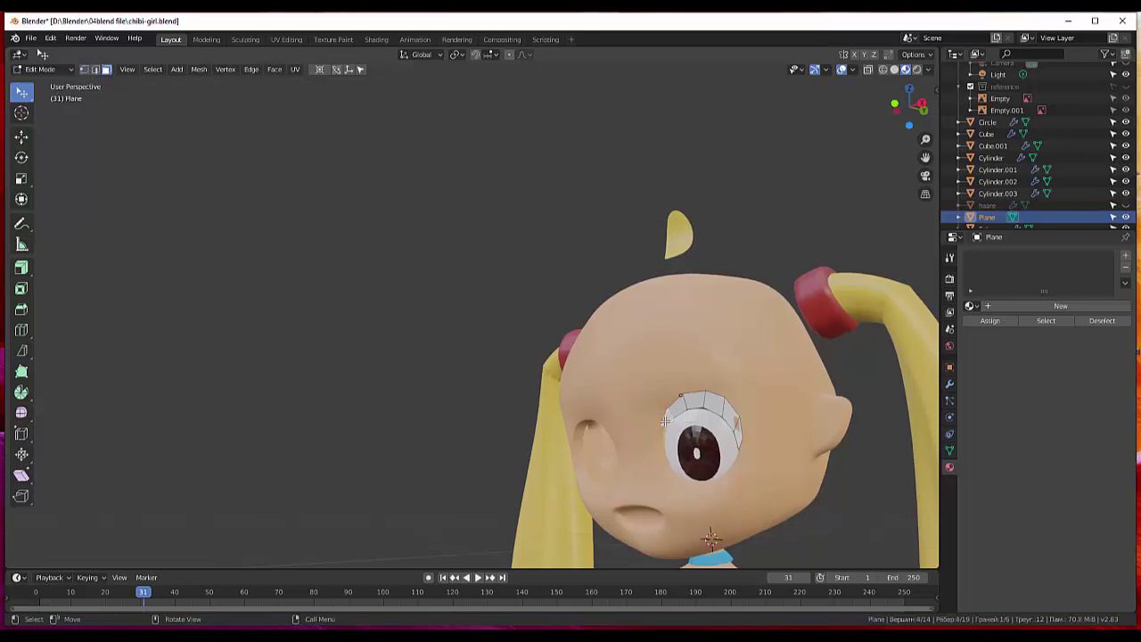
{"action": "left_click", "coordinate": [679, 412], "text": "shift"}
{"action": "left_click", "coordinate": [697, 405], "text": "shift"}
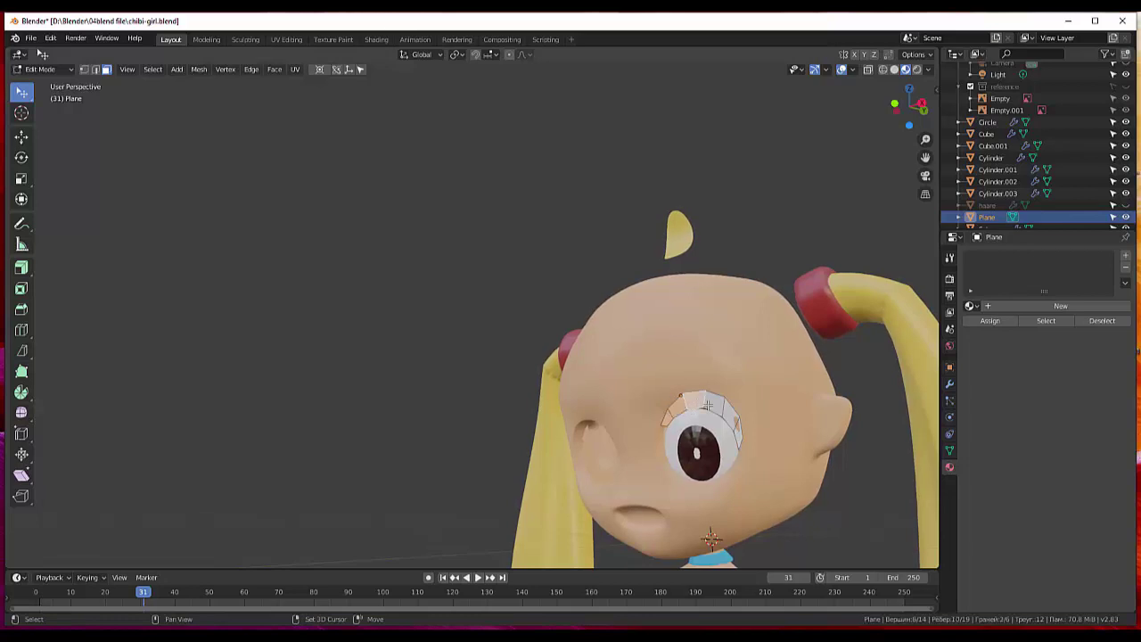
{"action": "left_click", "coordinate": [727, 418], "text": "shift"}
{"action": "left_click", "coordinate": [739, 436], "text": "shift"}
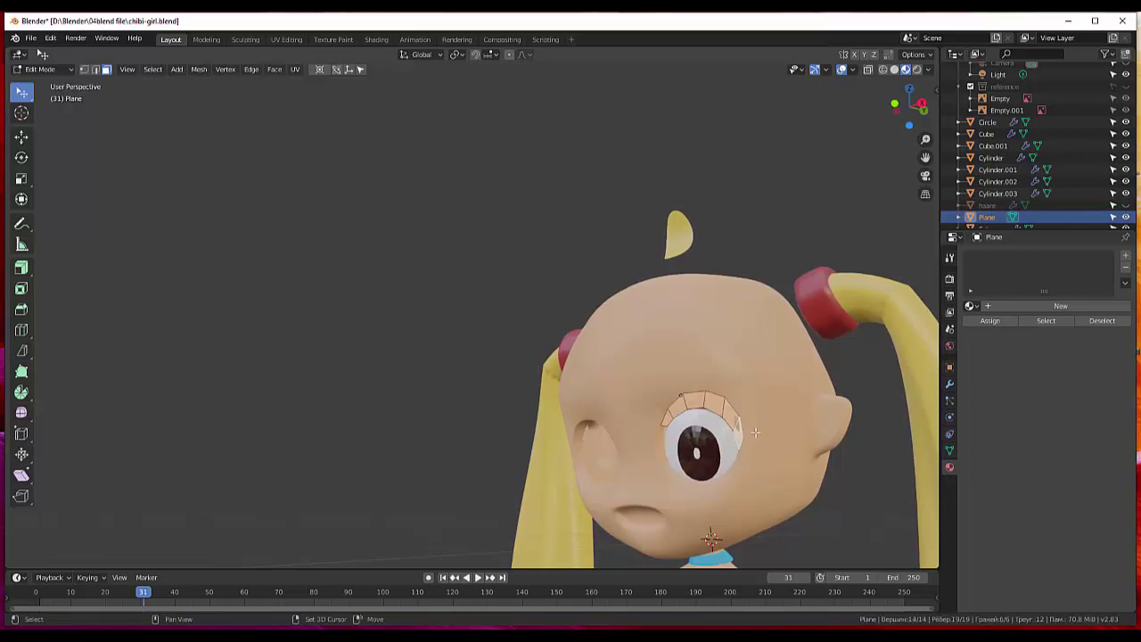
{"action": "middle_click_drag", "start_coordinate": [755, 433], "coordinate": [656, 435]}
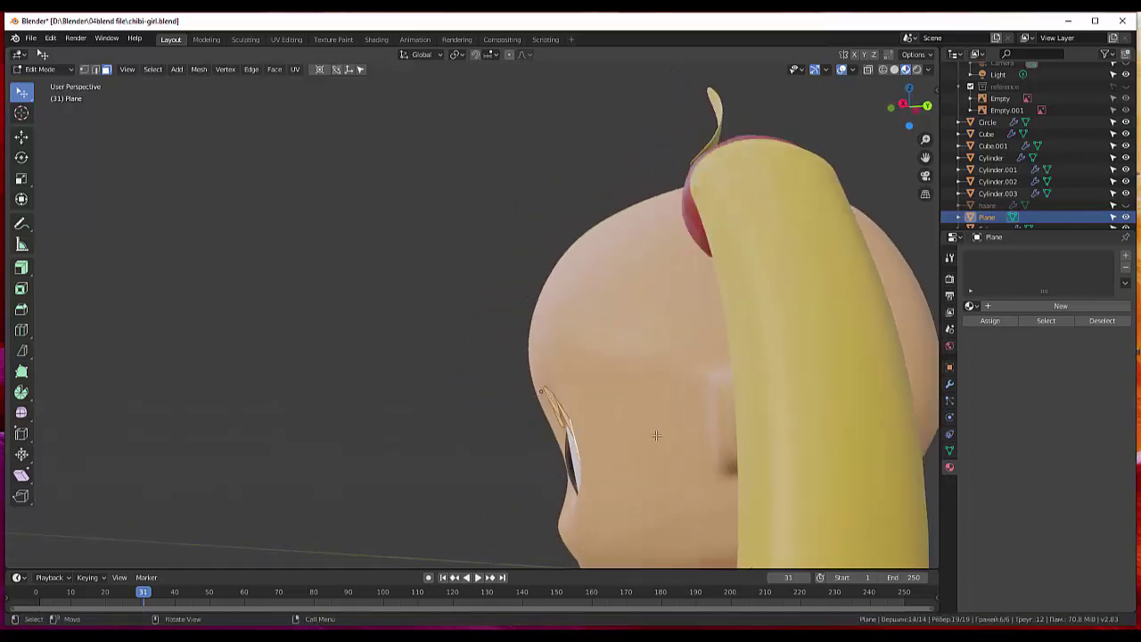
Extrude the five faces 0.0679 m outward and rotate them upward to flare over the eye.
{"action": "key", "text": "e"}
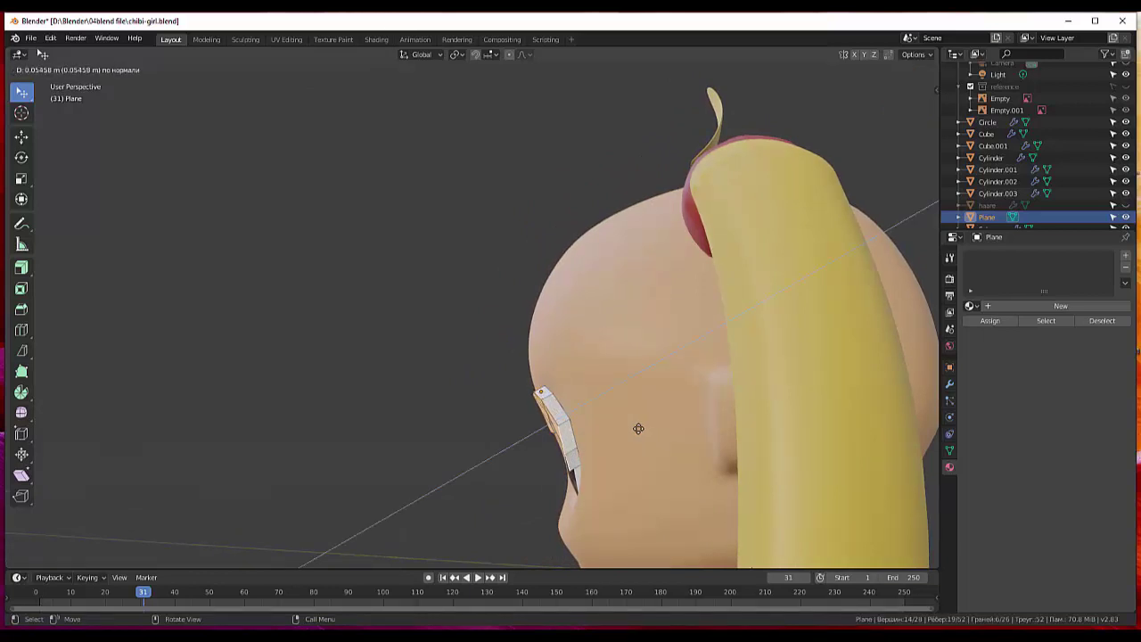
{"action": "left_click", "coordinate": [635, 429]}
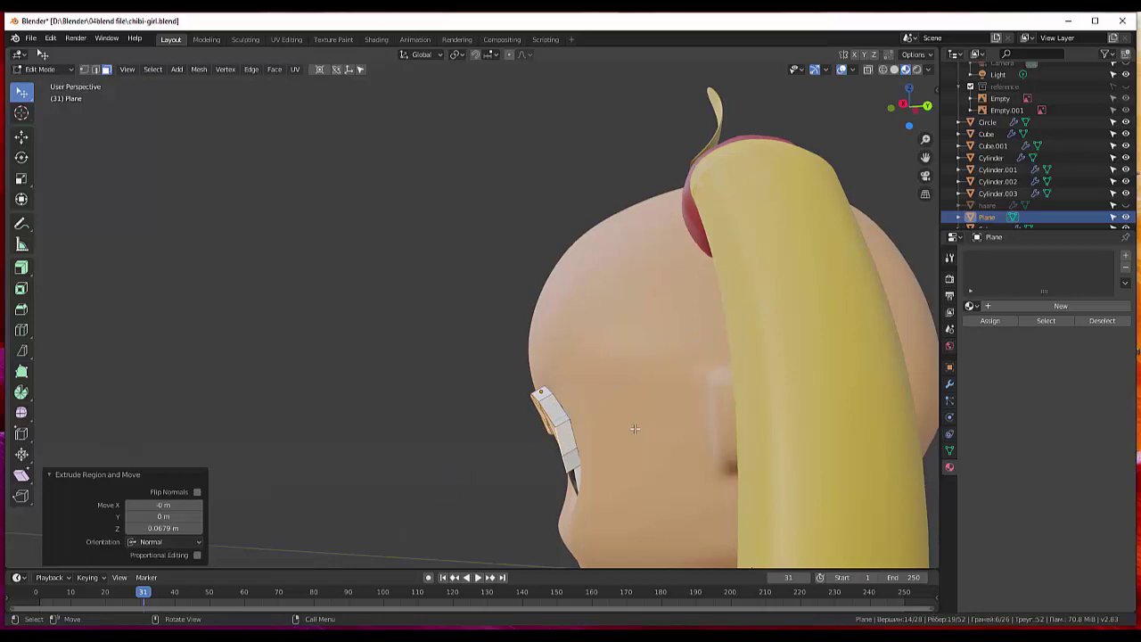
{"action": "key", "text": "r"}
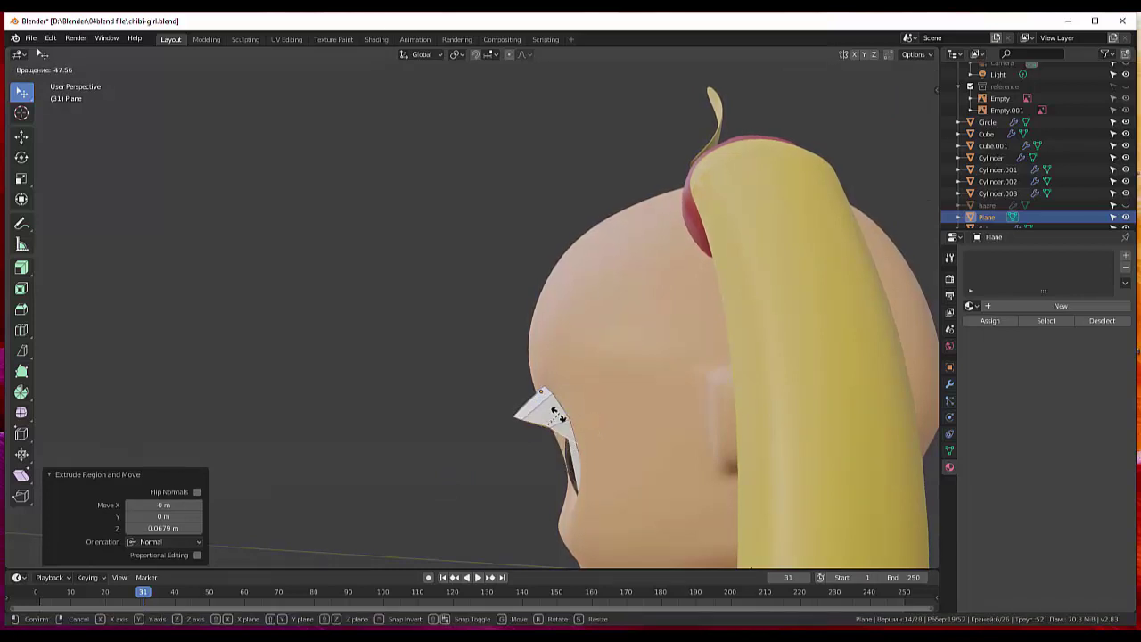
{"action": "left_click", "coordinate": [646, 398]}
{"action": "mouse_move", "coordinate": [645, 398]}
{"action": "middle_mouse_down"}
{"action": "mouse_move", "coordinate": [753, 370]}
{"action": "mouse_move", "coordinate": [783, 428]}
{"action": "mouse_move", "coordinate": [761, 475]}
{"action": "mouse_move", "coordinate": [742, 389]}
{"action": "mouse_move", "coordinate": [722, 401]}
{"action": "middle_mouse_up"}
{"action": "scroll", "coordinate": [743, 390], "scroll_direction": "down", "scroll_amount": 2}
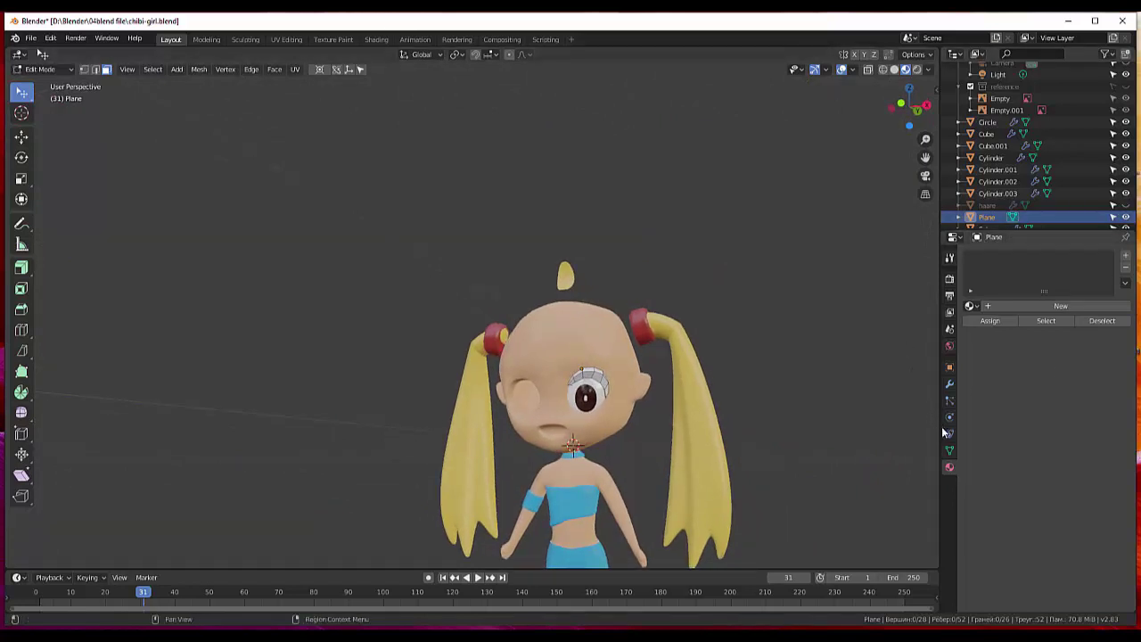
Add a Subdivision Surface modifier to the lash strip in Modifier Properties.
{"action": "left_click", "coordinate": [948, 387]}
{"action": "left_click", "coordinate": [974, 256]}
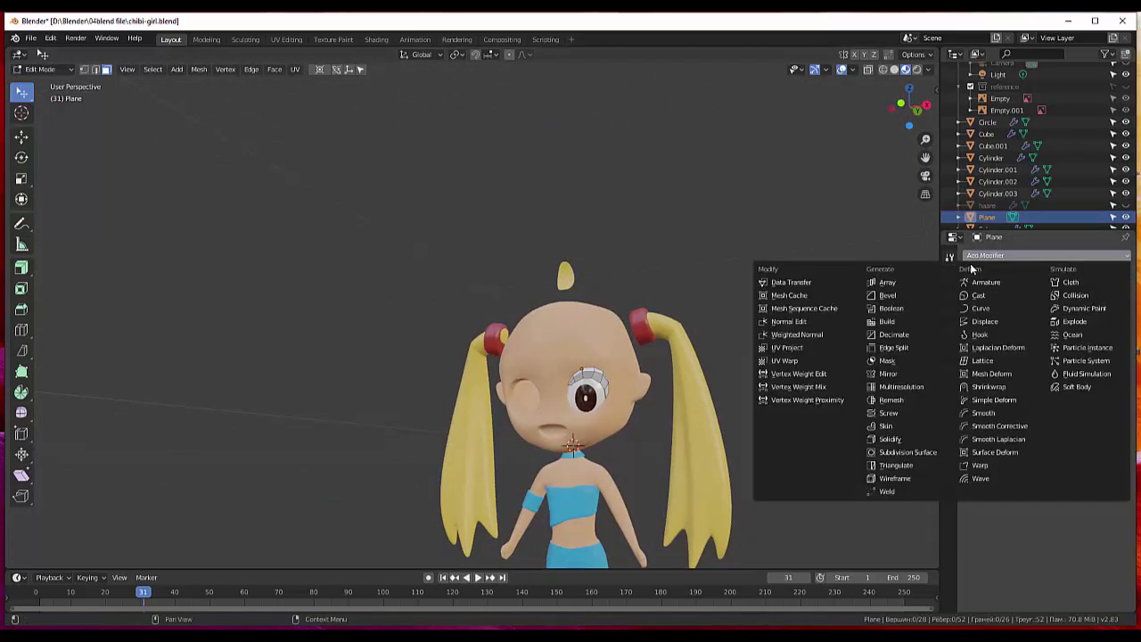
{"action": "left_click", "coordinate": [910, 452]}
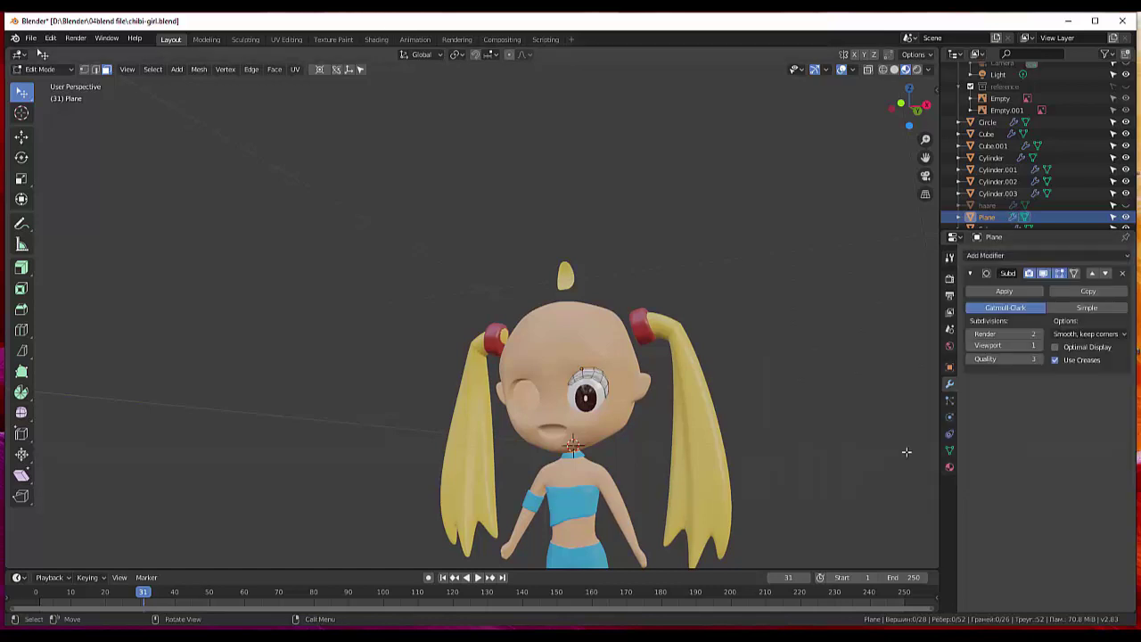
{"action": "mouse_move", "coordinate": [805, 448]}
{"action": "middle_mouse_down"}
{"action": "mouse_move", "coordinate": [583, 437]}
{"action": "mouse_move", "coordinate": [728, 371]}
{"action": "mouse_move", "coordinate": [753, 389]}
{"action": "mouse_move", "coordinate": [782, 365]}
{"action": "mouse_move", "coordinate": [748, 447]}
{"action": "middle_mouse_up"}
{"action": "scroll", "coordinate": [584, 437], "scroll_direction": "up", "scroll_amount": 3}
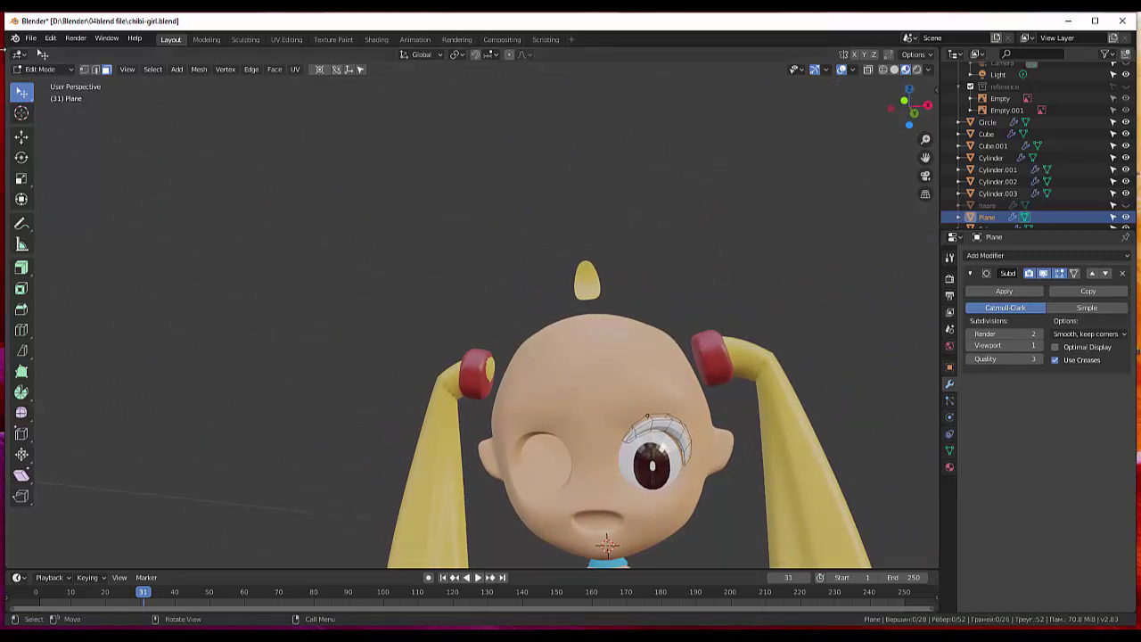
{"action": "left_click", "coordinate": [39, 68]}
In Object Mode, shrink the eyelash strip slightly and stretch it along Y.
{"action": "left_click", "coordinate": [45, 83]}
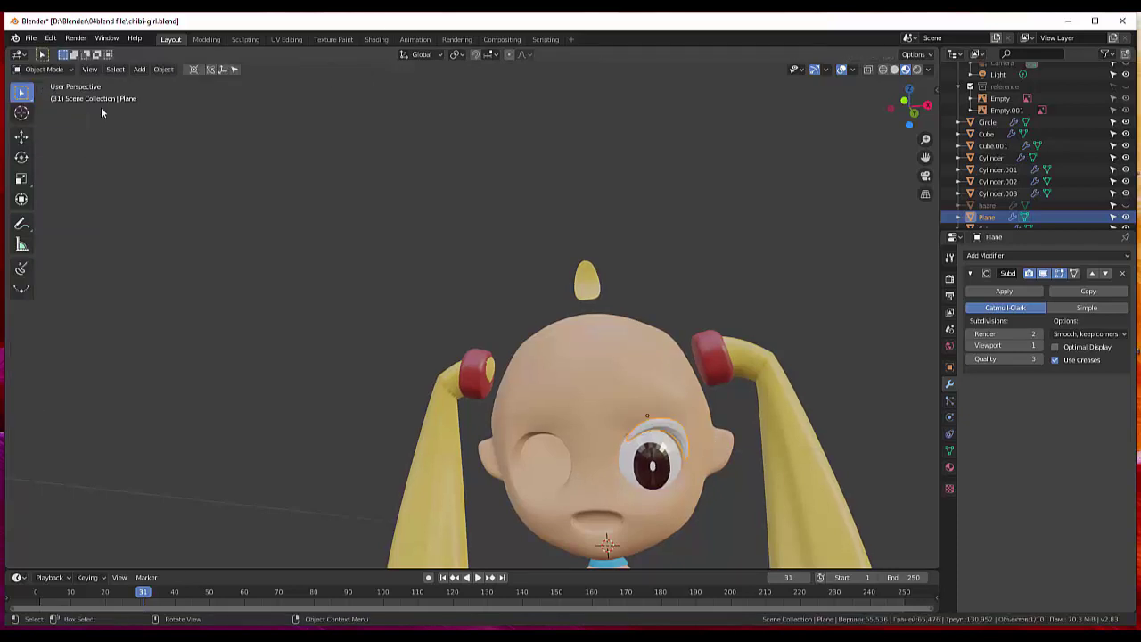
{"action": "mouse_move", "coordinate": [586, 368]}
{"action": "middle_mouse_down"}
{"action": "mouse_move", "coordinate": [505, 354]}
{"action": "mouse_move", "coordinate": [478, 311]}
{"action": "mouse_move", "coordinate": [517, 306]}
{"action": "mouse_move", "coordinate": [612, 351]}
{"action": "mouse_move", "coordinate": [612, 390]}
{"action": "mouse_move", "coordinate": [564, 369]}
{"action": "mouse_move", "coordinate": [583, 410]}
{"action": "middle_mouse_up"}
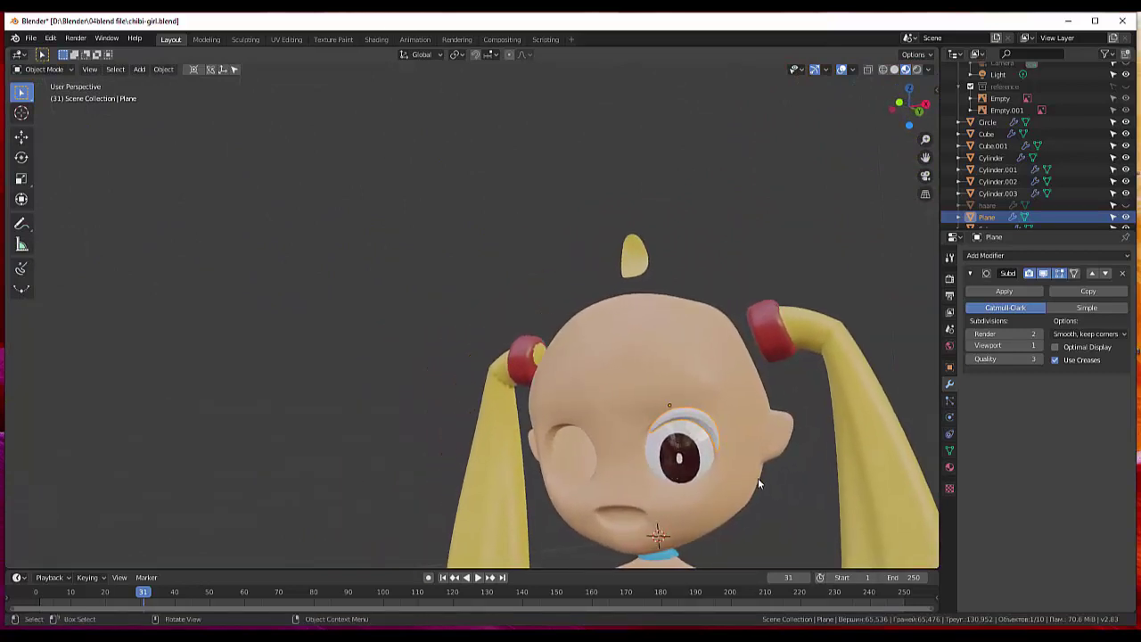
{"action": "key", "text": "s"}
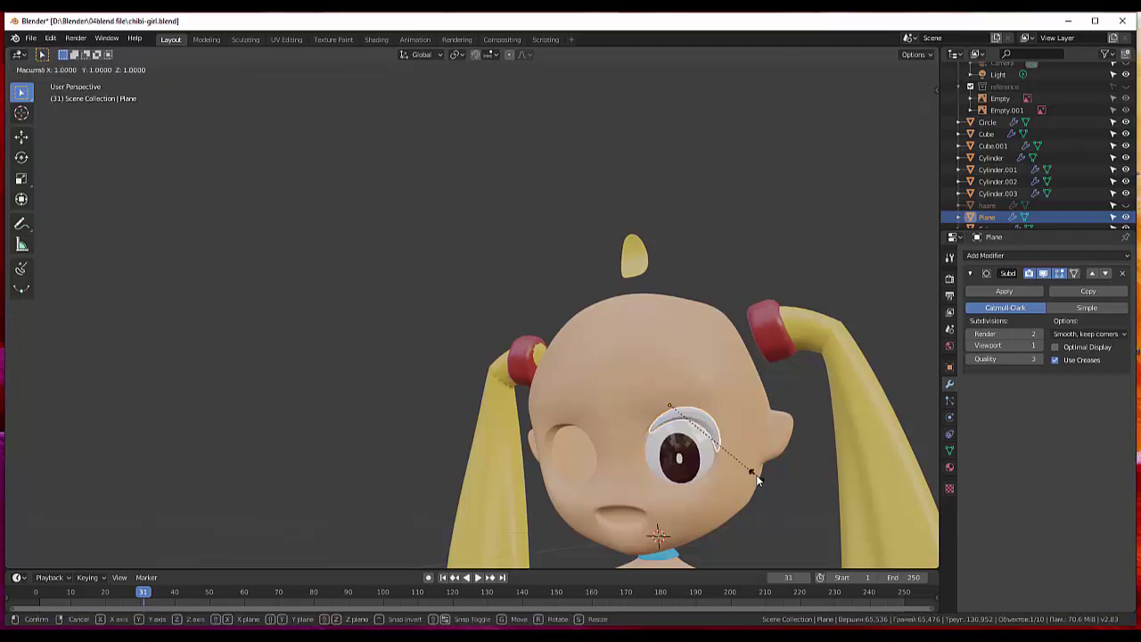
{"action": "left_click", "coordinate": [749, 468]}
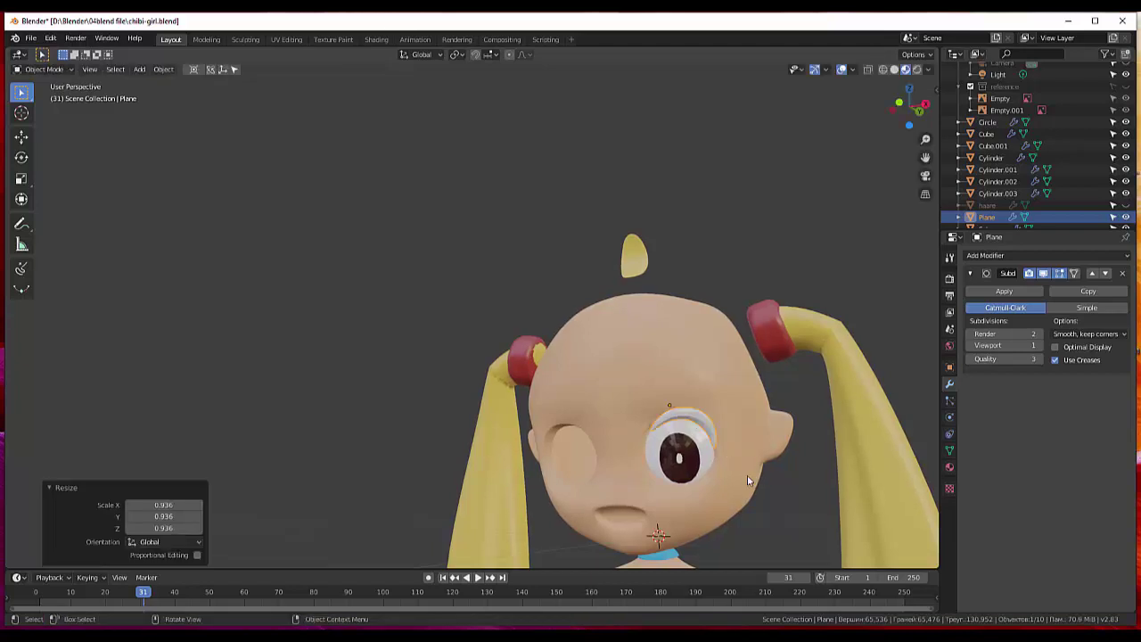
{"action": "key", "text": "s"}
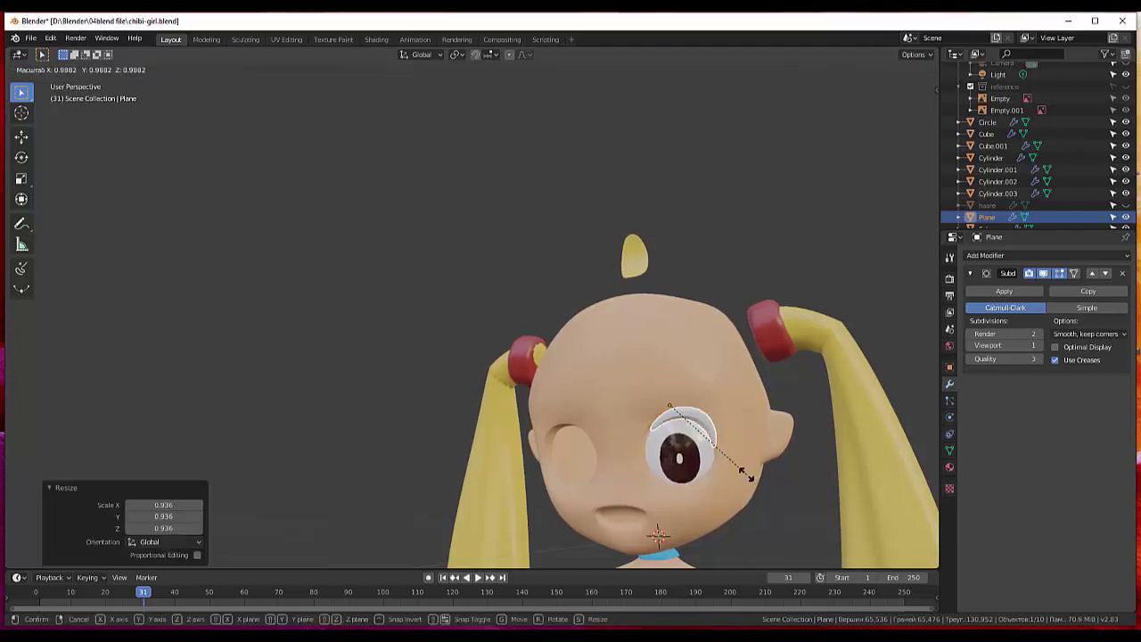
{"action": "key", "text": "y"}
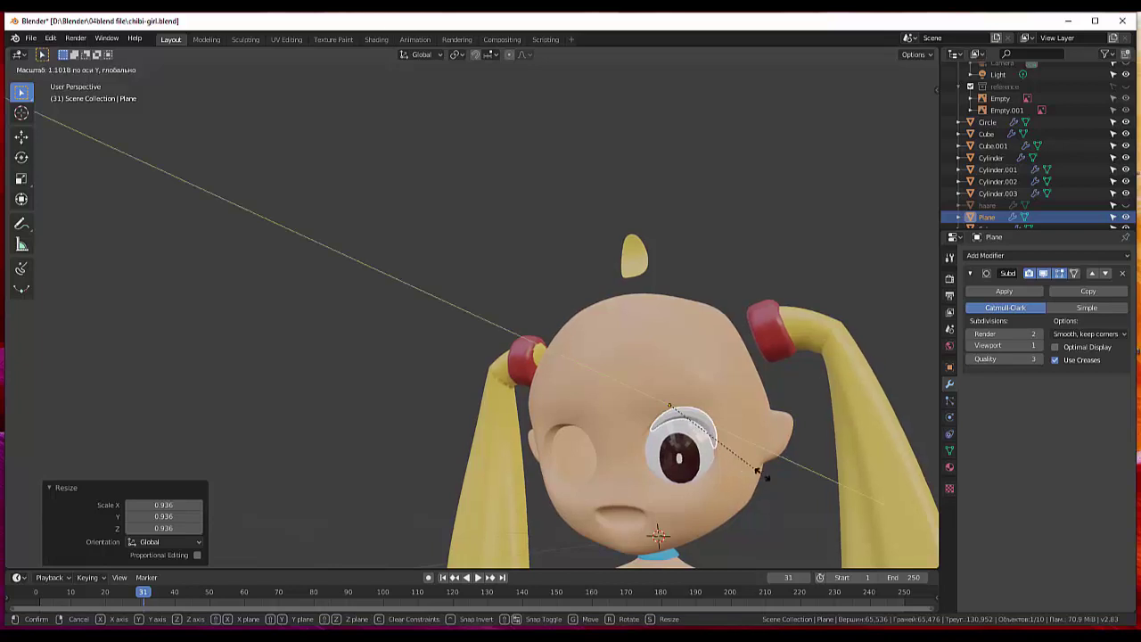
{"action": "left_click", "coordinate": [777, 469]}
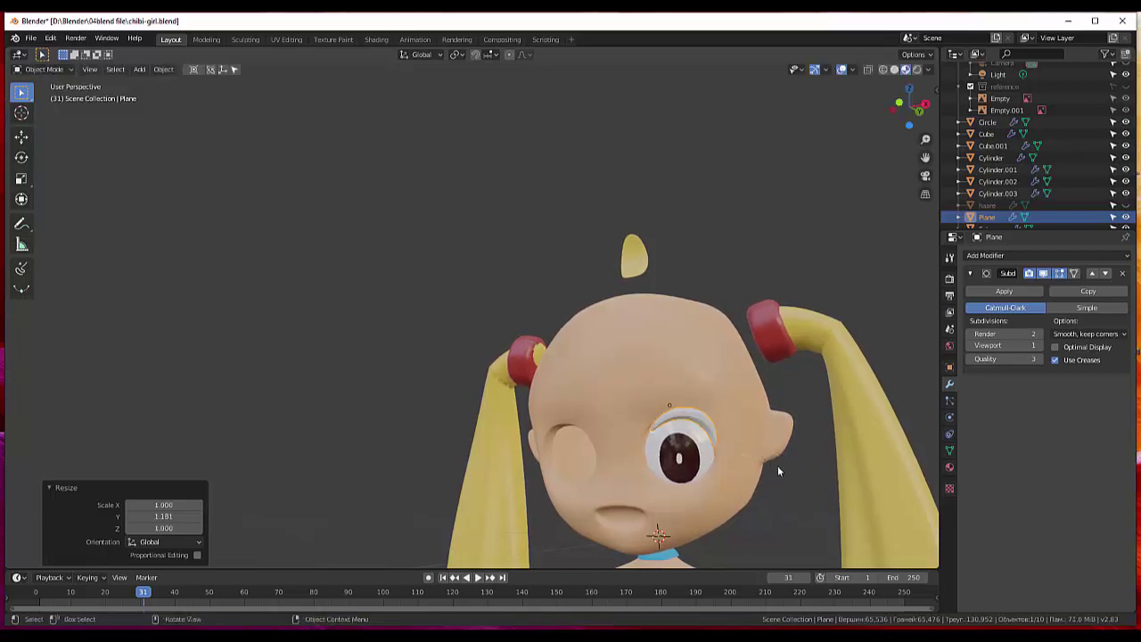
Delete the Plane, undo the deletion, and widen the strip along X to 1.145.
{"action": "key", "text": "Delete"}
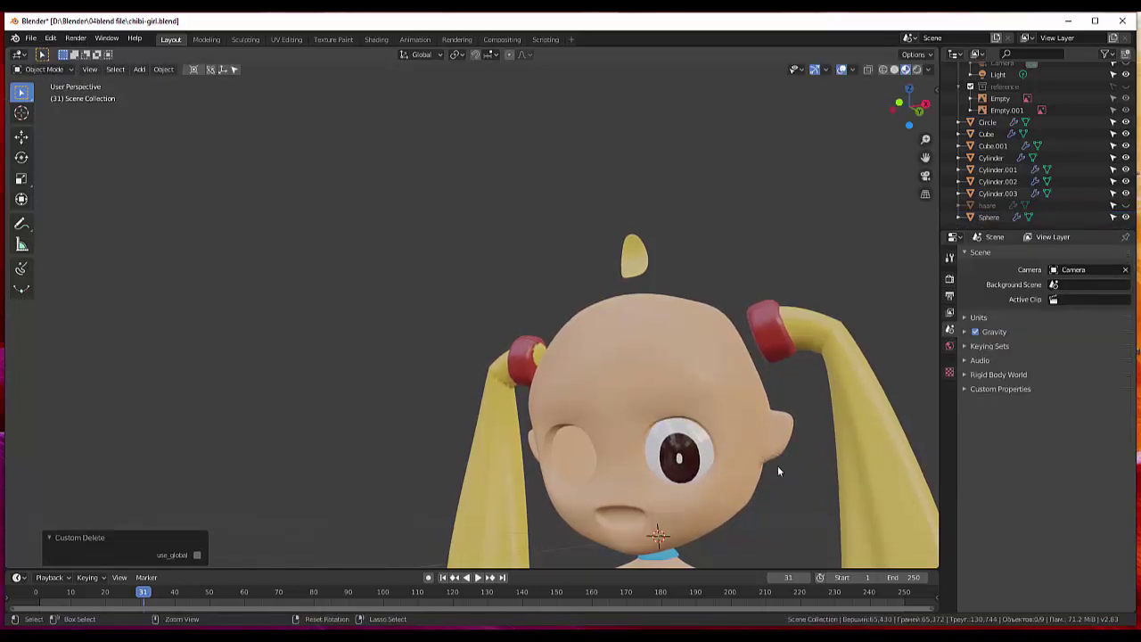
{"action": "key", "text": "ctrl+z"}
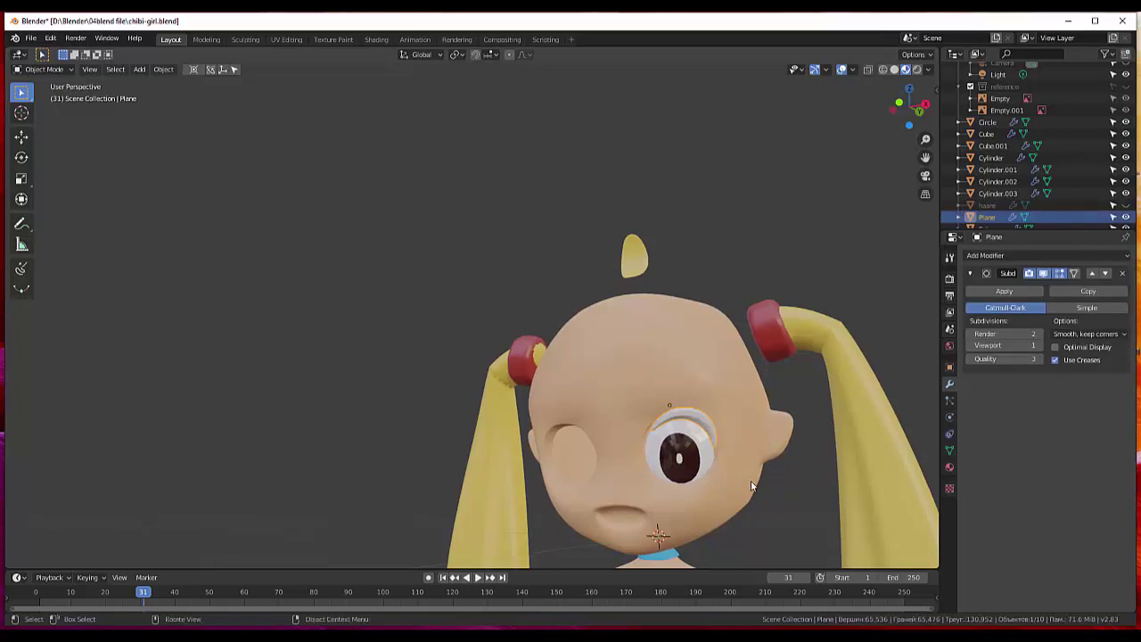
{"action": "key", "text": "s"}
{"action": "key", "text": "x"}
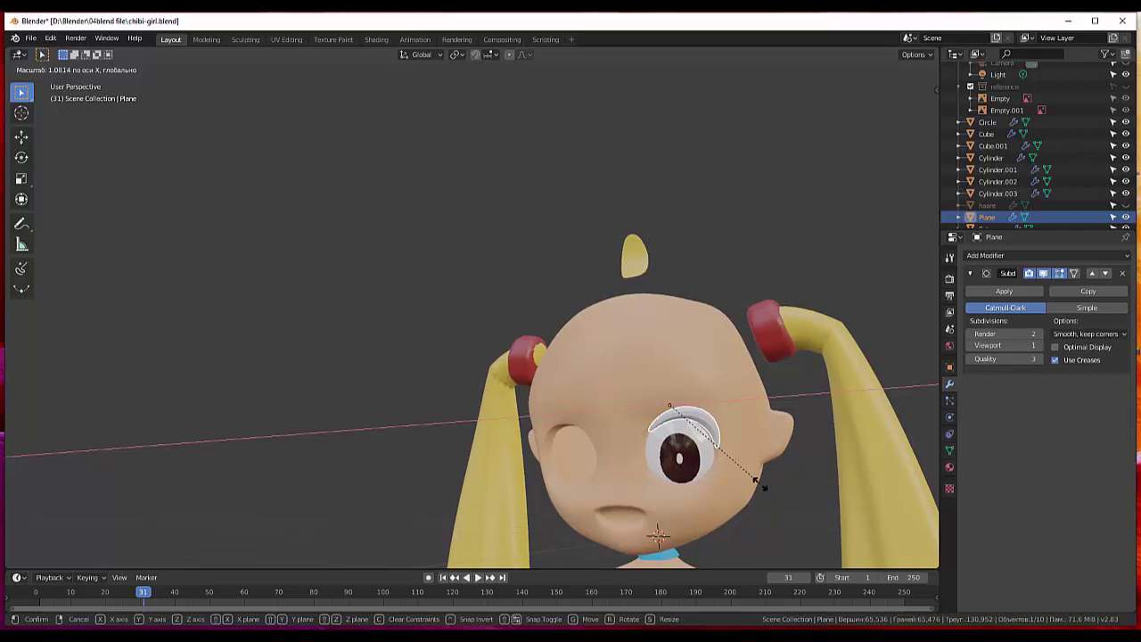
{"action": "left_click", "coordinate": [769, 490]}
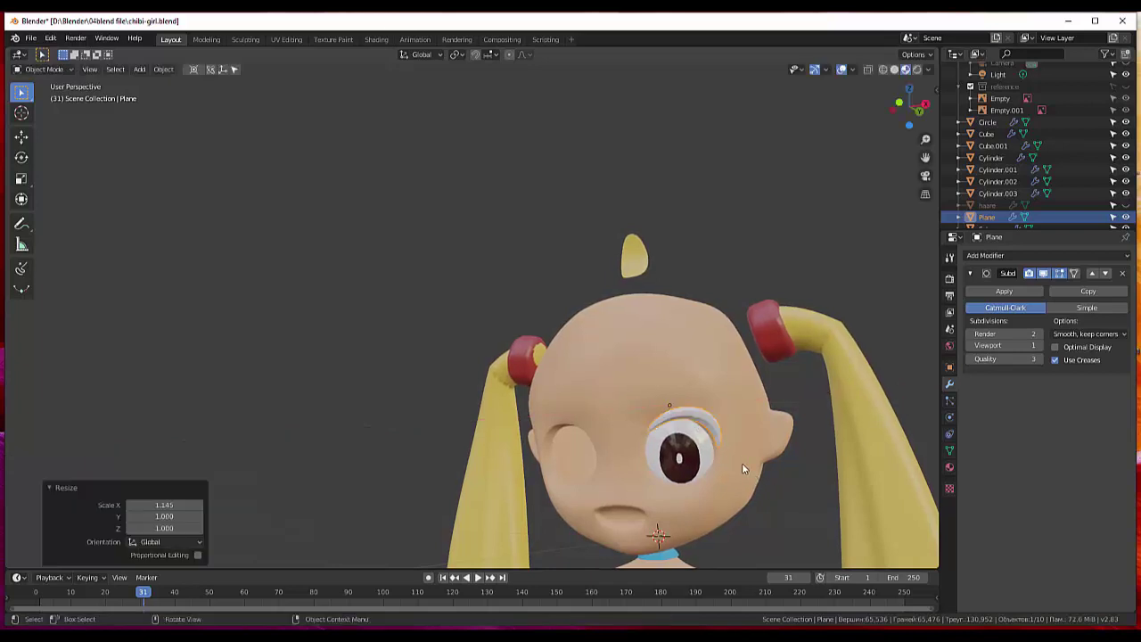
Move the eyelid strip over the eye by X −0.00424, Y 0.0227, Z −0.0375 m.
{"action": "key", "text": "g"}
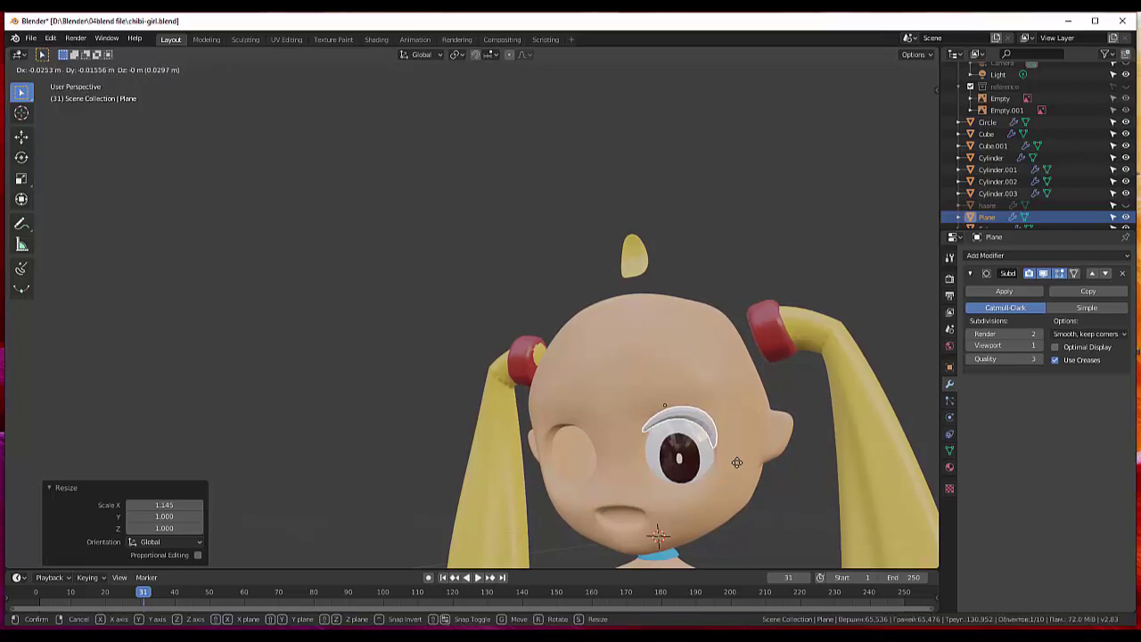
{"action": "left_click", "coordinate": [727, 482]}
{"action": "left_click", "coordinate": [724, 472]}
{"action": "mouse_move", "coordinate": [724, 471]}
{"action": "middle_mouse_down"}
{"action": "mouse_move", "coordinate": [633, 451]}
{"action": "mouse_move", "coordinate": [633, 413]}
{"action": "mouse_move", "coordinate": [661, 382]}
{"action": "mouse_move", "coordinate": [692, 374]}
{"action": "mouse_move", "coordinate": [659, 474]}
{"action": "middle_mouse_up"}
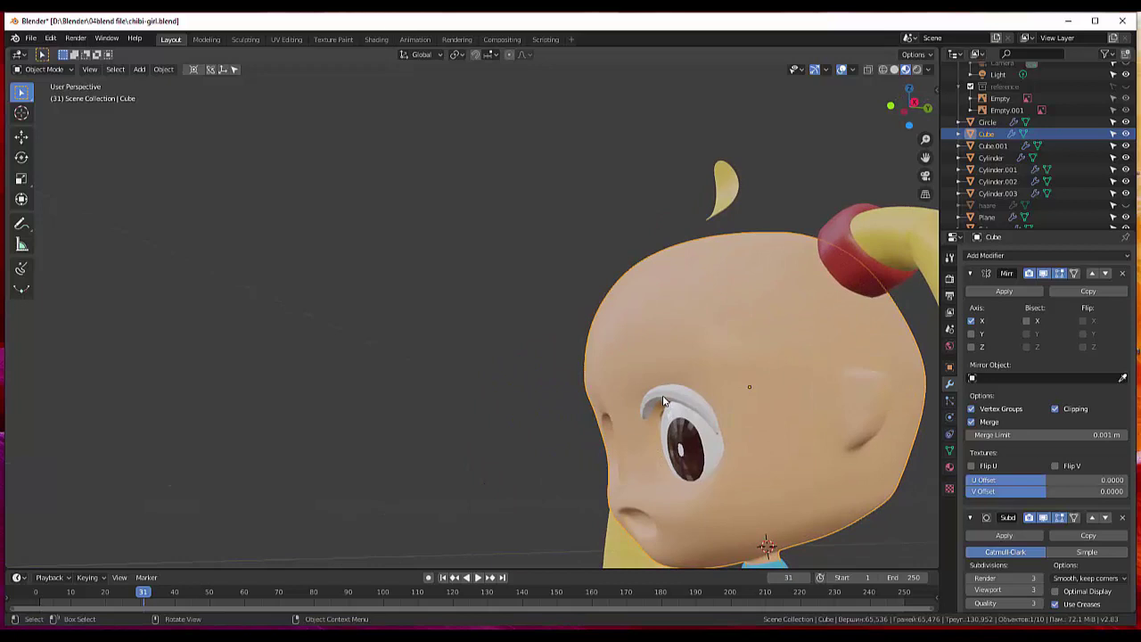
{"action": "key", "text": "g"}
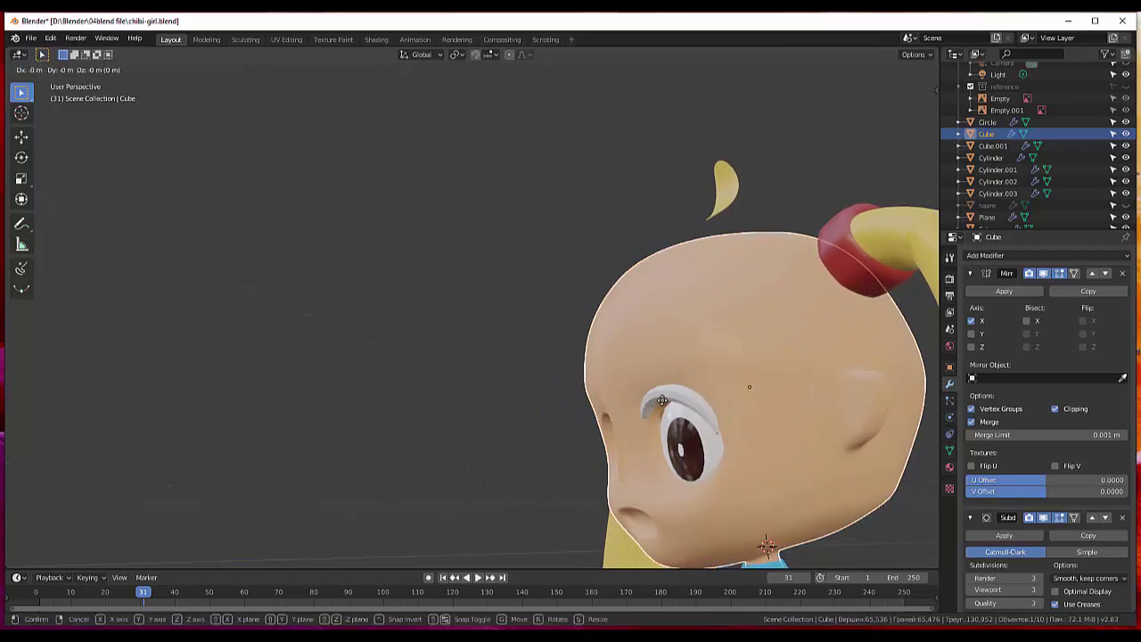
{"action": "key", "text": "Escape"}
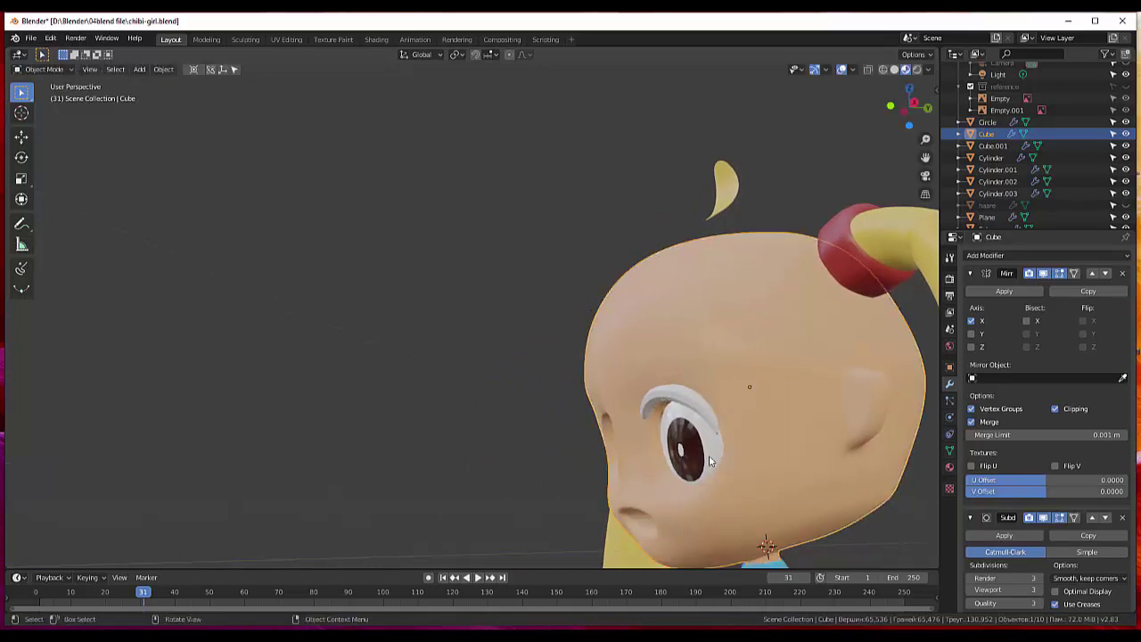
{"action": "left_click", "coordinate": [678, 403]}
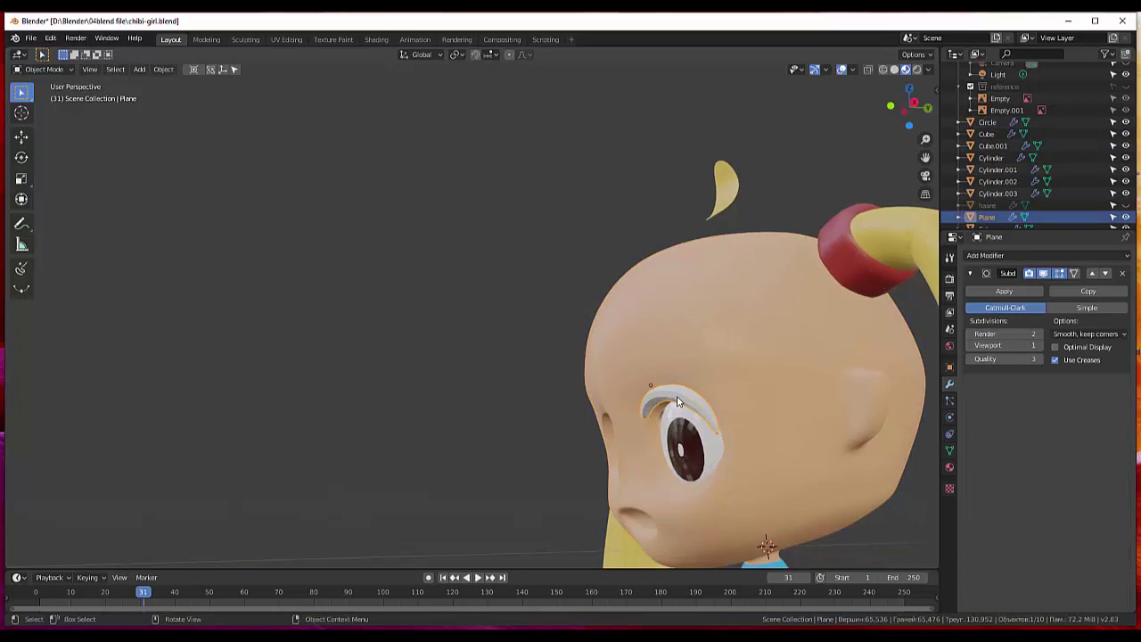
{"action": "key", "text": "g"}
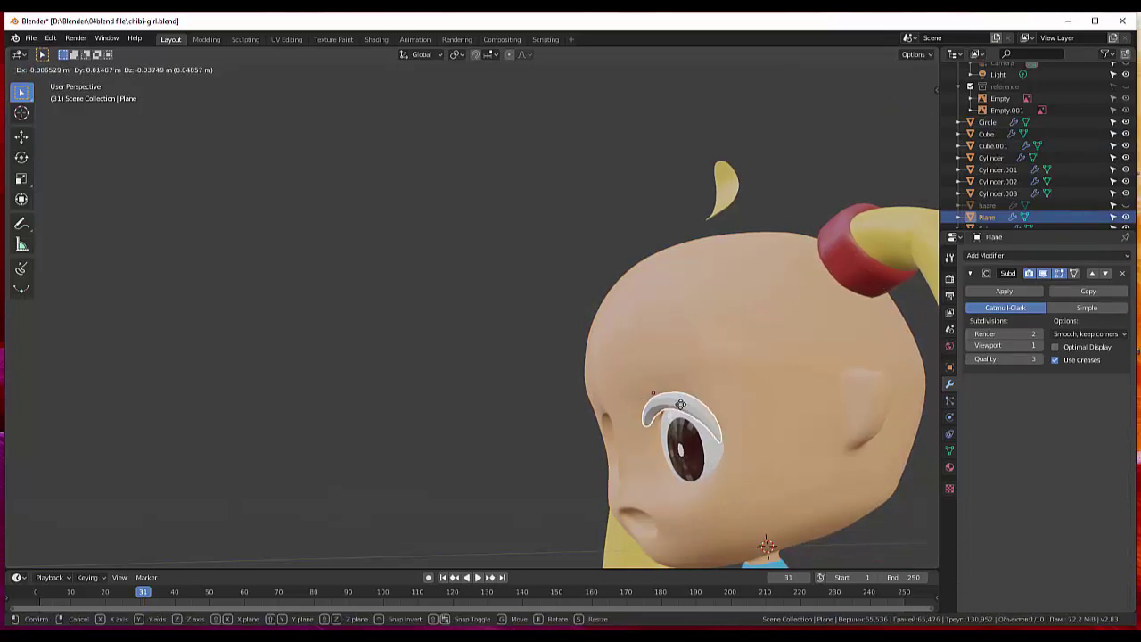
{"action": "left_click", "coordinate": [681, 404]}
{"action": "mouse_move", "coordinate": [681, 404]}
{"action": "middle_mouse_down"}
{"action": "mouse_move", "coordinate": [731, 357]}
{"action": "mouse_move", "coordinate": [754, 373]}
{"action": "mouse_move", "coordinate": [765, 426]}
{"action": "mouse_move", "coordinate": [706, 419]}
{"action": "mouse_move", "coordinate": [701, 377]}
{"action": "mouse_move", "coordinate": [738, 382]}
{"action": "mouse_move", "coordinate": [728, 422]}
{"action": "mouse_move", "coordinate": [697, 414]}
{"action": "middle_mouse_up"}
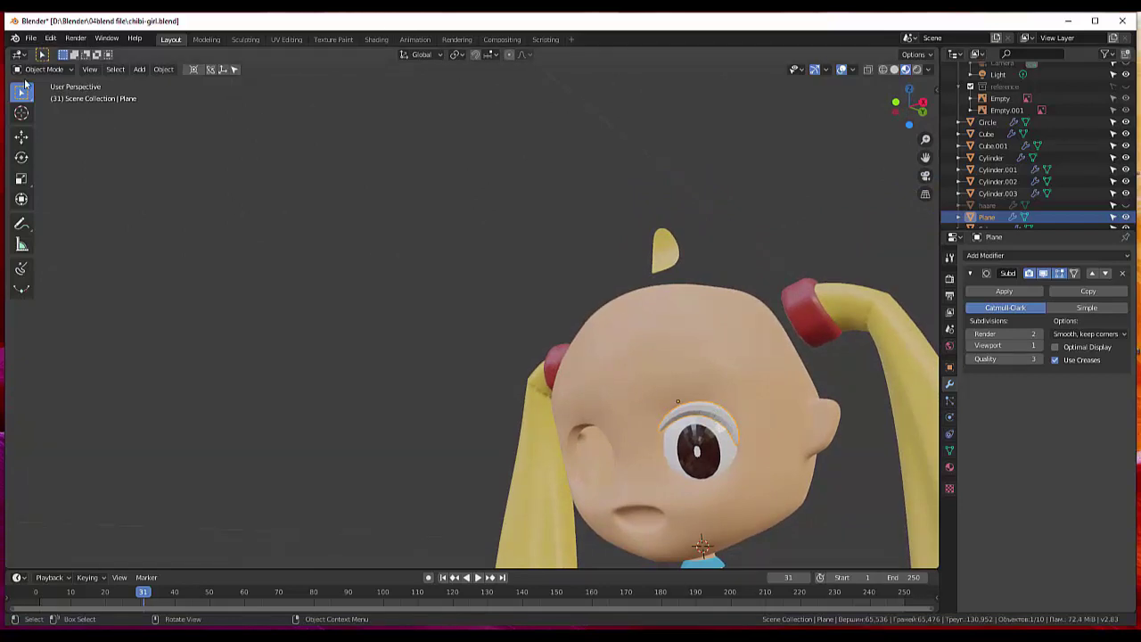
{"action": "left_click", "coordinate": [37, 69]}
In Edit Mode, add a loop cut across the eyelid strip and clear the selection.
{"action": "left_click", "coordinate": [33, 94]}
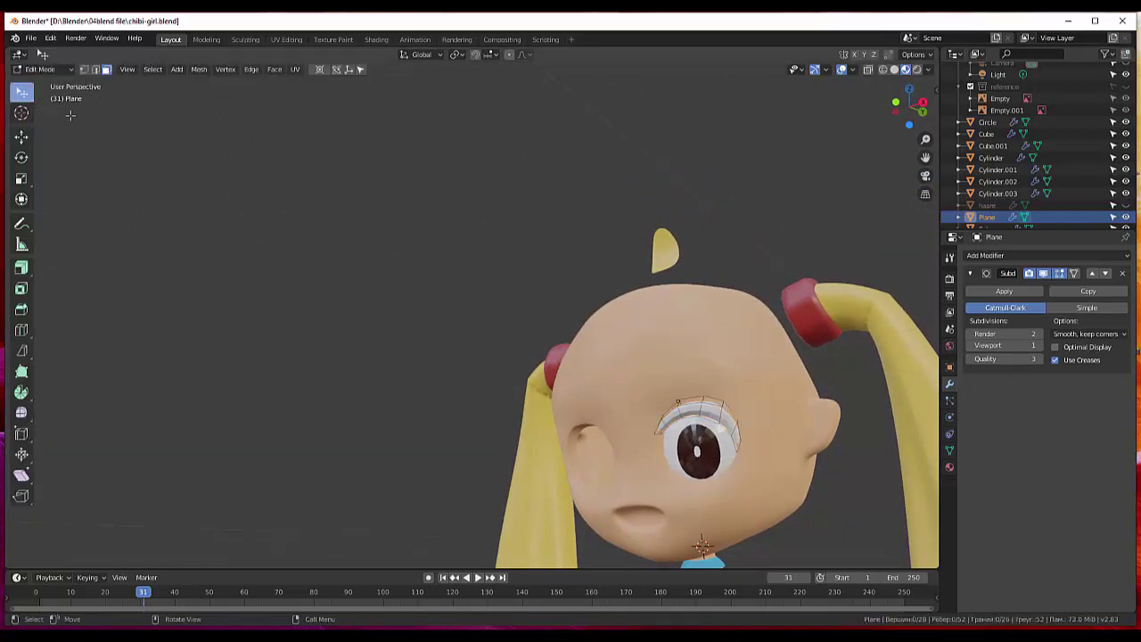
{"action": "scroll", "coordinate": [755, 421], "scroll_direction": "up", "scroll_amount": 4}
{"action": "scroll", "coordinate": [713, 400], "scroll_direction": "down", "scroll_amount": 3}
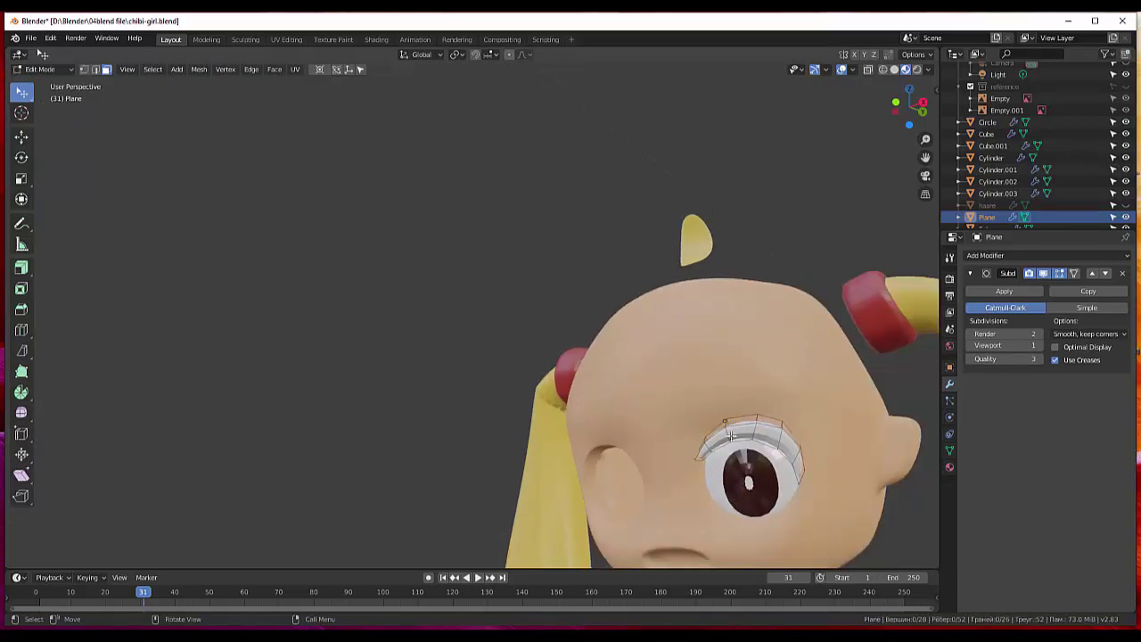
{"action": "left_click", "coordinate": [728, 435]}
{"action": "key", "text": "ctrl+r"}
{"action": "left_click", "coordinate": [727, 435]}
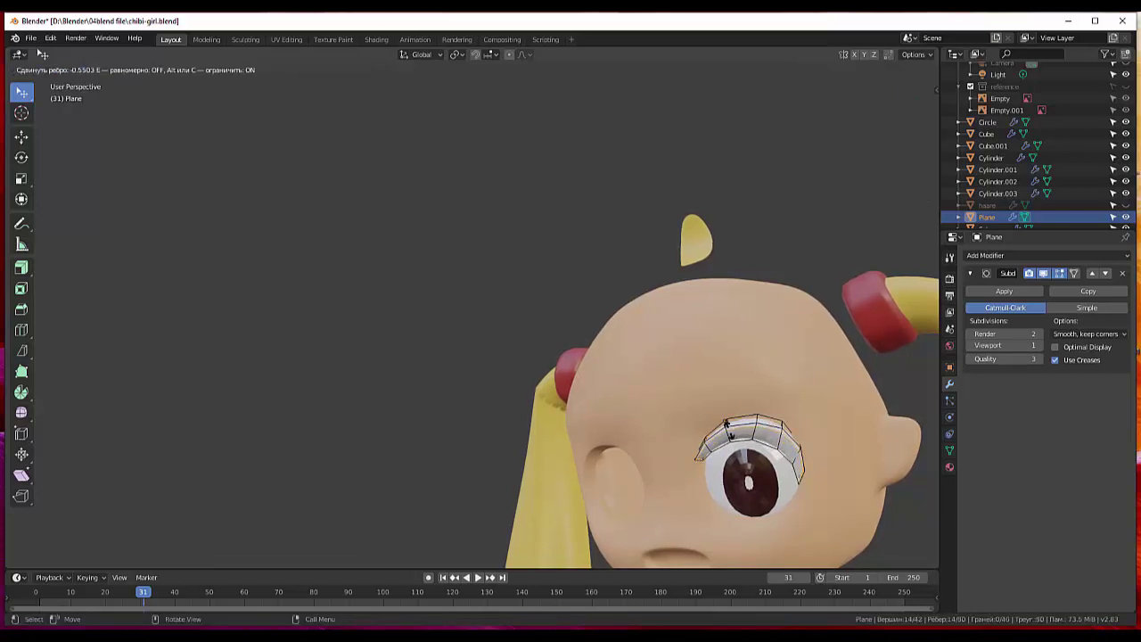
{"action": "left_click", "coordinate": [727, 432]}
{"action": "key", "text": "alt+a"}
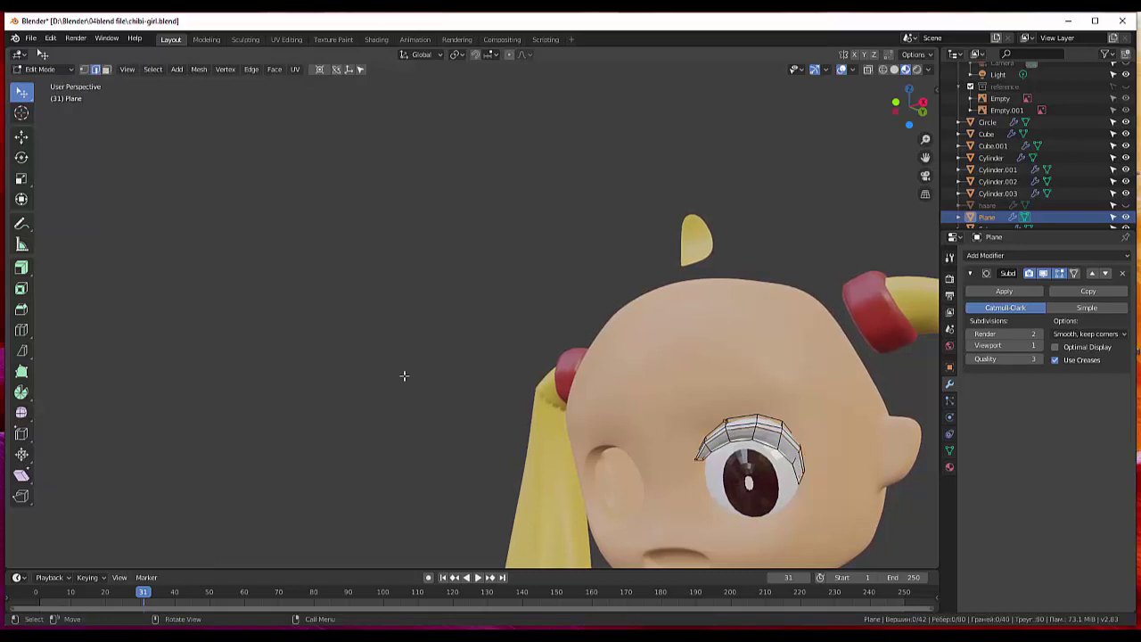
Set the Subdivision Surface Render and Viewport levels to 3.
{"action": "scroll", "coordinate": [396, 392], "scroll_direction": "down", "scroll_amount": 3}
{"action": "scroll", "coordinate": [405, 397], "scroll_direction": "down", "scroll_amount": 2}
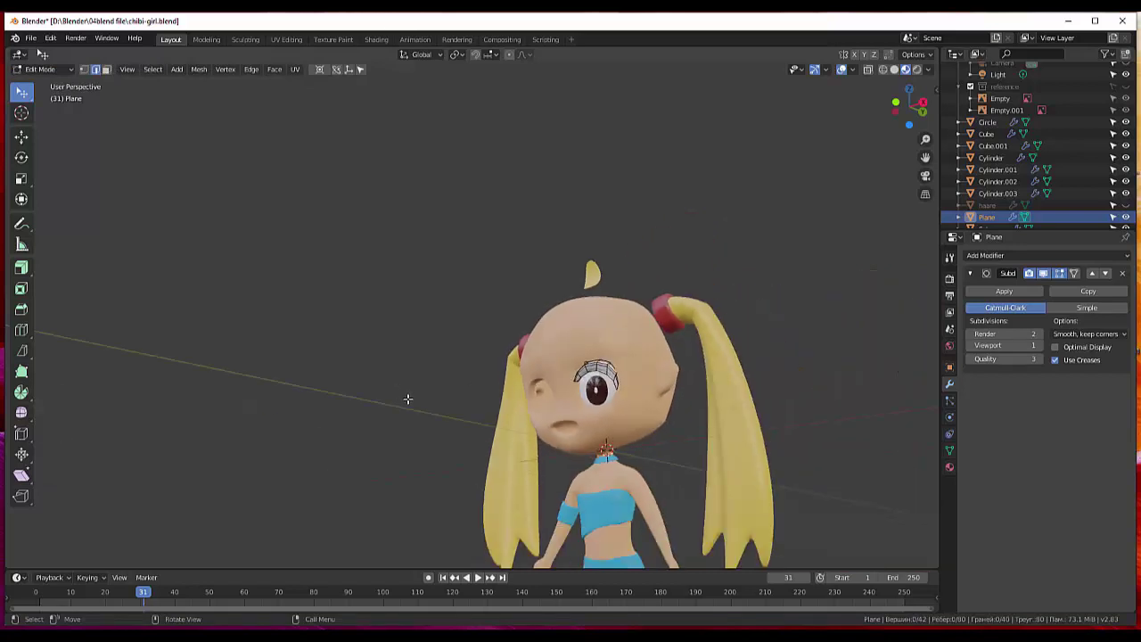
{"action": "mouse_move", "coordinate": [1003, 334]}
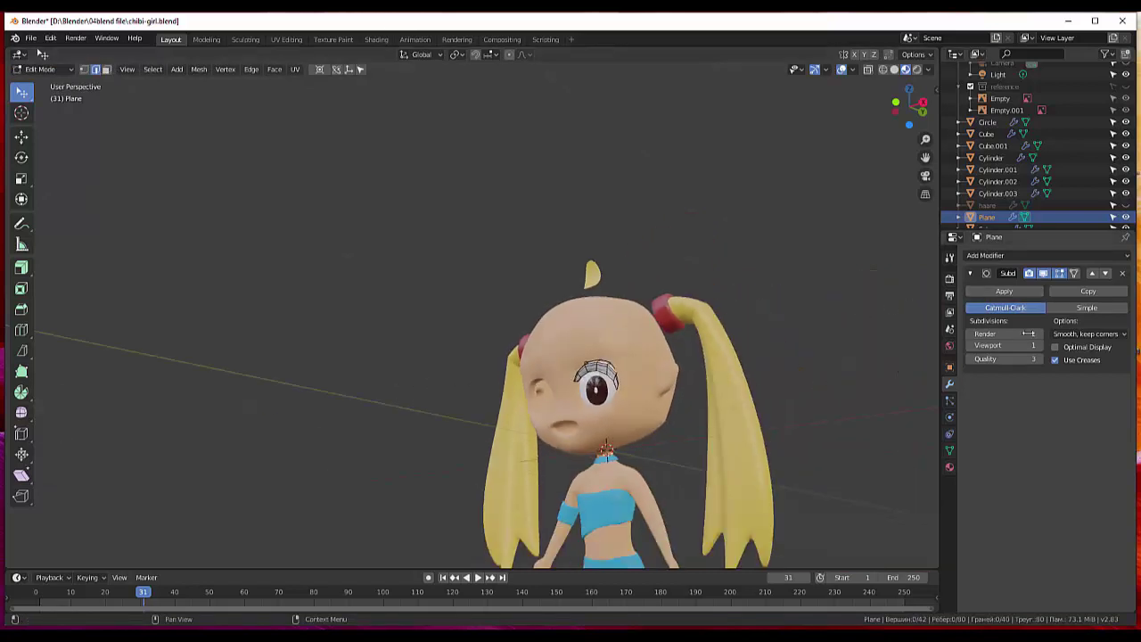
{"action": "left_click", "coordinate": [1040, 334]}
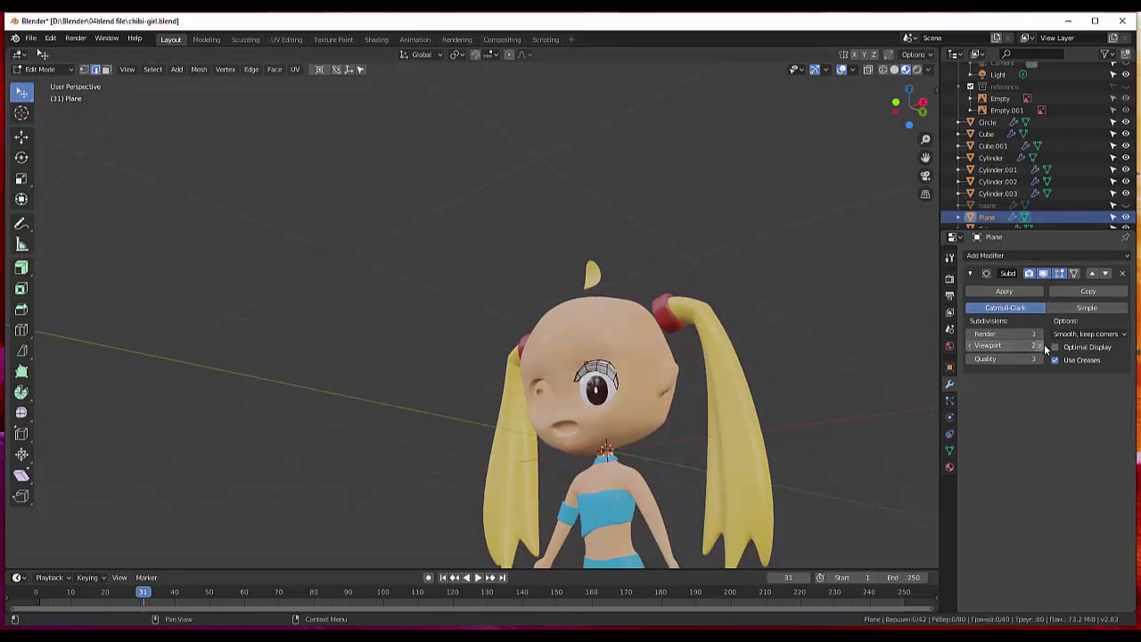
{"action": "left_click", "coordinate": [1040, 346]}
{"action": "mouse_move", "coordinate": [817, 436]}
{"action": "middle_mouse_down"}
{"action": "mouse_move", "coordinate": [936, 493]}
{"action": "mouse_move", "coordinate": [809, 441]}
{"action": "mouse_move", "coordinate": [928, 452]}
{"action": "mouse_move", "coordinate": [820, 473]}
{"action": "mouse_move", "coordinate": [750, 443]}
{"action": "mouse_move", "coordinate": [746, 458]}
{"action": "mouse_move", "coordinate": [830, 433]}
{"action": "mouse_move", "coordinate": [841, 451]}
{"action": "mouse_move", "coordinate": [606, 434]}
{"action": "mouse_move", "coordinate": [582, 387]}
{"action": "middle_mouse_up"}
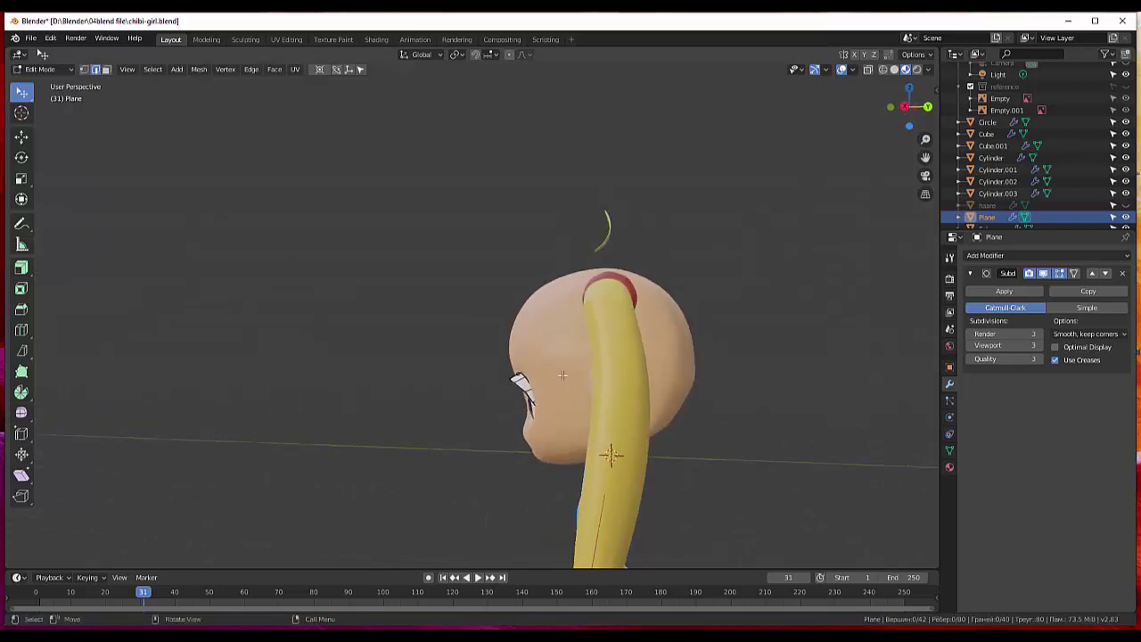
In Object Mode, rotate the eyelid strip 13.9° and move it toward the eye.
{"action": "left_click", "coordinate": [524, 383]}
{"action": "left_click", "coordinate": [45, 69]}
{"action": "left_click", "coordinate": [43, 80]}
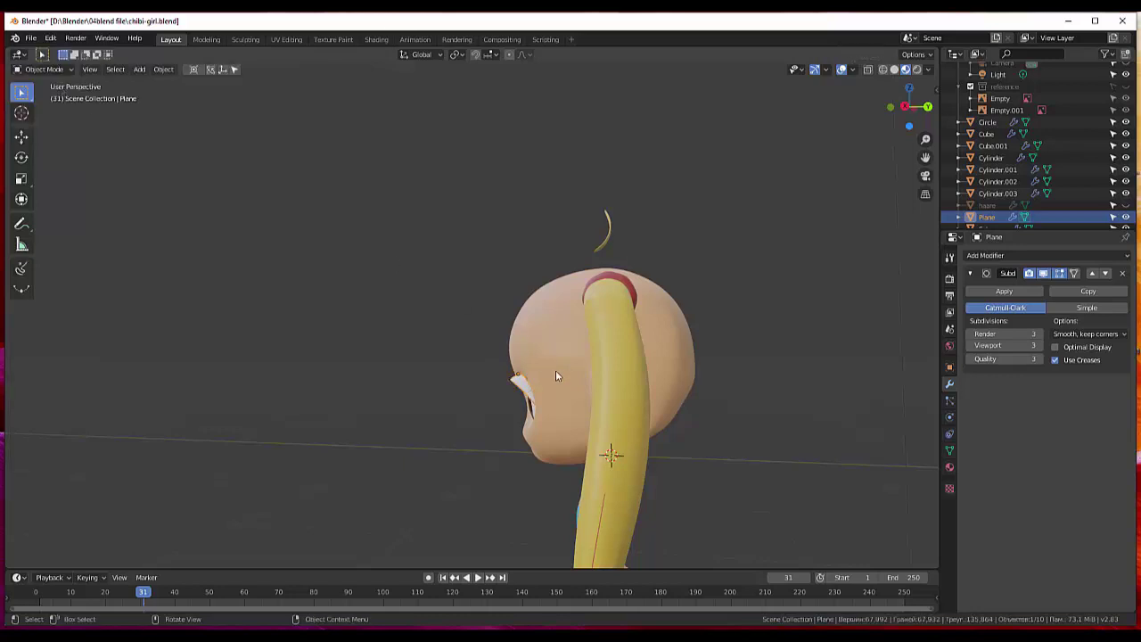
{"action": "key", "text": "r"}
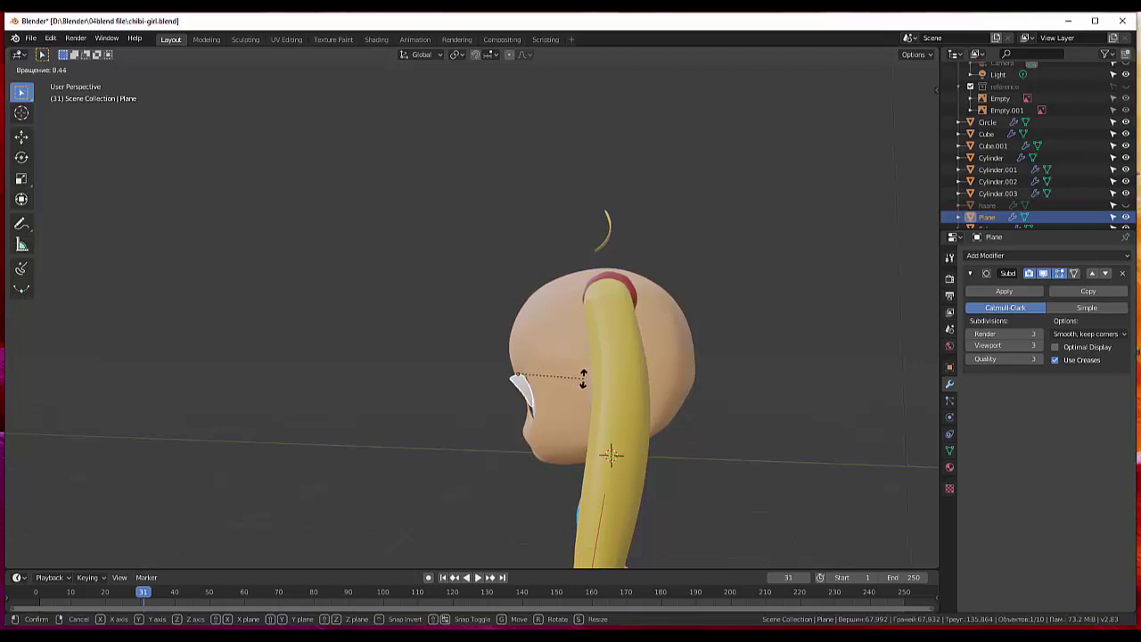
{"action": "left_click", "coordinate": [578, 384]}
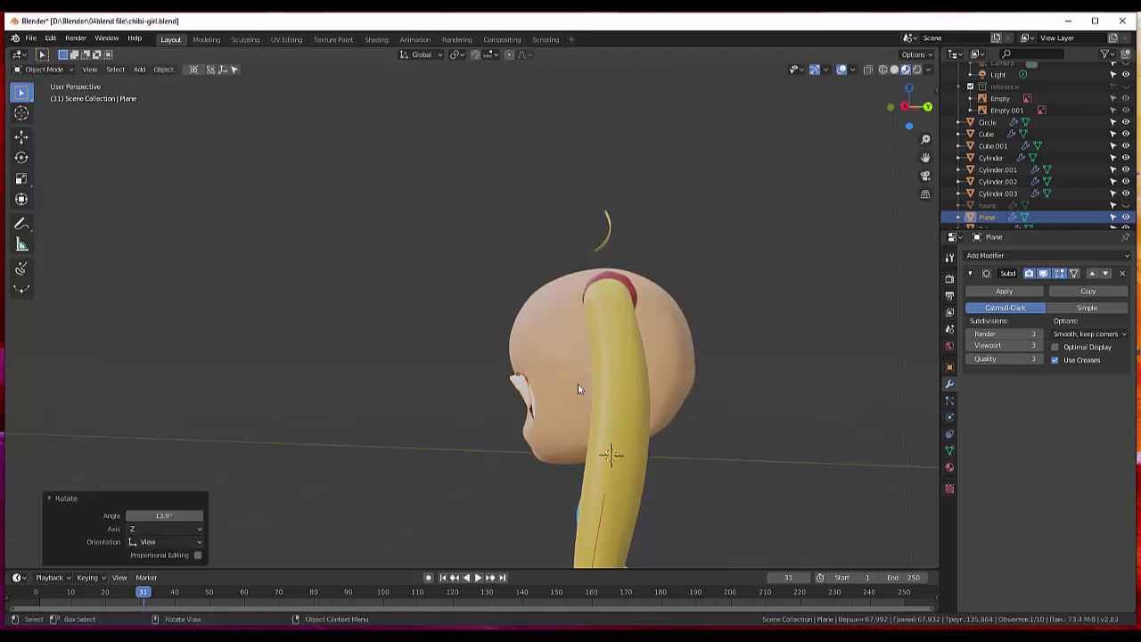
{"action": "key", "text": "g"}
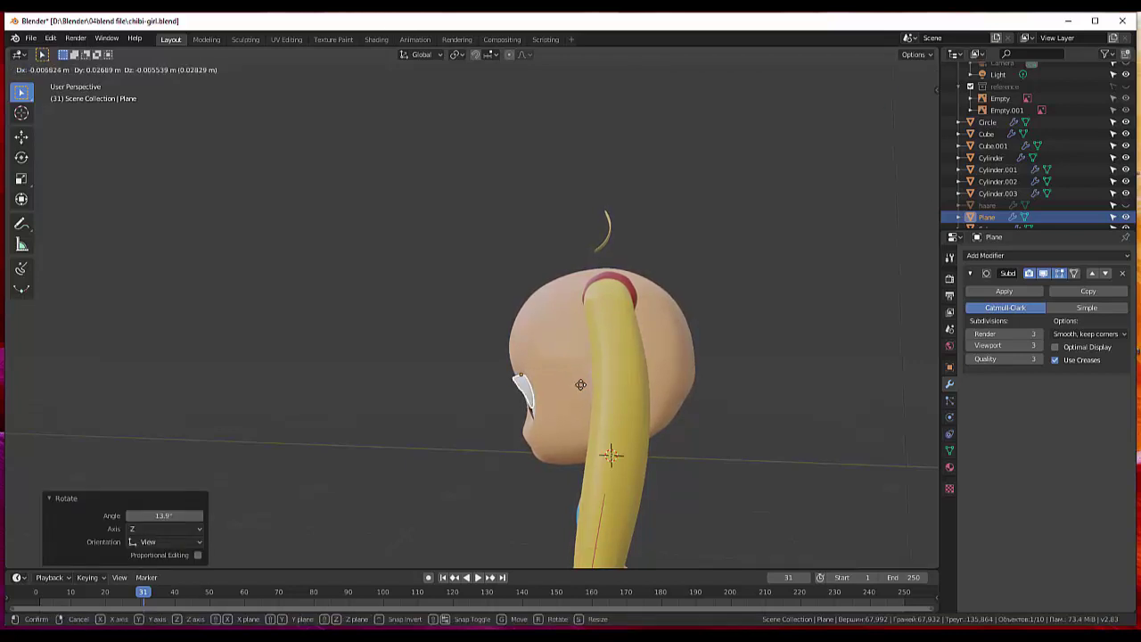
{"action": "left_click", "coordinate": [582, 384]}
Refine the strip's position over the eye from the front and check it from the side.
{"action": "left_click", "coordinate": [708, 393]}
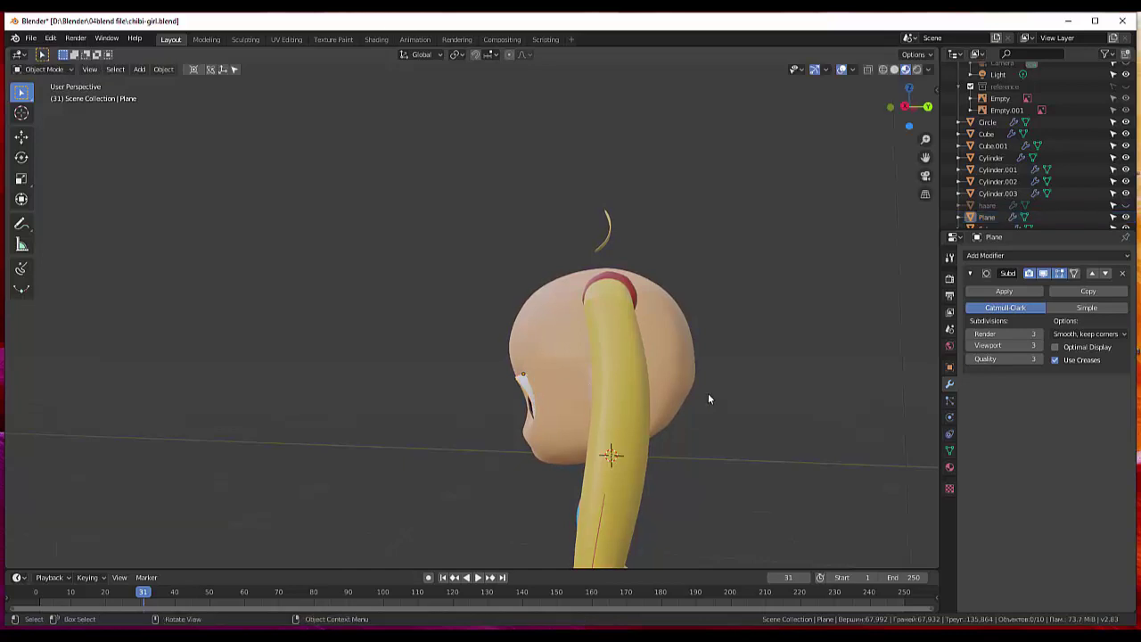
{"action": "mouse_move", "coordinate": [707, 393]}
{"action": "middle_mouse_down"}
{"action": "mouse_move", "coordinate": [816, 351]}
{"action": "mouse_move", "coordinate": [865, 371]}
{"action": "mouse_move", "coordinate": [686, 401]}
{"action": "middle_mouse_up"}
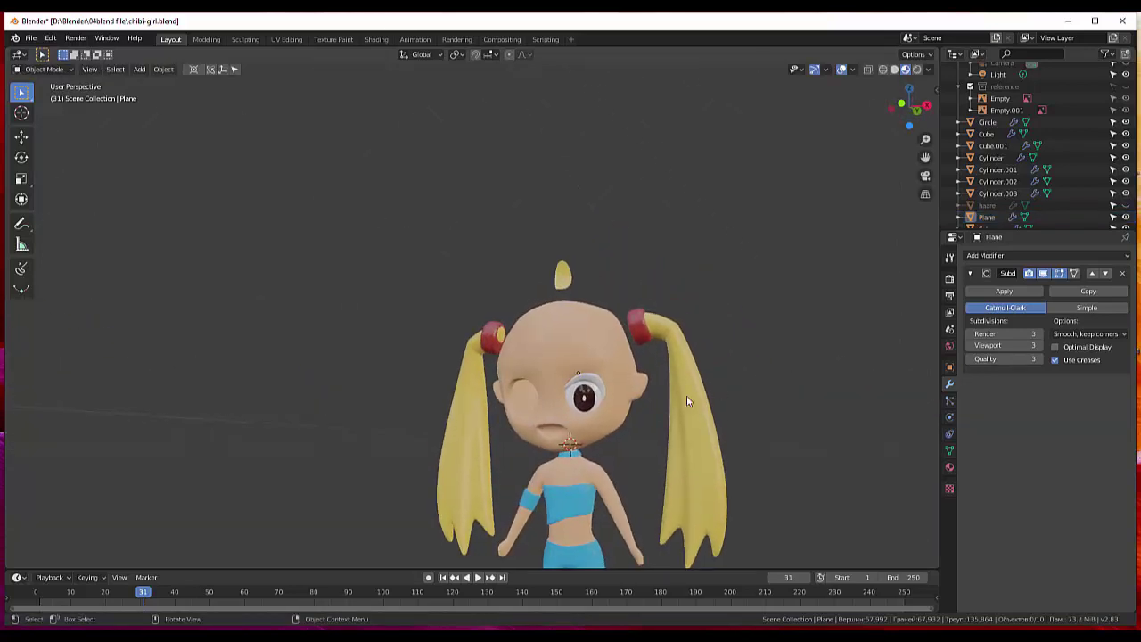
{"action": "left_click", "coordinate": [600, 385]}
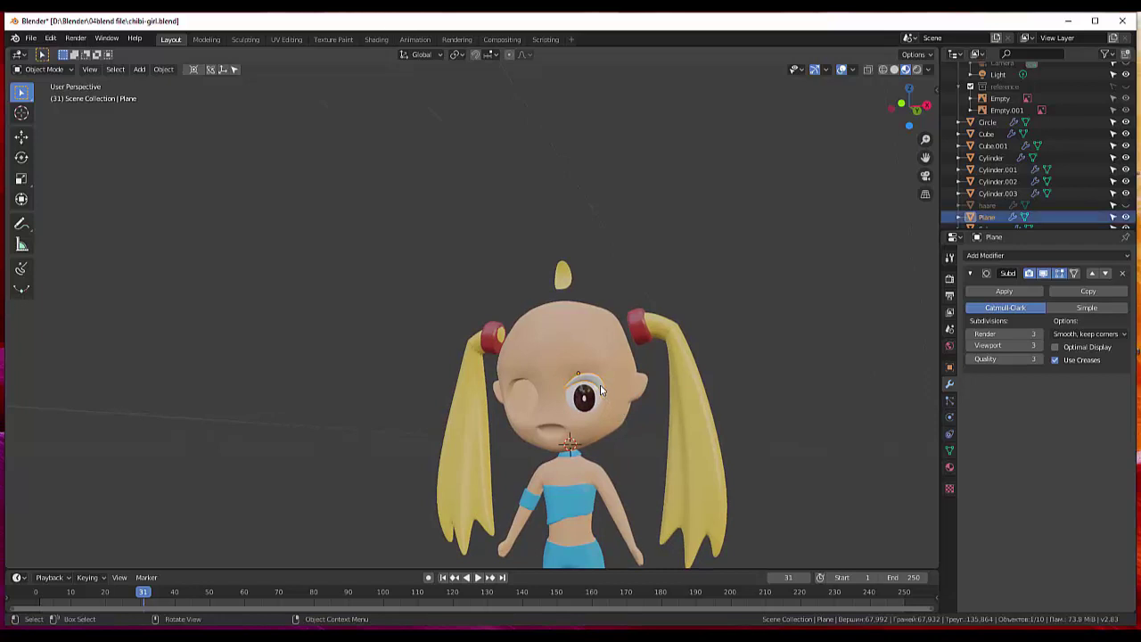
{"action": "key", "text": "g"}
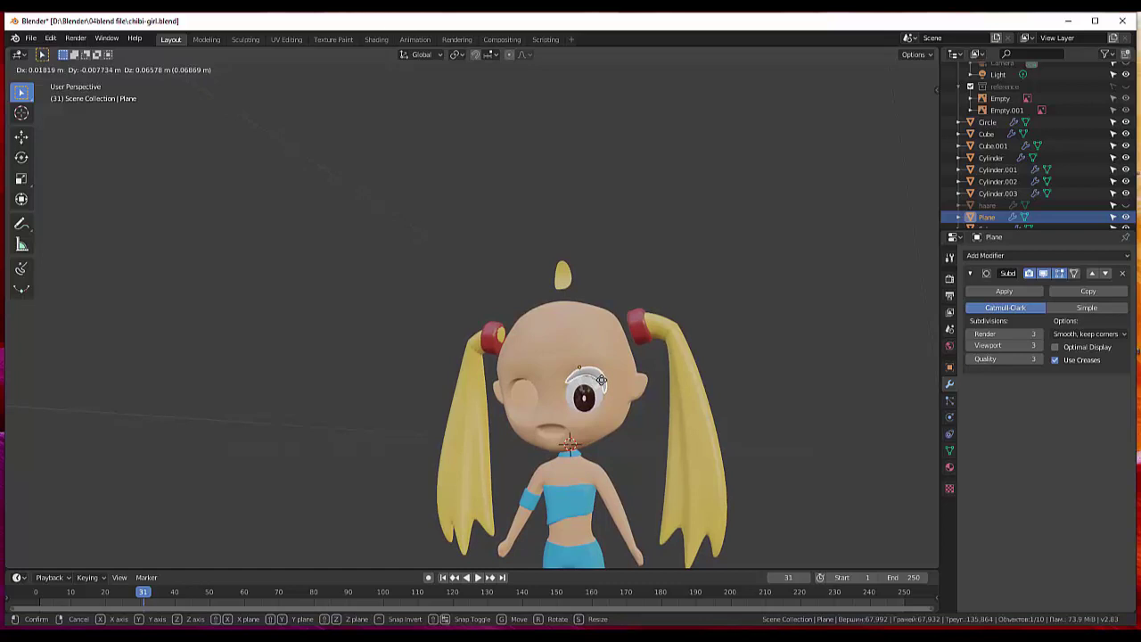
{"action": "left_click", "coordinate": [601, 381]}
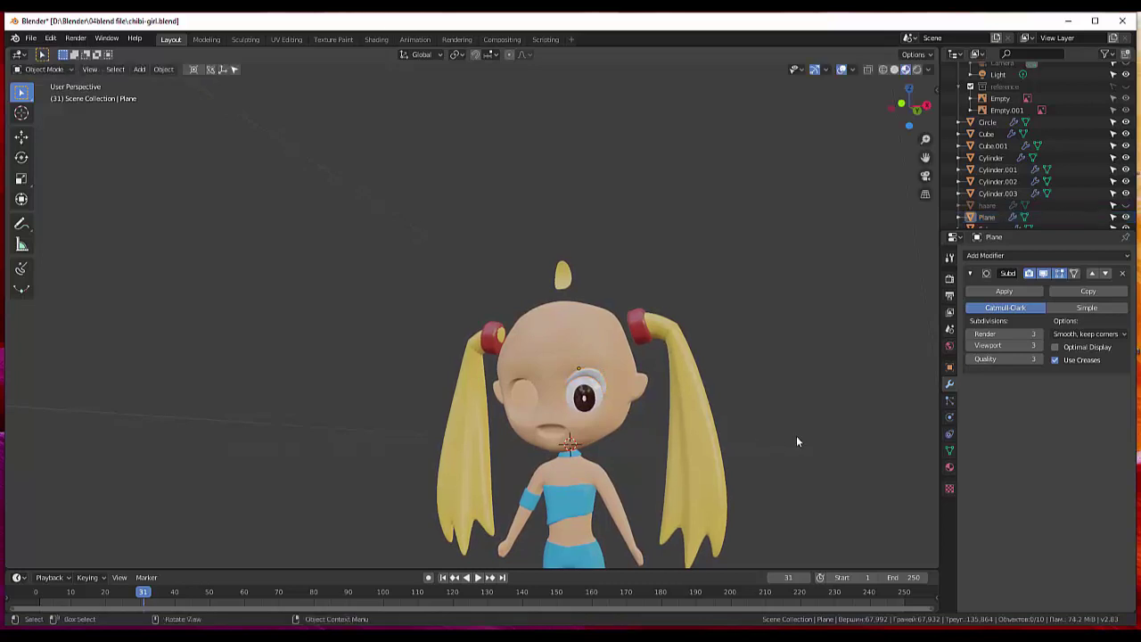
{"action": "mouse_move", "coordinate": [796, 435]}
{"action": "middle_mouse_down"}
{"action": "mouse_move", "coordinate": [779, 445]}
{"action": "mouse_move", "coordinate": [680, 431]}
{"action": "mouse_move", "coordinate": [697, 452]}
{"action": "mouse_move", "coordinate": [679, 430]}
{"action": "mouse_move", "coordinate": [676, 439]}
{"action": "middle_mouse_up"}
{"action": "scroll", "coordinate": [557, 434], "scroll_direction": "up", "scroll_amount": 2}
{"action": "mouse_move", "coordinate": [561, 432]}
{"action": "middle_mouse_down"}
{"action": "mouse_move", "coordinate": [682, 433]}
{"action": "mouse_move", "coordinate": [637, 448]}
{"action": "mouse_move", "coordinate": [627, 436]}
{"action": "middle_mouse_up"}
{"action": "left_click", "coordinate": [635, 444]}
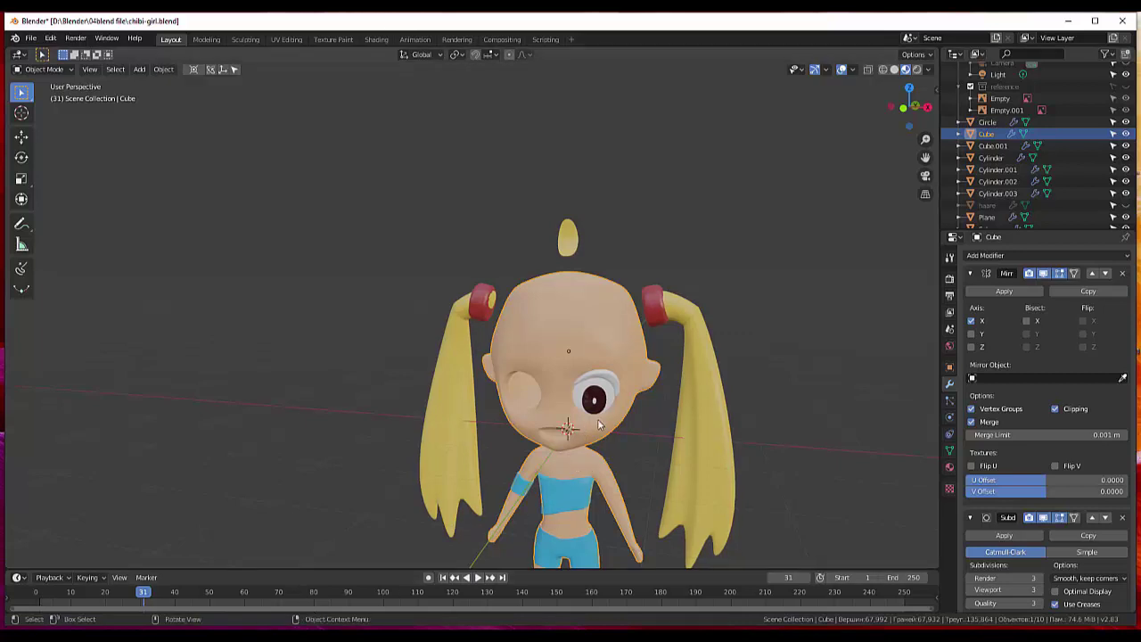
{"action": "left_click", "coordinate": [611, 379]}
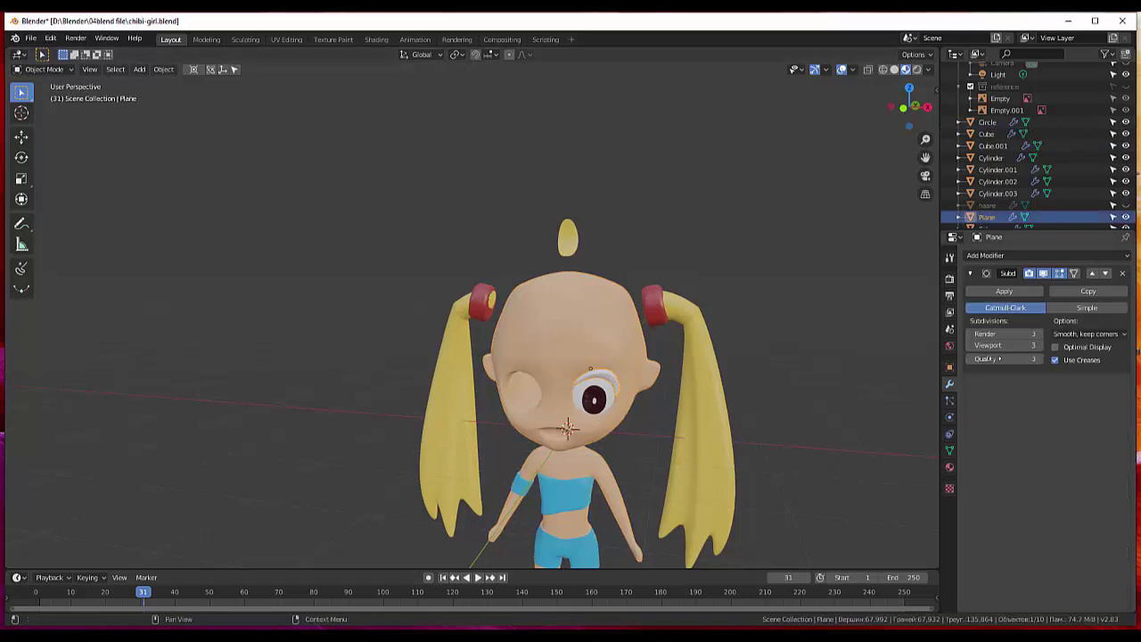
Assign the black material, then reselect the lash strip and switch it to braun.
{"action": "left_click", "coordinate": [949, 467]}
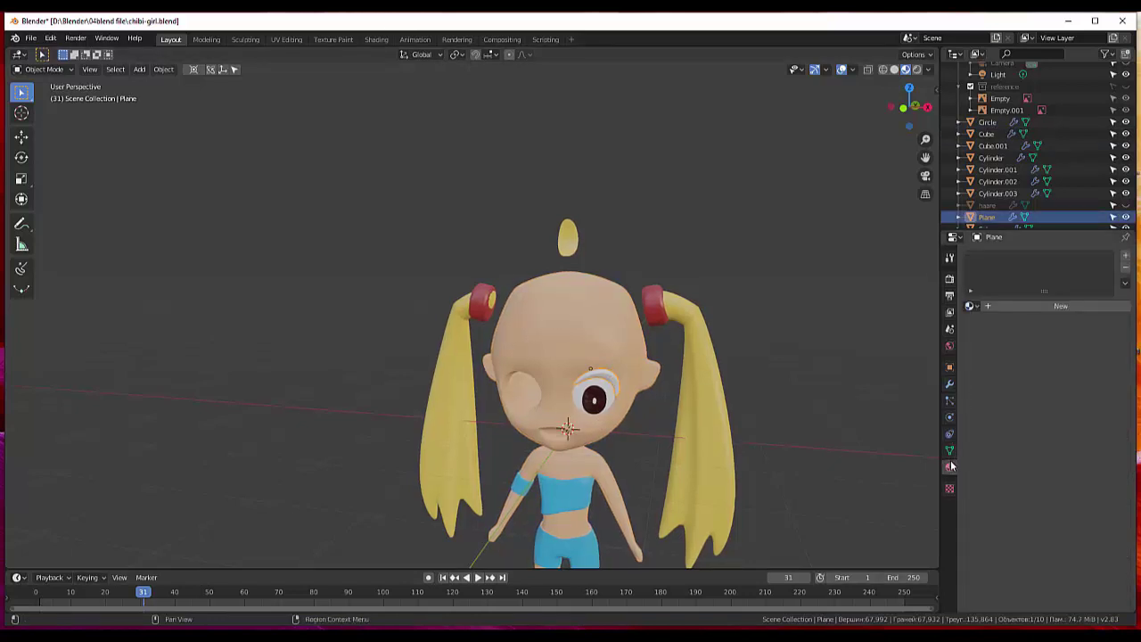
{"action": "left_click", "coordinate": [971, 306]}
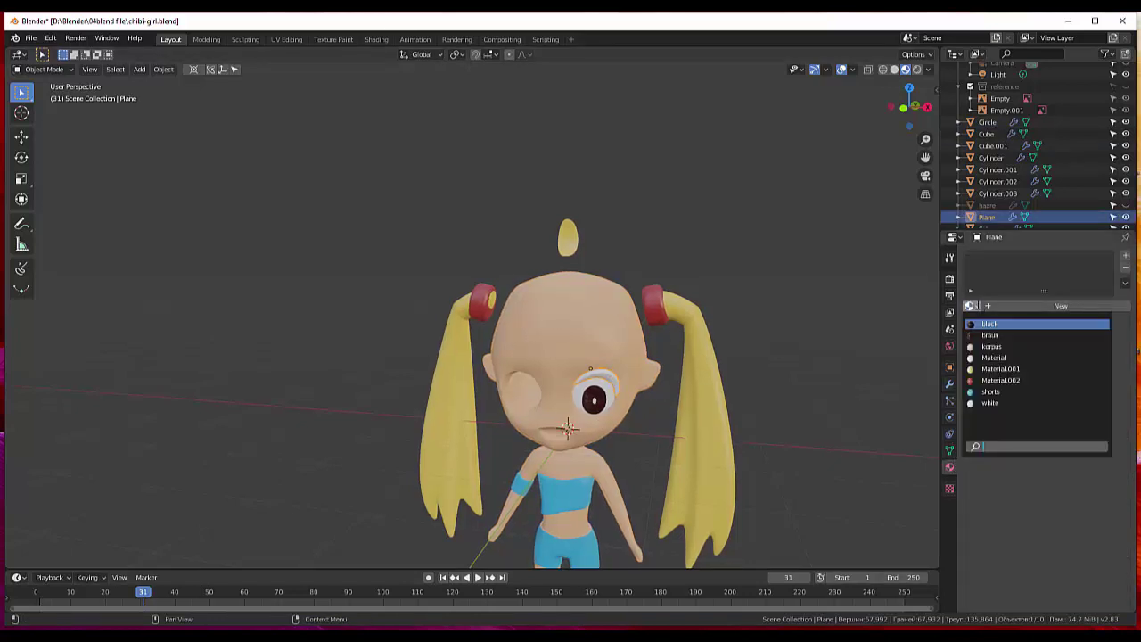
{"action": "left_click", "coordinate": [990, 323]}
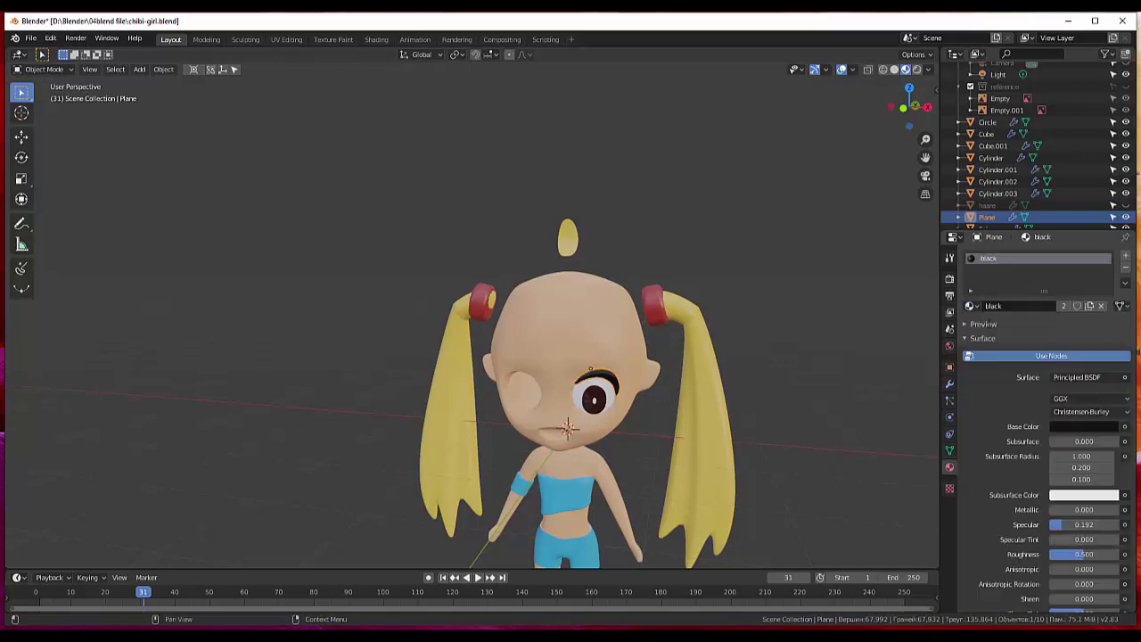
{"action": "mouse_move", "coordinate": [853, 414]}
{"action": "middle_mouse_down"}
{"action": "mouse_move", "coordinate": [929, 391]}
{"action": "mouse_move", "coordinate": [841, 410]}
{"action": "middle_mouse_up"}
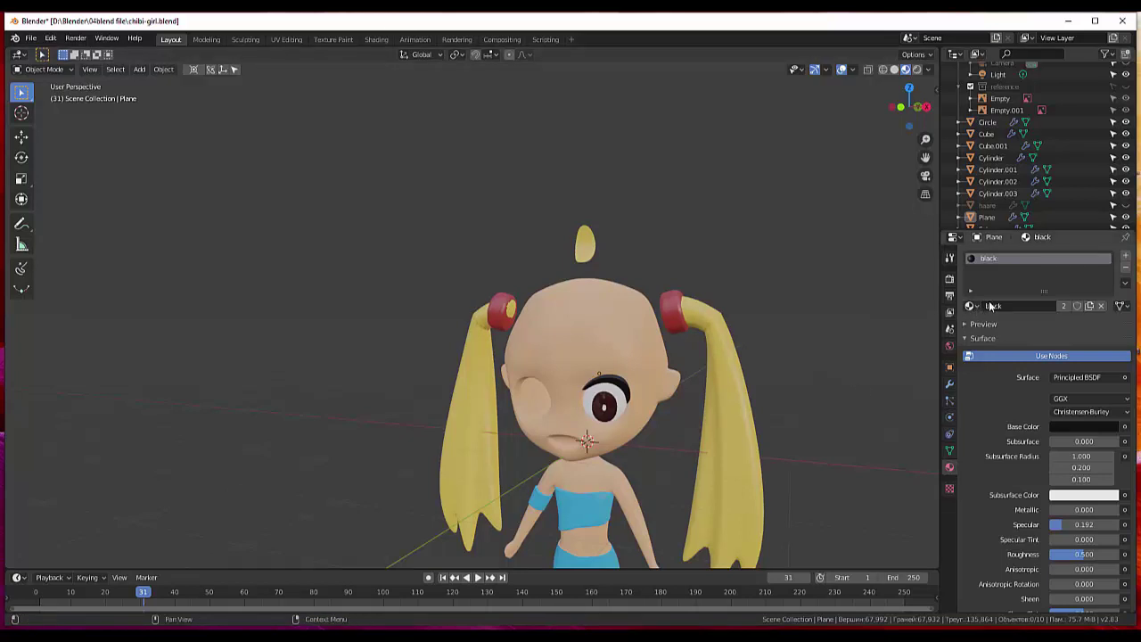
{"action": "left_click", "coordinate": [622, 391]}
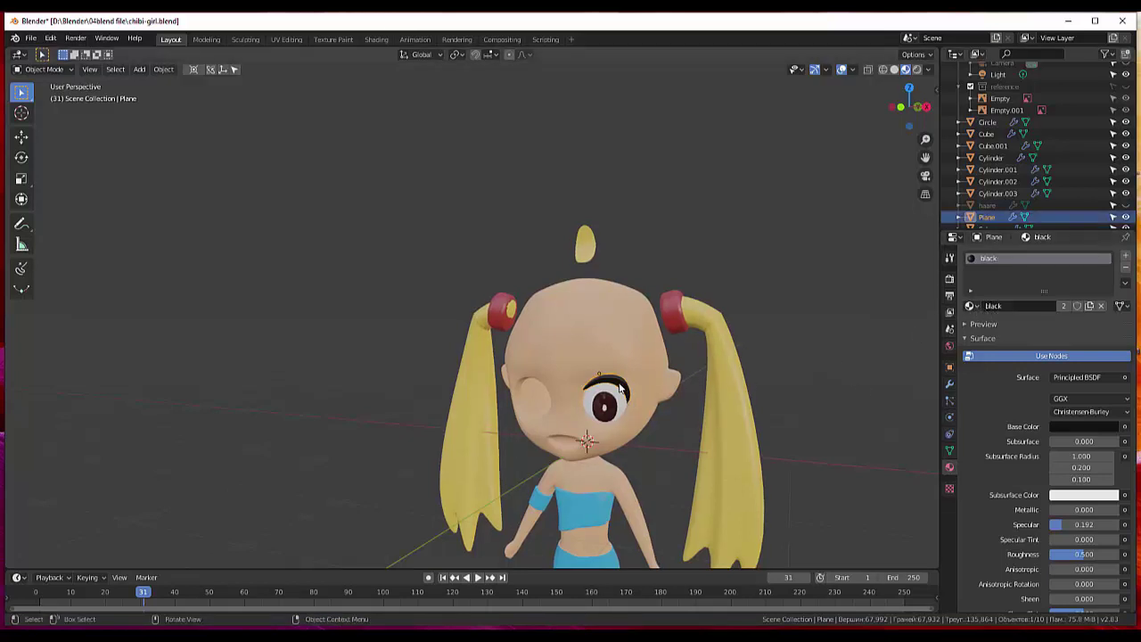
{"action": "left_click", "coordinate": [971, 306]}
{"action": "left_click", "coordinate": [989, 334]}
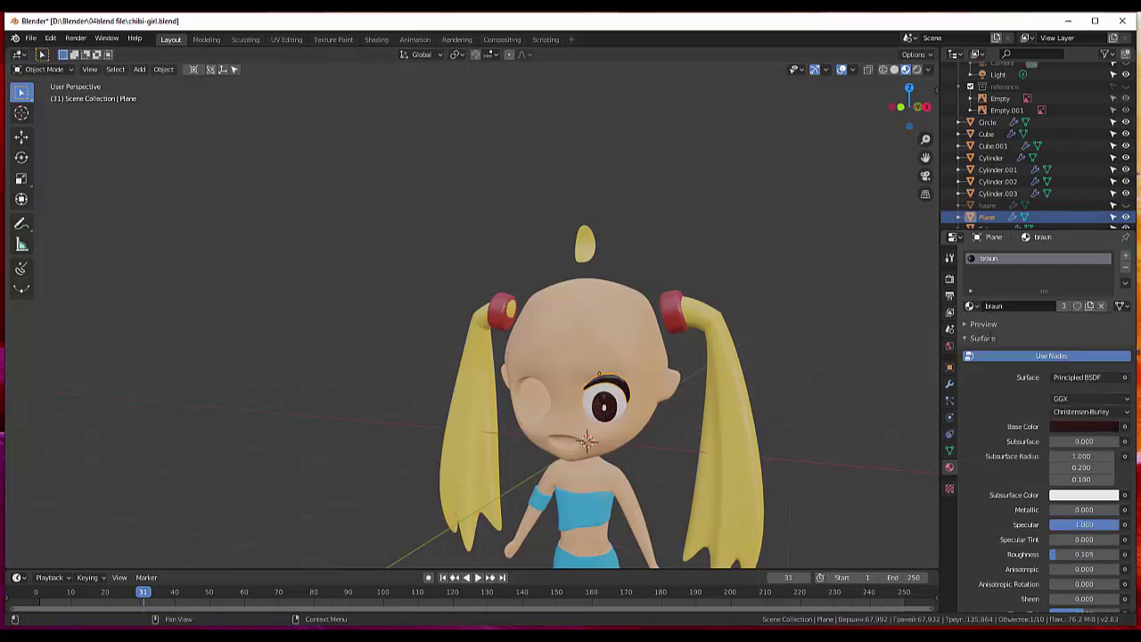
{"action": "left_click", "coordinate": [803, 392]}
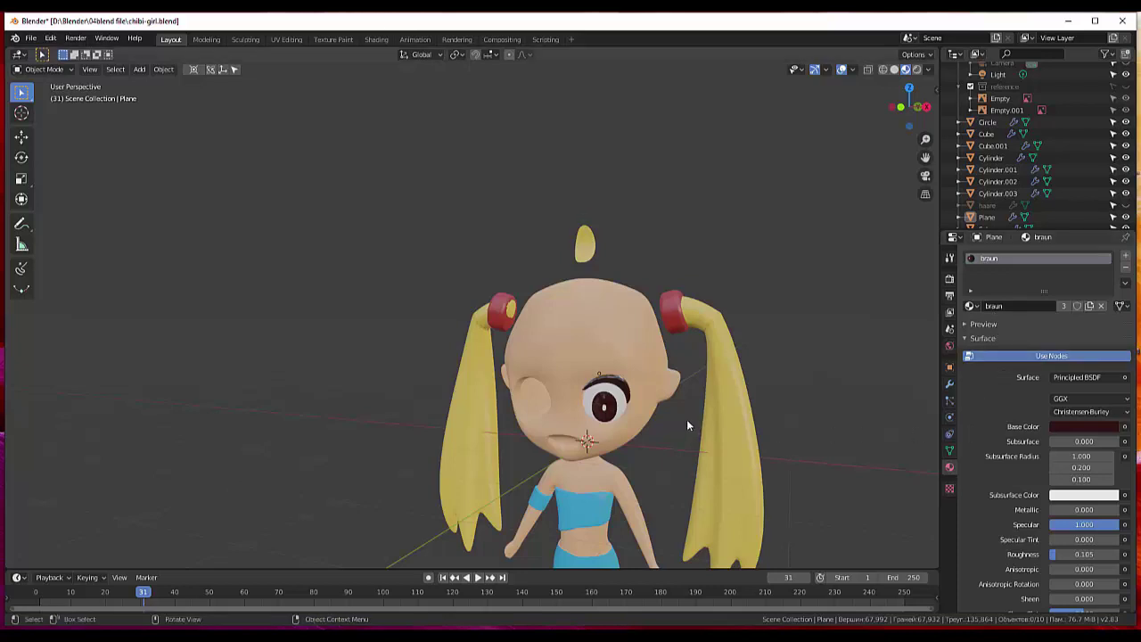
{"action": "mouse_move", "coordinate": [687, 419]}
{"action": "middle_mouse_down"}
{"action": "mouse_move", "coordinate": [680, 393]}
{"action": "mouse_move", "coordinate": [629, 403]}
{"action": "middle_mouse_up"}
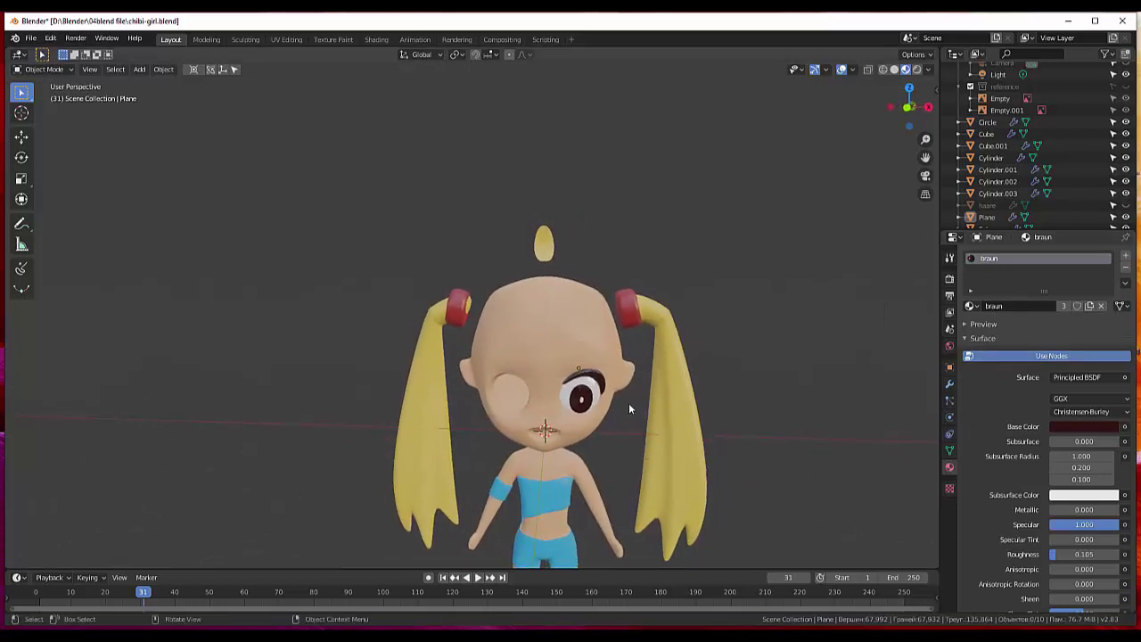
{"action": "left_click", "coordinate": [595, 392]}
{"action": "left_click", "coordinate": [598, 380]}
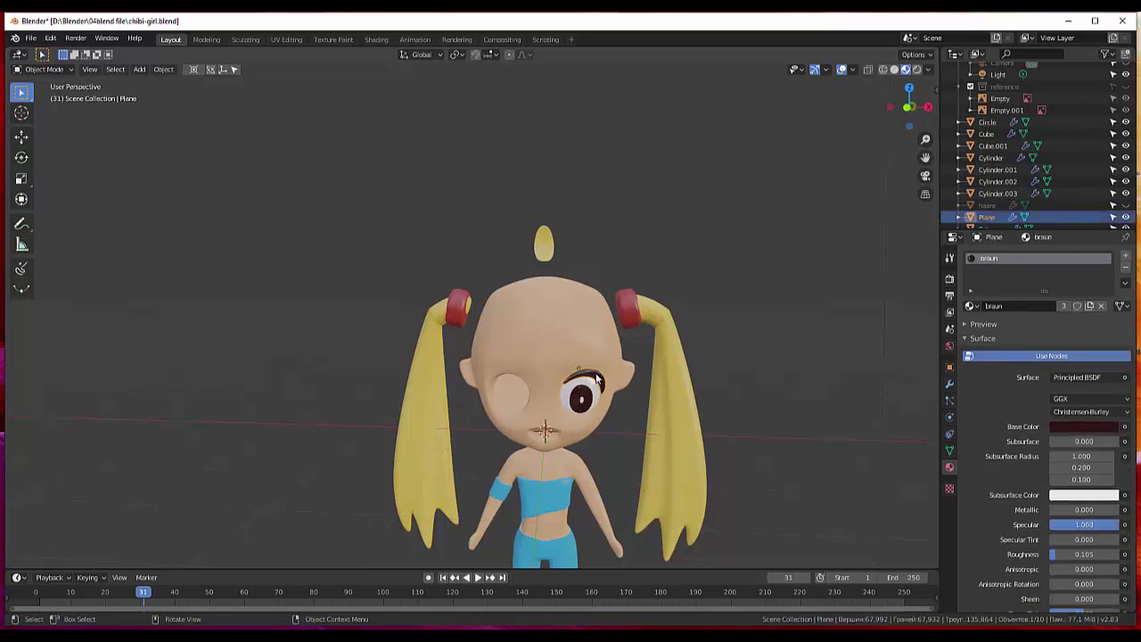
{"action": "scroll", "coordinate": [624, 459], "scroll_direction": "up", "scroll_amount": 1}
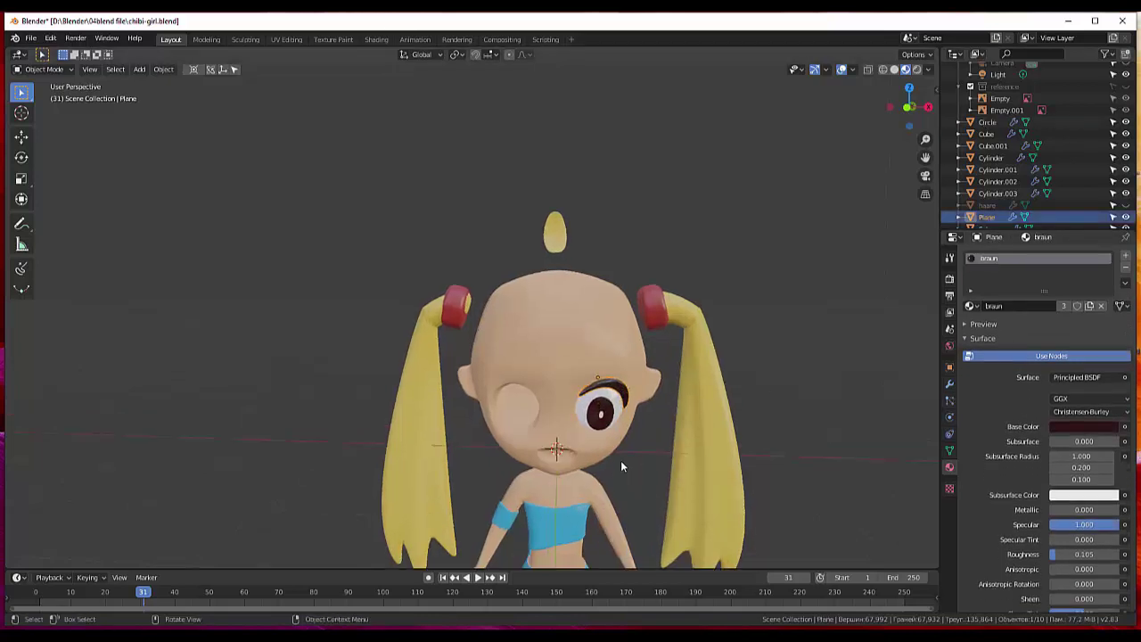
{"action": "mouse_move", "coordinate": [621, 460]}
{"action": "middle_mouse_down"}
{"action": "mouse_move", "coordinate": [603, 447]}
{"action": "mouse_move", "coordinate": [624, 466]}
{"action": "middle_mouse_up"}
{"action": "scroll", "coordinate": [620, 471], "scroll_direction": "down", "scroll_amount": 4}
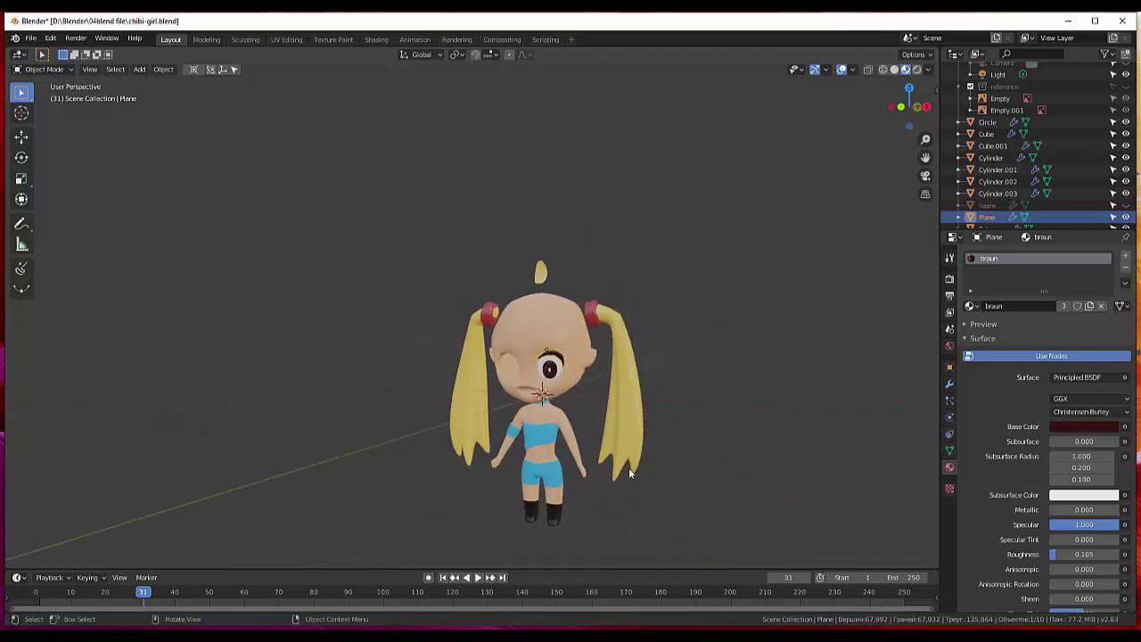
{"action": "key", "text": "F9"}
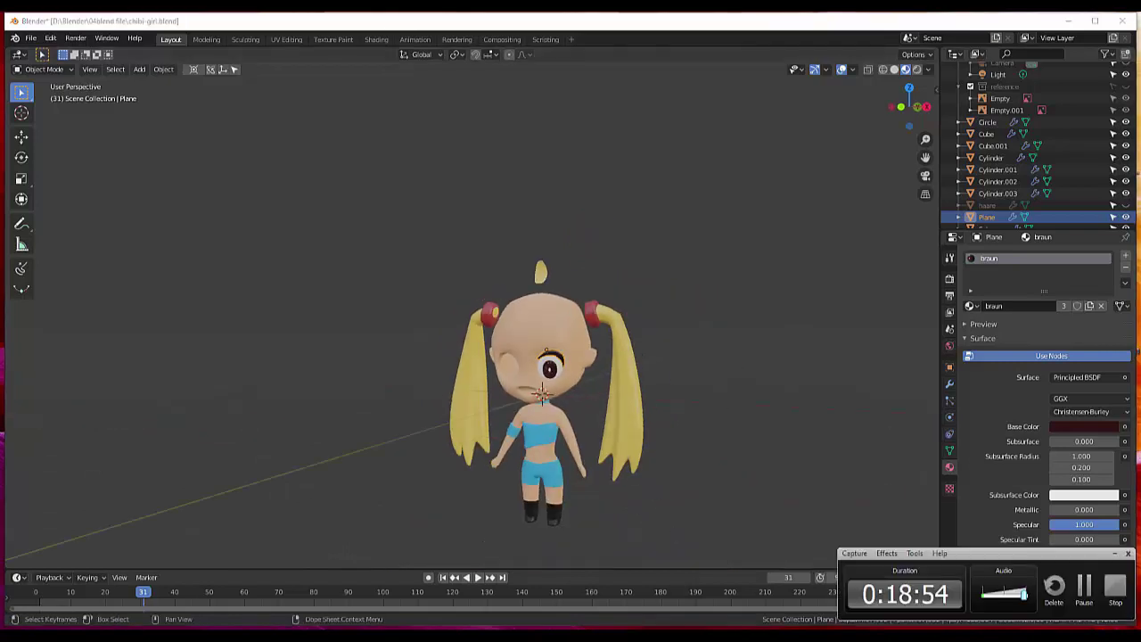
{"action": "key", "text": "F9"}
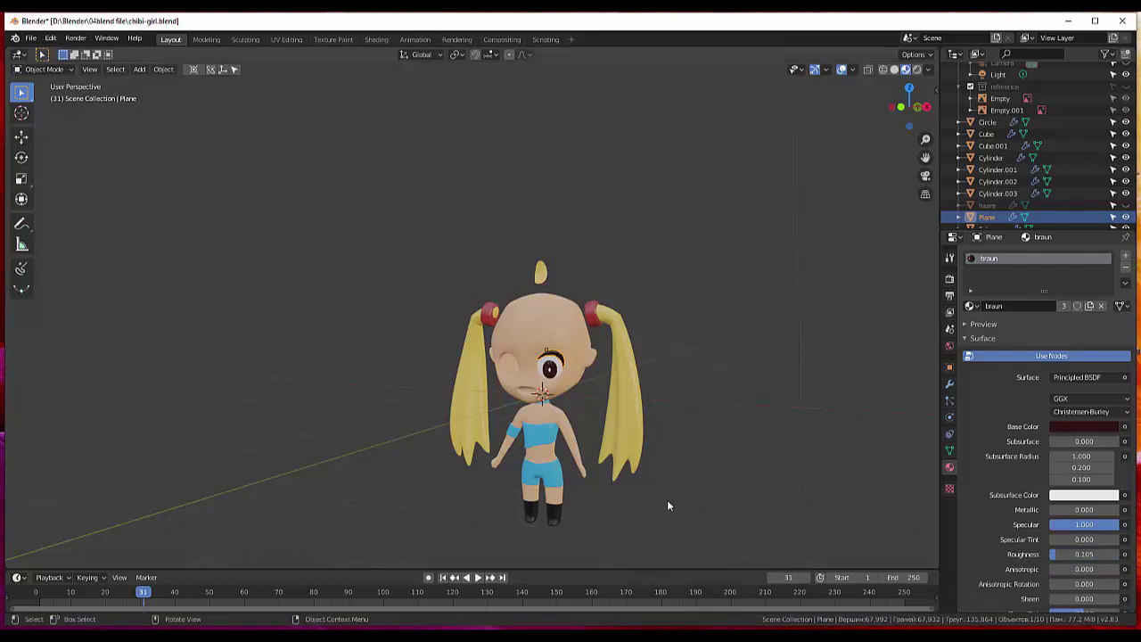
{"action": "scroll", "coordinate": [638, 478], "scroll_direction": "up", "scroll_amount": 1}
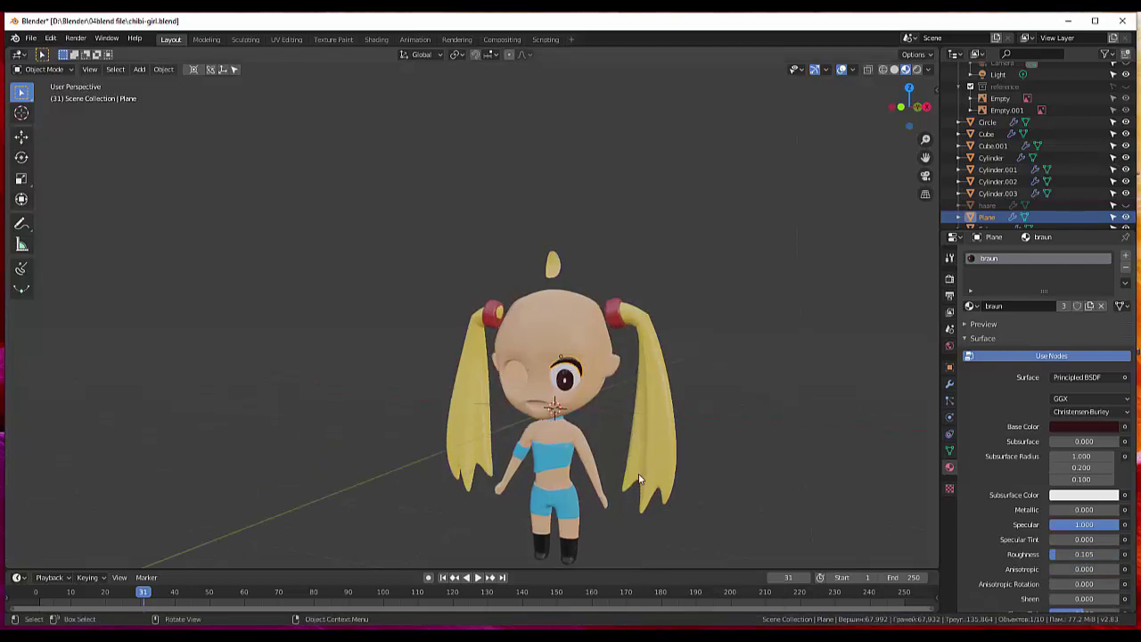
{"action": "scroll", "coordinate": [639, 478], "scroll_direction": "up", "scroll_amount": 1}
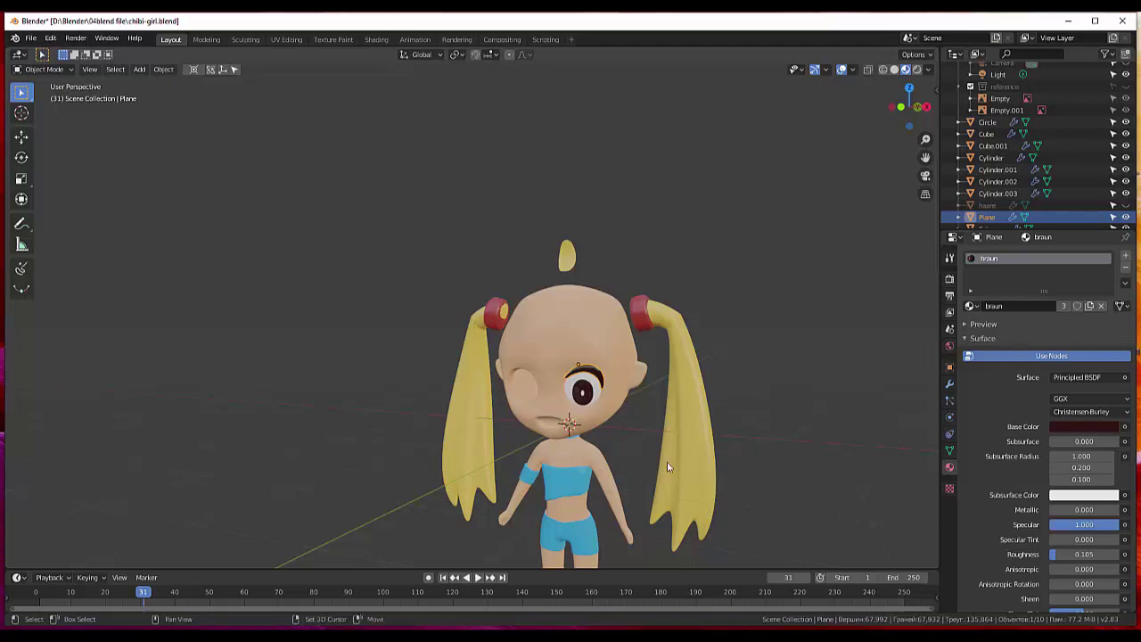
{"action": "left_click", "coordinate": [828, 423]}
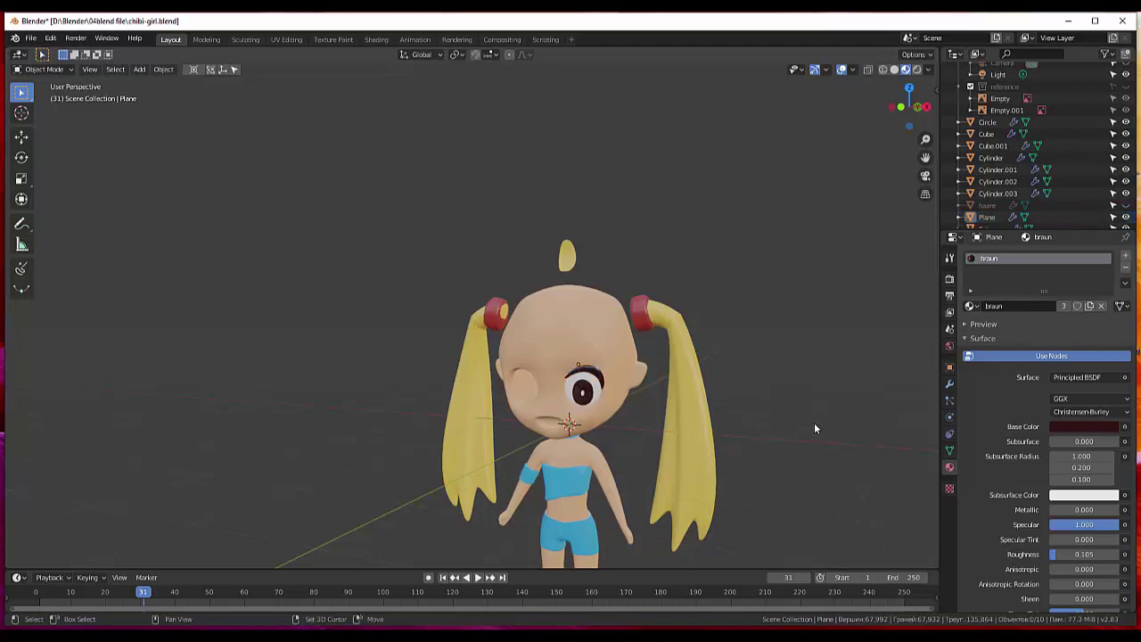
{"action": "key", "text": "shift+a"}
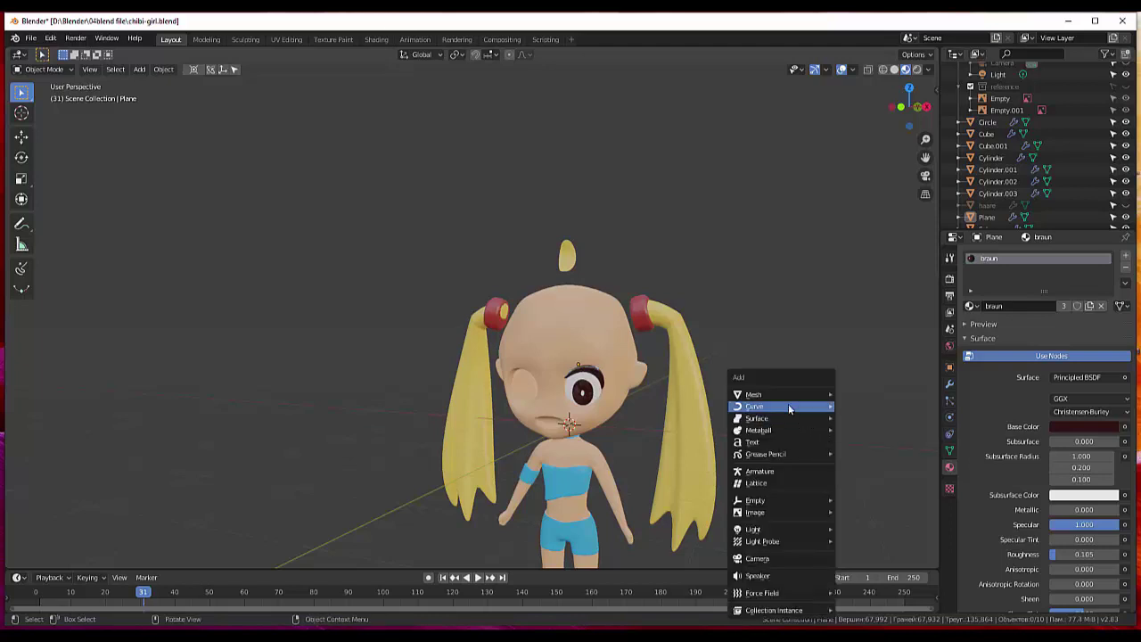
{"action": "mouse_move", "coordinate": [777, 394]}
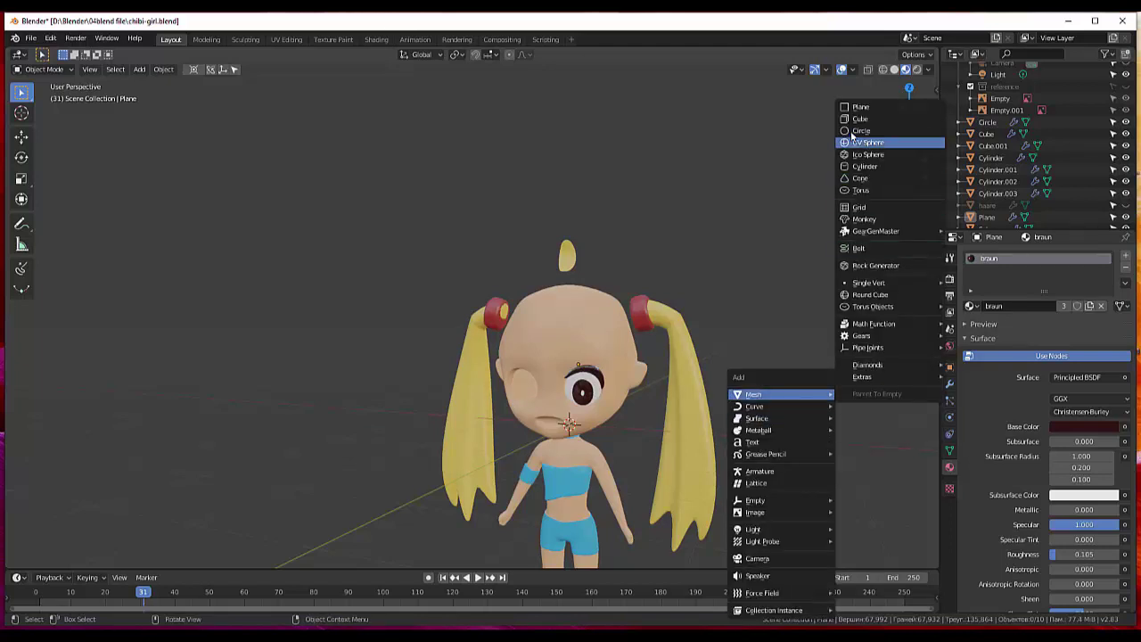
Add a plane, rotate it 90° on X, and move it −1.24 m along Y before the face.
{"action": "left_click", "coordinate": [858, 108]}
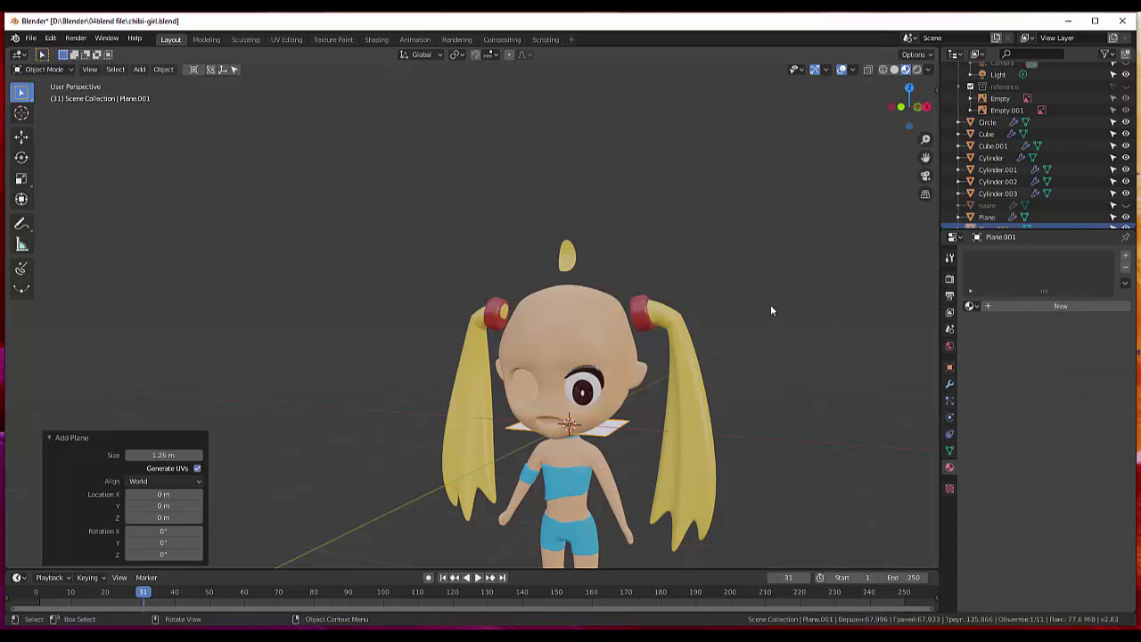
{"action": "left_click", "coordinate": [160, 532]}
{"action": "type", "text": "90"}
{"action": "key", "text": "Return"}
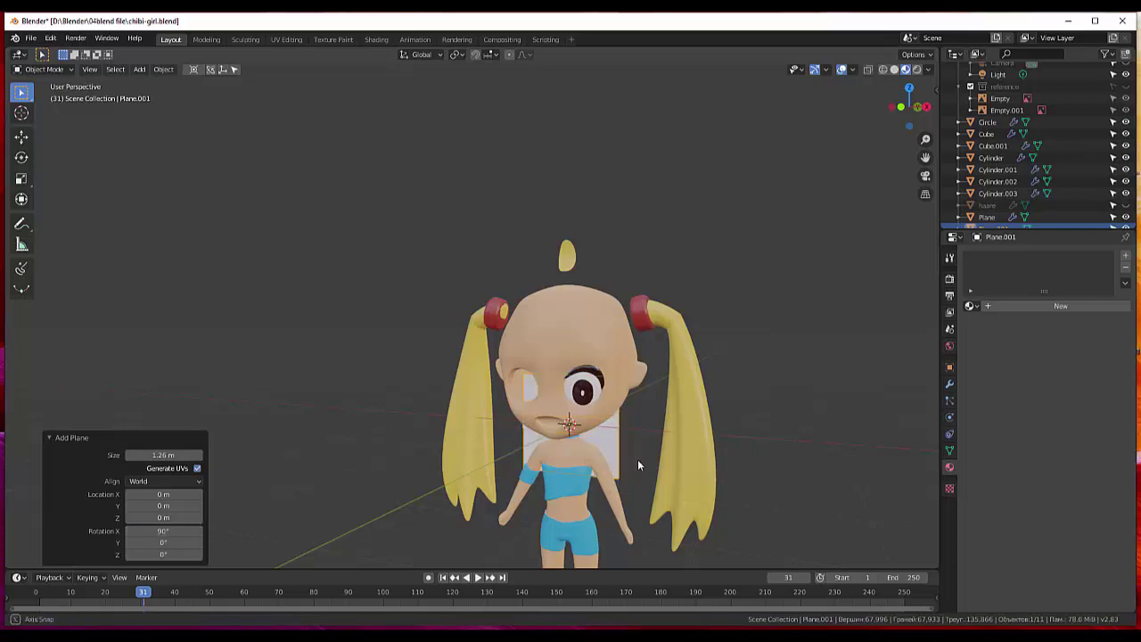
{"action": "middle_click_drag", "start_coordinate": [637, 459], "coordinate": [612, 482]}
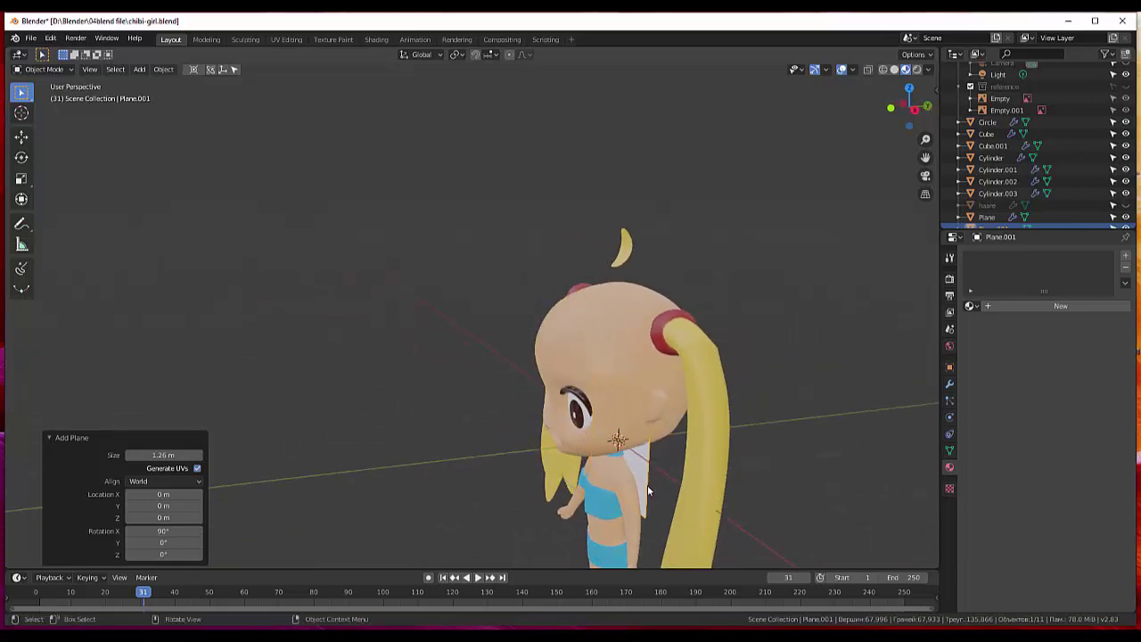
{"action": "key", "text": "g"}
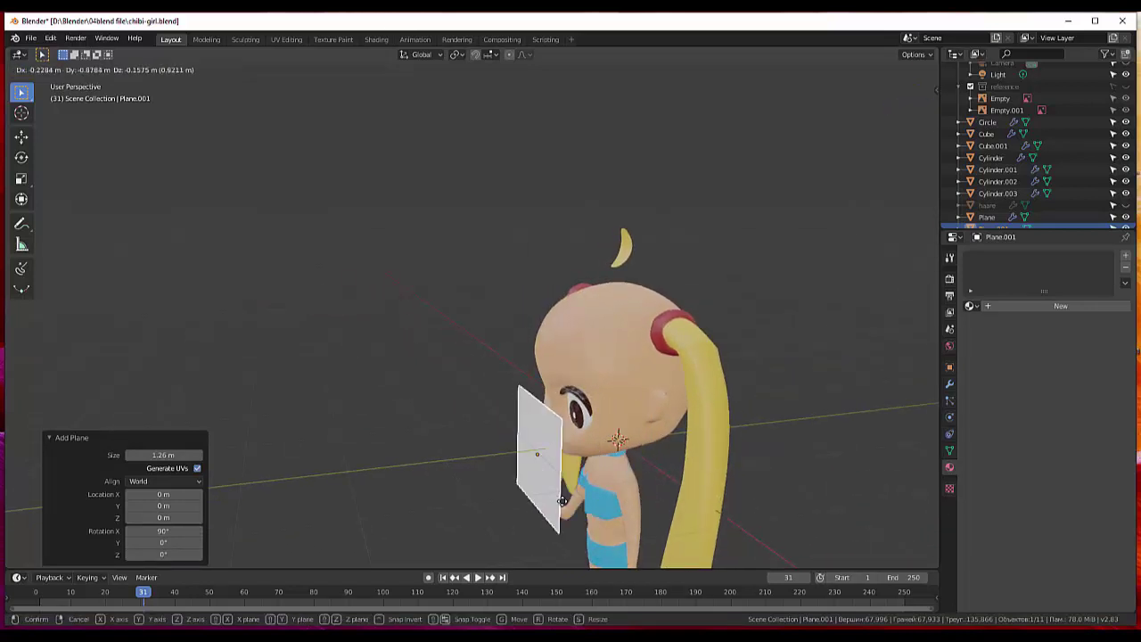
{"action": "key", "text": "y"}
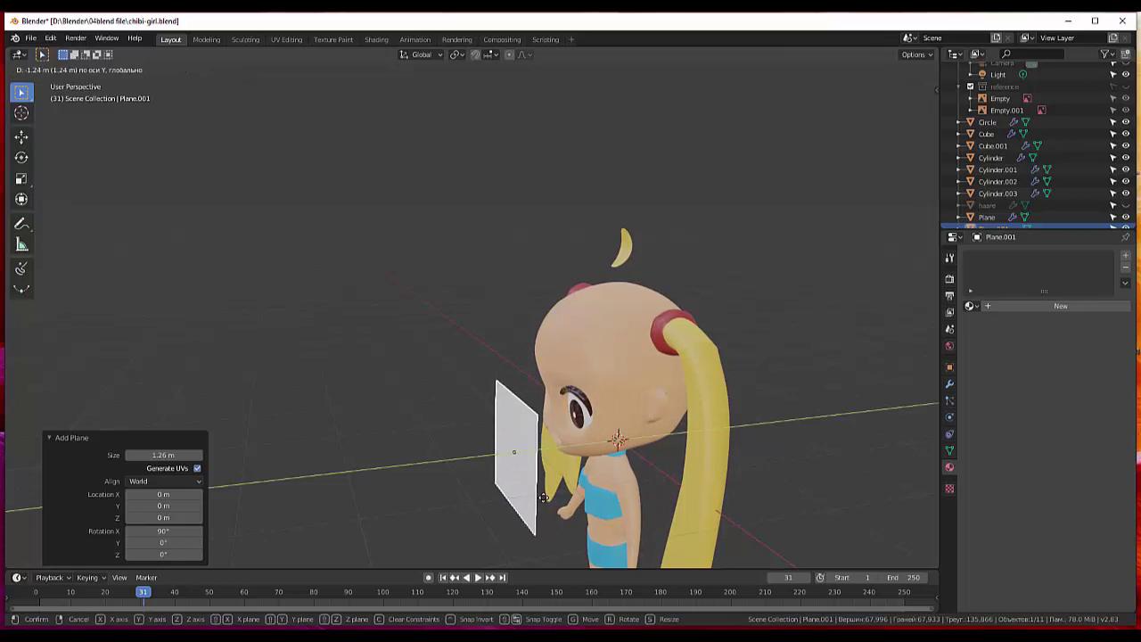
{"action": "left_click", "coordinate": [547, 497]}
{"action": "middle_click_drag", "start_coordinate": [548, 498], "coordinate": [661, 442]}
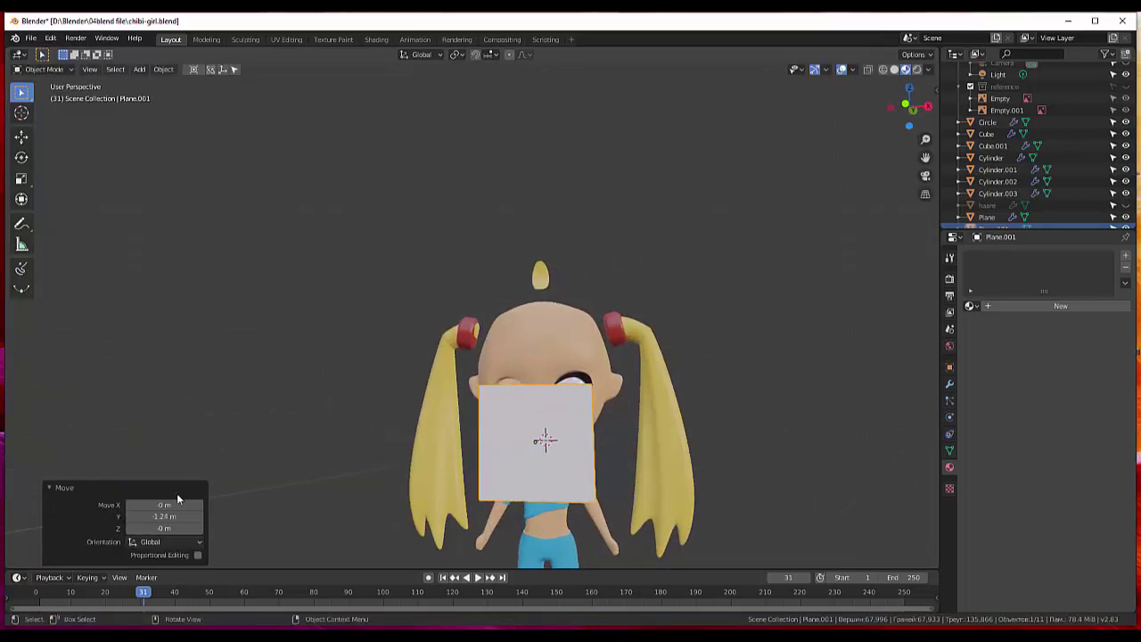
Scale the plane down to 0.244, then flatten it along Z to 0.550 and 0.371.
{"action": "key", "text": "s"}
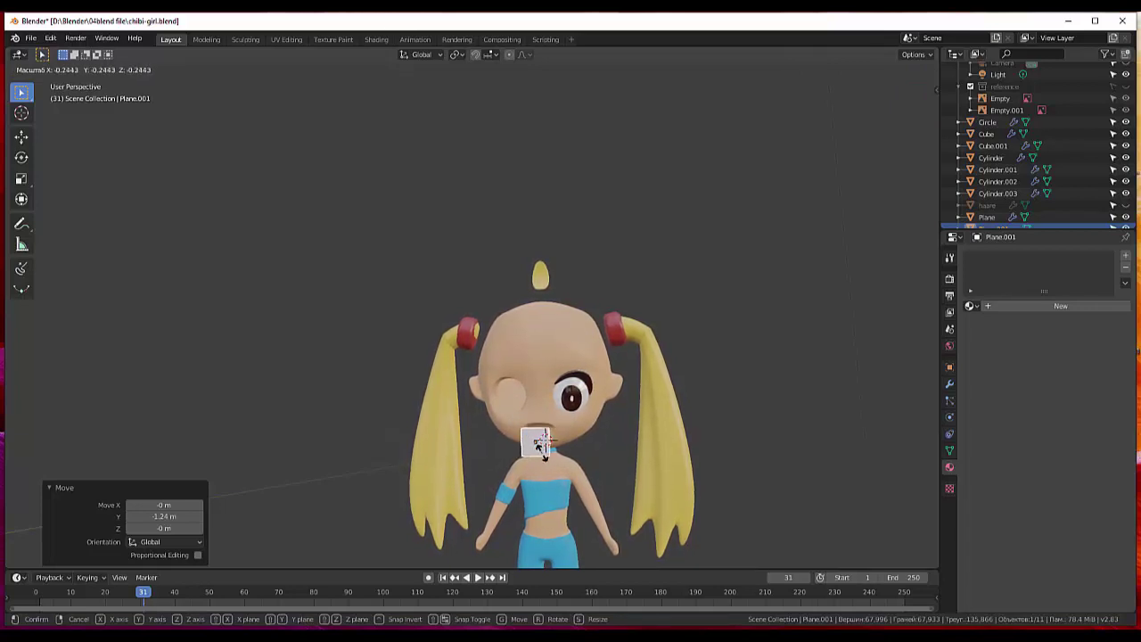
{"action": "left_click", "coordinate": [539, 456]}
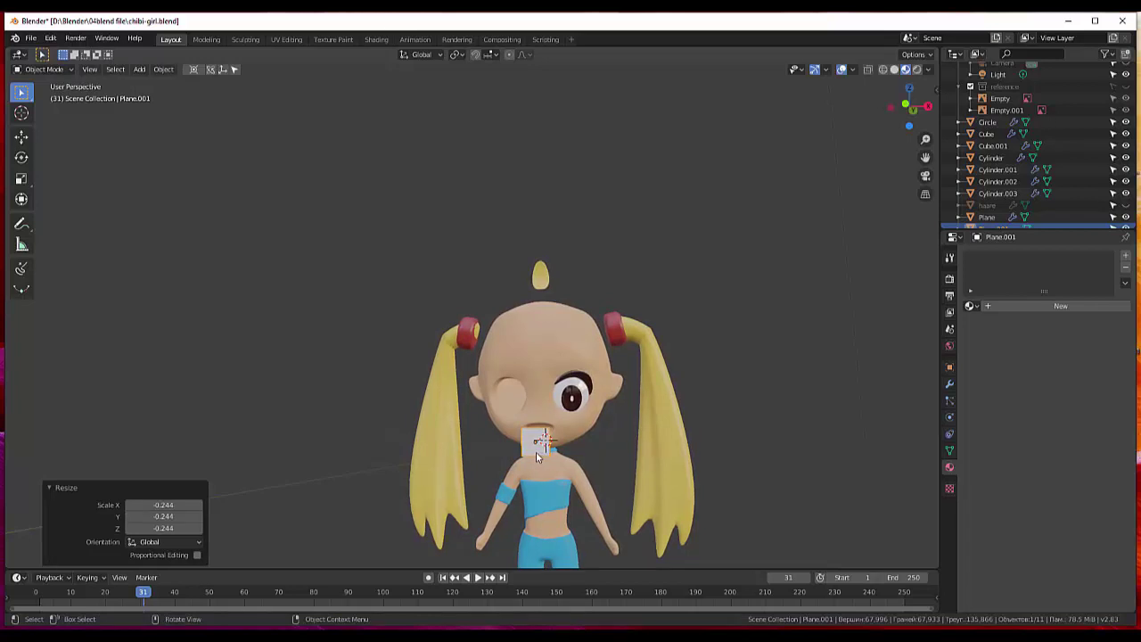
{"action": "key", "text": "s"}
{"action": "key", "text": "z"}
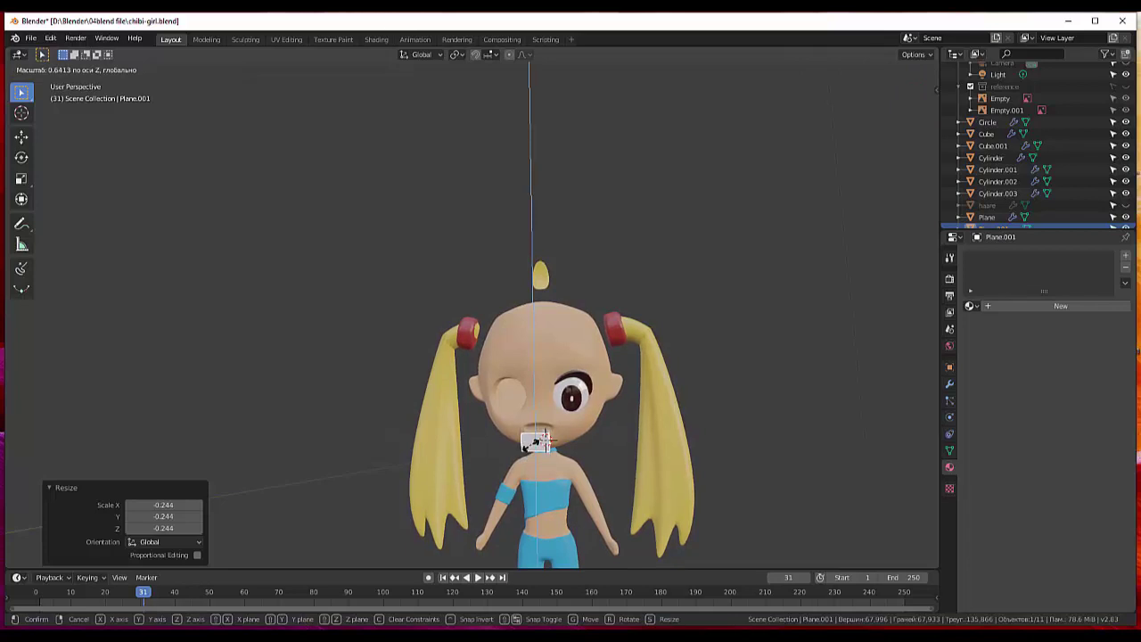
{"action": "left_click", "coordinate": [544, 439]}
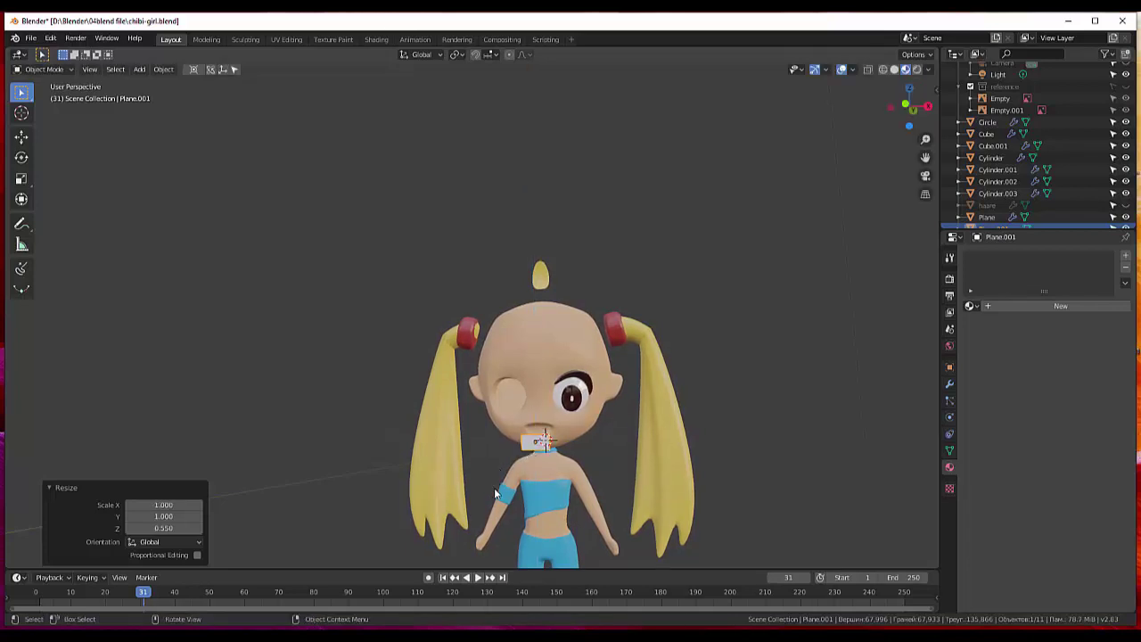
{"action": "key", "text": "s"}
{"action": "key", "text": "z"}
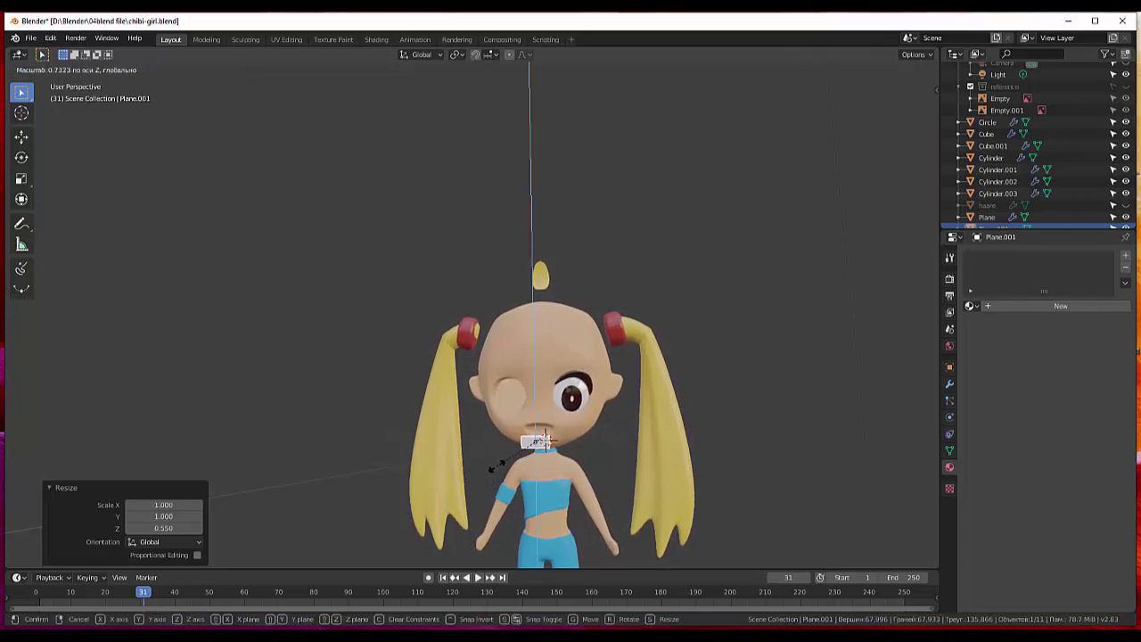
{"action": "left_click", "coordinate": [539, 443]}
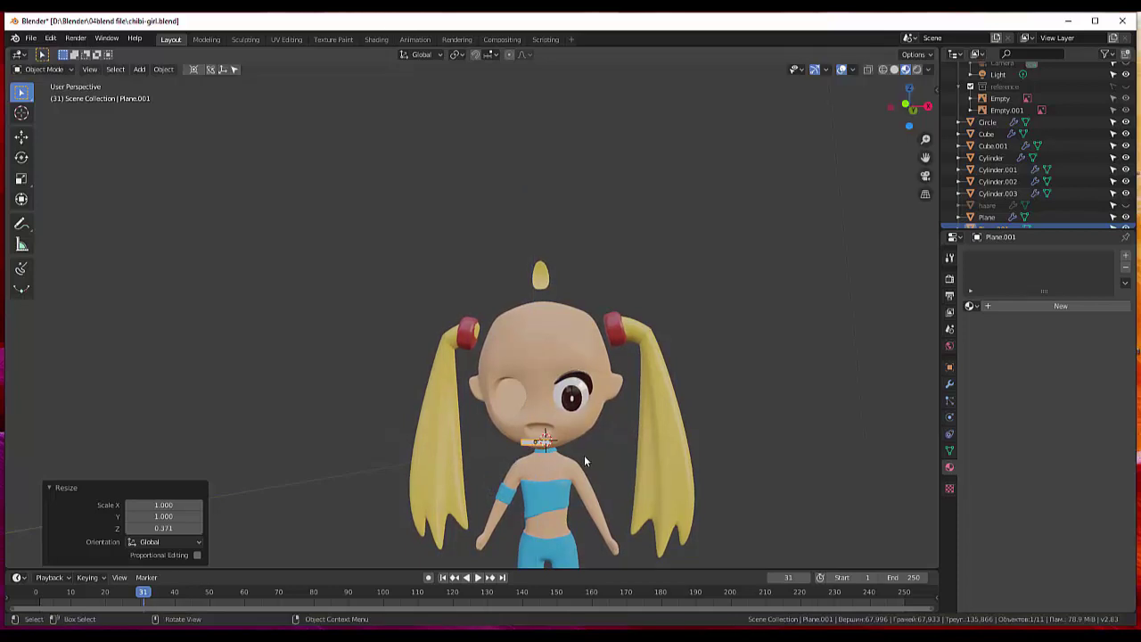
{"action": "mouse_move", "coordinate": [584, 461]}
{"action": "middle_mouse_down"}
{"action": "mouse_move", "coordinate": [555, 511]}
{"action": "mouse_move", "coordinate": [518, 489]}
{"action": "middle_mouse_up"}
Move the strip plane up toward the eye, checking its position from the side.
{"action": "key", "text": "g"}
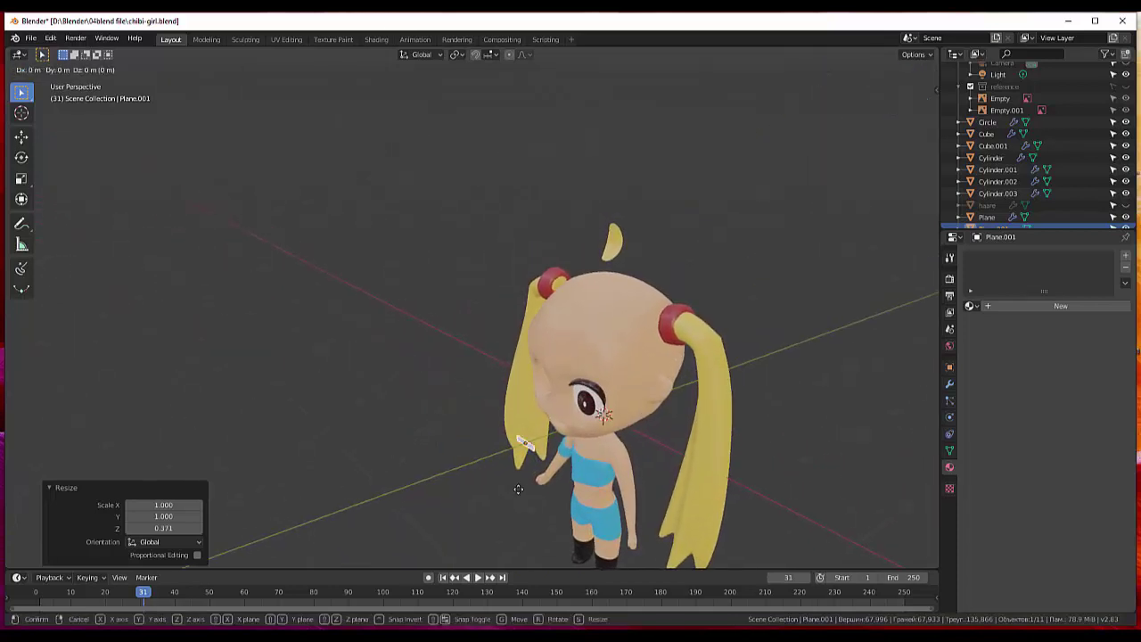
{"action": "left_click", "coordinate": [579, 460]}
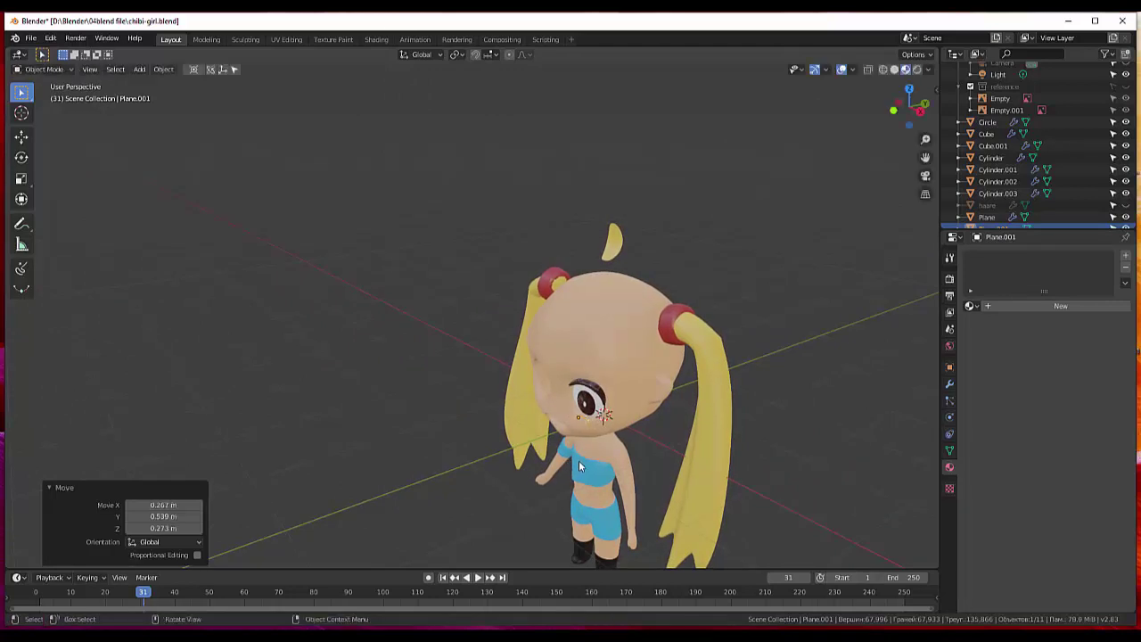
{"action": "mouse_move", "coordinate": [578, 460]}
{"action": "middle_mouse_down"}
{"action": "mouse_move", "coordinate": [637, 485]}
{"action": "mouse_move", "coordinate": [665, 457]}
{"action": "middle_mouse_up"}
{"action": "scroll", "coordinate": [609, 406], "scroll_direction": "up", "scroll_amount": 1}
{"action": "scroll", "coordinate": [608, 405], "scroll_direction": "up", "scroll_amount": 2}
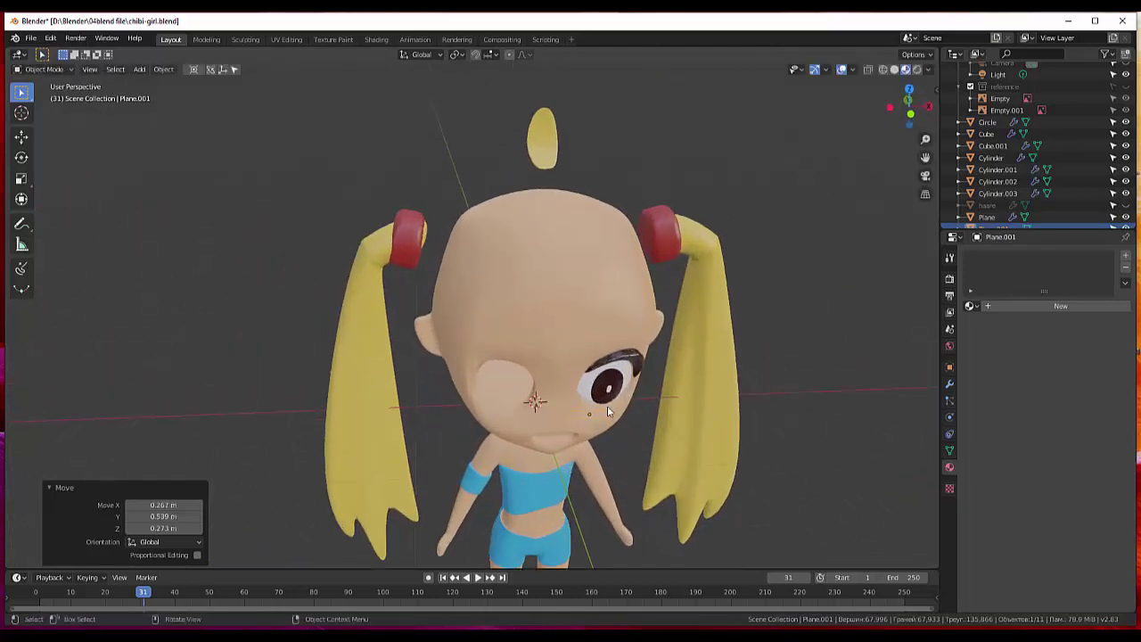
{"action": "scroll", "coordinate": [582, 406], "scroll_direction": "up", "scroll_amount": 2}
{"action": "middle_click_drag", "start_coordinate": [582, 410], "coordinate": [514, 395]}
{"action": "scroll", "coordinate": [504, 365], "scroll_direction": "down", "scroll_amount": 3}
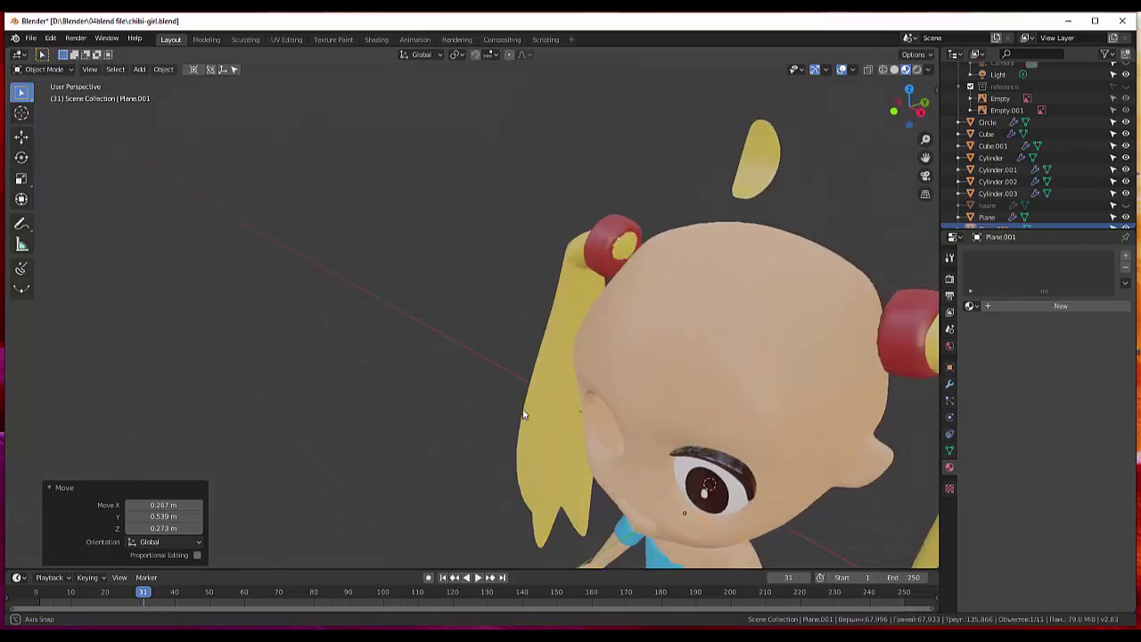
{"action": "scroll", "coordinate": [587, 452], "scroll_direction": "up", "scroll_amount": 3}
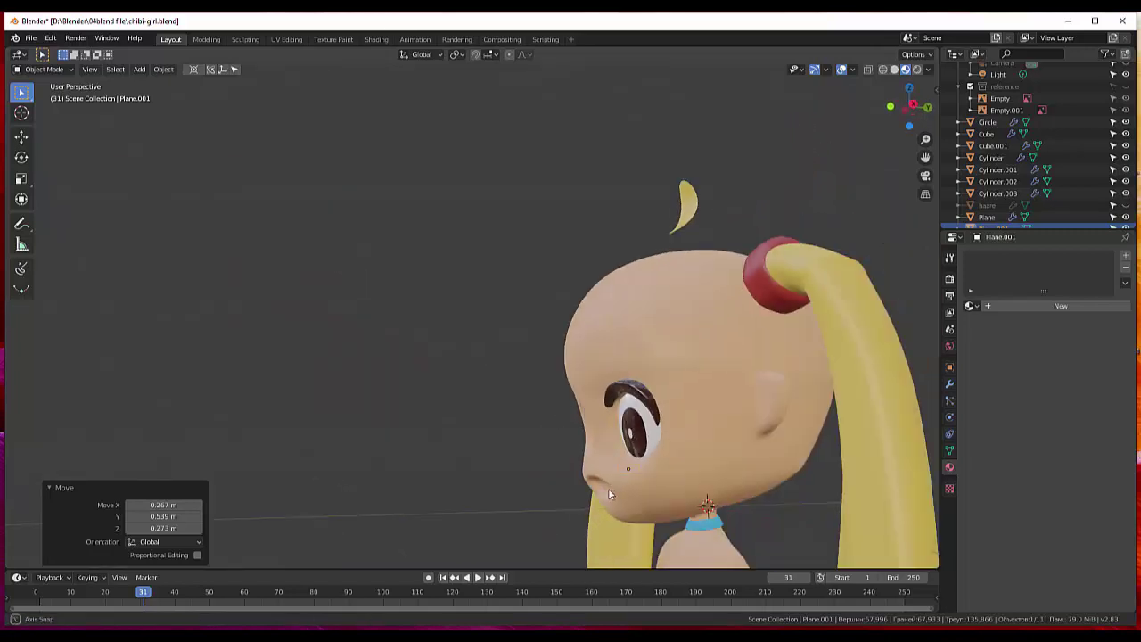
{"action": "middle_click_drag", "start_coordinate": [567, 452], "coordinate": [599, 498]}
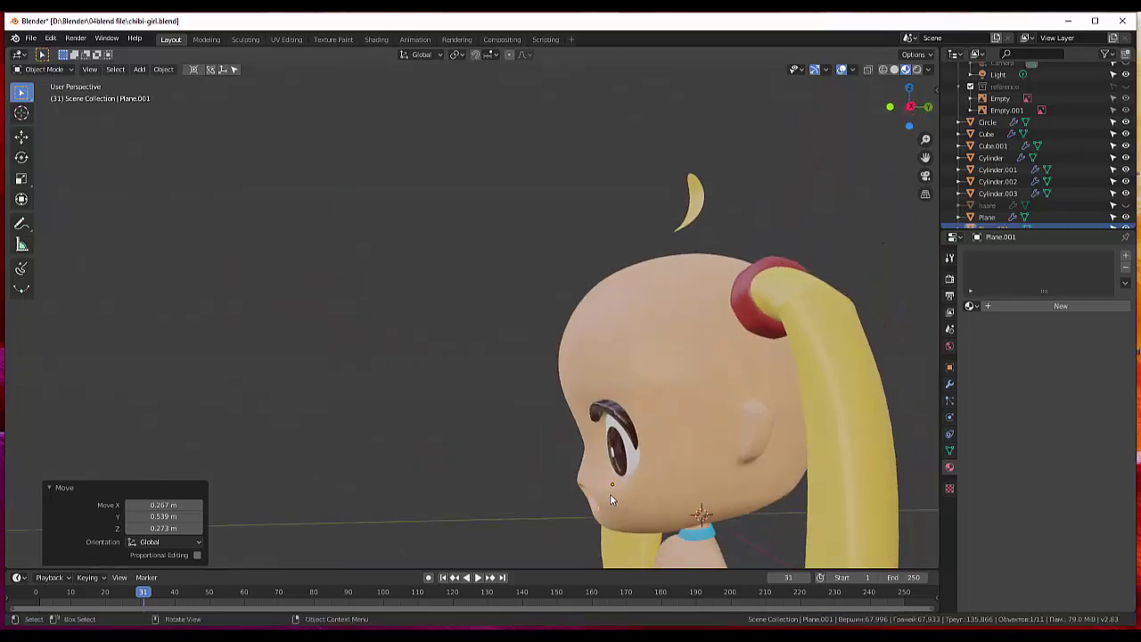
{"action": "key", "text": "g"}
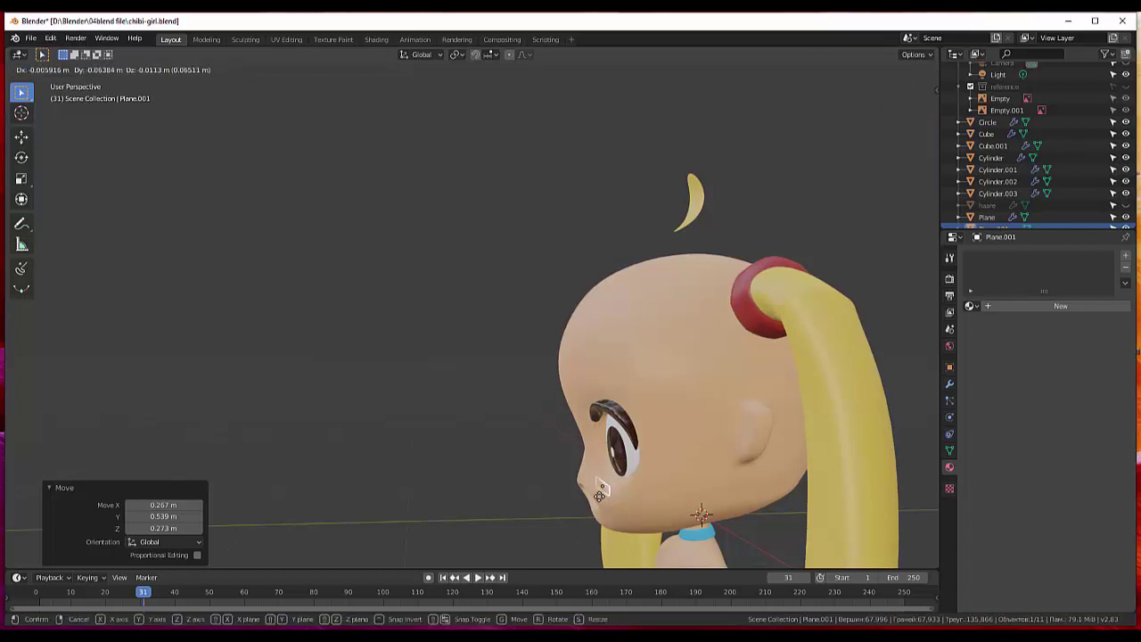
{"action": "left_click", "coordinate": [590, 482]}
{"action": "mouse_move", "coordinate": [590, 485]}
{"action": "middle_mouse_down"}
{"action": "mouse_move", "coordinate": [755, 466]}
{"action": "mouse_move", "coordinate": [751, 455]}
{"action": "mouse_move", "coordinate": [726, 477]}
{"action": "middle_mouse_up"}
Reselect the strip plane and place it just beneath the girl's eye.
{"action": "left_click", "coordinate": [598, 462]}
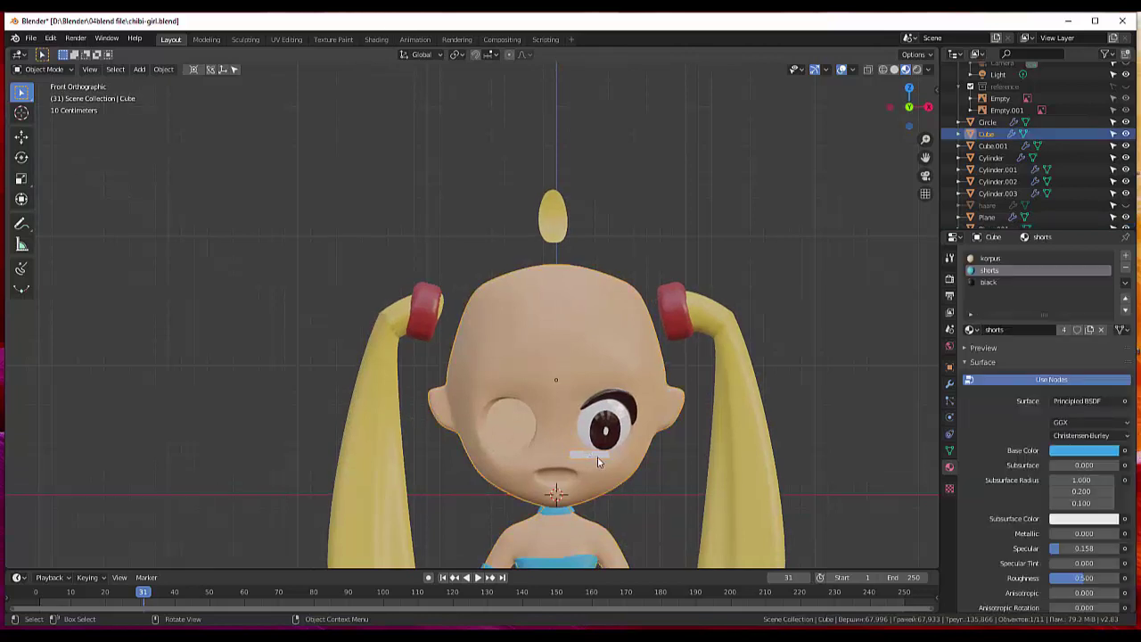
{"action": "left_click", "coordinate": [598, 462]}
{"action": "left_click", "coordinate": [587, 459]}
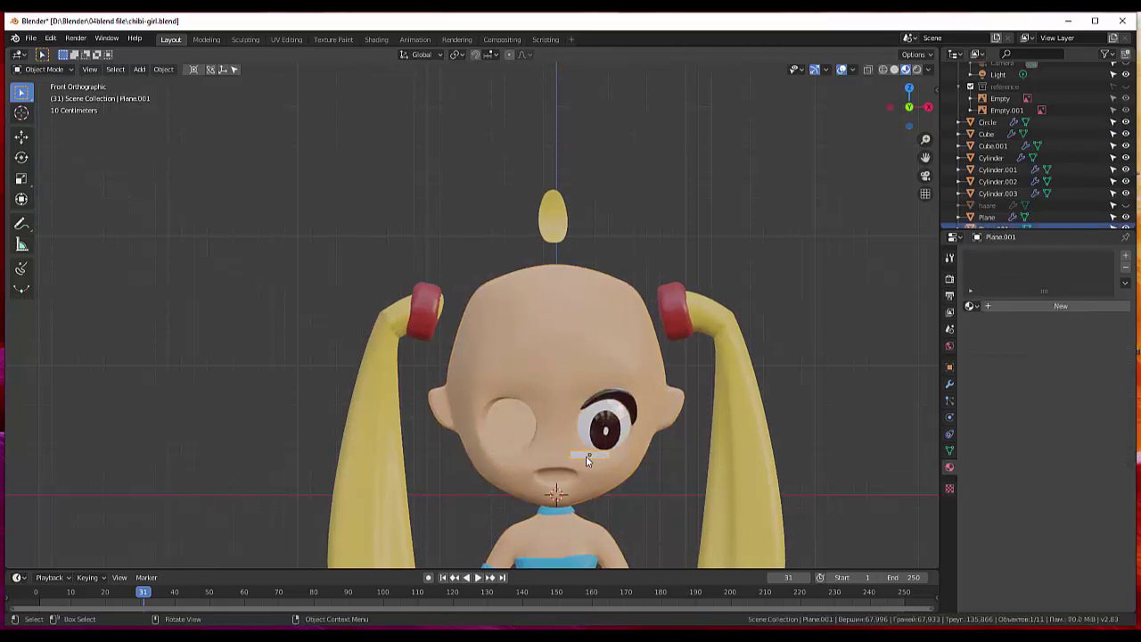
{"action": "key", "text": "g"}
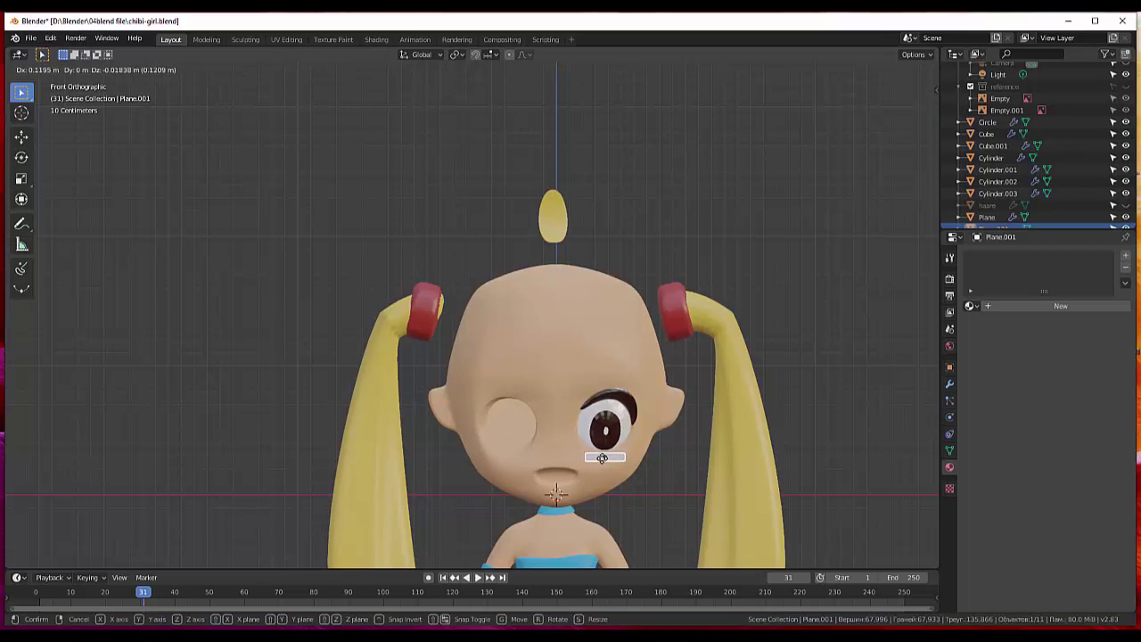
{"action": "left_click", "coordinate": [602, 456]}
{"action": "mouse_move", "coordinate": [603, 457]}
{"action": "middle_mouse_down"}
{"action": "mouse_move", "coordinate": [621, 471]}
{"action": "mouse_move", "coordinate": [585, 548]}
{"action": "mouse_move", "coordinate": [624, 464]}
{"action": "mouse_move", "coordinate": [582, 476]}
{"action": "middle_mouse_up"}
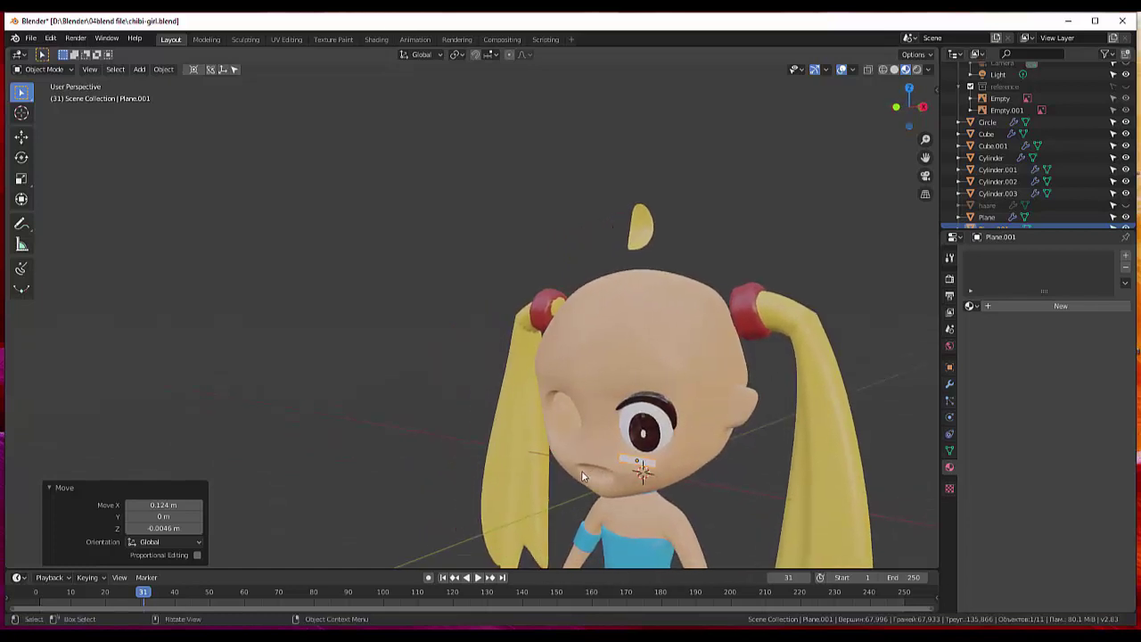
{"action": "mouse_move", "coordinate": [665, 472]}
{"action": "middle_mouse_down"}
{"action": "mouse_move", "coordinate": [693, 463]}
{"action": "mouse_move", "coordinate": [670, 469]}
{"action": "middle_mouse_up"}
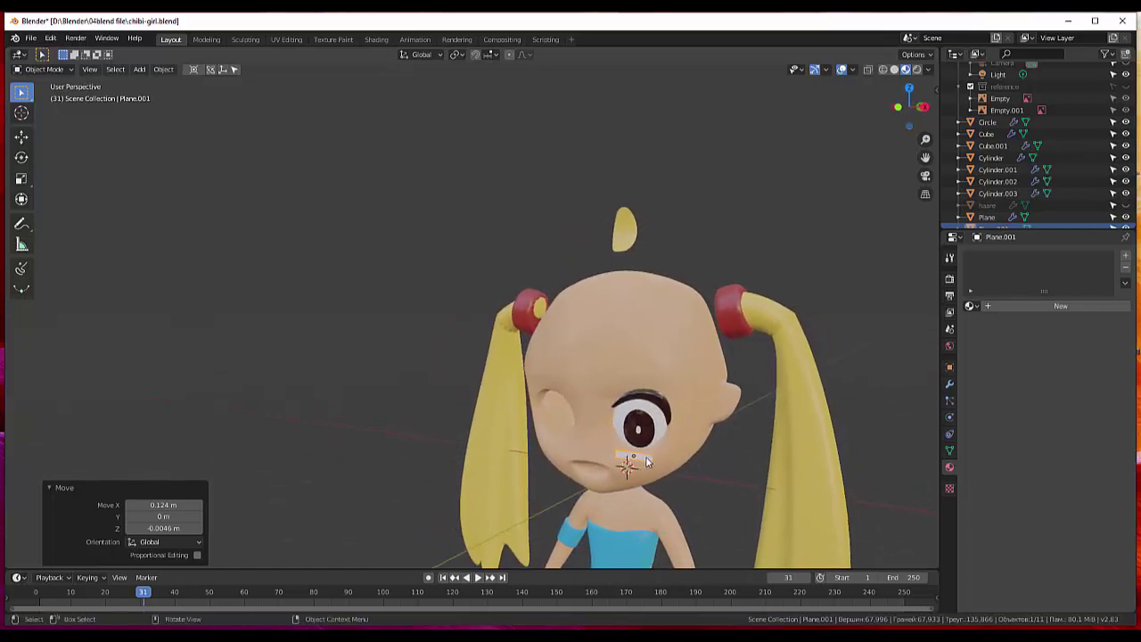
{"action": "left_click", "coordinate": [647, 462]}
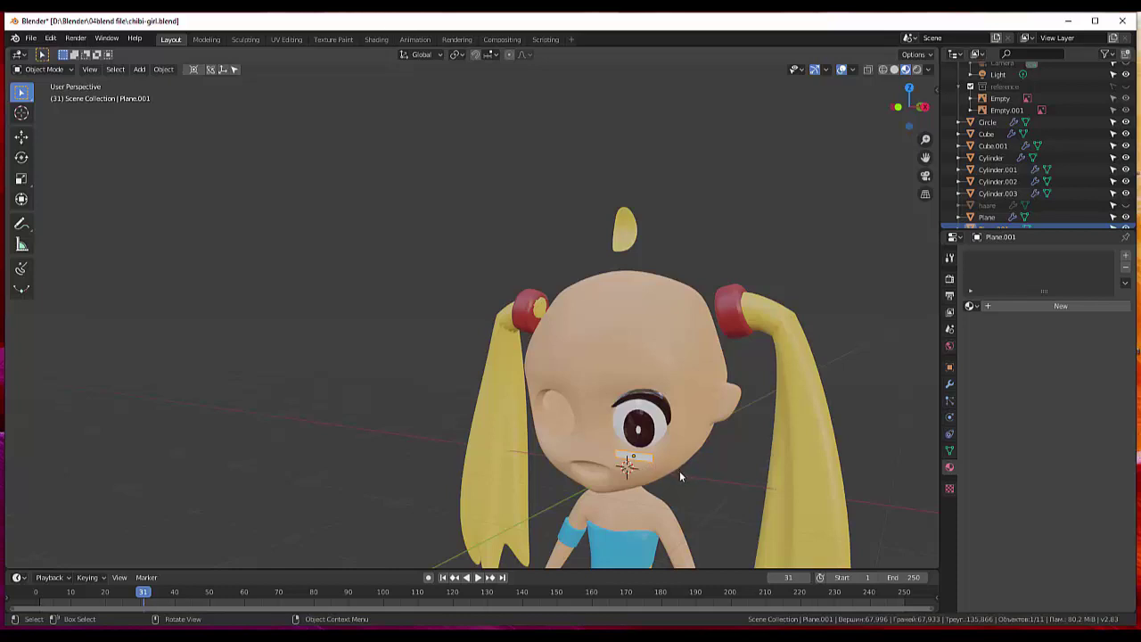
{"action": "mouse_move", "coordinate": [678, 473]}
{"action": "middle_mouse_down"}
{"action": "mouse_move", "coordinate": [630, 484]}
{"action": "mouse_move", "coordinate": [684, 451]}
{"action": "middle_mouse_up"}
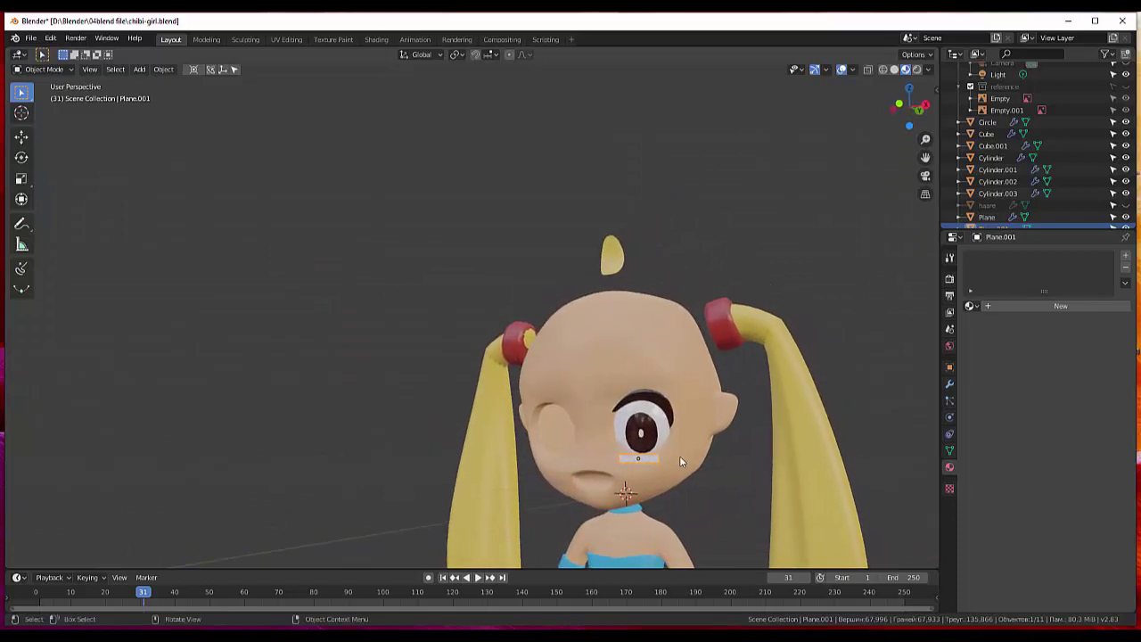
Shrink the strip to 0.741 scale and bring up its modifier settings.
{"action": "key", "text": "s"}
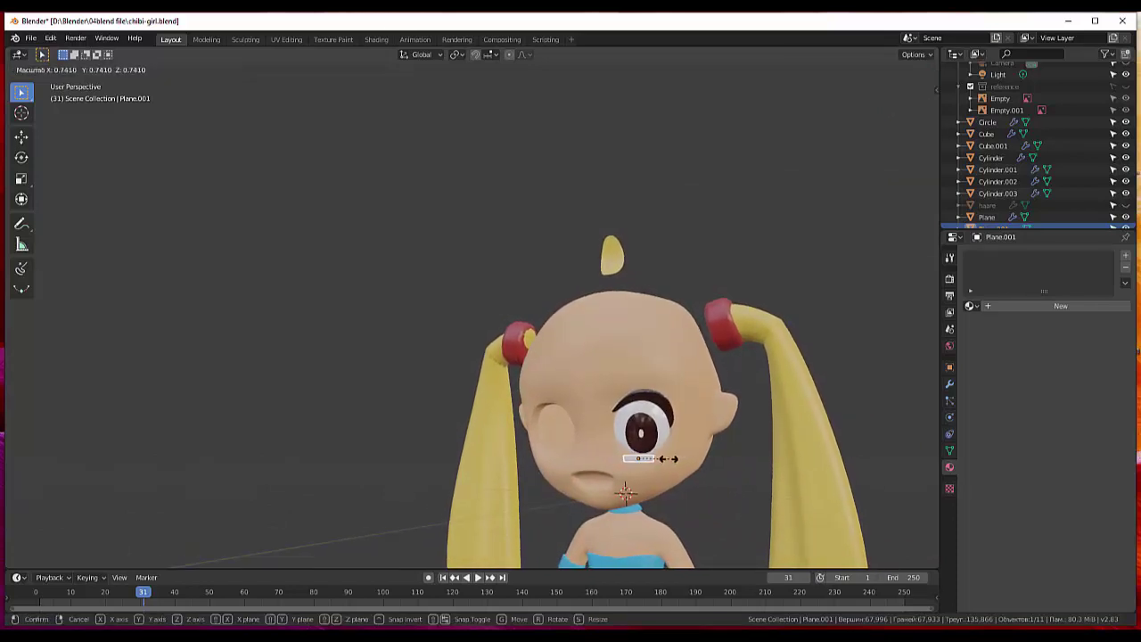
{"action": "left_click", "coordinate": [660, 459]}
{"action": "left_click", "coordinate": [682, 458]}
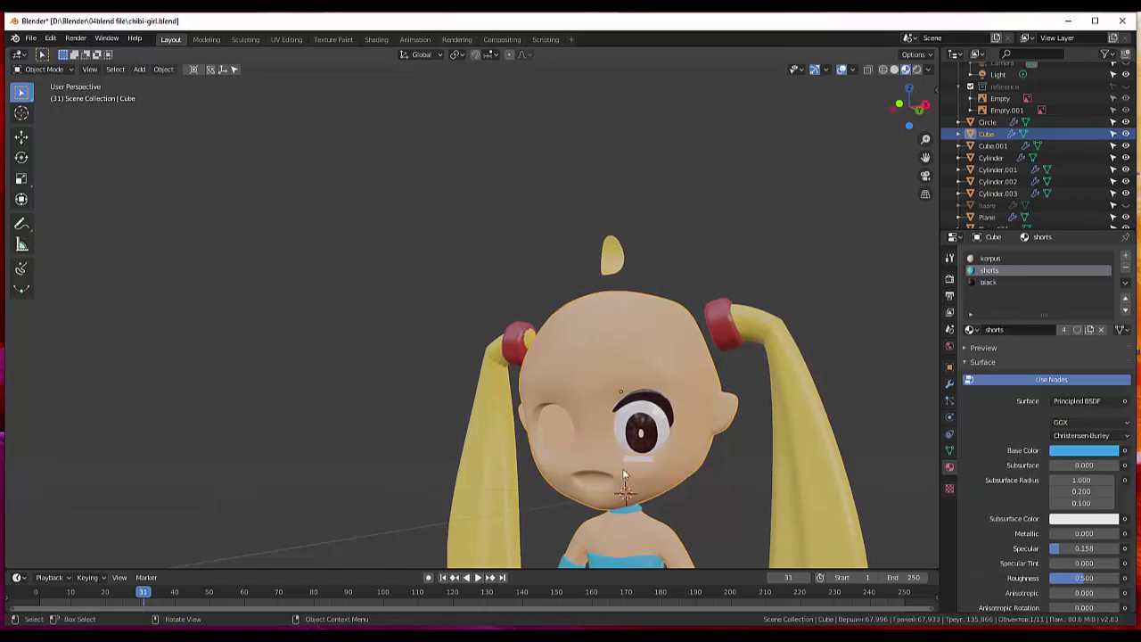
{"action": "left_click", "coordinate": [638, 459]}
{"action": "middle_click_drag", "start_coordinate": [717, 445], "coordinate": [729, 427]}
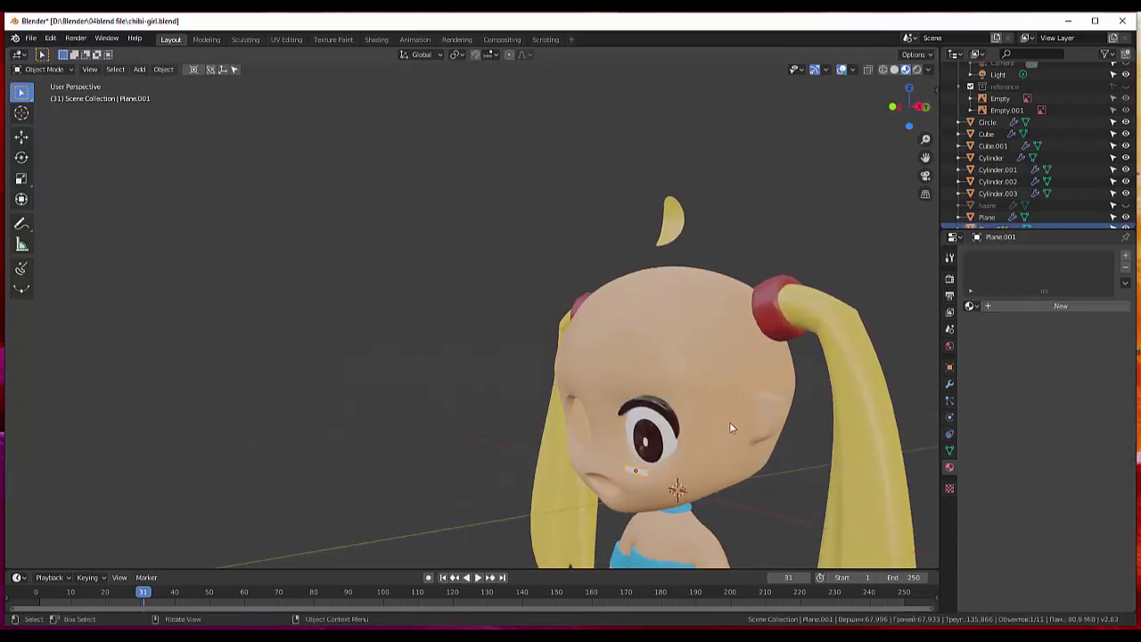
{"action": "left_click", "coordinate": [950, 385]}
Add a Shrinkwrap modifier to the strip with Cube as its target.
{"action": "left_click", "coordinate": [989, 256]}
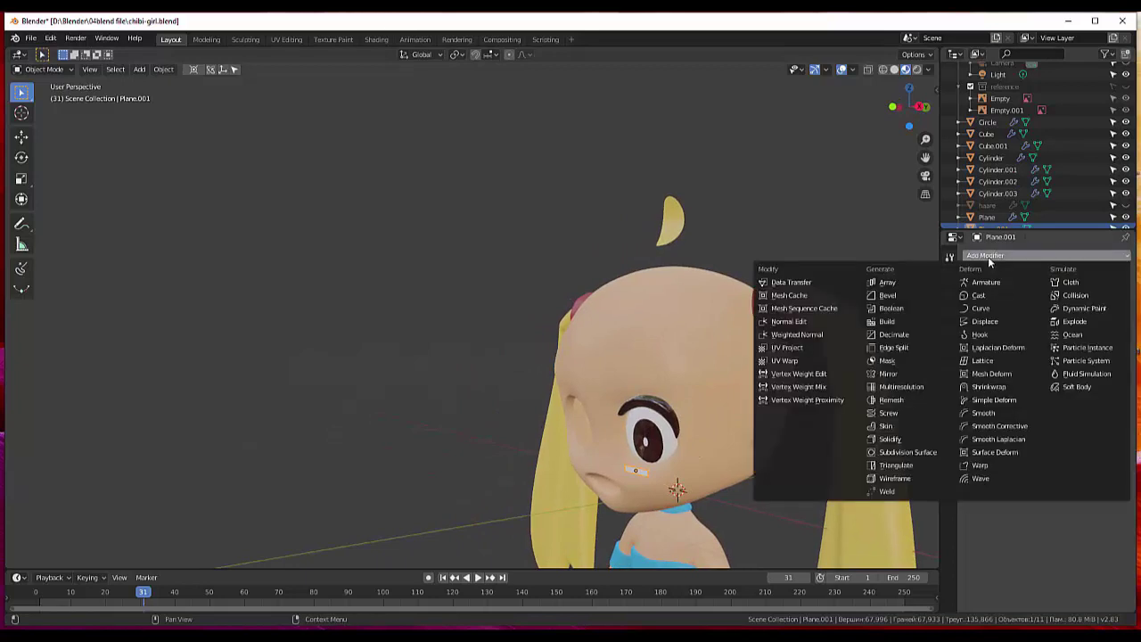
{"action": "left_click", "coordinate": [994, 388]}
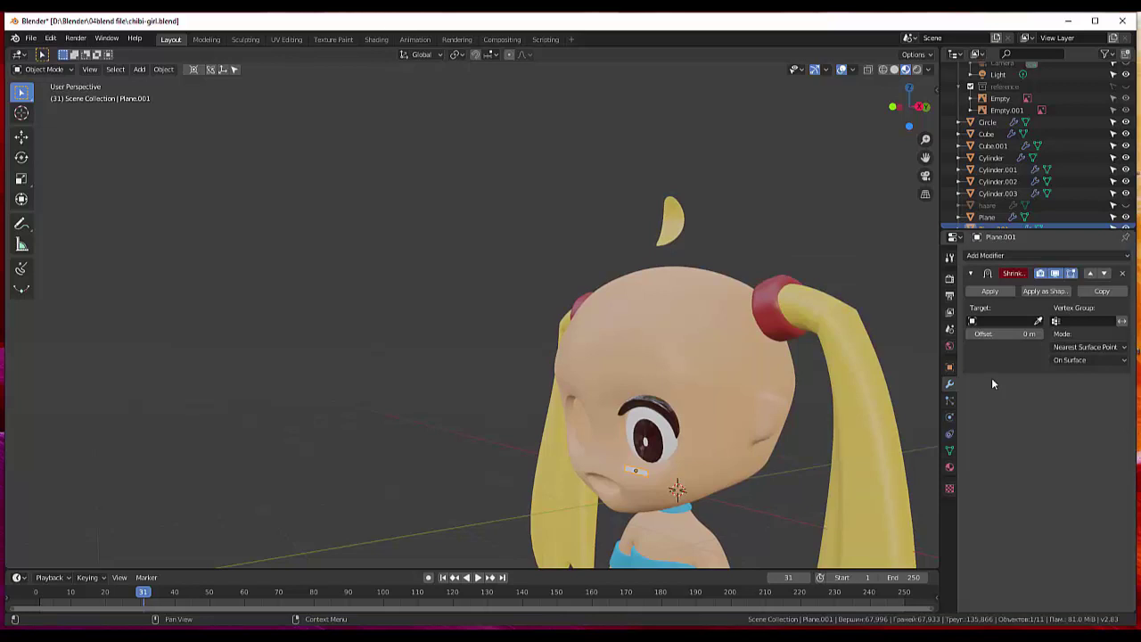
{"action": "left_click", "coordinate": [1039, 321]}
{"action": "left_click", "coordinate": [710, 400]}
{"action": "mouse_move", "coordinate": [709, 400]}
{"action": "middle_mouse_down"}
{"action": "mouse_move", "coordinate": [774, 355]}
{"action": "mouse_move", "coordinate": [786, 411]}
{"action": "mouse_move", "coordinate": [717, 431]}
{"action": "mouse_move", "coordinate": [653, 427]}
{"action": "mouse_move", "coordinate": [641, 398]}
{"action": "mouse_move", "coordinate": [623, 426]}
{"action": "middle_mouse_up"}
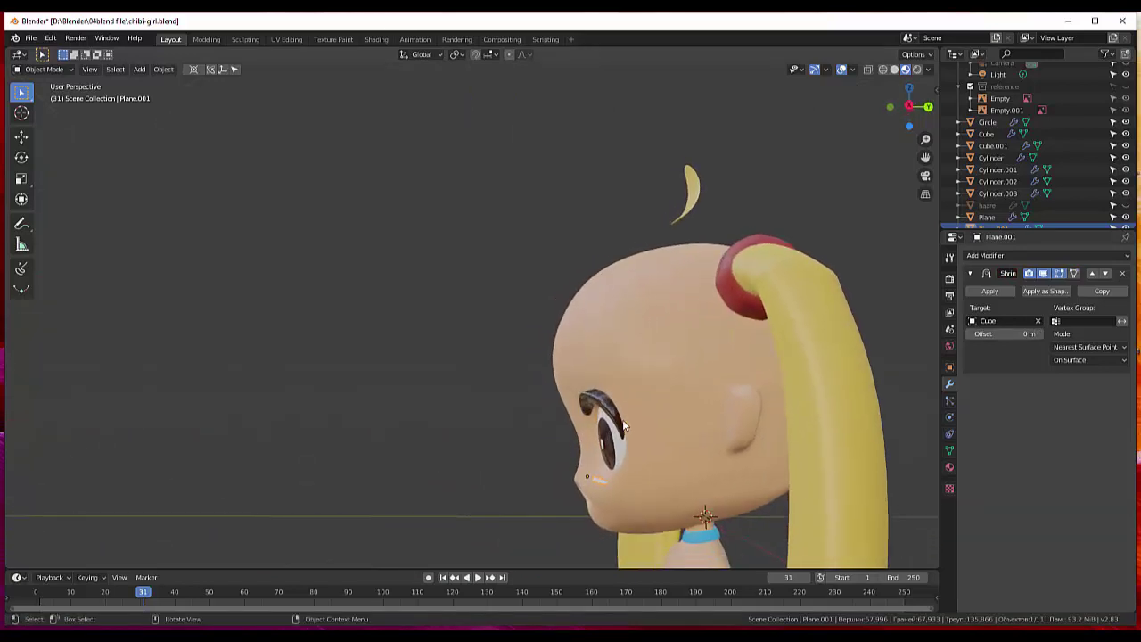
Move the wrapped strip 0.0422 m up onto the cheek below the eye.
{"action": "left_click", "coordinate": [593, 480]}
{"action": "left_click", "coordinate": [598, 484]}
{"action": "key", "text": "g"}
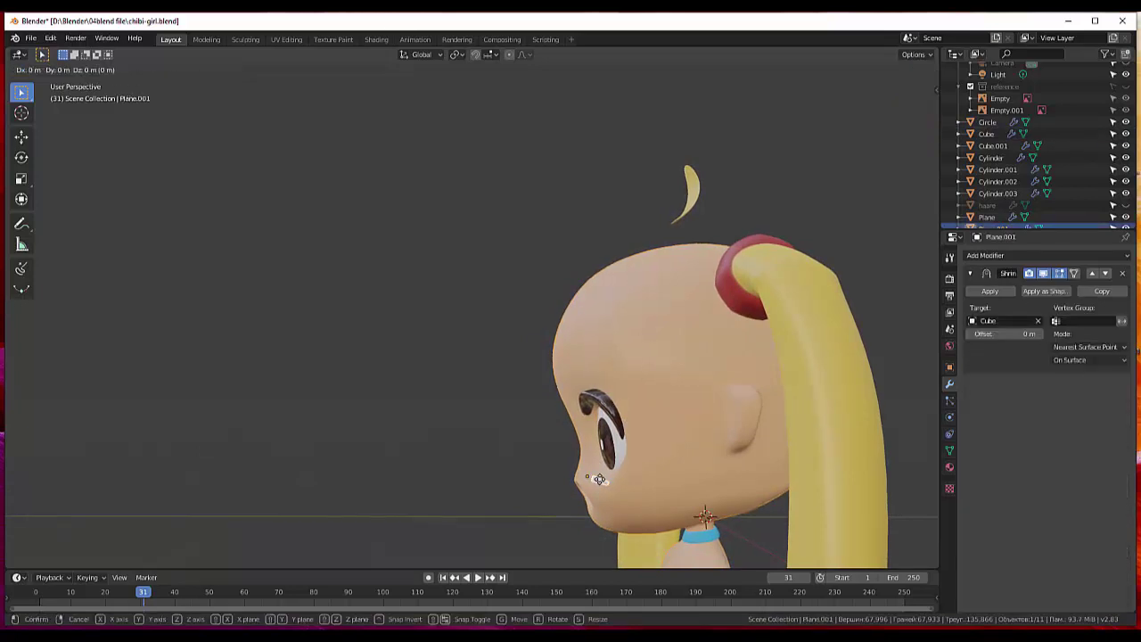
{"action": "left_click", "coordinate": [624, 462]}
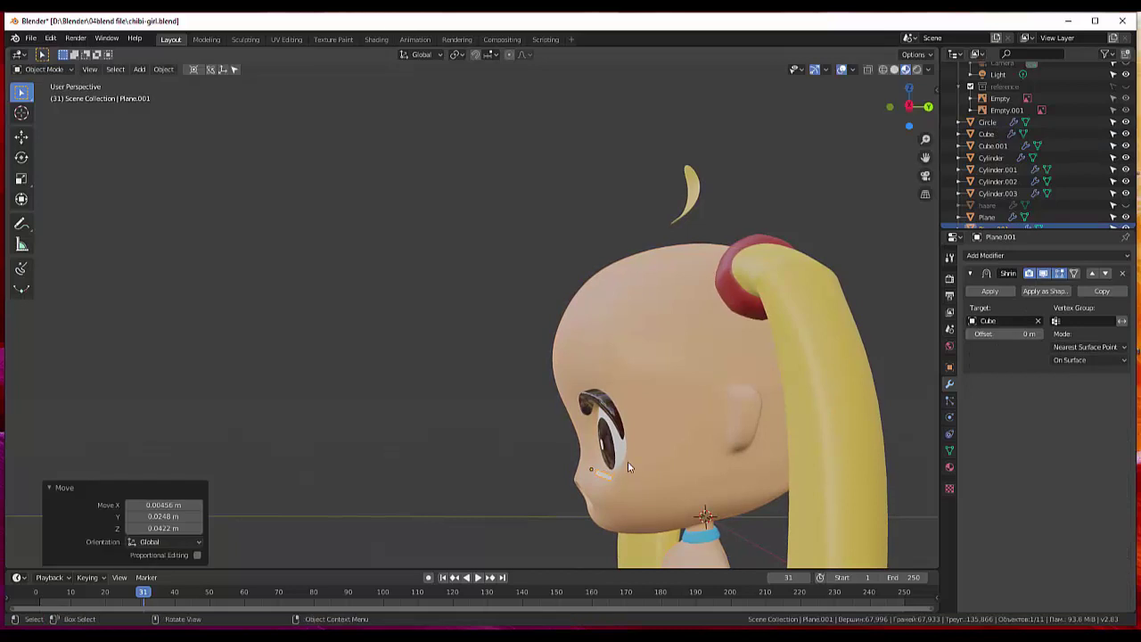
{"action": "mouse_move", "coordinate": [627, 460]}
{"action": "middle_mouse_down"}
{"action": "mouse_move", "coordinate": [699, 467]}
{"action": "mouse_move", "coordinate": [710, 436]}
{"action": "mouse_move", "coordinate": [702, 455]}
{"action": "mouse_move", "coordinate": [617, 488]}
{"action": "middle_mouse_up"}
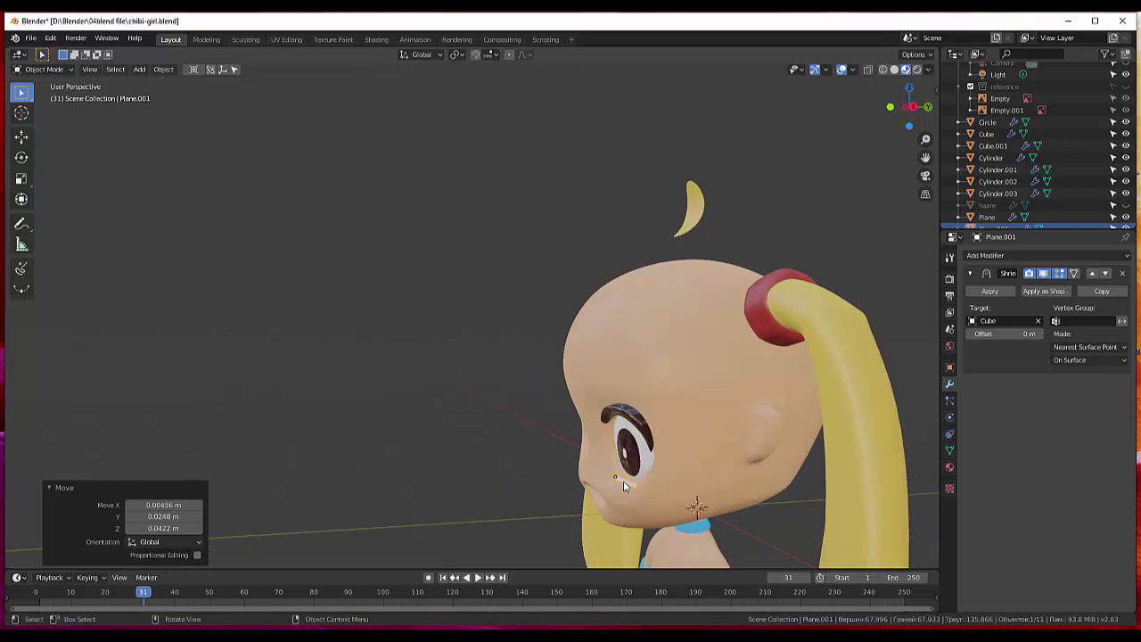
{"action": "left_click", "coordinate": [623, 481]}
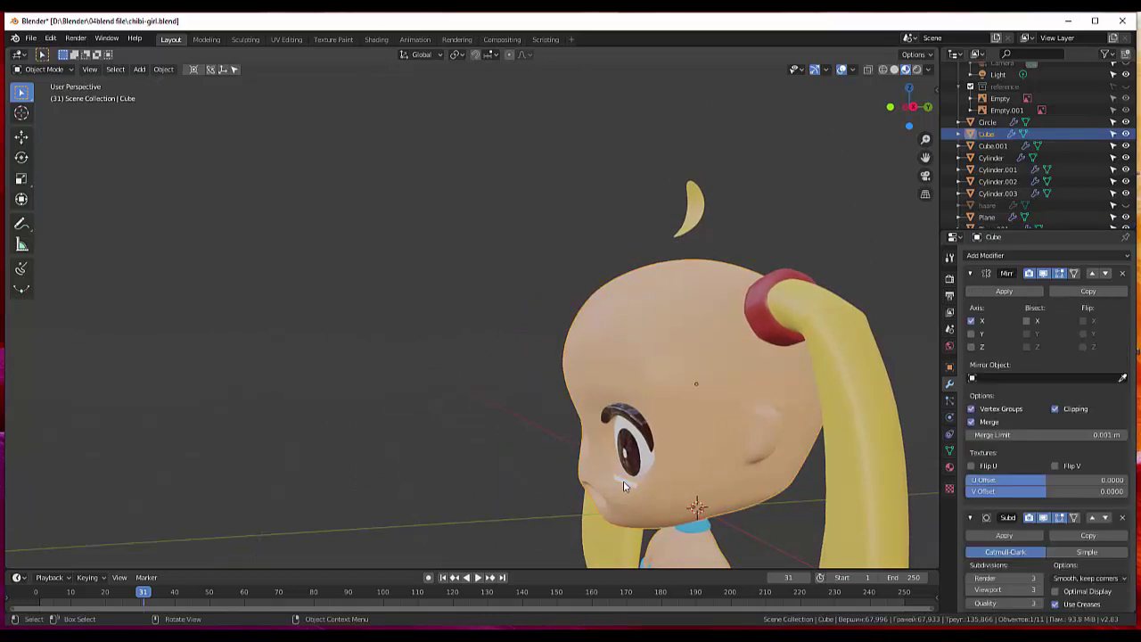
{"action": "left_click", "coordinate": [623, 481]}
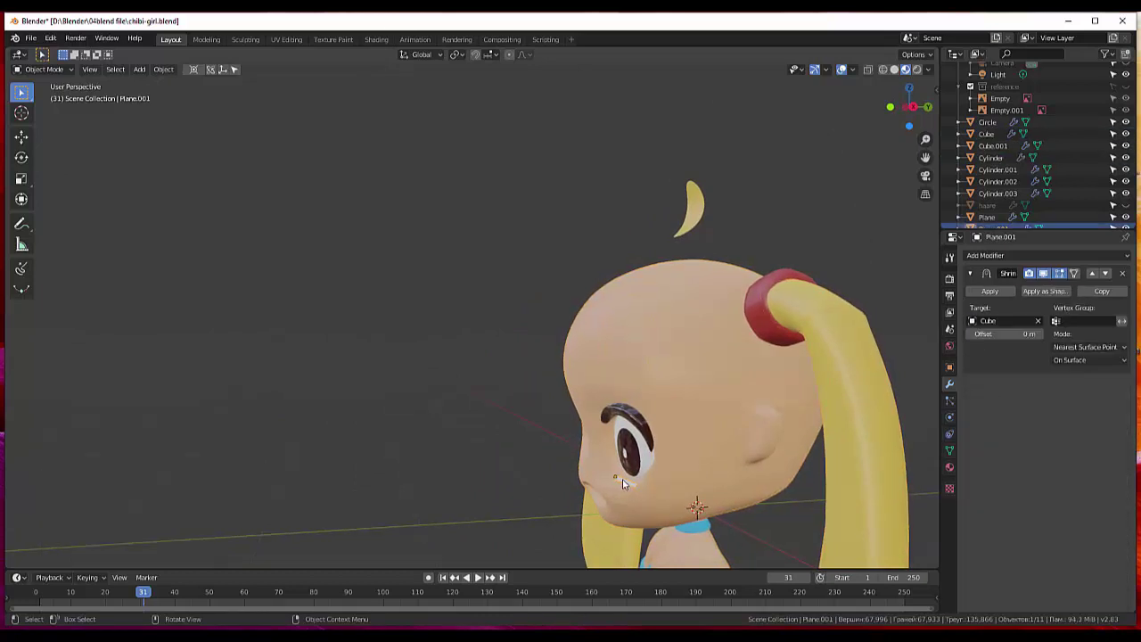
Try extruding the strip in Edit Mode, then undo it along with the Shrinkwrap modifier.
{"action": "left_click", "coordinate": [35, 71]}
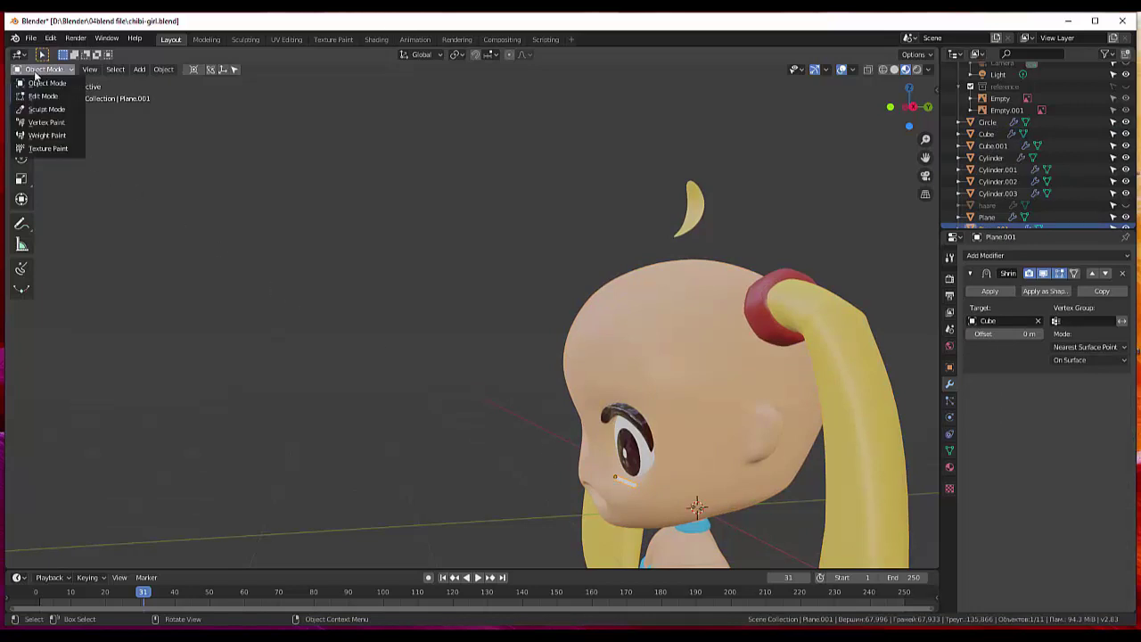
{"action": "left_click", "coordinate": [37, 94]}
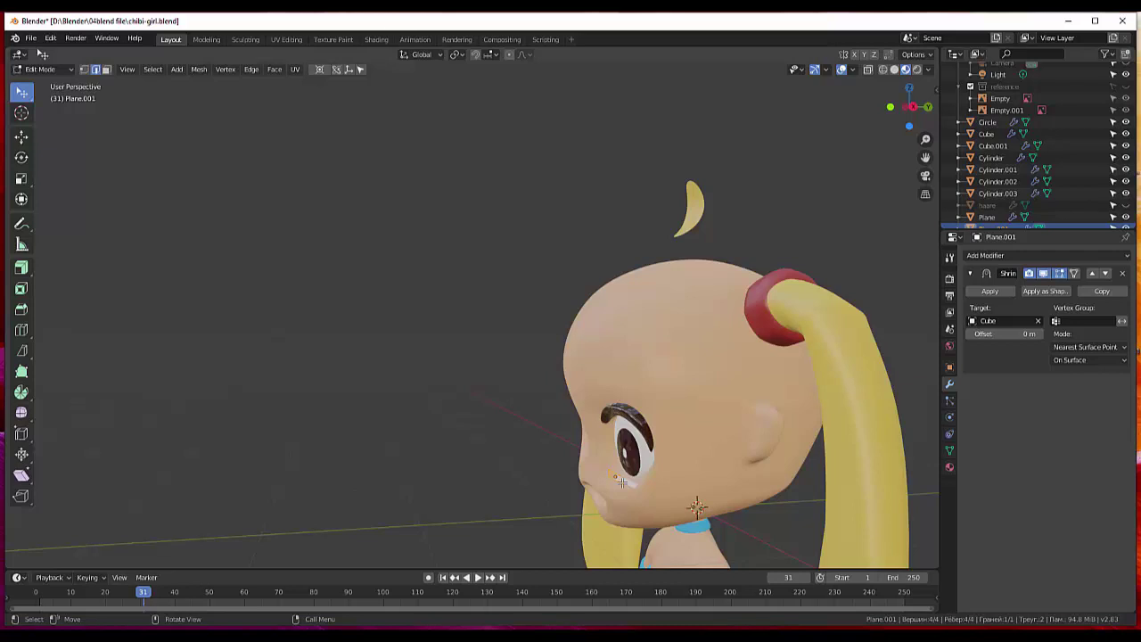
{"action": "key", "text": "e"}
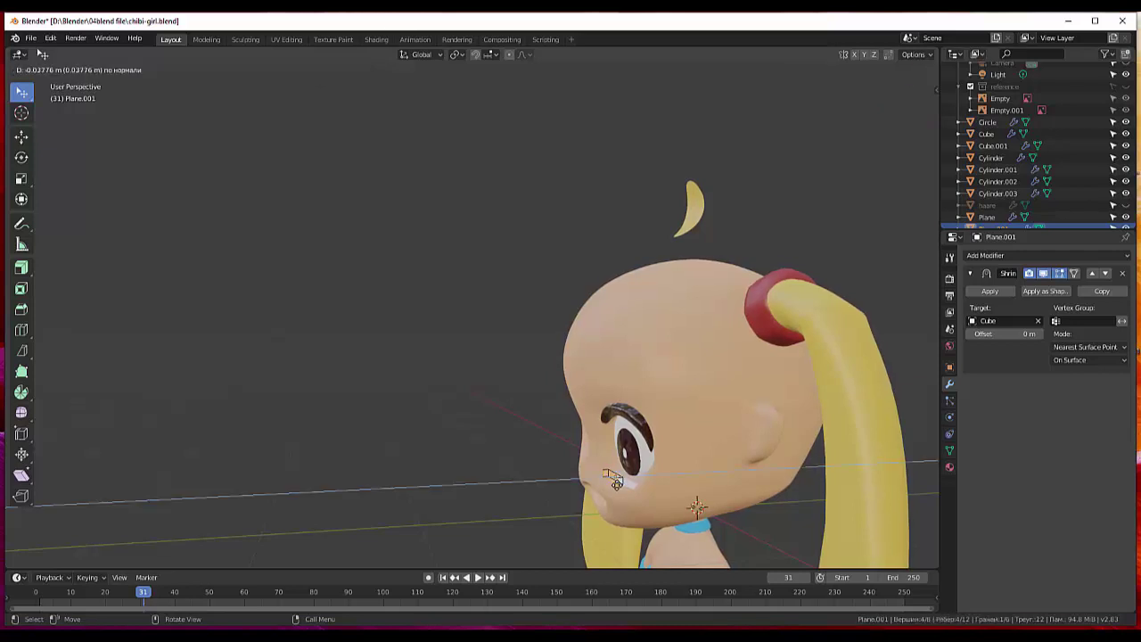
{"action": "key", "text": "Return"}
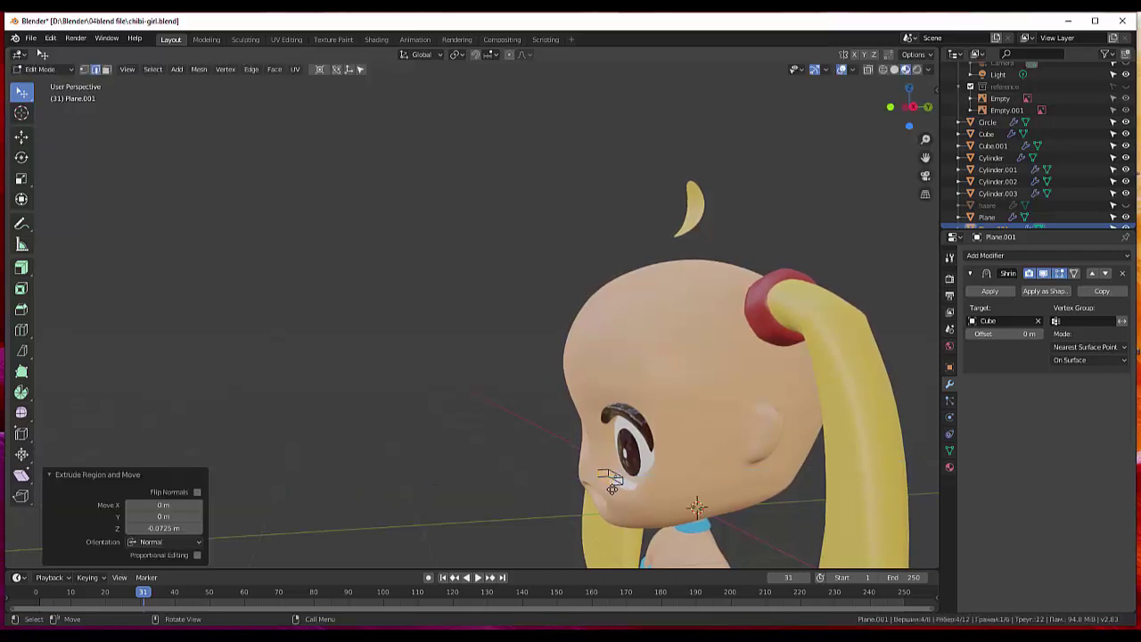
{"action": "mouse_move", "coordinate": [896, 445]}
{"action": "middle_mouse_down"}
{"action": "mouse_move", "coordinate": [734, 496]}
{"action": "mouse_move", "coordinate": [758, 453]}
{"action": "mouse_move", "coordinate": [764, 400]}
{"action": "mouse_move", "coordinate": [805, 339]}
{"action": "mouse_move", "coordinate": [734, 384]}
{"action": "mouse_move", "coordinate": [678, 493]}
{"action": "middle_mouse_up"}
{"action": "key", "text": "ctrl+z"}
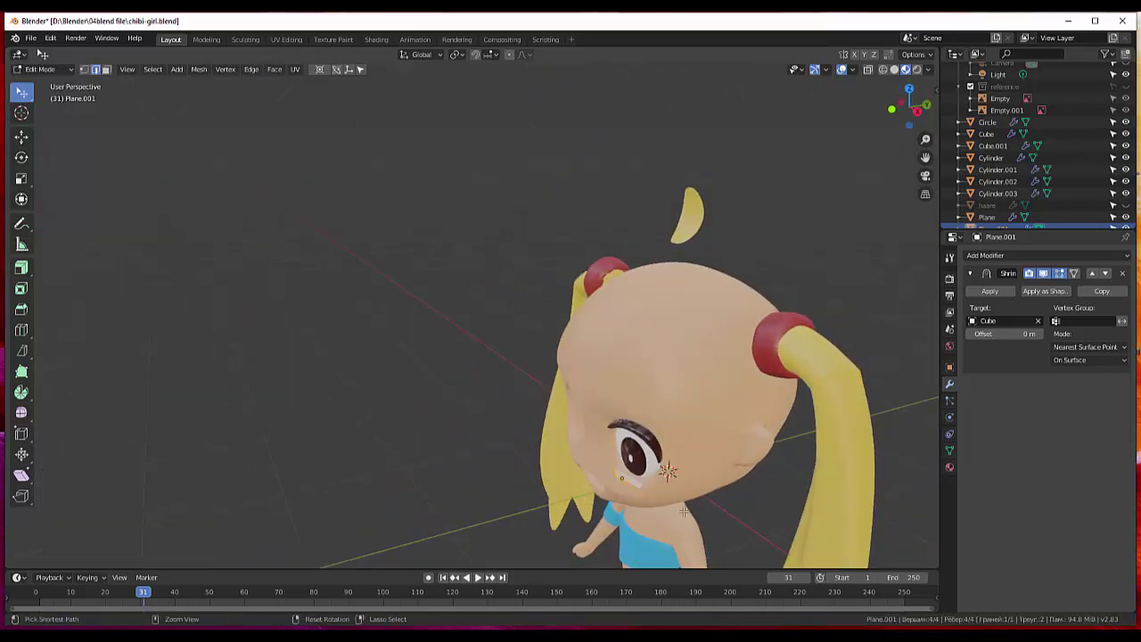
{"action": "key", "text": "Tab"}
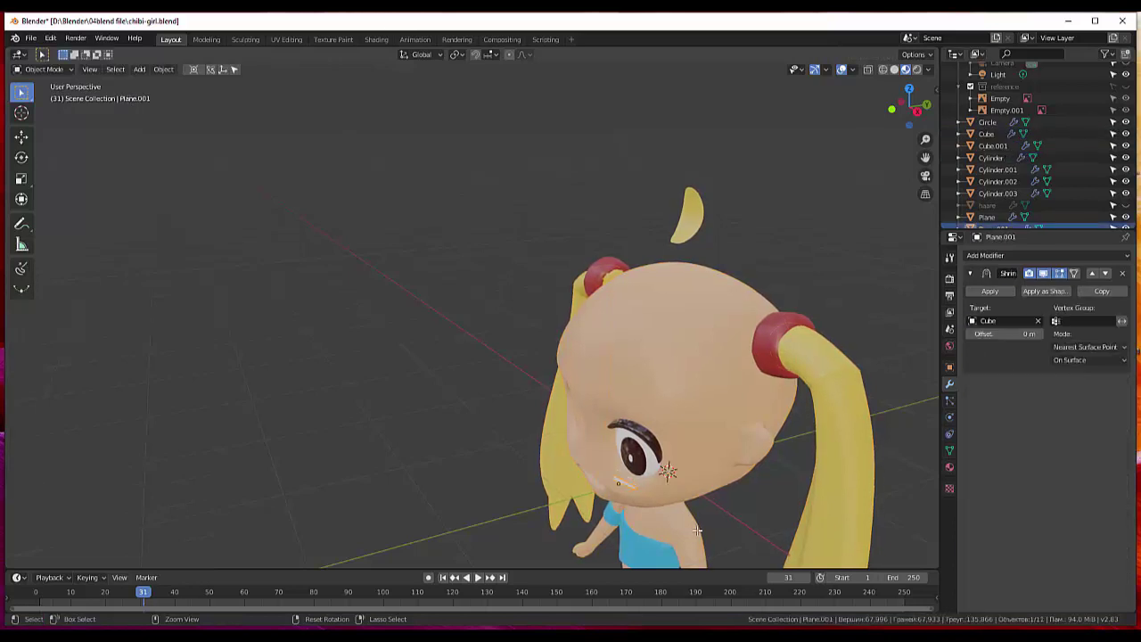
{"action": "key", "text": "ctrl+z"}
{"action": "key", "text": "ctrl+z"}
{"action": "key", "text": "ctrl+z"}
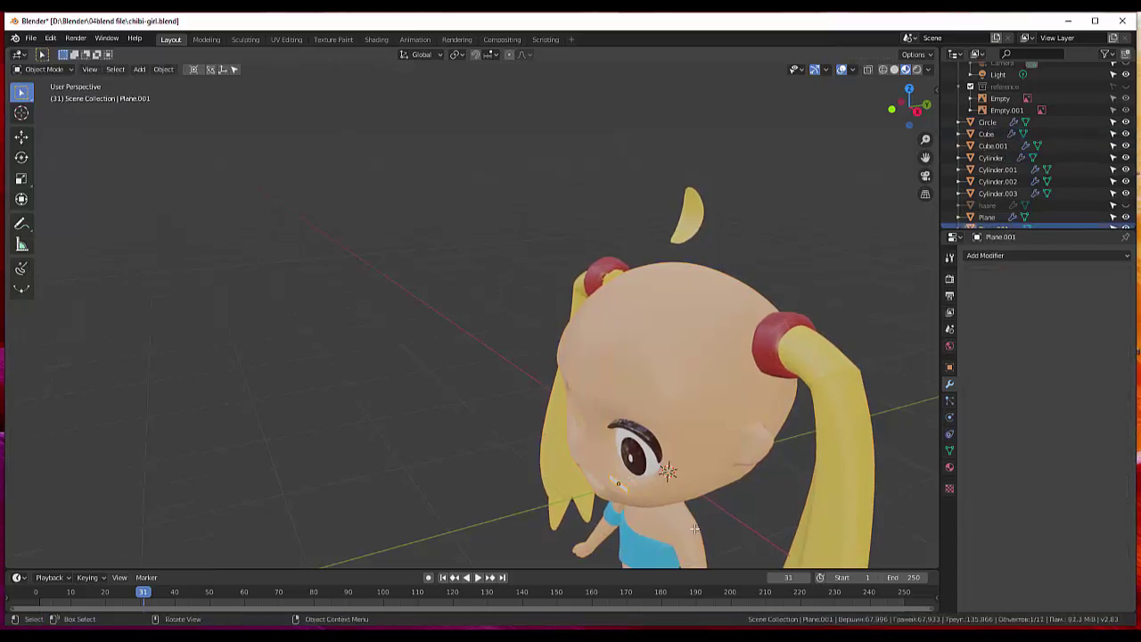
Reselect the lash strip plane under the eye and switch it into Edit Mode.
{"action": "mouse_move", "coordinate": [695, 530]}
{"action": "middle_mouse_down"}
{"action": "mouse_move", "coordinate": [654, 509]}
{"action": "mouse_move", "coordinate": [670, 471]}
{"action": "middle_mouse_up"}
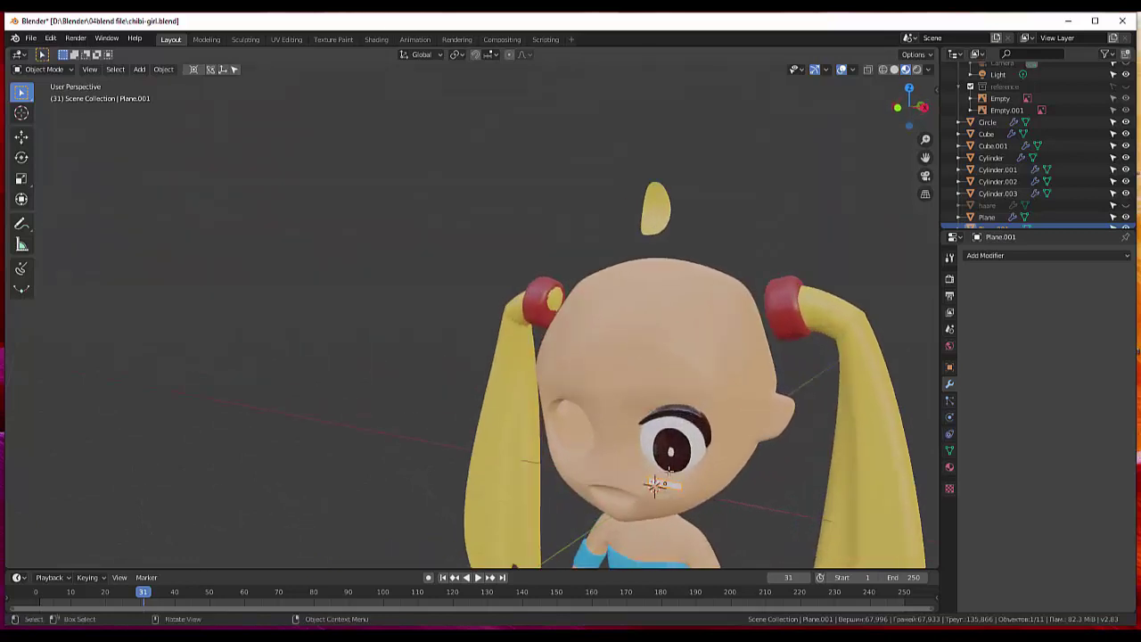
{"action": "left_click", "coordinate": [675, 487]}
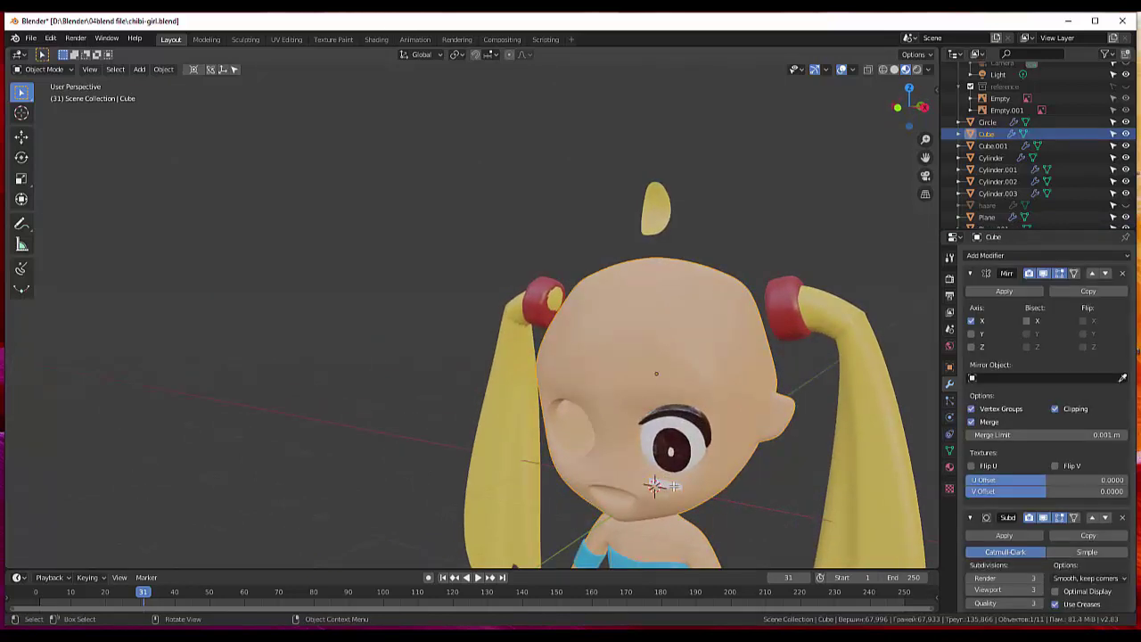
{"action": "left_click", "coordinate": [659, 486]}
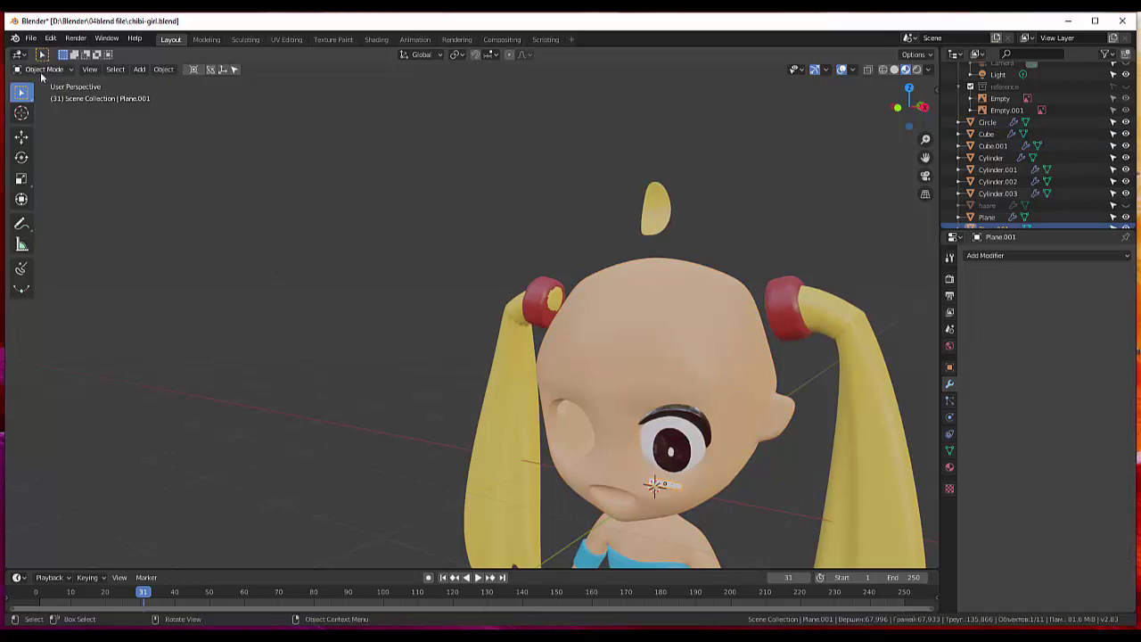
{"action": "left_click", "coordinate": [41, 71]}
{"action": "left_click", "coordinate": [37, 94]}
Cut two edge loops across the lash strip's width, then return to Object Mode.
{"action": "scroll", "coordinate": [673, 452], "scroll_direction": "up", "scroll_amount": 3}
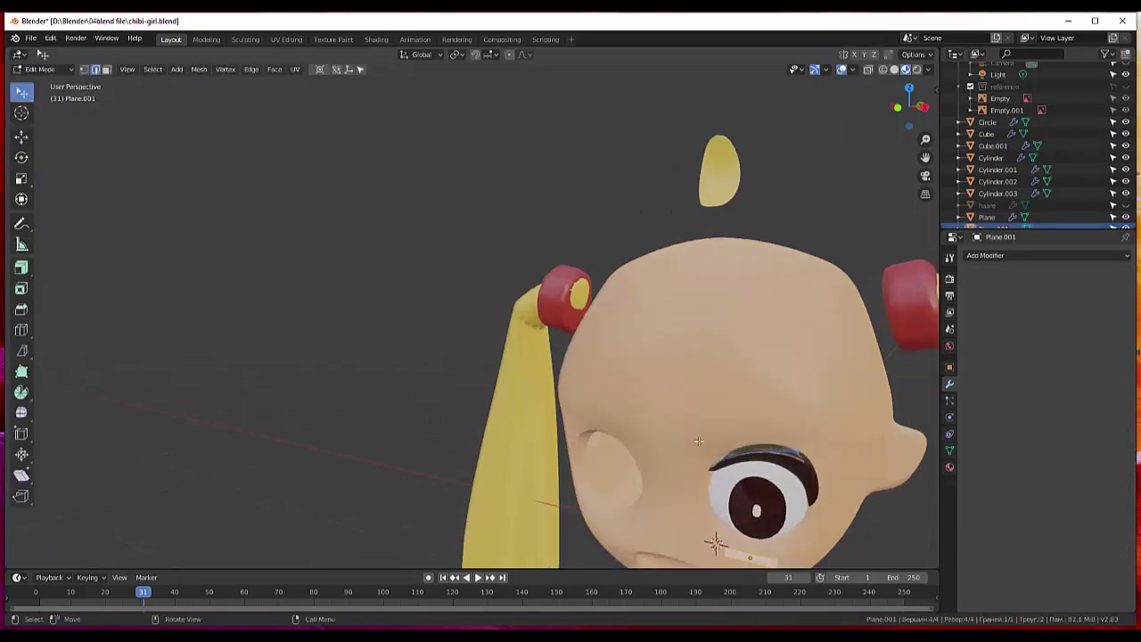
{"action": "middle_click_drag", "start_coordinate": [664, 319], "coordinate": [618, 267], "text": "shift"}
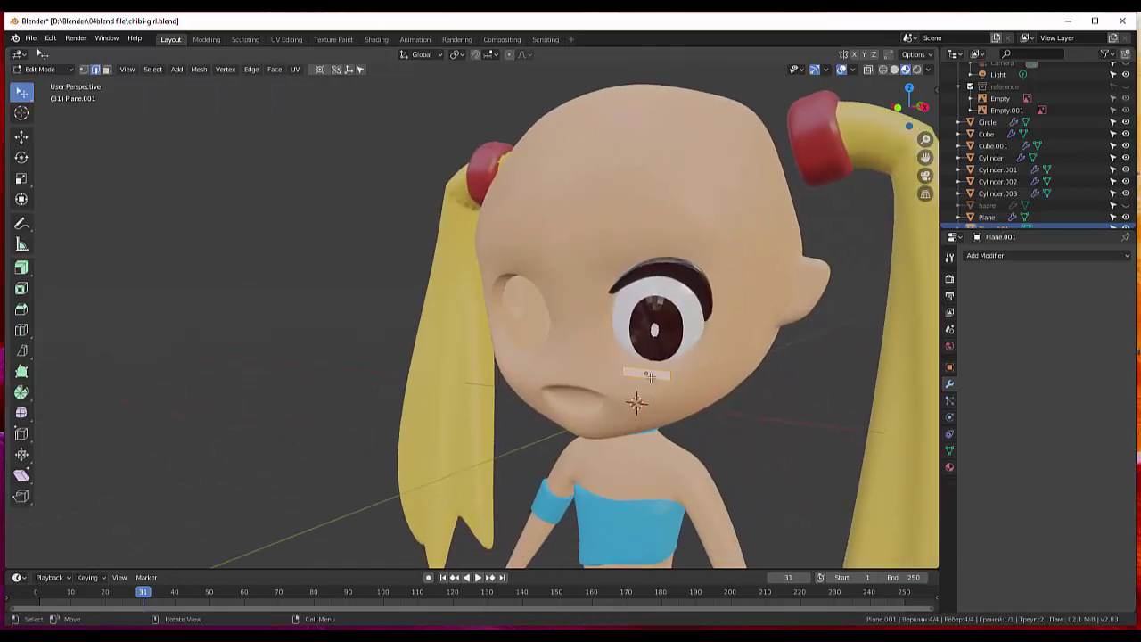
{"action": "key", "text": "ctrl+r"}
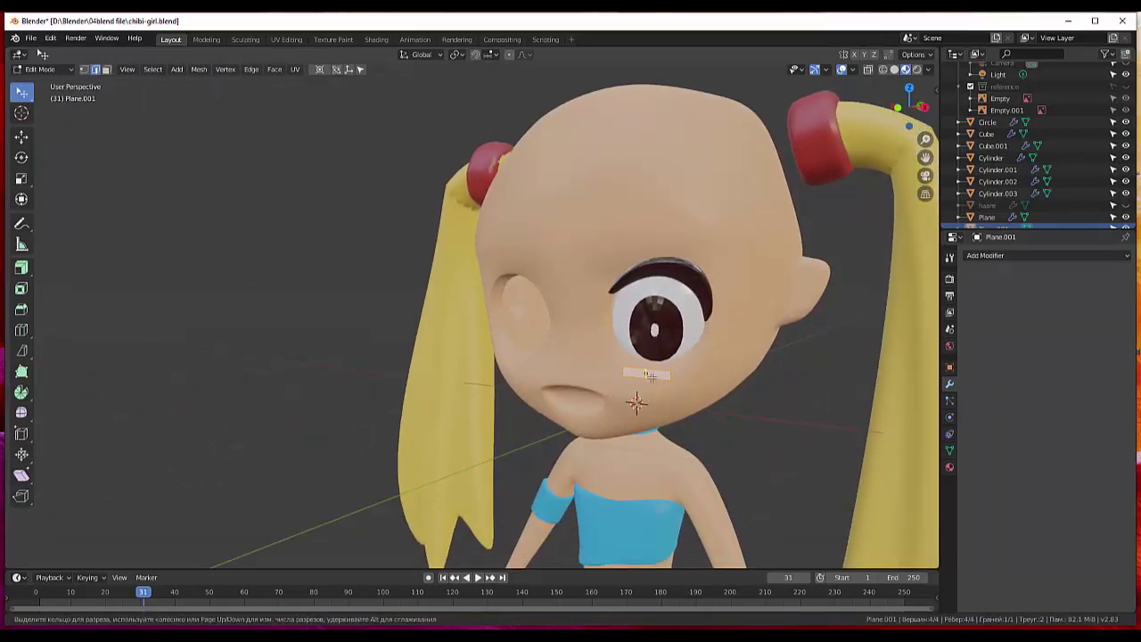
{"action": "left_click", "coordinate": [649, 375]}
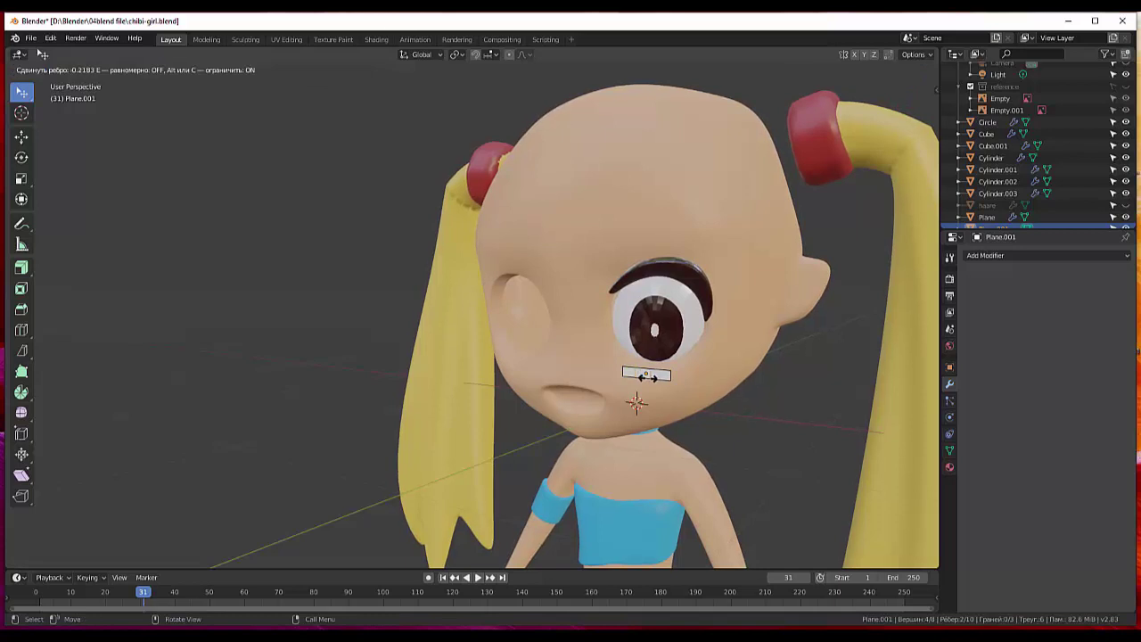
{"action": "left_click", "coordinate": [649, 376]}
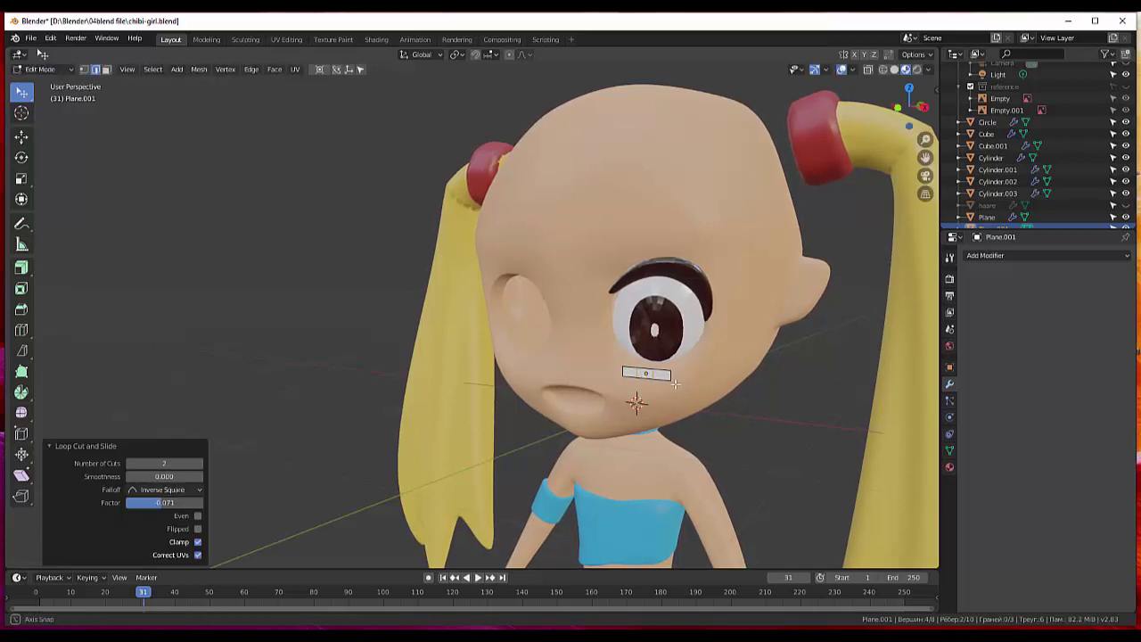
{"action": "mouse_move", "coordinate": [648, 376]}
{"action": "middle_mouse_down"}
{"action": "mouse_move", "coordinate": [581, 389]}
{"action": "mouse_move", "coordinate": [604, 415]}
{"action": "middle_mouse_up"}
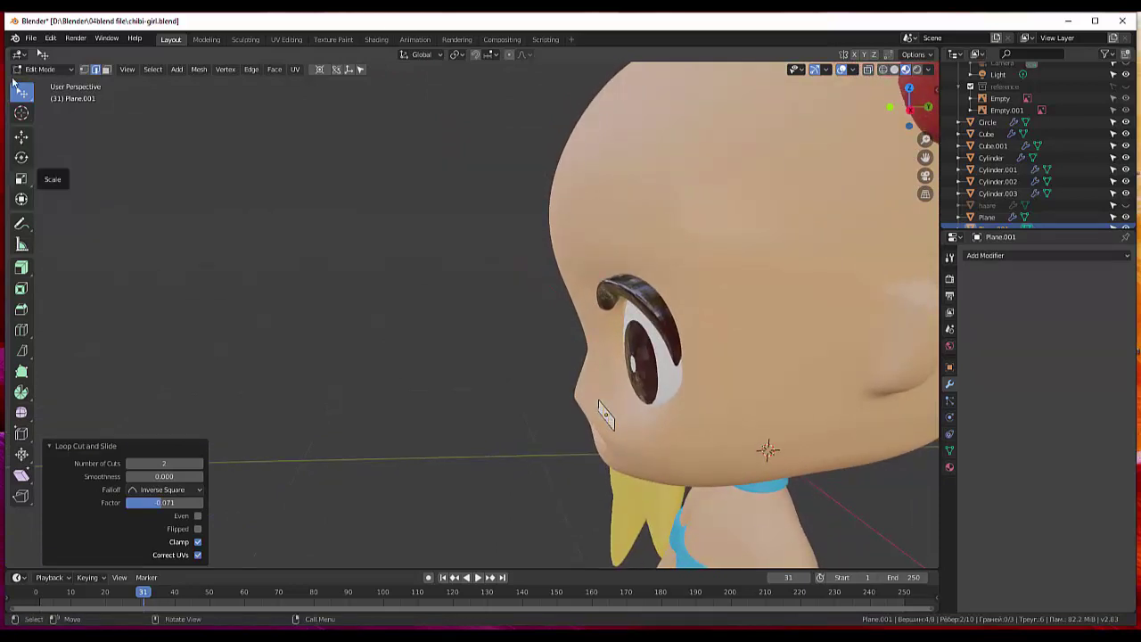
{"action": "left_click", "coordinate": [40, 68]}
{"action": "left_click", "coordinate": [35, 84]}
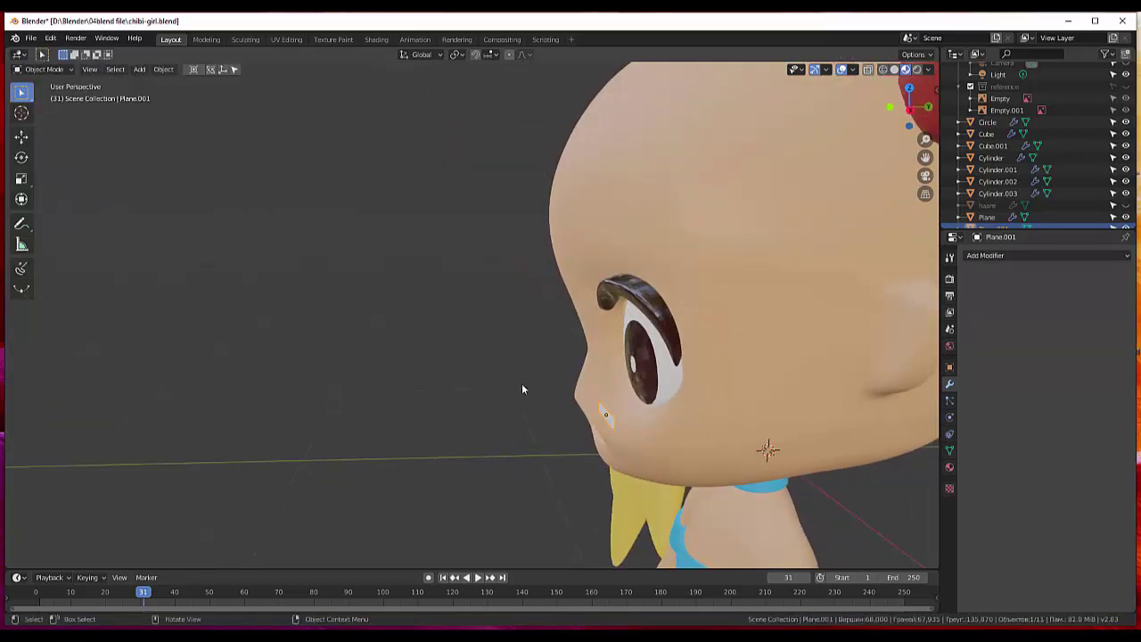
Move the lash plane up against the lower edge of the eye.
{"action": "left_click", "coordinate": [606, 424]}
{"action": "middle_click_drag", "start_coordinate": [624, 414], "coordinate": [599, 408]}
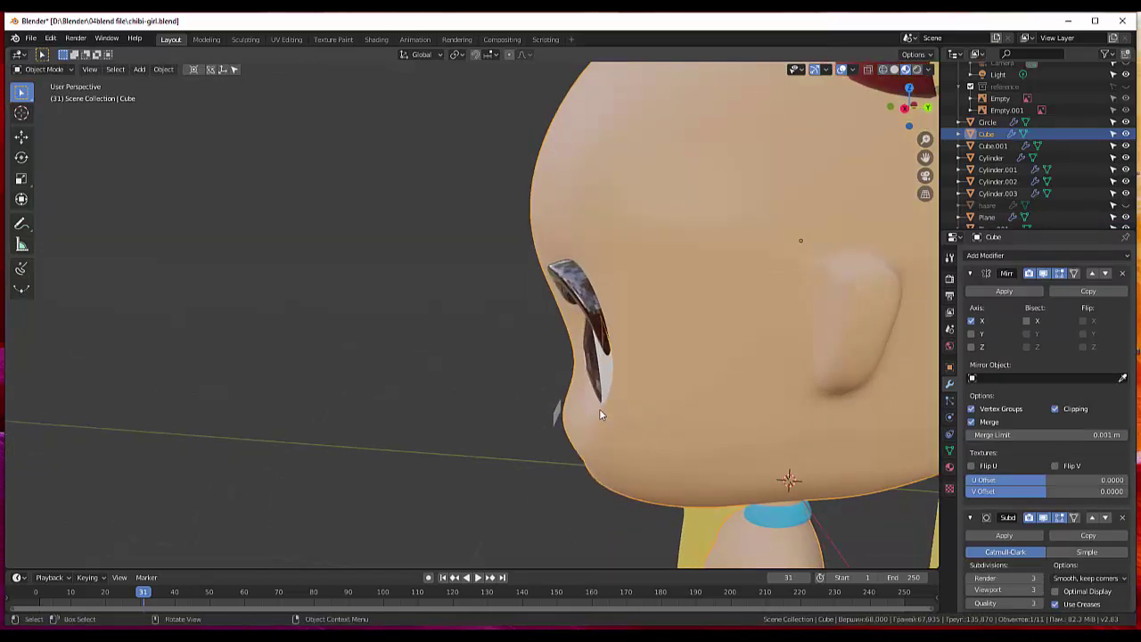
{"action": "key", "text": "g"}
{"action": "key", "text": "Escape"}
{"action": "left_click", "coordinate": [552, 416]}
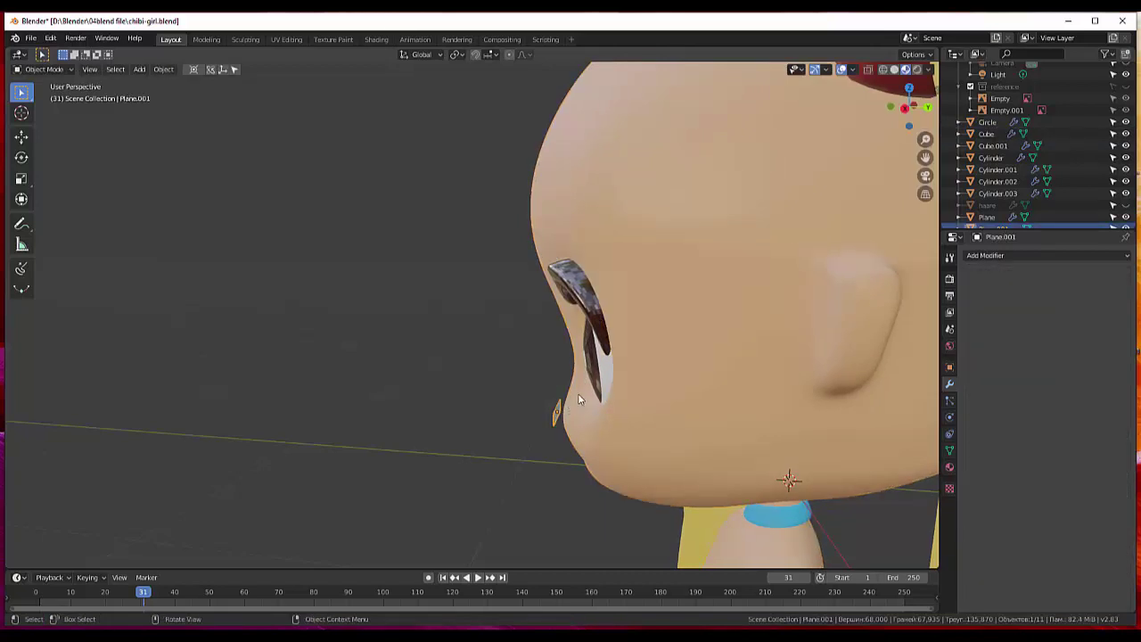
{"action": "key", "text": "g"}
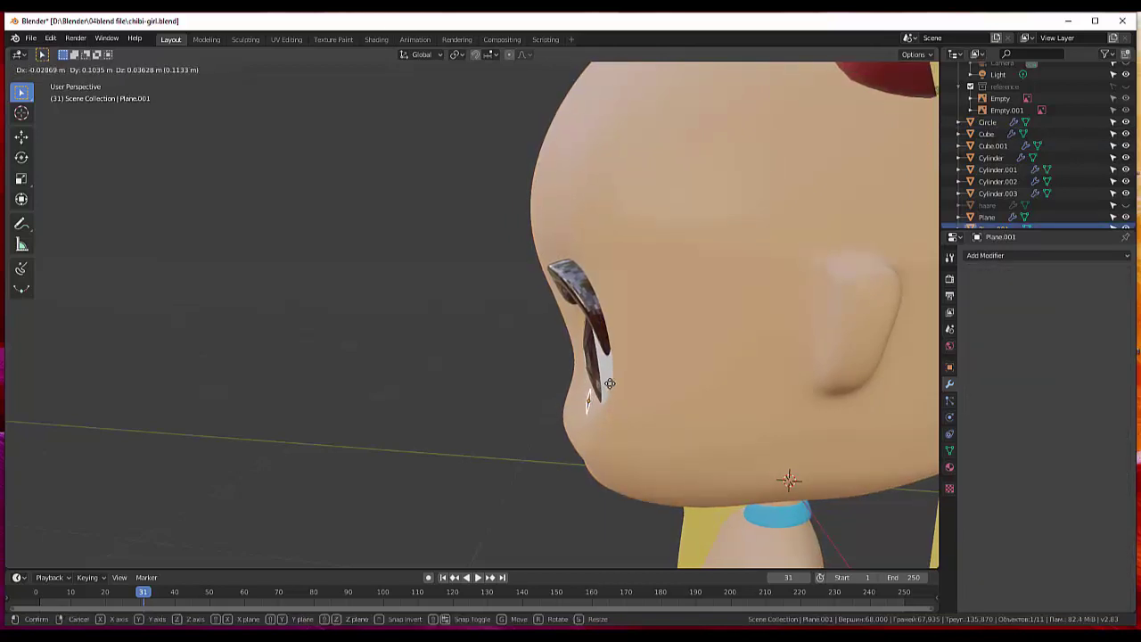
{"action": "left_click", "coordinate": [609, 383]}
{"action": "middle_click_drag", "start_coordinate": [609, 383], "coordinate": [629, 431]}
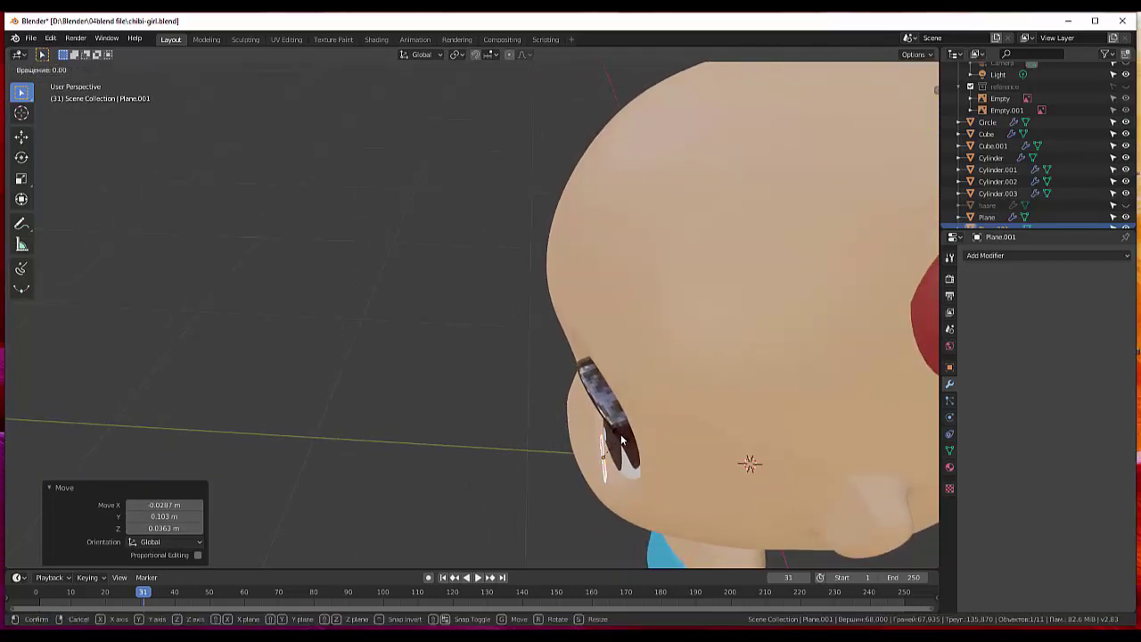
Rotate the lash plane 14.1° around the Z axis.
{"action": "key", "text": "r"}
{"action": "key", "text": "z"}
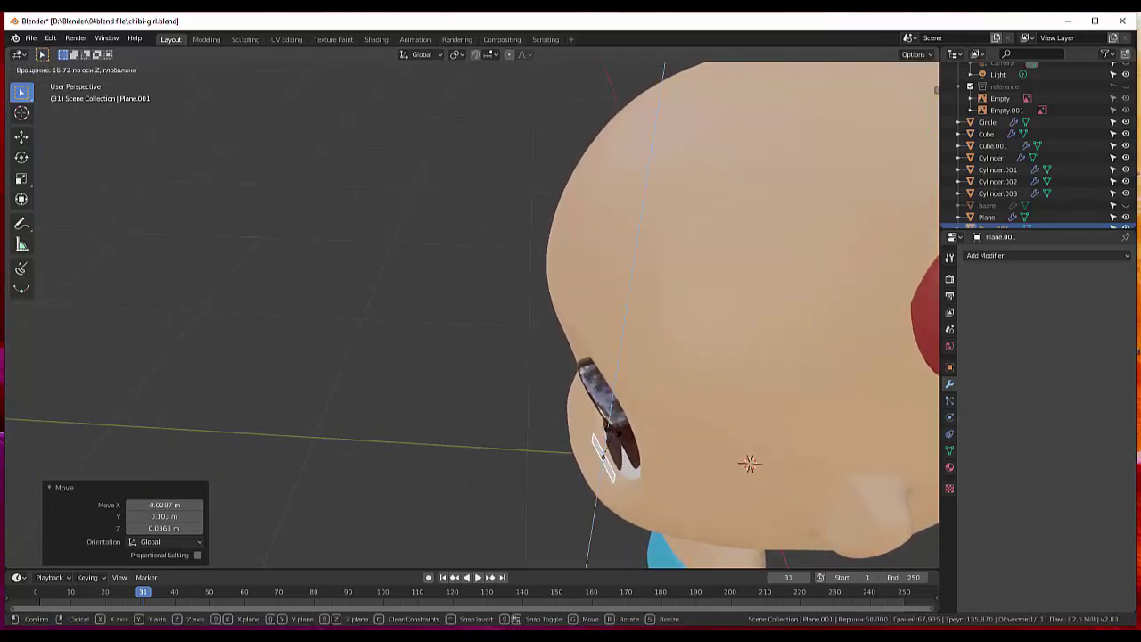
{"action": "key", "text": "Return"}
{"action": "mouse_move", "coordinate": [624, 428]}
{"action": "middle_mouse_down"}
{"action": "mouse_move", "coordinate": [698, 283]}
{"action": "mouse_move", "coordinate": [678, 356]}
{"action": "mouse_move", "coordinate": [718, 437]}
{"action": "mouse_move", "coordinate": [713, 389]}
{"action": "mouse_move", "coordinate": [701, 392]}
{"action": "middle_mouse_up"}
{"action": "scroll", "coordinate": [708, 383], "scroll_direction": "up", "scroll_amount": 2}
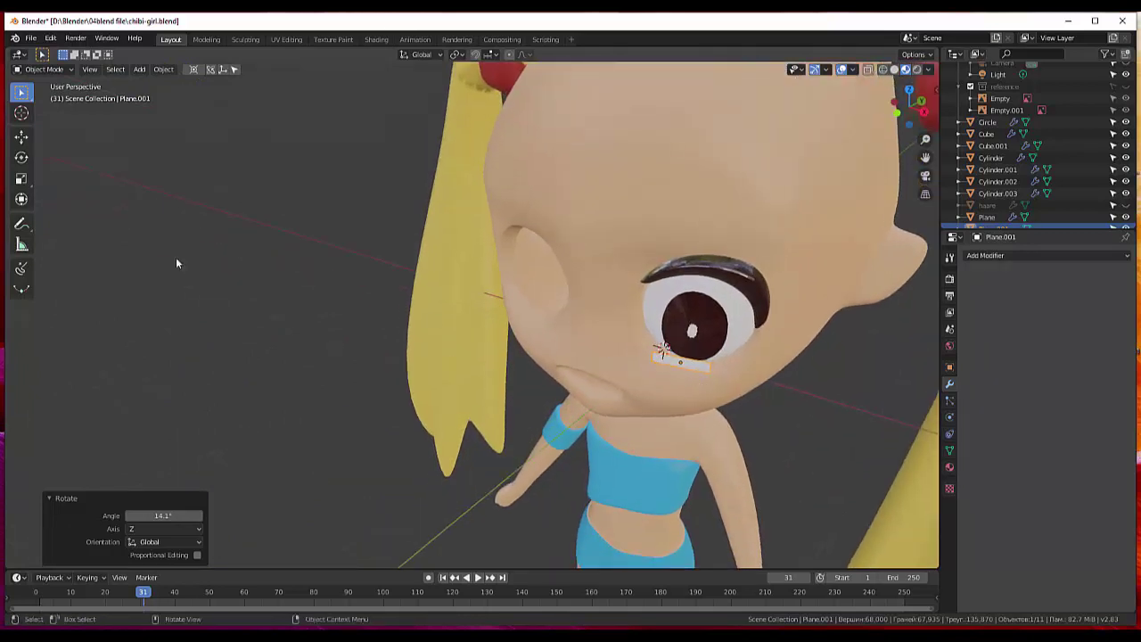
Enter Edit Mode on the lash strip and shift its selected geometry toward the eye.
{"action": "left_click", "coordinate": [43, 71]}
{"action": "left_click", "coordinate": [45, 92]}
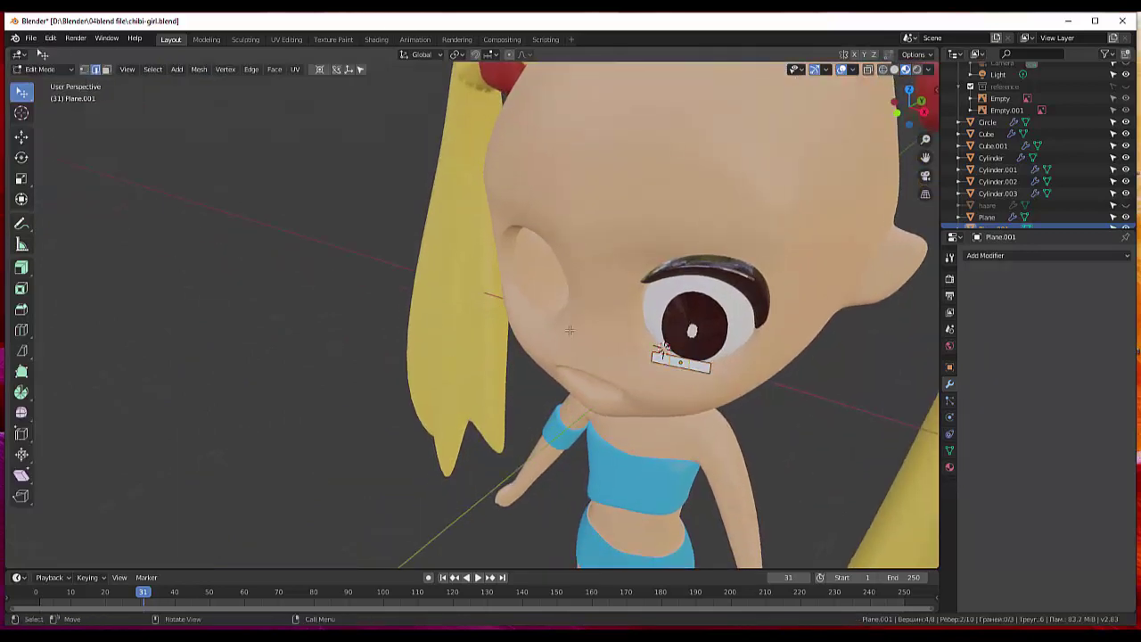
{"action": "middle_click_drag", "start_coordinate": [571, 365], "coordinate": [563, 358]}
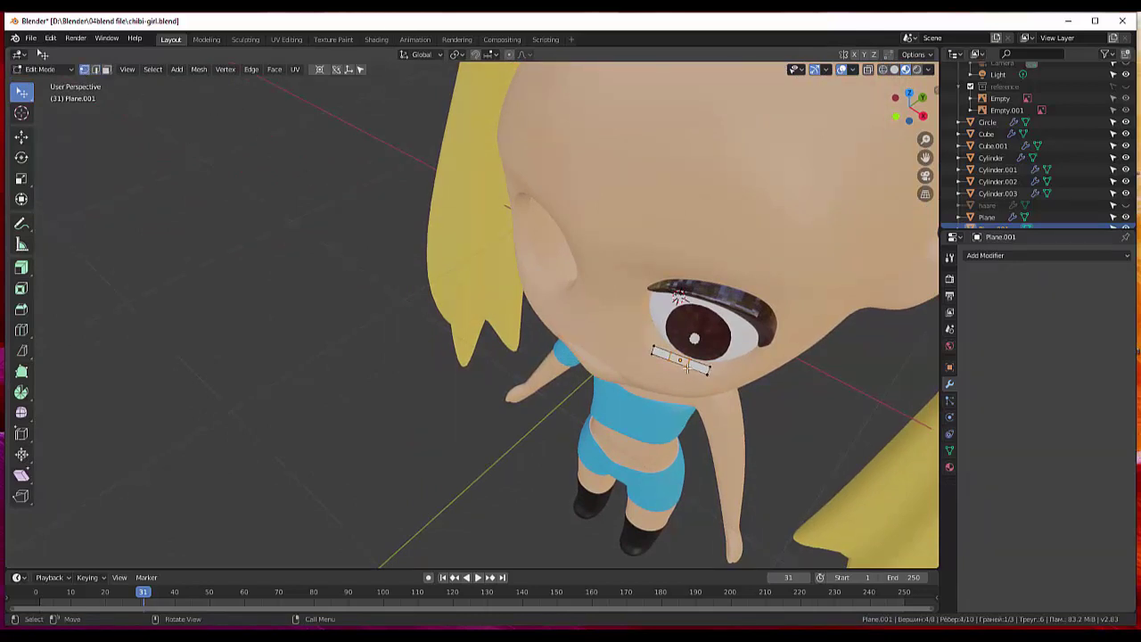
{"action": "key", "text": "g"}
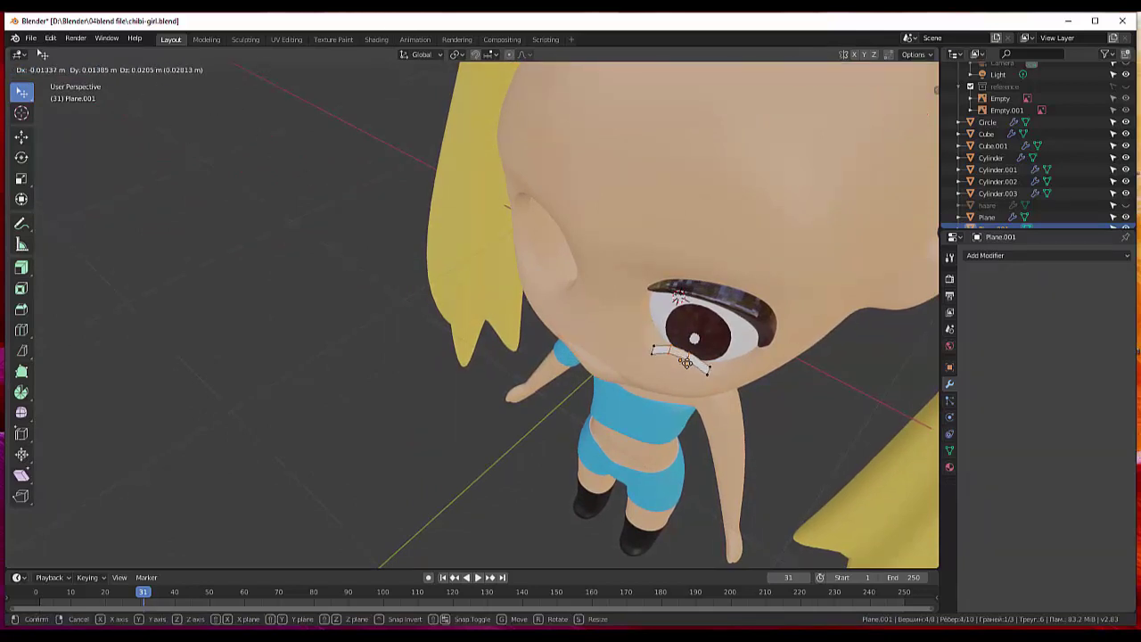
{"action": "left_click", "coordinate": [686, 366]}
{"action": "middle_click_drag", "start_coordinate": [687, 367], "coordinate": [704, 397]}
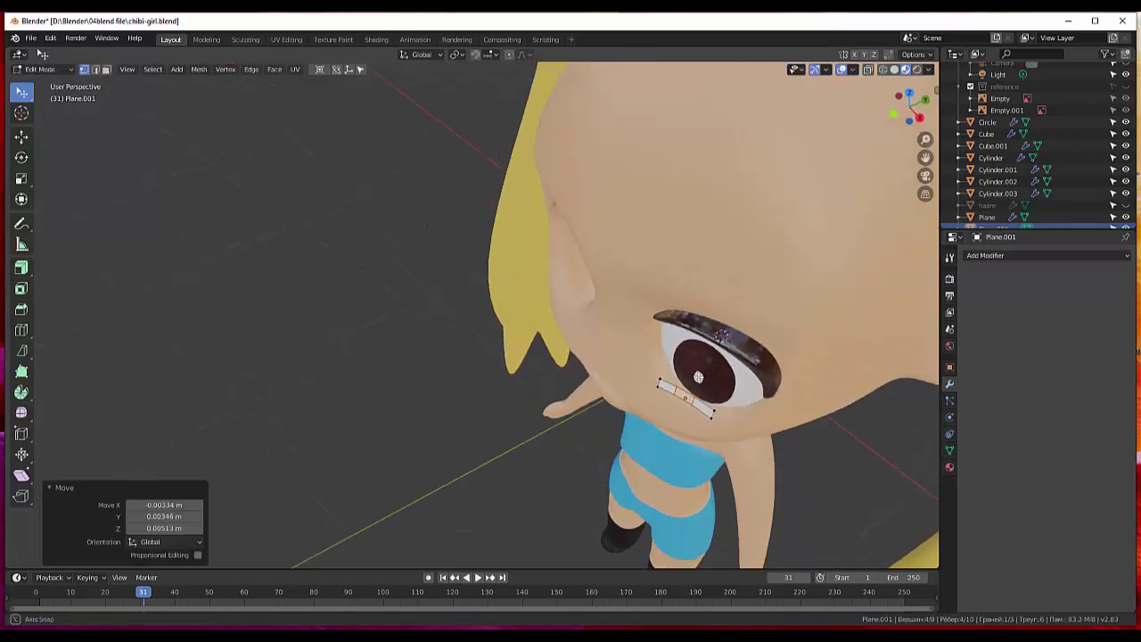
Nudge a single strip vertex repeatedly until it sits along the lower eyelid.
{"action": "left_click", "coordinate": [710, 410]}
{"action": "key", "text": "g"}
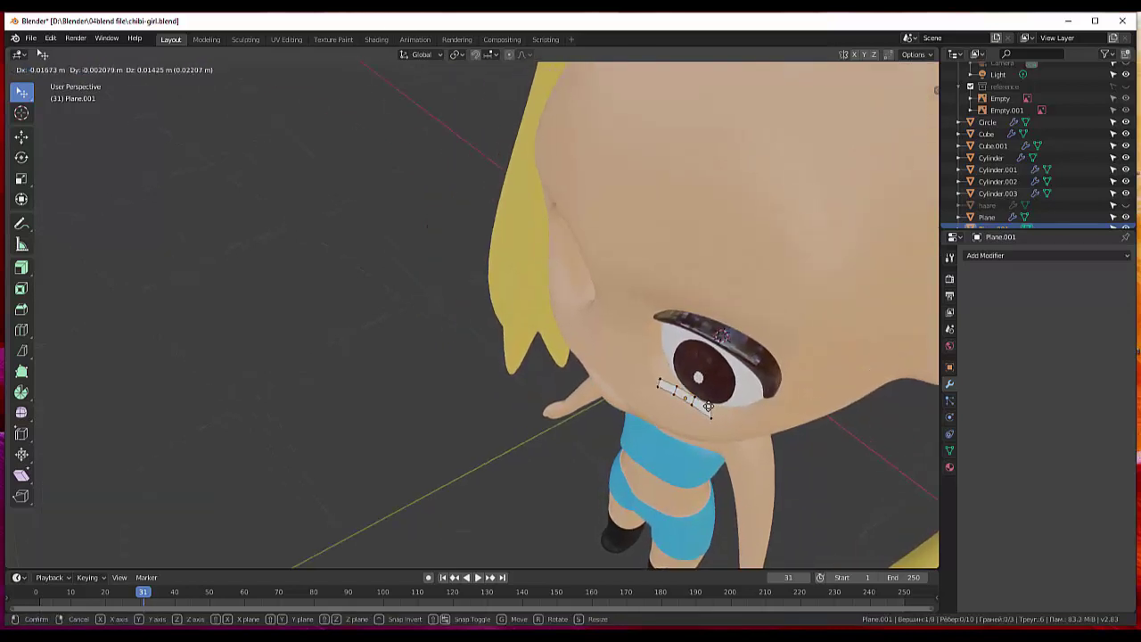
{"action": "left_click", "coordinate": [712, 422]}
{"action": "key", "text": "g"}
{"action": "left_click", "coordinate": [709, 415]}
{"action": "mouse_move", "coordinate": [709, 415]}
{"action": "middle_mouse_down"}
{"action": "mouse_move", "coordinate": [690, 393]}
{"action": "mouse_move", "coordinate": [629, 492]}
{"action": "middle_mouse_up"}
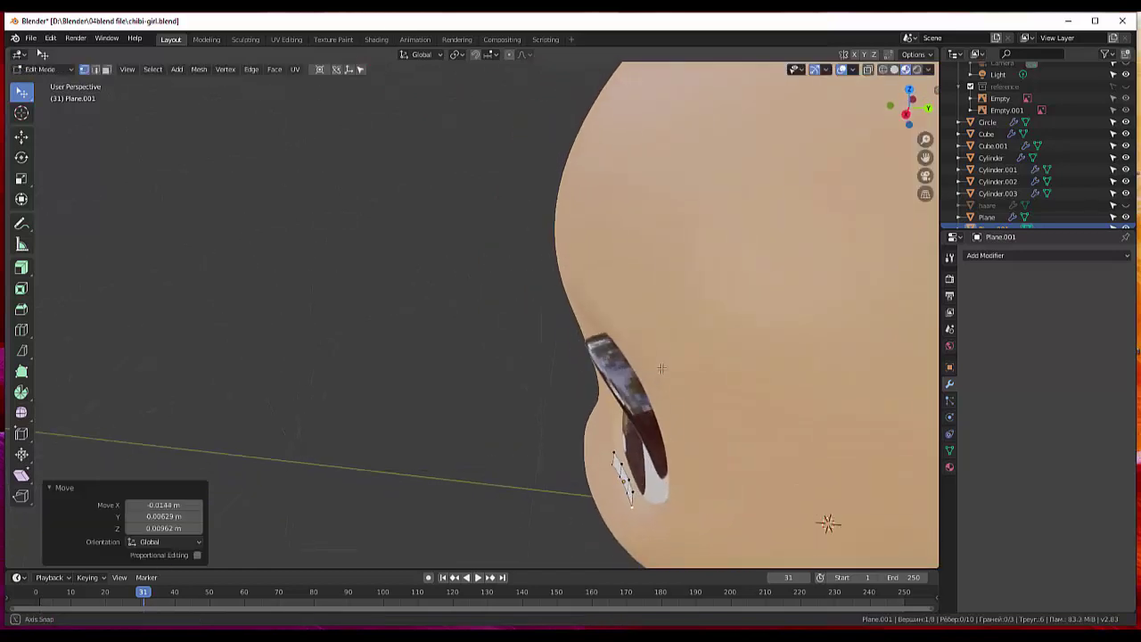
{"action": "key", "text": "g"}
{"action": "left_click", "coordinate": [633, 512]}
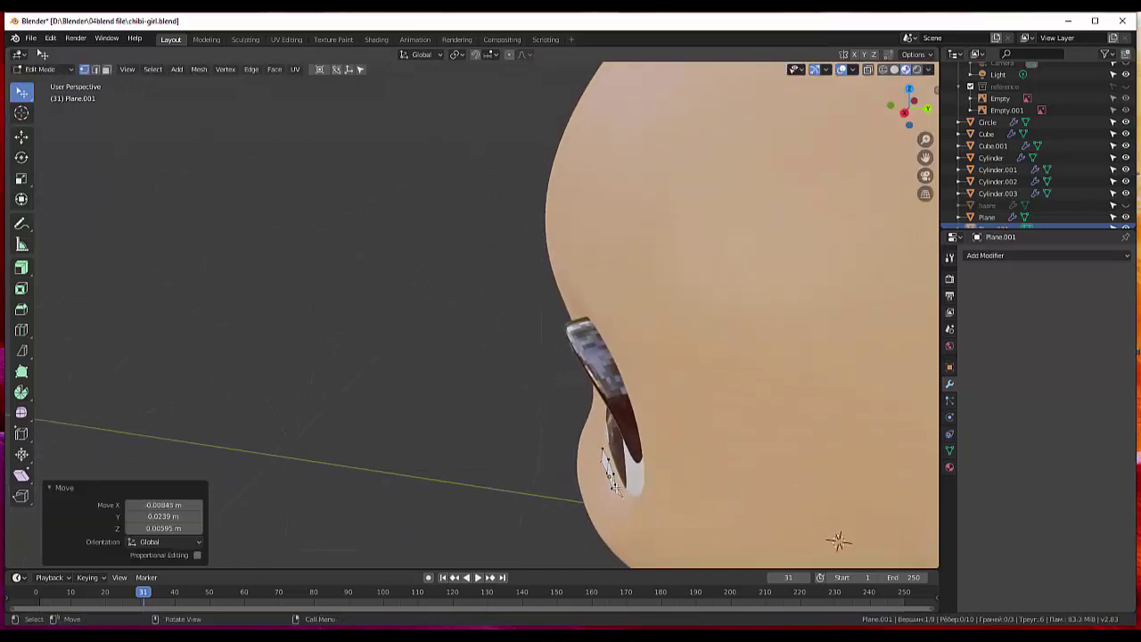
{"action": "key", "text": "g"}
{"action": "left_click", "coordinate": [581, 439]}
{"action": "key", "text": "g"}
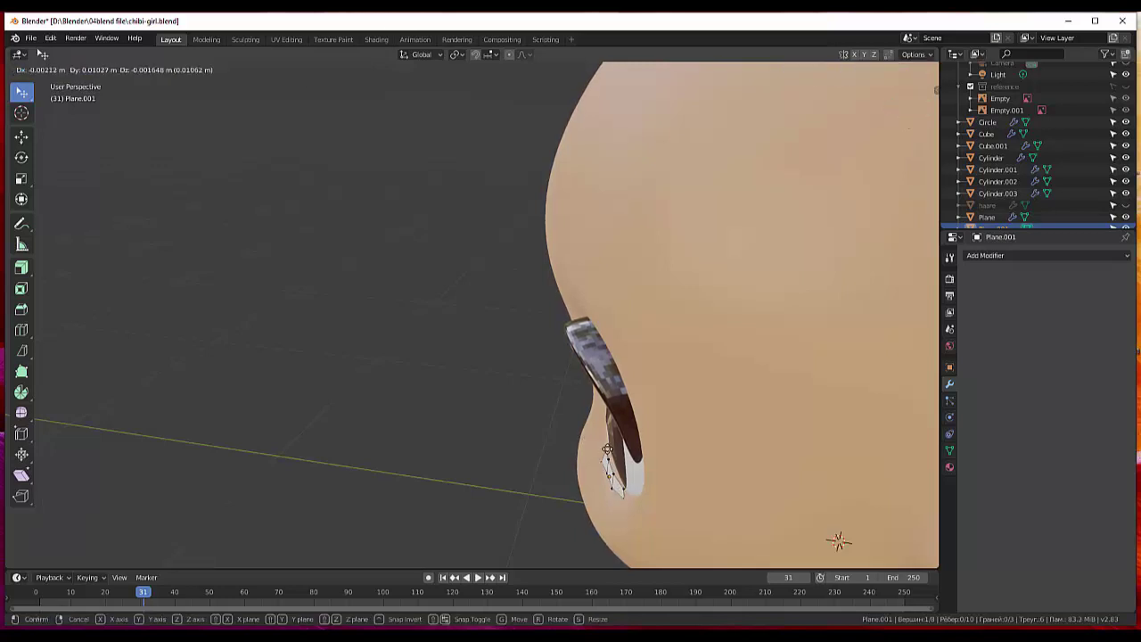
{"action": "left_click", "coordinate": [608, 450]}
{"action": "key", "text": "g"}
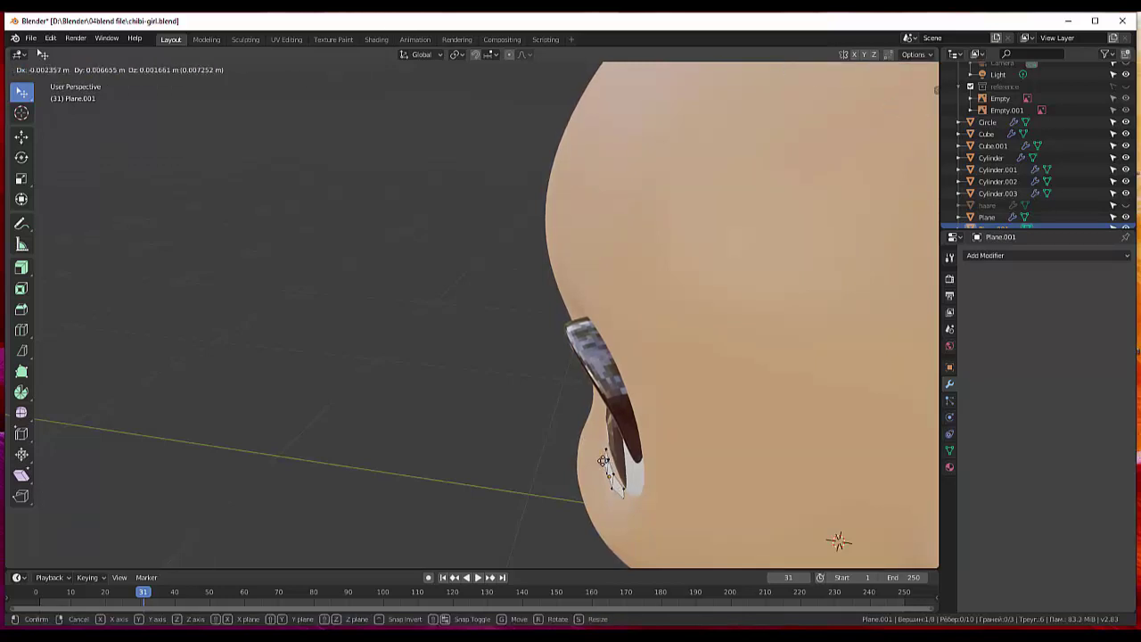
{"action": "left_click", "coordinate": [604, 460]}
{"action": "mouse_move", "coordinate": [603, 460]}
{"action": "middle_mouse_down"}
{"action": "mouse_move", "coordinate": [754, 460]}
{"action": "mouse_move", "coordinate": [740, 450]}
{"action": "middle_mouse_up"}
Reposition the strip's selected vertices in several small moves to follow the eye's rim.
{"action": "key", "text": "g"}
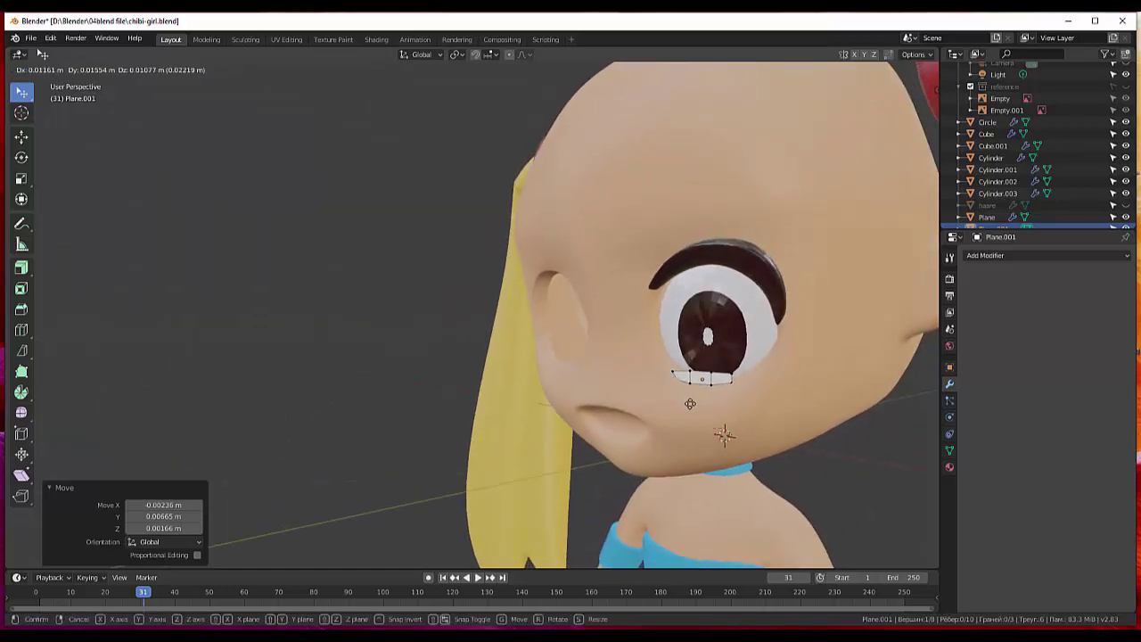
{"action": "left_click", "coordinate": [690, 402]}
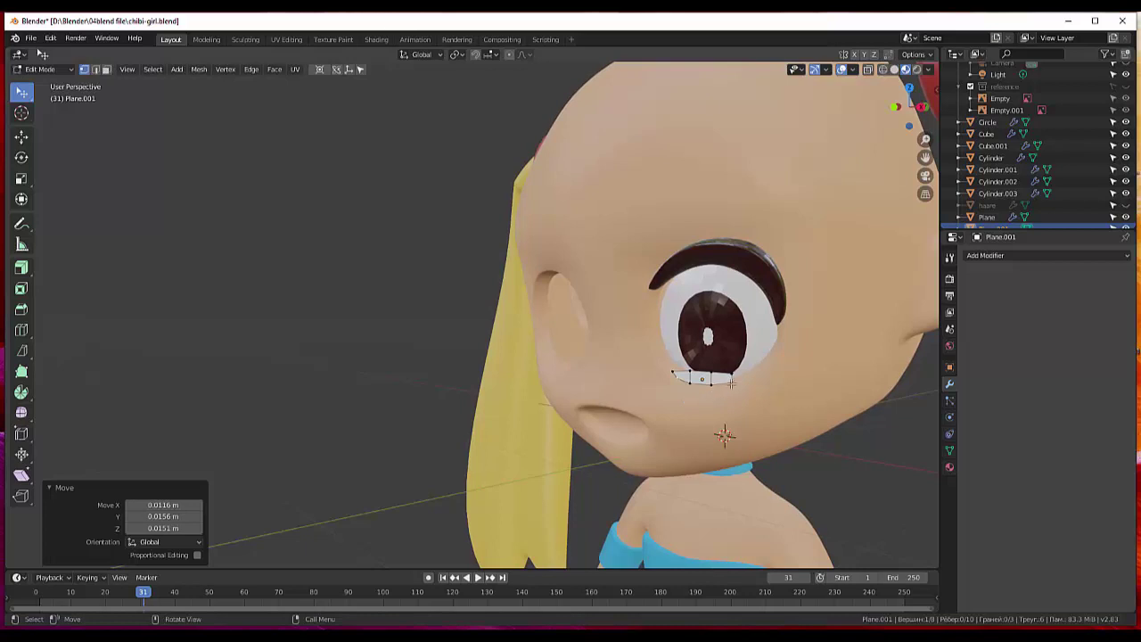
{"action": "key", "text": "g"}
{"action": "left_click", "coordinate": [726, 378]}
{"action": "key", "text": "g"}
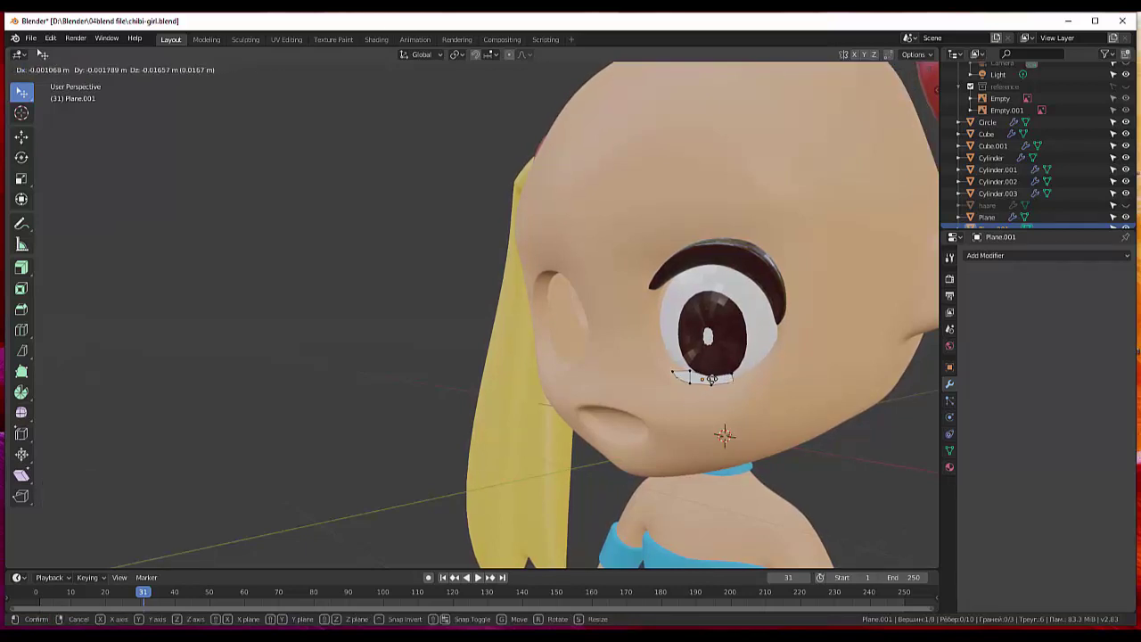
{"action": "left_click", "coordinate": [711, 378]}
{"action": "key", "text": "g"}
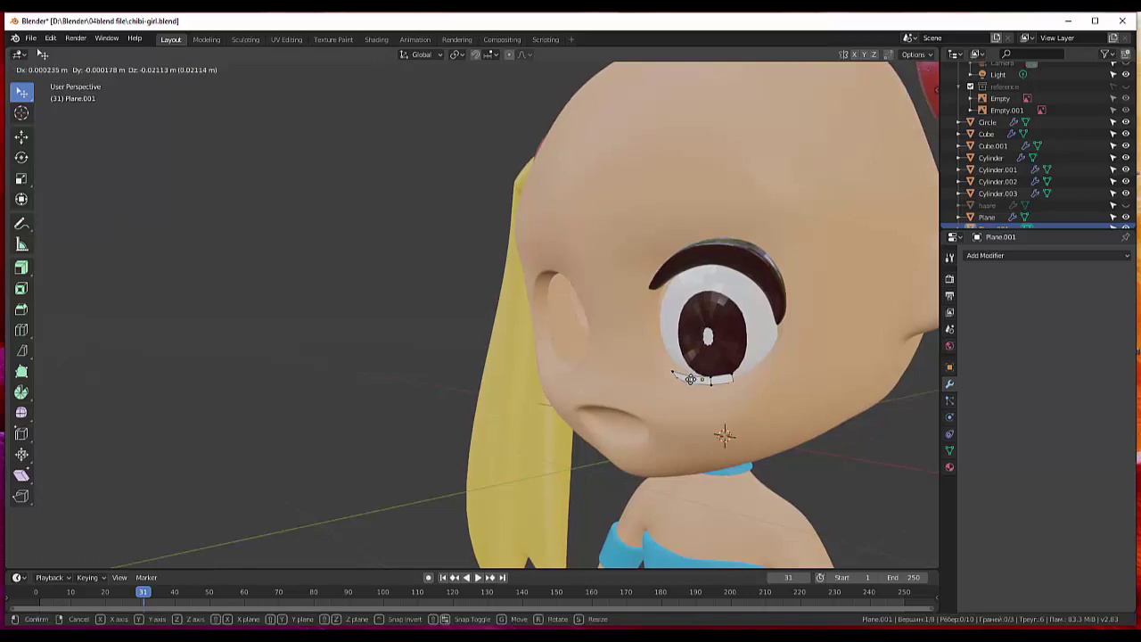
{"action": "left_click", "coordinate": [691, 378]}
{"action": "mouse_move", "coordinate": [692, 379]}
{"action": "middle_mouse_down"}
{"action": "mouse_move", "coordinate": [725, 480]}
{"action": "mouse_move", "coordinate": [680, 468]}
{"action": "middle_mouse_up"}
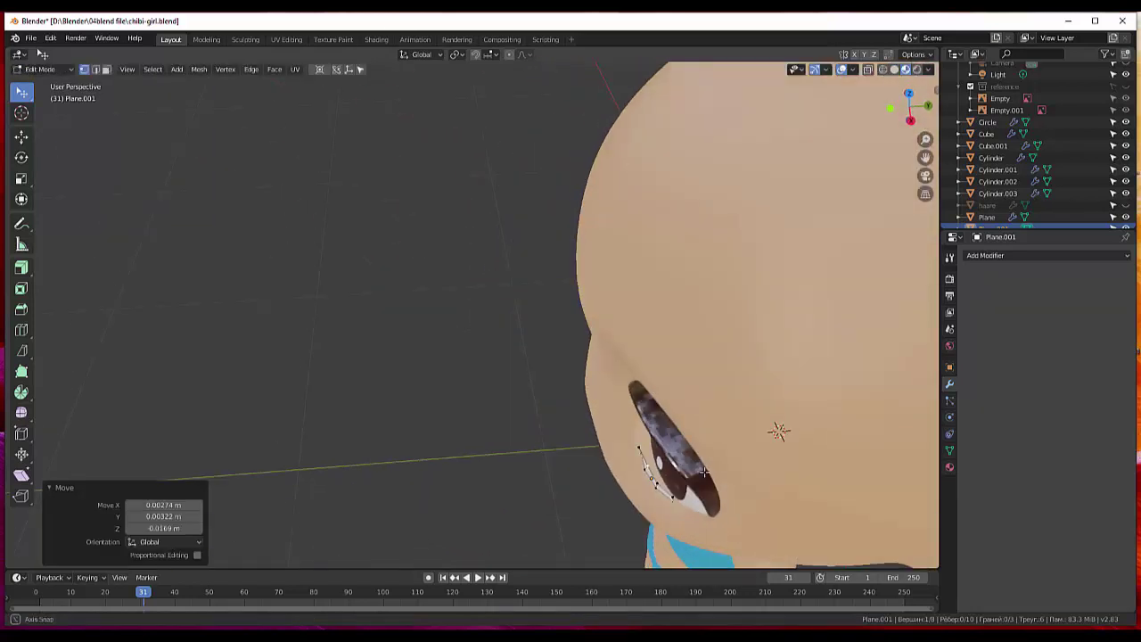
Adjust the vertex at the strip's end so it lies along the lower eyelid.
{"action": "left_click", "coordinate": [673, 506]}
{"action": "key", "text": "g"}
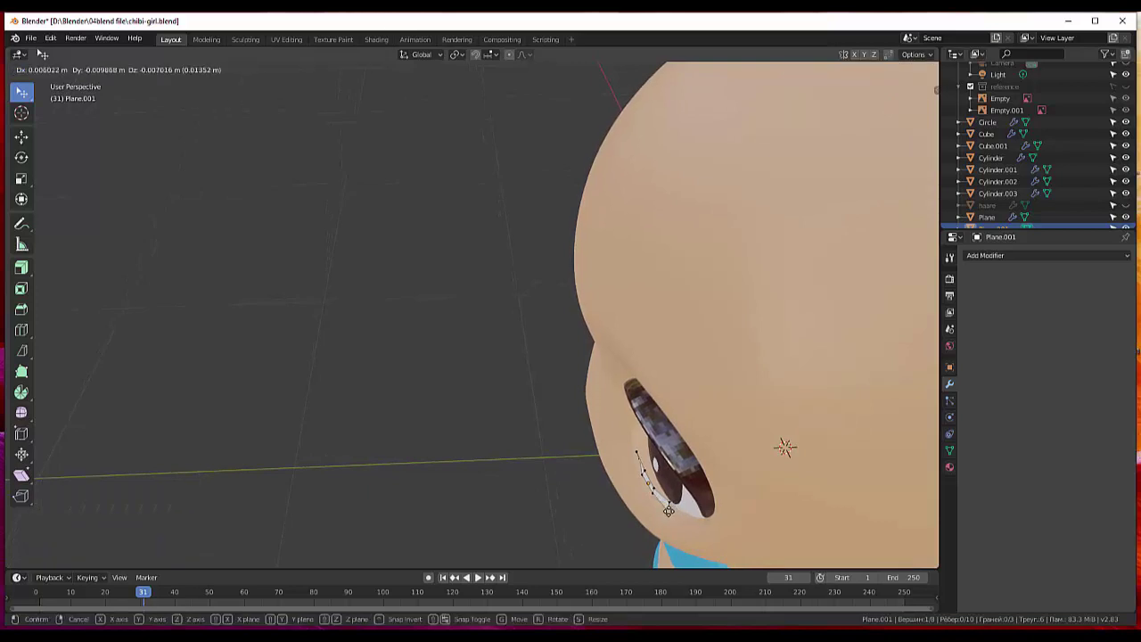
{"action": "left_click", "coordinate": [672, 509]}
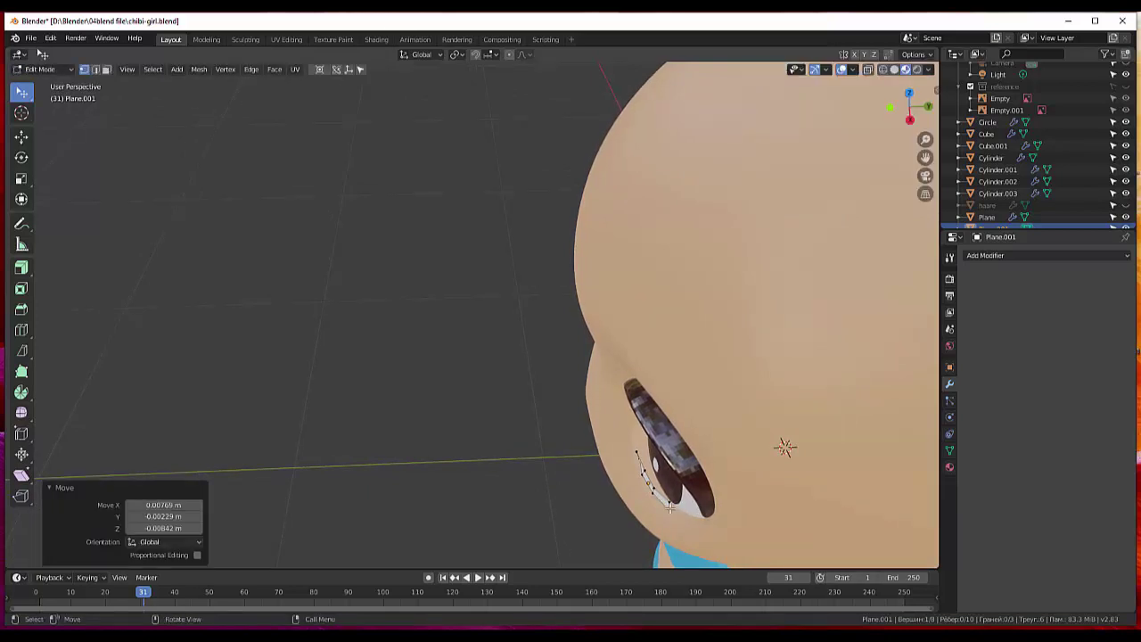
{"action": "key", "text": "g"}
{"action": "left_click", "coordinate": [665, 508]}
{"action": "key", "text": "g"}
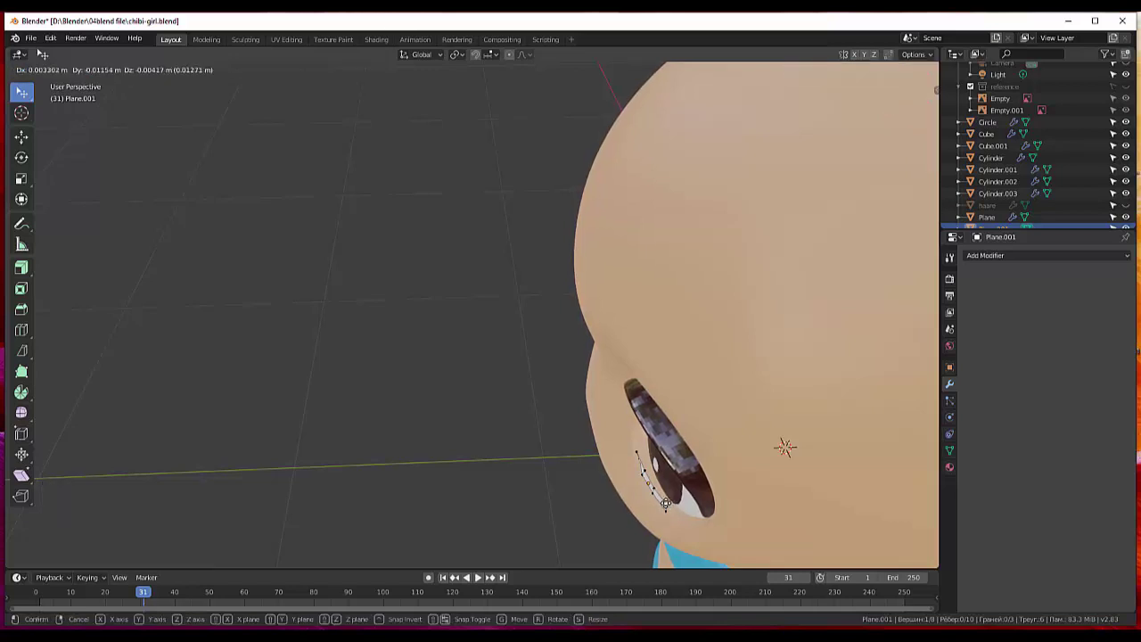
{"action": "left_click", "coordinate": [665, 504]}
{"action": "mouse_move", "coordinate": [665, 504]}
{"action": "middle_mouse_down"}
{"action": "mouse_move", "coordinate": [724, 335]}
{"action": "mouse_move", "coordinate": [711, 286]}
{"action": "middle_mouse_up"}
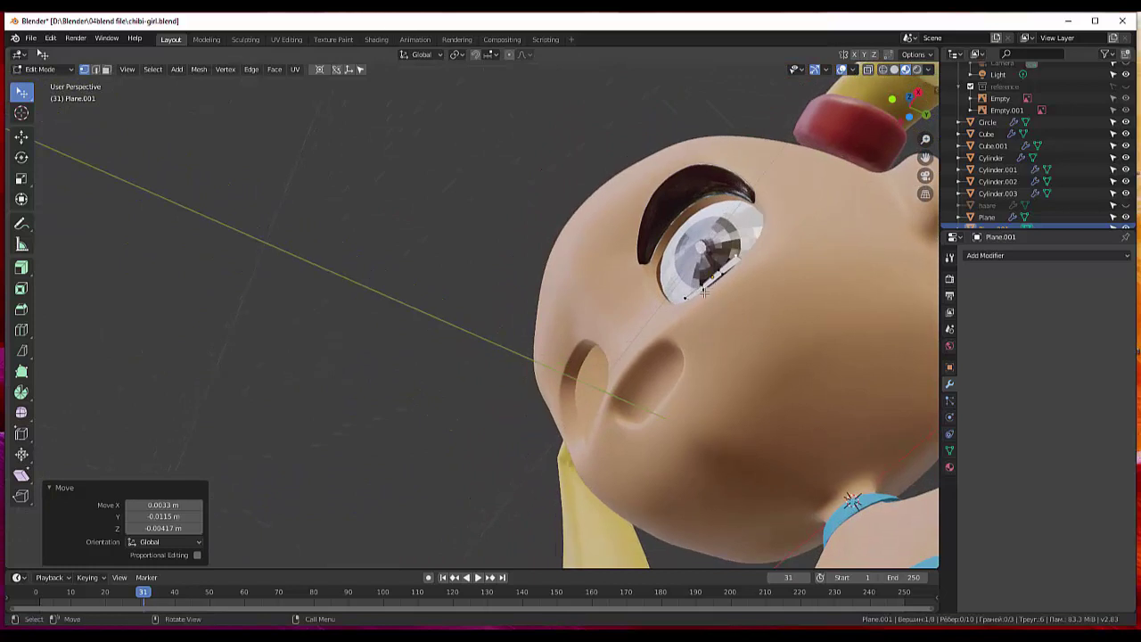
Nudge the last lower-lash vertices against the bottom rim of the eye.
{"action": "key", "text": "g"}
{"action": "left_click", "coordinate": [704, 292]}
{"action": "key", "text": "g"}
{"action": "left_click", "coordinate": [722, 276]}
Slide the lower-lash points and the strip's end point along the eye rim, checking side and front.
{"action": "mouse_move", "coordinate": [722, 276]}
{"action": "middle_mouse_down"}
{"action": "mouse_move", "coordinate": [787, 382]}
{"action": "mouse_move", "coordinate": [739, 380]}
{"action": "middle_mouse_up"}
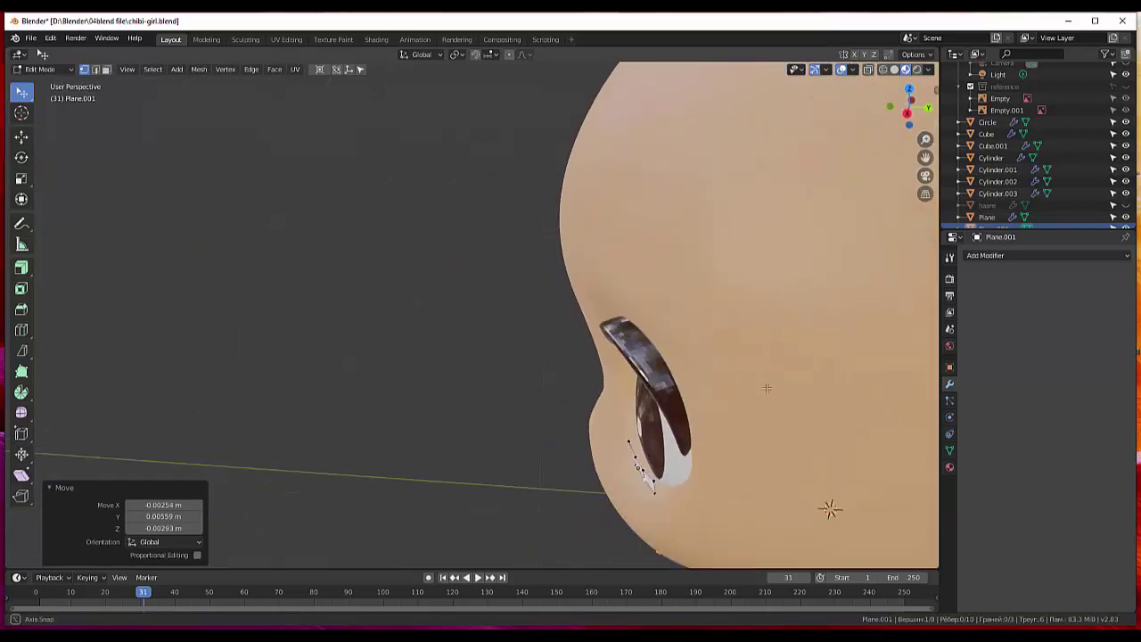
{"action": "left_click", "coordinate": [739, 381]}
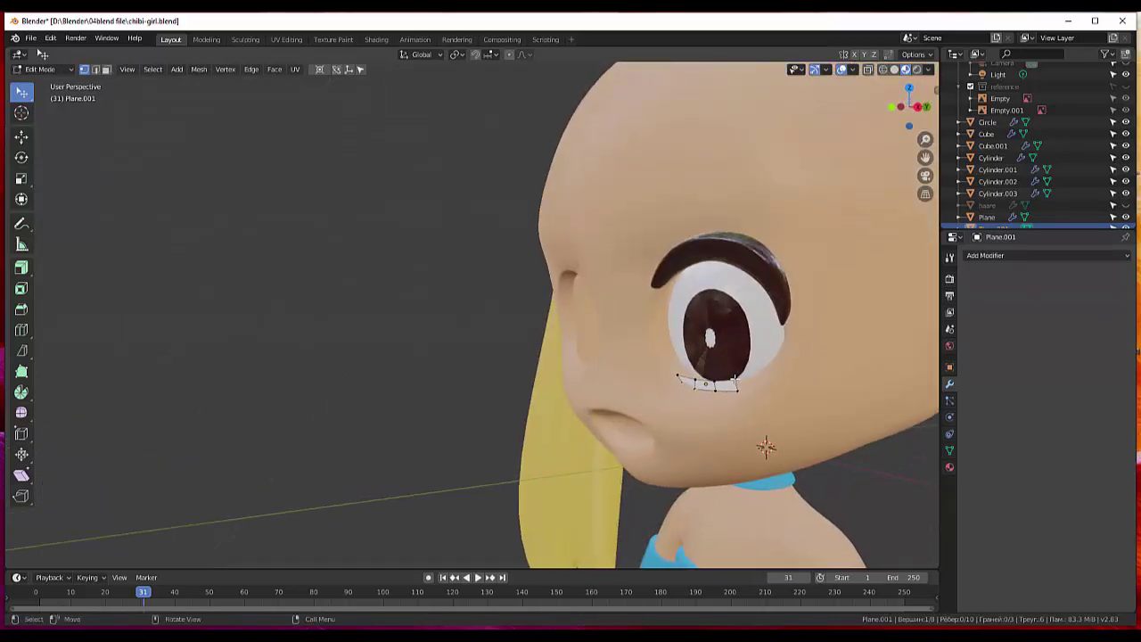
{"action": "left_click_drag", "start_coordinate": [735, 381], "coordinate": [708, 386]}
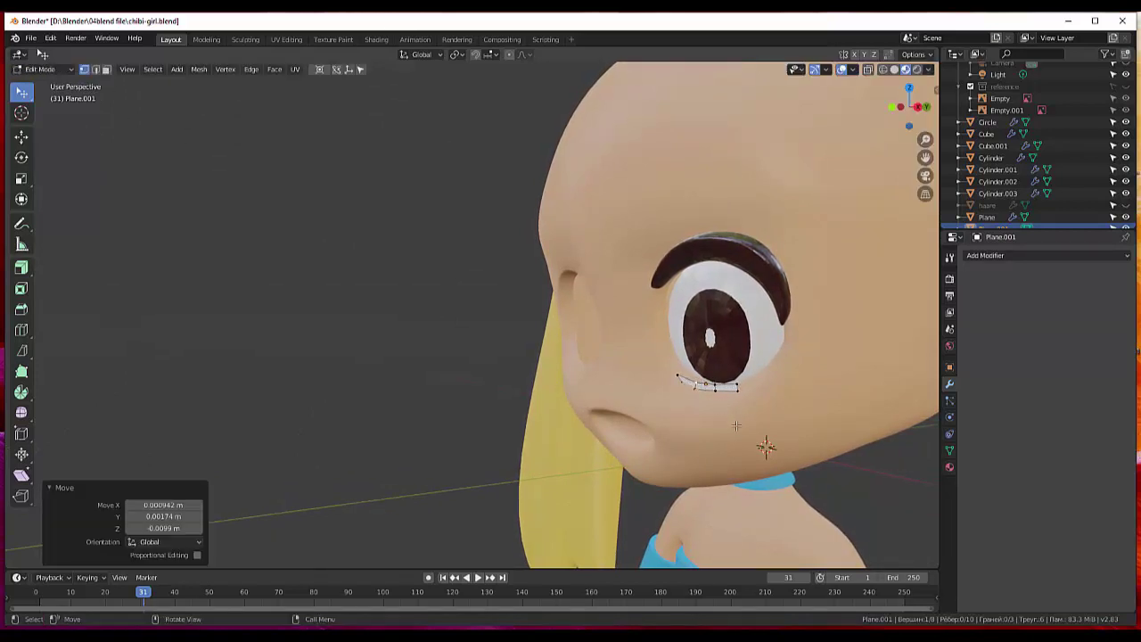
{"action": "mouse_move", "coordinate": [712, 410]}
{"action": "middle_mouse_down"}
{"action": "mouse_move", "coordinate": [757, 396]}
{"action": "mouse_move", "coordinate": [726, 395]}
{"action": "middle_mouse_up"}
{"action": "left_click_drag", "start_coordinate": [716, 381], "coordinate": [717, 379]}
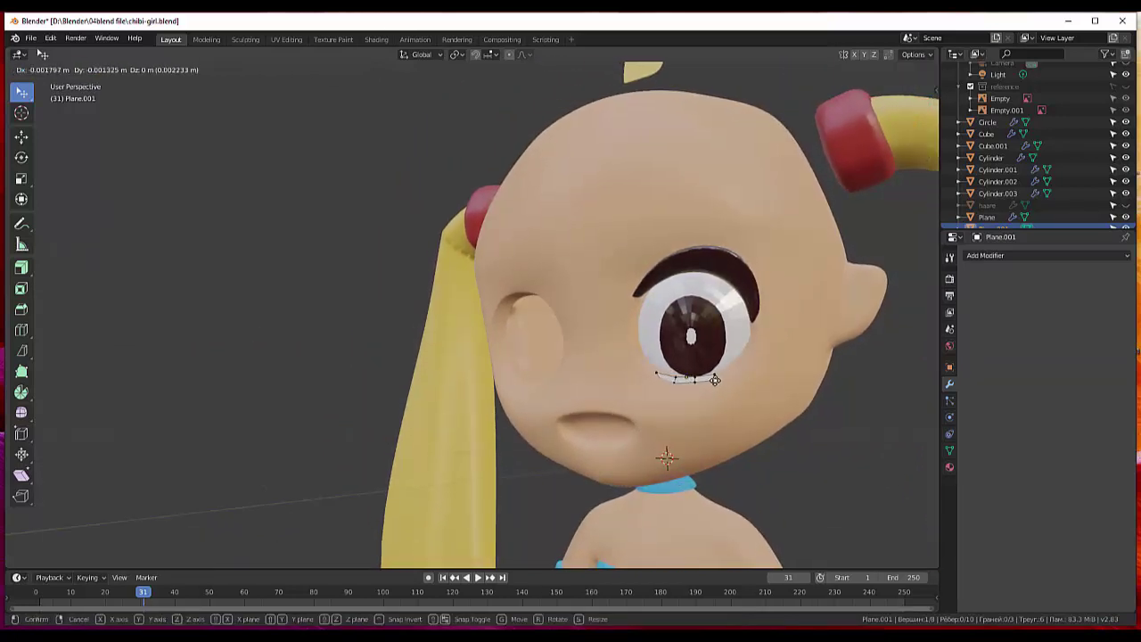
{"action": "left_click", "coordinate": [716, 380]}
{"action": "left_click", "coordinate": [660, 383]}
{"action": "left_click_drag", "start_coordinate": [660, 384], "coordinate": [723, 375]}
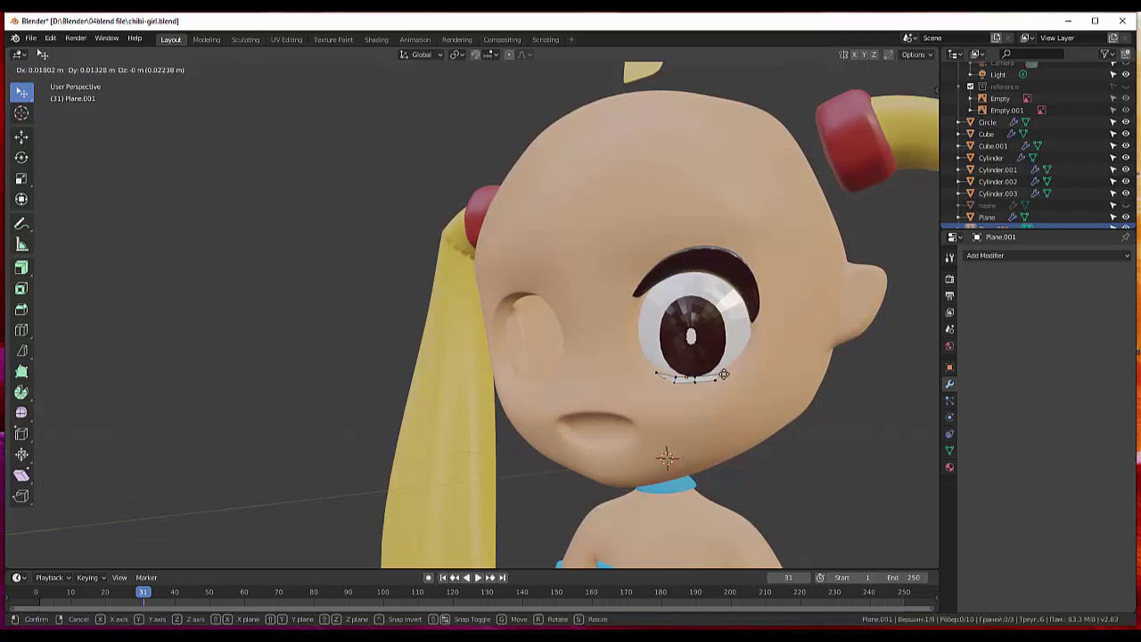
{"action": "left_click_drag", "start_coordinate": [693, 378], "coordinate": [692, 382]}
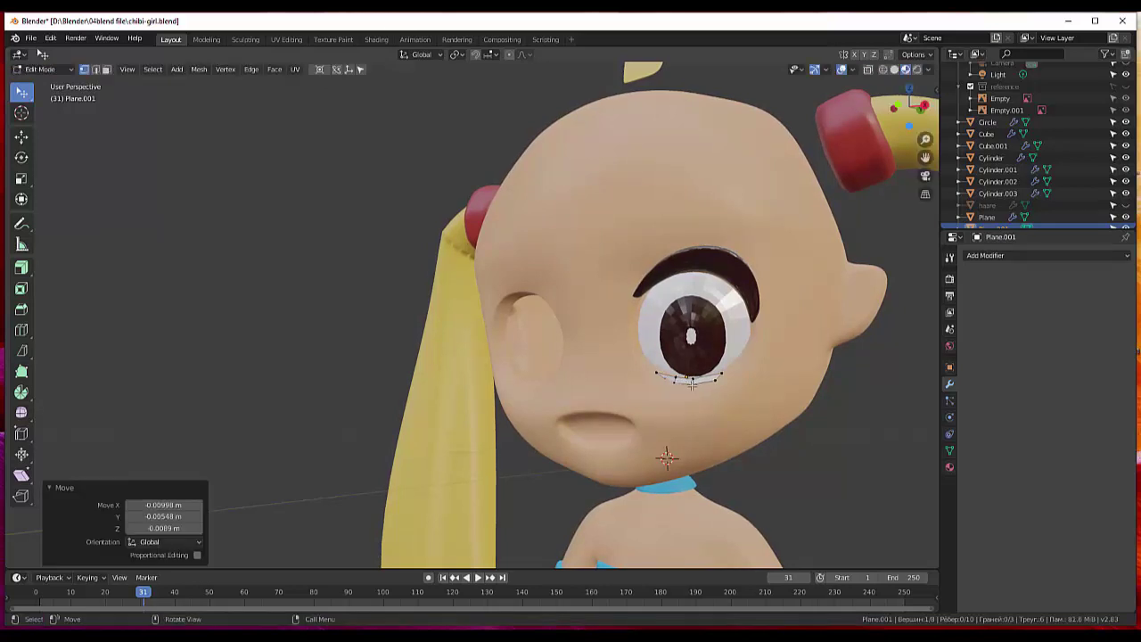
From the side, pull three lower-lash points in close to the eye surface.
{"action": "mouse_move", "coordinate": [805, 392]}
{"action": "middle_mouse_down"}
{"action": "mouse_move", "coordinate": [797, 451]}
{"action": "mouse_move", "coordinate": [856, 540]}
{"action": "mouse_move", "coordinate": [696, 434]}
{"action": "middle_mouse_up"}
{"action": "left_click", "coordinate": [588, 490]}
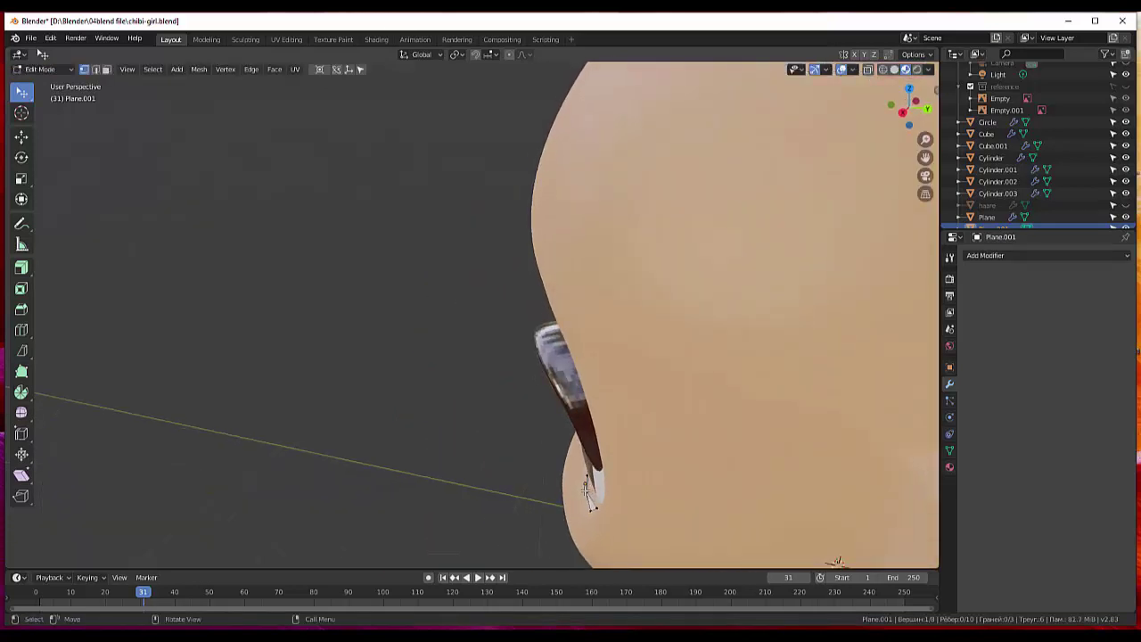
{"action": "key", "text": "g"}
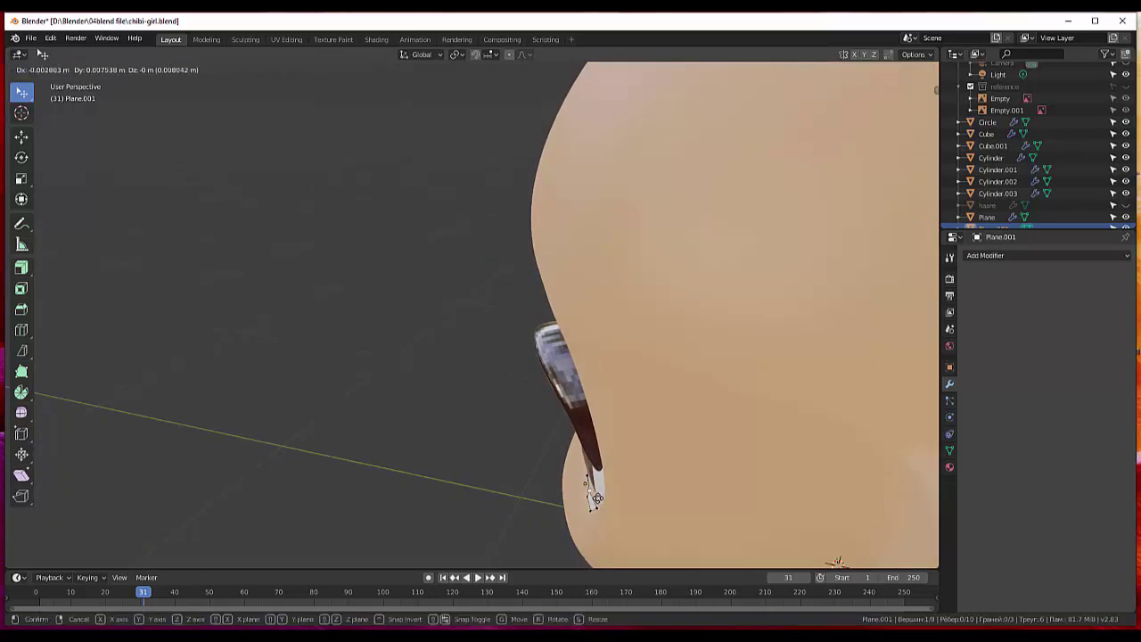
{"action": "left_click", "coordinate": [598, 497]}
{"action": "left_click", "coordinate": [590, 499]}
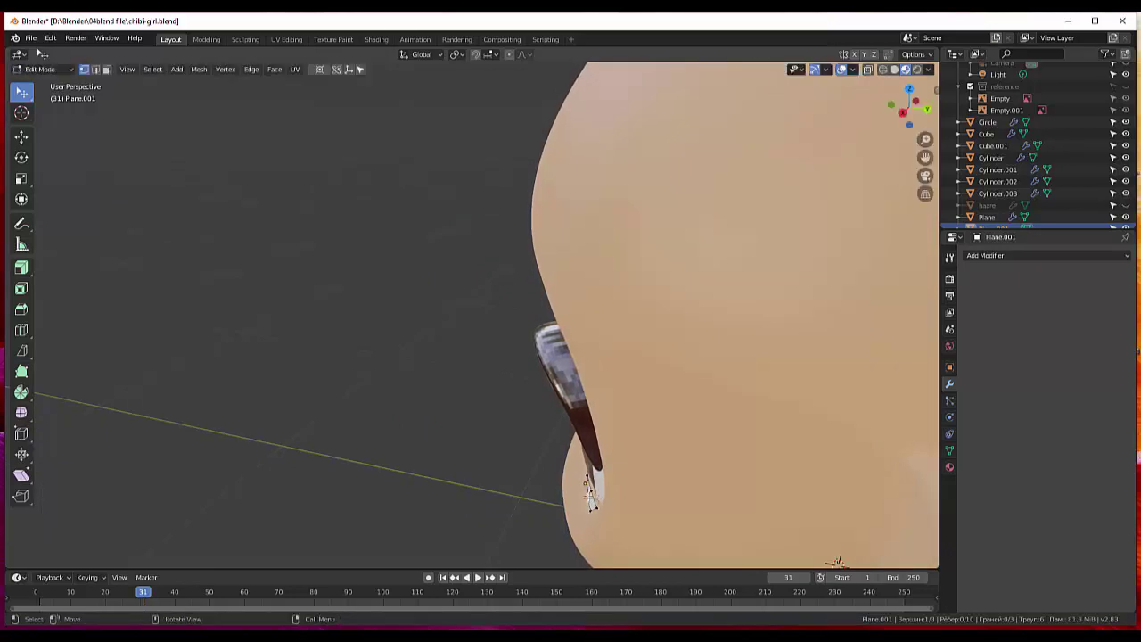
{"action": "key", "text": "g"}
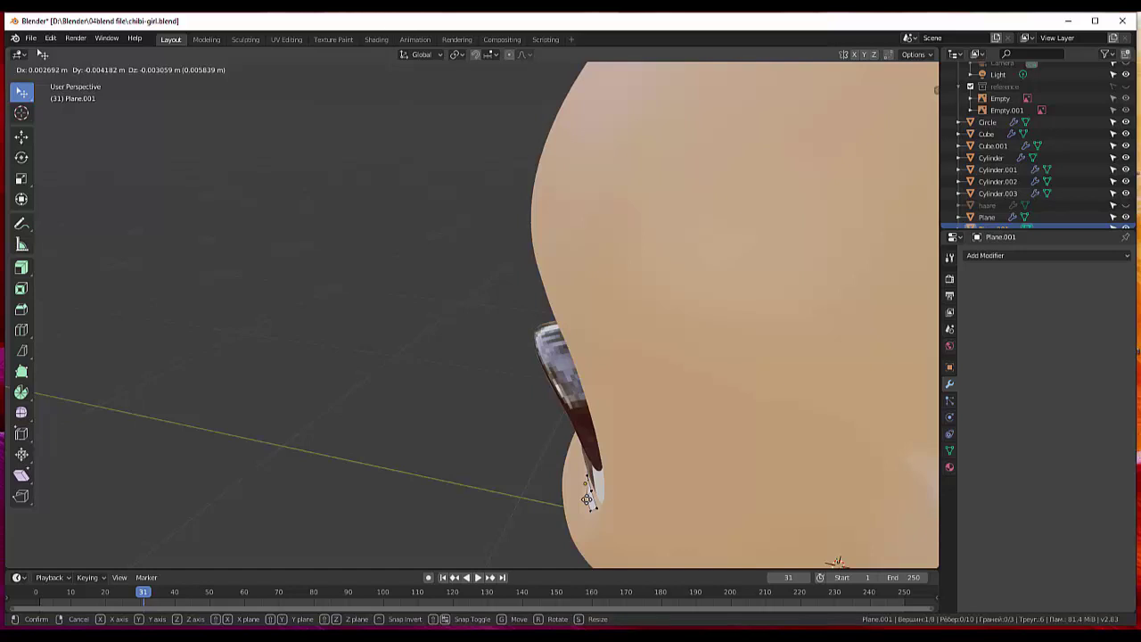
{"action": "left_click", "coordinate": [588, 499]}
{"action": "left_click", "coordinate": [592, 510]}
{"action": "key", "text": "g"}
{"action": "left_click", "coordinate": [616, 504]}
Move the lash point near the eye corner into place and check the whole head.
{"action": "scroll", "coordinate": [616, 503], "scroll_direction": "down", "scroll_amount": 5}
{"action": "middle_click_drag", "start_coordinate": [782, 438], "coordinate": [756, 439]}
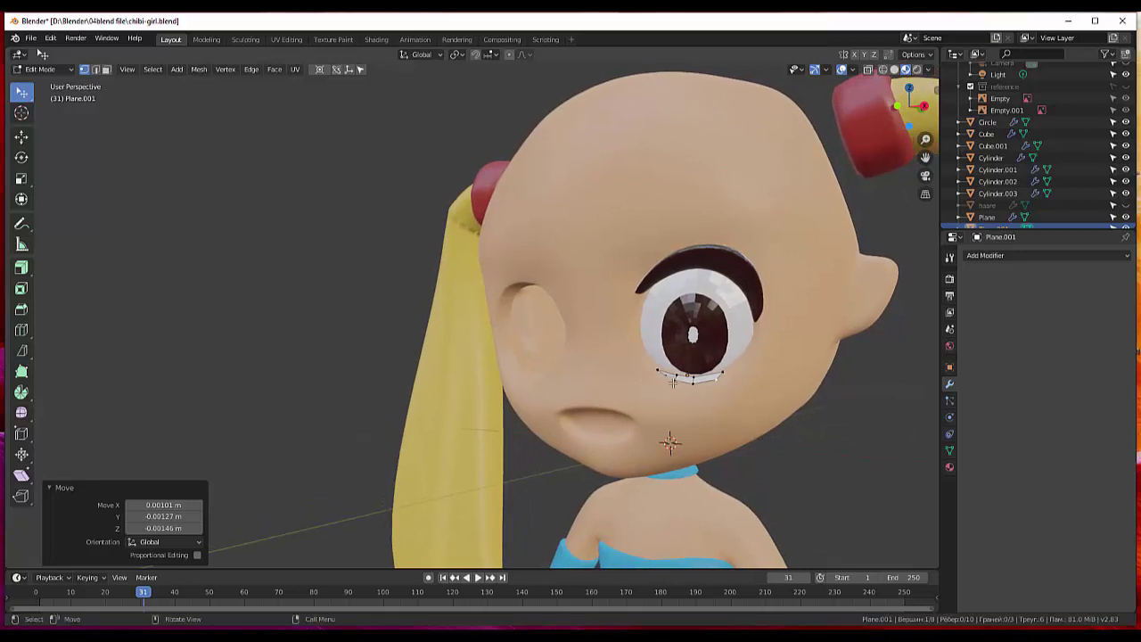
{"action": "left_click", "coordinate": [664, 377]}
{"action": "key", "text": "g"}
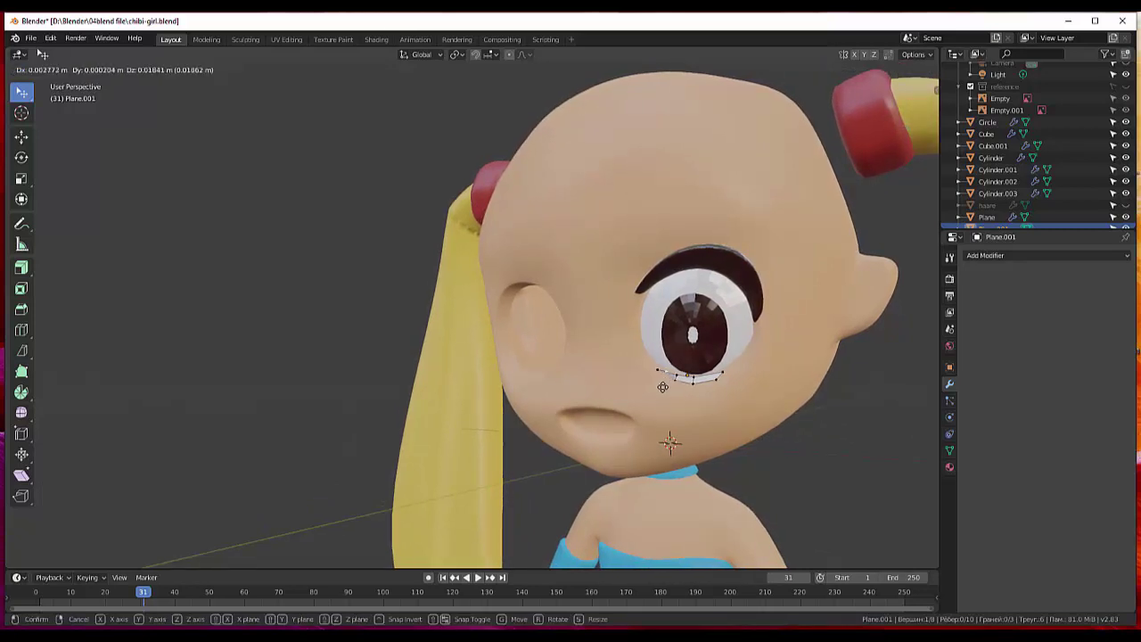
{"action": "left_click", "coordinate": [662, 386]}
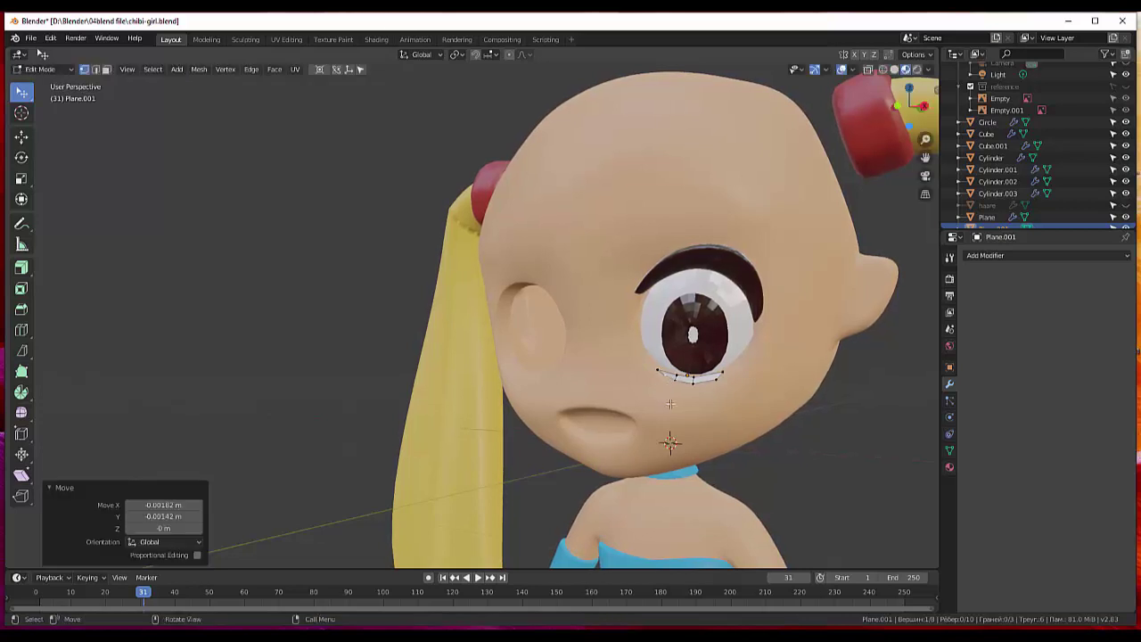
{"action": "middle_click_drag", "start_coordinate": [729, 408], "coordinate": [746, 415]}
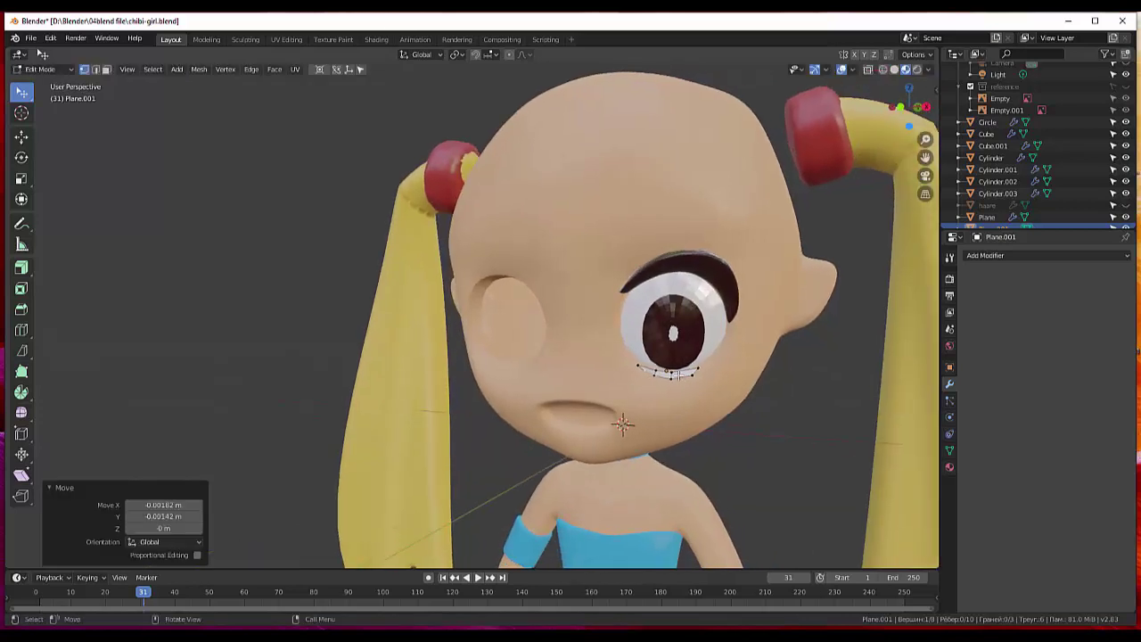
{"action": "left_click", "coordinate": [678, 374]}
Switch to face selection and select all faces of the lower lash strip.
{"action": "left_click", "coordinate": [106, 69]}
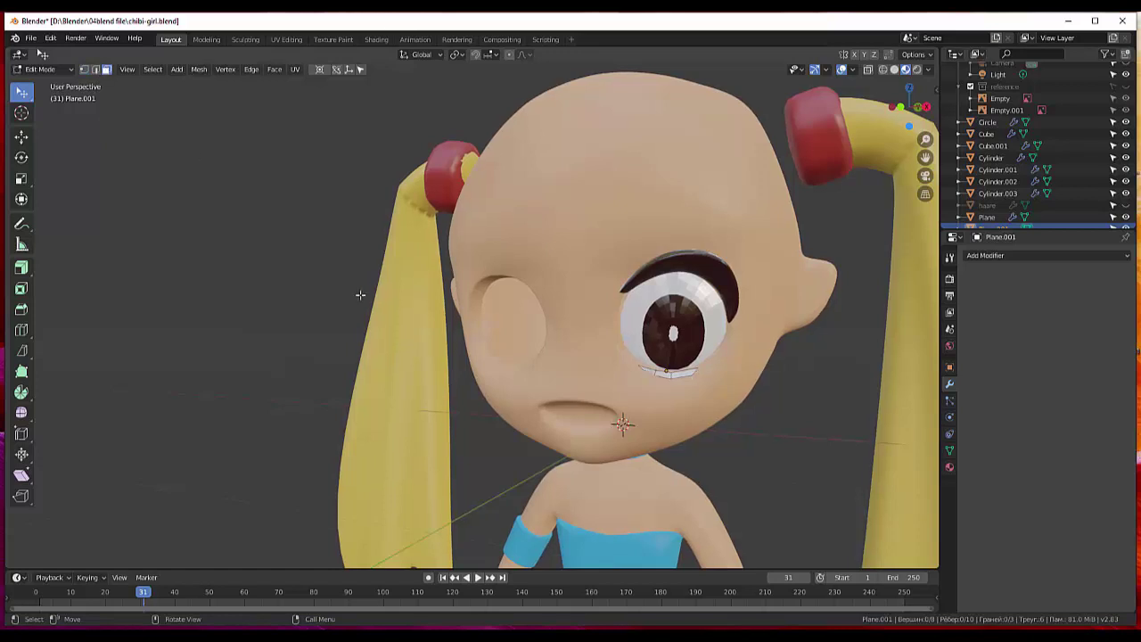
{"action": "left_click", "coordinate": [680, 375]}
{"action": "left_click", "coordinate": [675, 374], "text": "shift"}
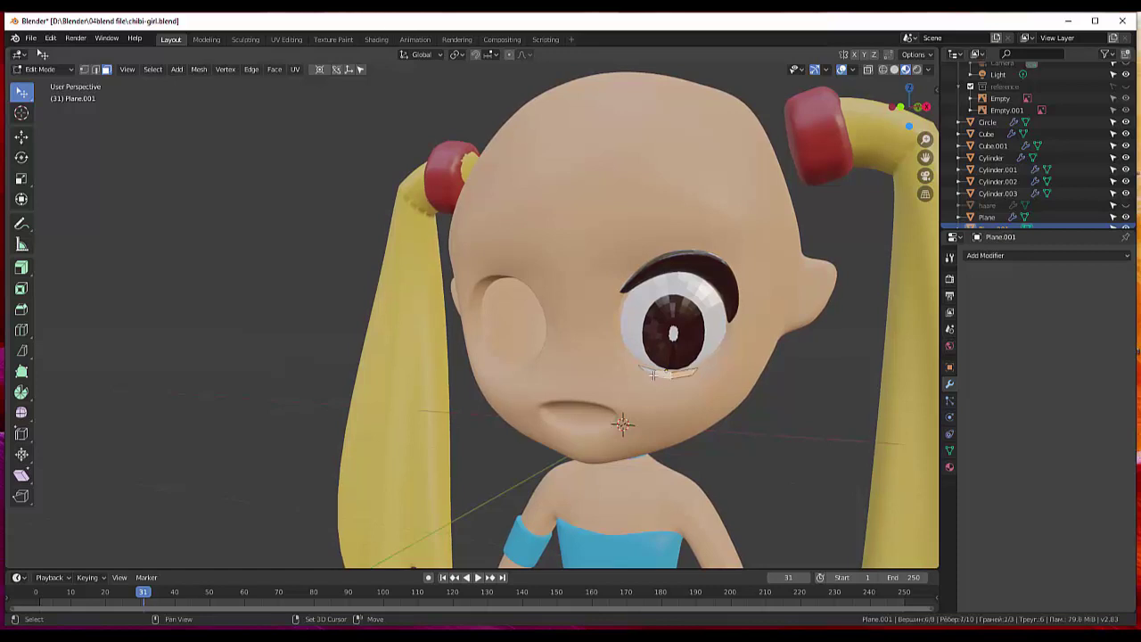
{"action": "key", "text": "a"}
{"action": "middle_click_drag", "start_coordinate": [668, 375], "coordinate": [680, 451]}
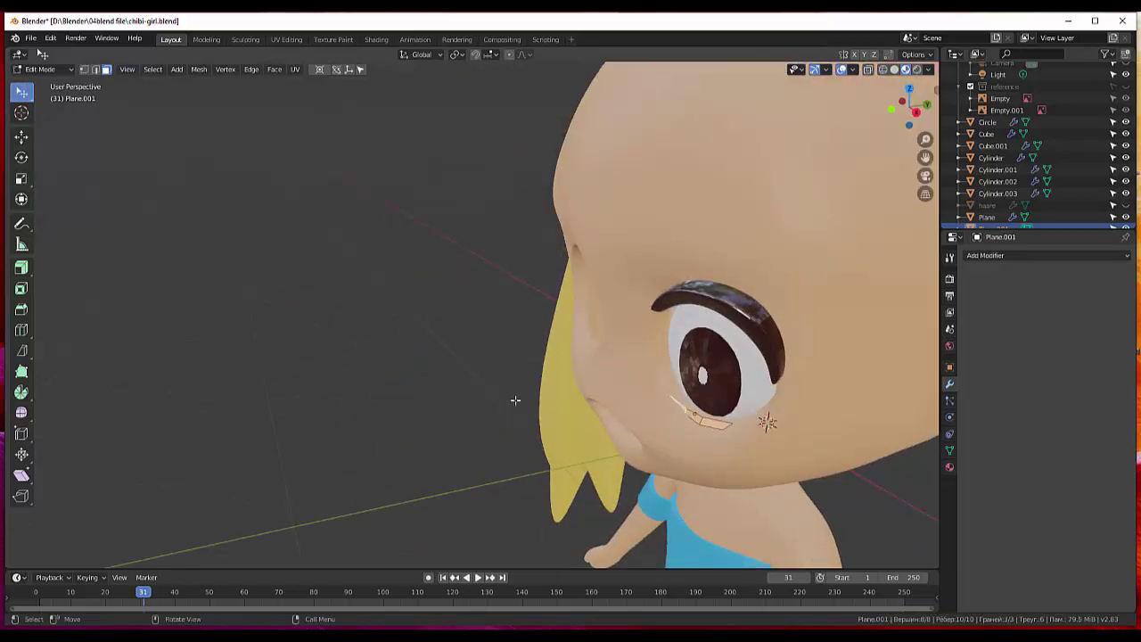
Extrude the lower lash strip to give it thickness.
{"action": "key", "text": "e"}
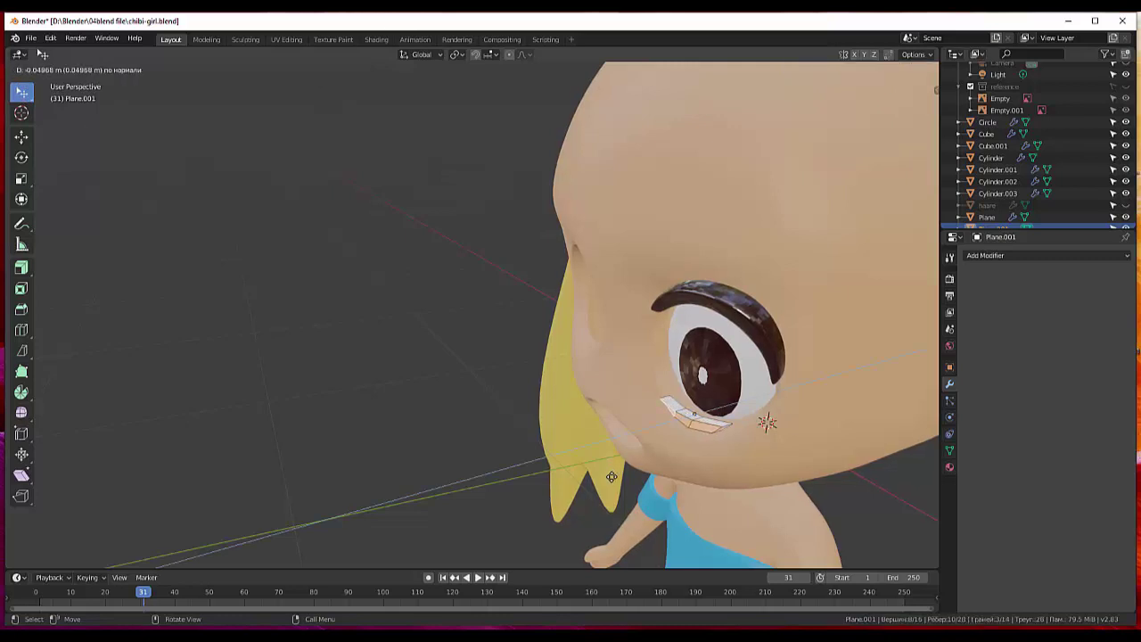
{"action": "left_click", "coordinate": [611, 477]}
{"action": "mouse_move", "coordinate": [612, 477]}
{"action": "middle_mouse_down"}
{"action": "mouse_move", "coordinate": [783, 454]}
{"action": "mouse_move", "coordinate": [651, 441]}
{"action": "mouse_move", "coordinate": [718, 443]}
{"action": "mouse_move", "coordinate": [729, 464]}
{"action": "middle_mouse_up"}
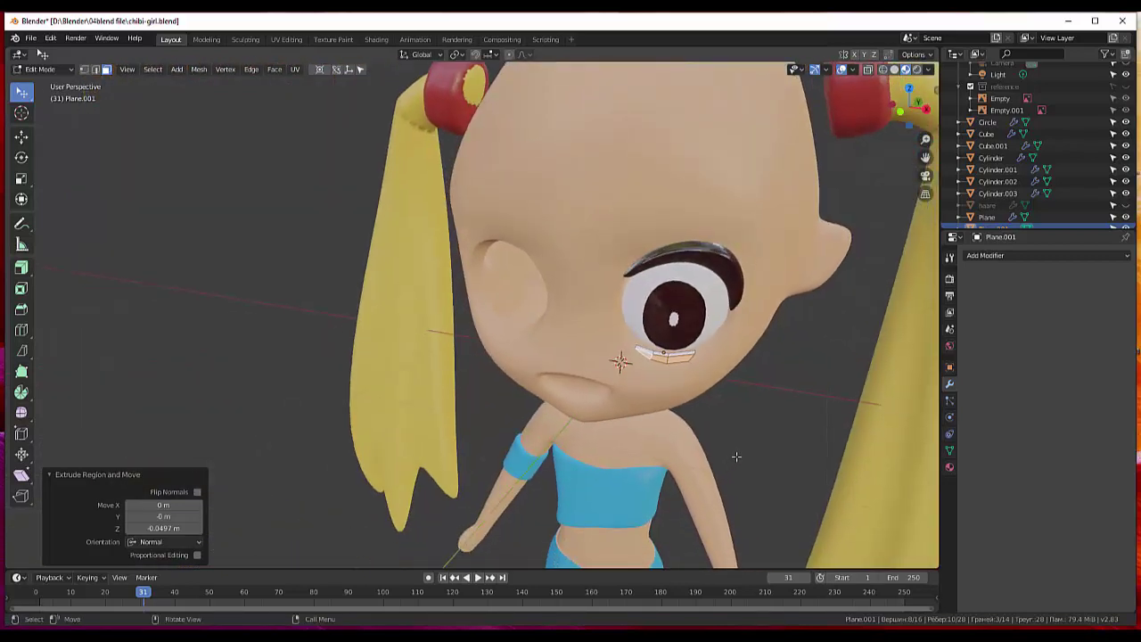
{"action": "left_click", "coordinate": [754, 446]}
{"action": "mouse_move", "coordinate": [703, 393]}
{"action": "middle_mouse_down"}
{"action": "mouse_move", "coordinate": [731, 365]}
{"action": "mouse_move", "coordinate": [904, 336]}
{"action": "middle_mouse_up"}
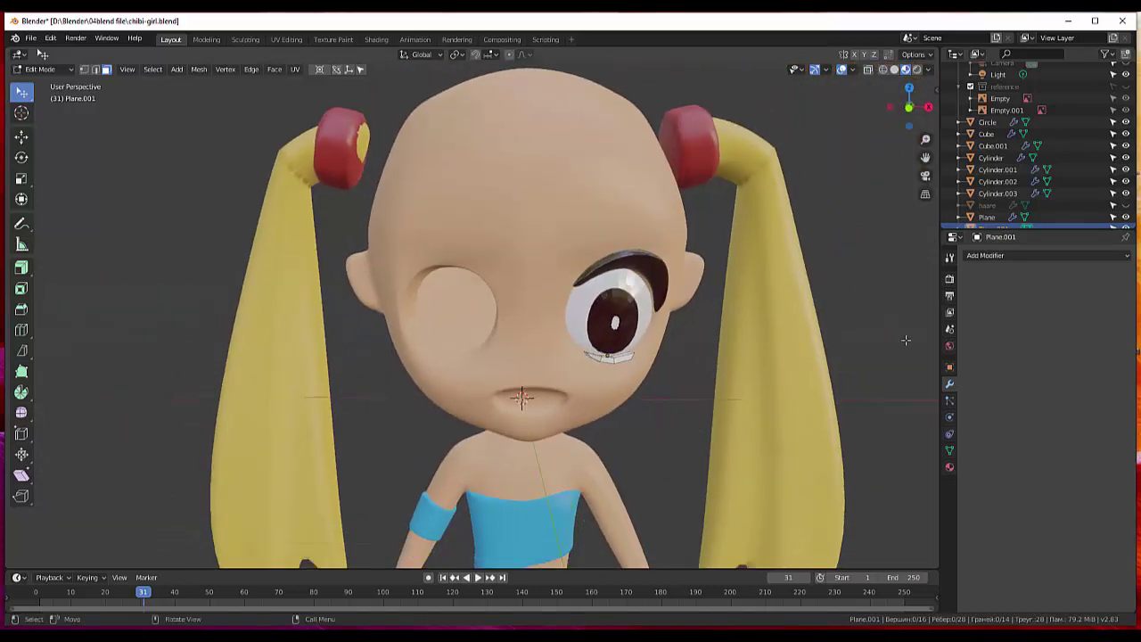
Add a Subdivision Surface modifier to the lash with Render and Viewport levels set to 3.
{"action": "left_click", "coordinate": [991, 252]}
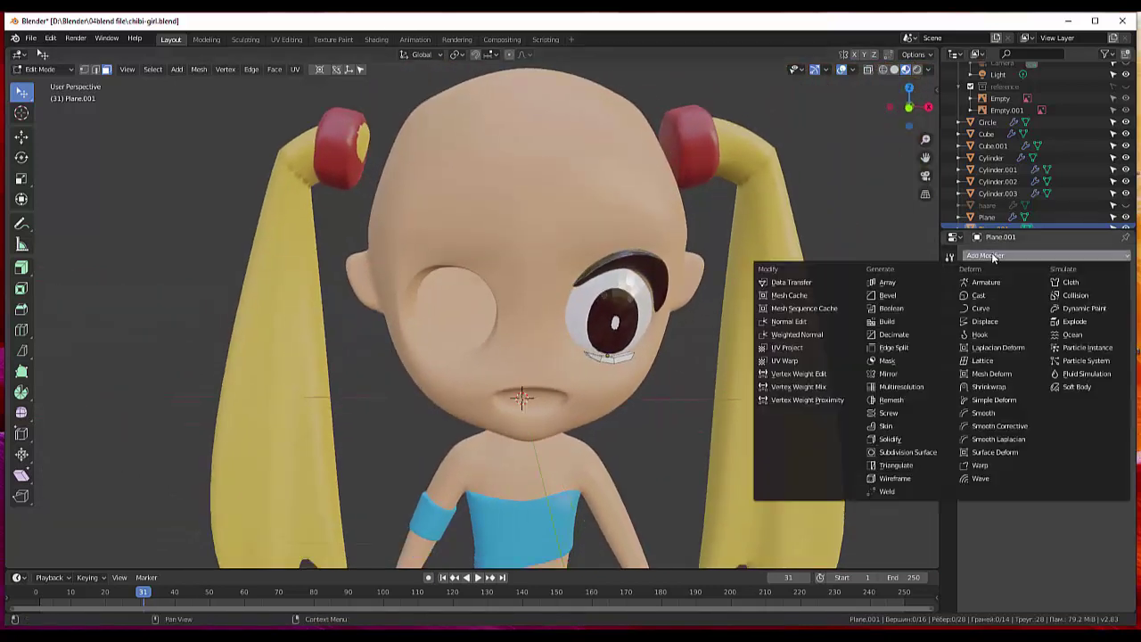
{"action": "left_click", "coordinate": [908, 452]}
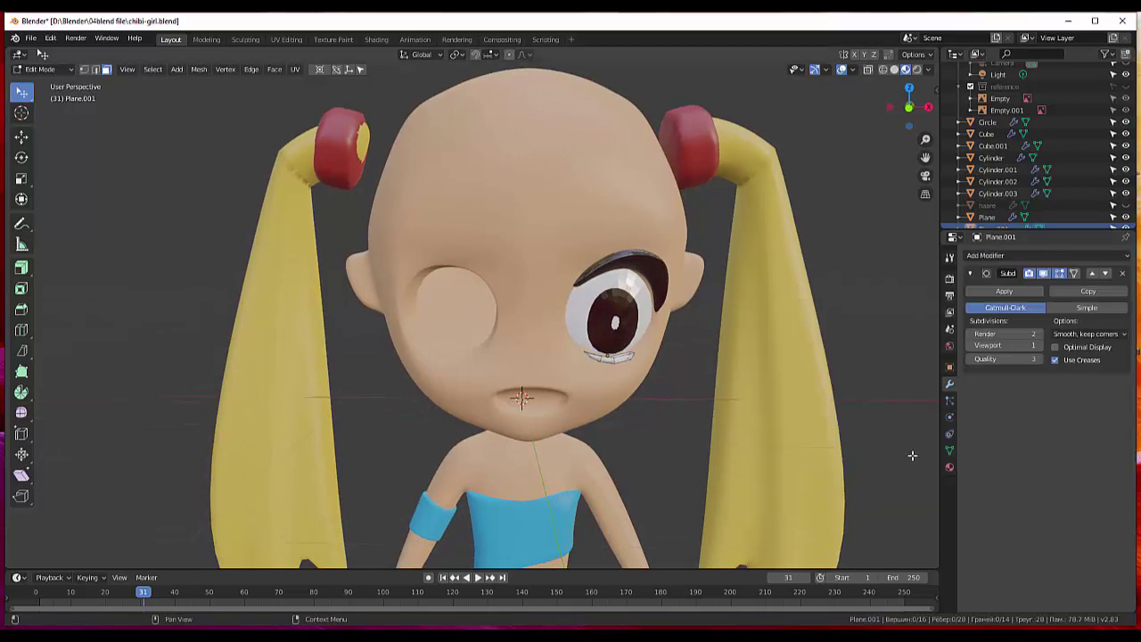
{"action": "left_click", "coordinate": [1039, 333]}
{"action": "double_click", "coordinate": [1039, 345]}
{"action": "middle_click_drag", "start_coordinate": [841, 404], "coordinate": [775, 444]}
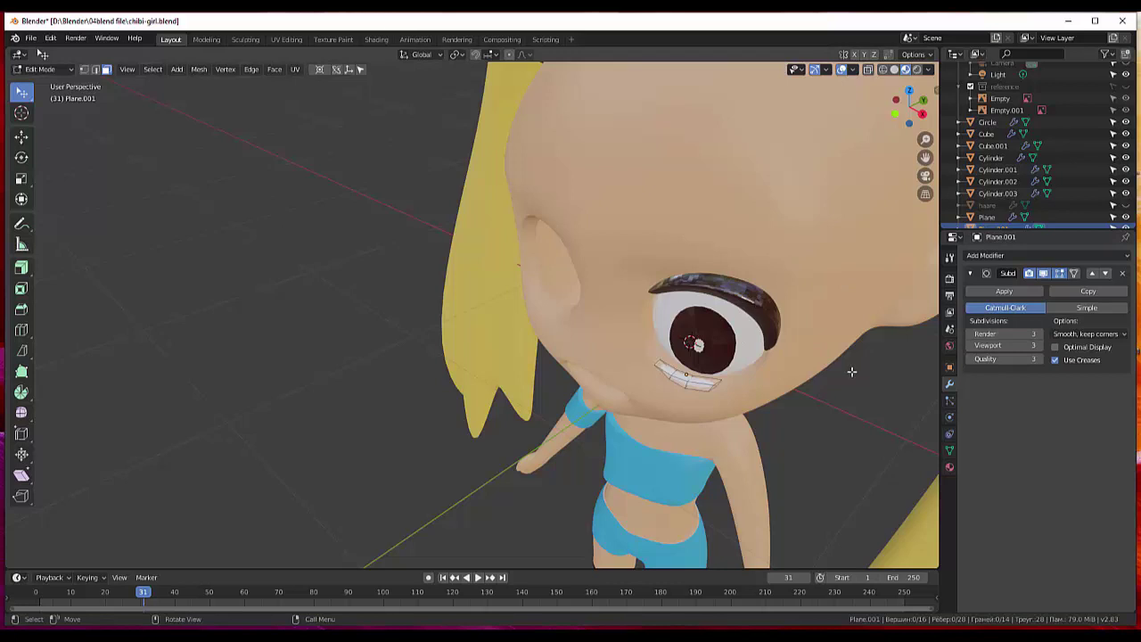
{"action": "scroll", "coordinate": [851, 372], "scroll_direction": "down", "scroll_amount": 5}
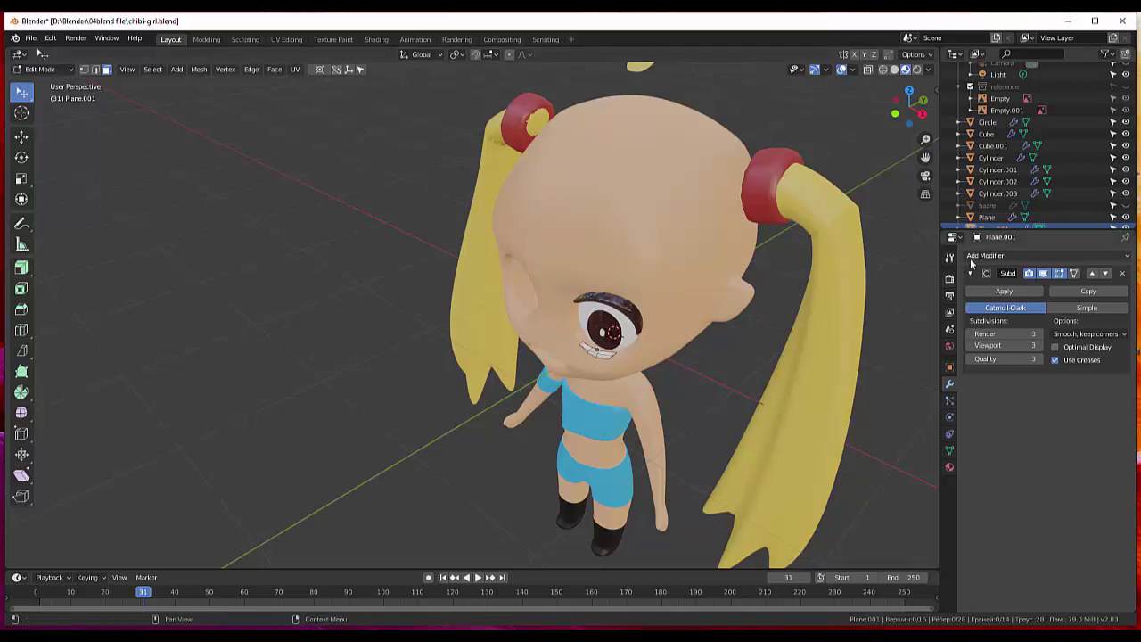
{"action": "left_click", "coordinate": [949, 467]}
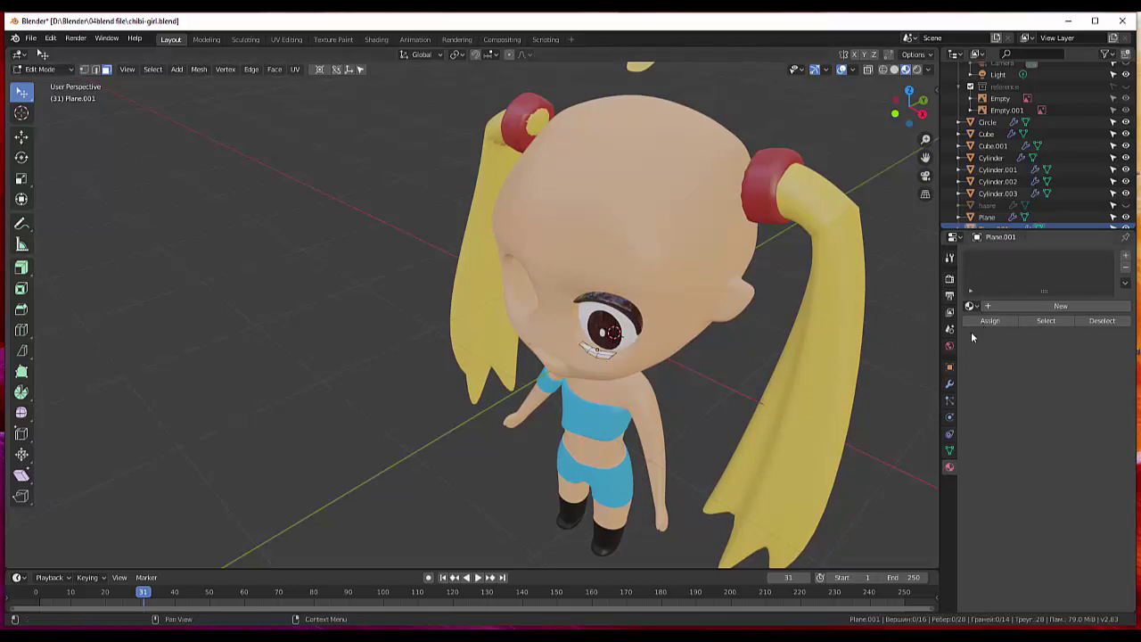
Assign the black material to the lower lash strip and return to Object Mode.
{"action": "left_click", "coordinate": [973, 306]}
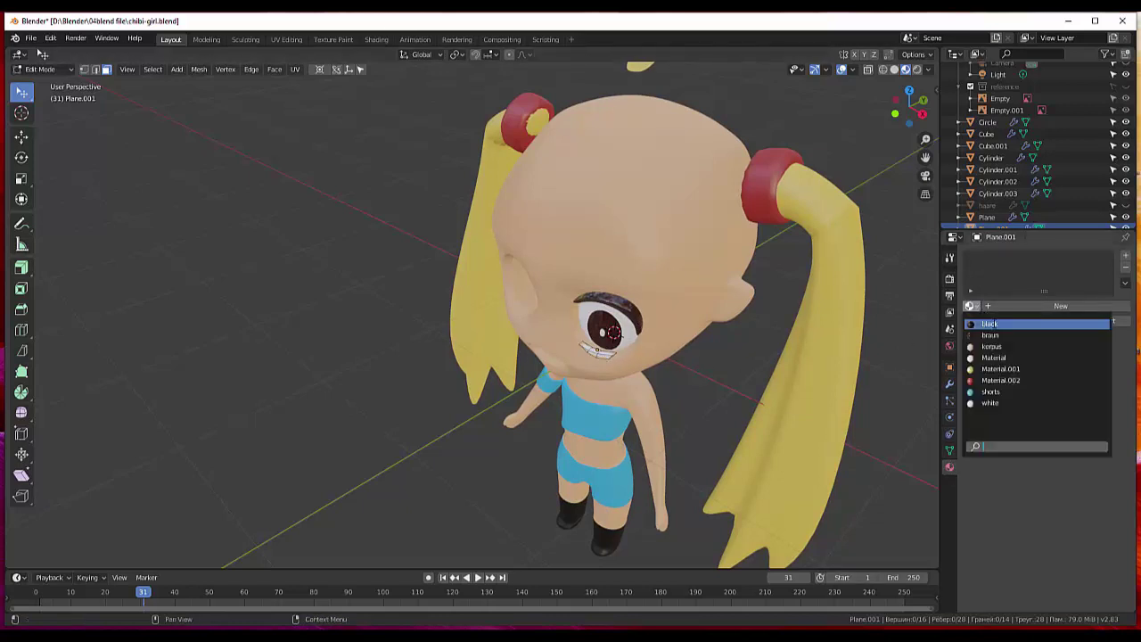
{"action": "left_click", "coordinate": [991, 324]}
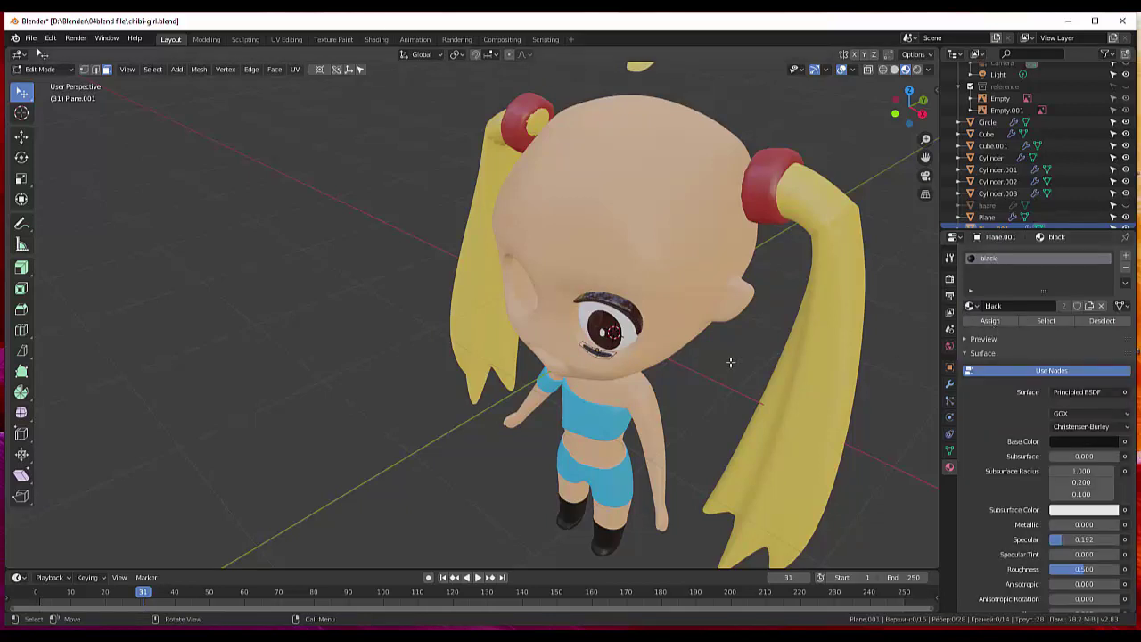
{"action": "left_click", "coordinate": [54, 69]}
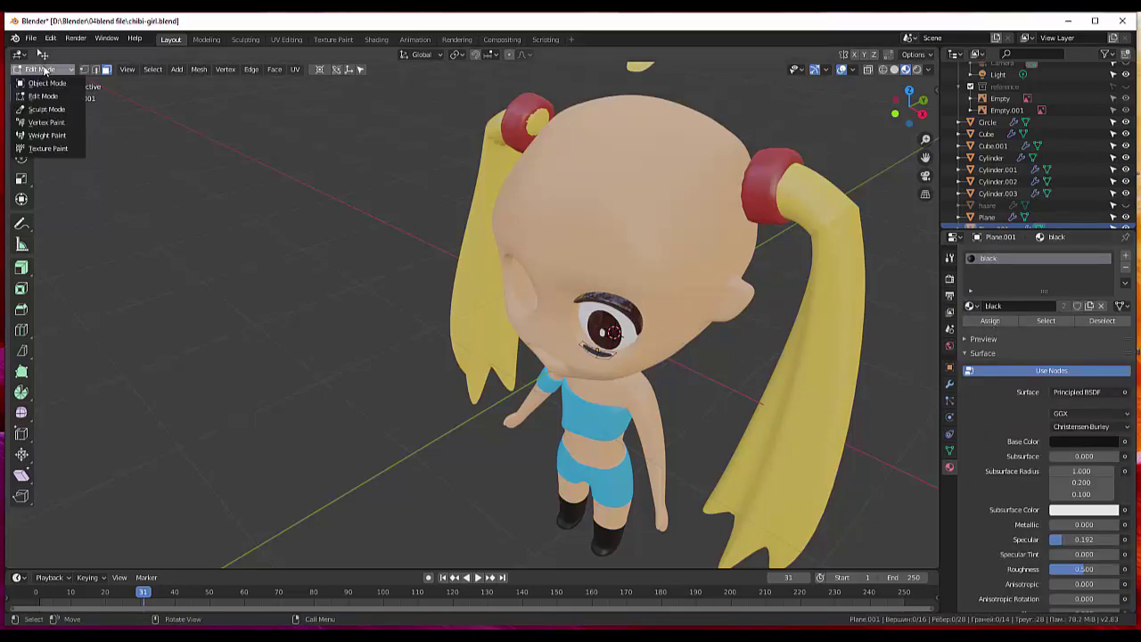
{"action": "left_click", "coordinate": [60, 94]}
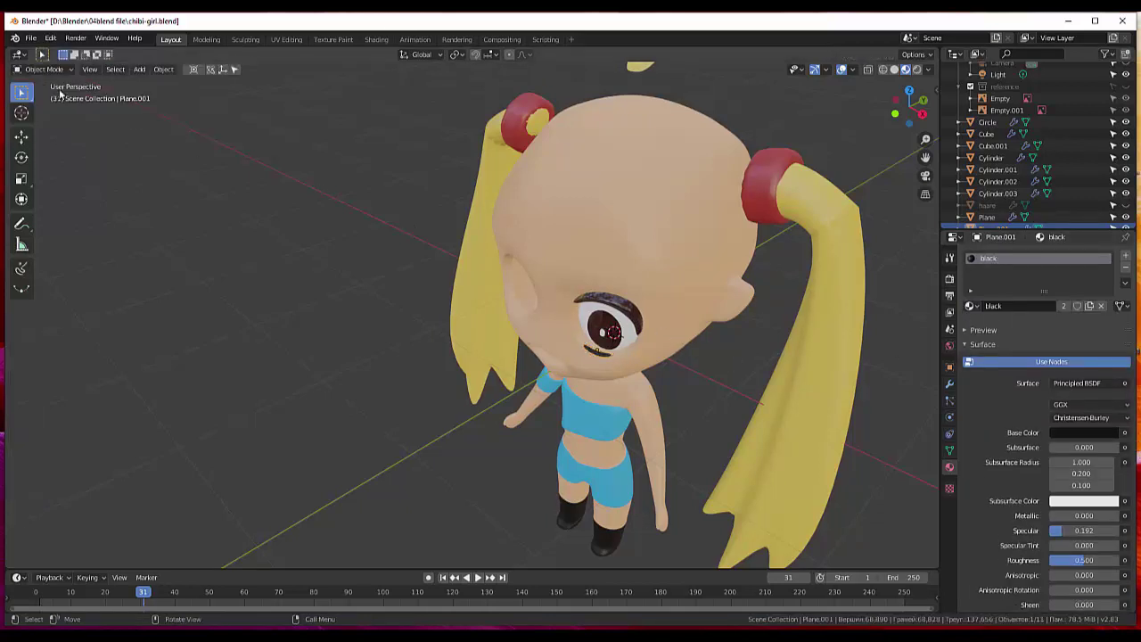
Switch the upper lash Plane's material from braun to black.
{"action": "left_click", "coordinate": [632, 316]}
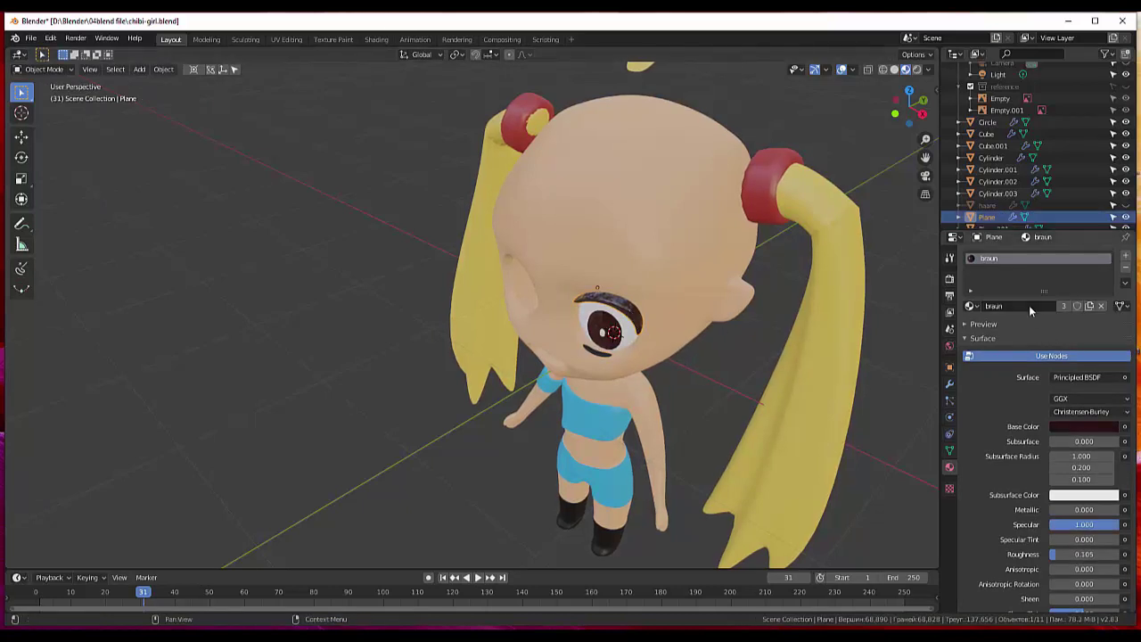
{"action": "left_click", "coordinate": [978, 306]}
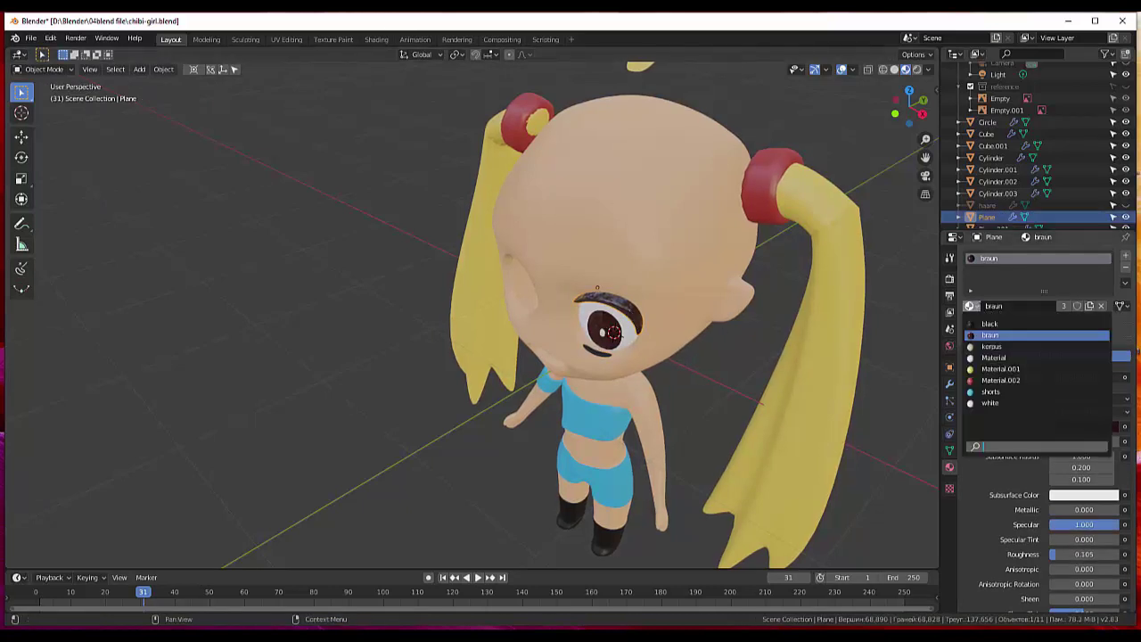
{"action": "left_click", "coordinate": [990, 324]}
{"action": "mouse_move", "coordinate": [909, 398]}
{"action": "middle_mouse_down"}
{"action": "mouse_move", "coordinate": [856, 369]}
{"action": "mouse_move", "coordinate": [816, 418]}
{"action": "mouse_move", "coordinate": [792, 395]}
{"action": "mouse_move", "coordinate": [866, 386]}
{"action": "middle_mouse_up"}
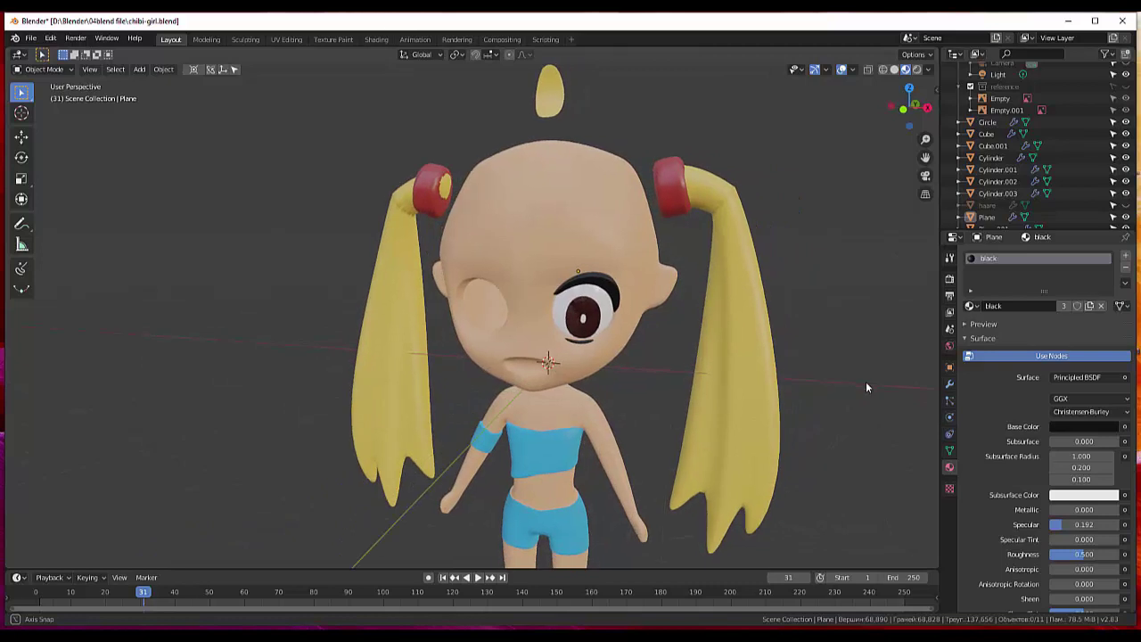
Unhide the 'haare' hair object in the outliner.
{"action": "scroll", "coordinate": [1081, 216], "scroll_direction": "down", "scroll_amount": 2}
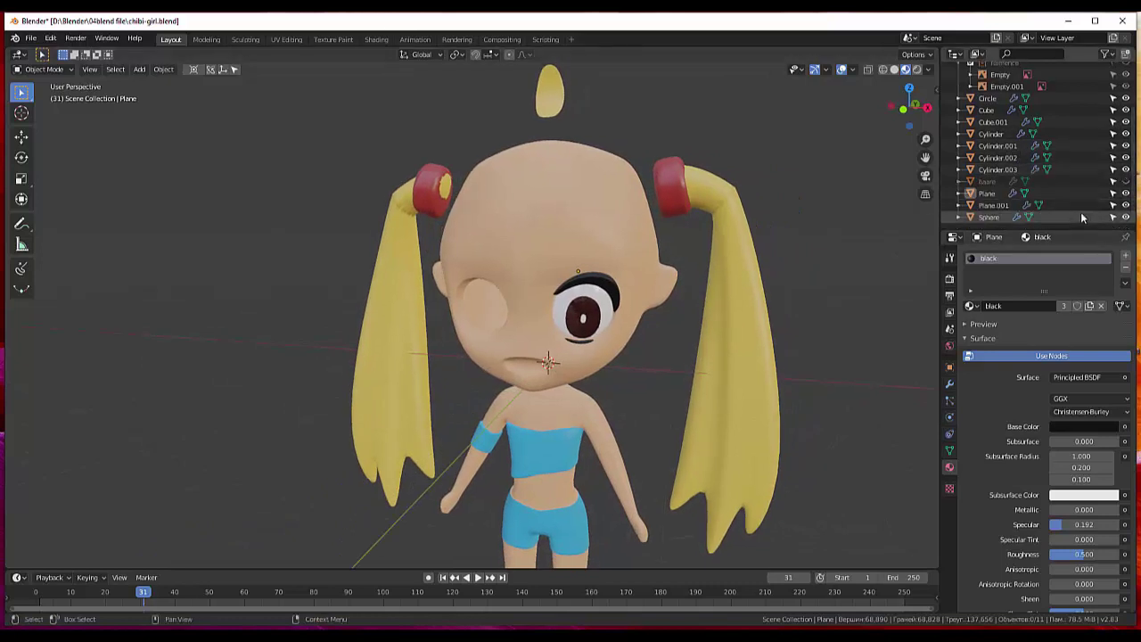
{"action": "left_click", "coordinate": [1125, 181]}
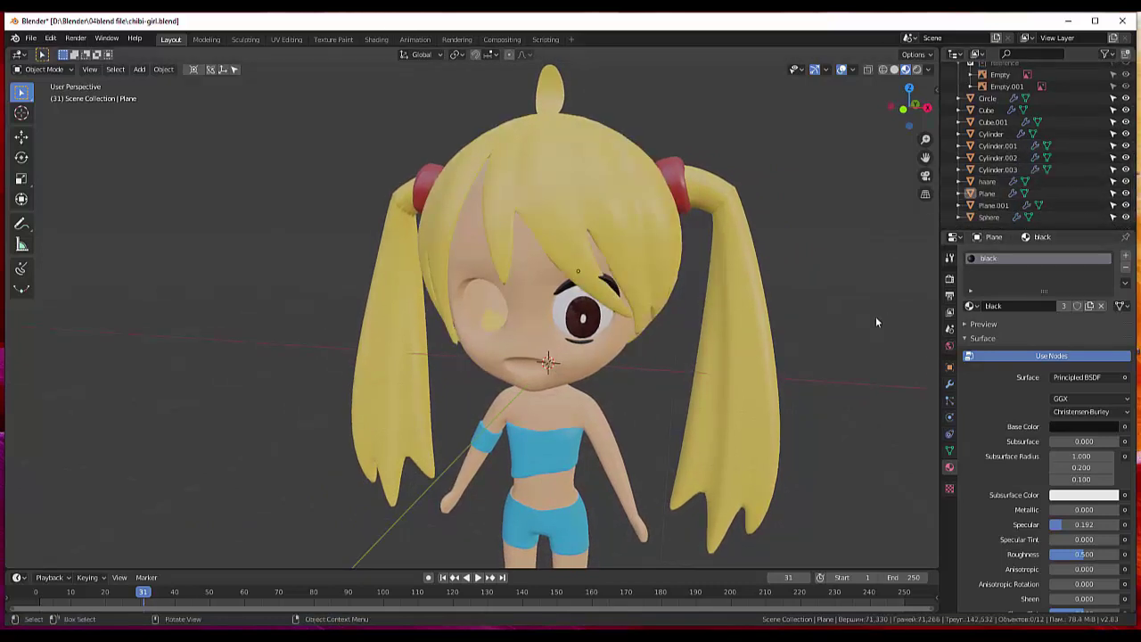
{"action": "mouse_move", "coordinate": [876, 317]}
{"action": "middle_mouse_down"}
{"action": "mouse_move", "coordinate": [909, 284]}
{"action": "mouse_move", "coordinate": [866, 287]}
{"action": "mouse_move", "coordinate": [871, 302]}
{"action": "middle_mouse_up"}
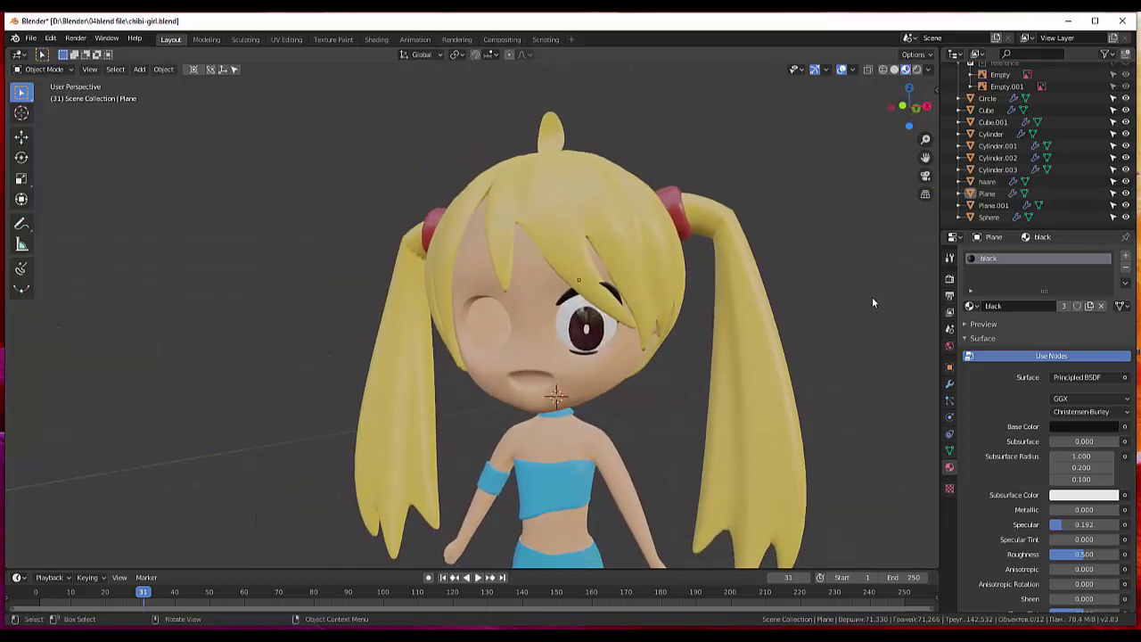
Select Plane, the eye Circle and Plane.001 together to set their origins.
{"action": "left_click", "coordinate": [571, 295]}
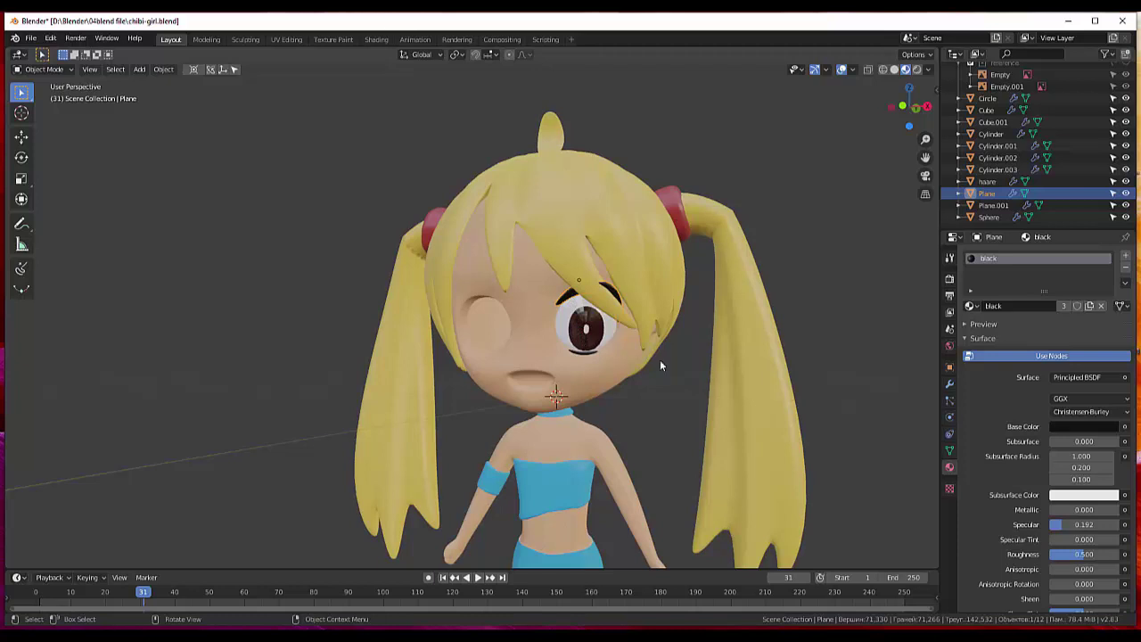
{"action": "left_click", "coordinate": [576, 356], "text": "shift"}
{"action": "left_click", "coordinate": [571, 301]}
{"action": "left_click", "coordinate": [609, 327], "text": "shift"}
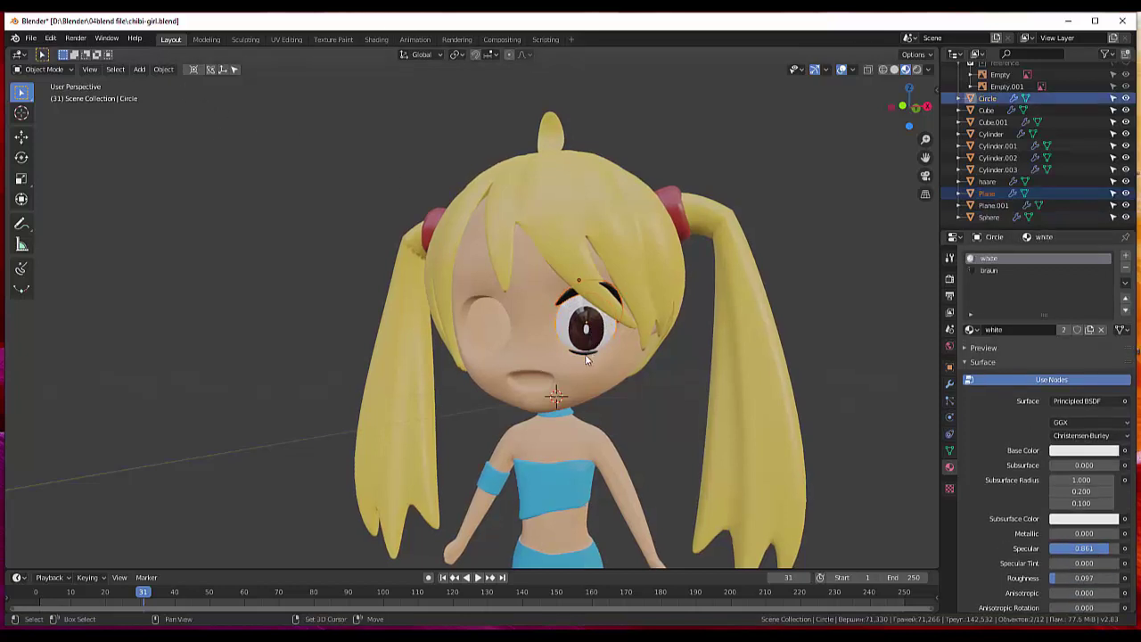
{"action": "left_click", "coordinate": [585, 355], "text": "shift"}
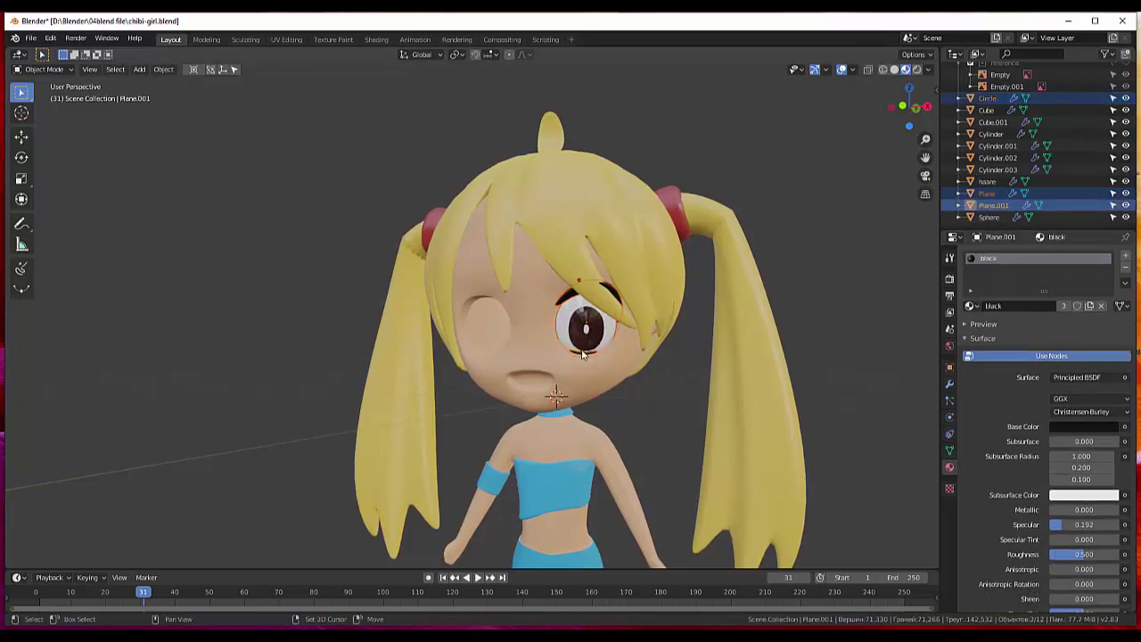
{"action": "left_click", "coordinate": [163, 71]}
{"action": "mouse_move", "coordinate": [183, 95]}
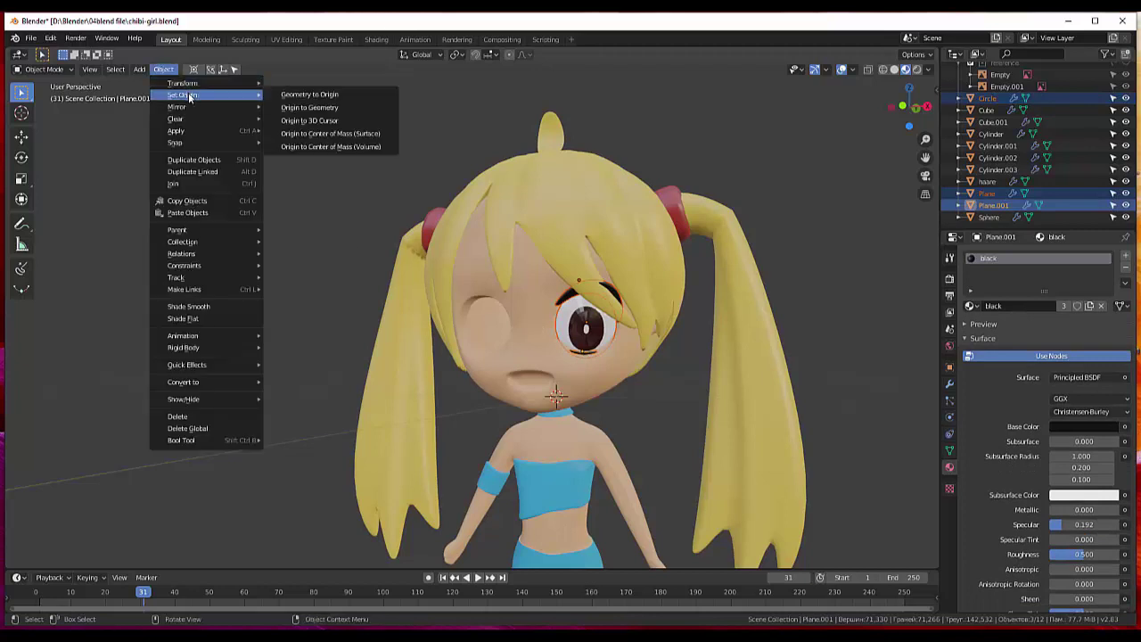
Set the eye parts' origins to the 3D cursor, undoing a premature Mirror modifier.
{"action": "left_click", "coordinate": [309, 121]}
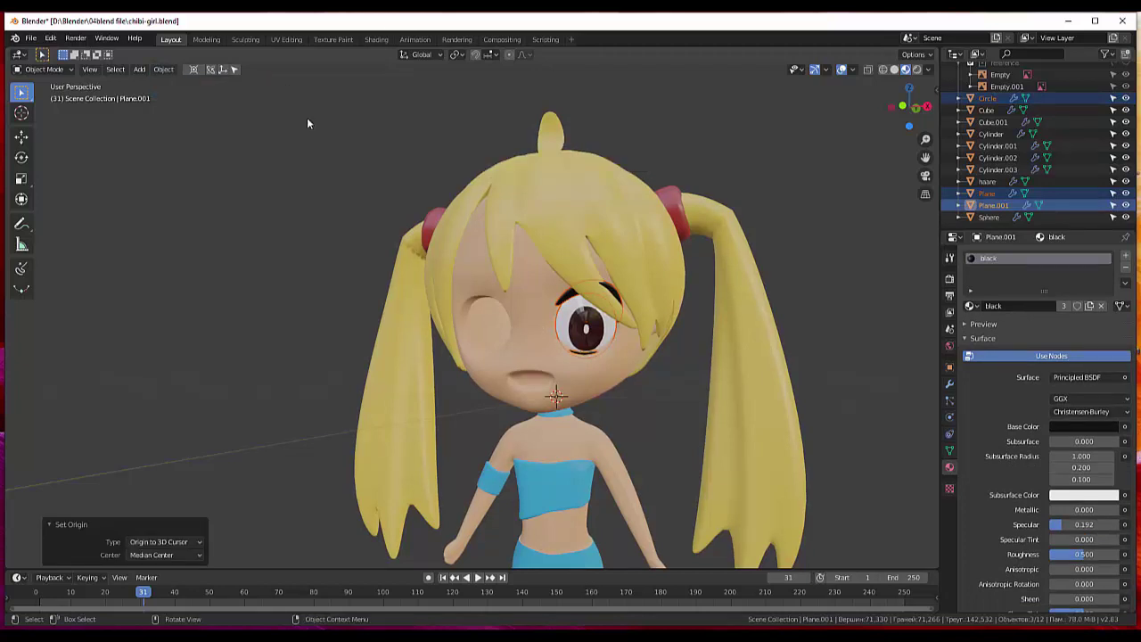
{"action": "middle_click_drag", "start_coordinate": [776, 277], "coordinate": [810, 281]}
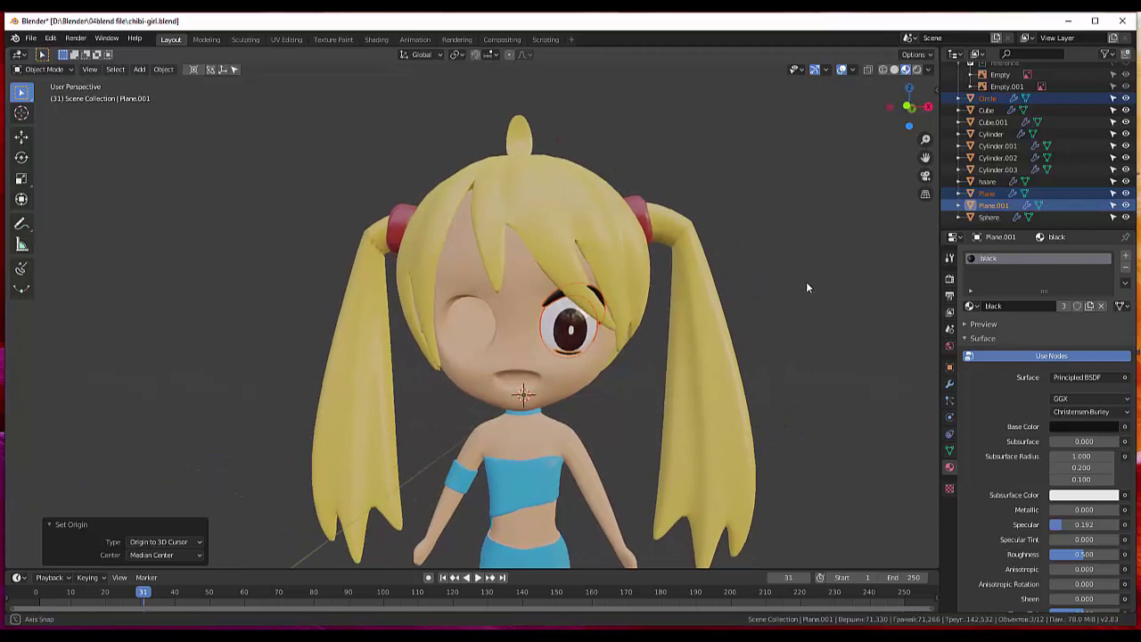
{"action": "left_click", "coordinate": [950, 384]}
{"action": "left_click", "coordinate": [988, 256]}
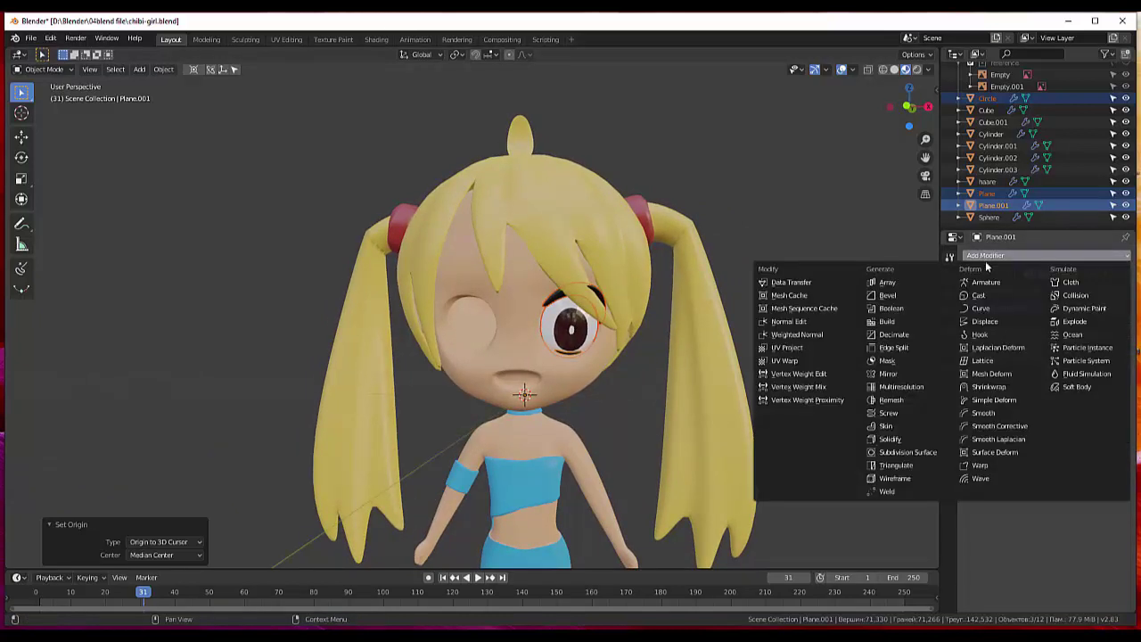
{"action": "left_click", "coordinate": [896, 374]}
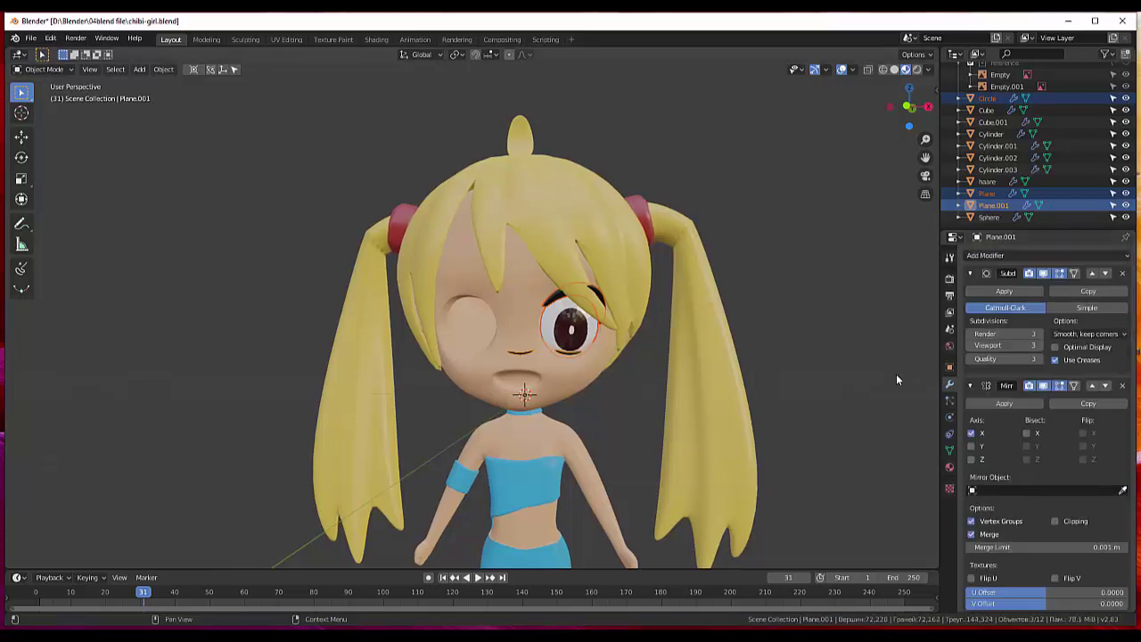
{"action": "middle_click_drag", "start_coordinate": [847, 347], "coordinate": [850, 350]}
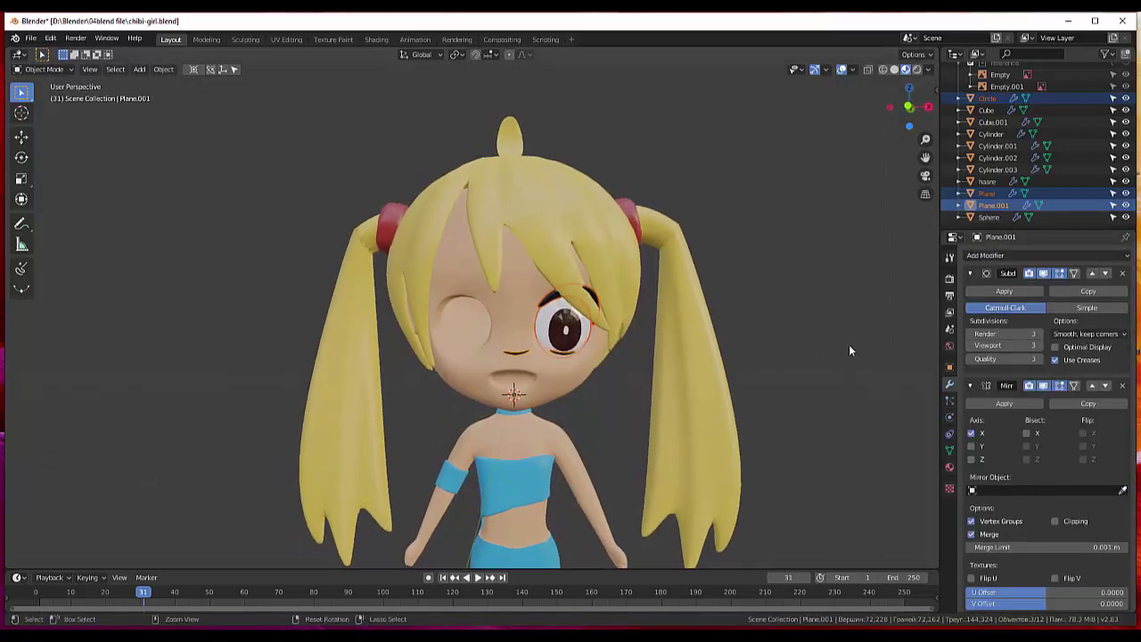
{"action": "key", "text": "ctrl+z"}
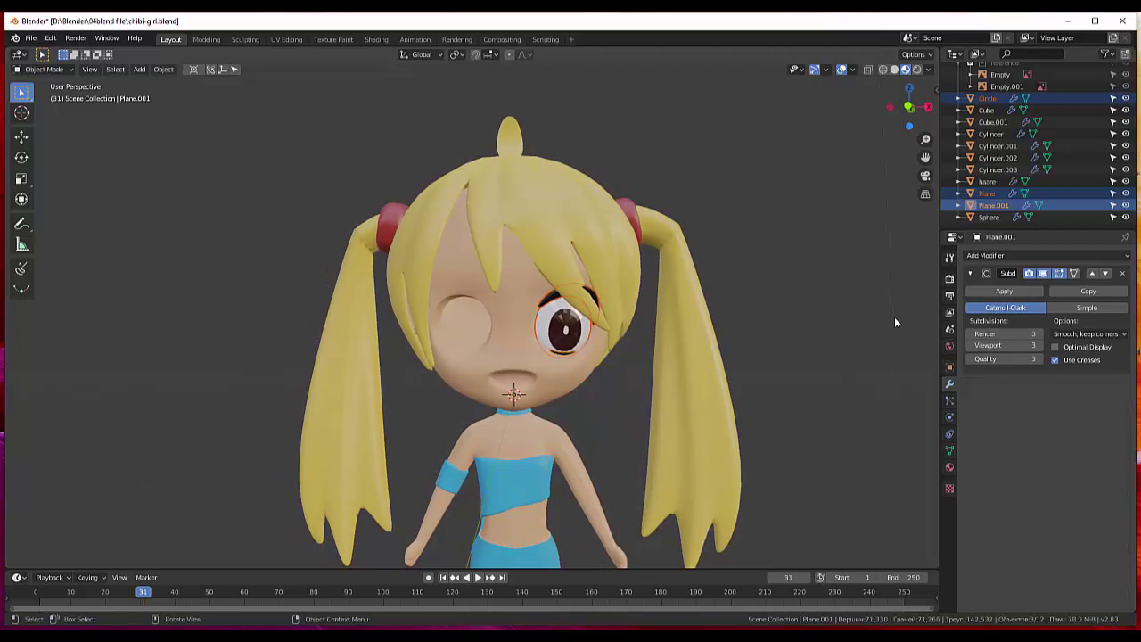
Apply rotation and scale on the Plane lash strip and the eye Circle.
{"action": "left_click", "coordinate": [549, 303]}
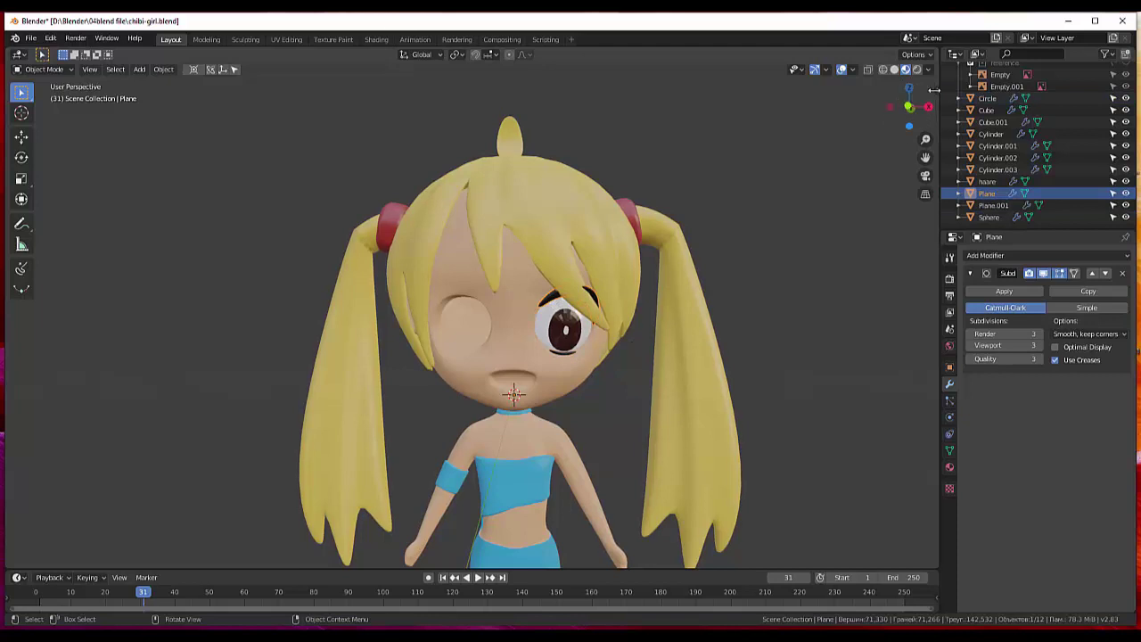
{"action": "key", "text": "n"}
{"action": "left_click", "coordinate": [873, 424]}
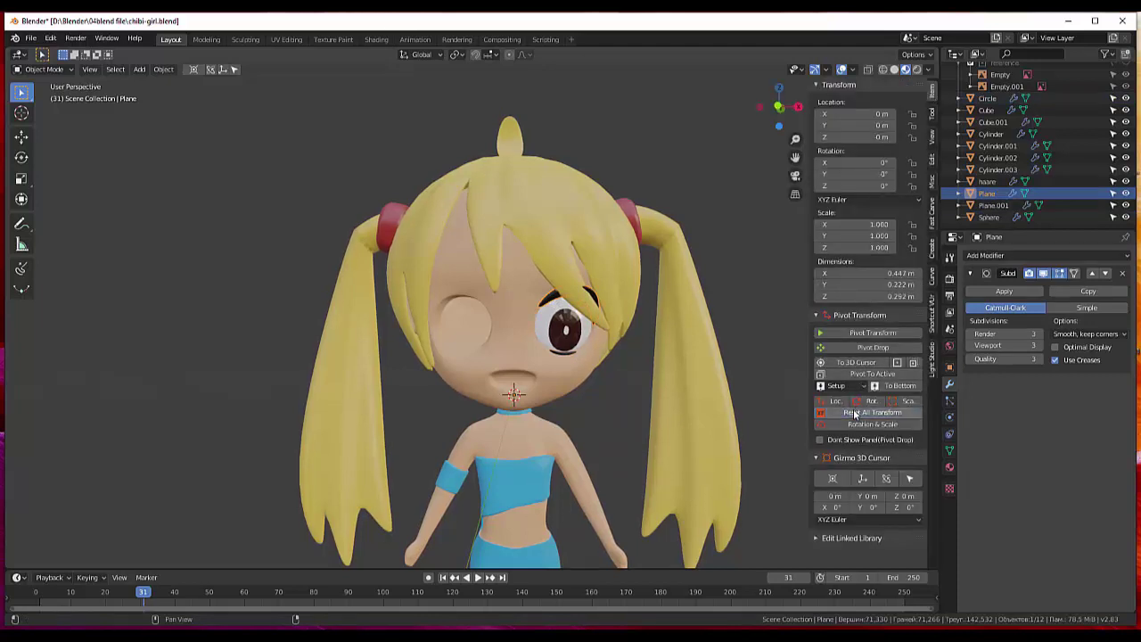
{"action": "left_click", "coordinate": [556, 333]}
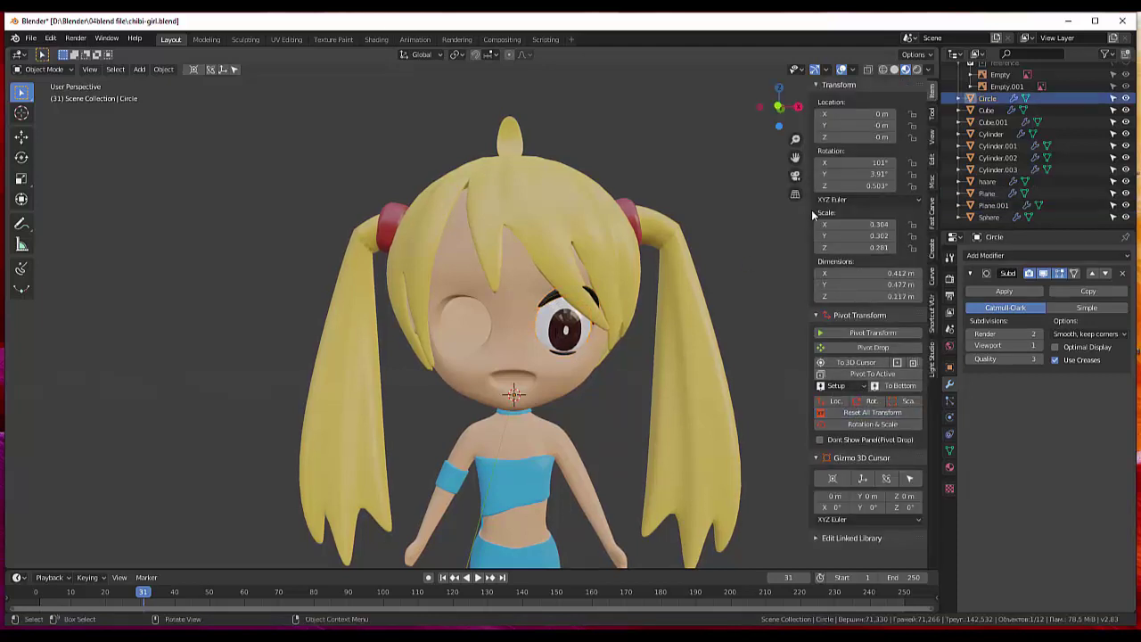
{"action": "left_click", "coordinate": [857, 424]}
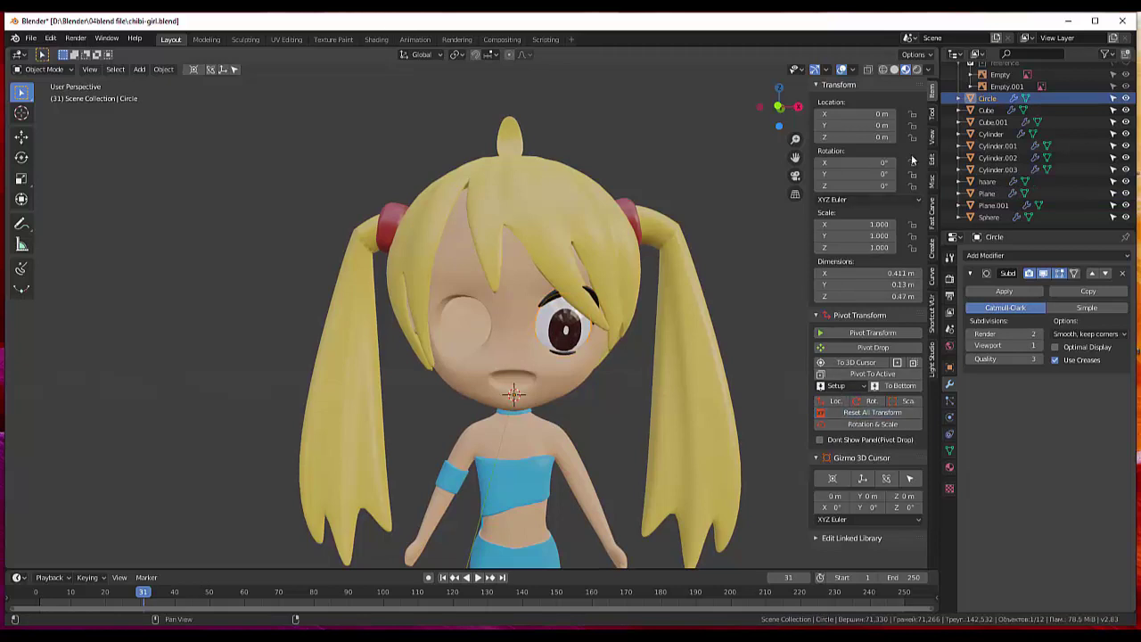
{"action": "left_click", "coordinate": [555, 299]}
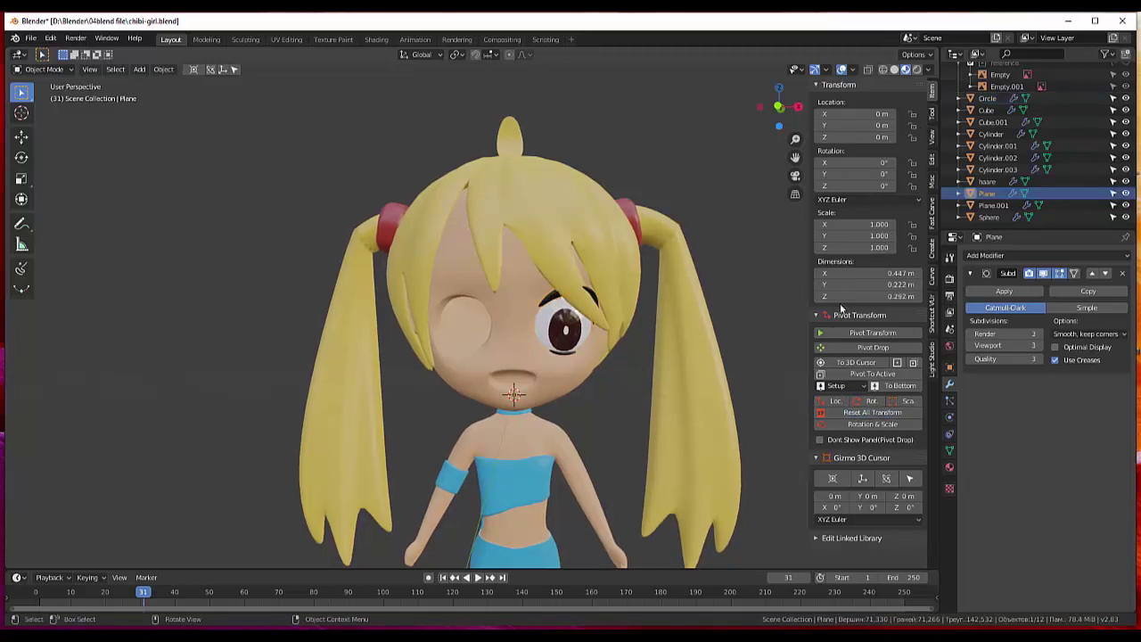
{"action": "left_click", "coordinate": [861, 413]}
Add Mirror modifiers to the Plane lash strip and the eye Circle.
{"action": "left_click", "coordinate": [976, 255]}
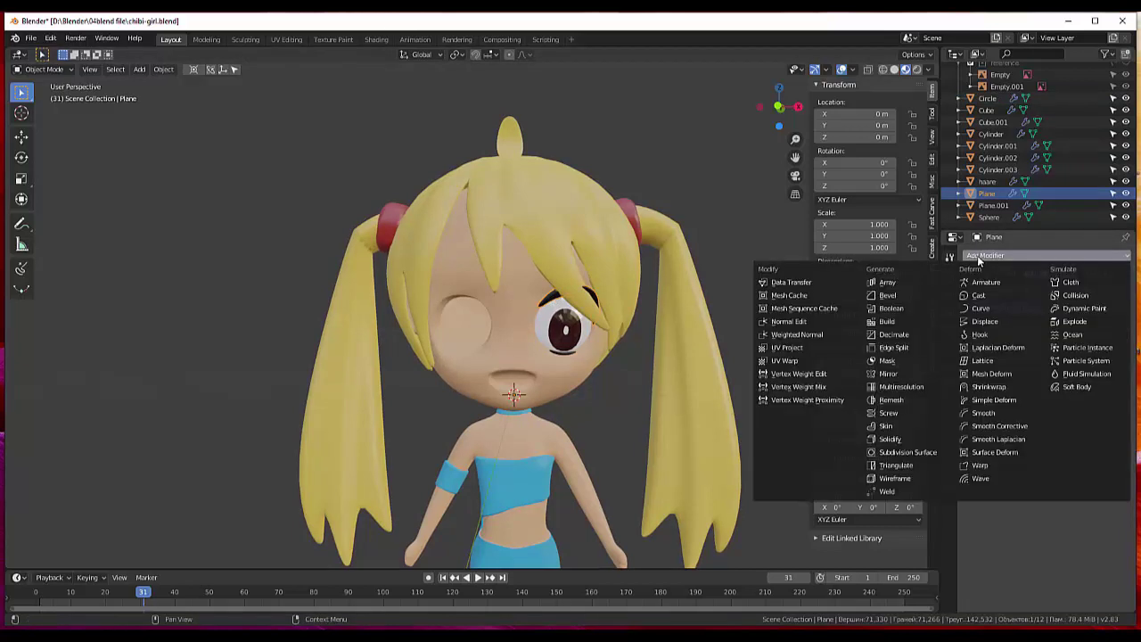
{"action": "left_click", "coordinate": [894, 375]}
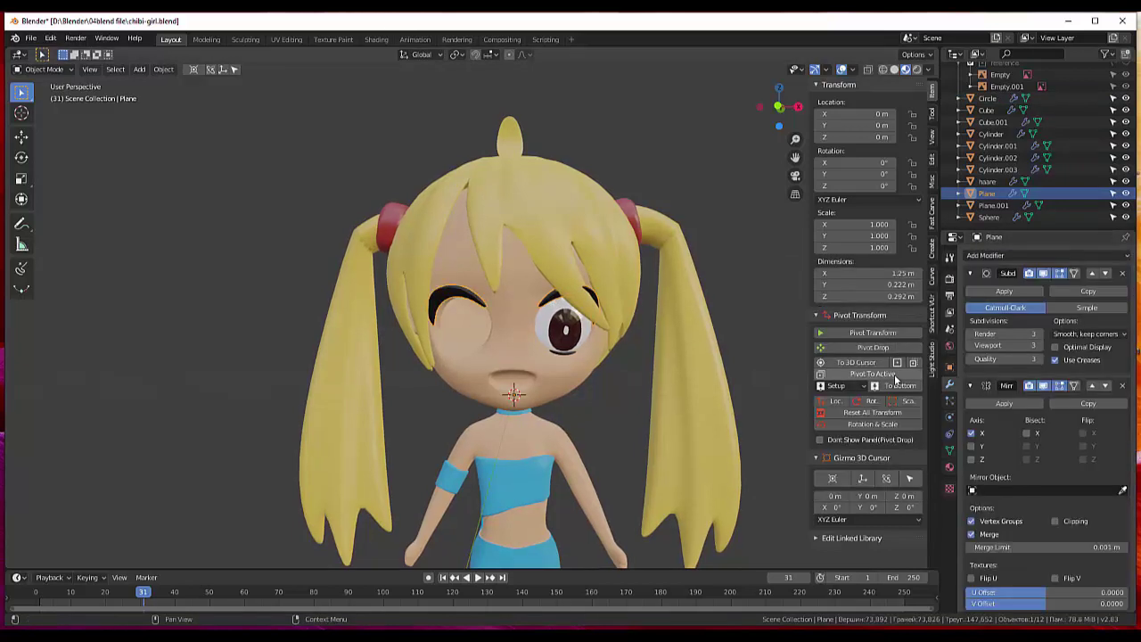
{"action": "left_click", "coordinate": [571, 331]}
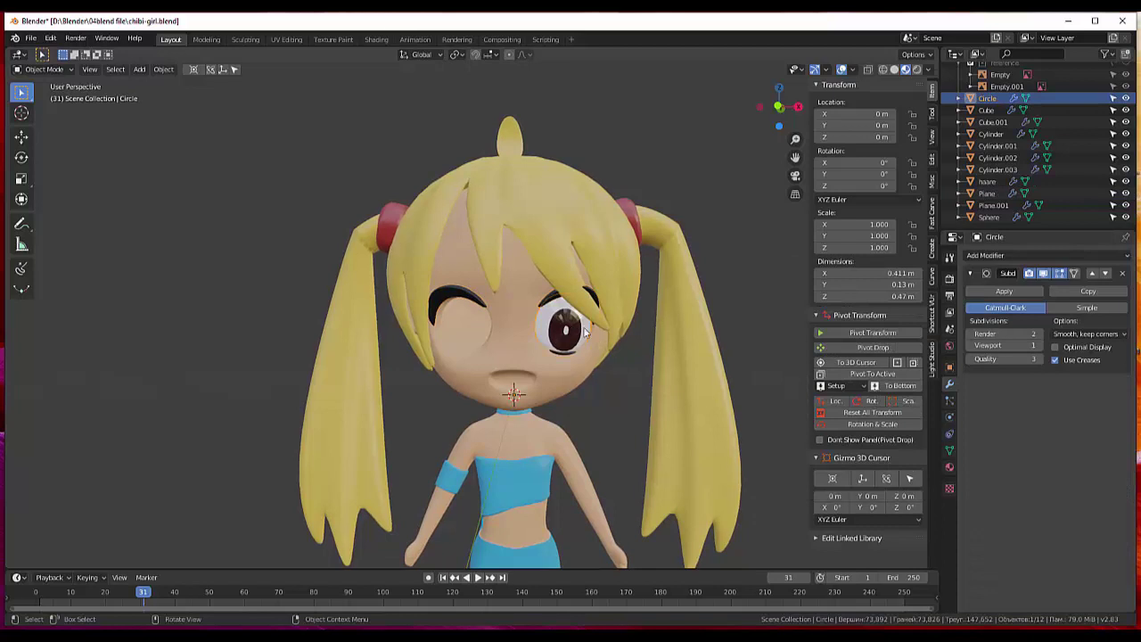
{"action": "left_click", "coordinate": [981, 256]}
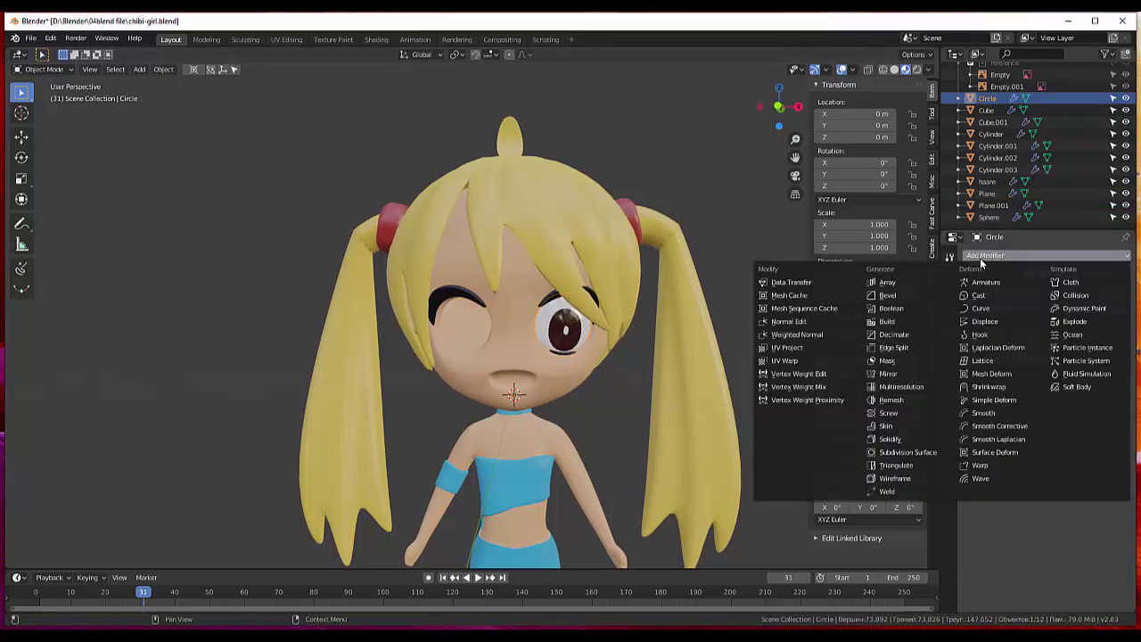
{"action": "left_click", "coordinate": [892, 375]}
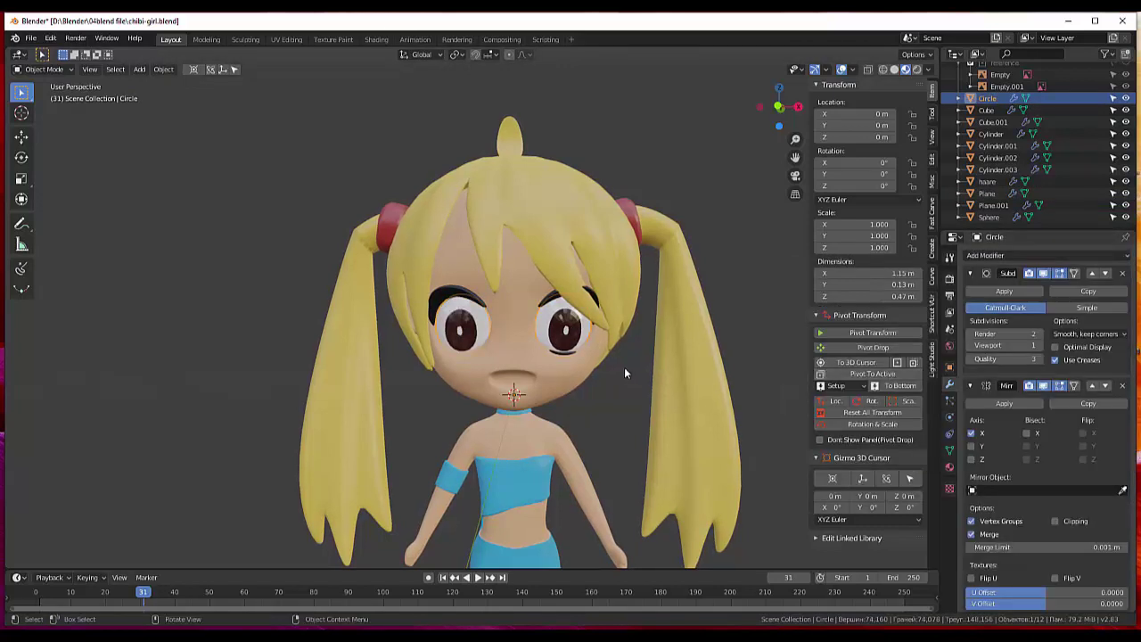
{"action": "left_click", "coordinate": [562, 357]}
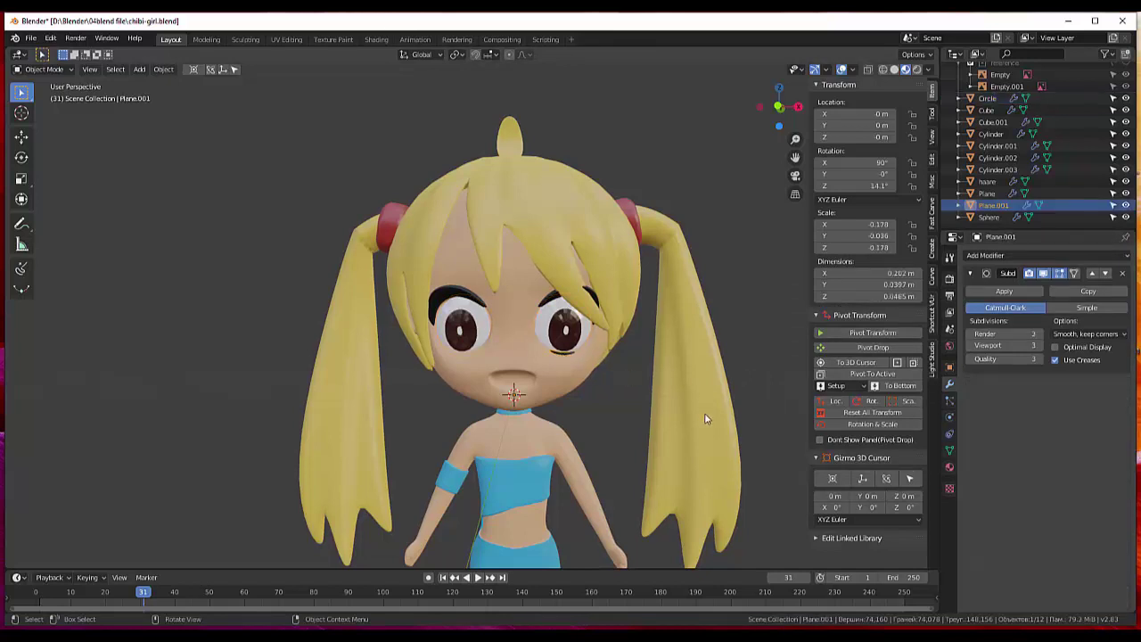
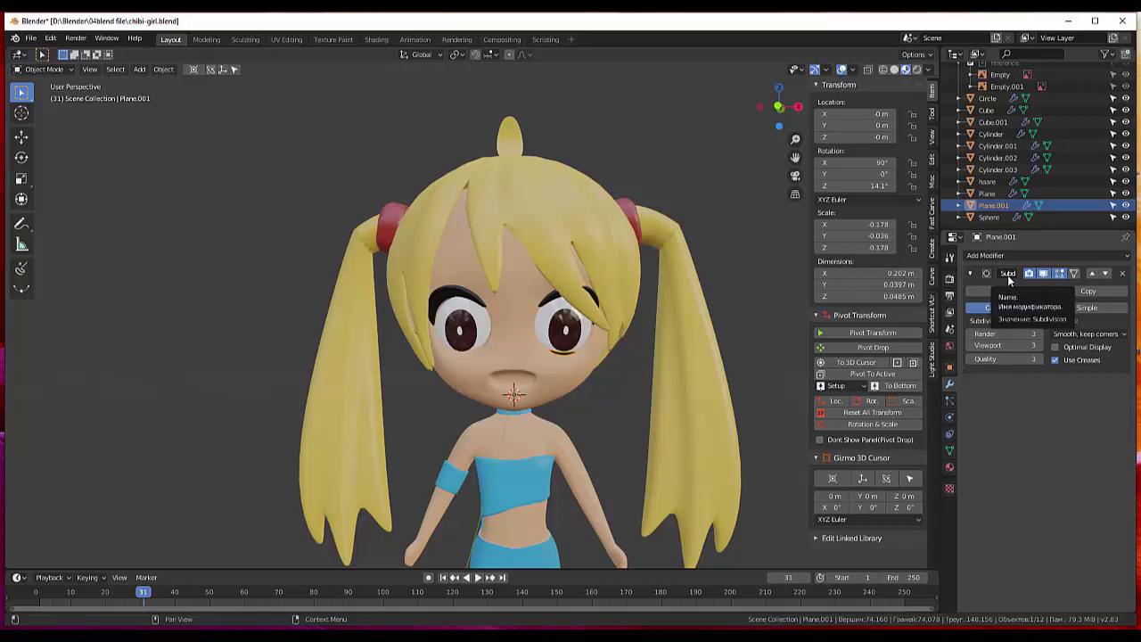
Reset the transforms of the head Cube and Plane.001, and give Plane.001 a Mirror modifier.
{"action": "left_click", "coordinate": [1012, 255]}
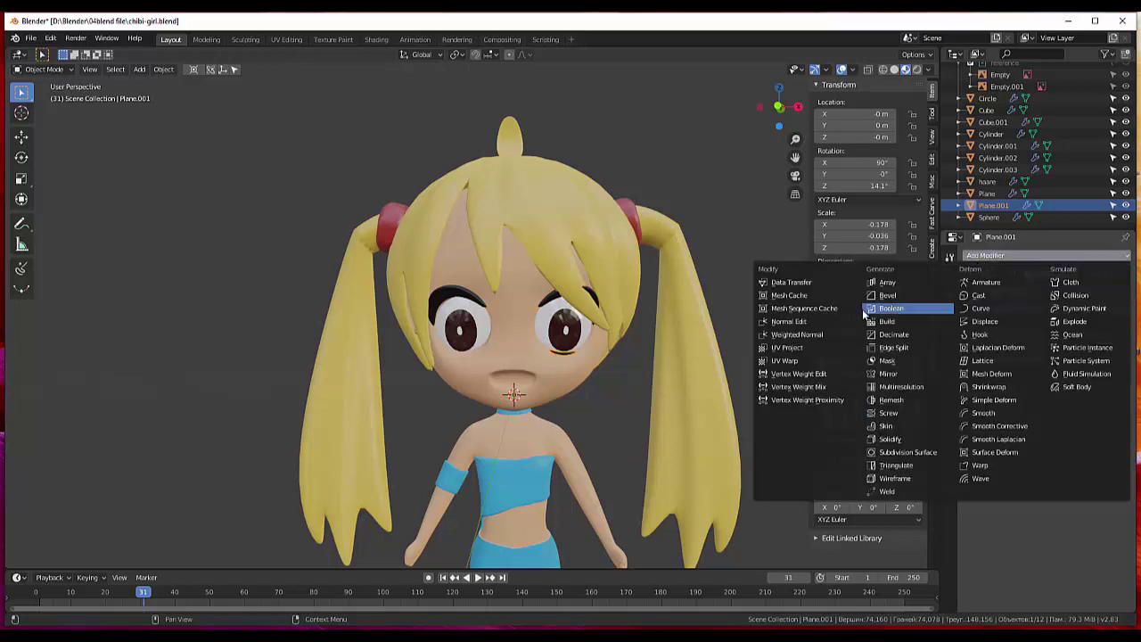
{"action": "left_click", "coordinate": [896, 376]}
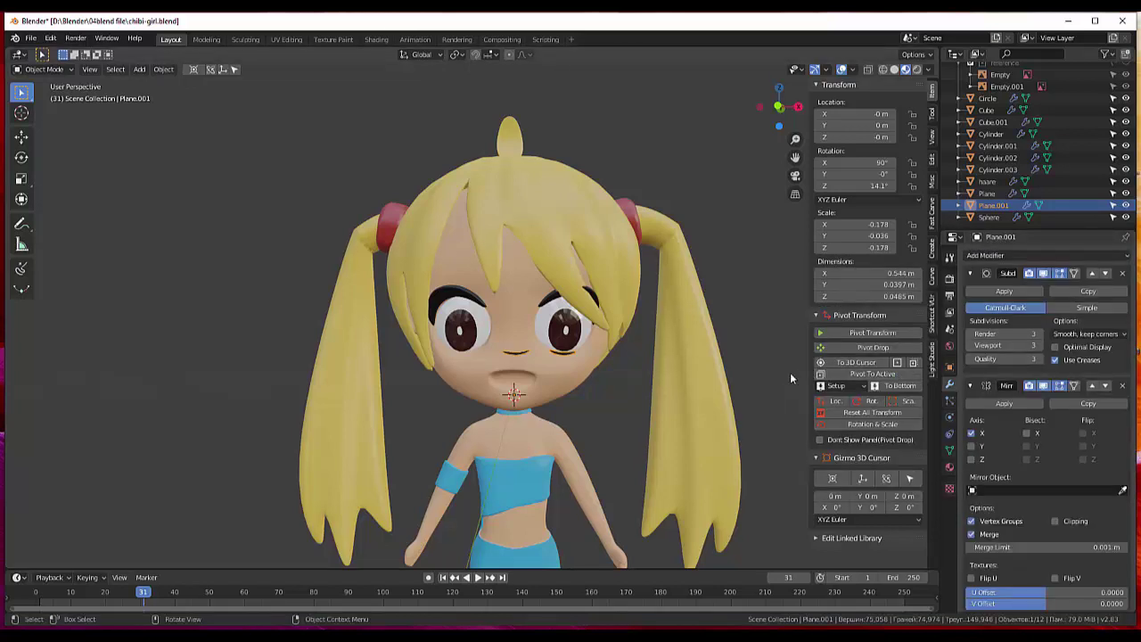
{"action": "left_click", "coordinate": [612, 354]}
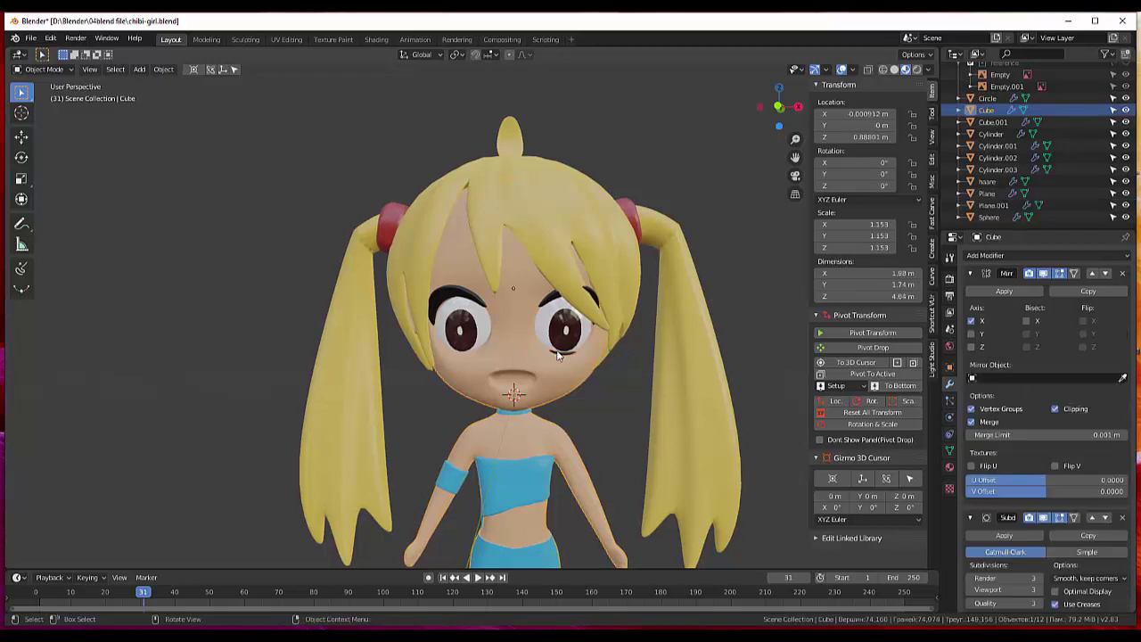
{"action": "left_click", "coordinate": [845, 416]}
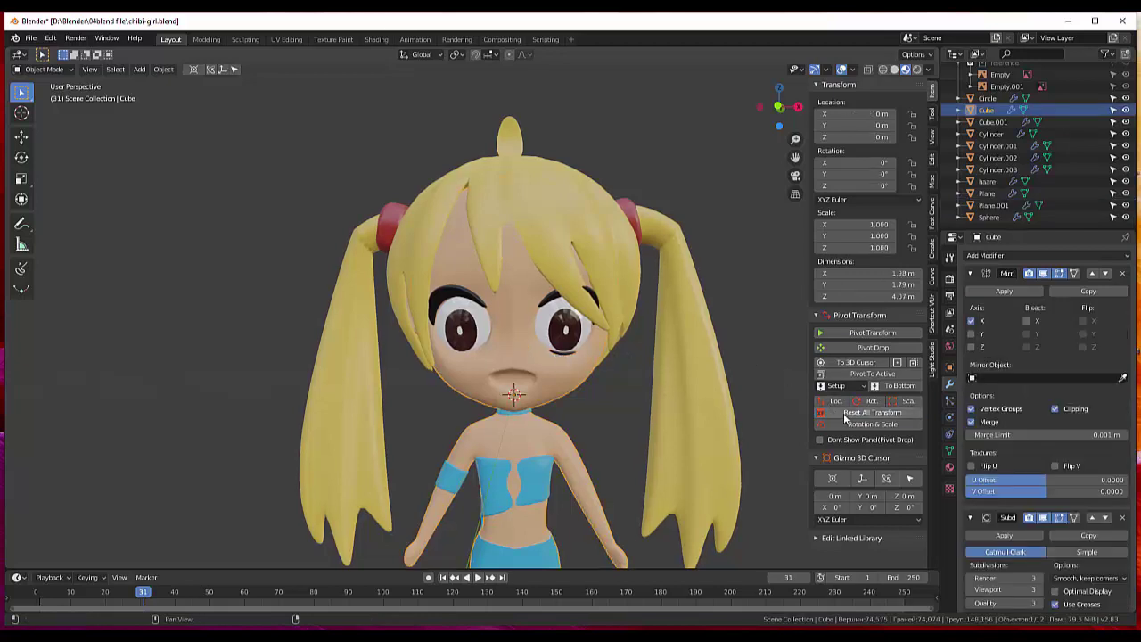
{"action": "left_click", "coordinate": [562, 357]}
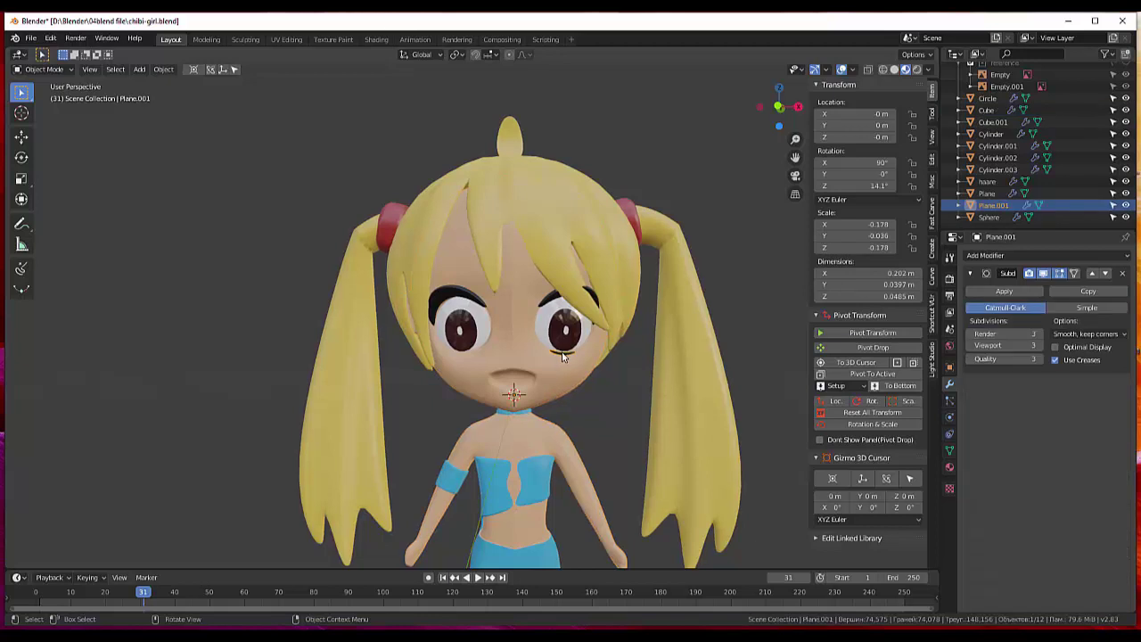
{"action": "left_click", "coordinate": [856, 416]}
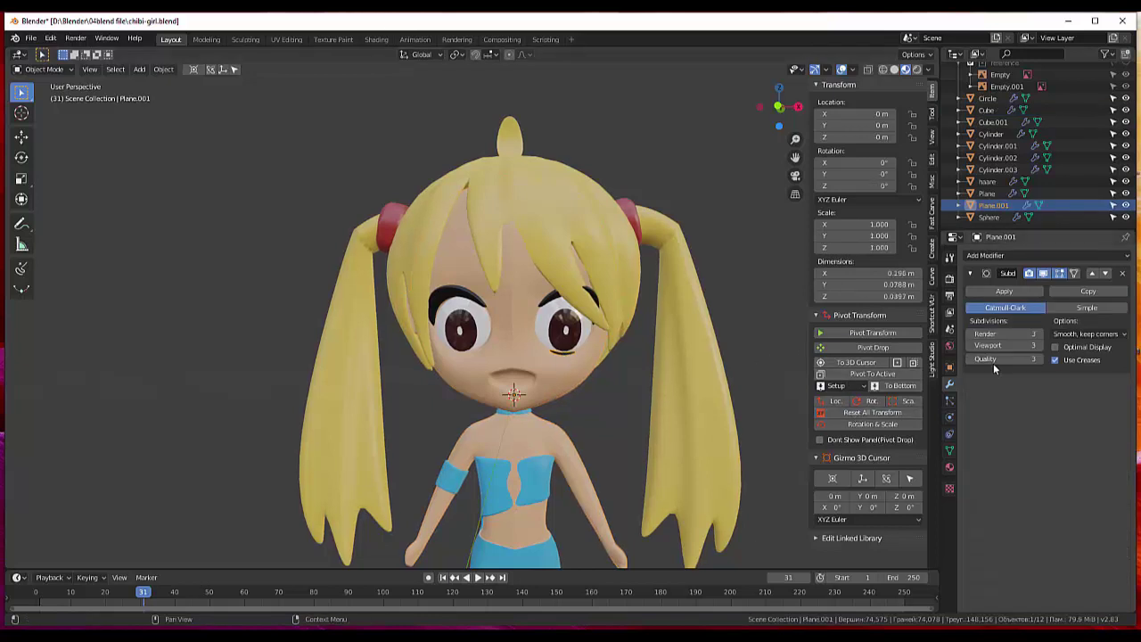
{"action": "left_click", "coordinate": [982, 259]}
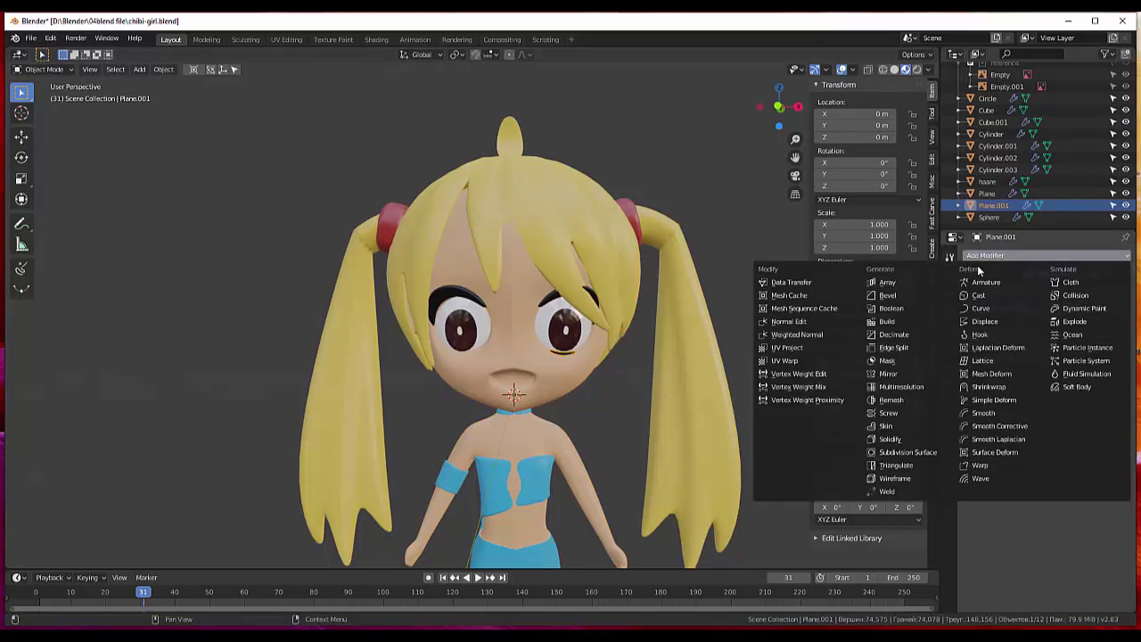
{"action": "left_click", "coordinate": [890, 375]}
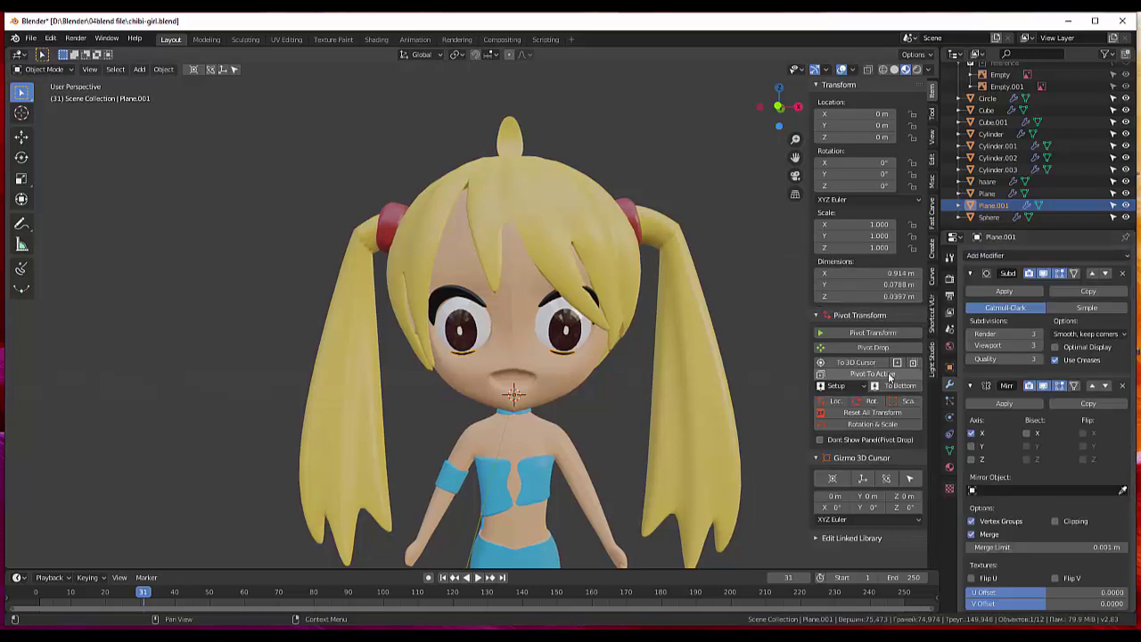
Remove the Mirror modifier from the Plane eyebrow, keeping its Subdivision Surface.
{"action": "left_click", "coordinate": [775, 380]}
{"action": "scroll", "coordinate": [691, 365], "scroll_direction": "down", "scroll_amount": 2}
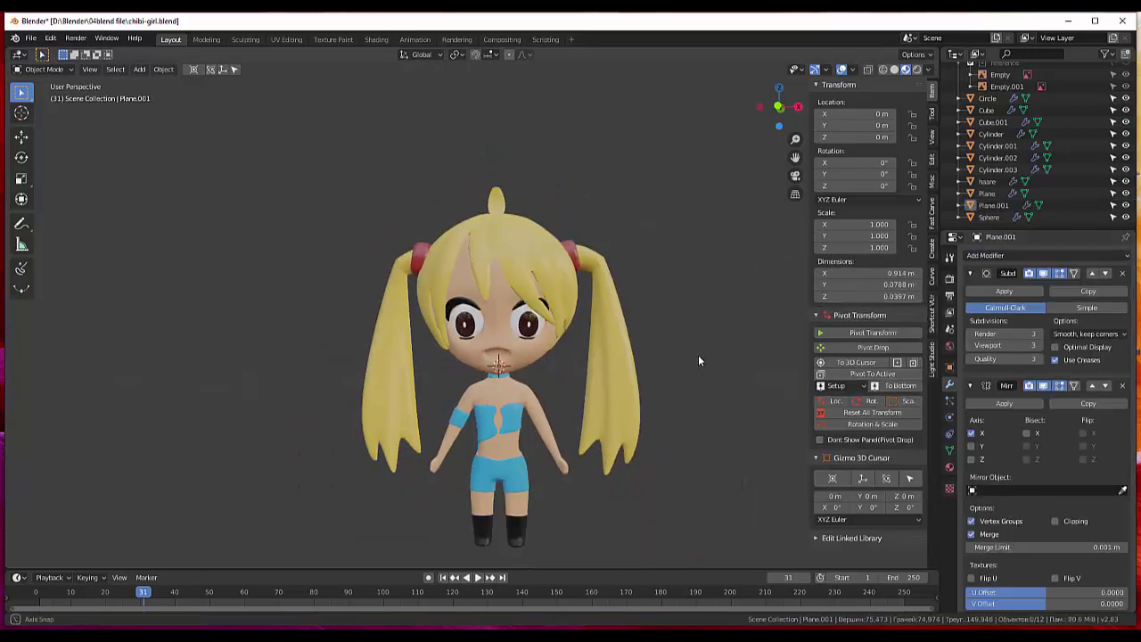
{"action": "mouse_move", "coordinate": [698, 355]}
{"action": "middle_mouse_down"}
{"action": "mouse_move", "coordinate": [834, 369]}
{"action": "mouse_move", "coordinate": [694, 353]}
{"action": "mouse_move", "coordinate": [690, 362]}
{"action": "mouse_move", "coordinate": [713, 359]}
{"action": "mouse_move", "coordinate": [472, 361]}
{"action": "middle_mouse_up"}
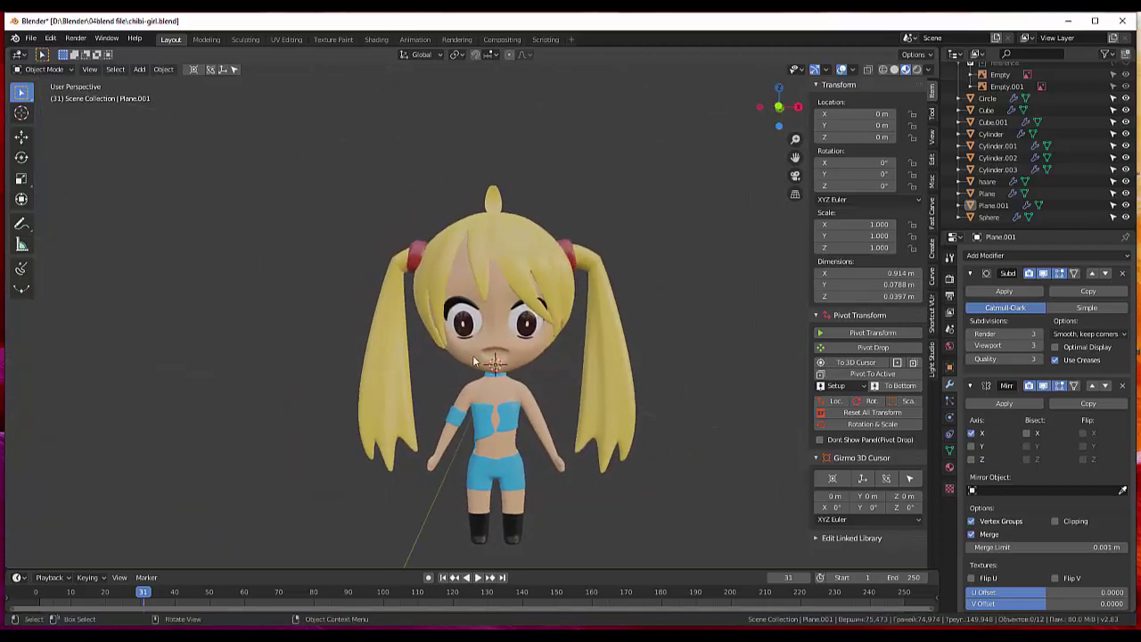
{"action": "left_click", "coordinate": [518, 305]}
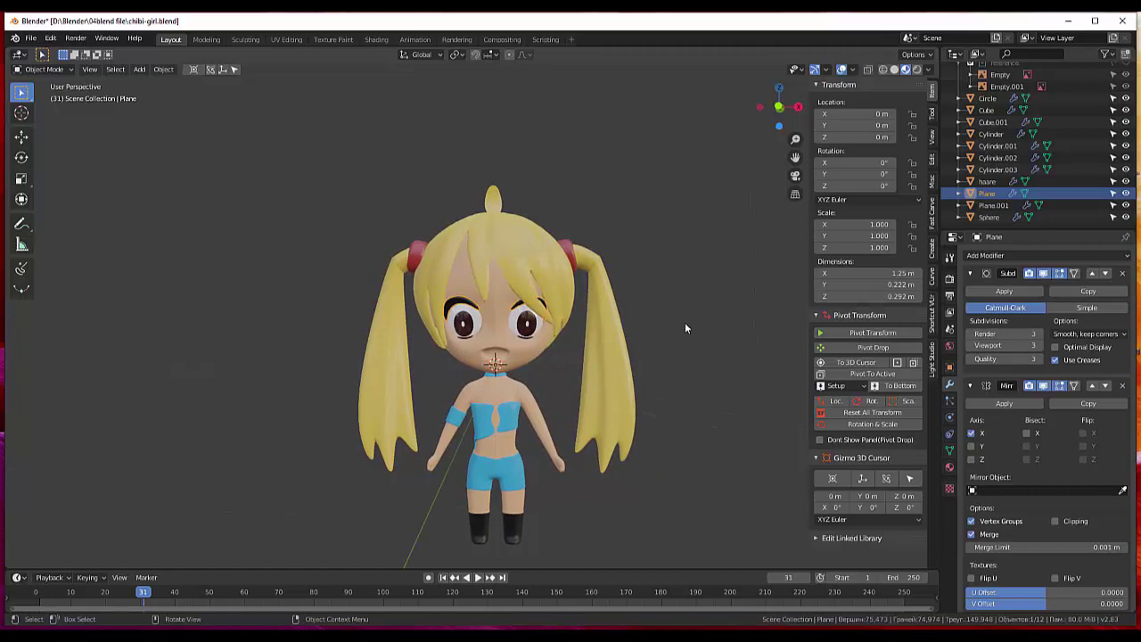
{"action": "left_click", "coordinate": [1122, 274]}
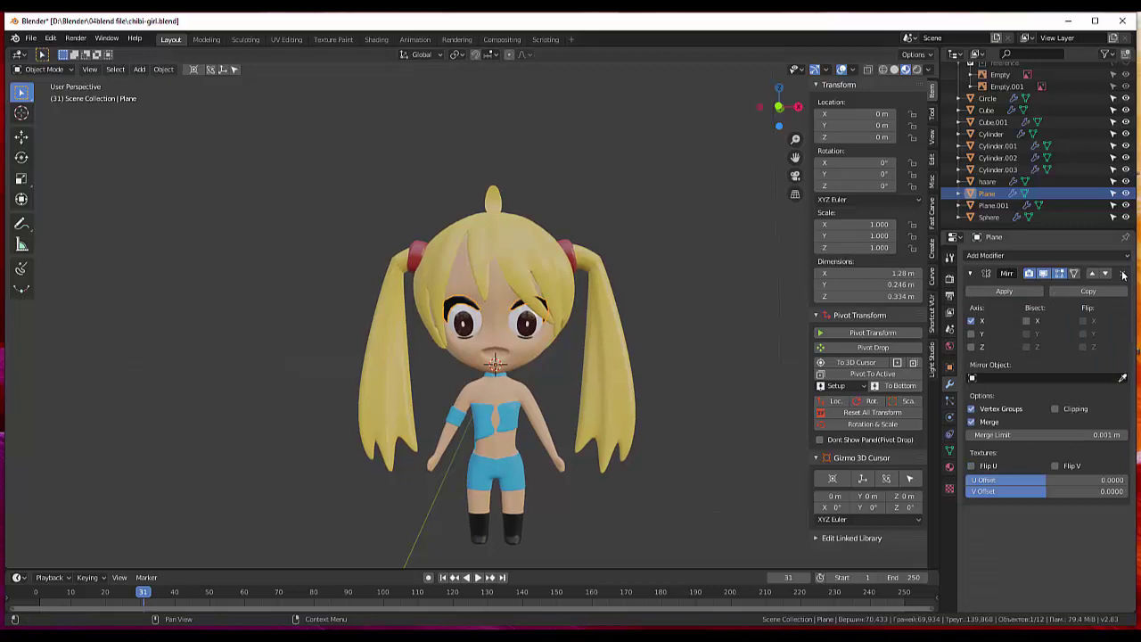
{"action": "key", "text": "ctrl+z"}
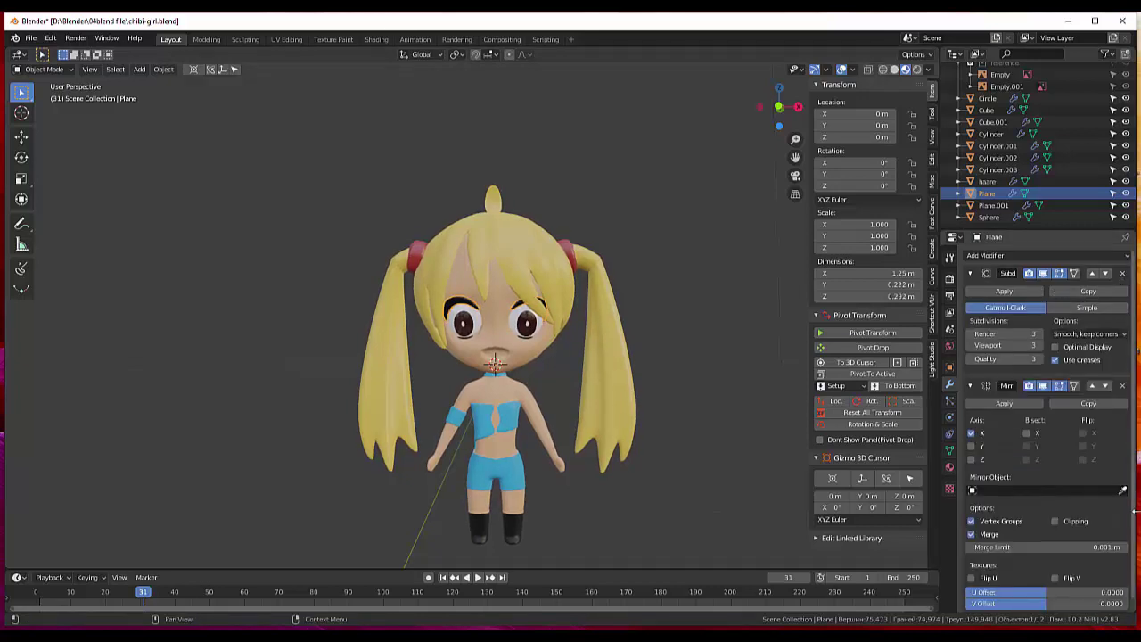
{"action": "left_click", "coordinate": [1123, 386]}
Shrink the eyebrow Plane to about 0.913 scale and reposition it above the eye.
{"action": "scroll", "coordinate": [700, 350], "scroll_direction": "up", "scroll_amount": 2}
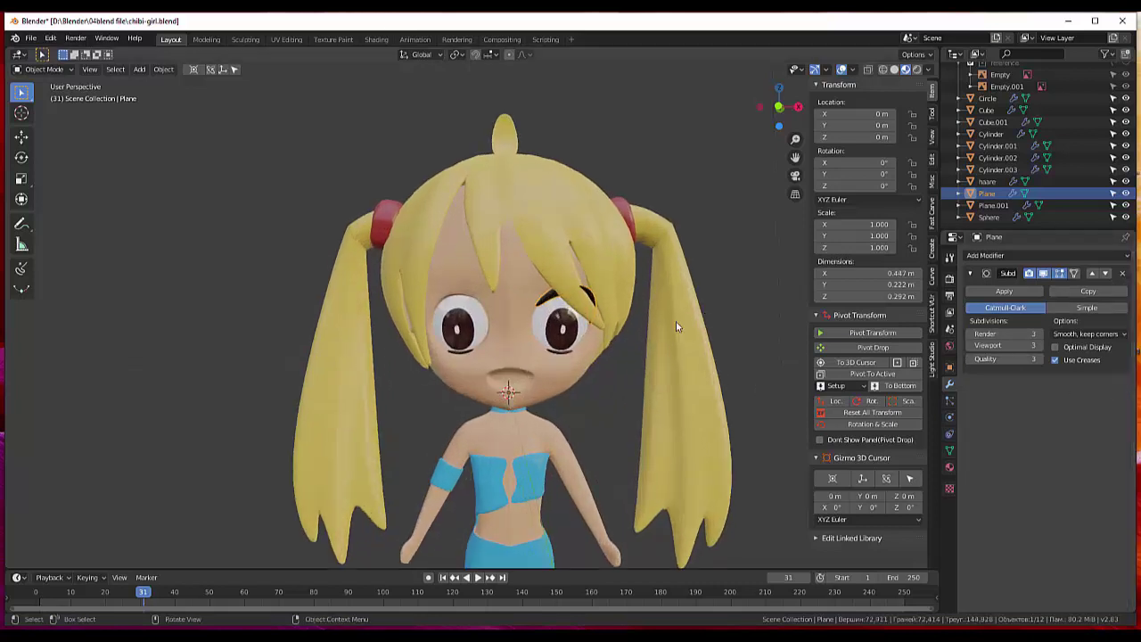
{"action": "scroll", "coordinate": [676, 321], "scroll_direction": "up", "scroll_amount": 2}
{"action": "left_click", "coordinate": [578, 293]}
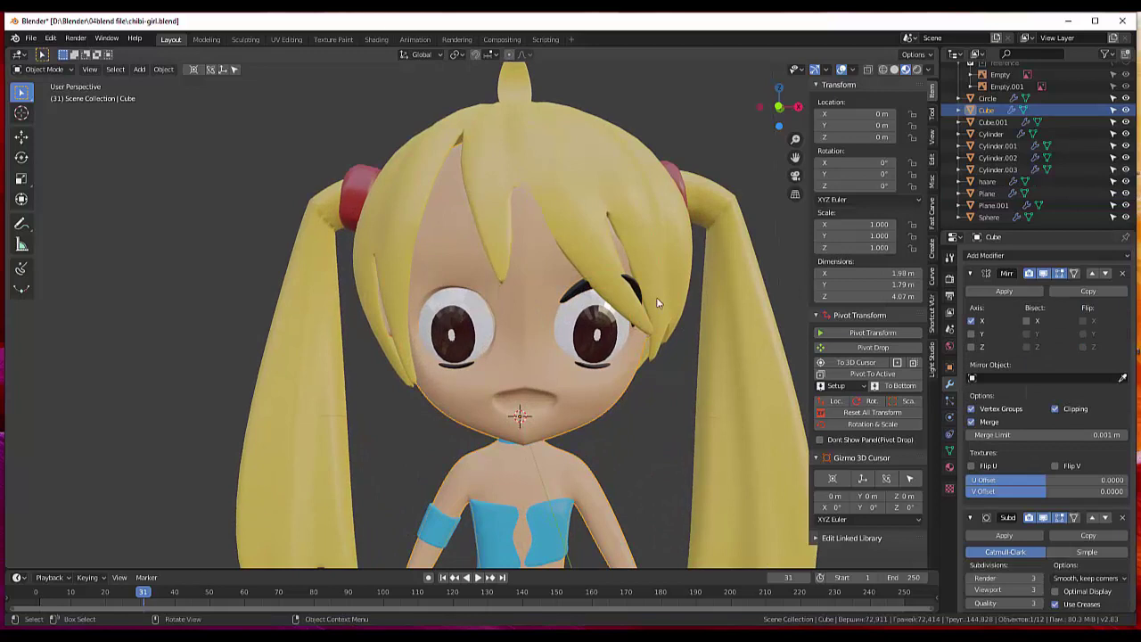
{"action": "left_click", "coordinate": [624, 287]}
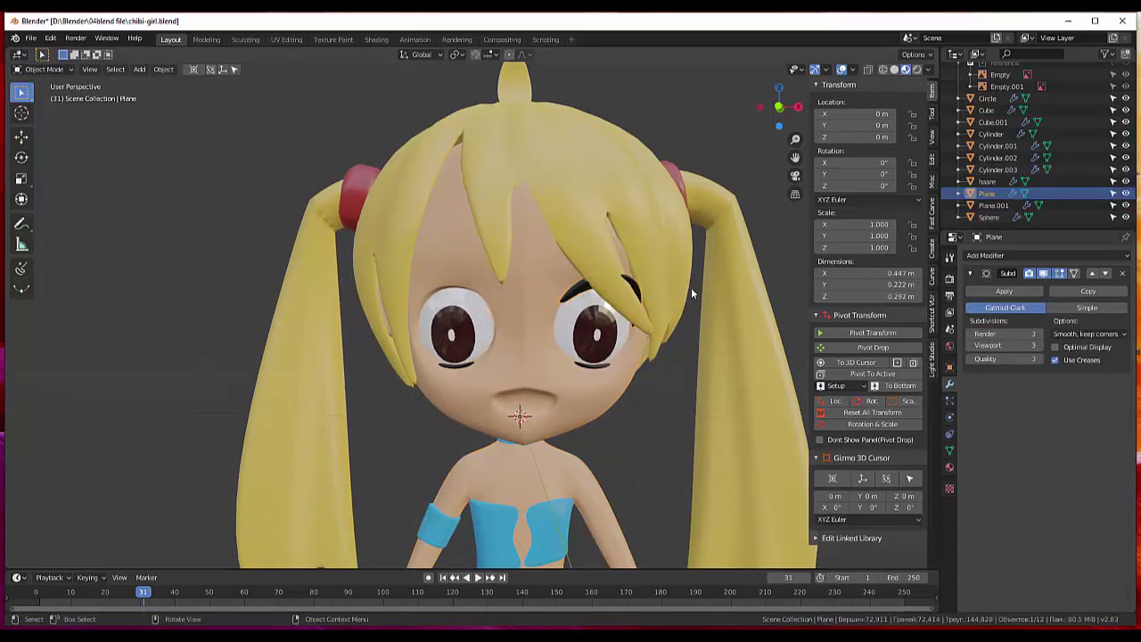
{"action": "key", "text": "s"}
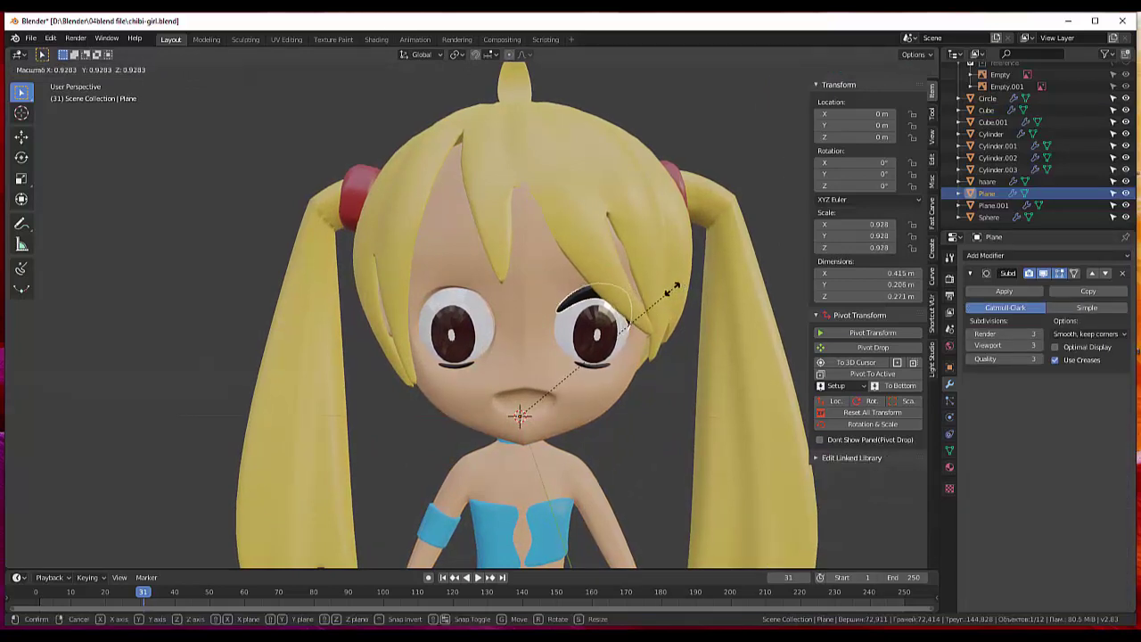
{"action": "left_click", "coordinate": [681, 283]}
{"action": "mouse_move", "coordinate": [681, 283]}
{"action": "middle_mouse_down"}
{"action": "mouse_move", "coordinate": [632, 291]}
{"action": "mouse_move", "coordinate": [698, 289]}
{"action": "middle_mouse_up"}
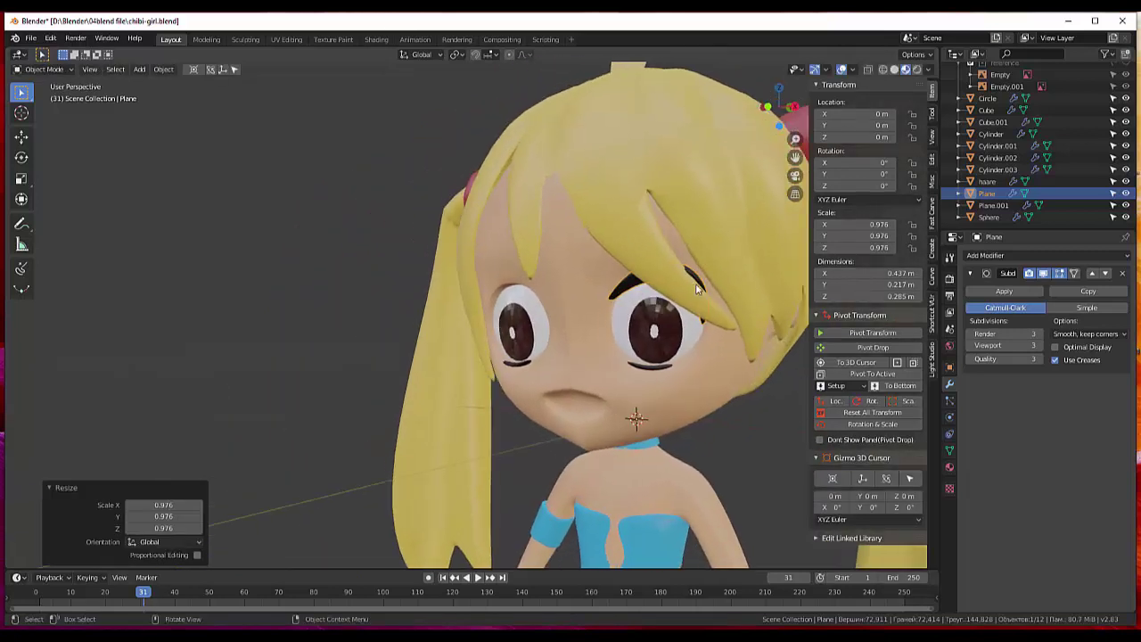
{"action": "key", "text": "s"}
{"action": "left_click", "coordinate": [685, 287]}
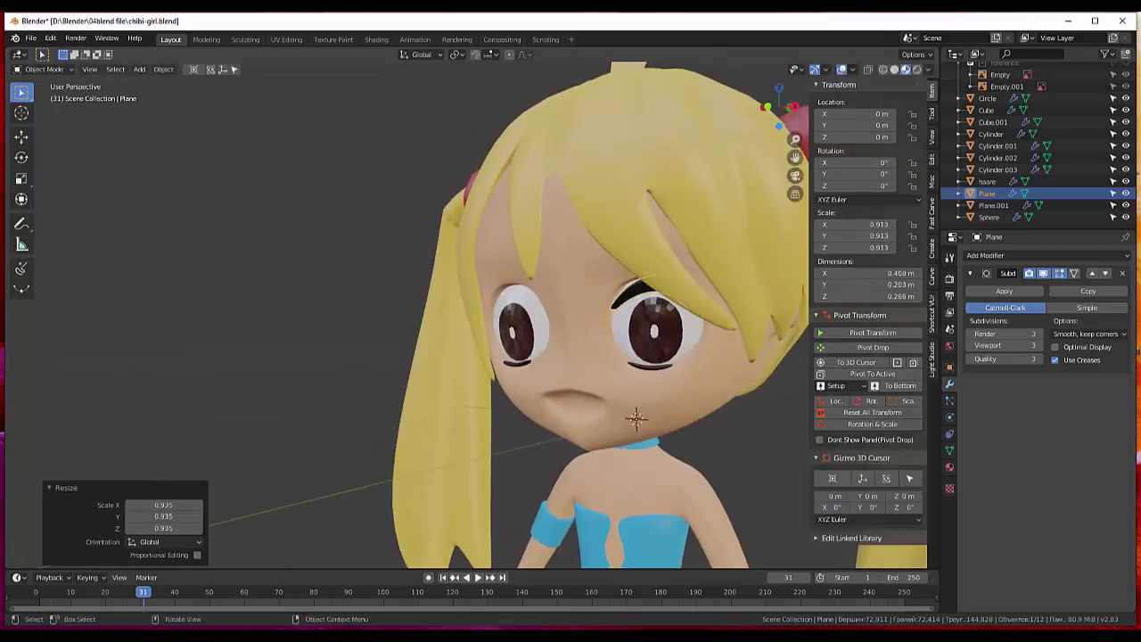
{"action": "key", "text": "g"}
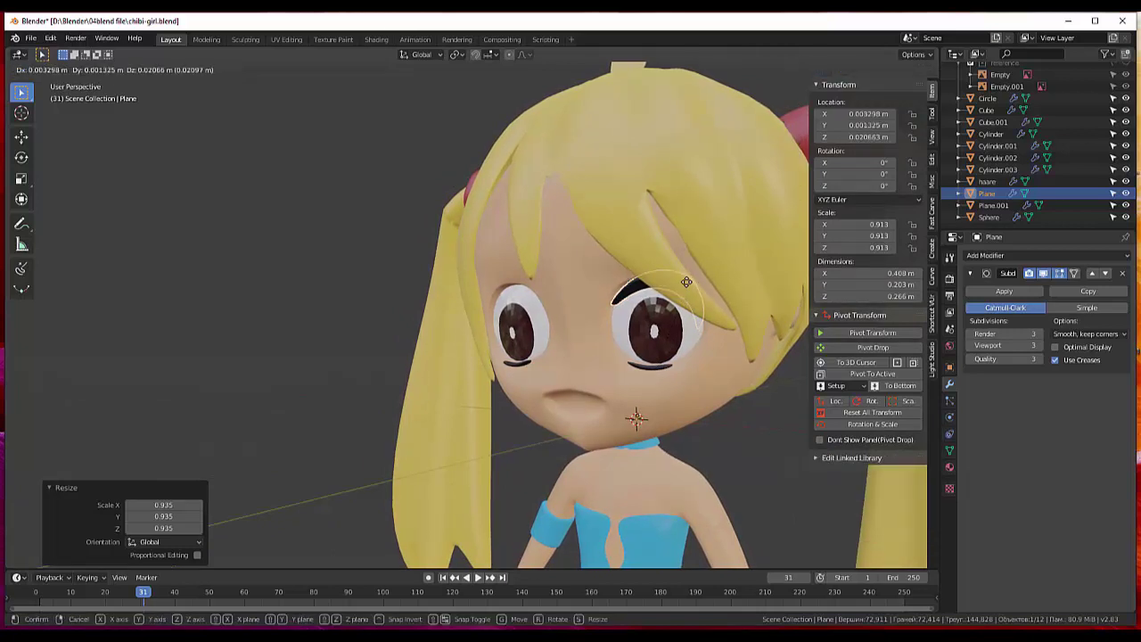
{"action": "left_click", "coordinate": [685, 278]}
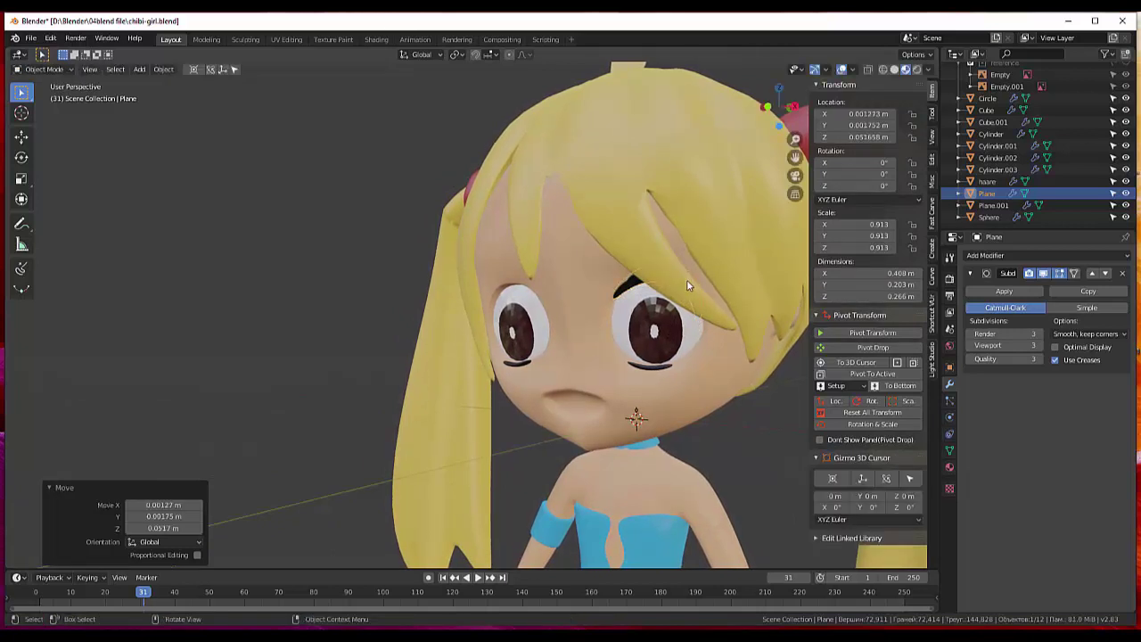
Widen the eyebrow along X, push it back along Y, and enlarge it slightly.
{"action": "key", "text": "s"}
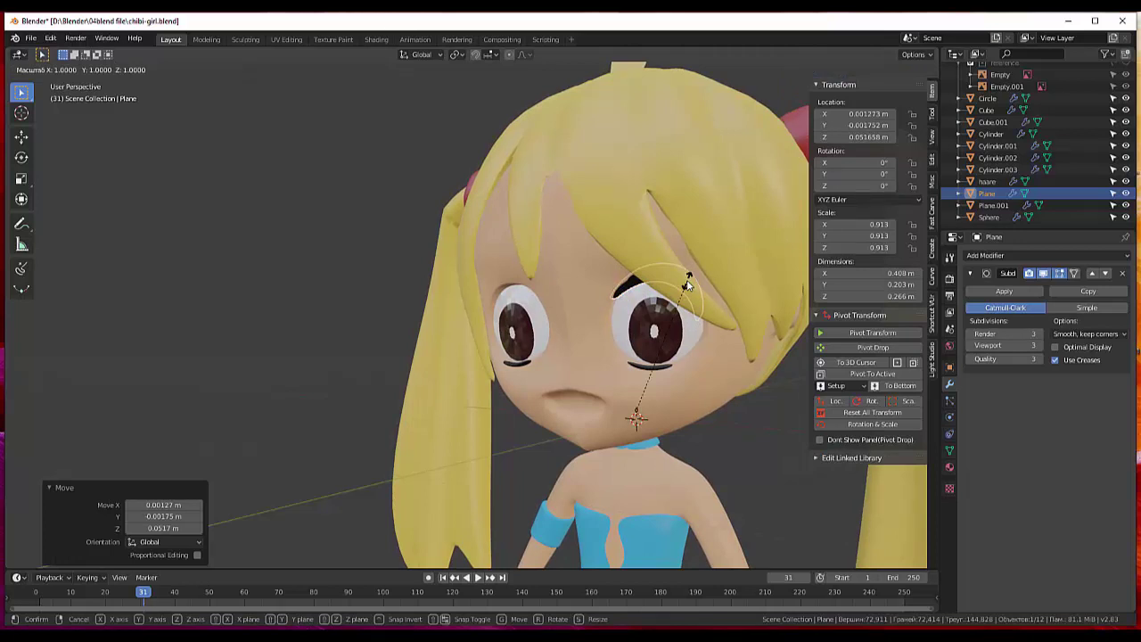
{"action": "key", "text": "x"}
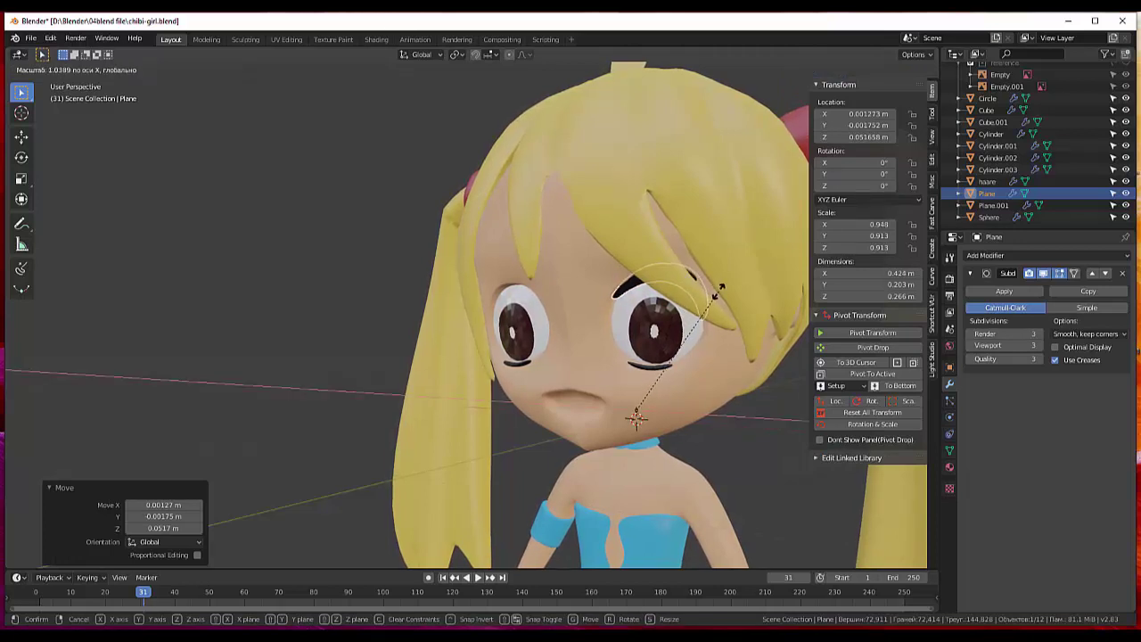
{"action": "left_click", "coordinate": [720, 288]}
{"action": "middle_click_drag", "start_coordinate": [721, 322], "coordinate": [641, 345]}
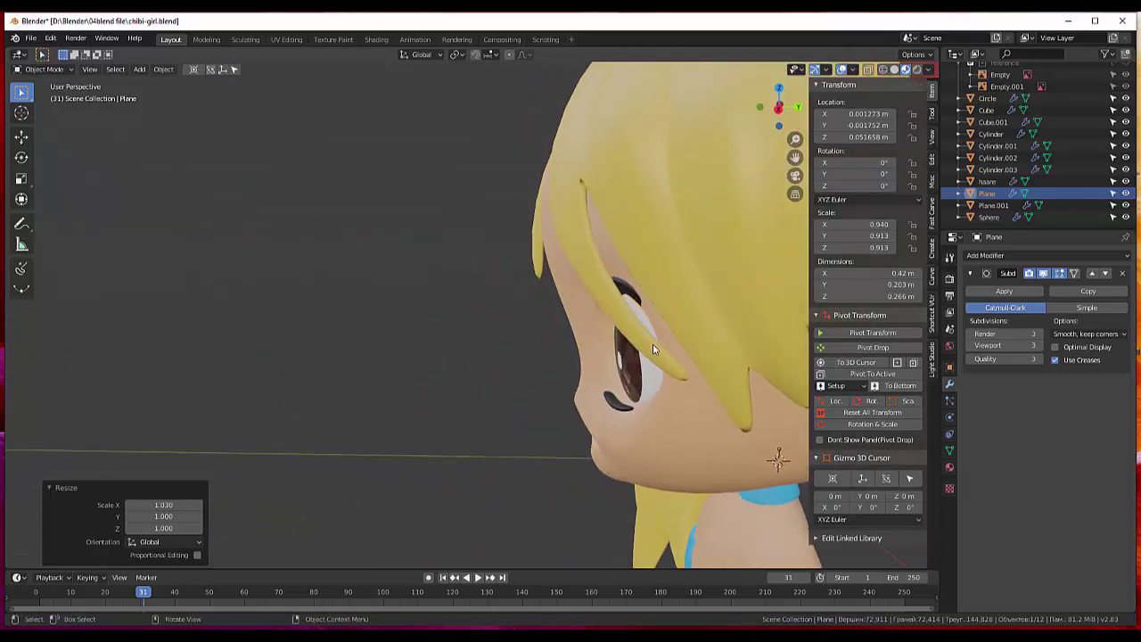
{"action": "key", "text": "g"}
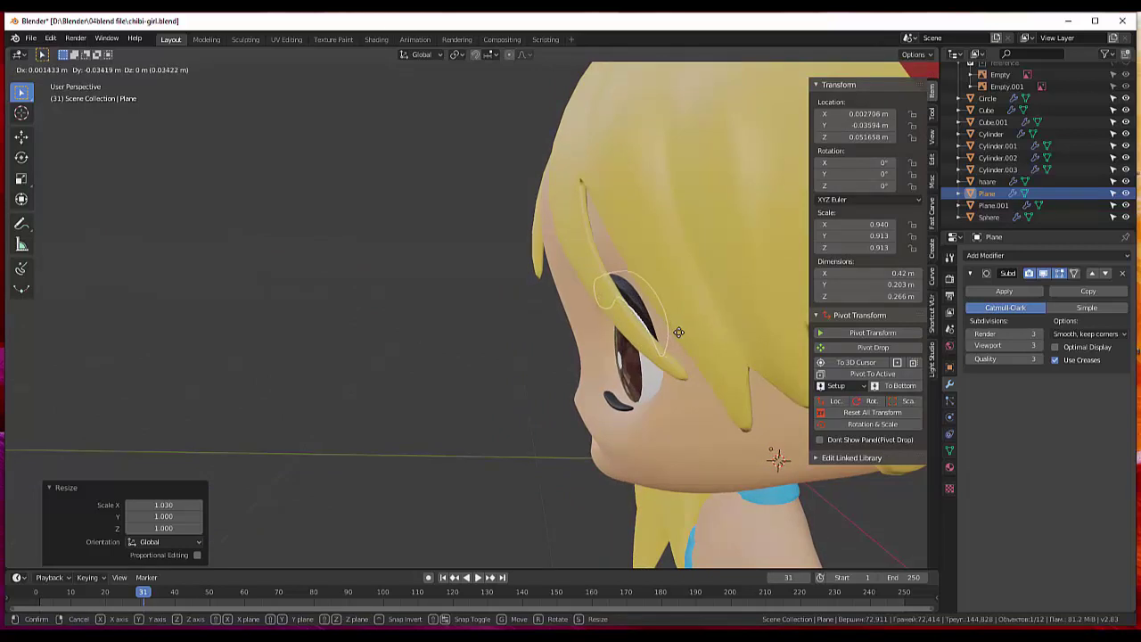
{"action": "key", "text": "y"}
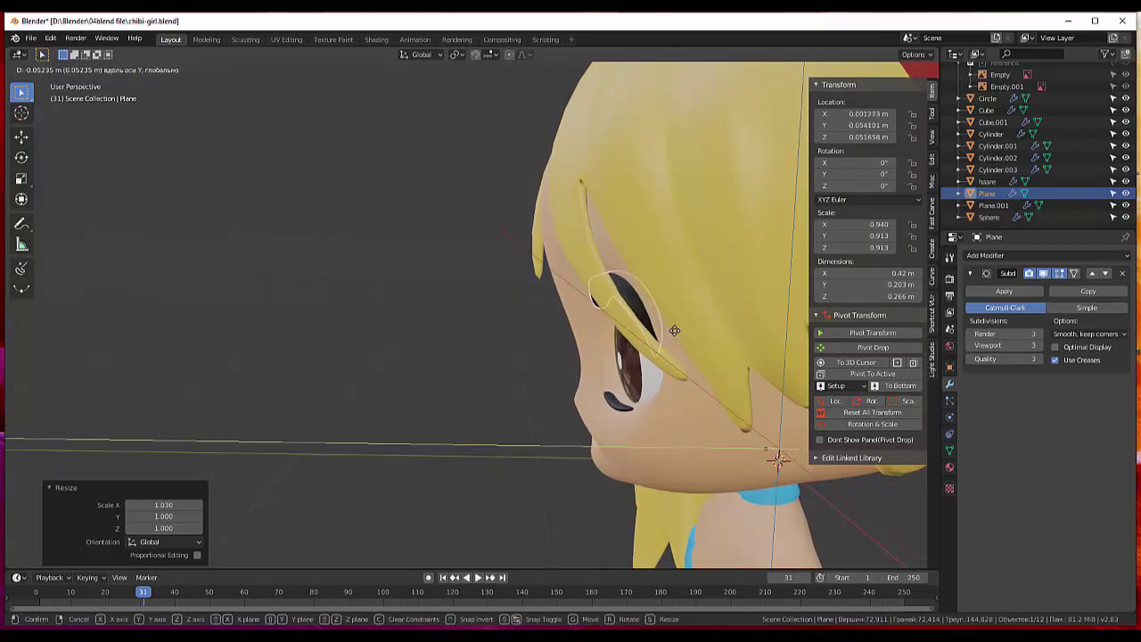
{"action": "left_click", "coordinate": [674, 331]}
{"action": "middle_click_drag", "start_coordinate": [689, 324], "coordinate": [785, 299]}
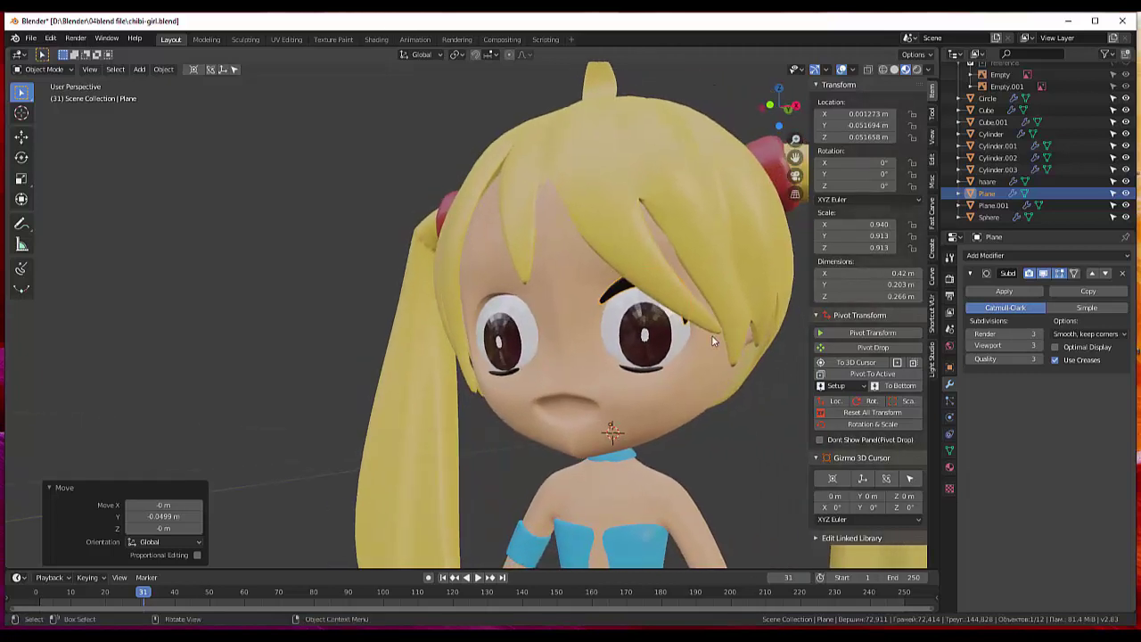
{"action": "key", "text": "s"}
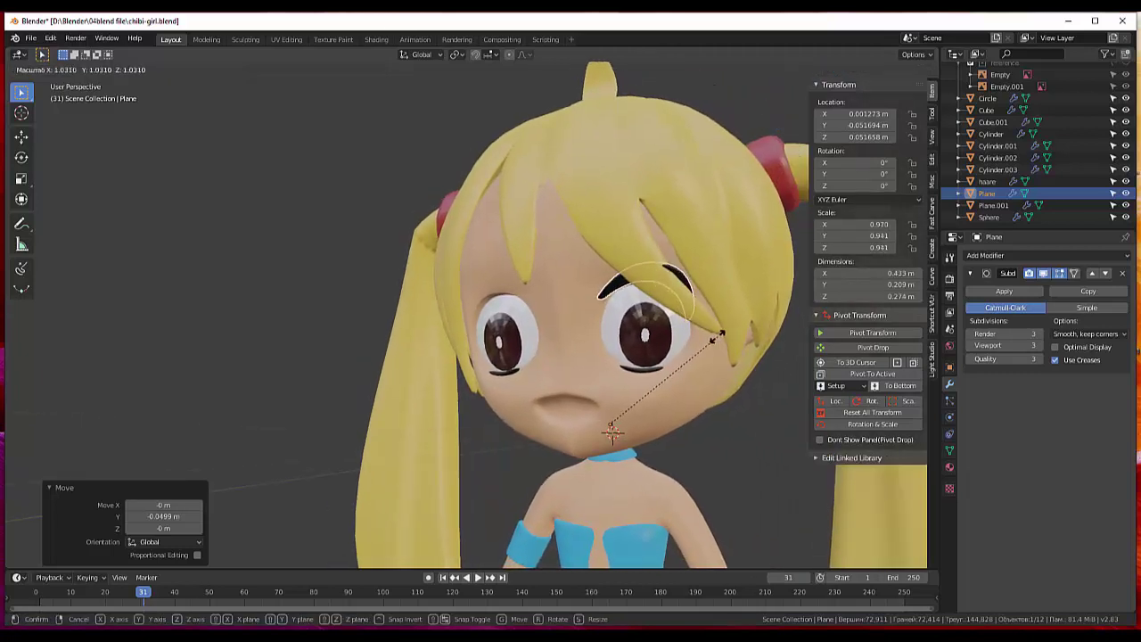
{"action": "left_click", "coordinate": [693, 331]}
Set the eyelash's origin to its geometry and narrow it to 0.878 on X.
{"action": "left_click", "coordinate": [166, 69]}
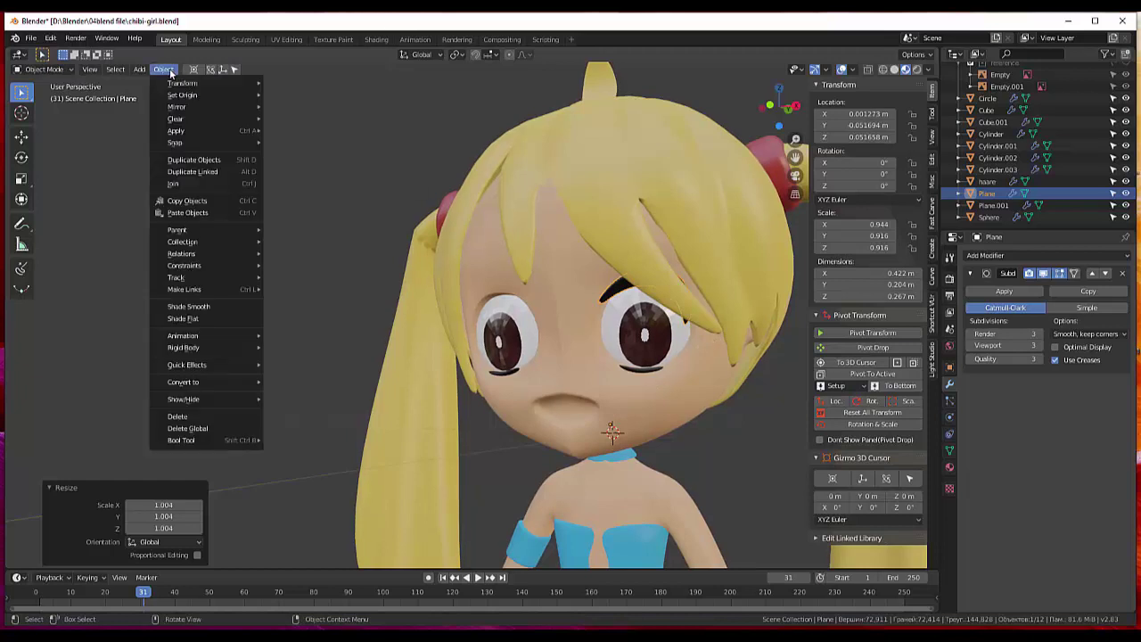
{"action": "mouse_move", "coordinate": [183, 94]}
{"action": "left_click", "coordinate": [314, 110]}
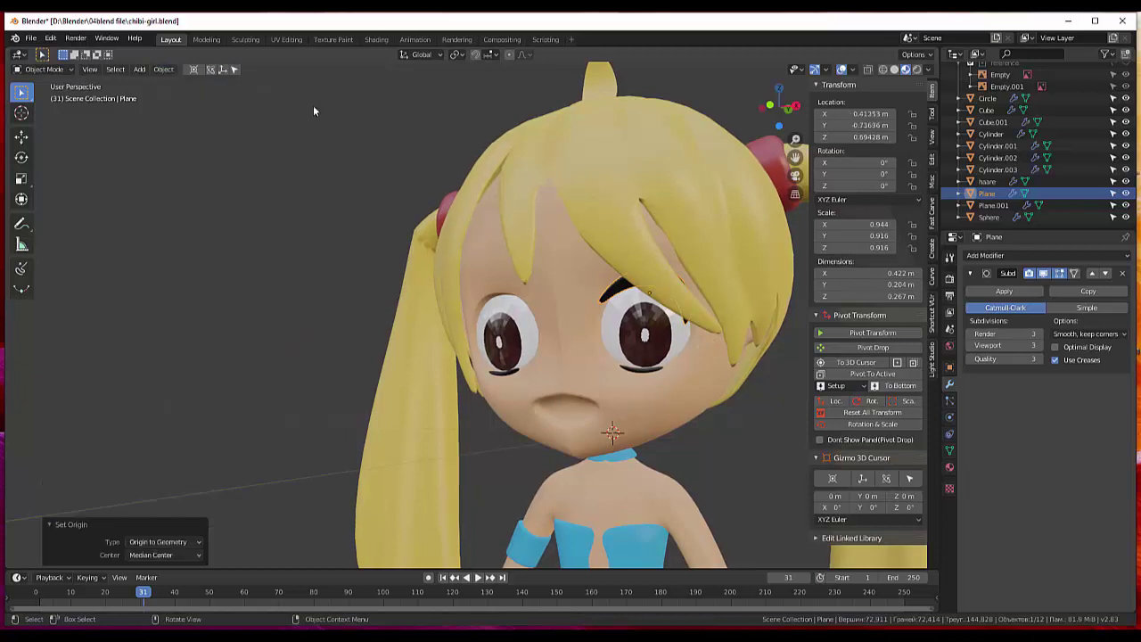
{"action": "key", "text": "s"}
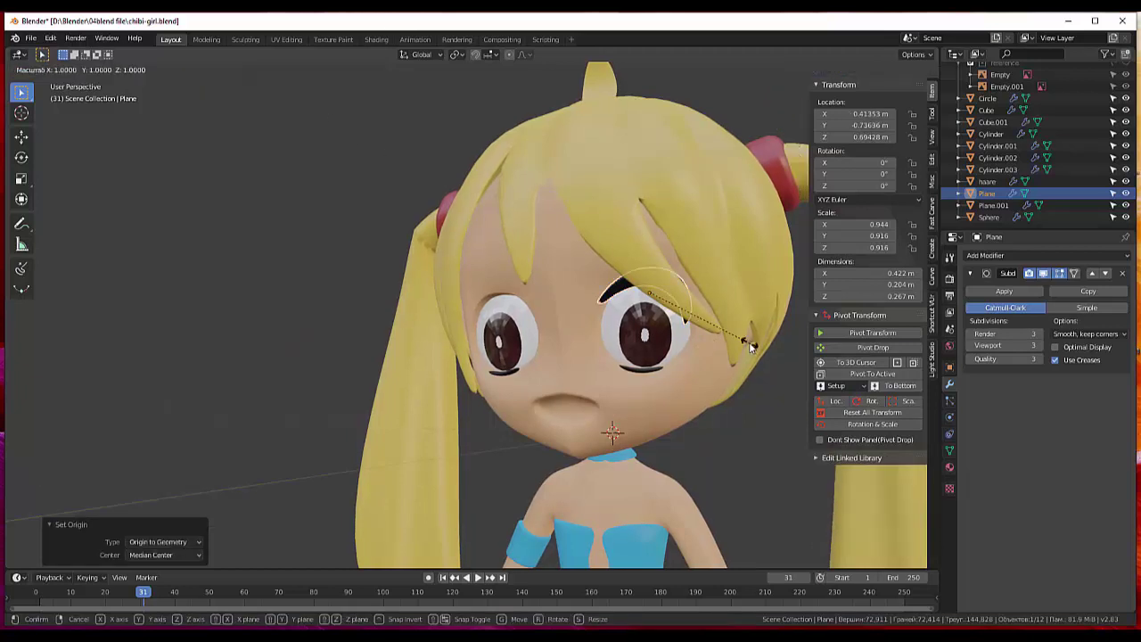
{"action": "key", "text": "x"}
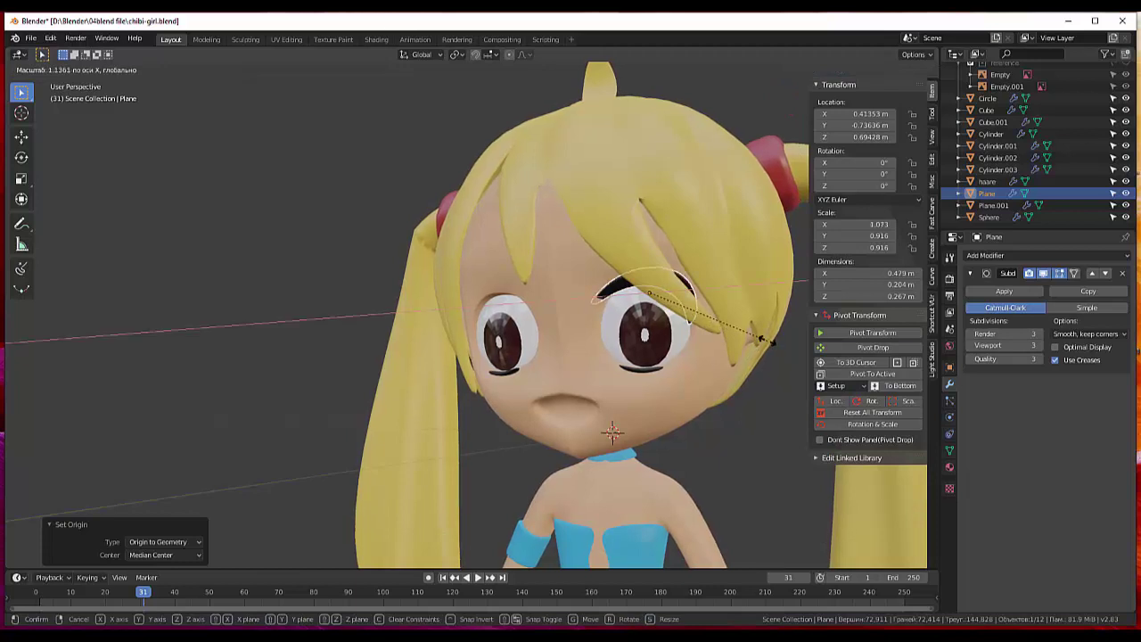
{"action": "left_click", "coordinate": [745, 331]}
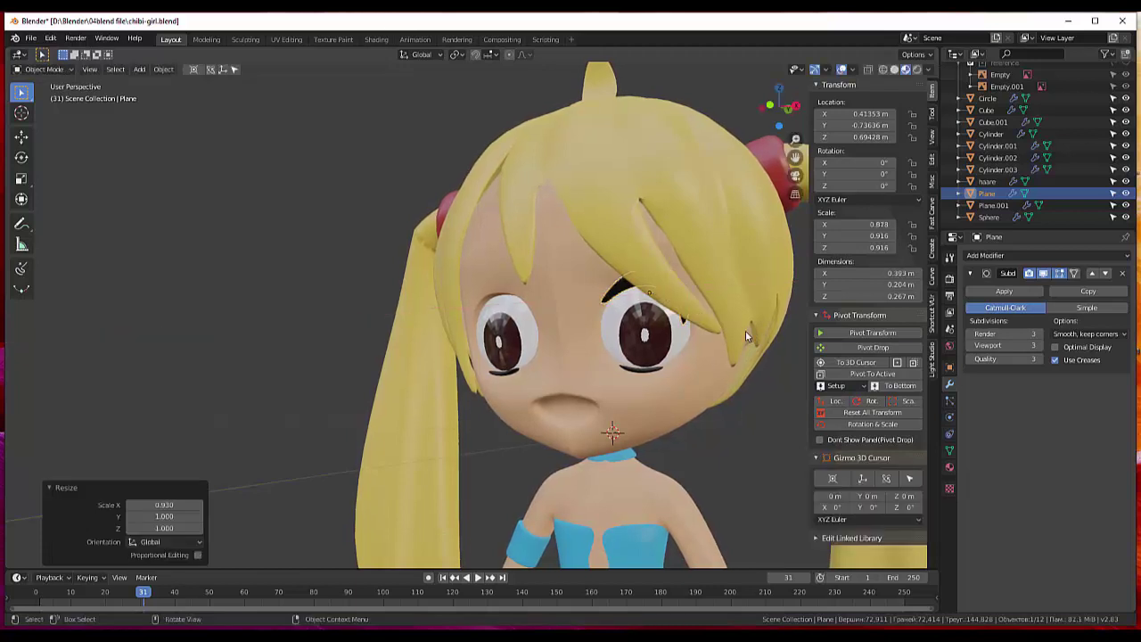
{"action": "mouse_move", "coordinate": [745, 331]}
{"action": "middle_mouse_down"}
{"action": "mouse_move", "coordinate": [661, 333]}
{"action": "mouse_move", "coordinate": [743, 321]}
{"action": "middle_mouse_up"}
Hide the haare hair and put the eyelash Plane into Edit Mode.
{"action": "left_click", "coordinate": [730, 321]}
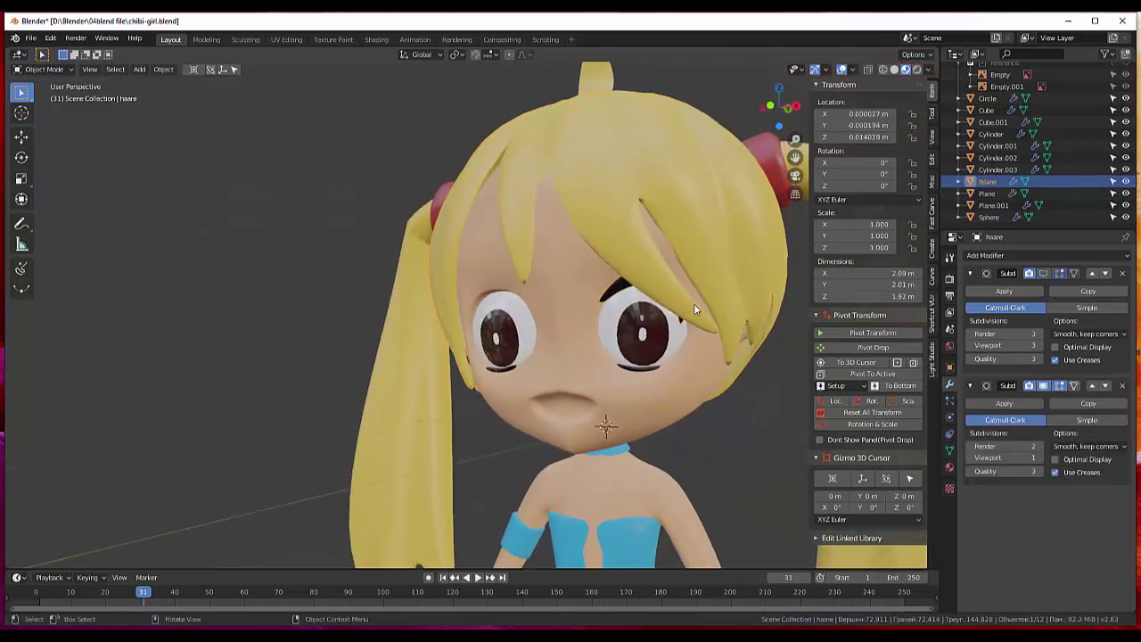
{"action": "left_click", "coordinate": [1125, 181]}
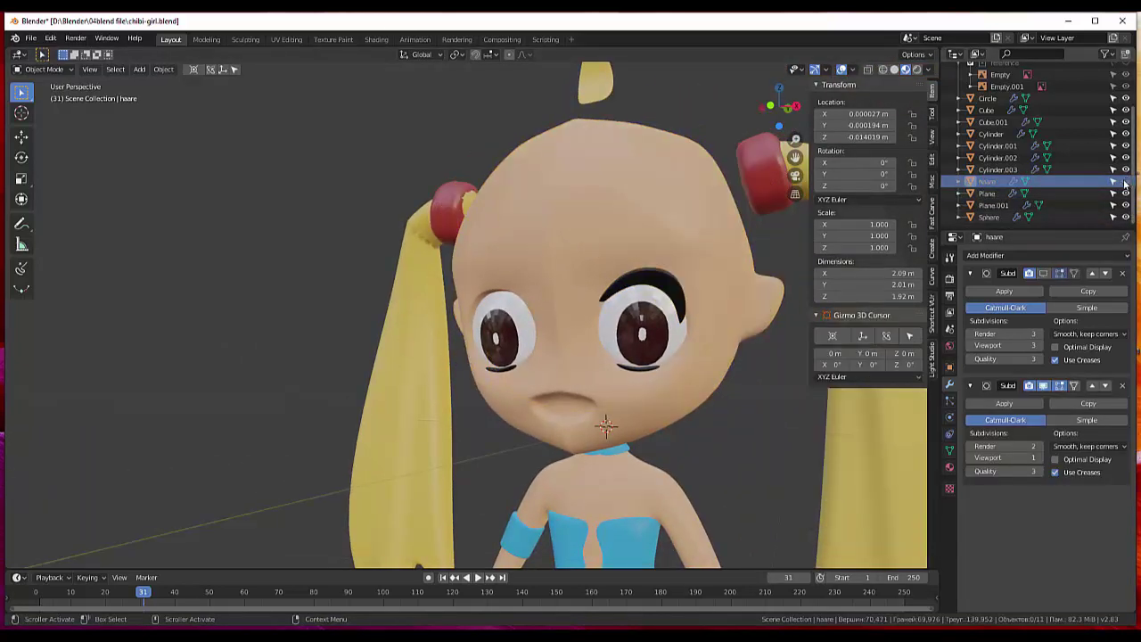
{"action": "left_click", "coordinate": [702, 337]}
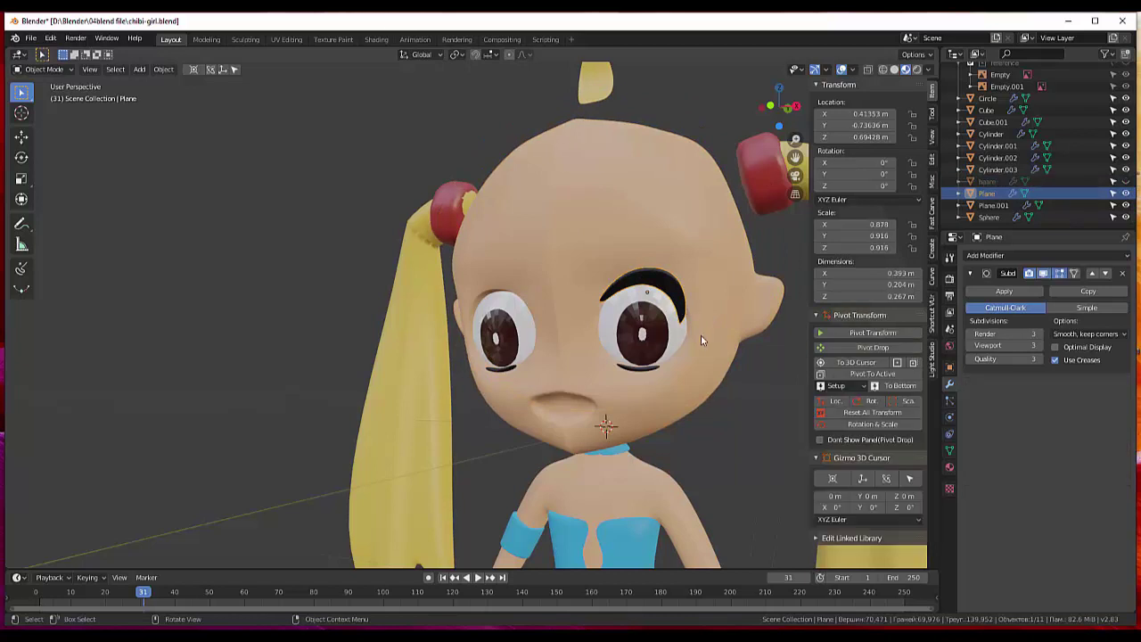
{"action": "left_click", "coordinate": [42, 70]}
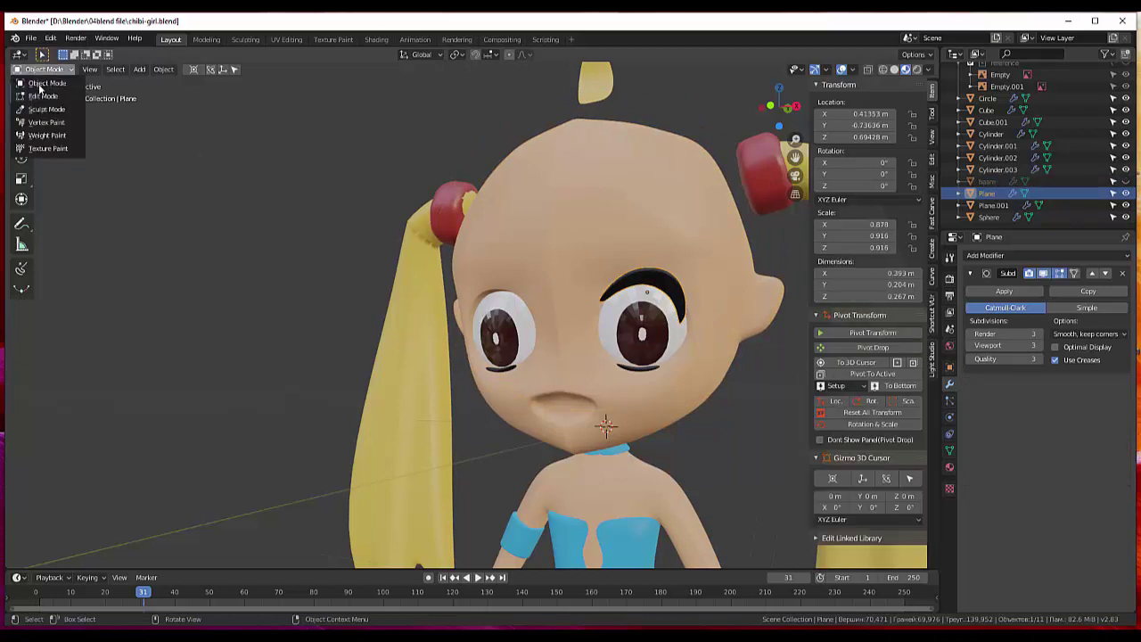
{"action": "left_click", "coordinate": [42, 97]}
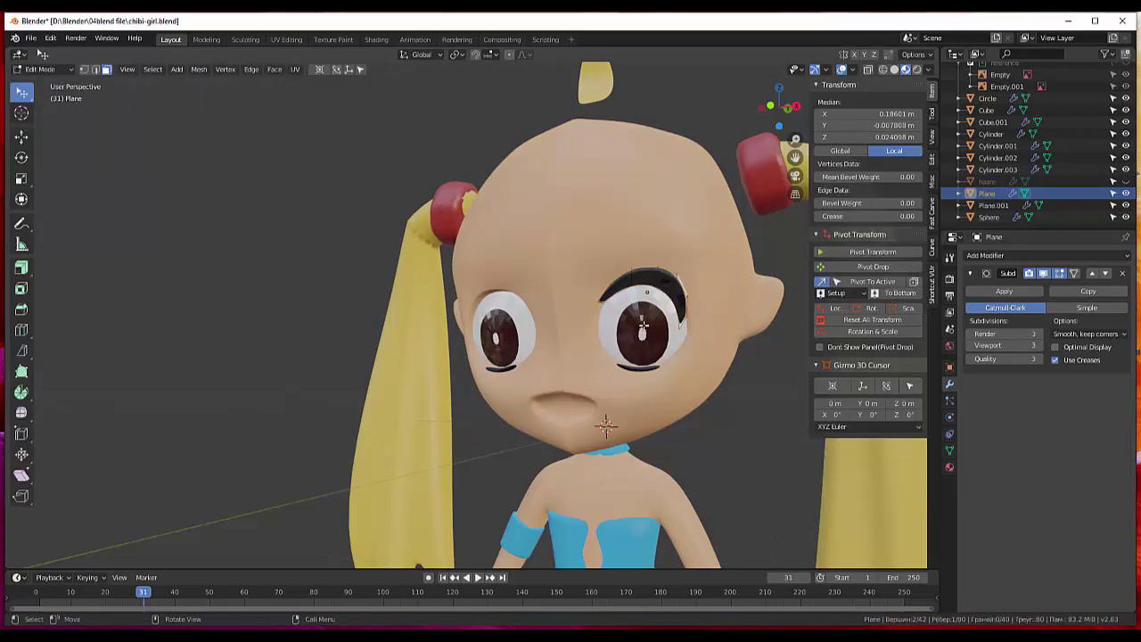
Move the eyelash's outer vertices closer to the eye, then clear the selection.
{"action": "left_click", "coordinate": [679, 330], "text": "shift"}
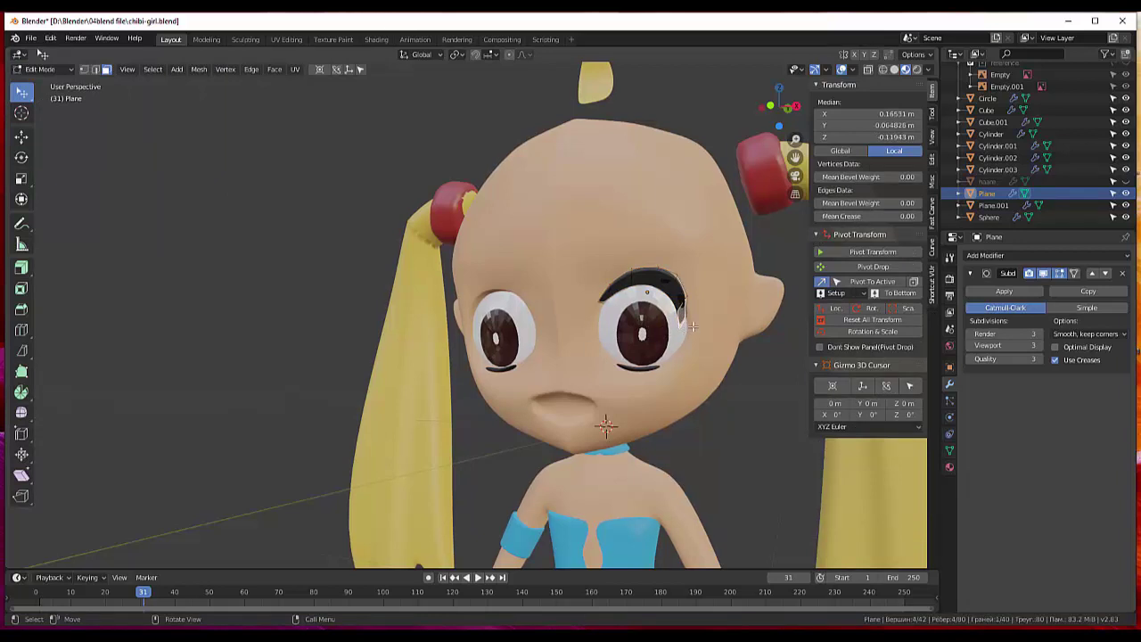
{"action": "key", "text": "g"}
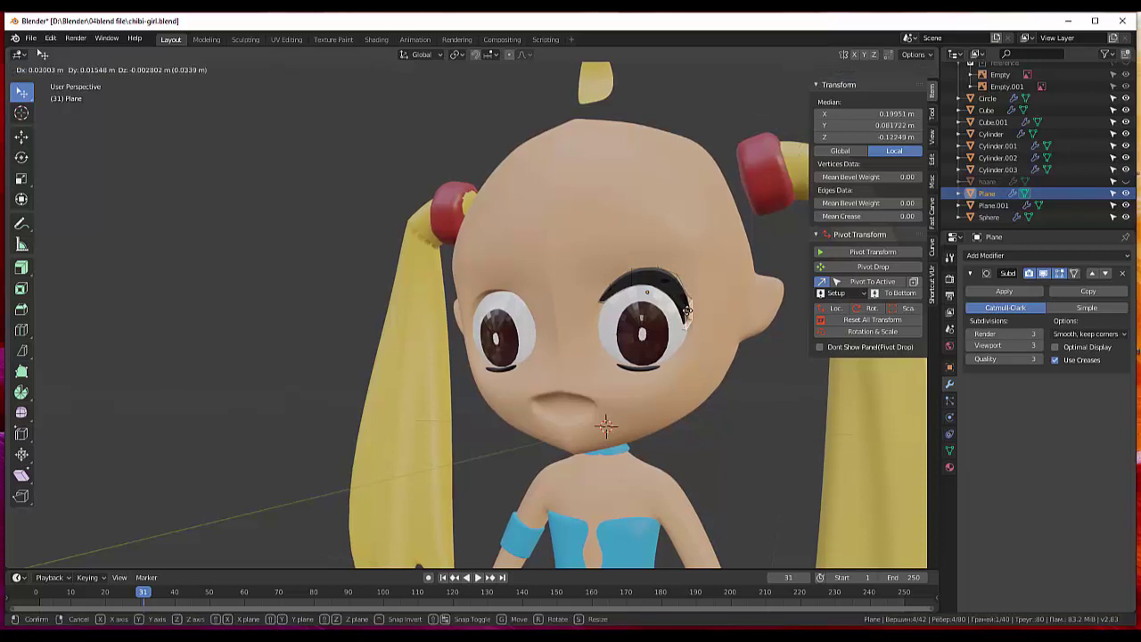
{"action": "left_click", "coordinate": [688, 306]}
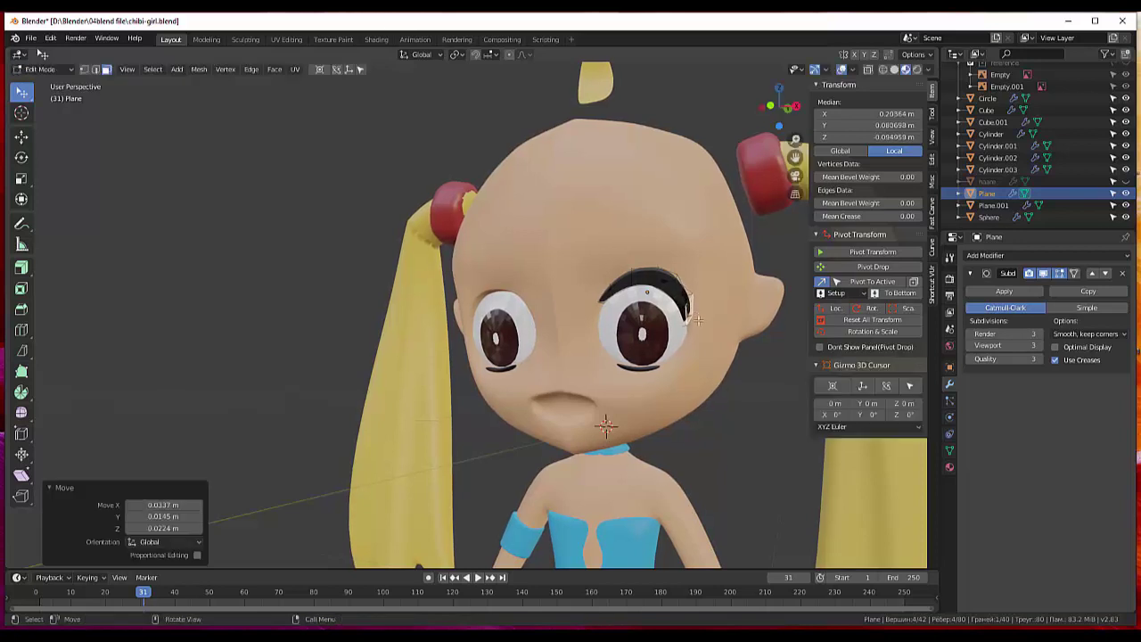
{"action": "key", "text": "alt+a"}
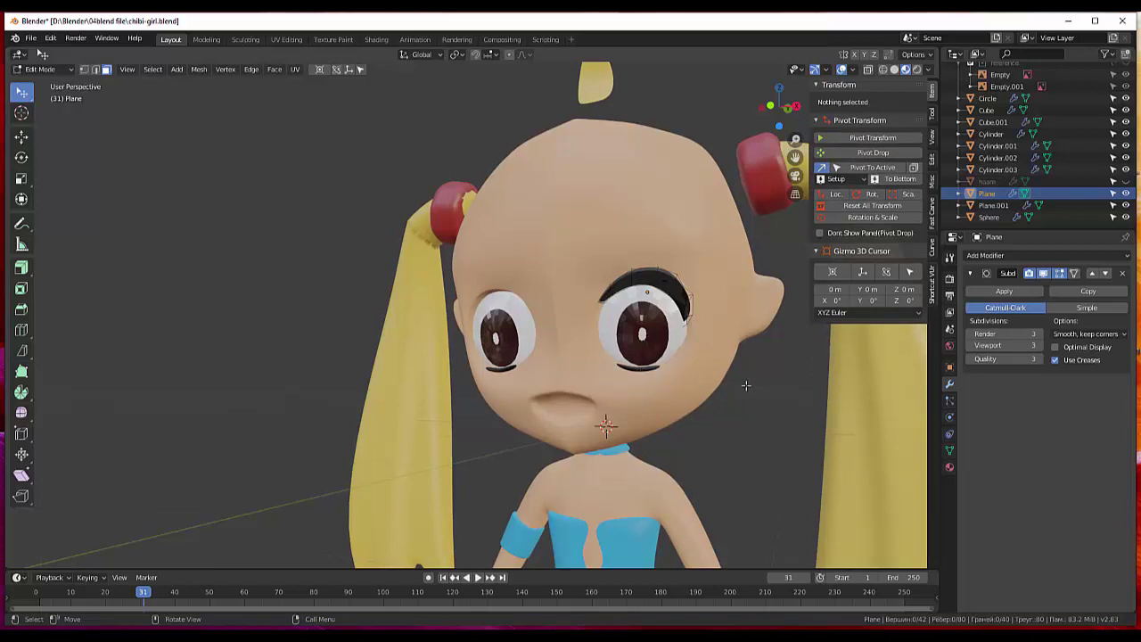
{"action": "mouse_move", "coordinate": [745, 385]}
{"action": "middle_mouse_down"}
{"action": "mouse_move", "coordinate": [774, 397]}
{"action": "mouse_move", "coordinate": [762, 394]}
{"action": "middle_mouse_up"}
{"action": "scroll", "coordinate": [713, 374], "scroll_direction": "down", "scroll_amount": 2}
{"action": "scroll", "coordinate": [700, 366], "scroll_direction": "down", "scroll_amount": 1}
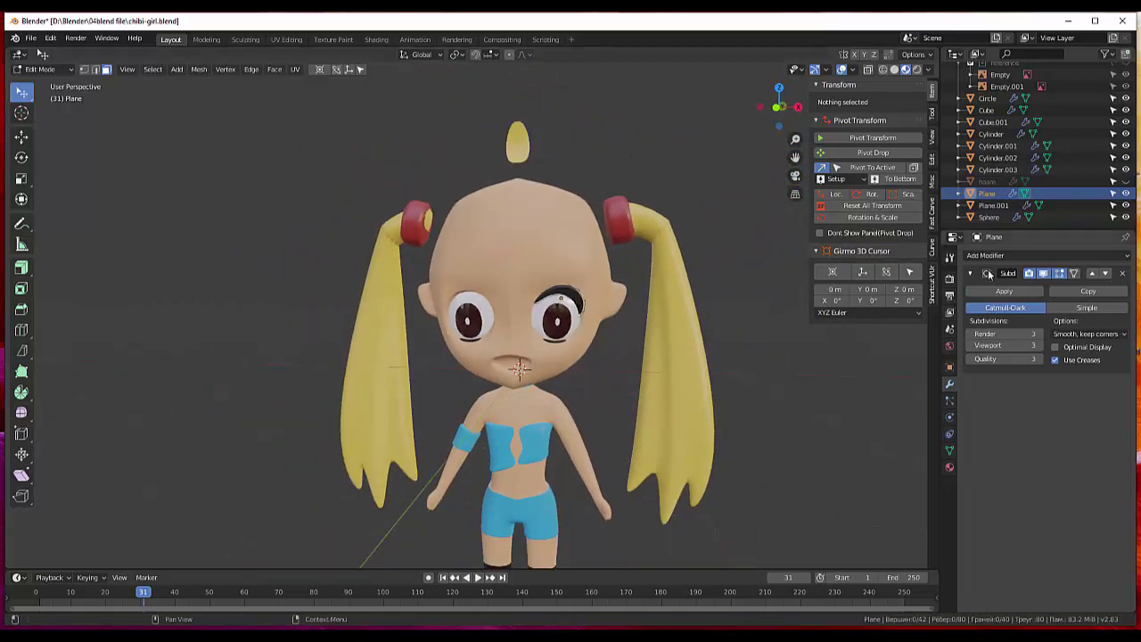
{"action": "left_click", "coordinate": [55, 69]}
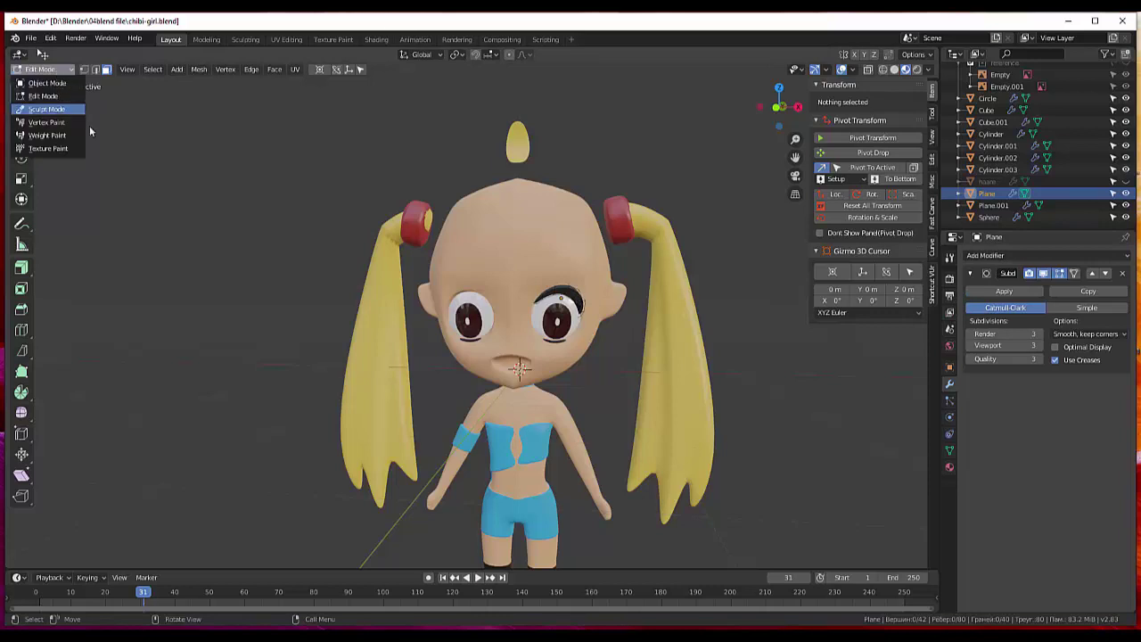
{"action": "left_click", "coordinate": [571, 294]}
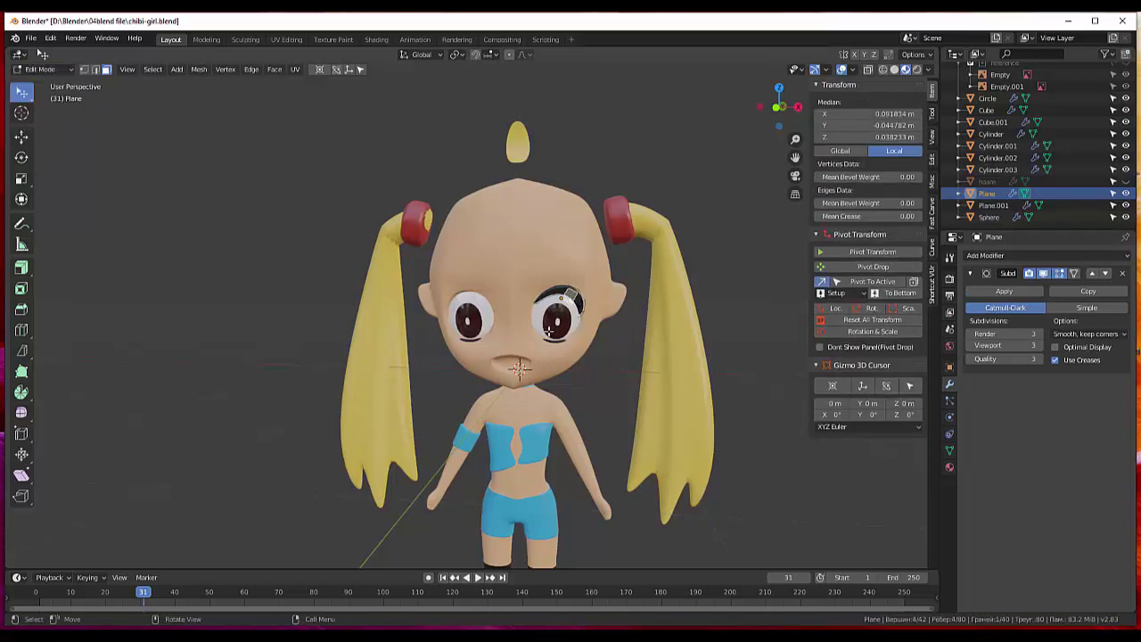
{"action": "left_click", "coordinate": [472, 337]}
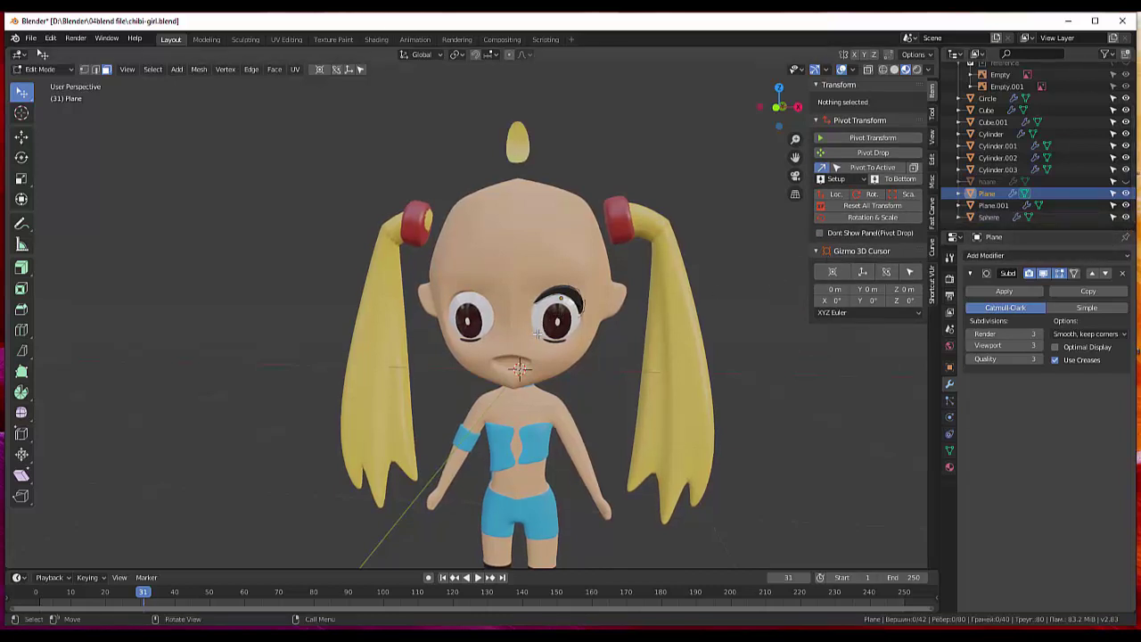
{"action": "left_click", "coordinate": [39, 69]}
Return to Object Mode and shift Plane.001 horizontally, keeping its height unchanged.
{"action": "left_click", "coordinate": [44, 83]}
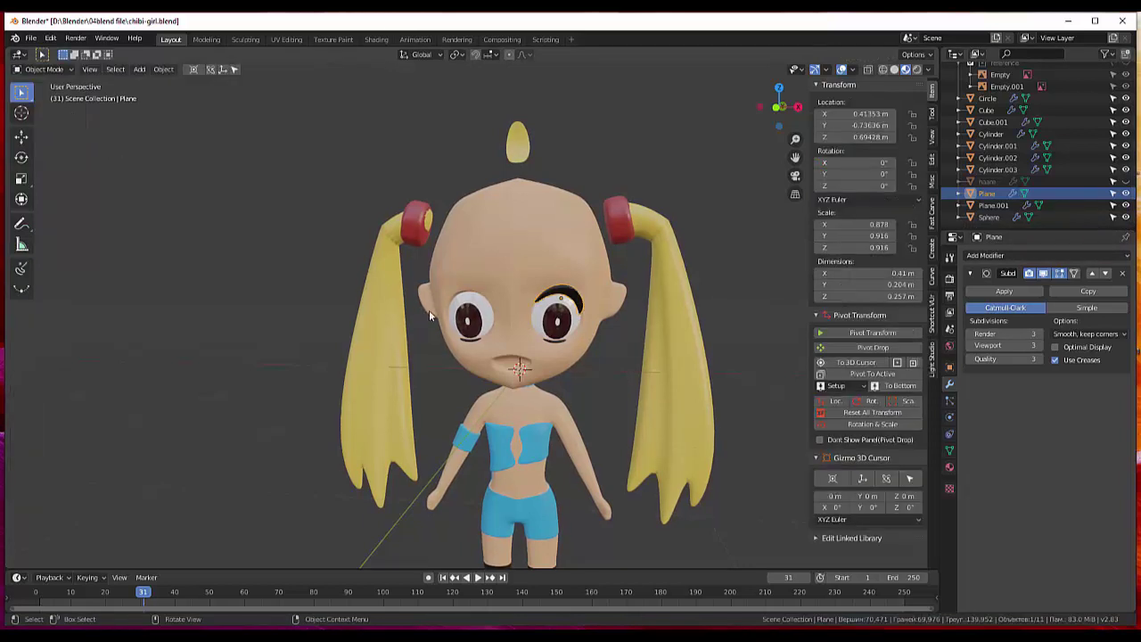
{"action": "left_click", "coordinate": [541, 350]}
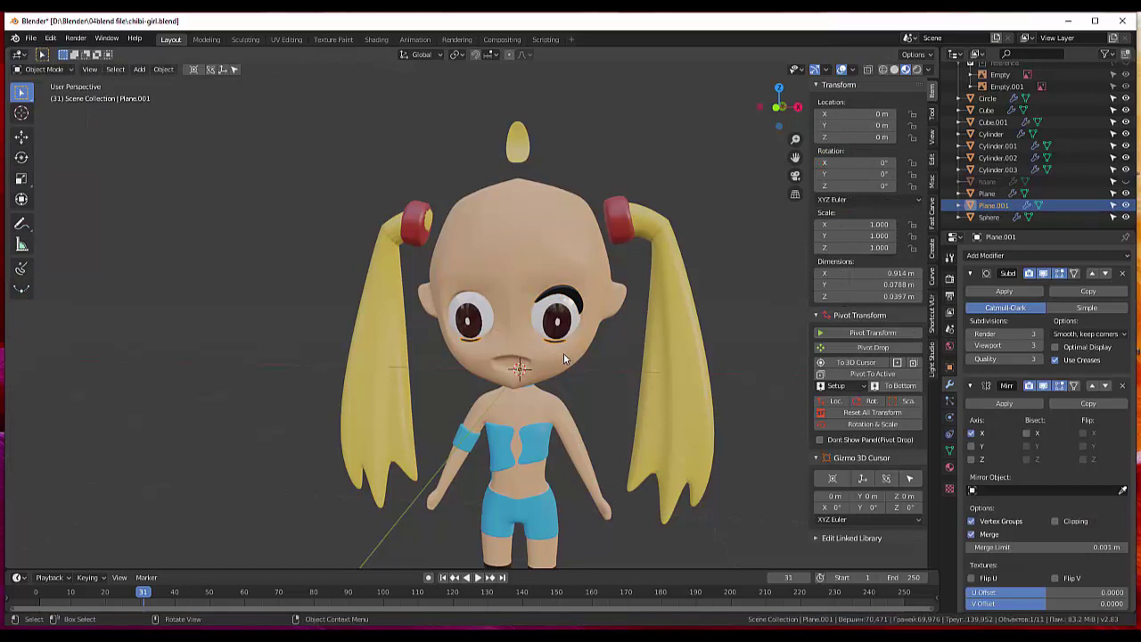
{"action": "key", "text": "g"}
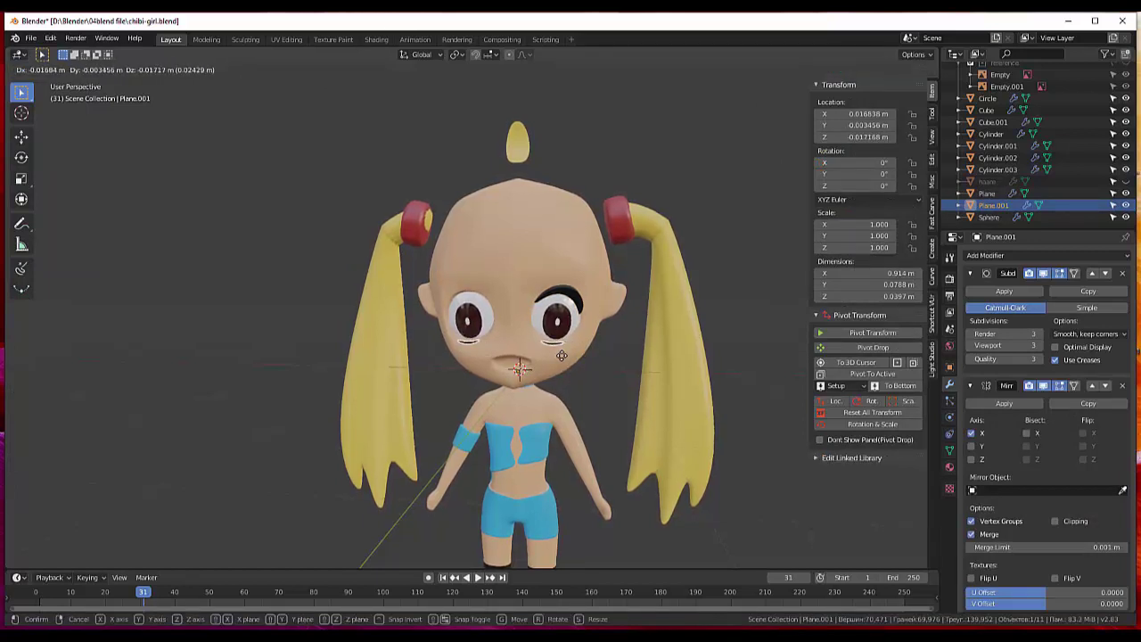
{"action": "key", "text": "shift+z"}
{"action": "left_click", "coordinate": [564, 354]}
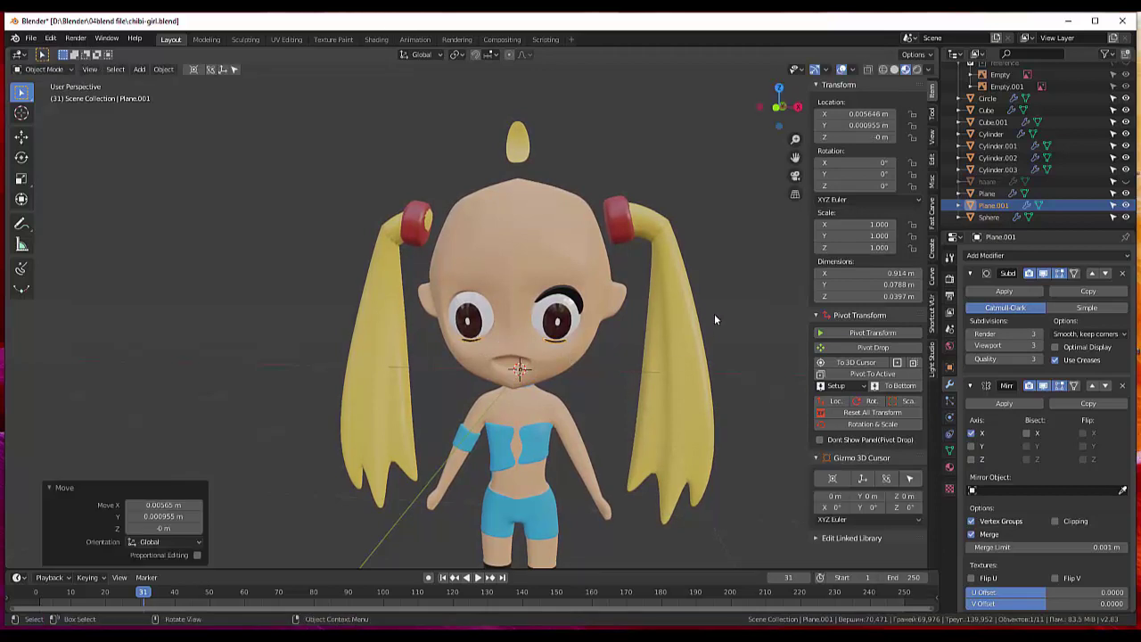
{"action": "left_click", "coordinate": [714, 313]}
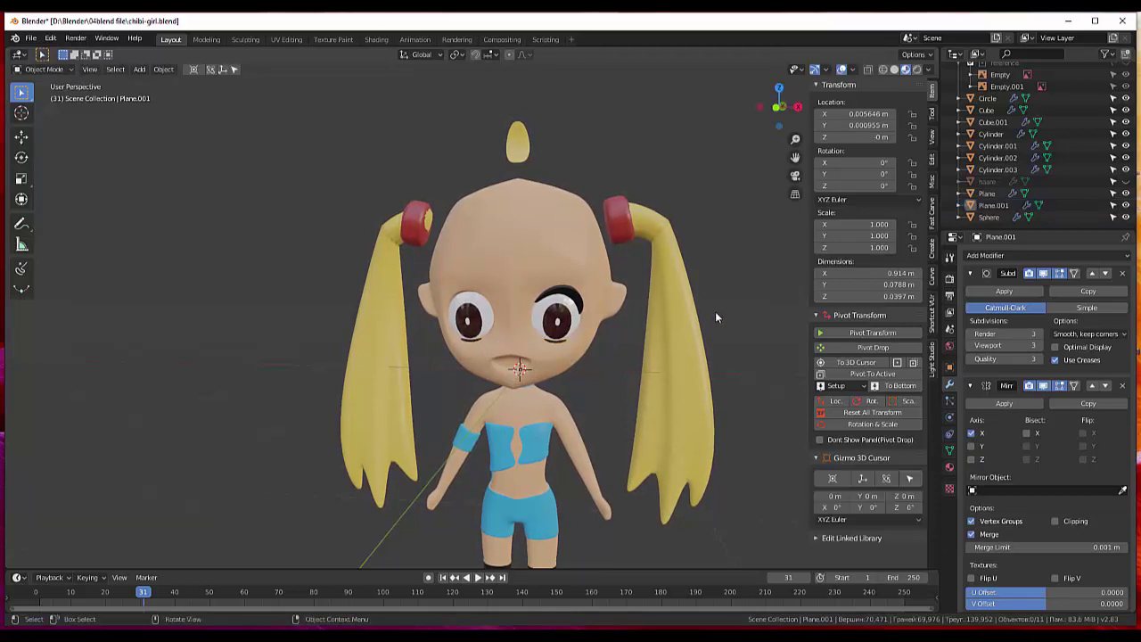
Reset the Plane eyelash's transforms and move its origin to the 3D cursor.
{"action": "left_click", "coordinate": [572, 301]}
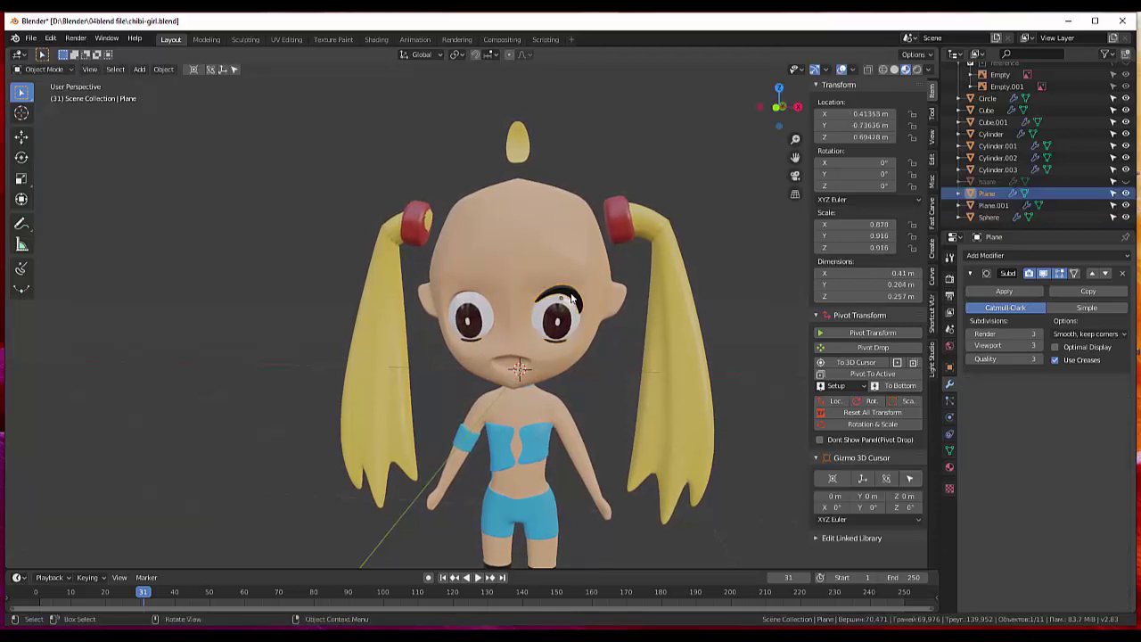
{"action": "left_click", "coordinate": [985, 255]}
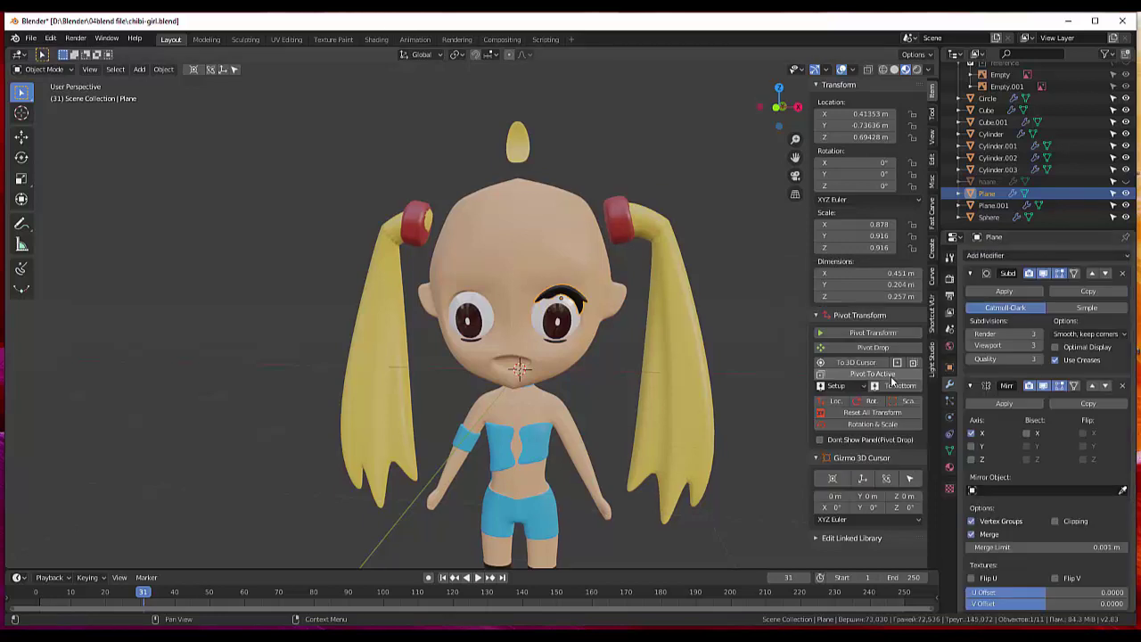
{"action": "left_click", "coordinate": [891, 374]}
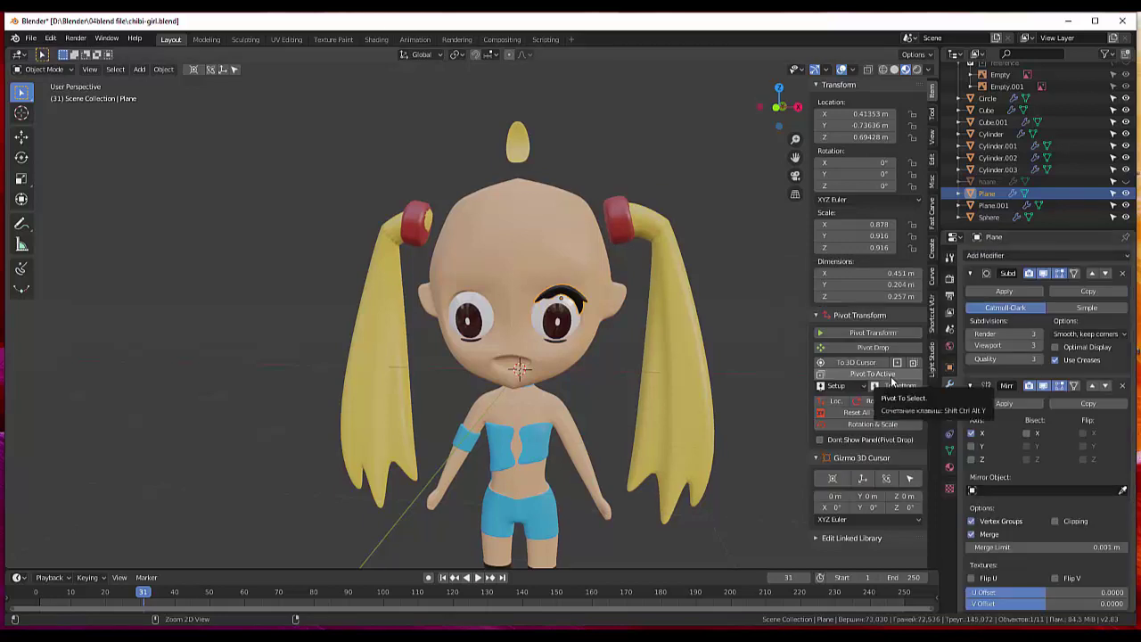
{"action": "key", "text": "ctrl+z"}
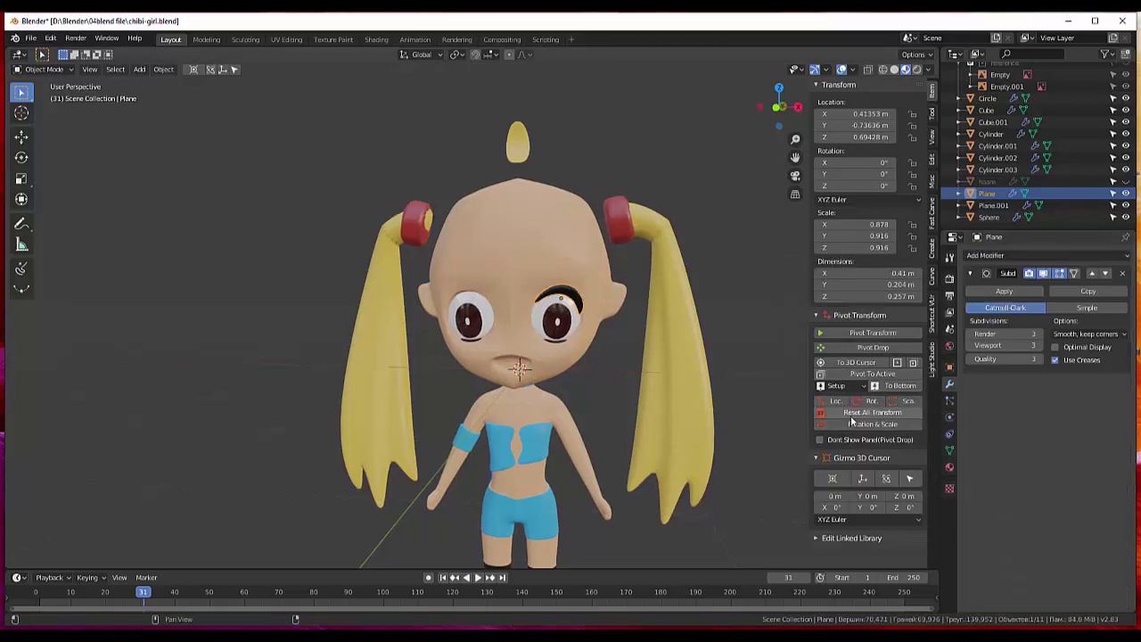
{"action": "left_click", "coordinate": [847, 413]}
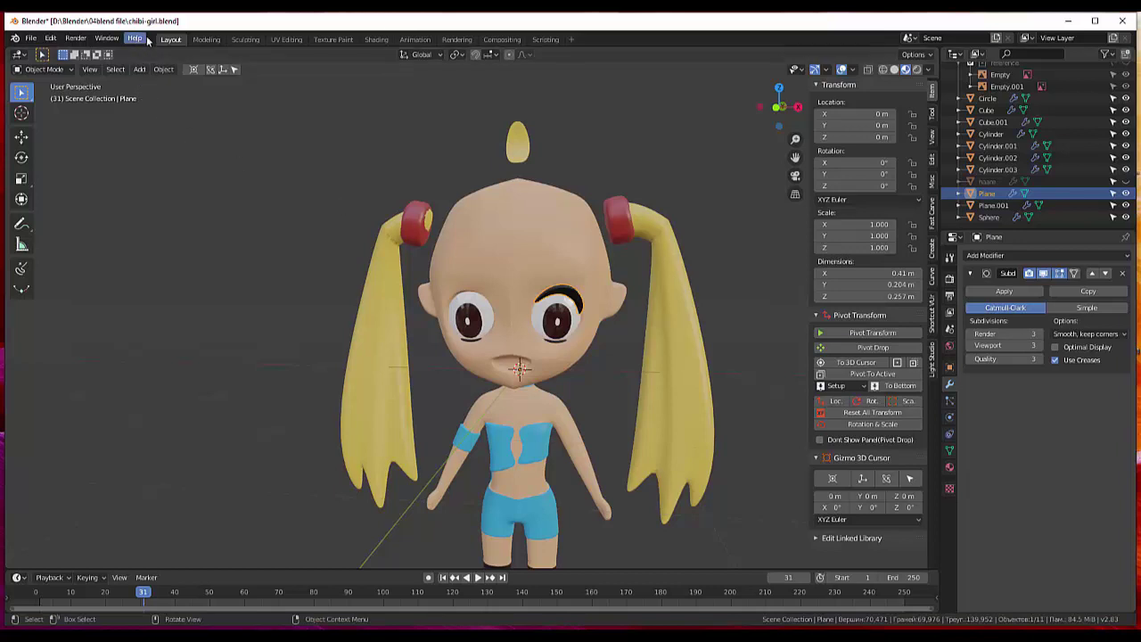
{"action": "left_click", "coordinate": [163, 68]}
{"action": "mouse_move", "coordinate": [182, 95]}
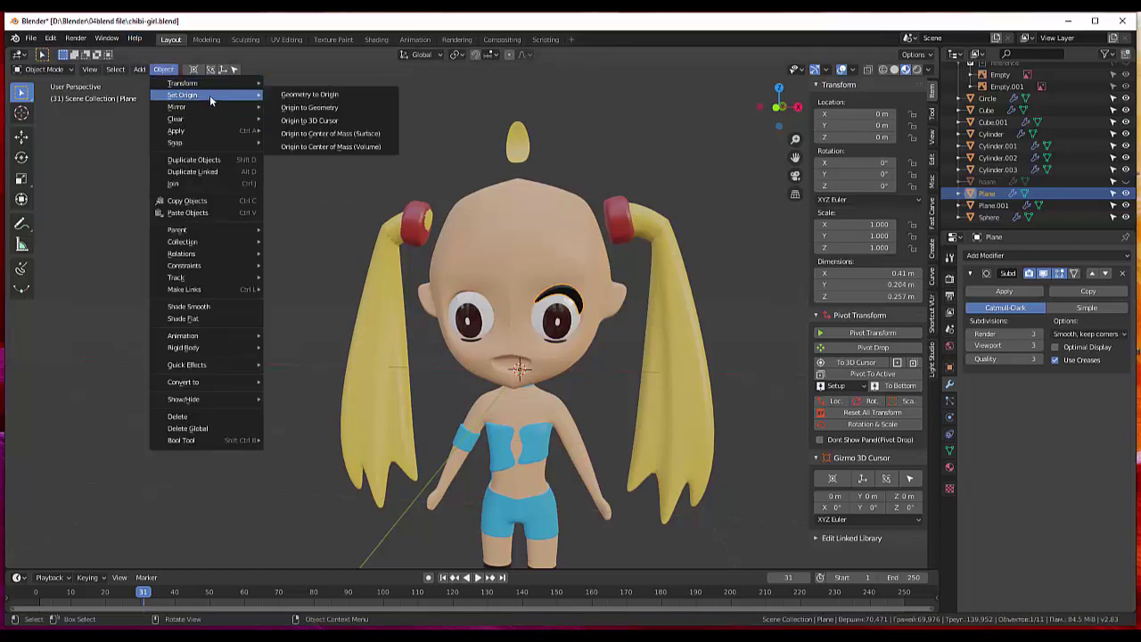
{"action": "left_click", "coordinate": [304, 121]}
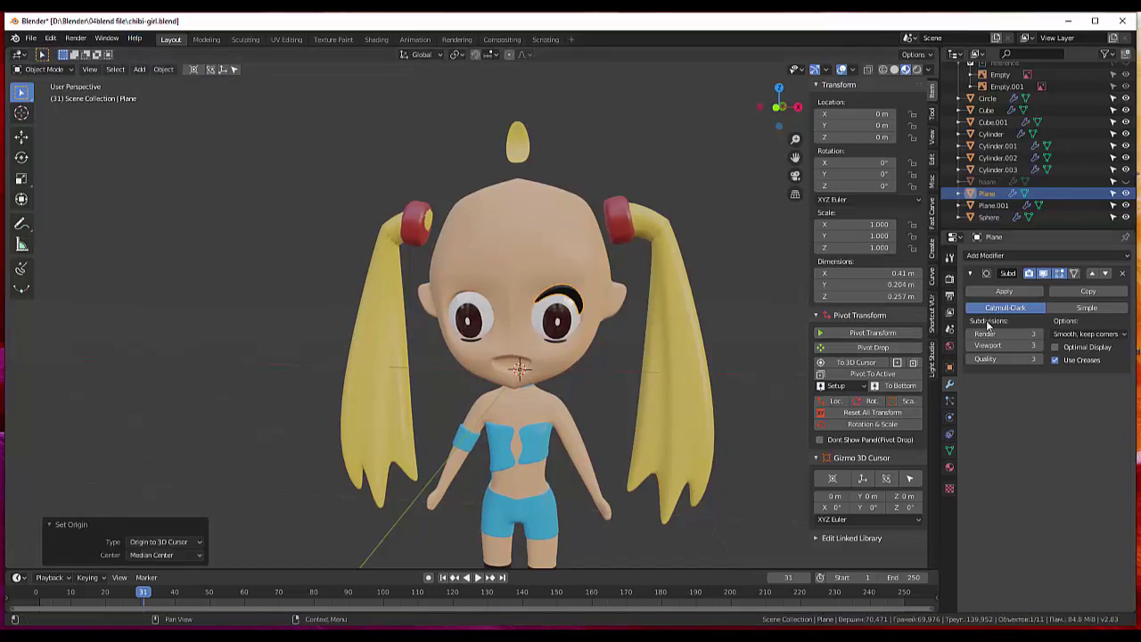
Cancel the modifier menu and undo the last change to Plane.
{"action": "left_click", "coordinate": [988, 257]}
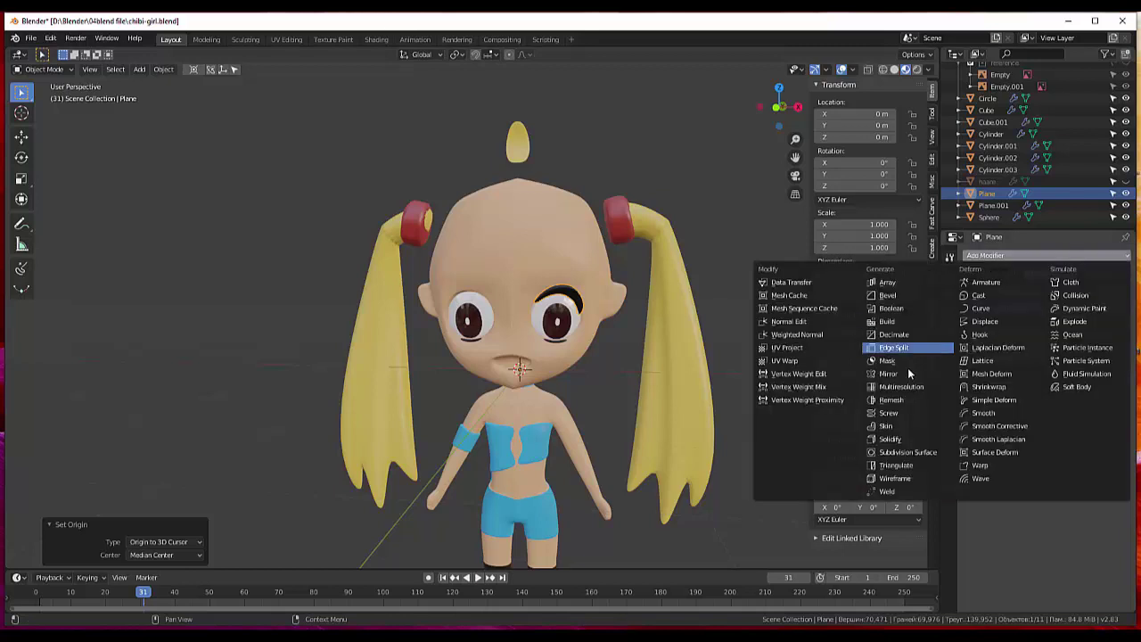
{"action": "key", "text": "Escape"}
{"action": "key", "text": "ctrl+z"}
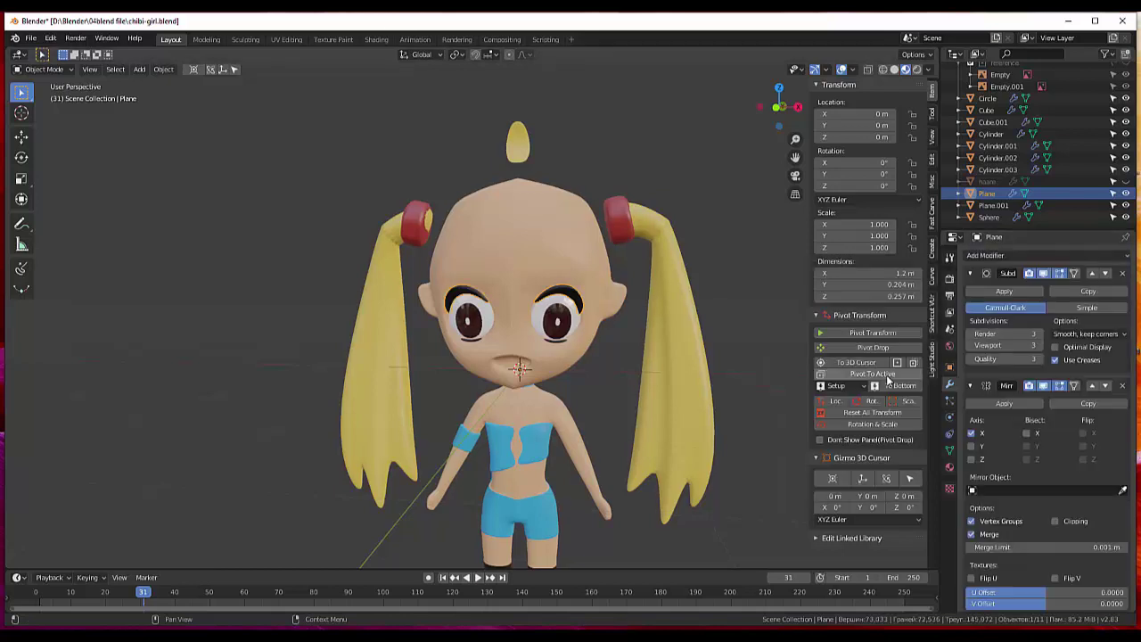
Hide Plane.001 and show the haare hair again, comparing with Plane.001 visible.
{"action": "middle_click_drag", "start_coordinate": [727, 371], "coordinate": [636, 375]}
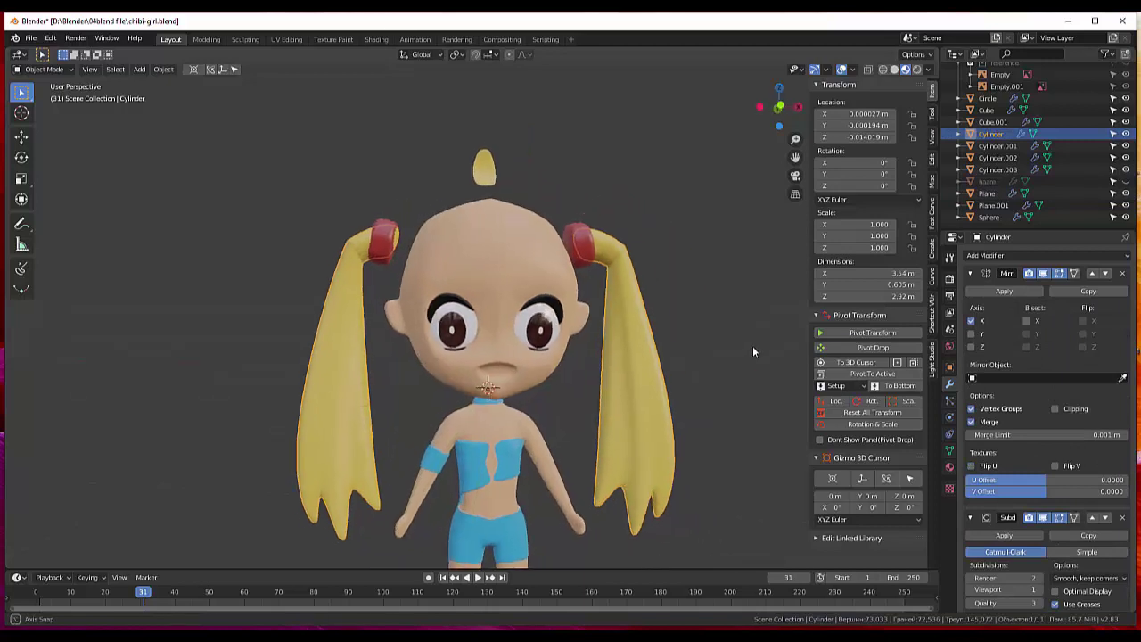
{"action": "key", "text": "ctrl+z"}
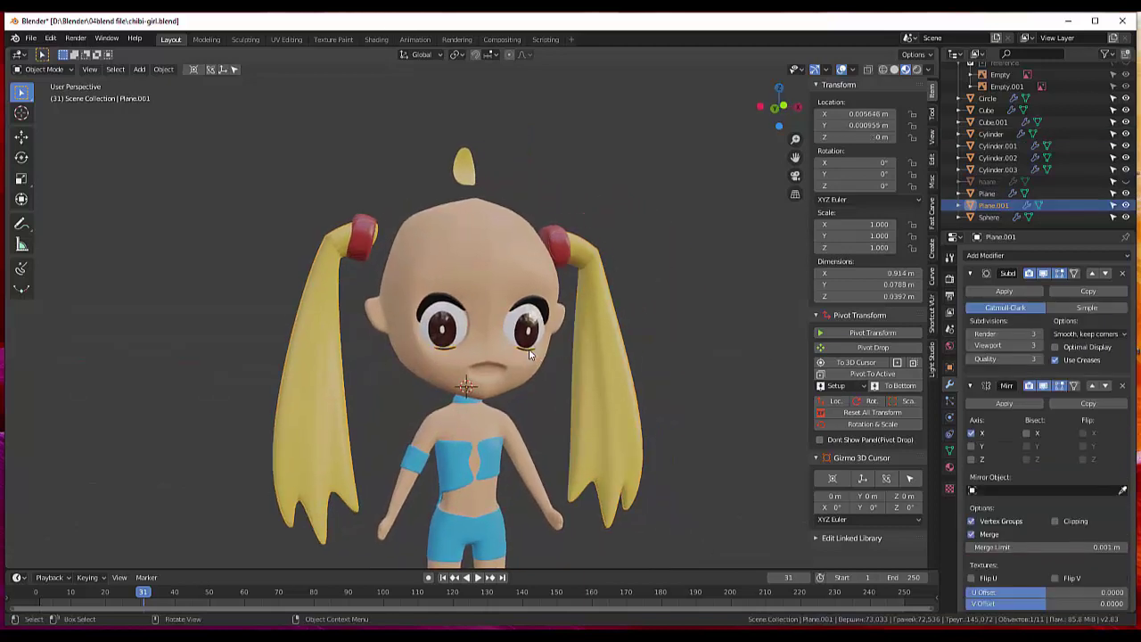
{"action": "left_click", "coordinate": [1126, 205]}
{"action": "left_click", "coordinate": [1128, 206]}
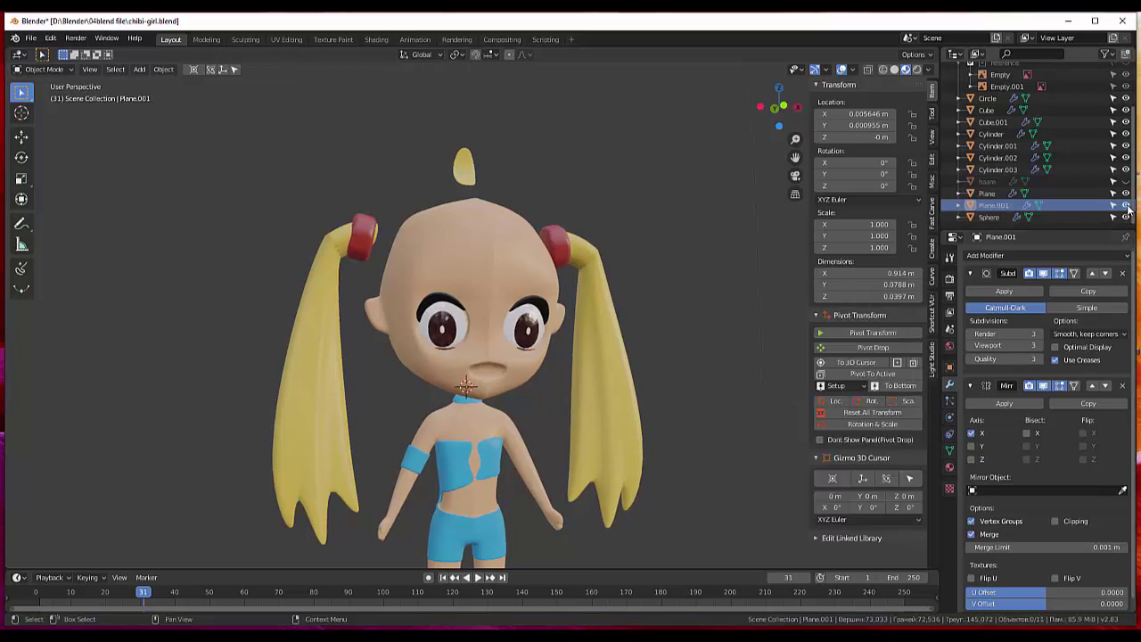
{"action": "left_click", "coordinate": [1128, 206]}
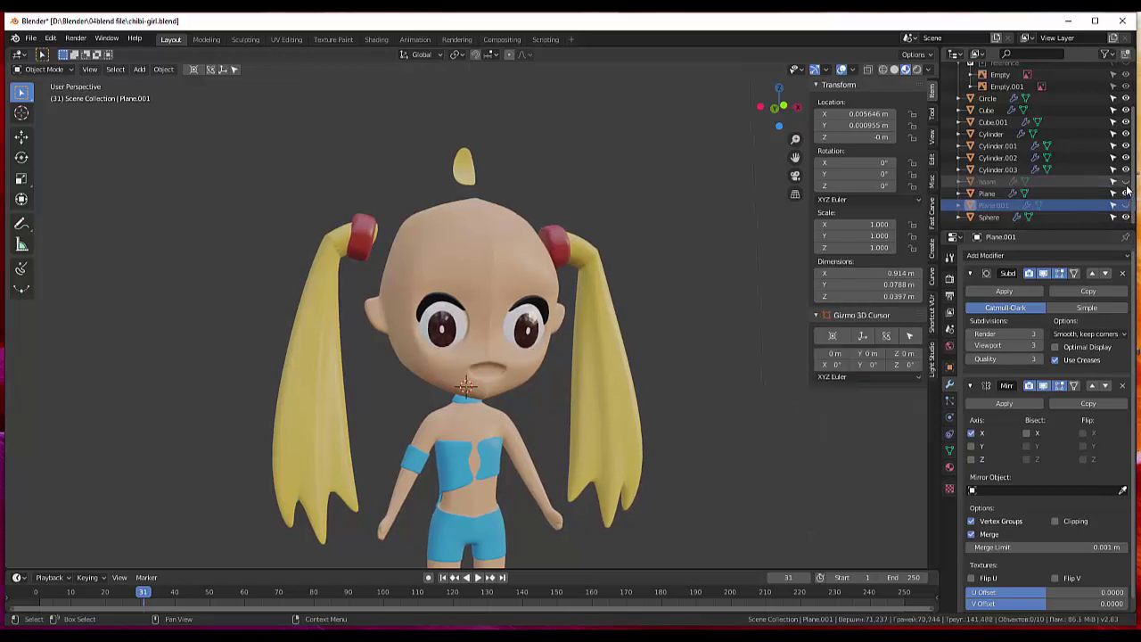
{"action": "left_click", "coordinate": [1125, 181]}
{"action": "mouse_move", "coordinate": [687, 334]}
{"action": "middle_mouse_down"}
{"action": "mouse_move", "coordinate": [568, 355]}
{"action": "mouse_move", "coordinate": [582, 355]}
{"action": "middle_mouse_up"}
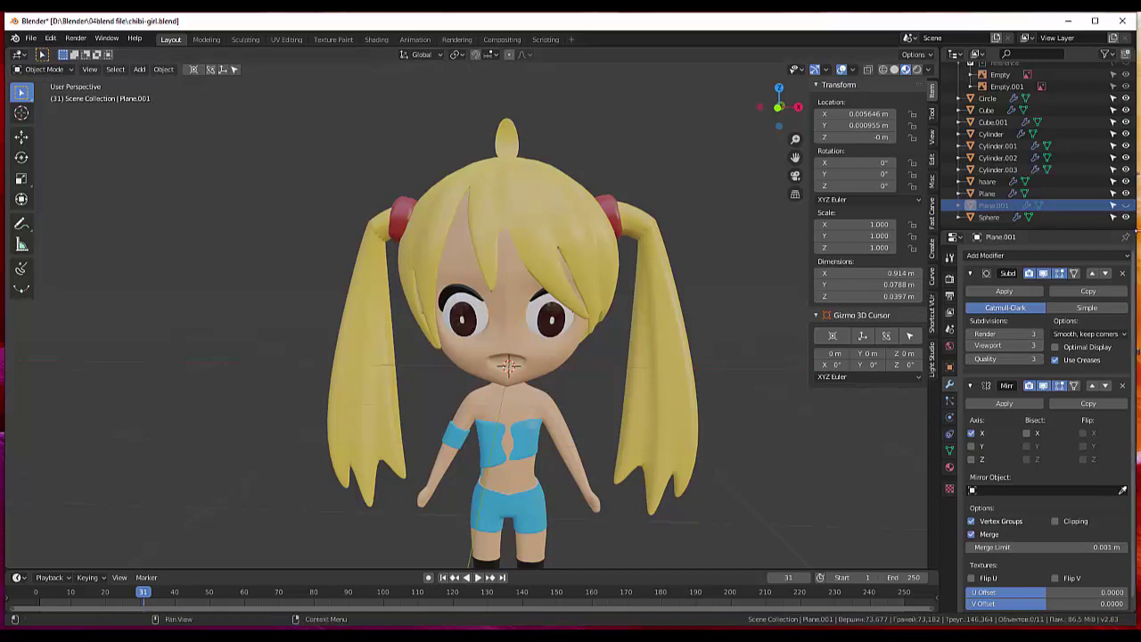
{"action": "left_click", "coordinate": [1126, 205]}
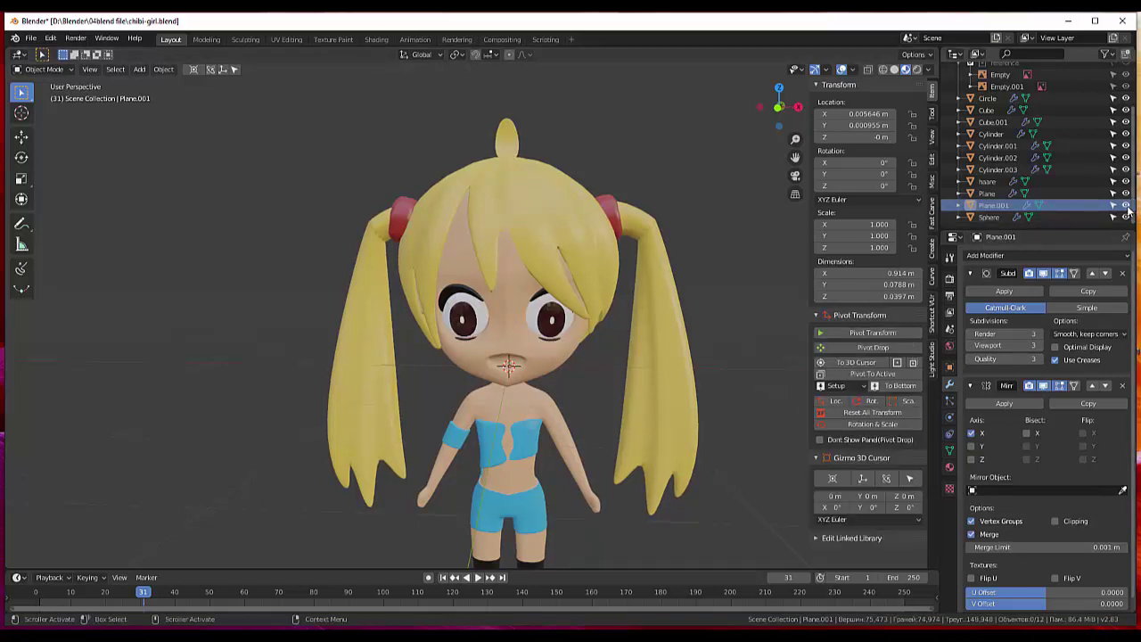
{"action": "left_click", "coordinate": [1126, 205]}
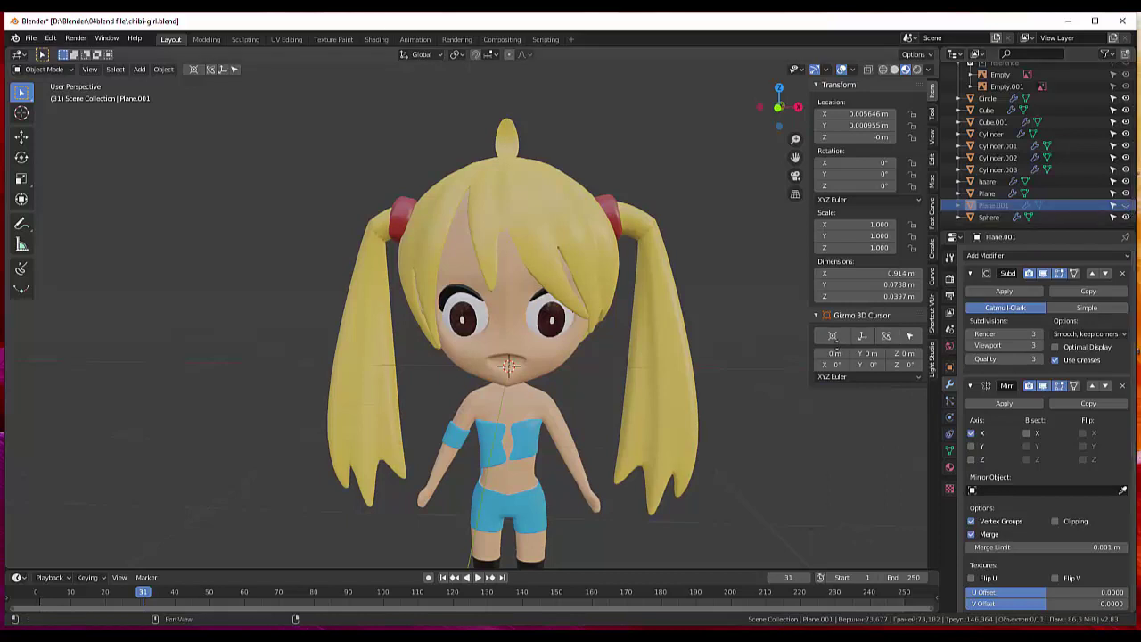
Select the body mesh Cube from a closer view of the head.
{"action": "middle_click_drag", "start_coordinate": [622, 329], "coordinate": [596, 341]}
{"action": "scroll", "coordinate": [594, 326], "scroll_direction": "up", "scroll_amount": 2}
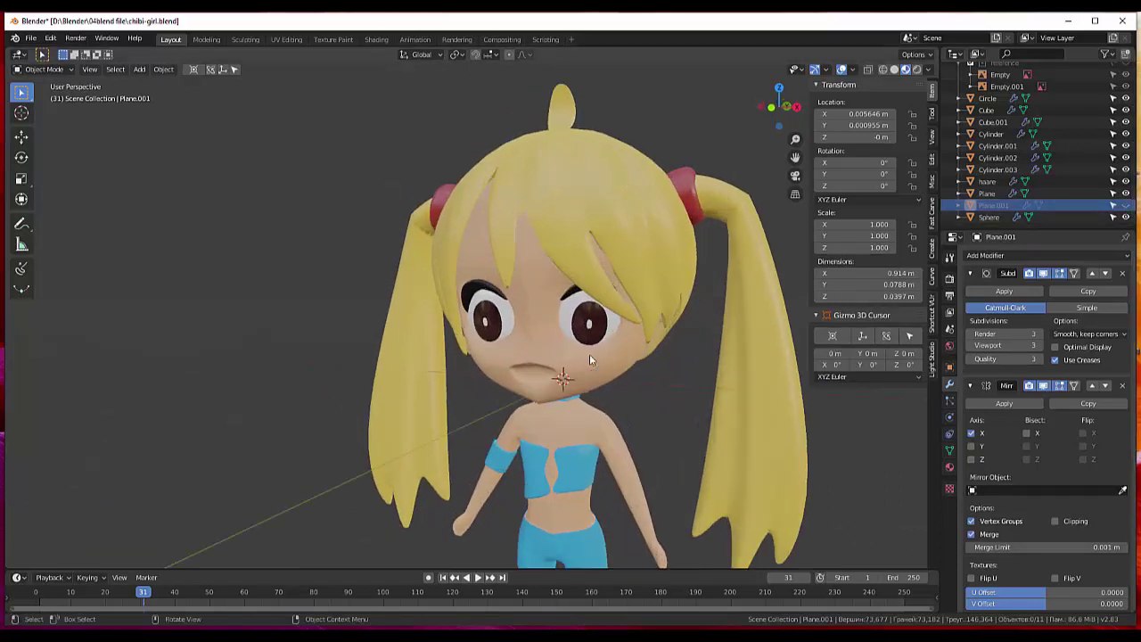
{"action": "scroll", "coordinate": [589, 354], "scroll_direction": "up", "scroll_amount": 2}
{"action": "left_click", "coordinate": [547, 394]}
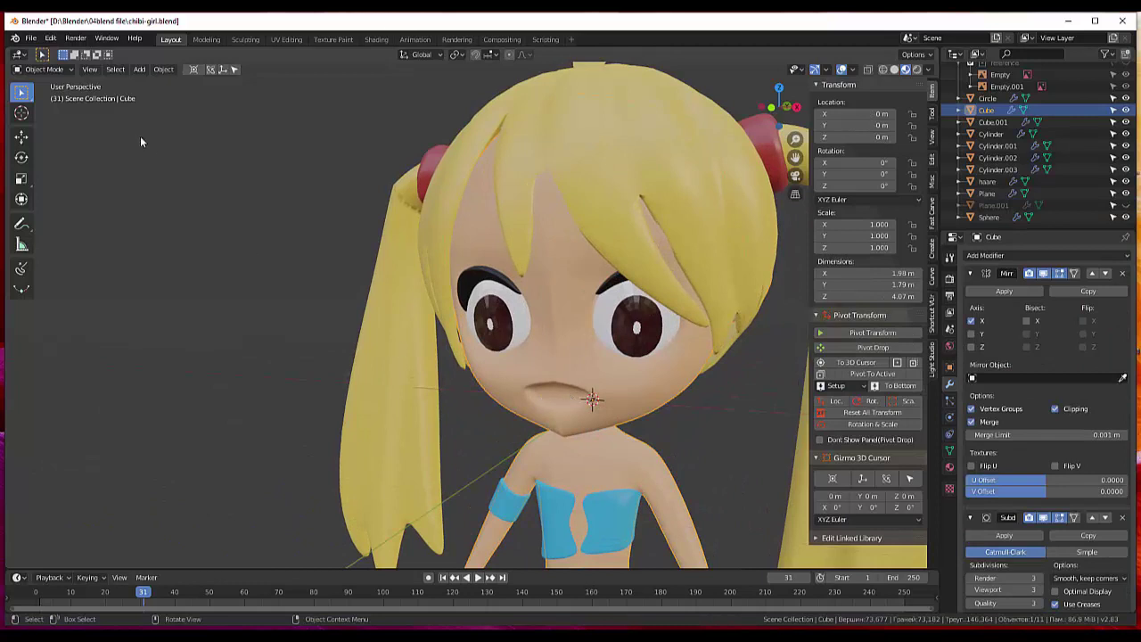
{"action": "left_click", "coordinate": [49, 70]}
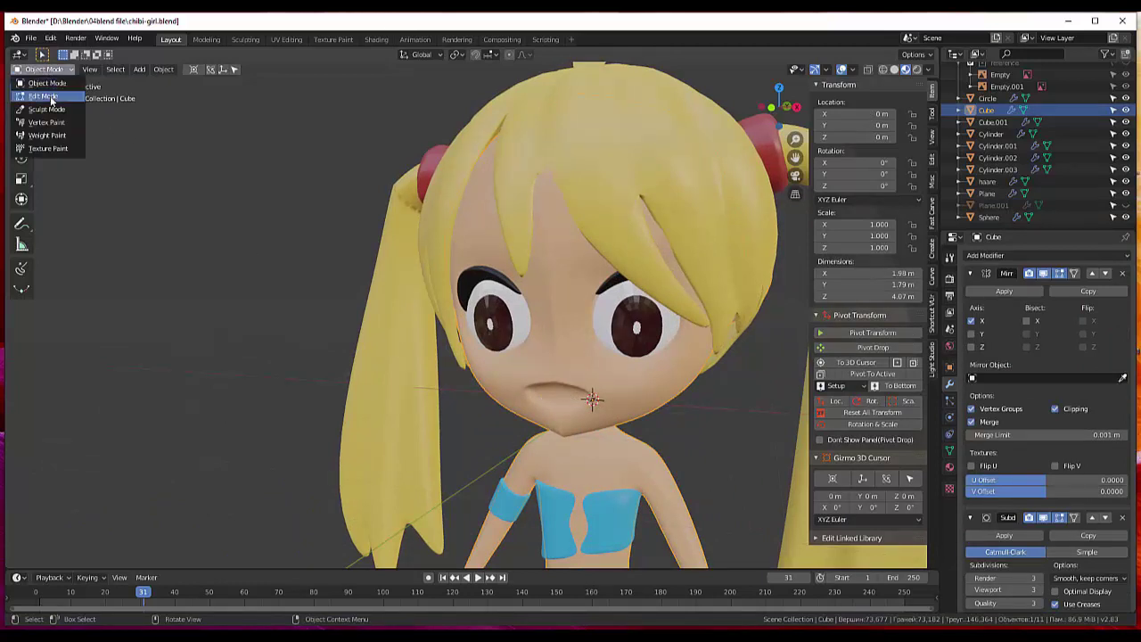
Put the Cube in Edit Mode with its wireframe shown on the subdivided surface.
{"action": "left_click", "coordinate": [51, 98]}
{"action": "left_click", "coordinate": [568, 400]}
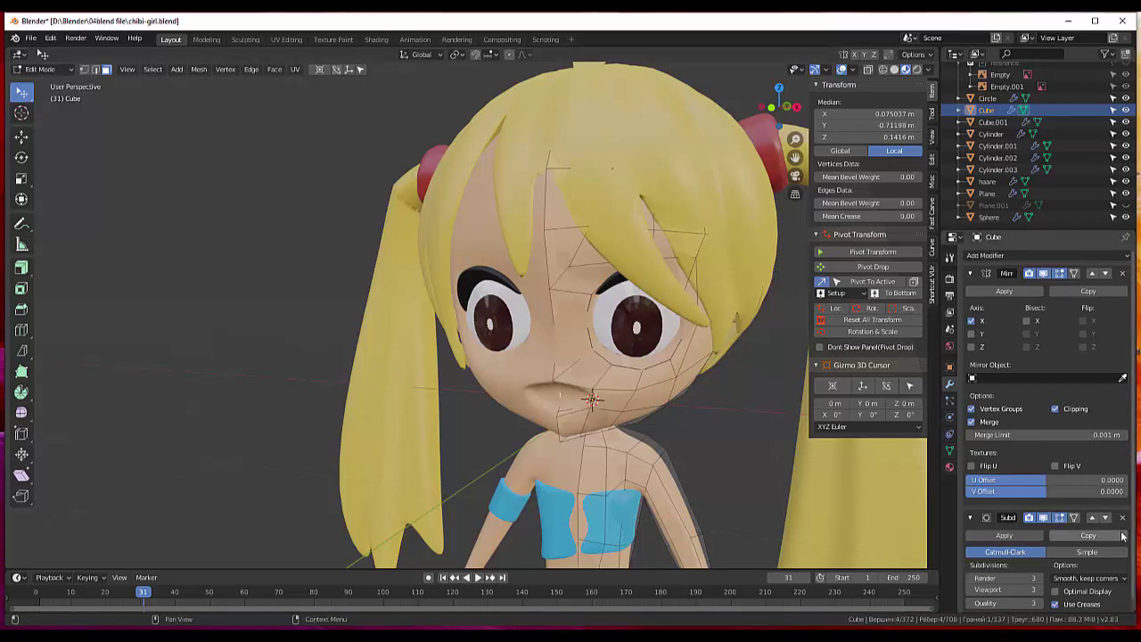
{"action": "left_click", "coordinate": [1059, 518]}
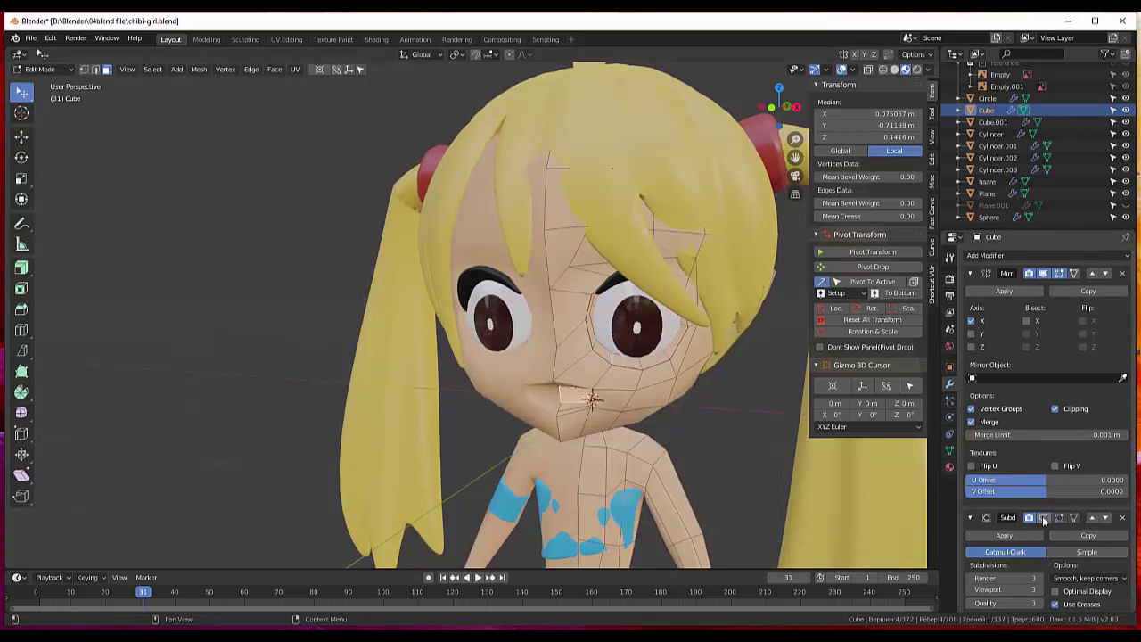
{"action": "middle_click_drag", "start_coordinate": [615, 347], "coordinate": [669, 358]}
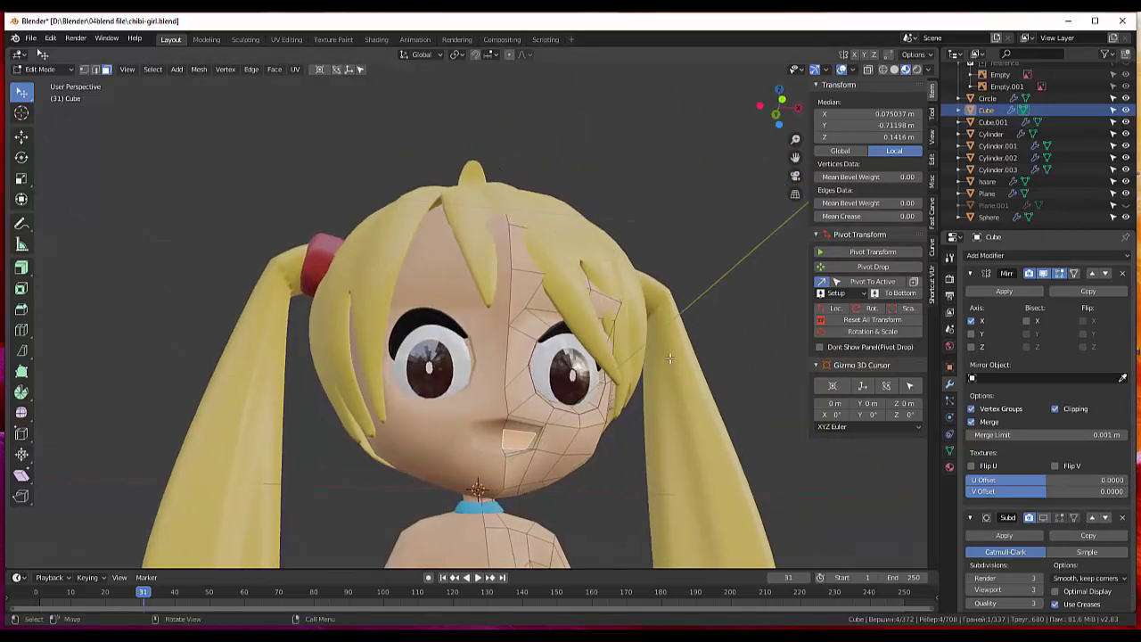
Select the vertices along the character's mouth opening.
{"action": "left_click", "coordinate": [526, 429], "text": "ctrl"}
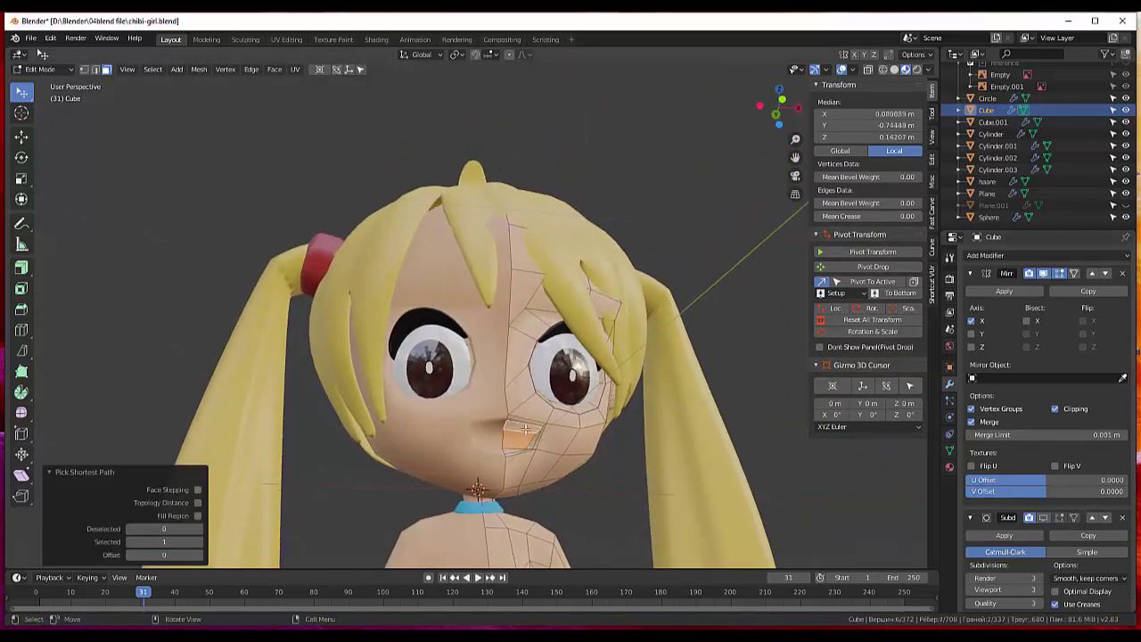
{"action": "left_click", "coordinate": [513, 450]}
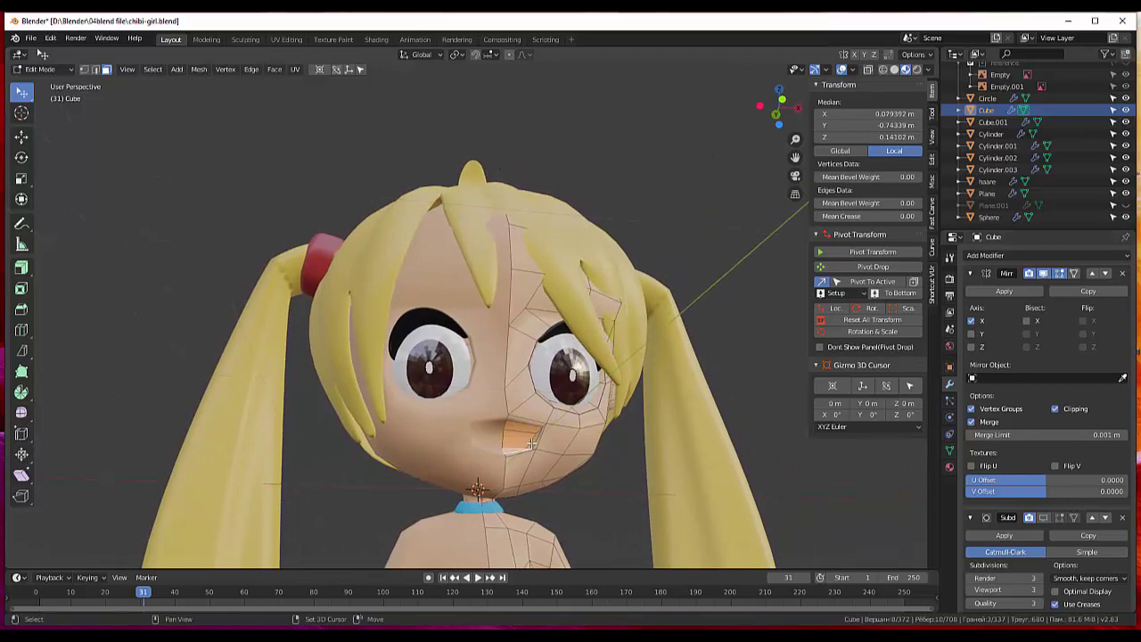
{"action": "mouse_move", "coordinate": [532, 444]}
{"action": "middle_mouse_down"}
{"action": "mouse_move", "coordinate": [527, 460]}
{"action": "mouse_move", "coordinate": [539, 413]}
{"action": "middle_mouse_up"}
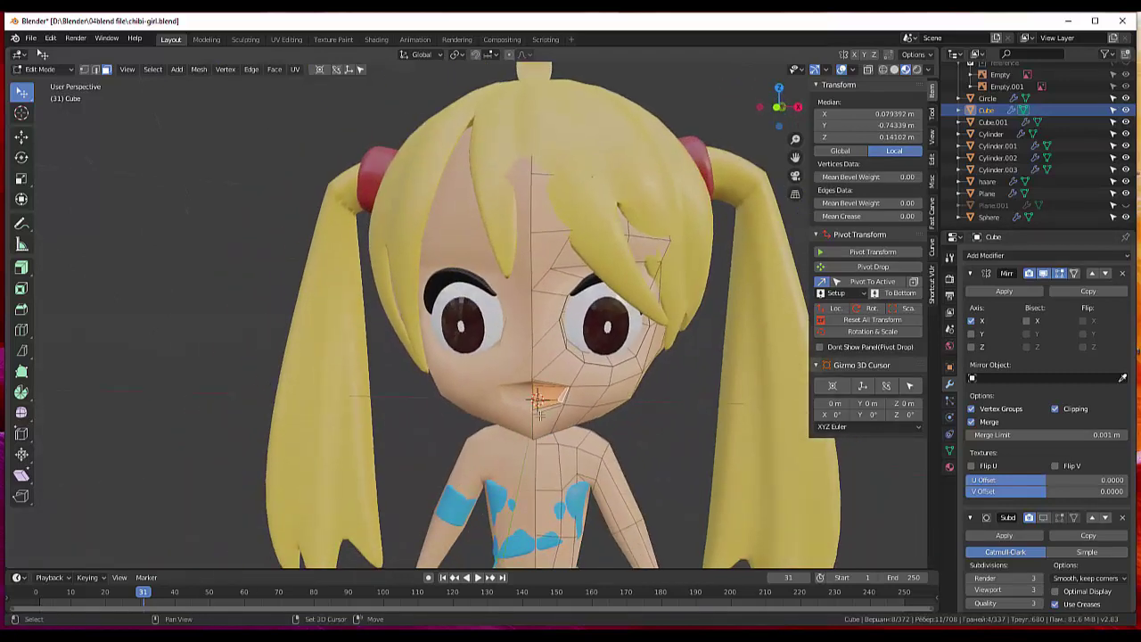
{"action": "left_click", "coordinate": [537, 405], "text": "shift"}
{"action": "left_click", "coordinate": [565, 395], "text": "shift"}
{"action": "left_click", "coordinate": [548, 386], "text": "shift"}
{"action": "left_click", "coordinate": [543, 388], "text": "shift"}
{"action": "mouse_move", "coordinate": [587, 396]}
{"action": "middle_mouse_down"}
{"action": "mouse_move", "coordinate": [647, 361]}
{"action": "mouse_move", "coordinate": [612, 402]}
{"action": "middle_mouse_up"}
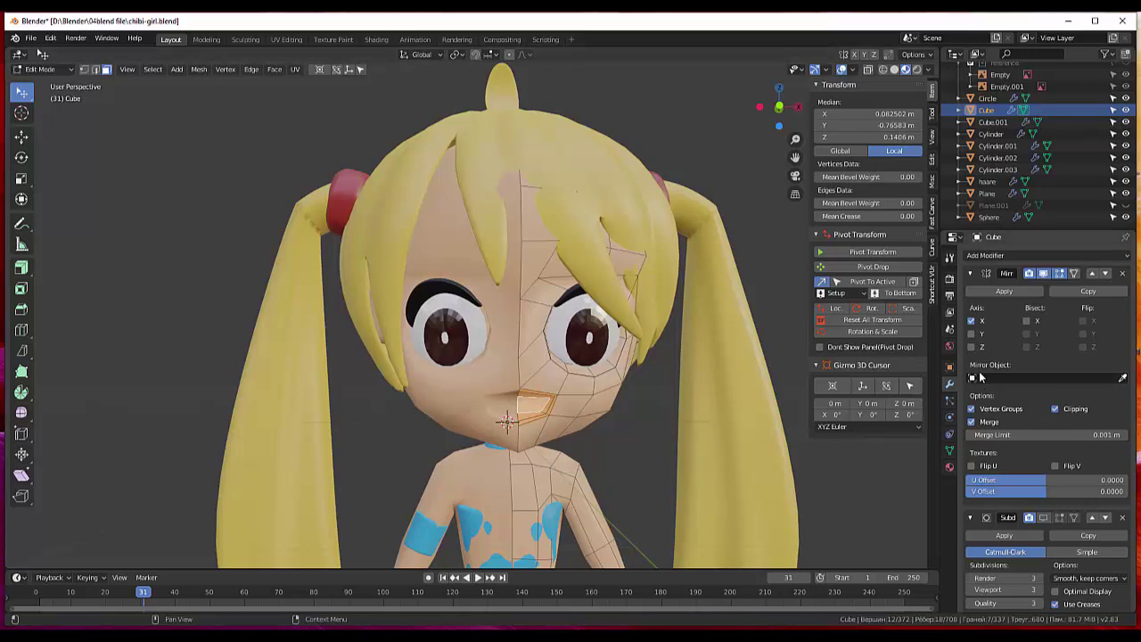
Add a new material slot holding a new material named munf.
{"action": "left_click", "coordinate": [949, 470]}
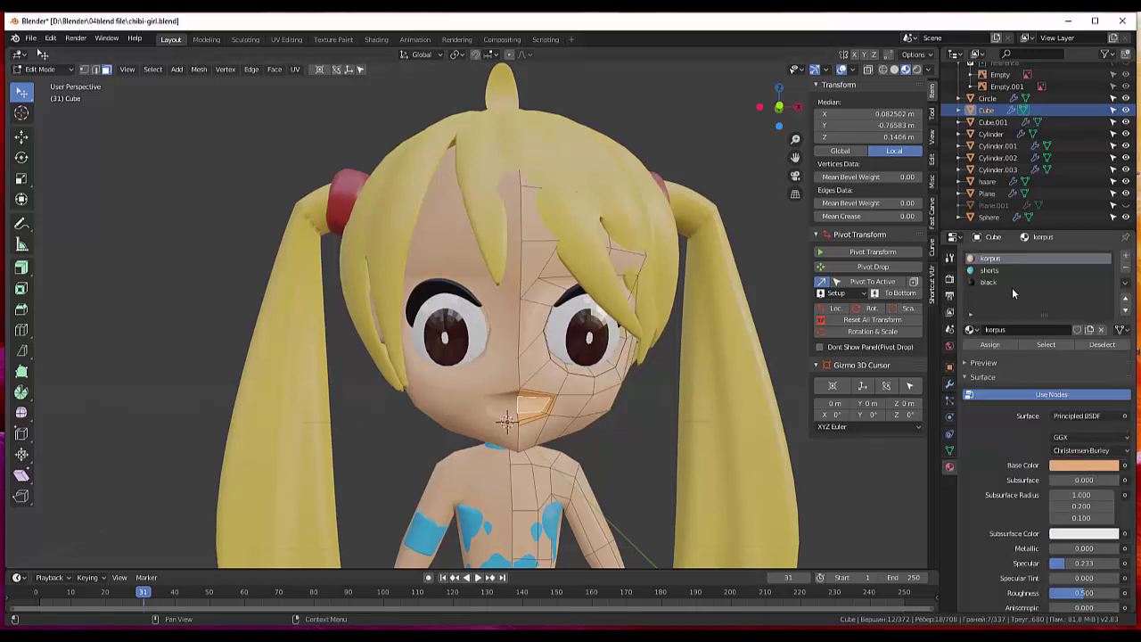
{"action": "left_click", "coordinate": [1125, 256]}
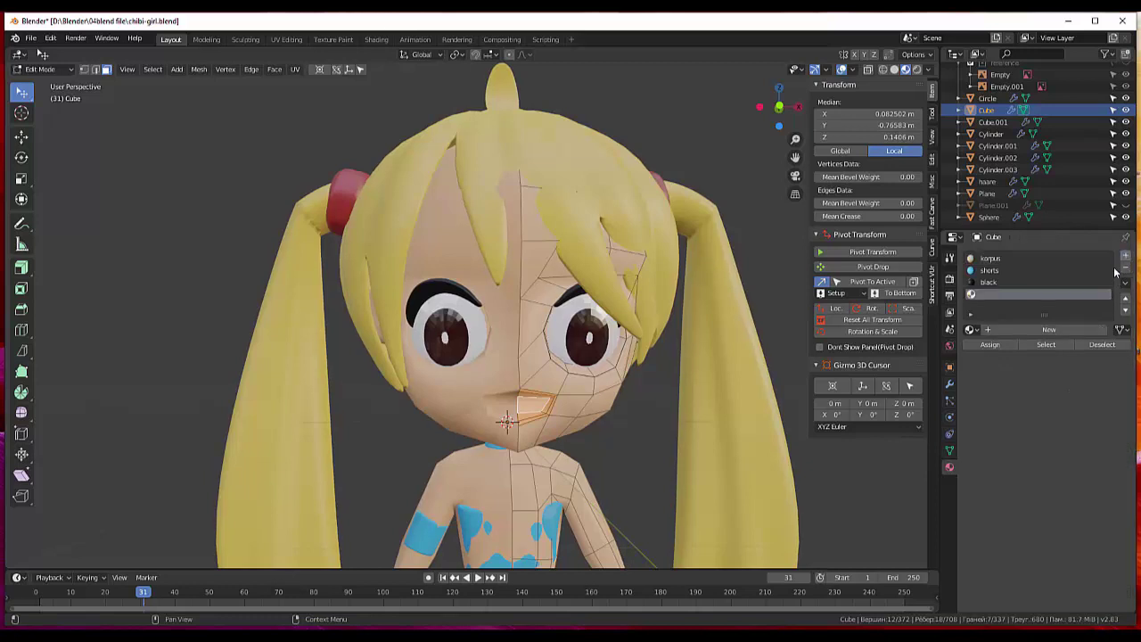
{"action": "left_click", "coordinate": [1012, 330]}
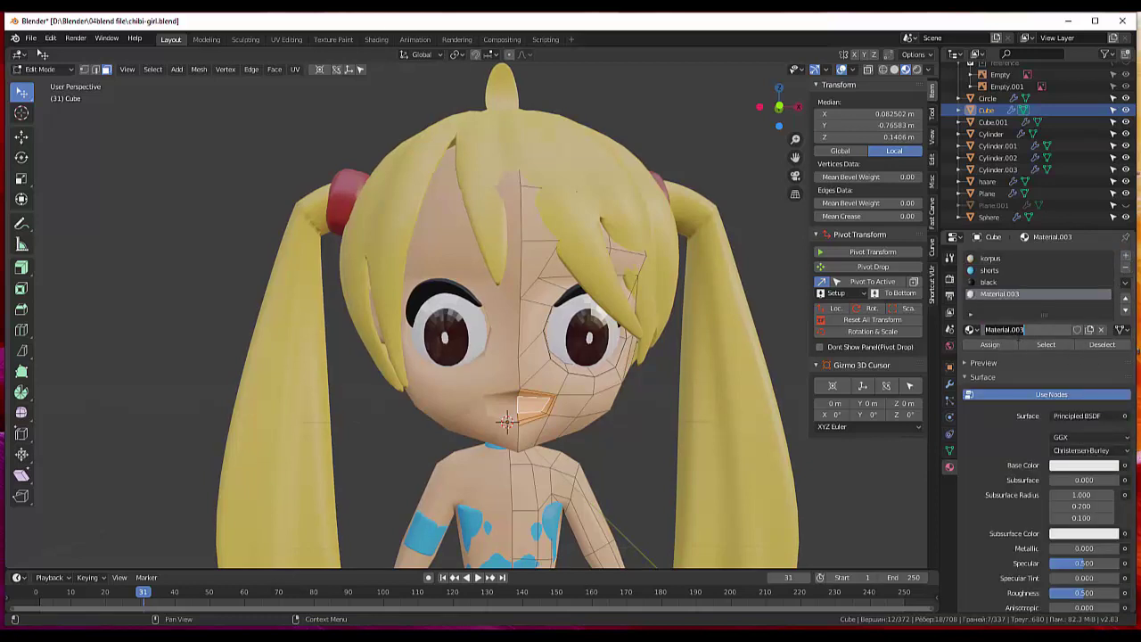
{"action": "type", "text": "munf"}
{"action": "key", "text": "Return"}
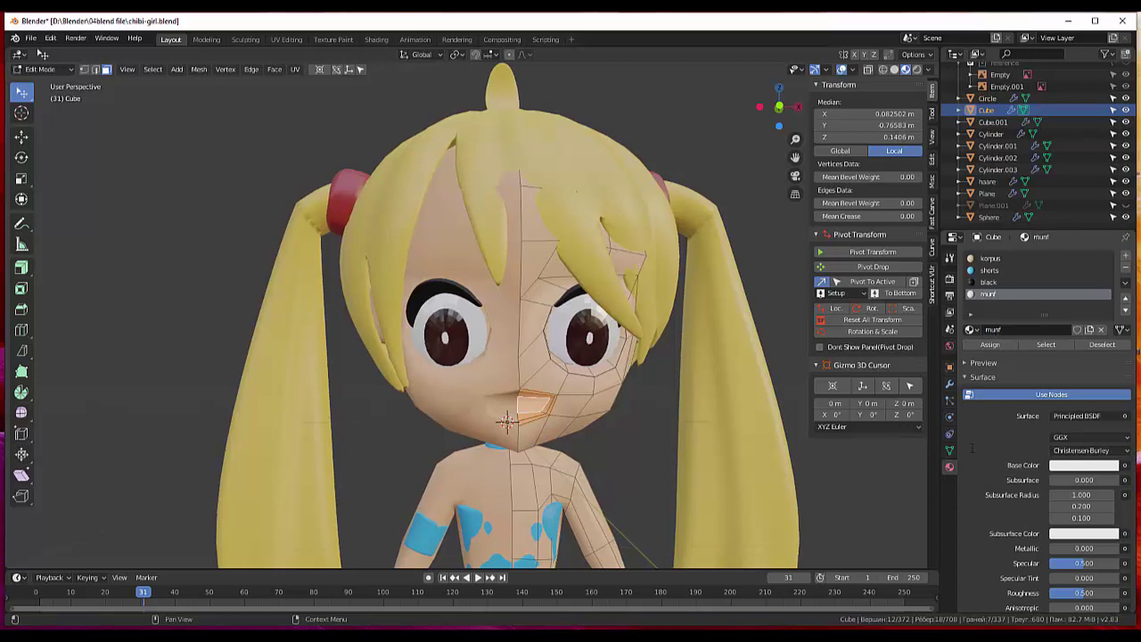
Give munf a salmon-pink base colour and assign it to the mouth faces.
{"action": "left_click", "coordinate": [1104, 465]}
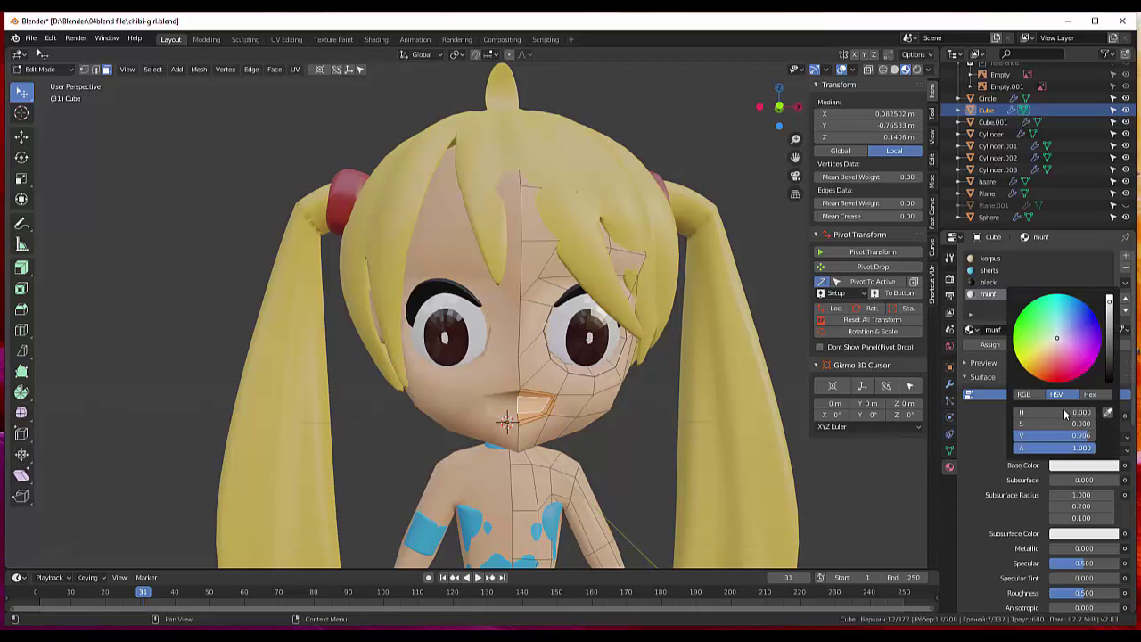
{"action": "left_click", "coordinate": [1057, 349]}
{"action": "left_click_drag", "start_coordinate": [1056, 349], "coordinate": [1058, 349]}
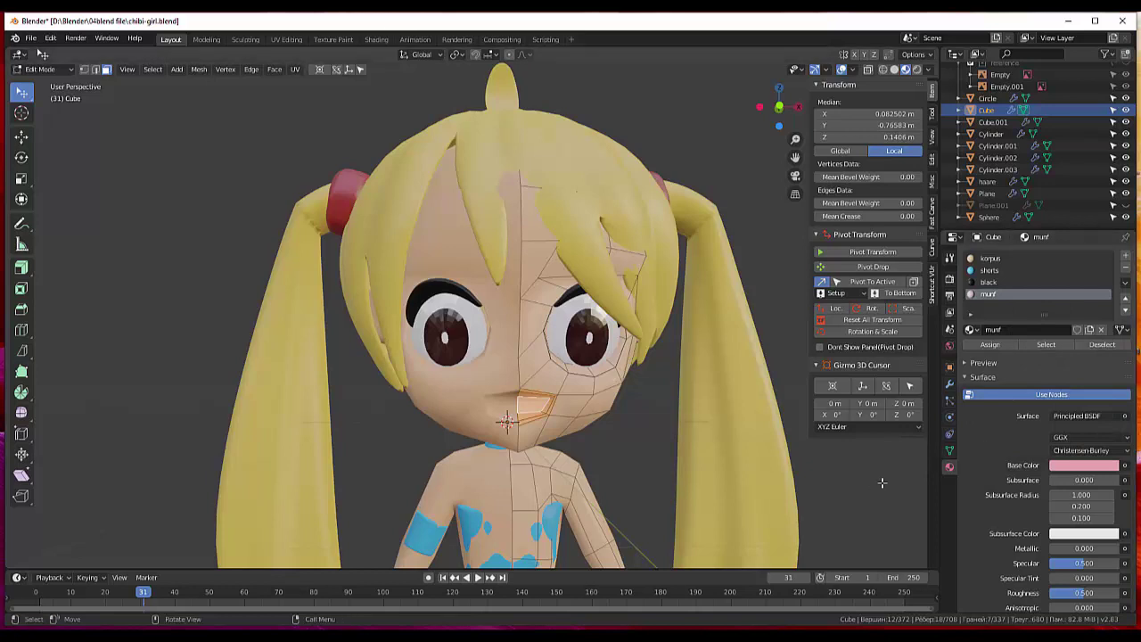
{"action": "left_click", "coordinate": [991, 345]}
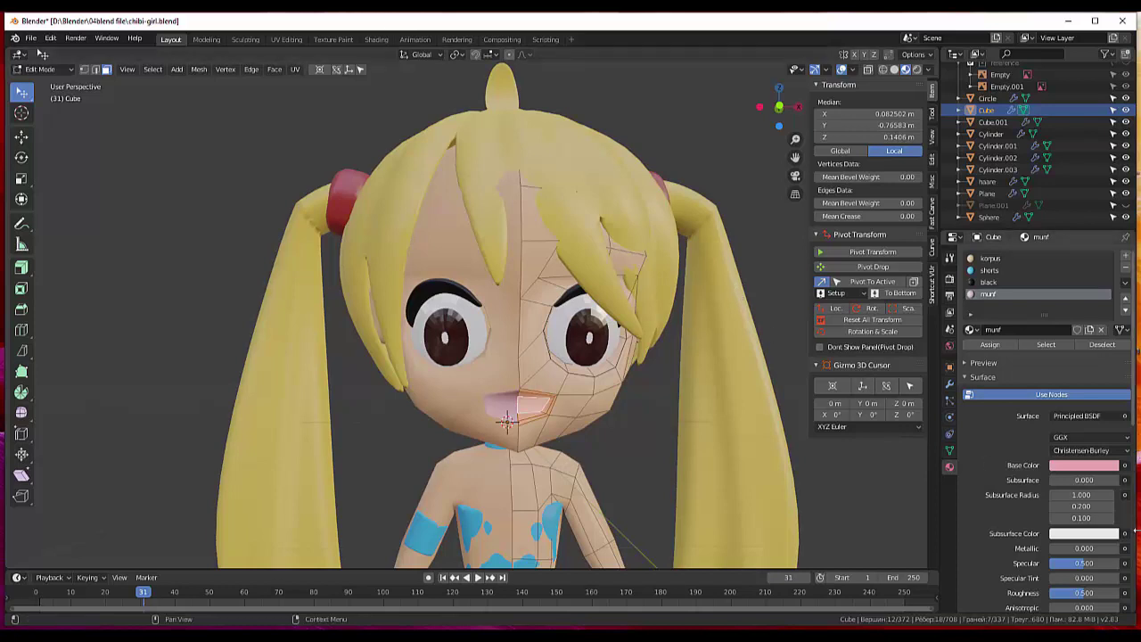
{"action": "left_click", "coordinate": [1082, 466]}
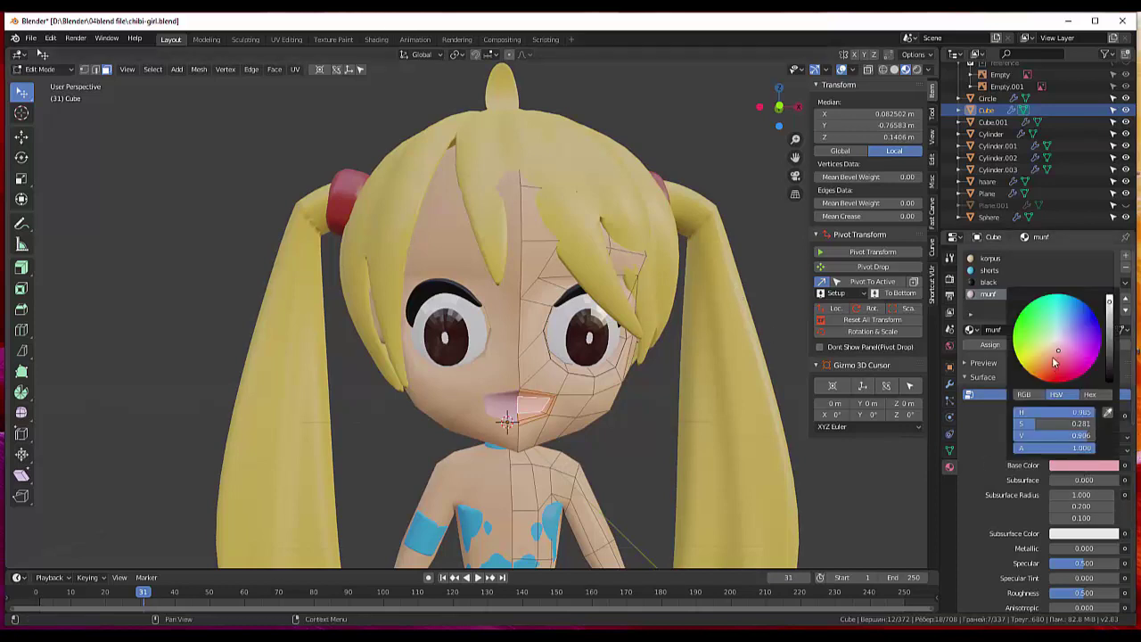
{"action": "left_click_drag", "start_coordinate": [1059, 354], "coordinate": [1053, 359]}
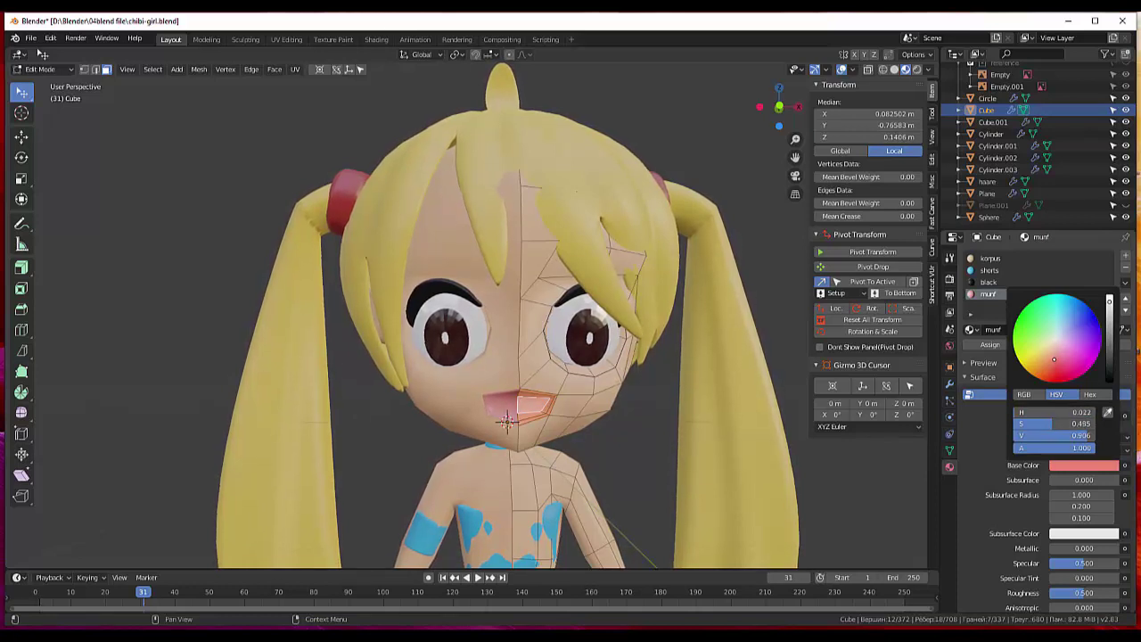
{"action": "left_click", "coordinate": [874, 484]}
Enable the Subdivision modifier's edit-mode and on-cage display on the body mesh.
{"action": "scroll", "coordinate": [571, 443], "scroll_direction": "down", "scroll_amount": 2}
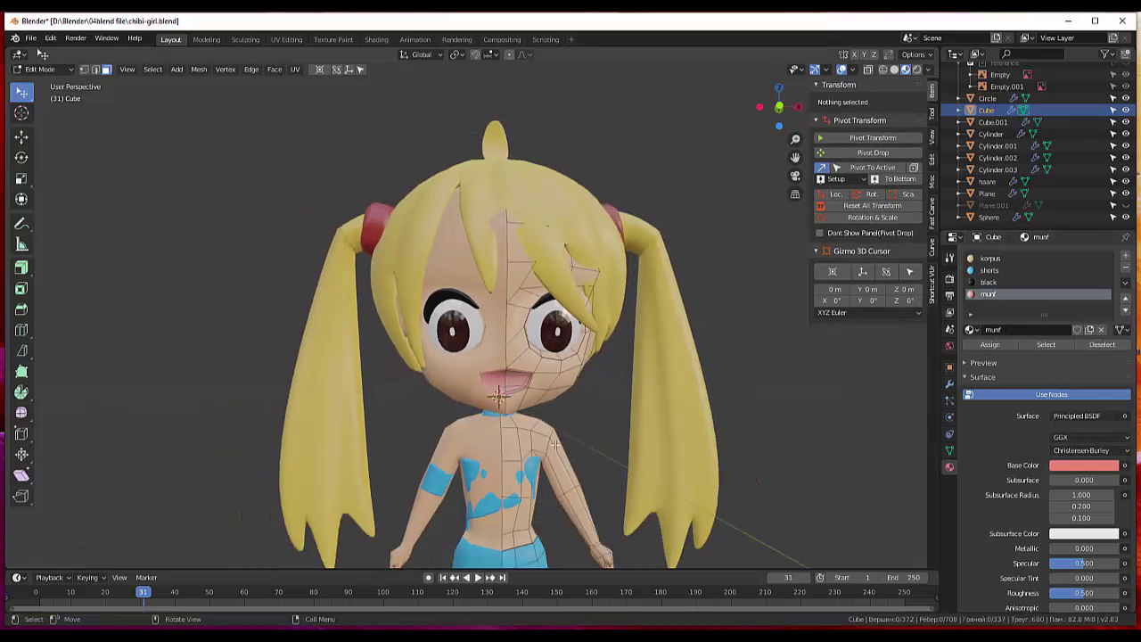
{"action": "middle_click_drag", "start_coordinate": [554, 446], "coordinate": [553, 446]}
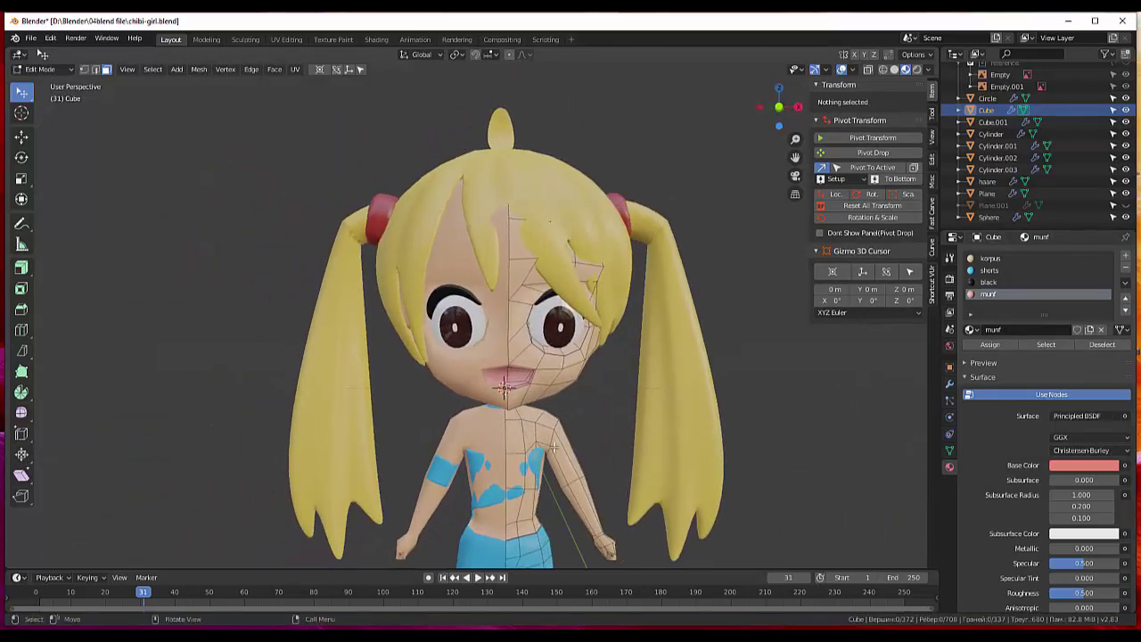
{"action": "scroll", "coordinate": [554, 448], "scroll_direction": "up", "scroll_amount": 2}
{"action": "middle_click_drag", "start_coordinate": [562, 431], "coordinate": [544, 425]}
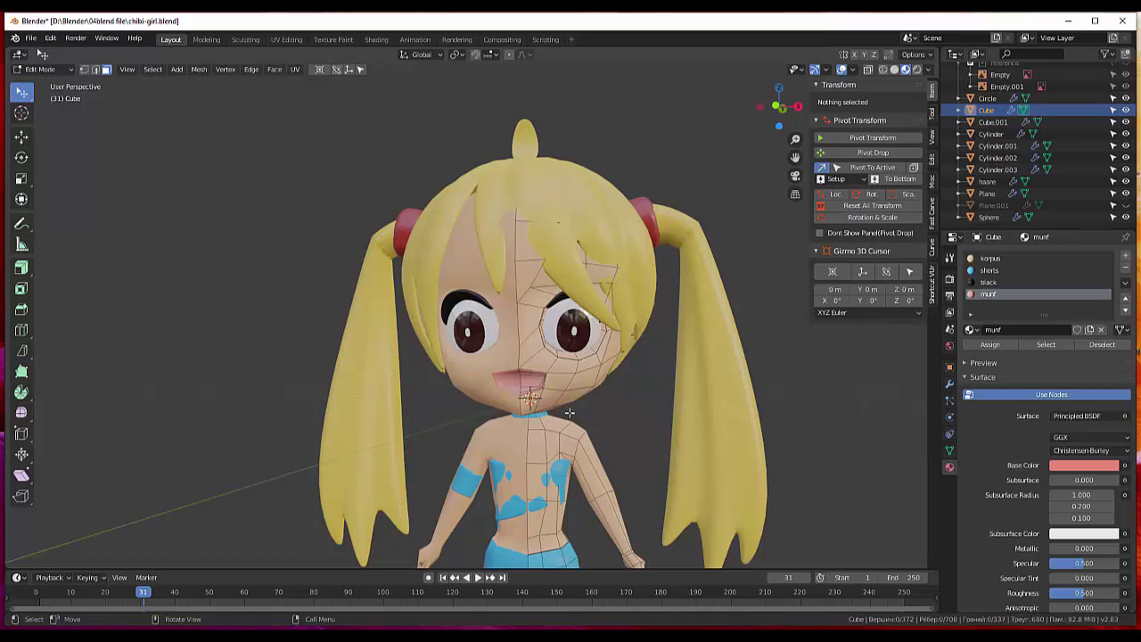
{"action": "scroll", "coordinate": [569, 412], "scroll_direction": "down", "scroll_amount": 1}
{"action": "scroll", "coordinate": [568, 412], "scroll_direction": "down", "scroll_amount": 1}
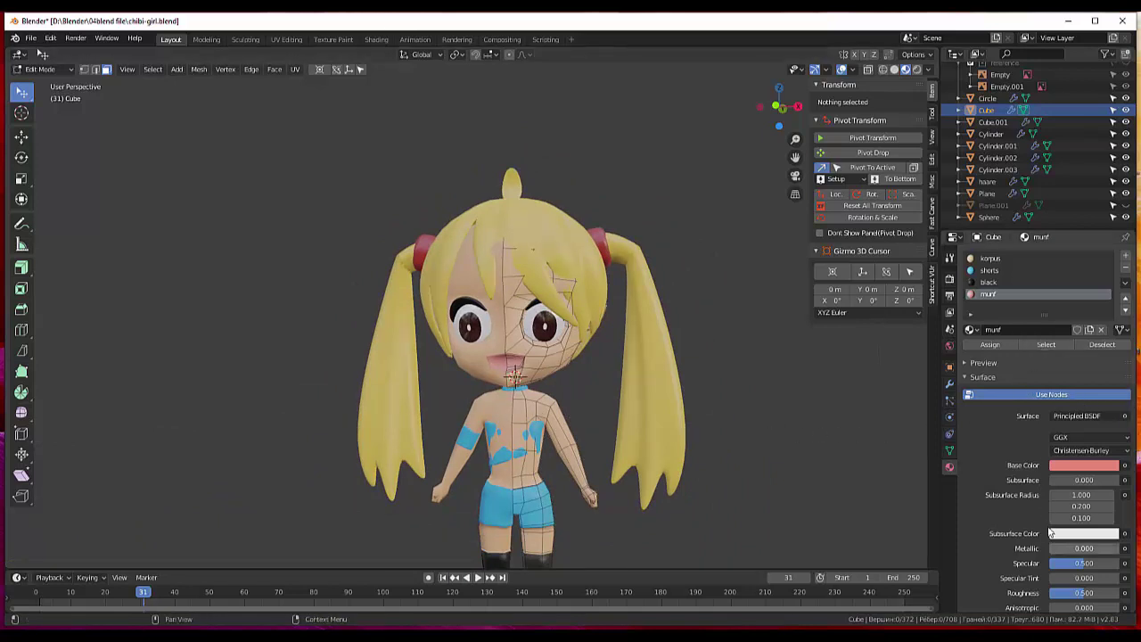
{"action": "left_click", "coordinate": [951, 383]}
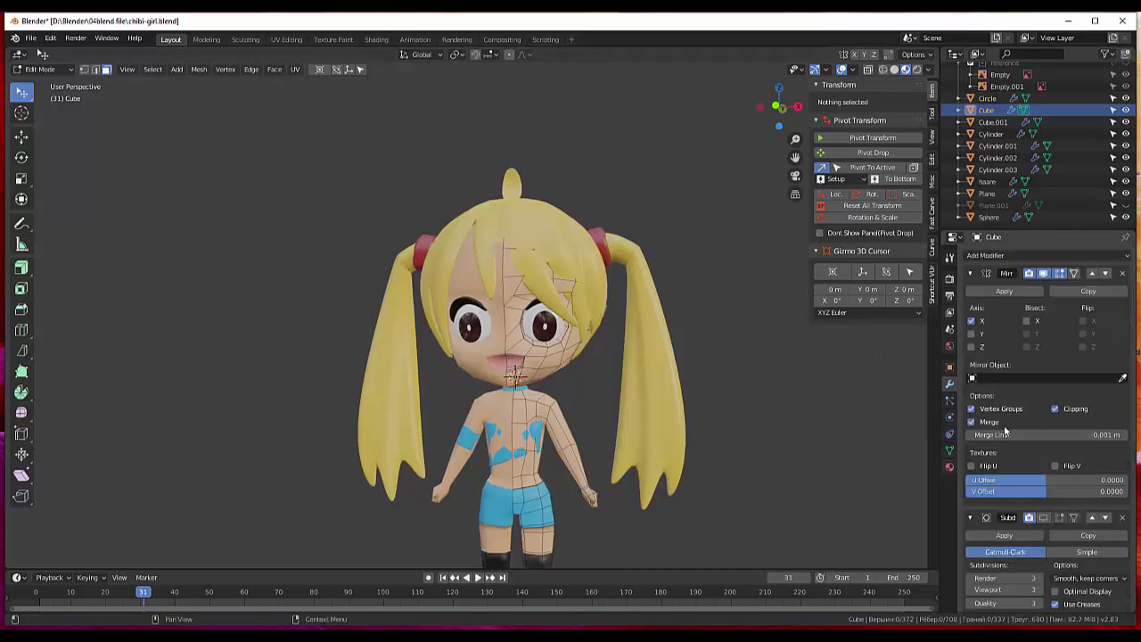
{"action": "left_click", "coordinate": [1065, 514]}
{"action": "left_click", "coordinate": [1064, 514]}
{"action": "left_click", "coordinate": [1061, 516]}
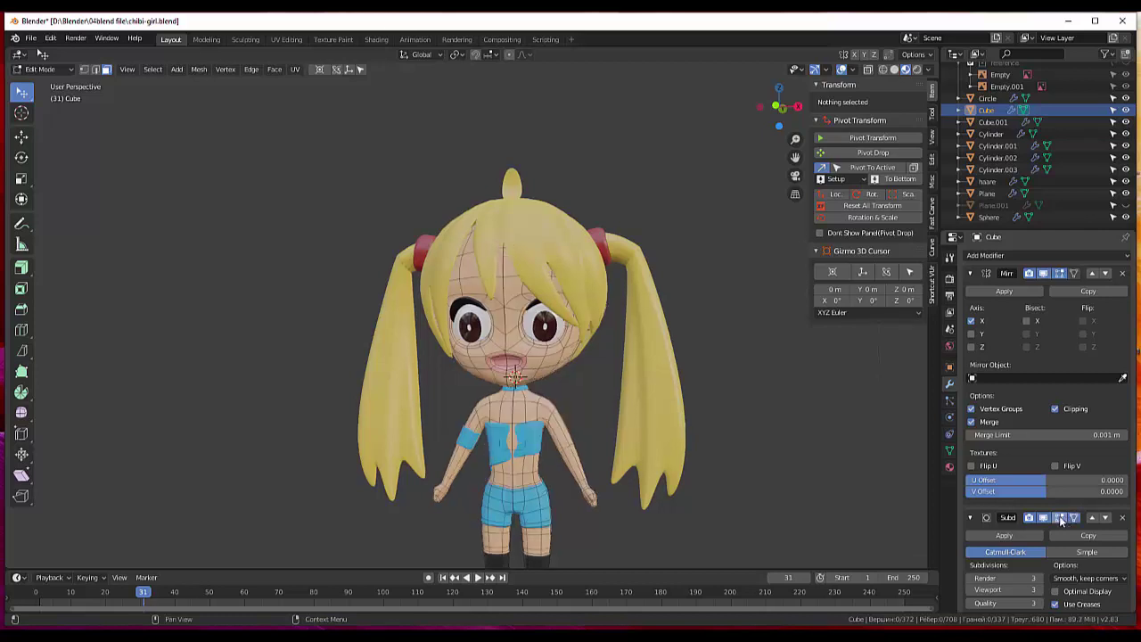
{"action": "left_click", "coordinate": [1074, 517]}
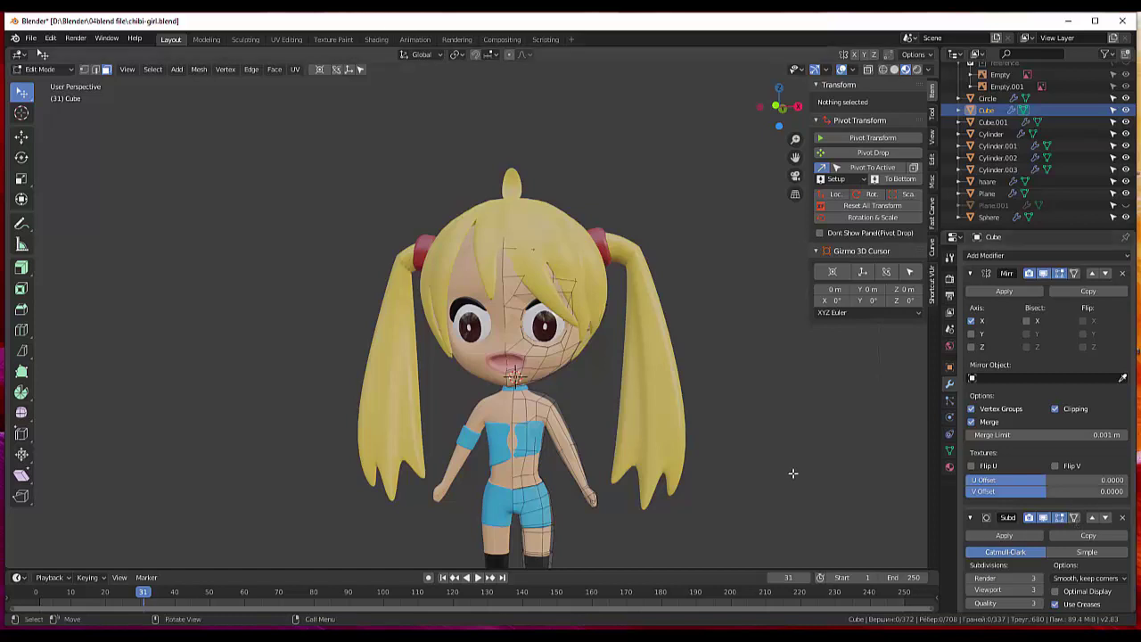
Nudge a chest face of the blue top slightly and clear the selection.
{"action": "mouse_move", "coordinate": [798, 472]}
{"action": "middle_mouse_down"}
{"action": "mouse_move", "coordinate": [868, 459]}
{"action": "mouse_move", "coordinate": [924, 476]}
{"action": "mouse_move", "coordinate": [97, 438]}
{"action": "mouse_move", "coordinate": [123, 428]}
{"action": "mouse_move", "coordinate": [815, 466]}
{"action": "mouse_move", "coordinate": [793, 485]}
{"action": "mouse_move", "coordinate": [529, 435]}
{"action": "mouse_move", "coordinate": [540, 435]}
{"action": "middle_mouse_up"}
{"action": "left_click", "coordinate": [530, 434]}
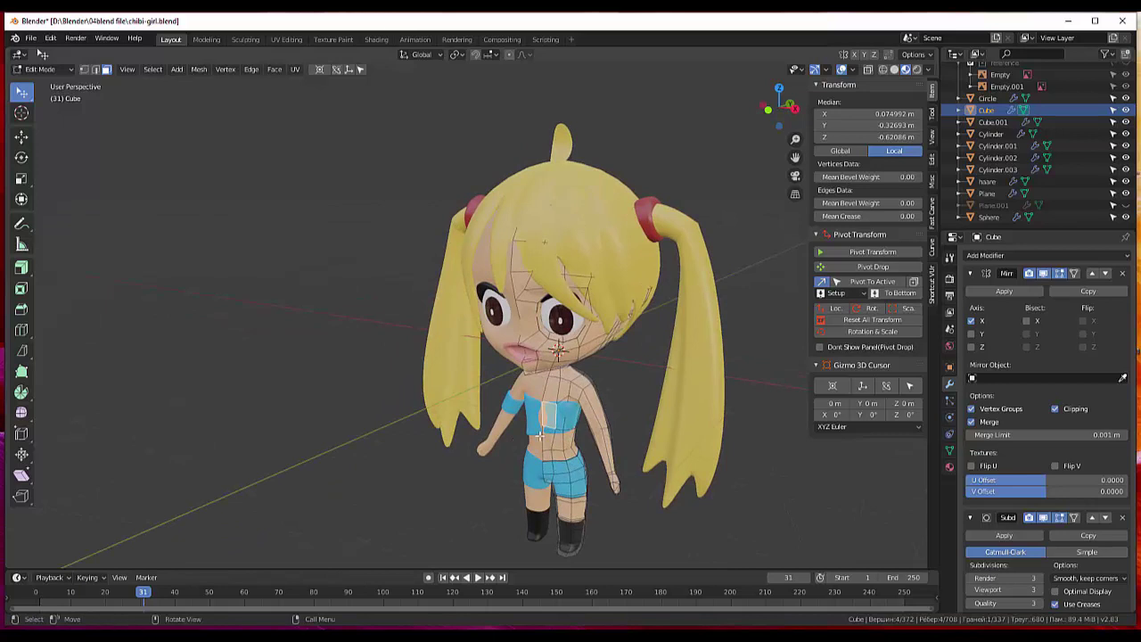
{"action": "key", "text": "g"}
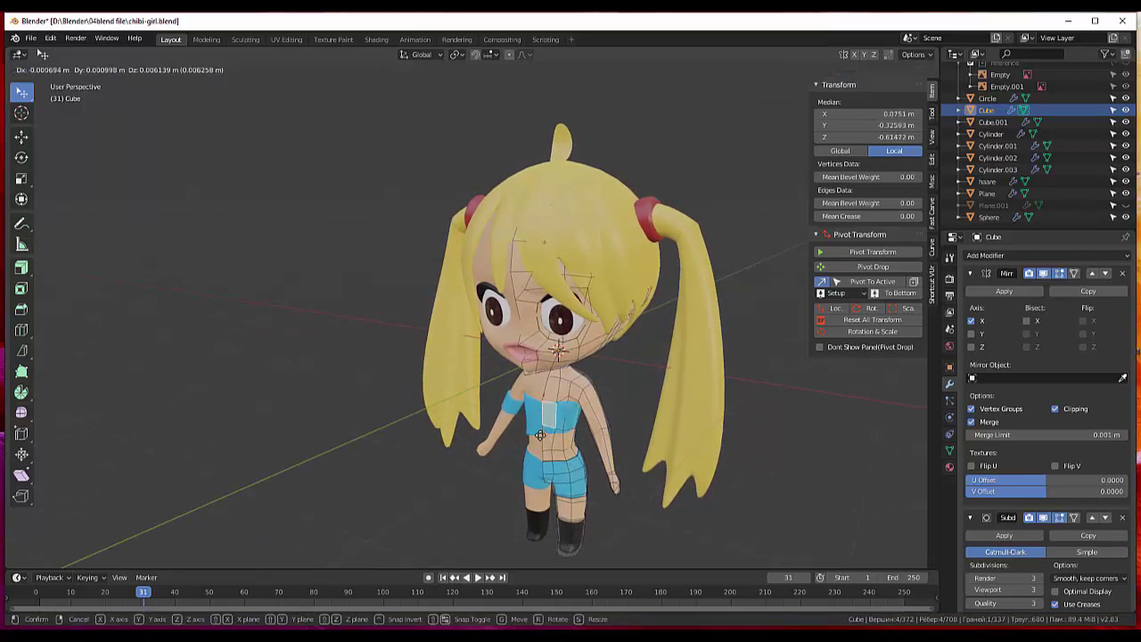
{"action": "left_click", "coordinate": [540, 435]}
{"action": "key", "text": "alt+a"}
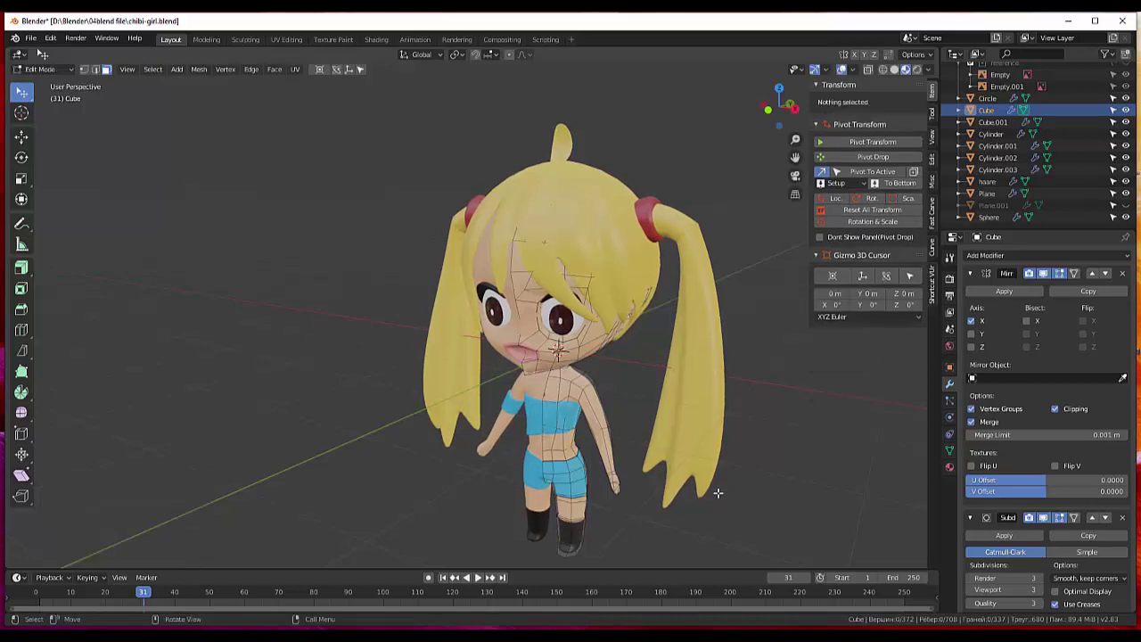
Select part of the mouth geometry from a near-front view.
{"action": "mouse_move", "coordinate": [728, 490]}
{"action": "middle_mouse_down"}
{"action": "mouse_move", "coordinate": [772, 487]}
{"action": "mouse_move", "coordinate": [772, 460]}
{"action": "mouse_move", "coordinate": [781, 464]}
{"action": "middle_mouse_up"}
{"action": "scroll", "coordinate": [731, 446], "scroll_direction": "up", "scroll_amount": 1}
{"action": "scroll", "coordinate": [678, 428], "scroll_direction": "up", "scroll_amount": 2}
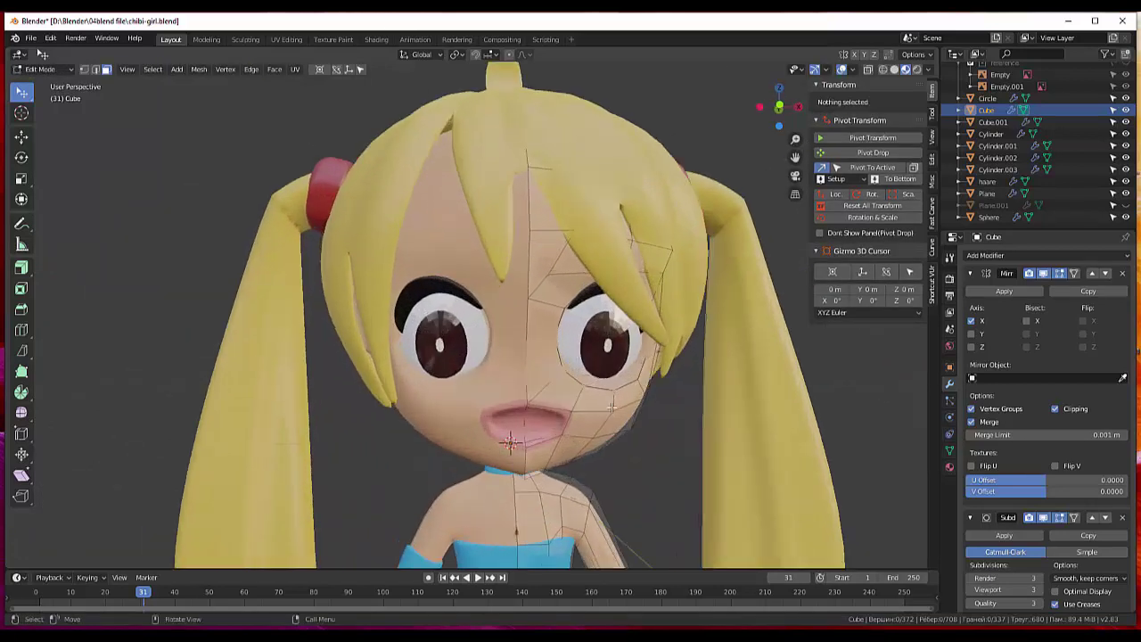
{"action": "scroll", "coordinate": [624, 412], "scroll_direction": "up", "scroll_amount": 2}
{"action": "left_click", "coordinate": [570, 418]}
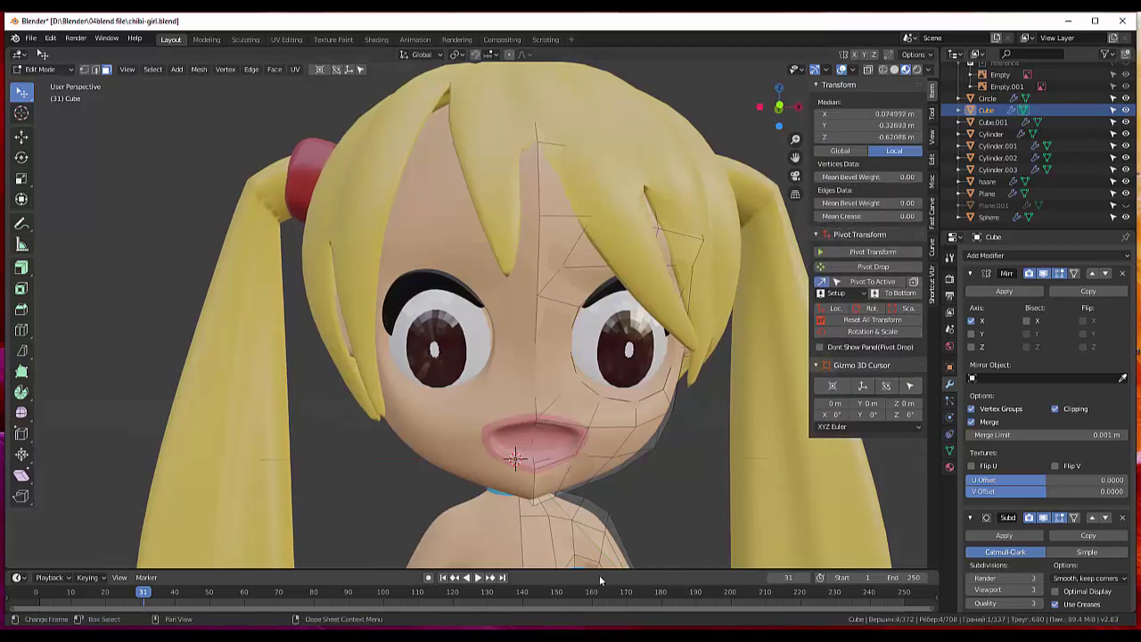
Select the lip-line face and the inner mouth faces of the head.
{"action": "key", "text": "ctrl+z"}
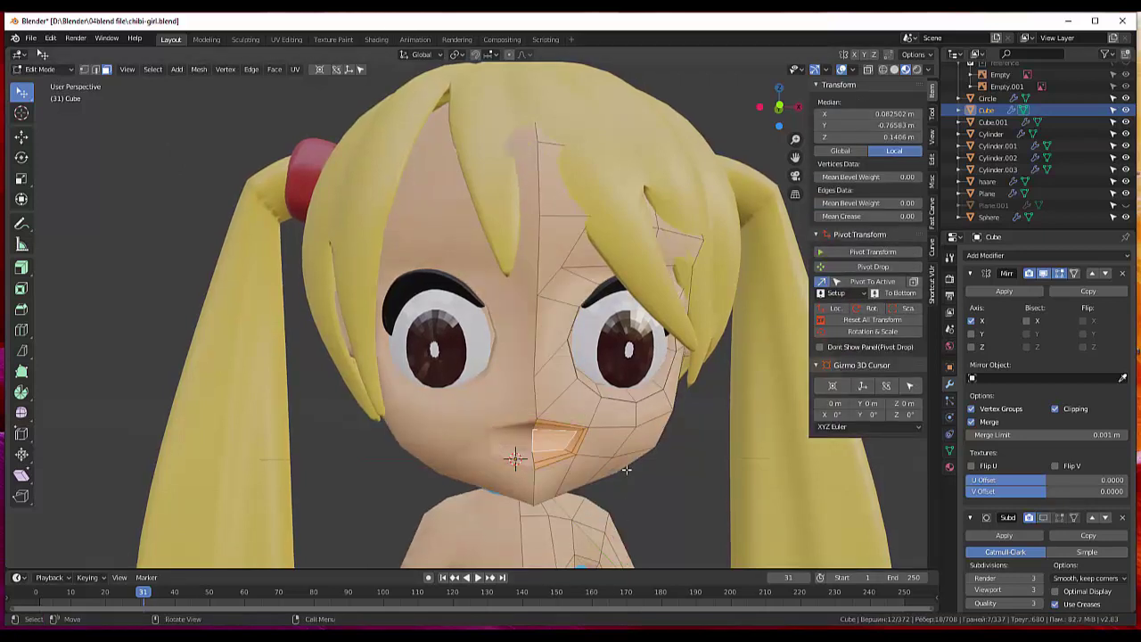
{"action": "middle_click_drag", "start_coordinate": [634, 521], "coordinate": [562, 432]}
{"action": "left_click", "coordinate": [556, 438]}
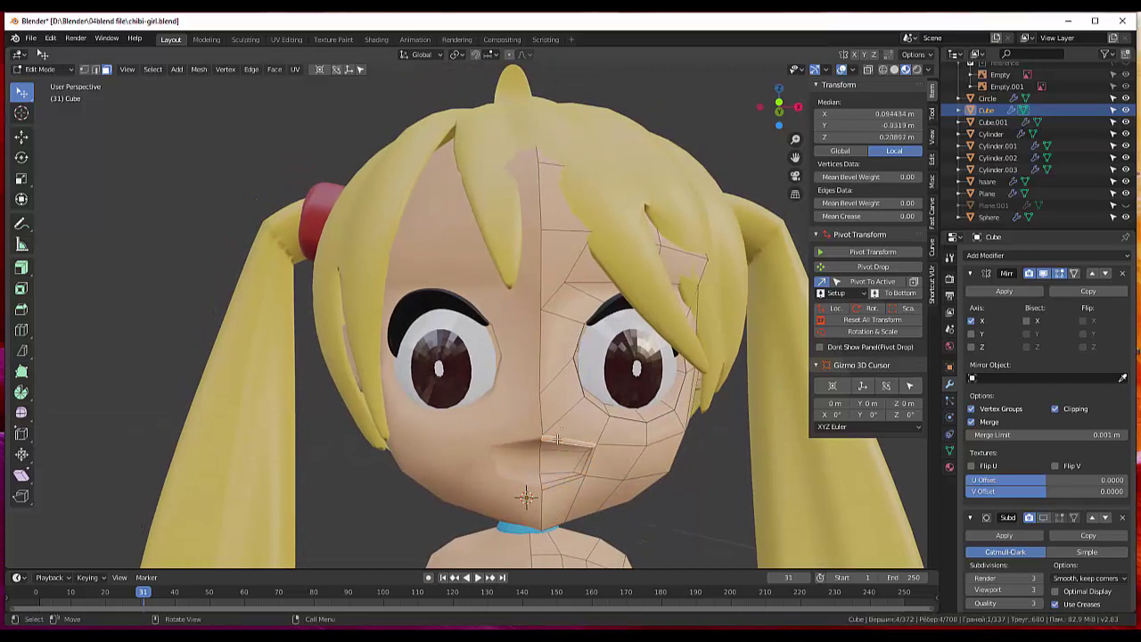
{"action": "left_click", "coordinate": [575, 460], "text": "shift"}
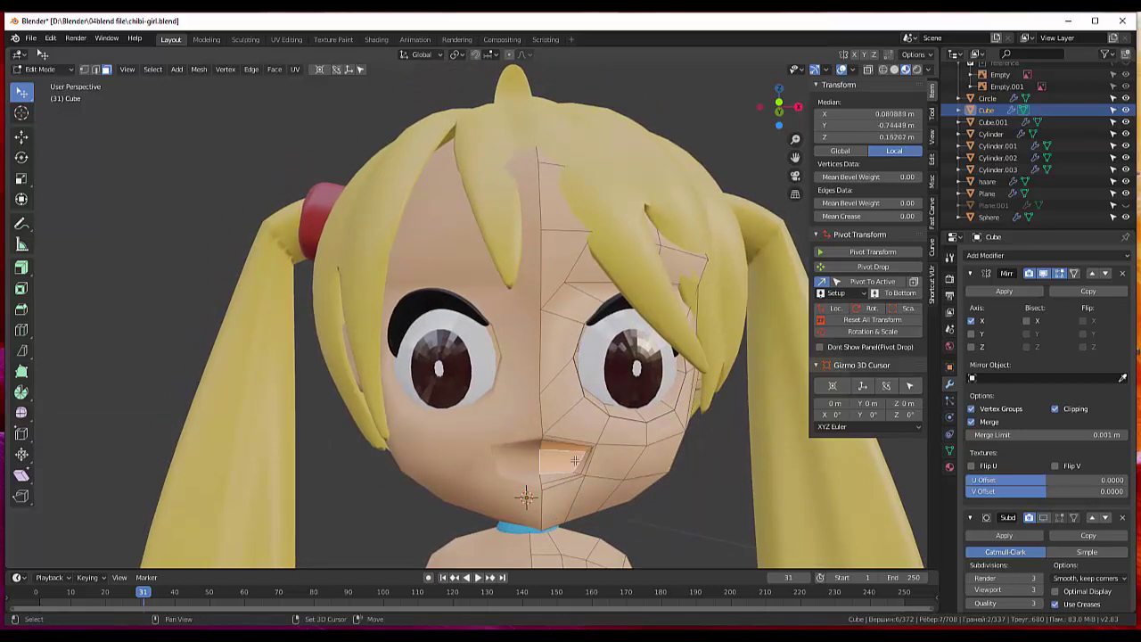
{"action": "left_click", "coordinate": [572, 469], "text": "shift"}
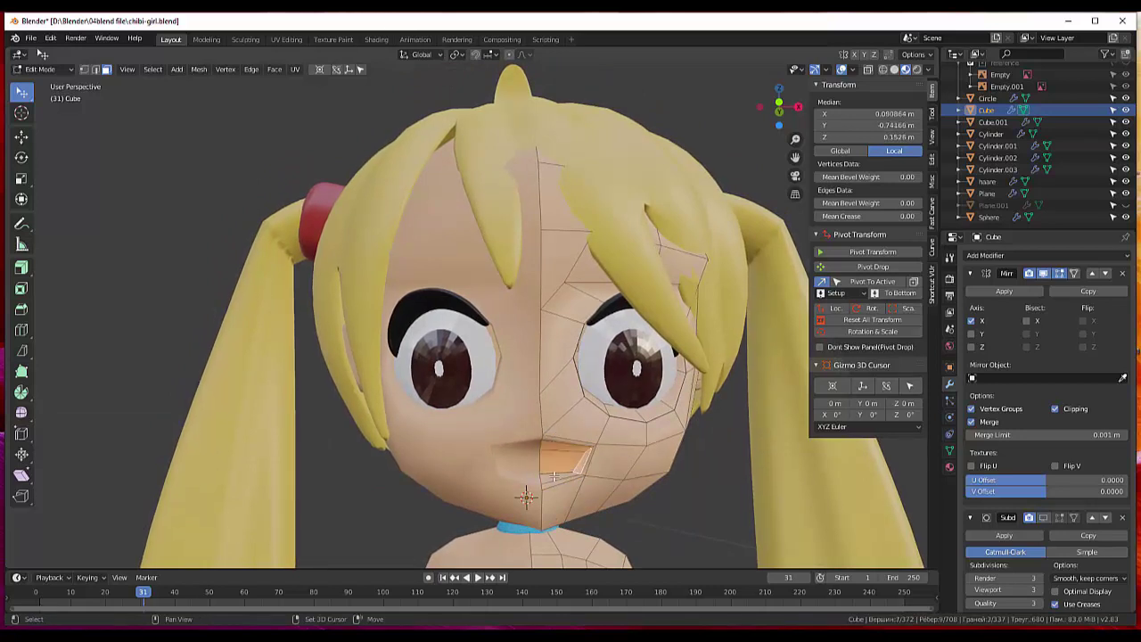
{"action": "left_click", "coordinate": [554, 477], "text": "shift"}
{"action": "mouse_move", "coordinate": [554, 476]}
{"action": "middle_mouse_down"}
{"action": "mouse_move", "coordinate": [621, 515]}
{"action": "mouse_move", "coordinate": [646, 489]}
{"action": "middle_mouse_up"}
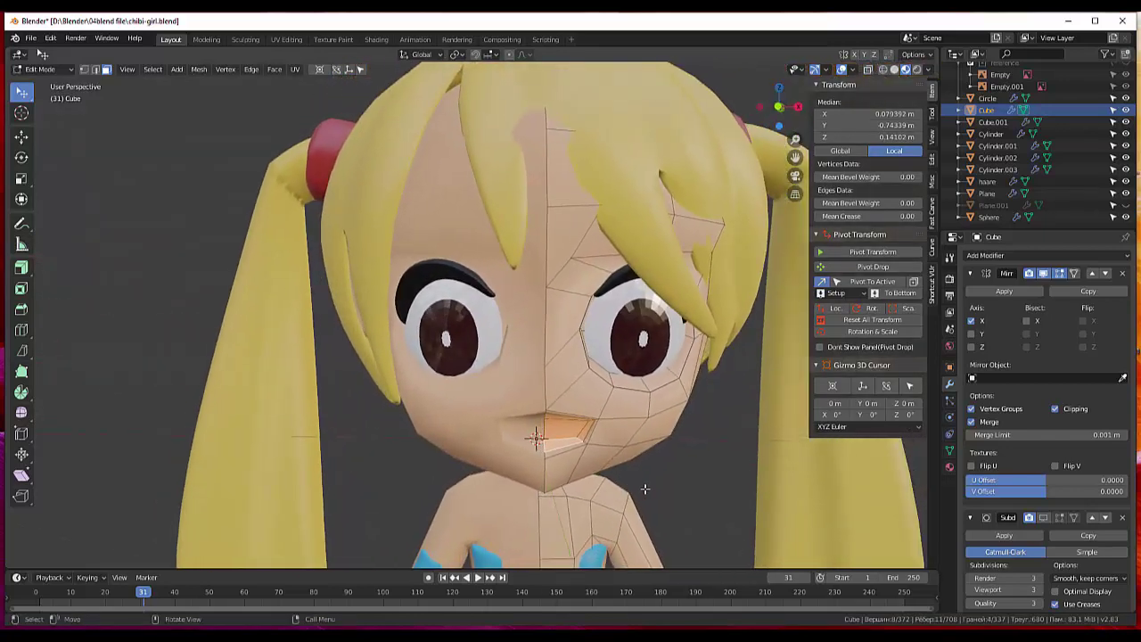
Turn off the Subdivision edit-mode display and bring up the head's Material properties.
{"action": "left_click", "coordinate": [1043, 518]}
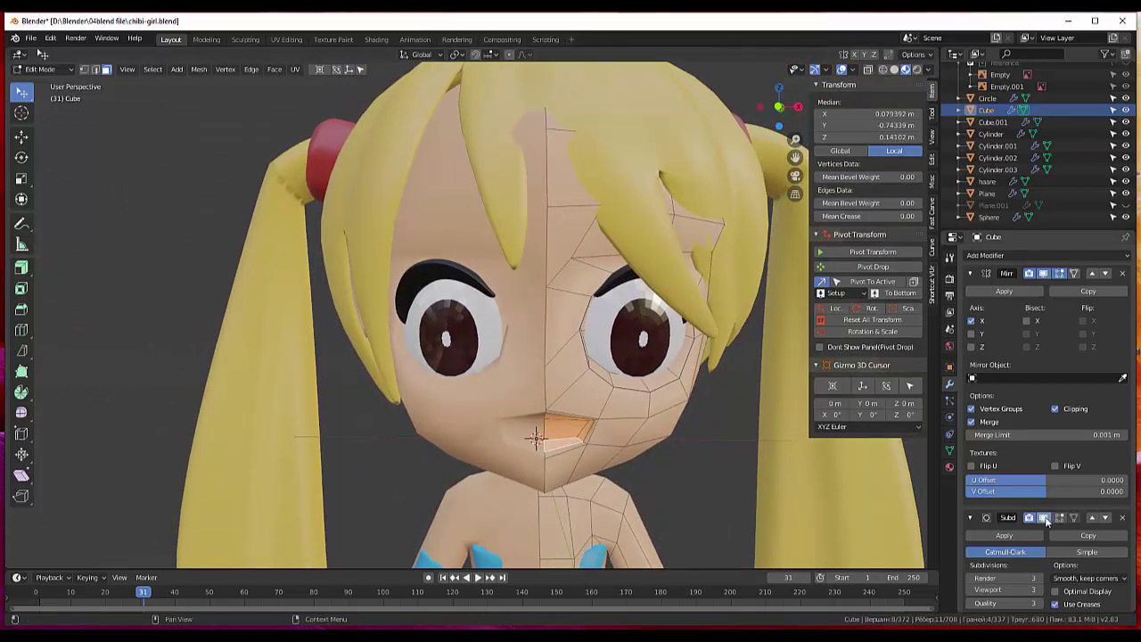
{"action": "left_click", "coordinate": [1059, 518]}
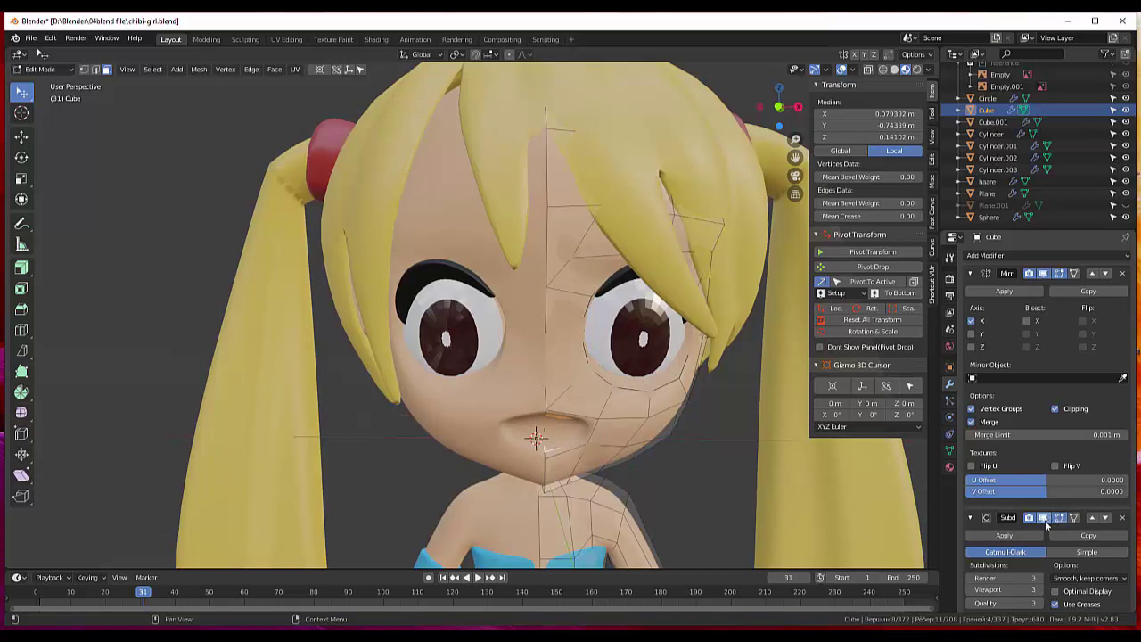
{"action": "left_click", "coordinate": [1045, 522]}
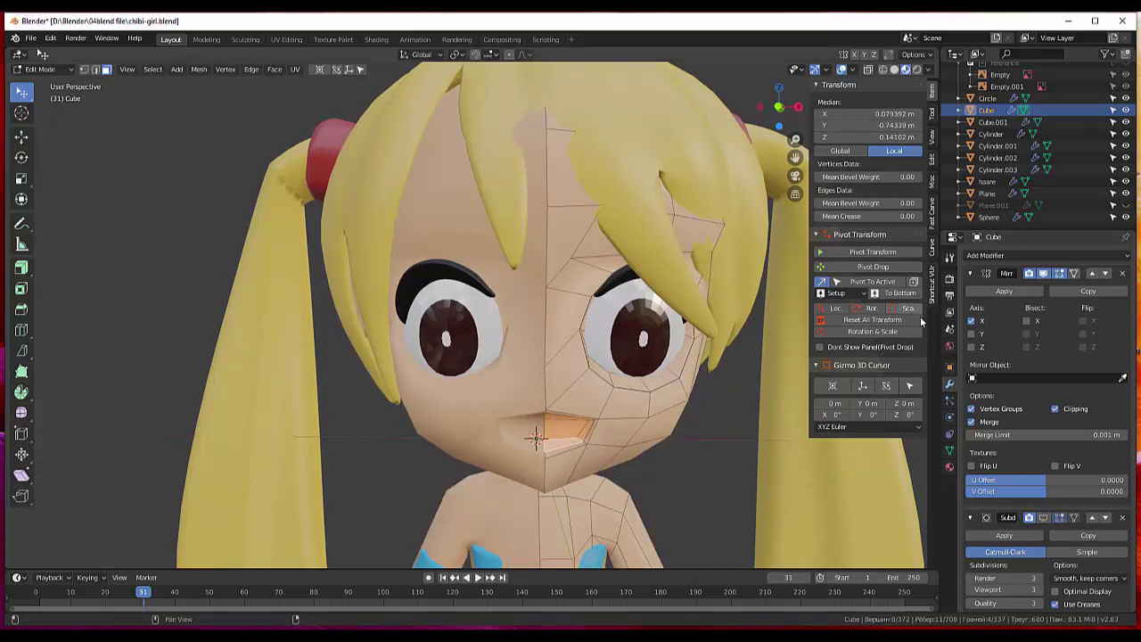
{"action": "left_click", "coordinate": [949, 466]}
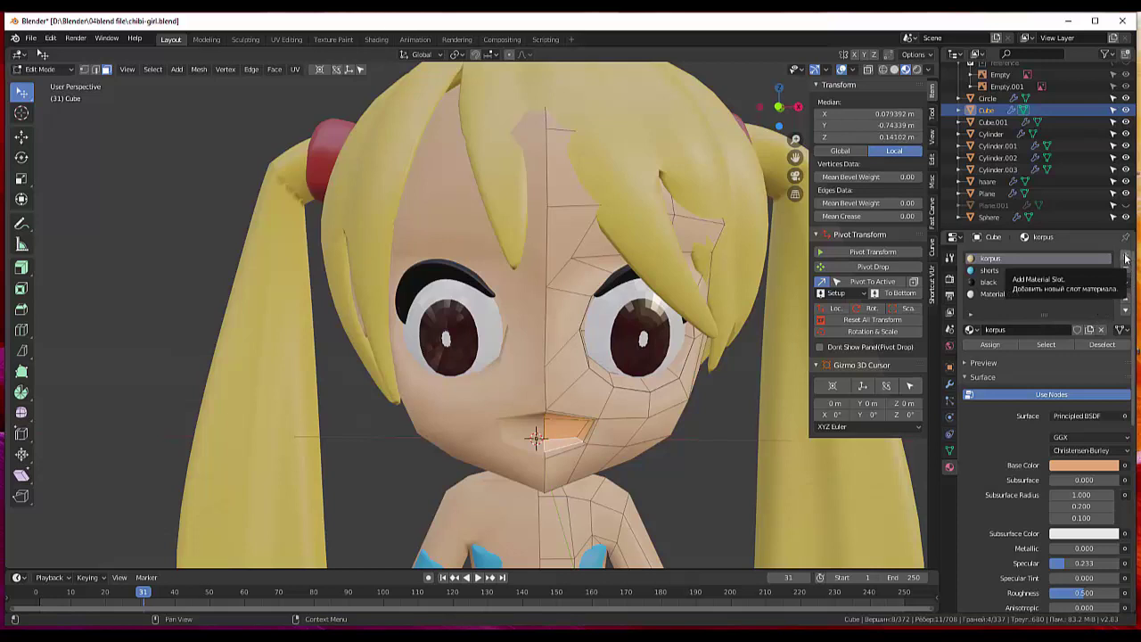
Add a new material slot holding a new material named mund.
{"action": "left_click", "coordinate": [1126, 258]}
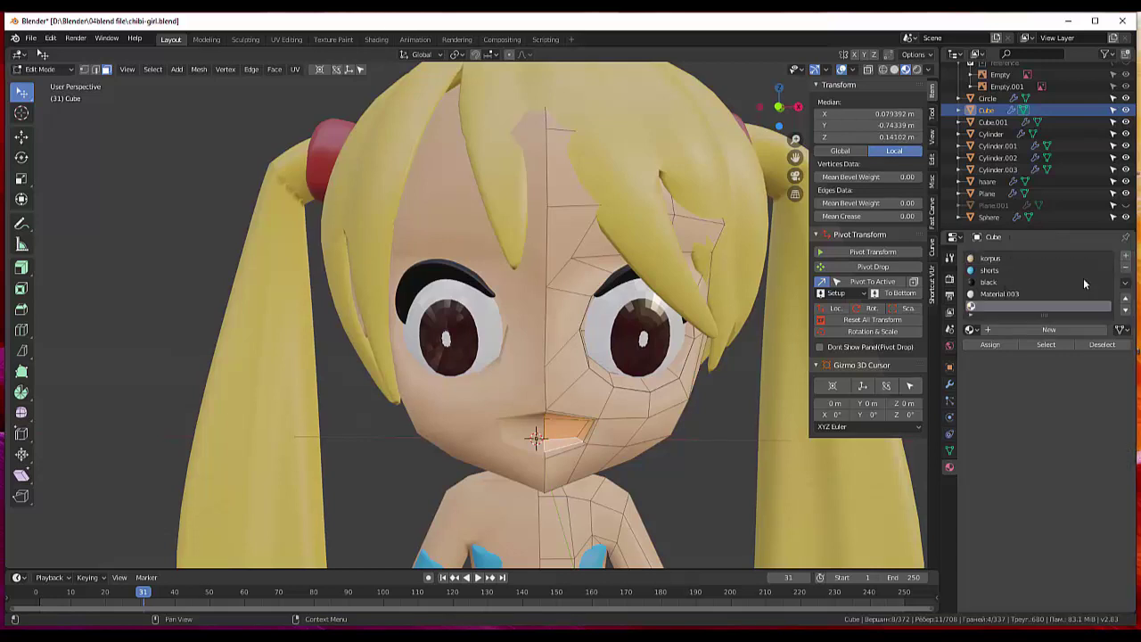
{"action": "left_click", "coordinate": [1043, 330]}
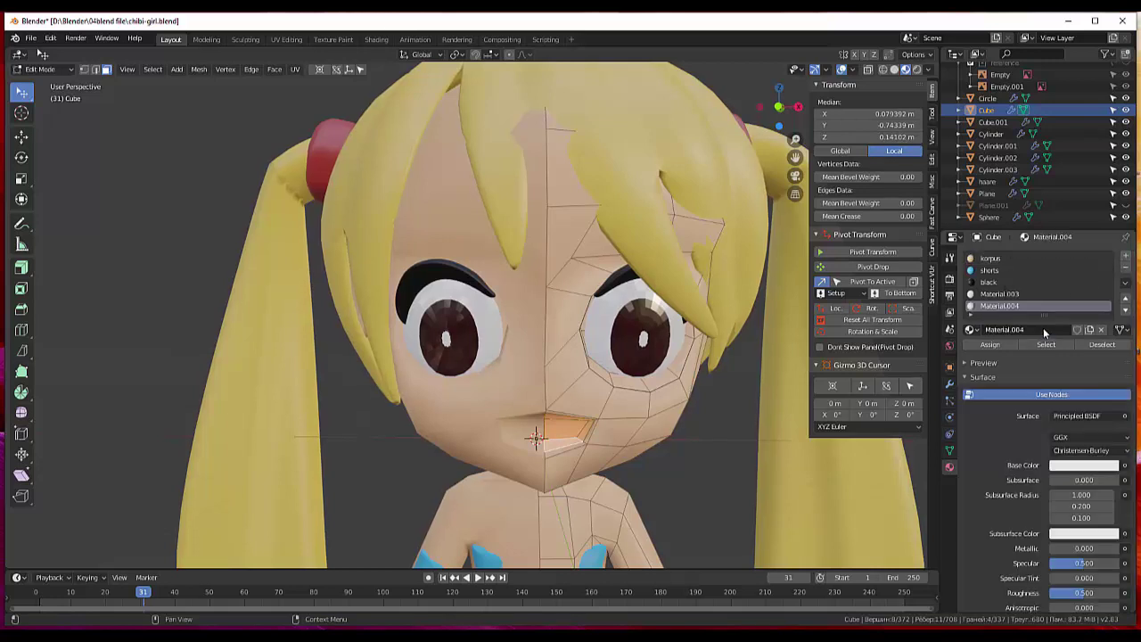
{"action": "double_click", "coordinate": [1025, 328]}
{"action": "type", "text": "mund"}
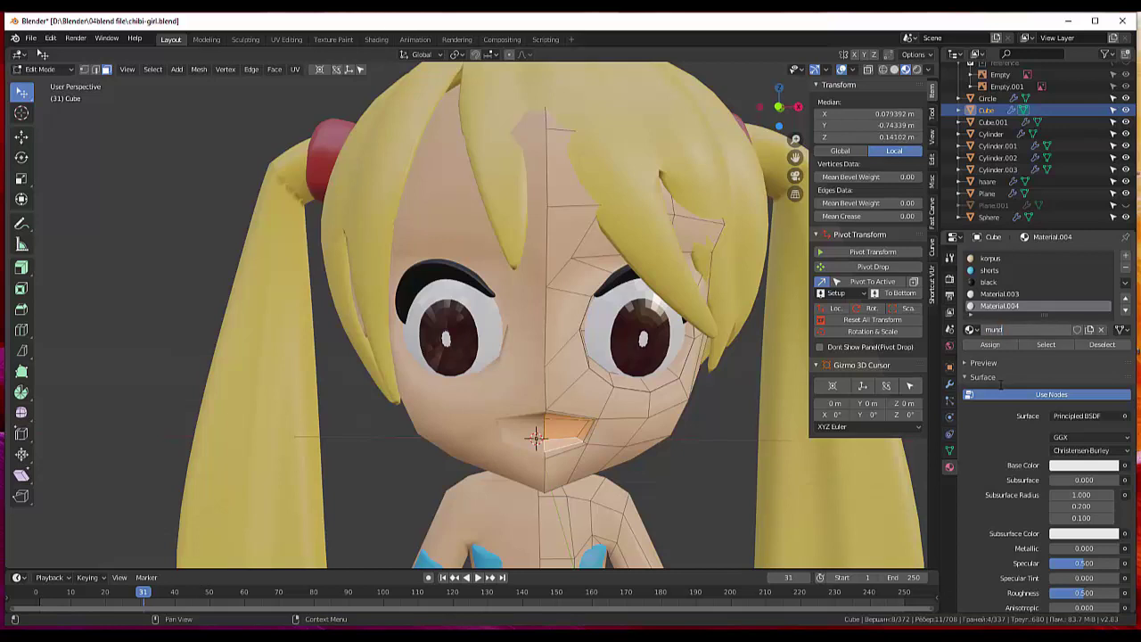
{"action": "key", "text": "Return"}
Tint mund's base colour pink, assign it to the mouth faces, then deselect.
{"action": "left_click", "coordinate": [1086, 465]}
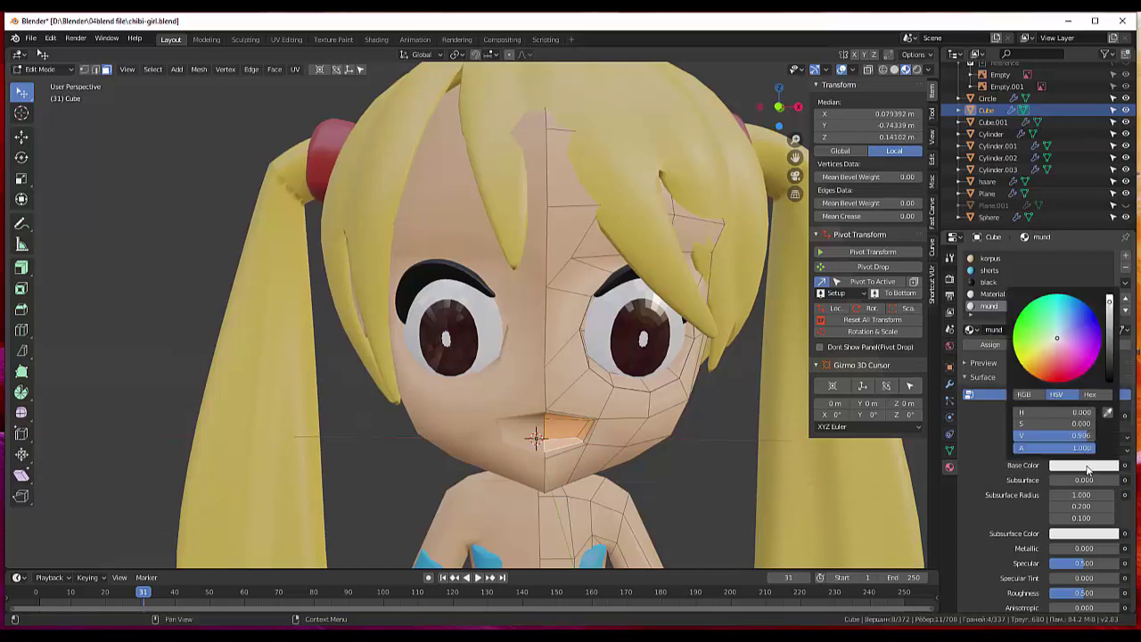
{"action": "left_click", "coordinate": [1051, 347]}
{"action": "left_click_drag", "start_coordinate": [1048, 349], "coordinate": [1057, 353]}
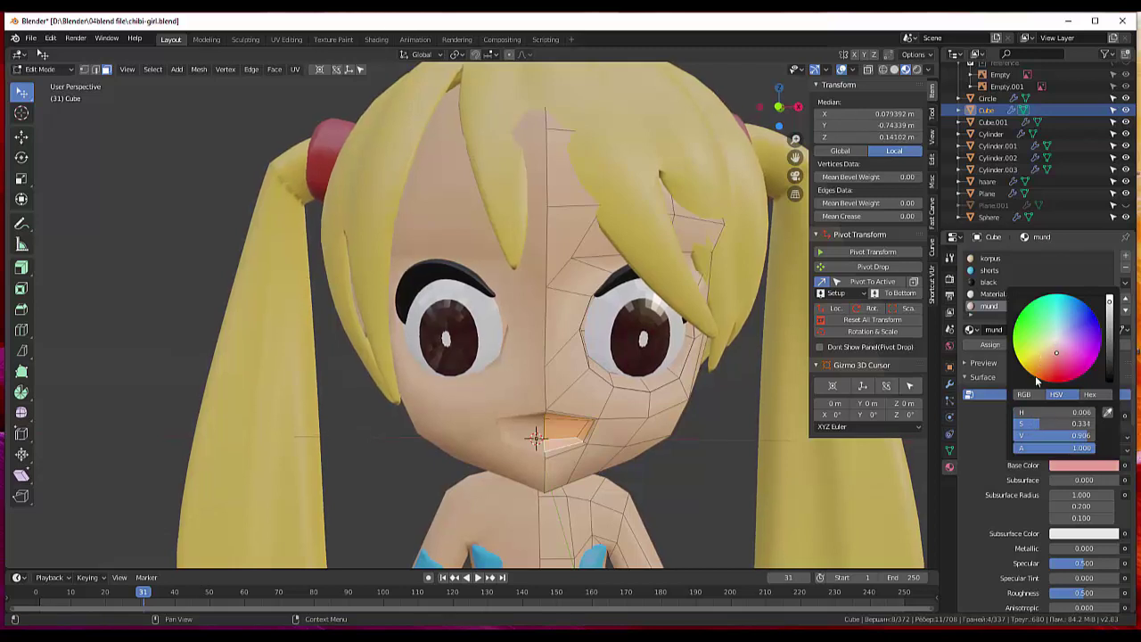
{"action": "left_click", "coordinate": [989, 347]}
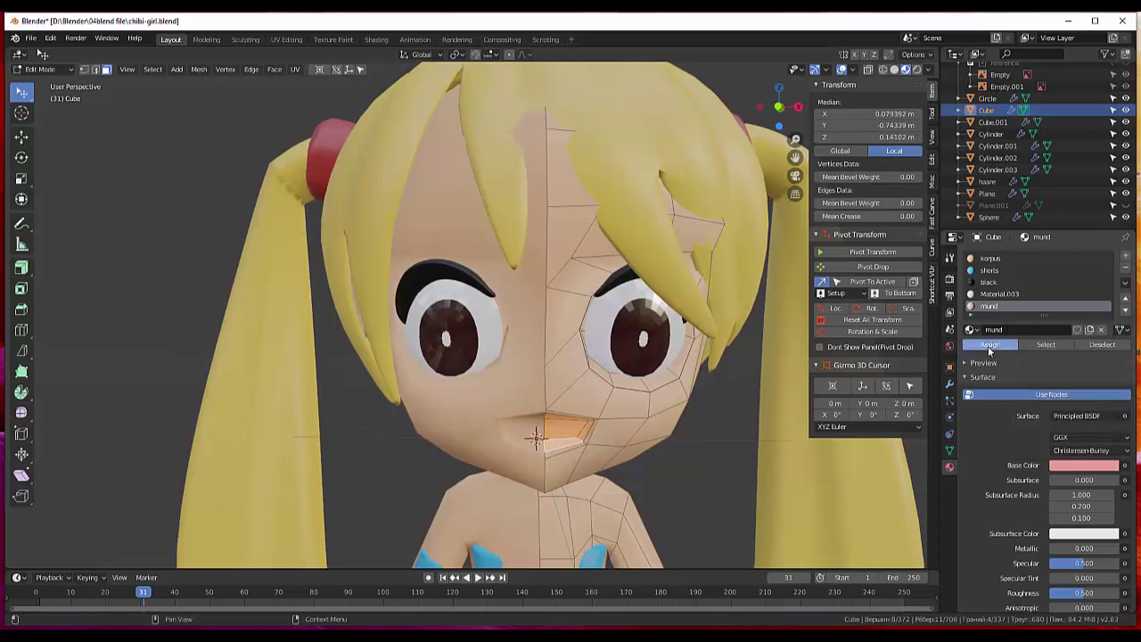
{"action": "left_click", "coordinate": [682, 481]}
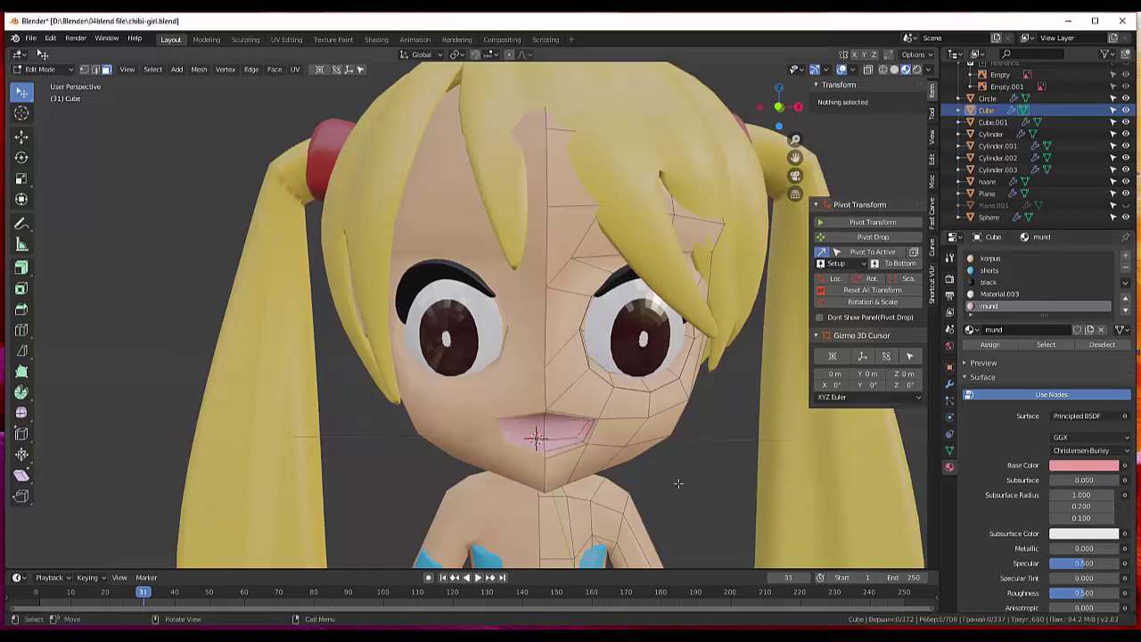
{"action": "scroll", "coordinate": [682, 477], "scroll_direction": "down", "scroll_amount": 2}
{"action": "scroll", "coordinate": [682, 477], "scroll_direction": "down", "scroll_amount": 2}
{"action": "mouse_move", "coordinate": [682, 477]}
{"action": "middle_mouse_down"}
{"action": "mouse_move", "coordinate": [780, 462]}
{"action": "mouse_move", "coordinate": [698, 482]}
{"action": "mouse_move", "coordinate": [563, 354]}
{"action": "middle_mouse_up"}
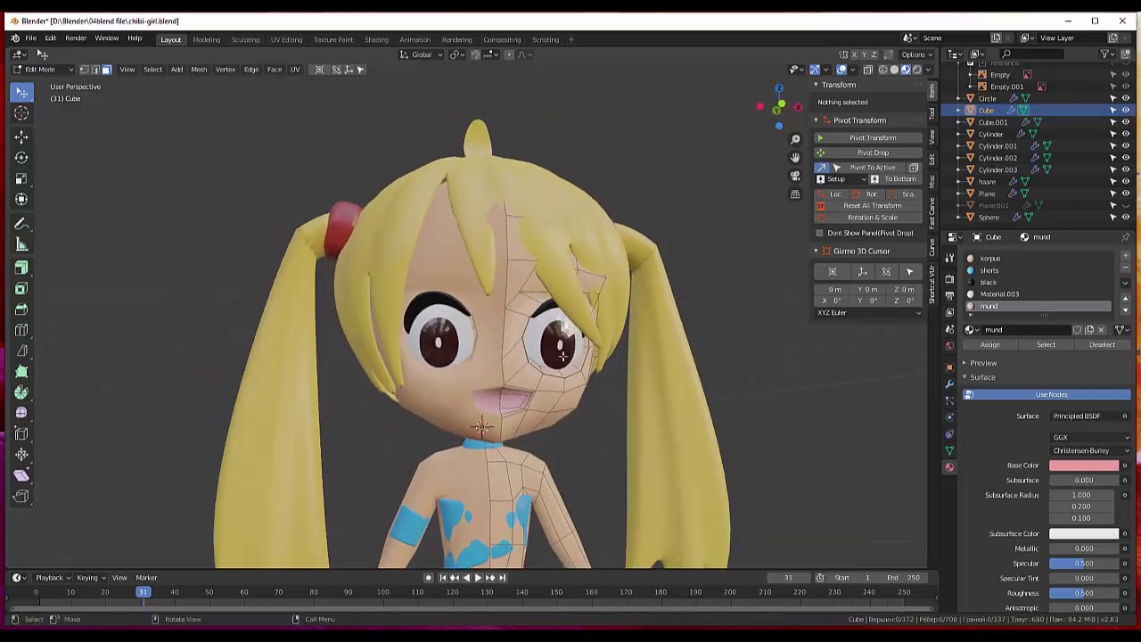
{"action": "left_click", "coordinate": [566, 353]}
{"action": "scroll", "coordinate": [605, 399], "scroll_direction": "down", "scroll_amount": 1}
{"action": "scroll", "coordinate": [605, 403], "scroll_direction": "down", "scroll_amount": 2}
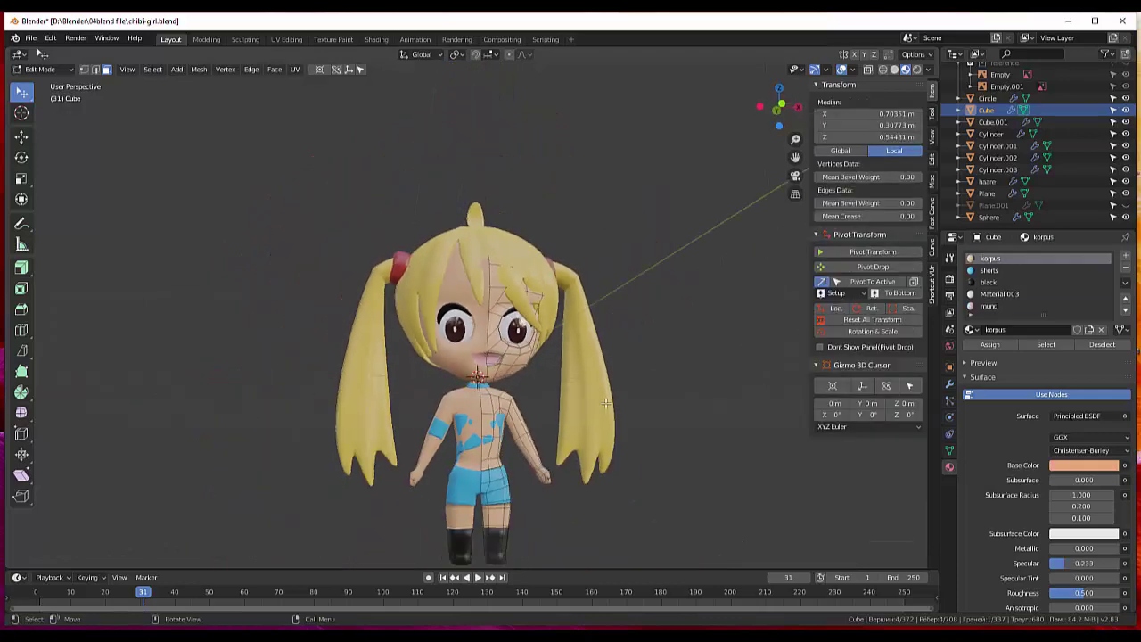
{"action": "scroll", "coordinate": [605, 403], "scroll_direction": "down", "scroll_amount": 1}
{"action": "middle_click_drag", "start_coordinate": [606, 403], "coordinate": [550, 410]}
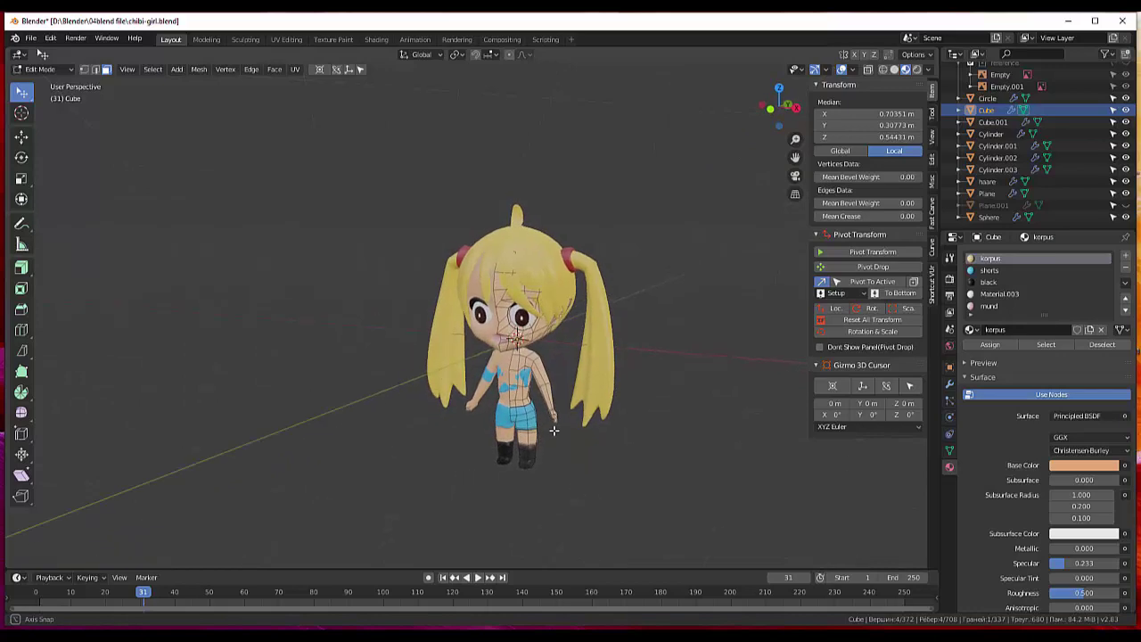
{"action": "scroll", "coordinate": [550, 410], "scroll_direction": "up", "scroll_amount": 5}
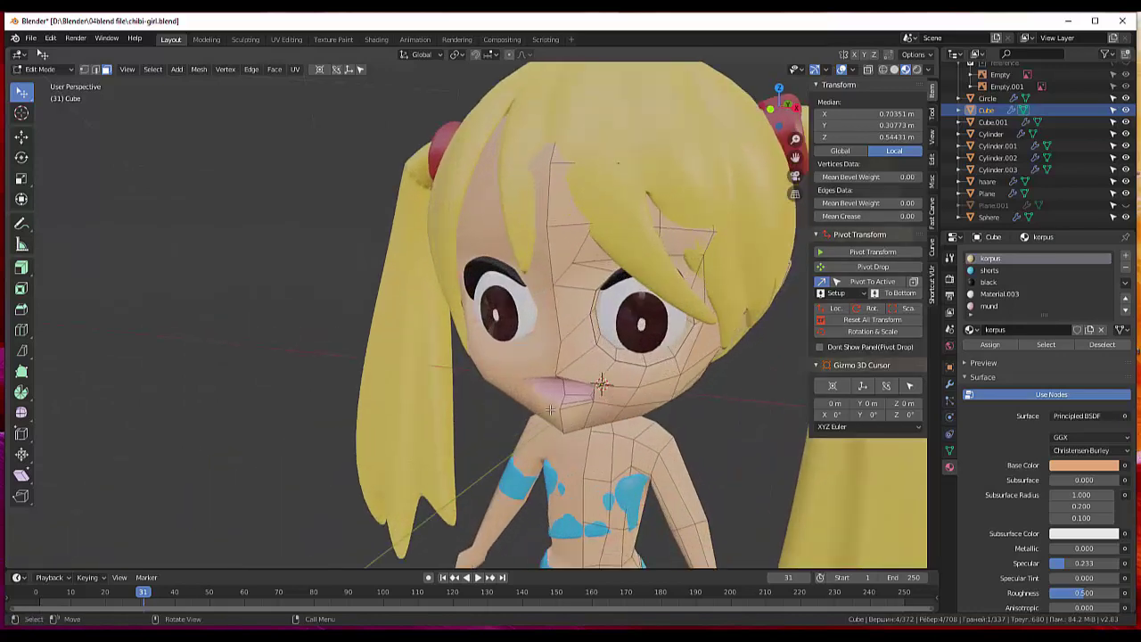
{"action": "mouse_move", "coordinate": [550, 410]}
{"action": "middle_mouse_down"}
{"action": "mouse_move", "coordinate": [605, 398]}
{"action": "mouse_move", "coordinate": [650, 430]}
{"action": "middle_mouse_up"}
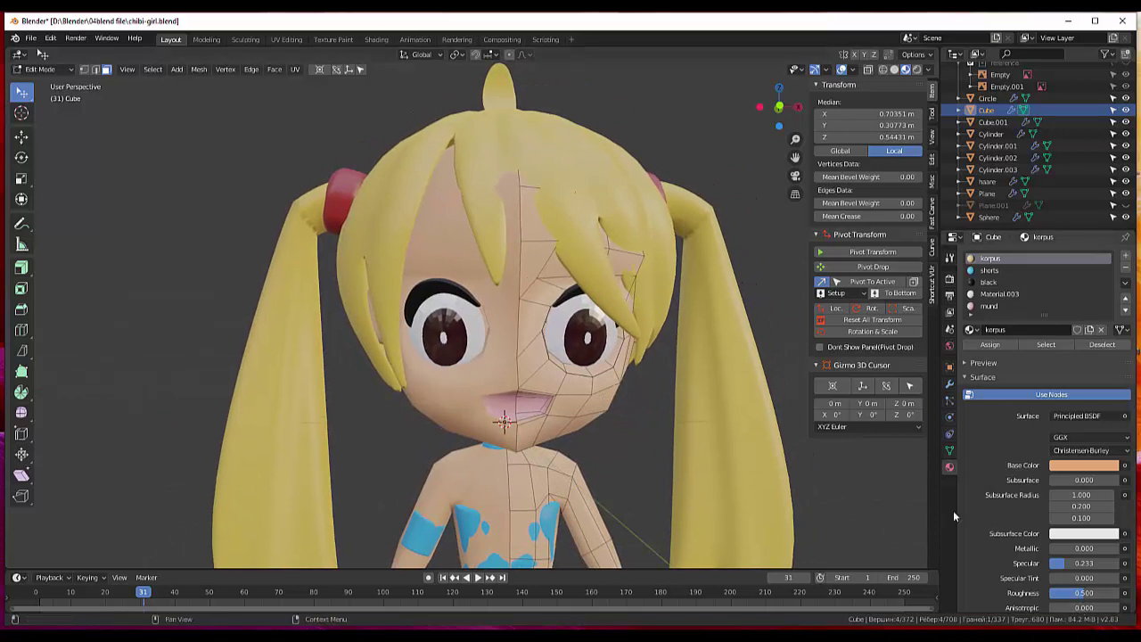
{"action": "key", "text": "alt+a"}
{"action": "scroll", "coordinate": [614, 492], "scroll_direction": "down", "scroll_amount": 3}
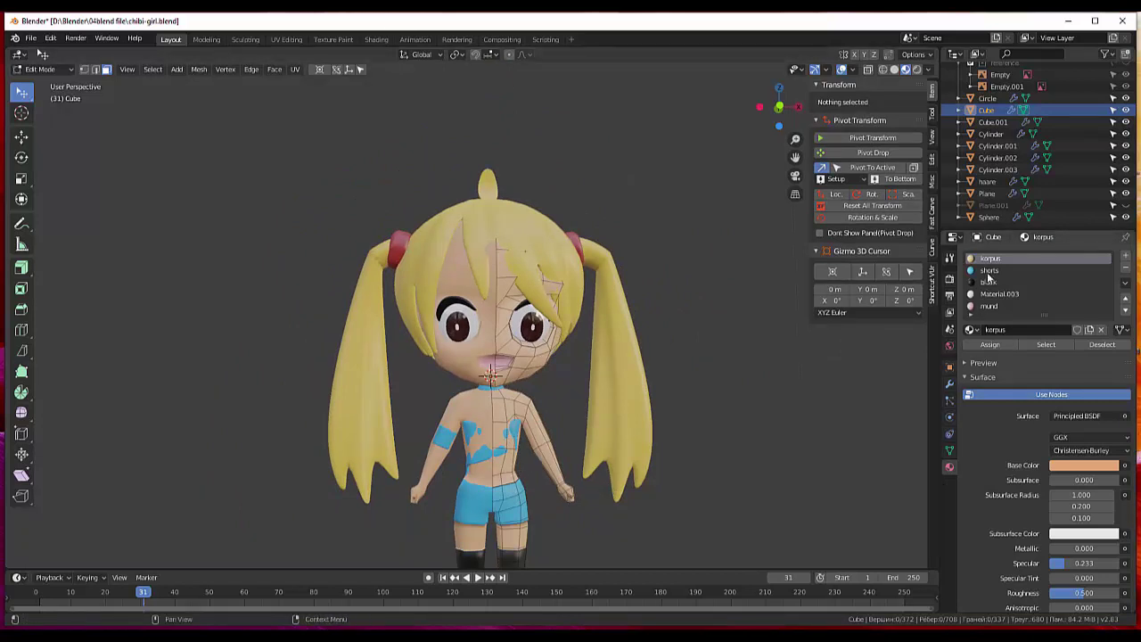
Enable the body Subdivision modifier's Edit Mode and On Cage display toggles.
{"action": "left_click", "coordinate": [949, 383]}
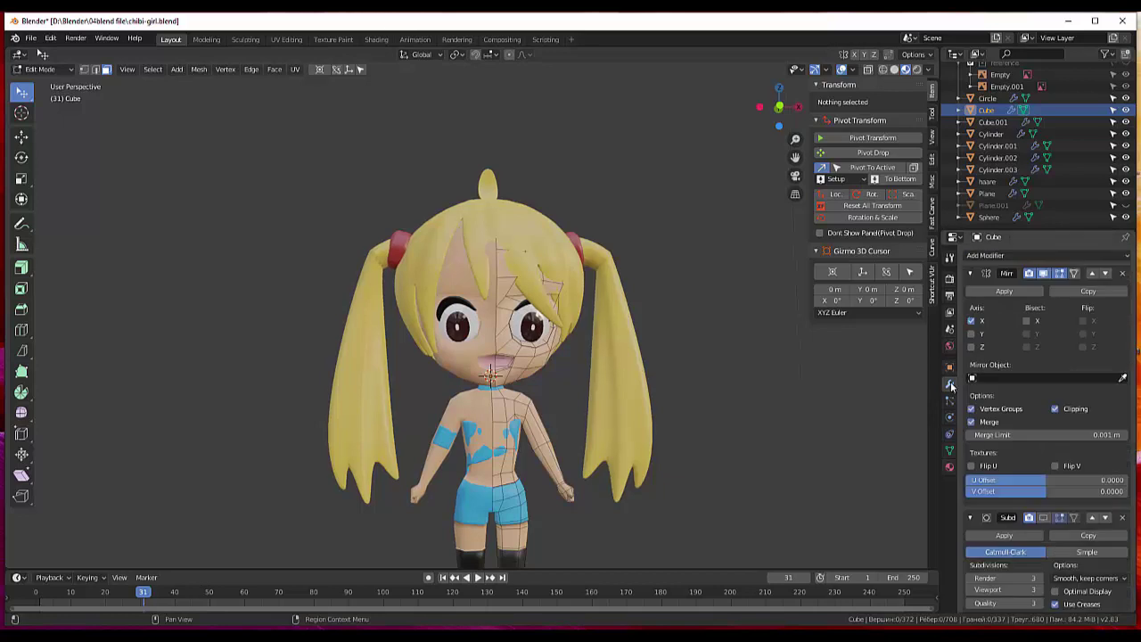
{"action": "left_click", "coordinate": [1044, 518]}
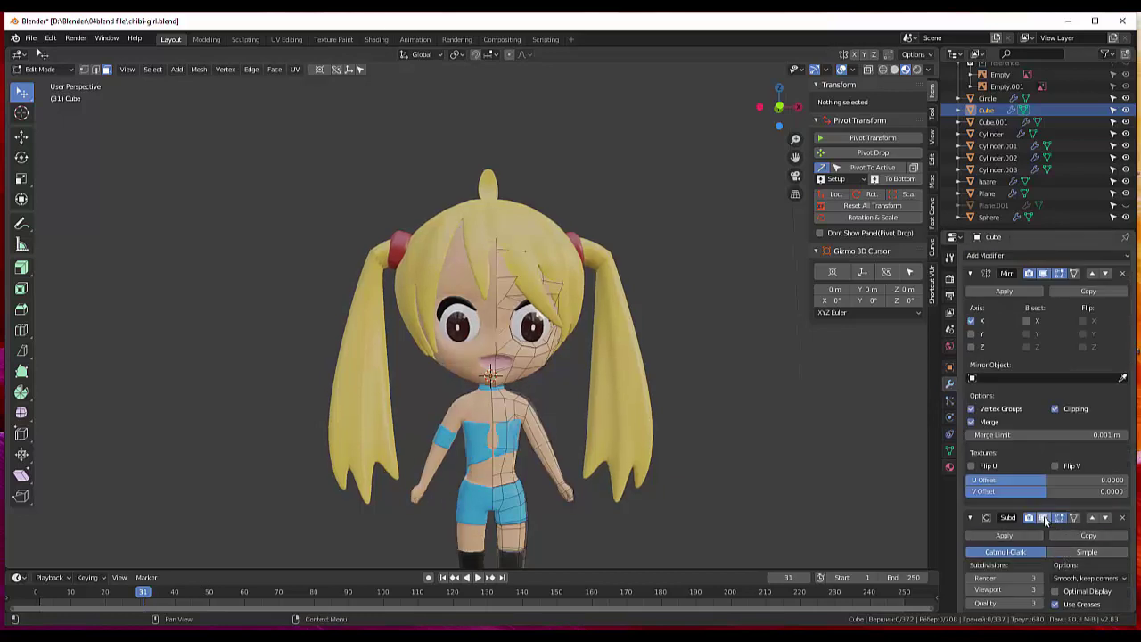
{"action": "left_click", "coordinate": [1073, 518]}
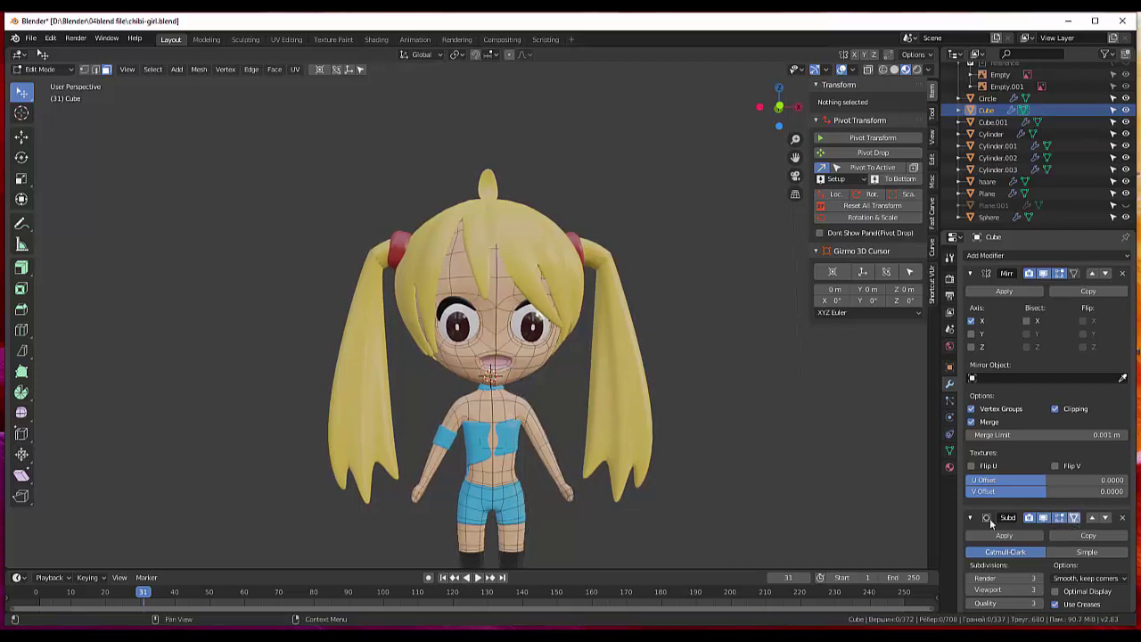
{"action": "middle_click_drag", "start_coordinate": [520, 498], "coordinate": [485, 491]}
{"action": "scroll", "coordinate": [461, 476], "scroll_direction": "up", "scroll_amount": 3}
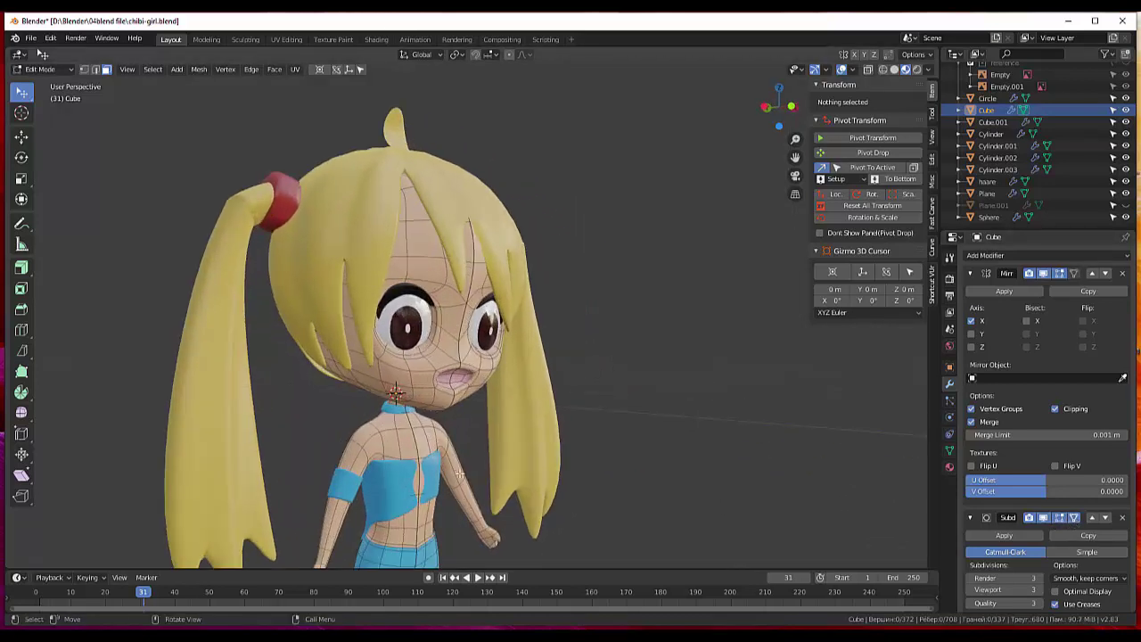
Move a single torso face slightly with G, then deselect it.
{"action": "left_click", "coordinate": [423, 486]}
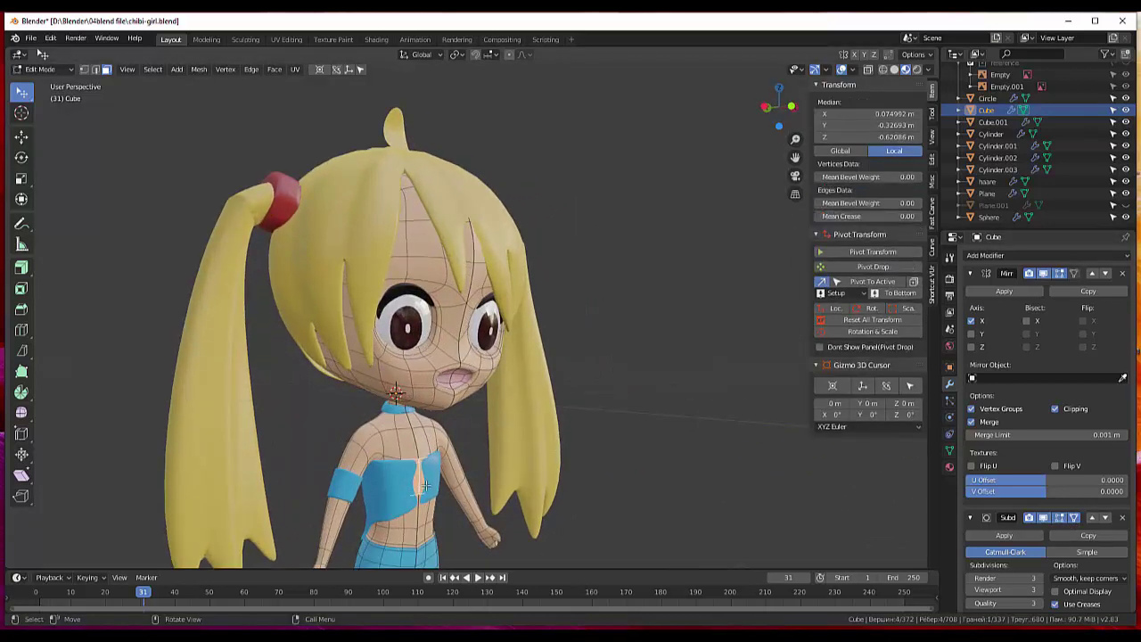
{"action": "middle_click_drag", "start_coordinate": [456, 486], "coordinate": [492, 497]}
{"action": "key", "text": "g"}
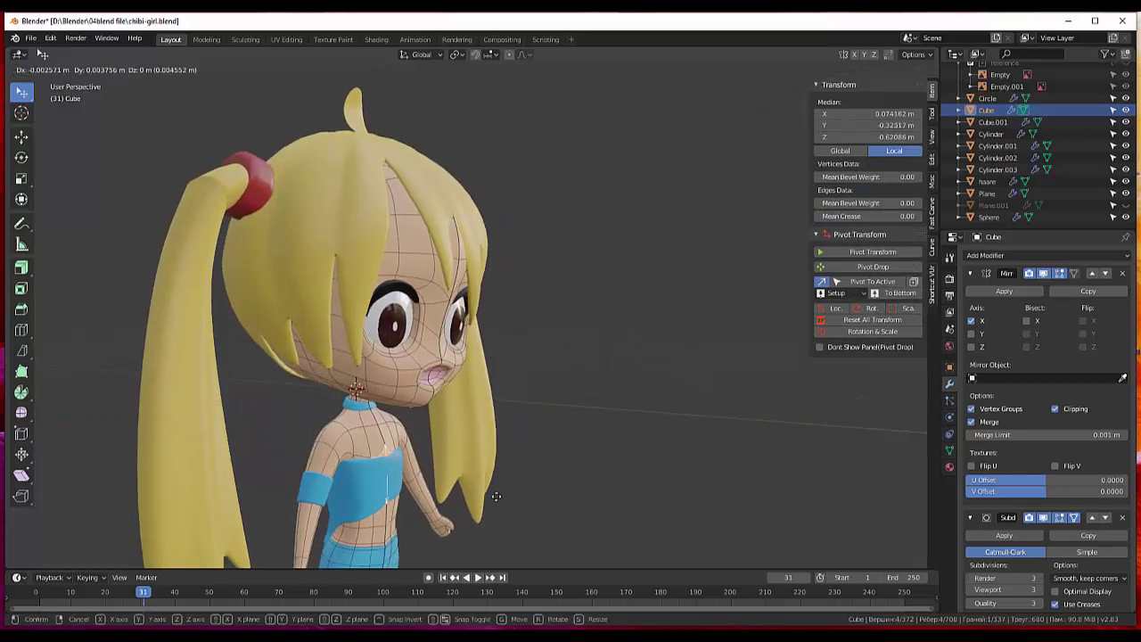
{"action": "left_click", "coordinate": [495, 496]}
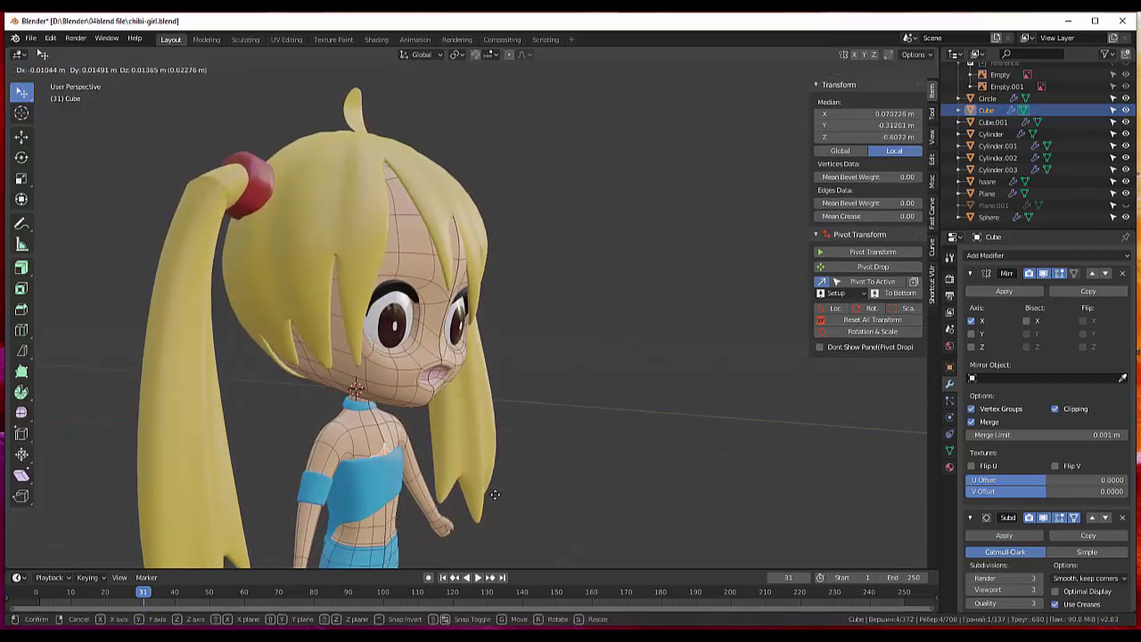
{"action": "left_click", "coordinate": [495, 494]}
Review the edited body from front and three-quarter angles.
{"action": "right_click", "coordinate": [545, 503]}
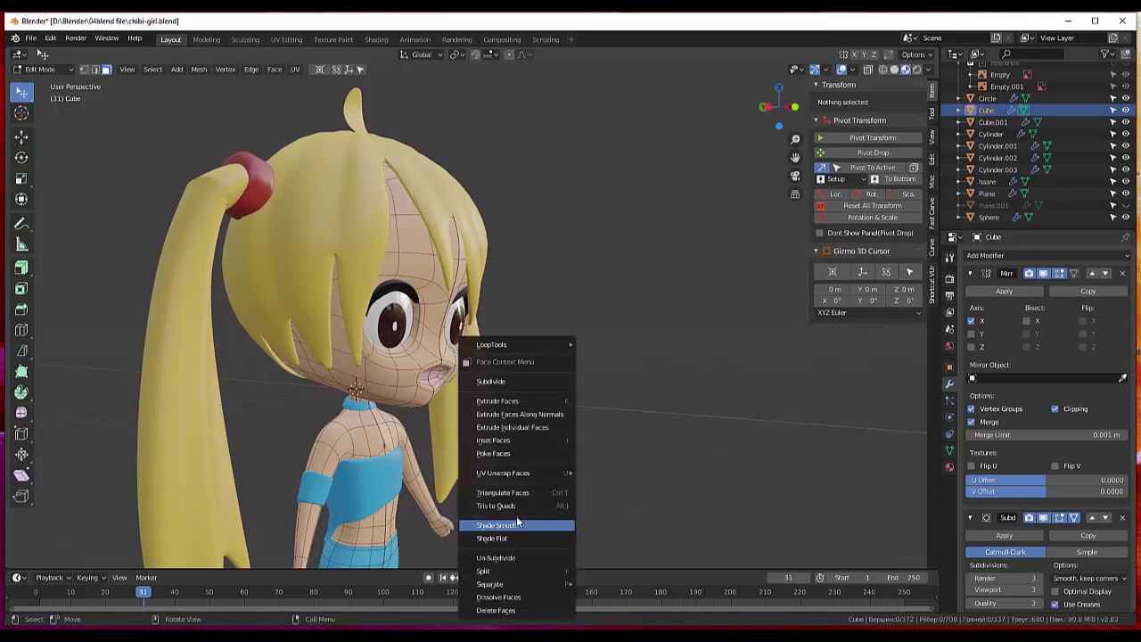
{"action": "middle_click_drag", "start_coordinate": [639, 447], "coordinate": [532, 447]}
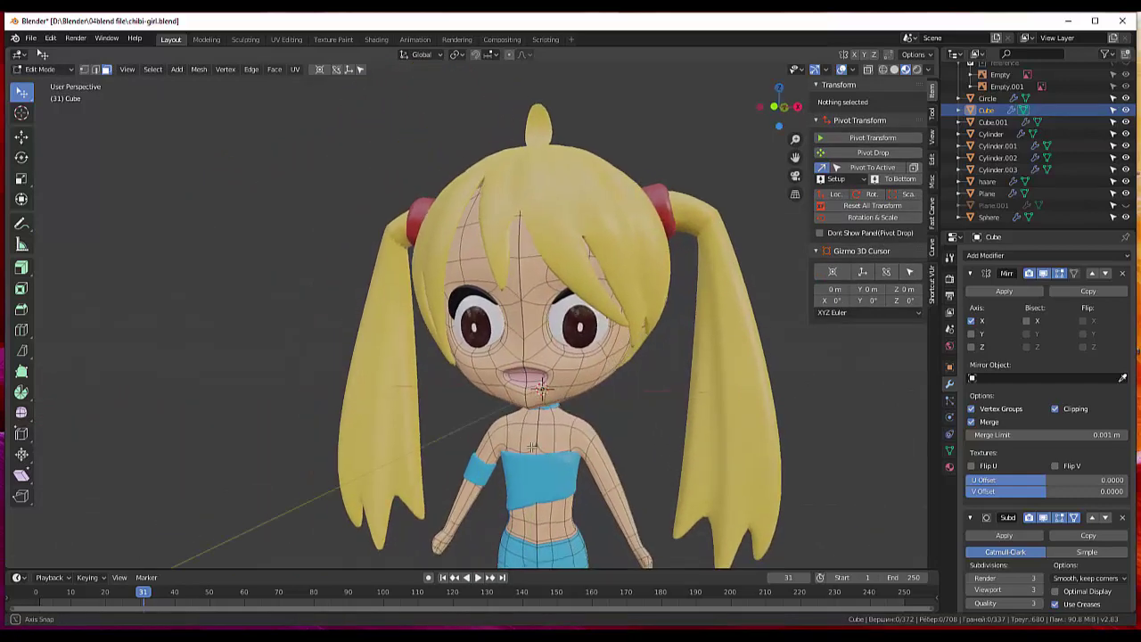
{"action": "mouse_move", "coordinate": [531, 447]}
{"action": "middle_mouse_down"}
{"action": "mouse_move", "coordinate": [519, 426]}
{"action": "mouse_move", "coordinate": [580, 406]}
{"action": "middle_mouse_up"}
{"action": "scroll", "coordinate": [519, 424], "scroll_direction": "up", "scroll_amount": 1}
{"action": "scroll", "coordinate": [519, 426], "scroll_direction": "up", "scroll_amount": 2}
{"action": "scroll", "coordinate": [580, 405], "scroll_direction": "down", "scroll_amount": 3}
{"action": "scroll", "coordinate": [580, 406], "scroll_direction": "down", "scroll_amount": 2}
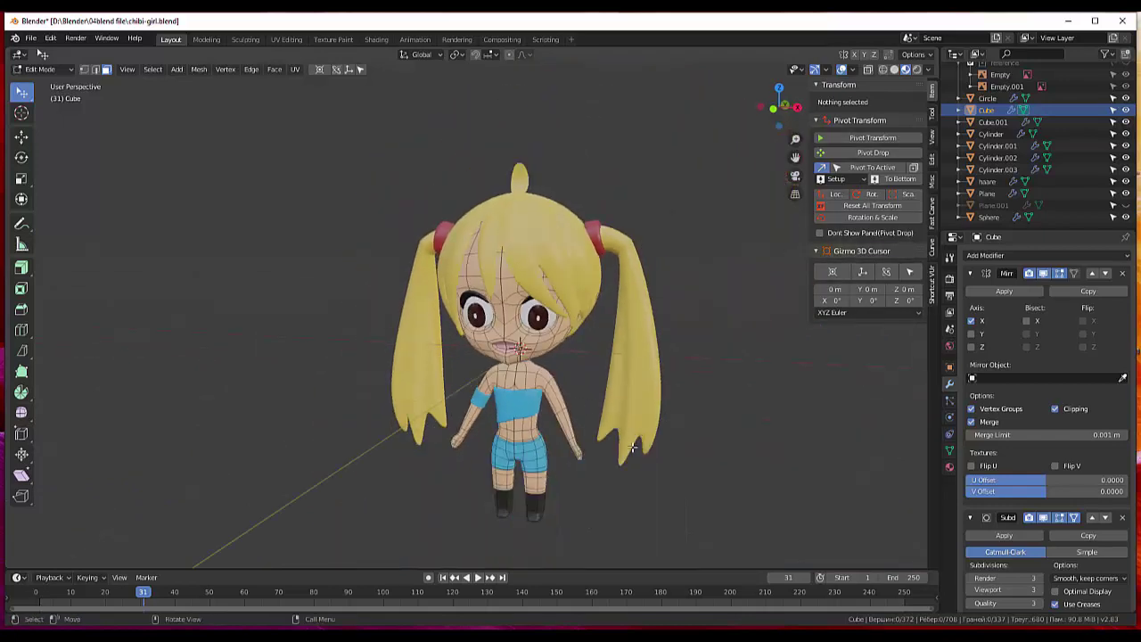
{"action": "mouse_move", "coordinate": [632, 448]}
{"action": "middle_mouse_down"}
{"action": "mouse_move", "coordinate": [695, 388]}
{"action": "mouse_move", "coordinate": [790, 433]}
{"action": "mouse_move", "coordinate": [721, 454]}
{"action": "mouse_move", "coordinate": [641, 448]}
{"action": "middle_mouse_up"}
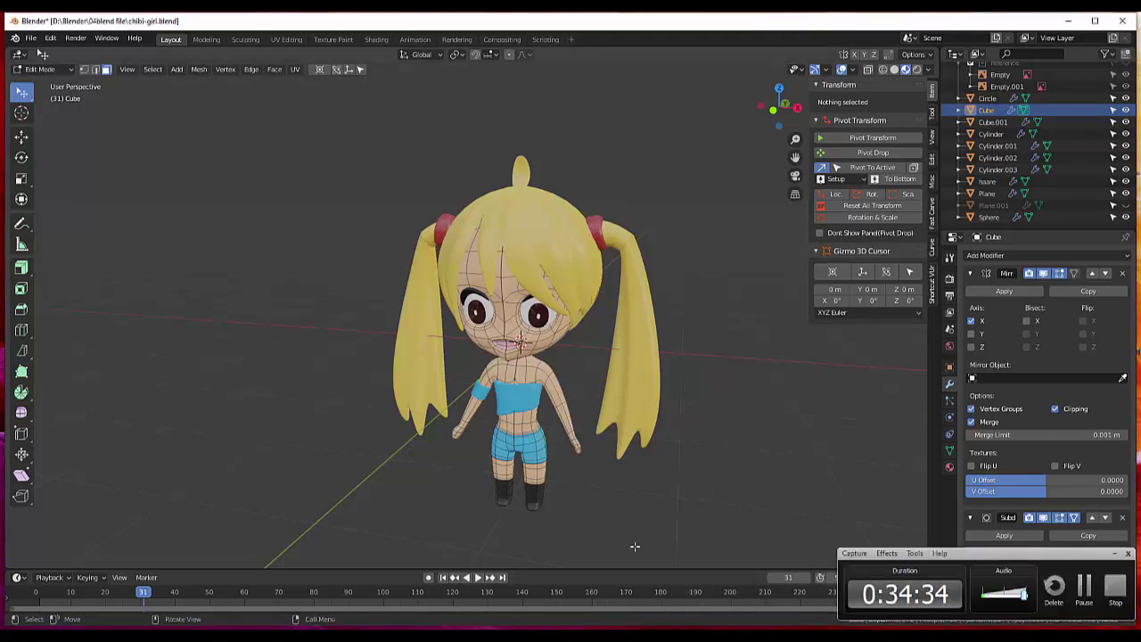
Add a cube into the body mesh, then undo it.
{"action": "key", "text": "shift"}
{"action": "key", "text": "shift+a"}
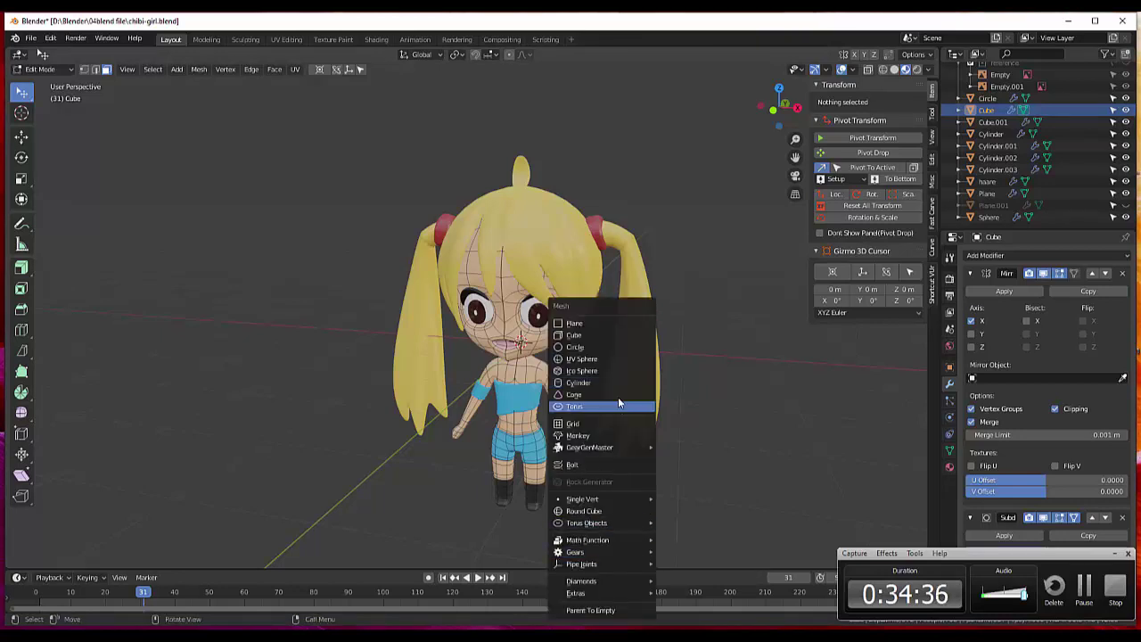
{"action": "left_click", "coordinate": [589, 341]}
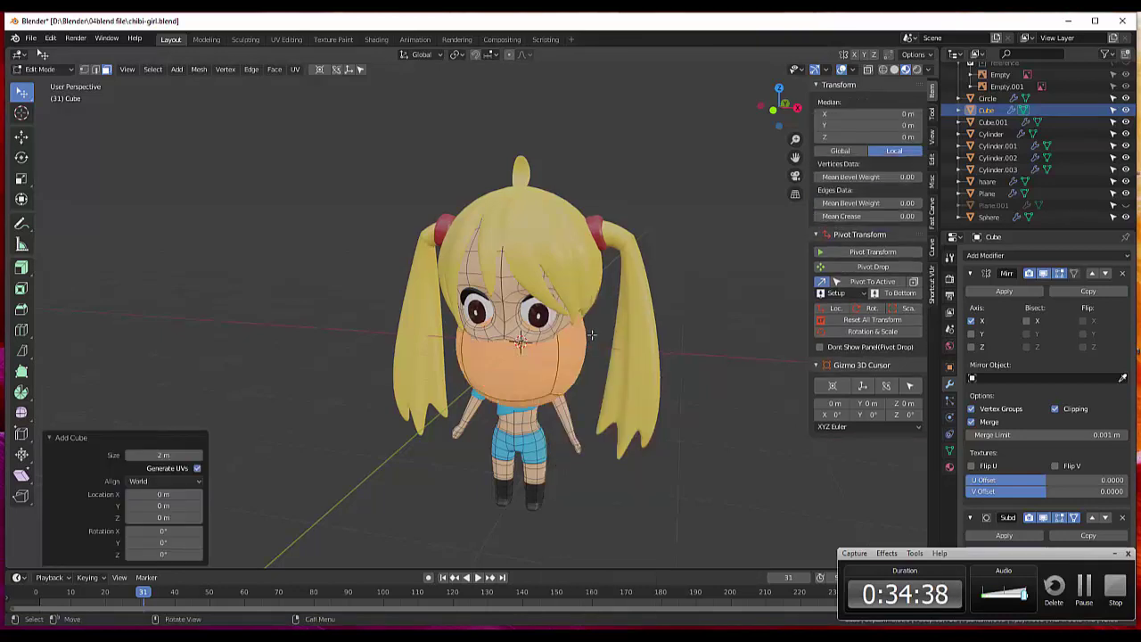
{"action": "key", "text": "ctrl"}
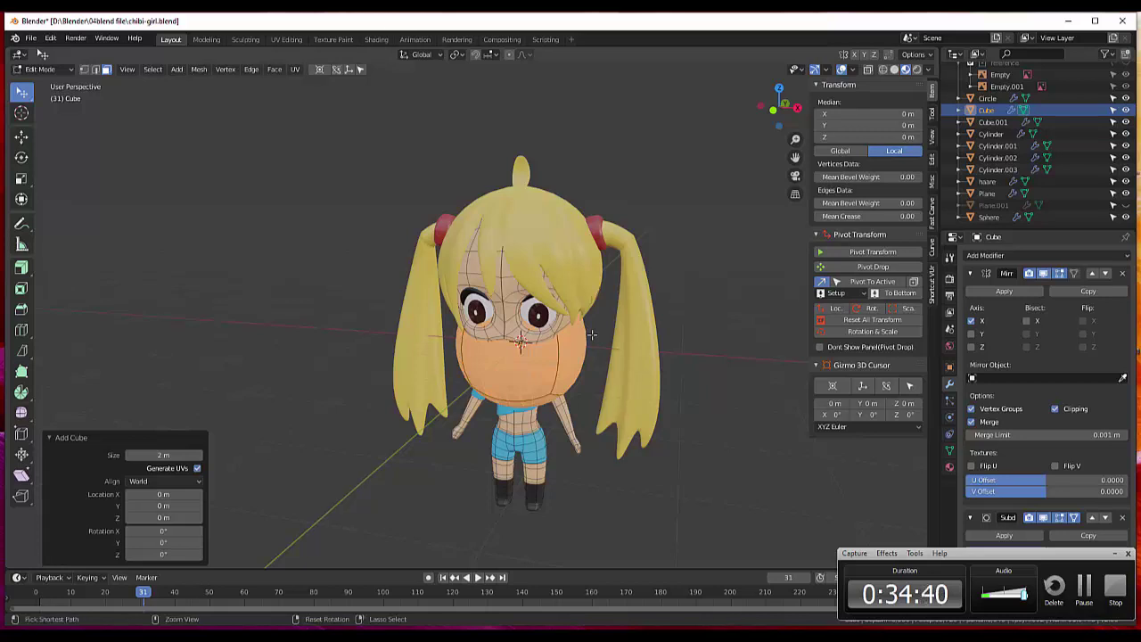
{"action": "key", "text": "ctrl+z"}
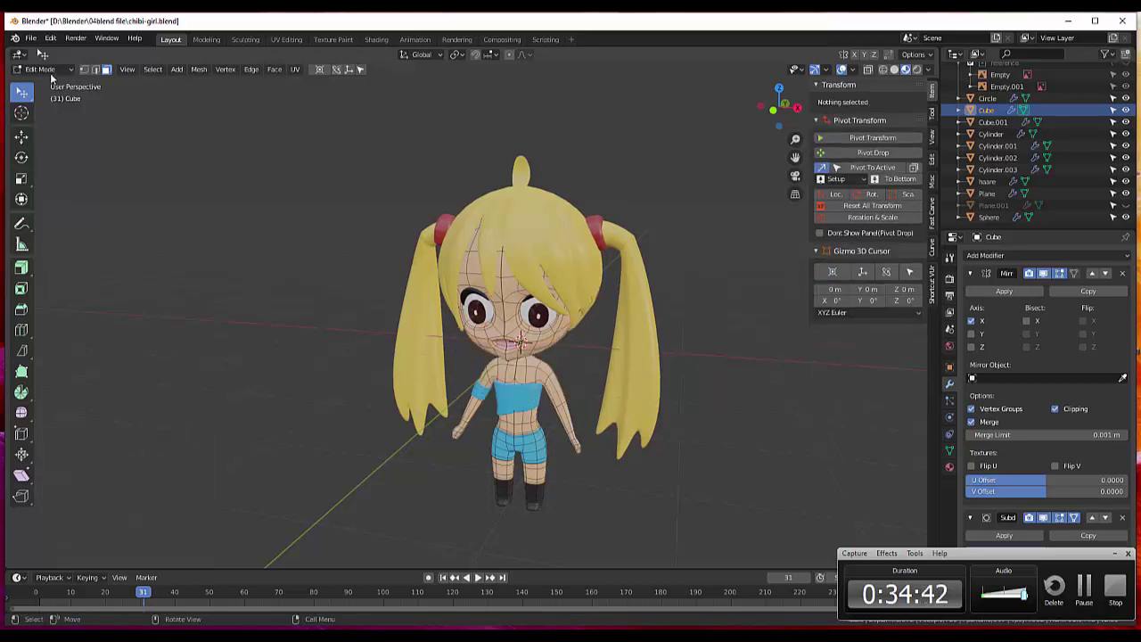
Switch the body to Object Mode and bring up the Add menu.
{"action": "left_click", "coordinate": [44, 69]}
{"action": "left_click", "coordinate": [41, 82]}
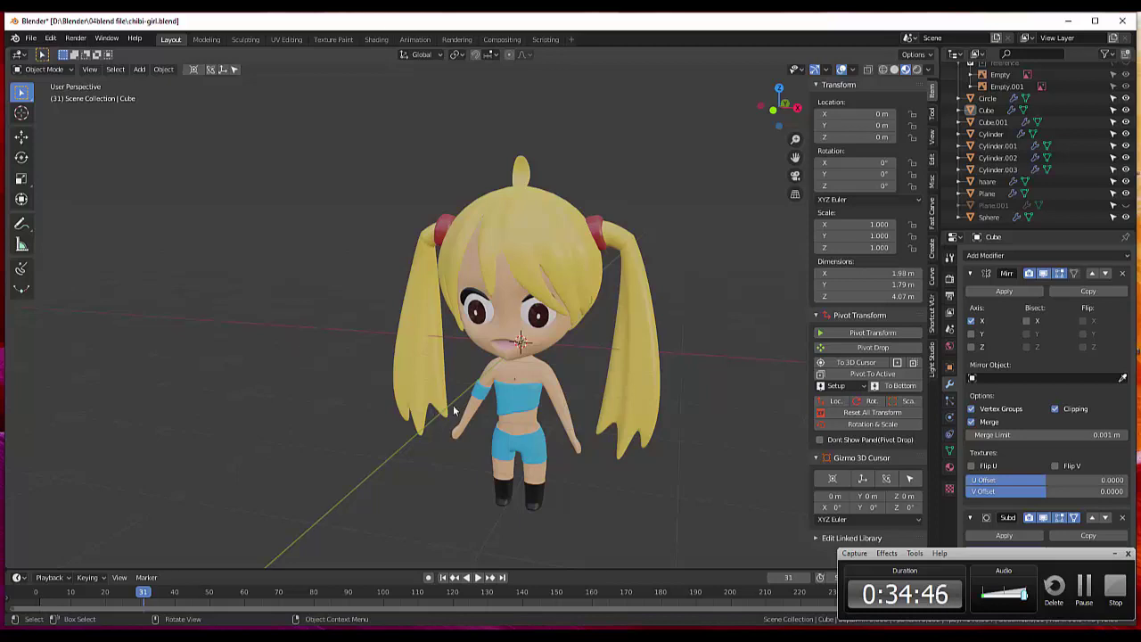
{"action": "key", "text": "shift+a"}
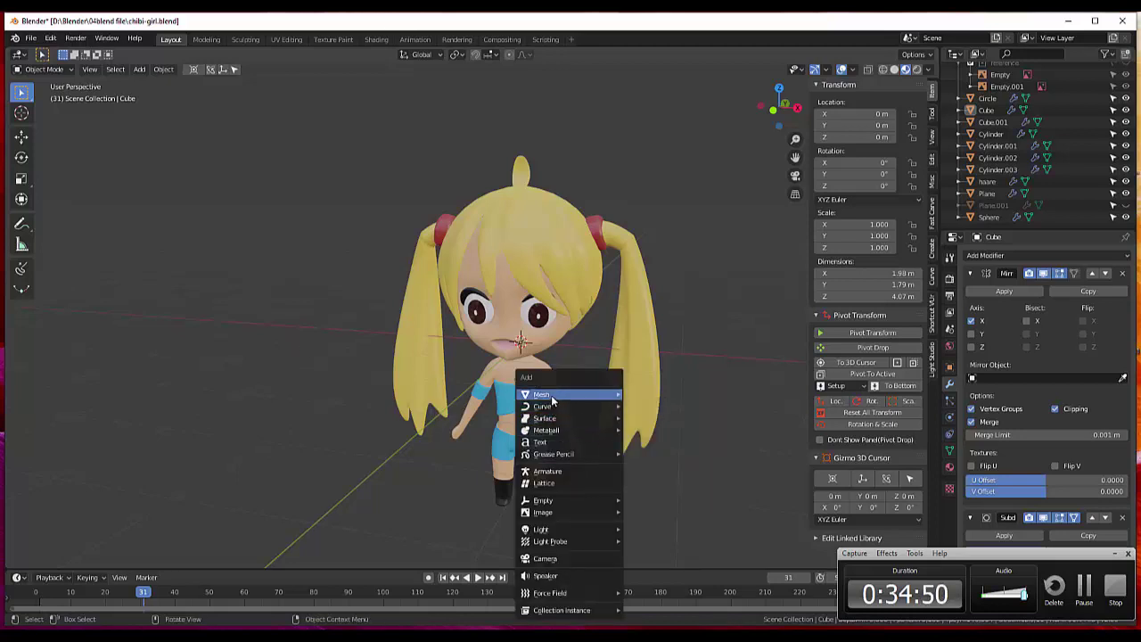
{"action": "mouse_move", "coordinate": [541, 394]}
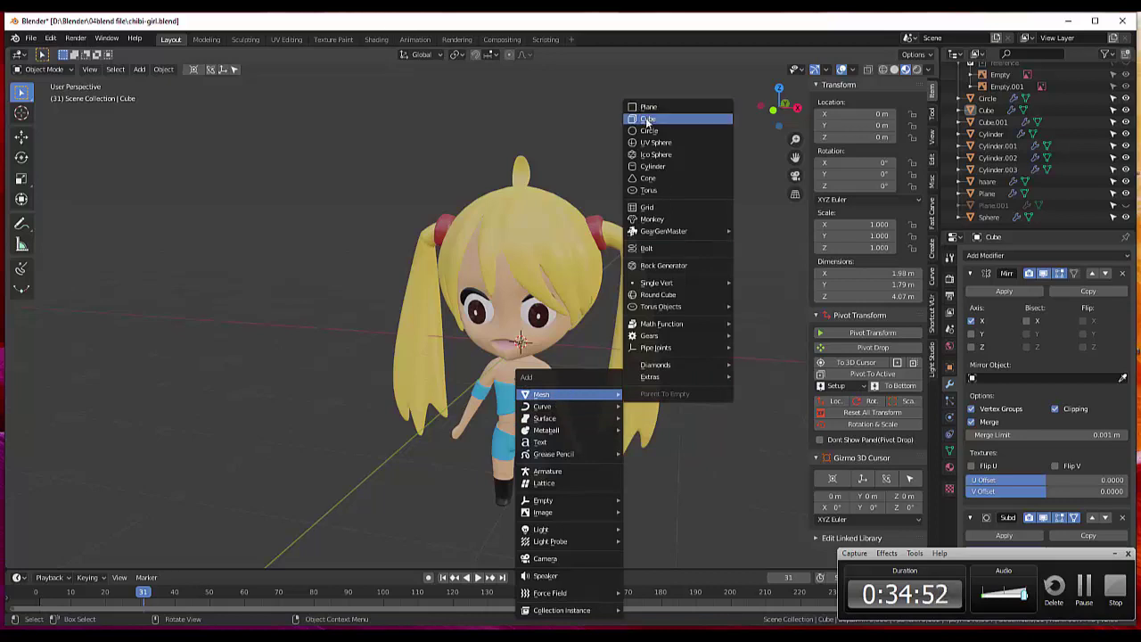
Add a new separate cube and scale it down to a small size.
{"action": "left_click", "coordinate": [647, 118]}
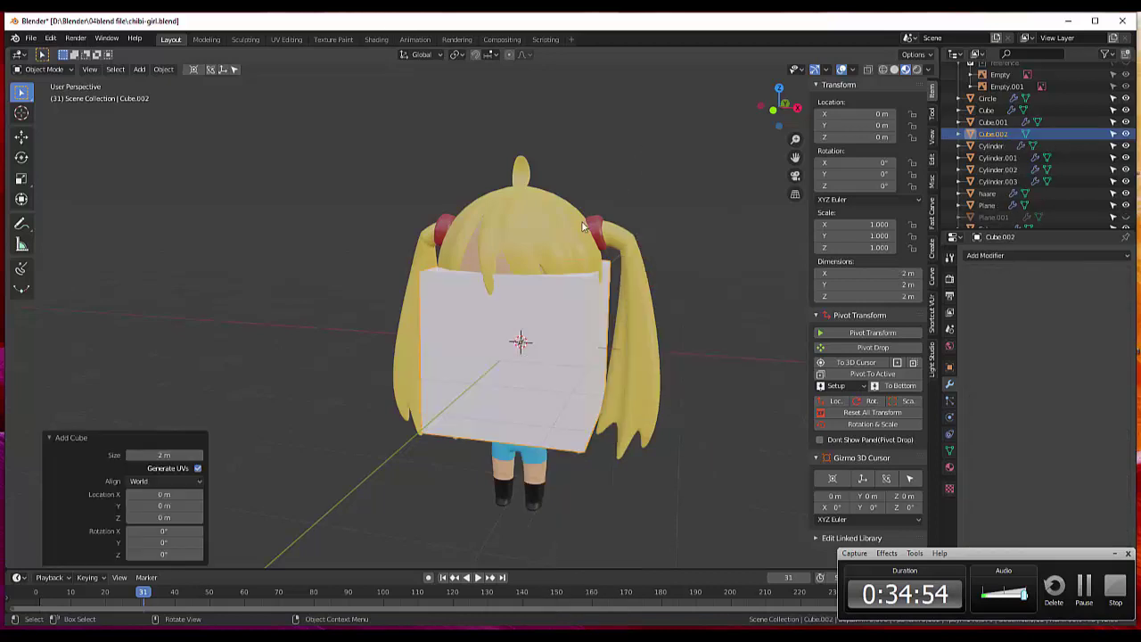
{"action": "key", "text": "s"}
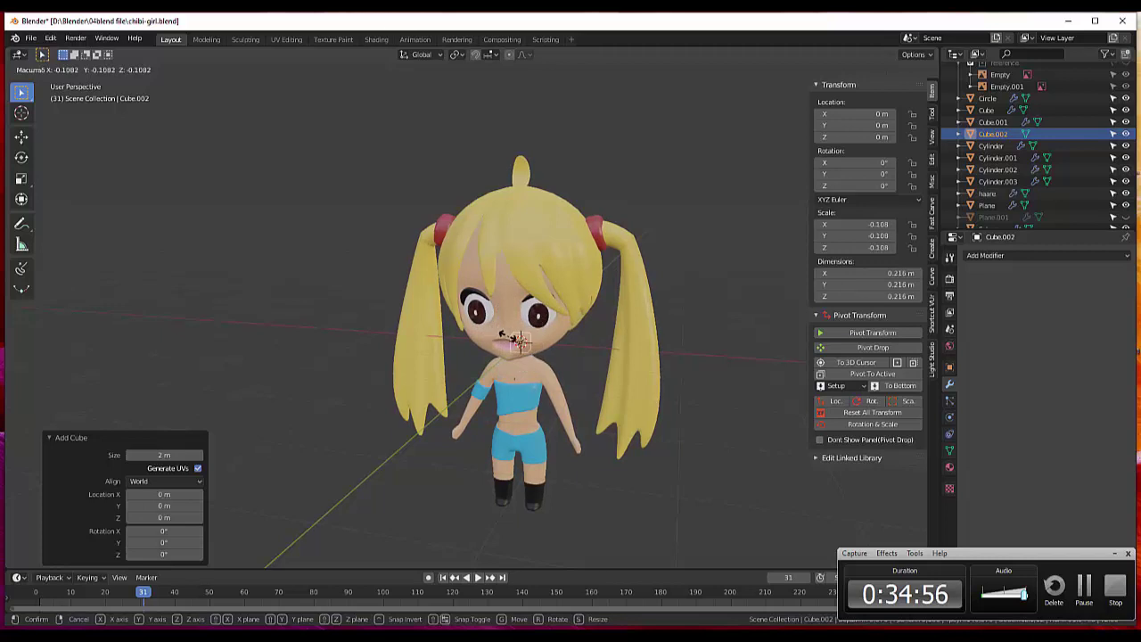
{"action": "left_click", "coordinate": [515, 341]}
{"action": "middle_click_drag", "start_coordinate": [535, 331], "coordinate": [580, 375]}
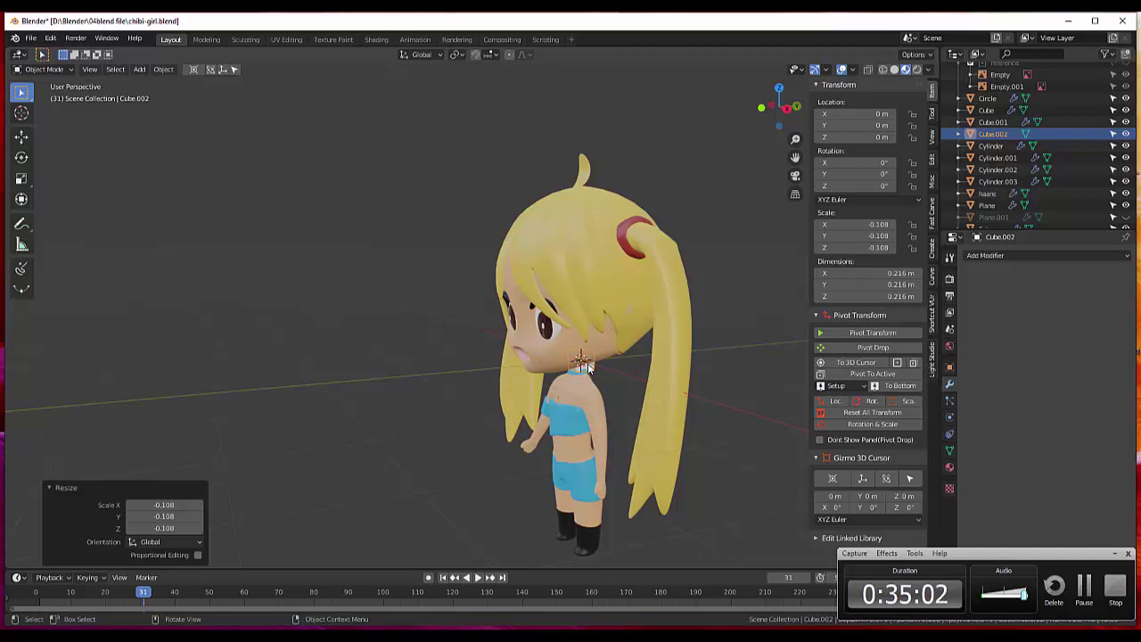
Move the small cube to sit just in front of the girl's mouth.
{"action": "key", "text": "g"}
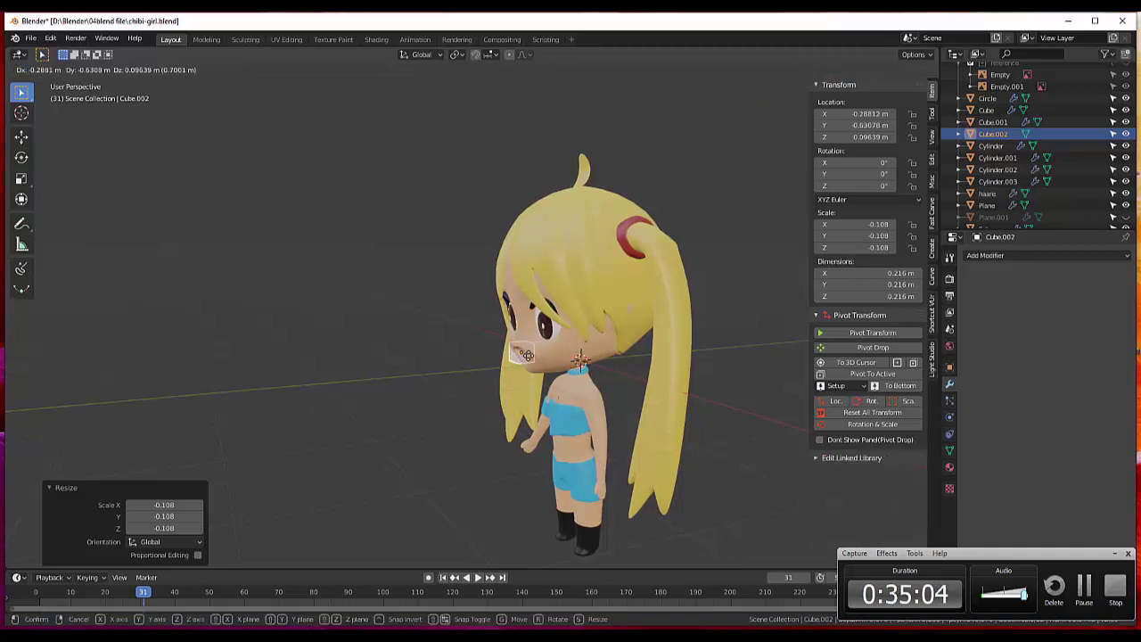
{"action": "left_click", "coordinate": [526, 355]}
{"action": "mouse_move", "coordinate": [526, 355]}
{"action": "middle_mouse_down"}
{"action": "mouse_move", "coordinate": [675, 332]}
{"action": "mouse_move", "coordinate": [652, 328]}
{"action": "middle_mouse_up"}
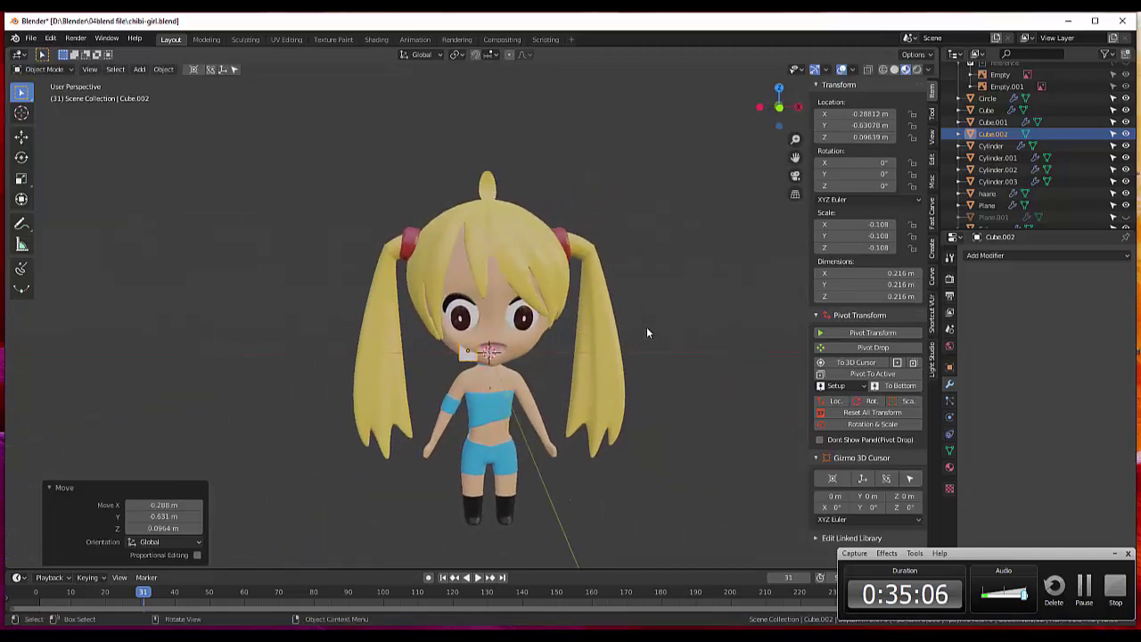
{"action": "key", "text": "KP_1"}
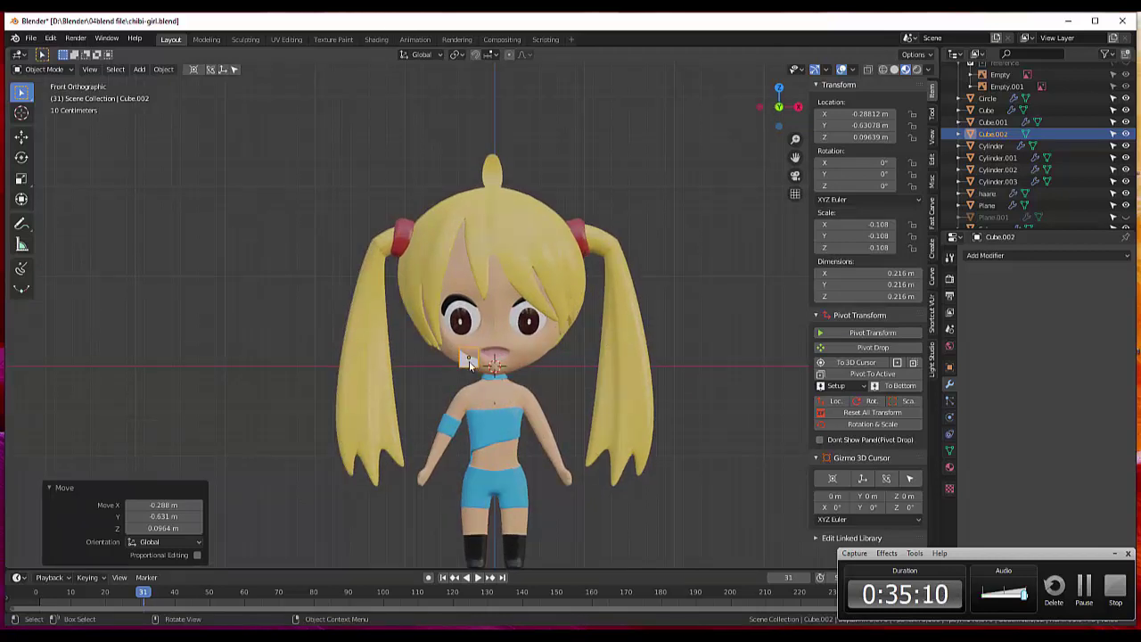
{"action": "key", "text": "g"}
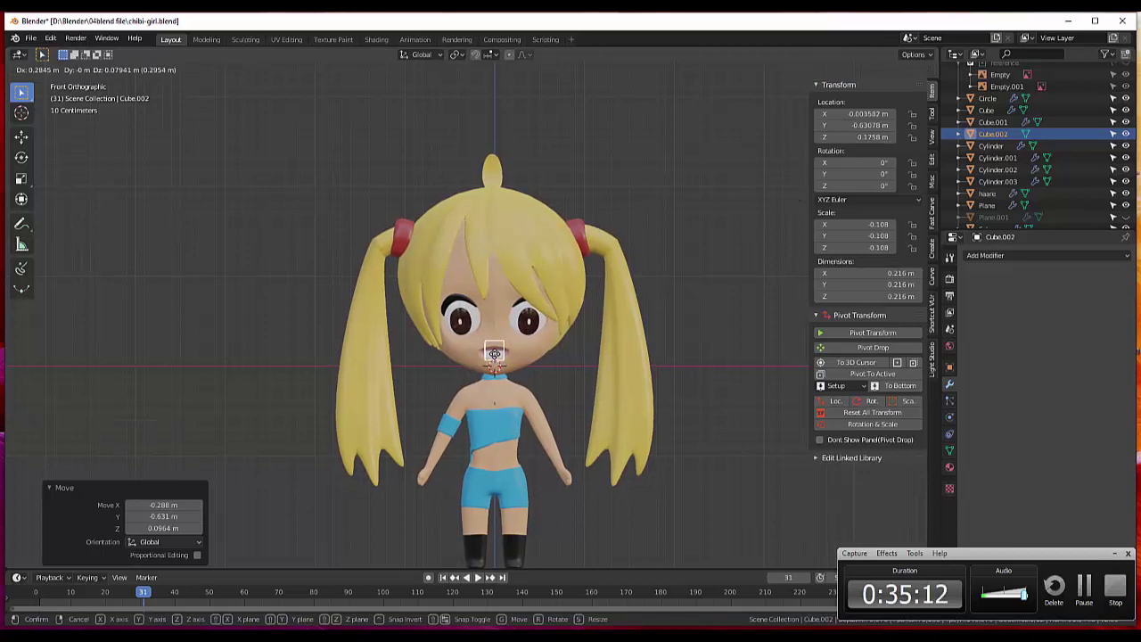
{"action": "left_click", "coordinate": [499, 355]}
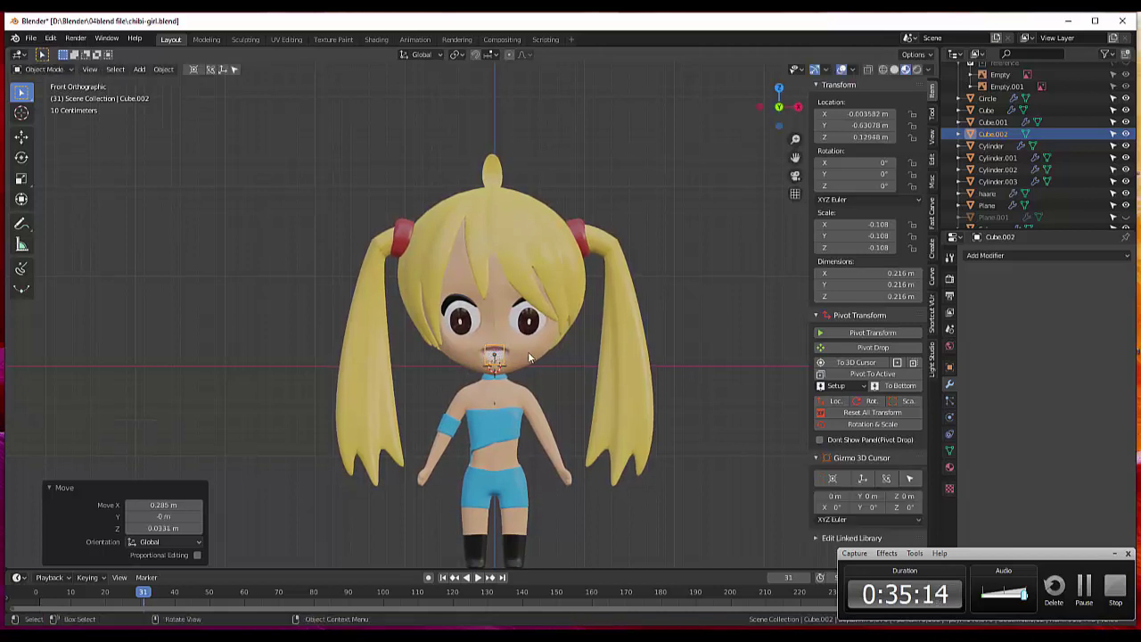
{"action": "mouse_move", "coordinate": [528, 351]}
{"action": "middle_mouse_down"}
{"action": "mouse_move", "coordinate": [462, 372]}
{"action": "mouse_move", "coordinate": [425, 364]}
{"action": "mouse_move", "coordinate": [548, 365]}
{"action": "middle_mouse_up"}
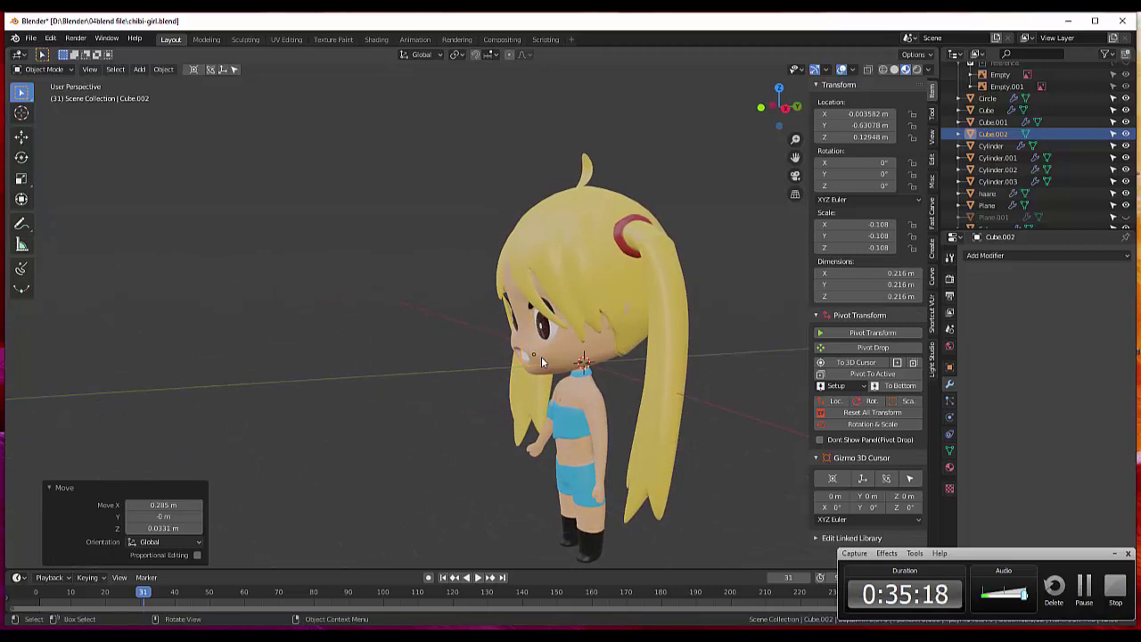
{"action": "key", "text": "g"}
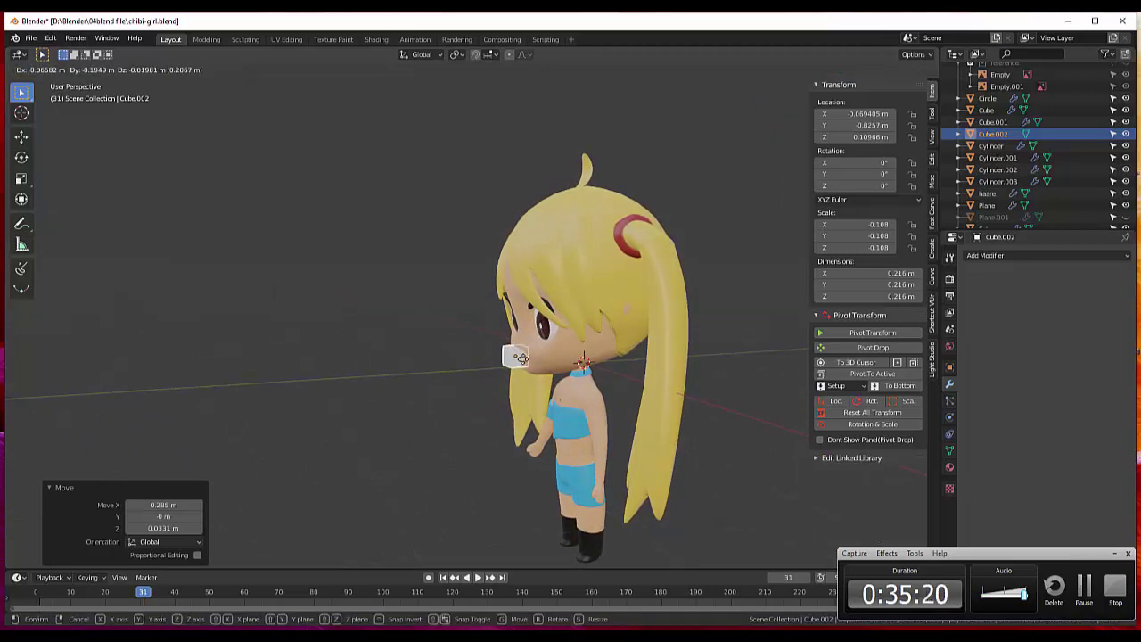
{"action": "key", "text": "y"}
{"action": "left_click", "coordinate": [510, 361]}
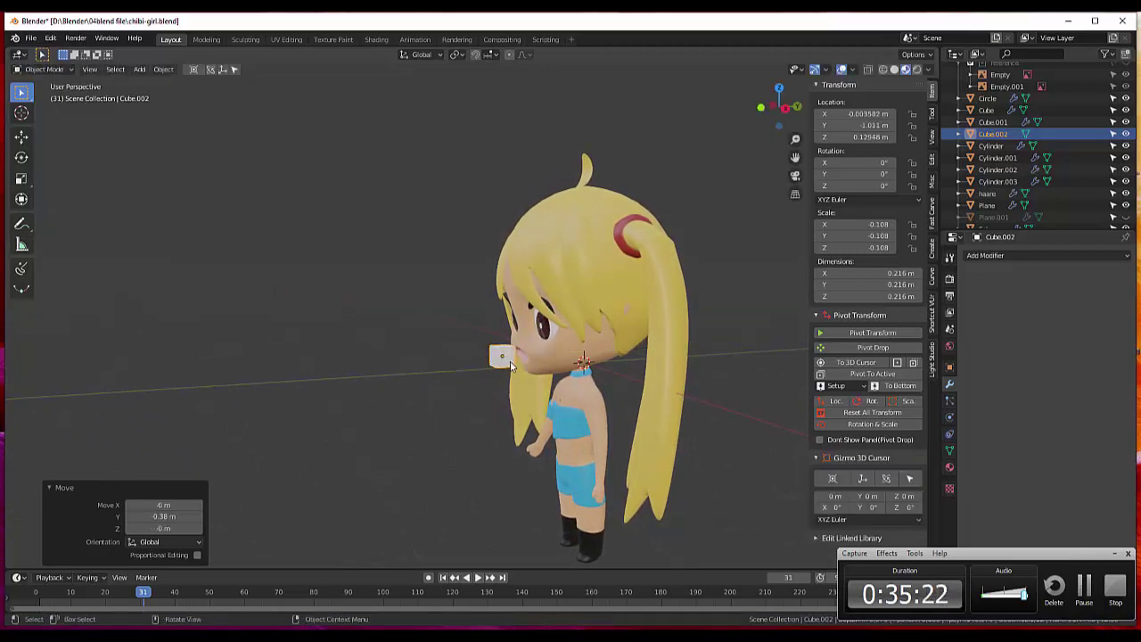
{"action": "mouse_move", "coordinate": [510, 360]}
{"action": "middle_mouse_down"}
{"action": "mouse_move", "coordinate": [679, 353]}
{"action": "mouse_move", "coordinate": [604, 349]}
{"action": "middle_mouse_up"}
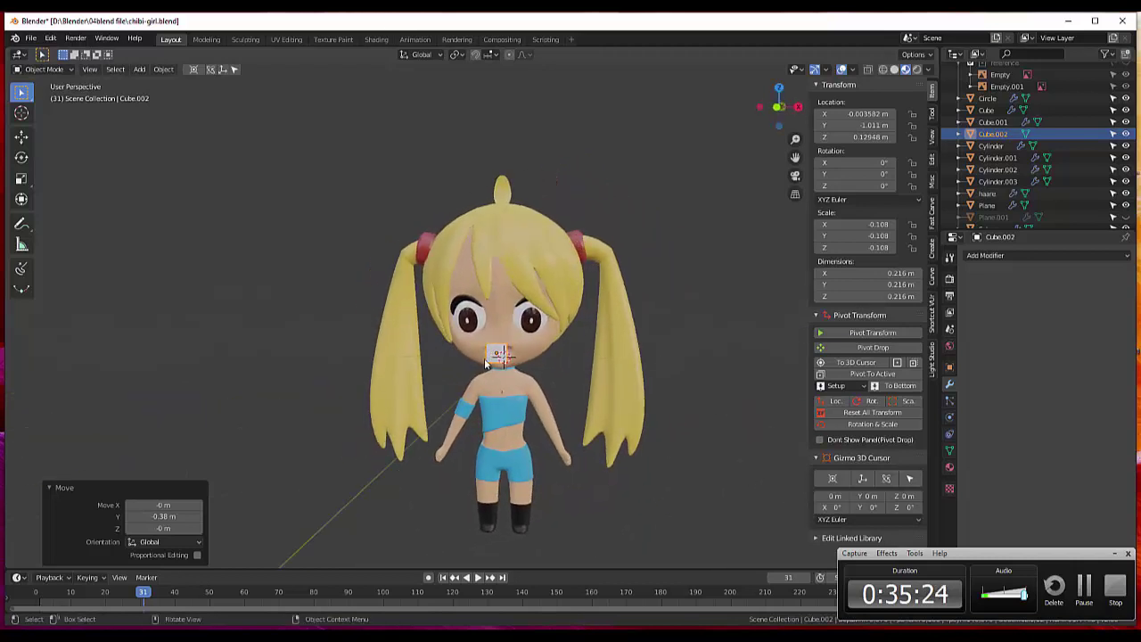
Flatten the cube along Z to 0.312 of its height.
{"action": "key", "text": "s"}
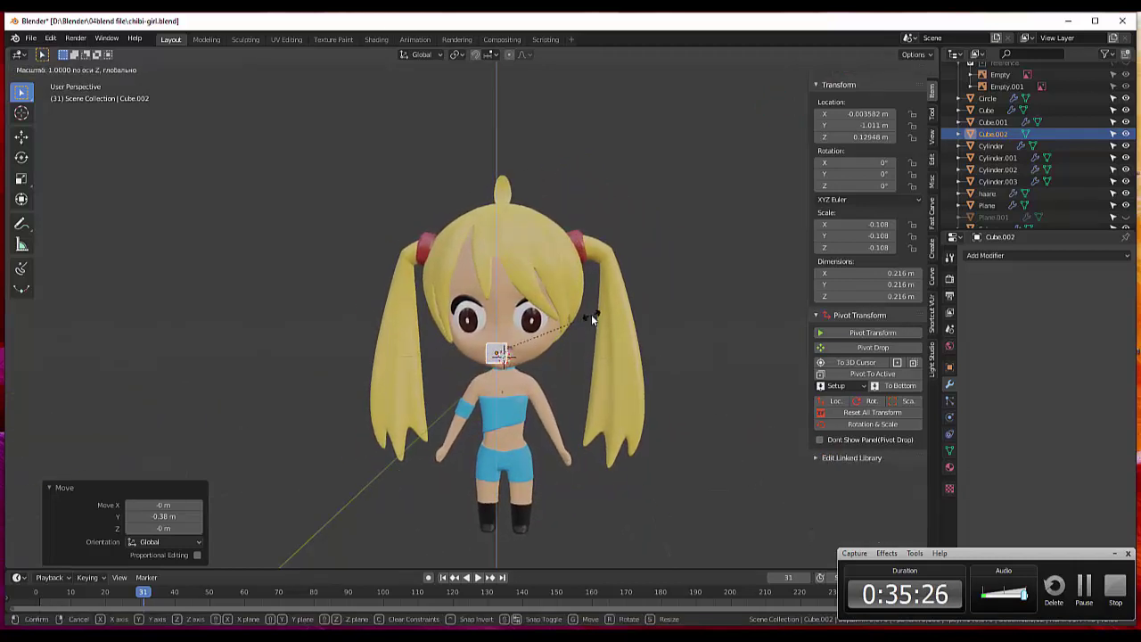
{"action": "key", "text": "z"}
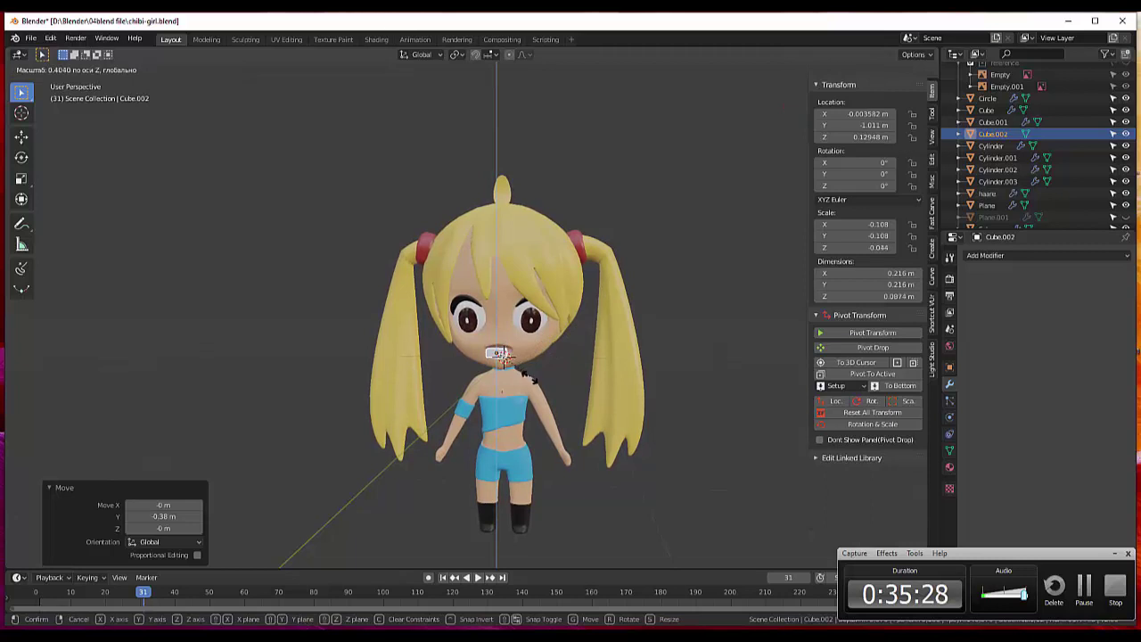
{"action": "left_click", "coordinate": [528, 366]}
{"action": "mouse_move", "coordinate": [529, 361]}
{"action": "middle_mouse_down"}
{"action": "mouse_move", "coordinate": [531, 425]}
{"action": "mouse_move", "coordinate": [524, 403]}
{"action": "middle_mouse_up"}
{"action": "scroll", "coordinate": [532, 385], "scroll_direction": "up", "scroll_amount": 2}
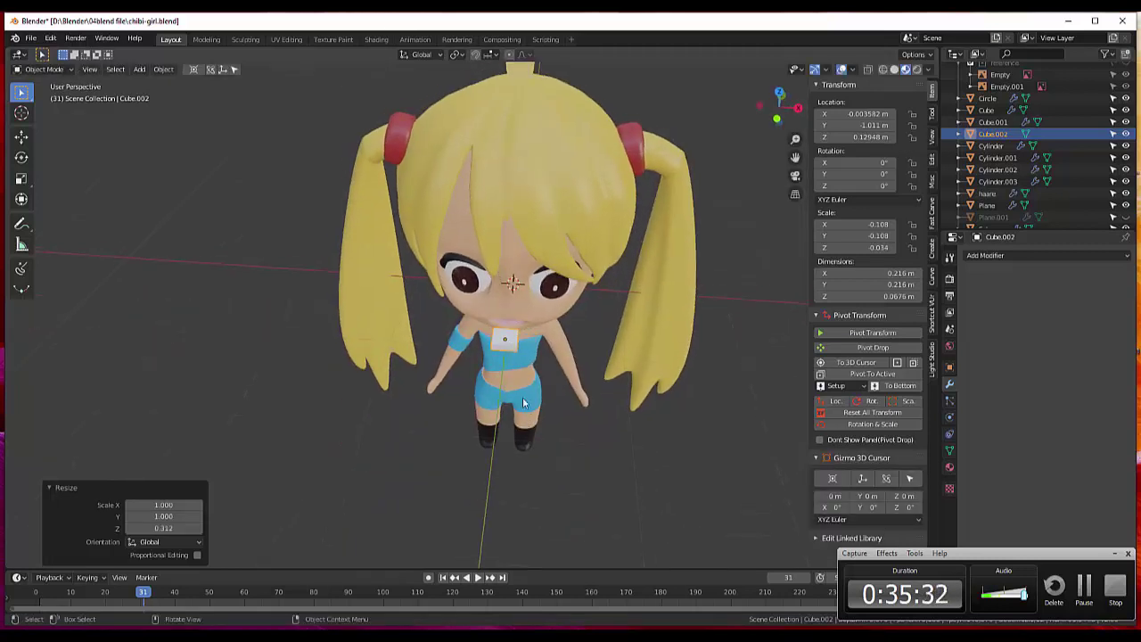
Add a Subdivision Surface modifier to the Cube.002 mouth piece.
{"action": "left_click", "coordinate": [981, 257]}
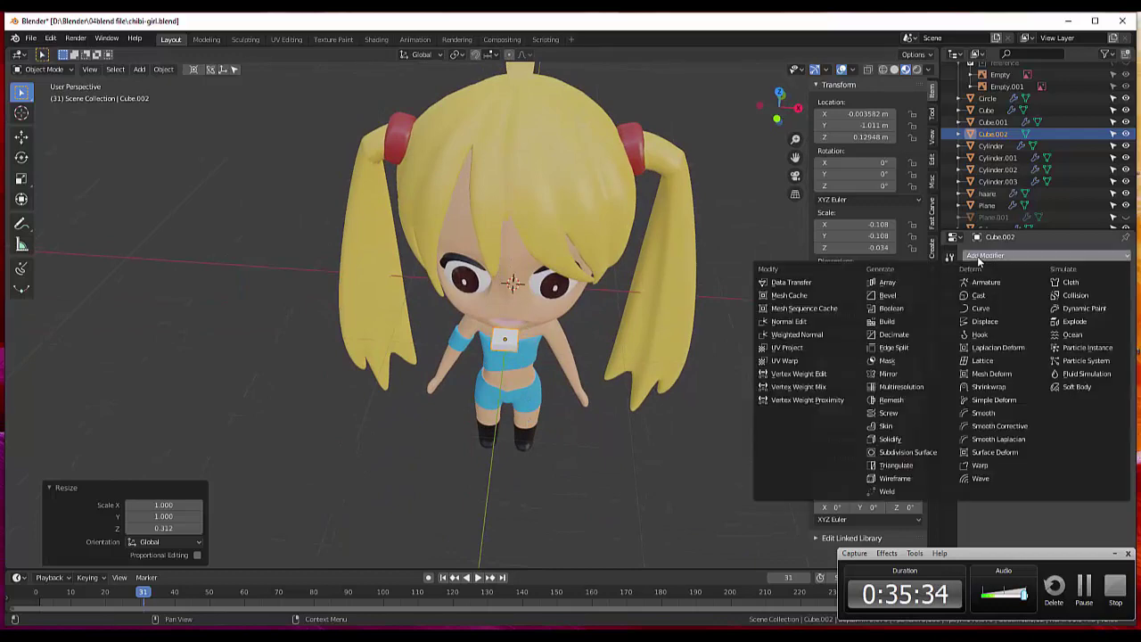
{"action": "left_click", "coordinate": [883, 454]}
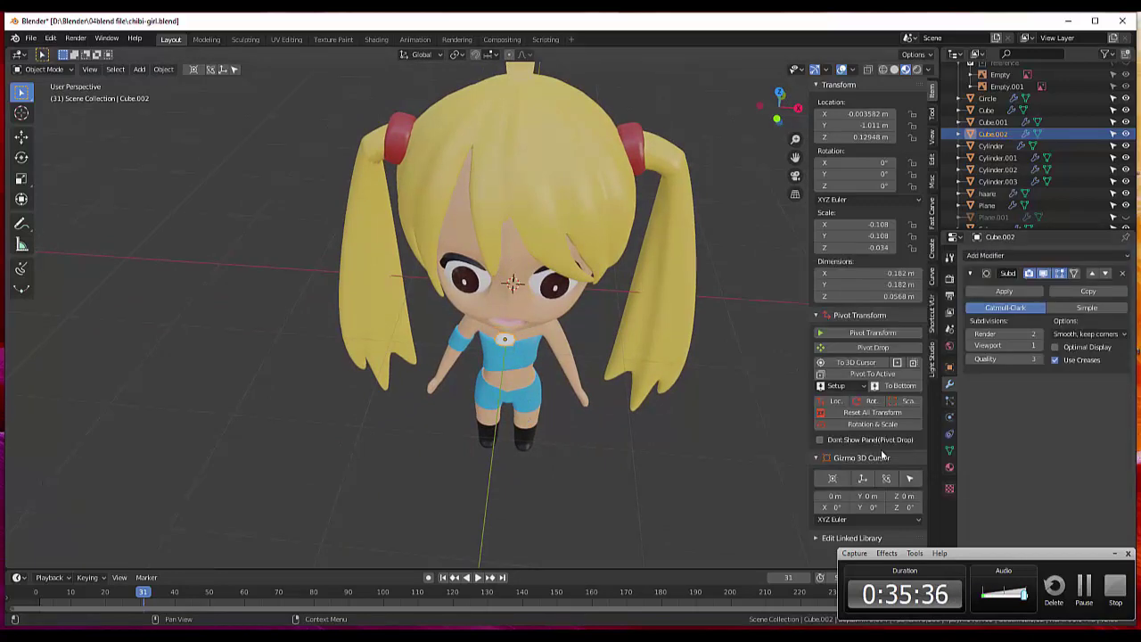
{"action": "scroll", "coordinate": [559, 345], "scroll_direction": "up", "scroll_amount": 3}
{"action": "middle_click_drag", "start_coordinate": [559, 345], "coordinate": [577, 223]}
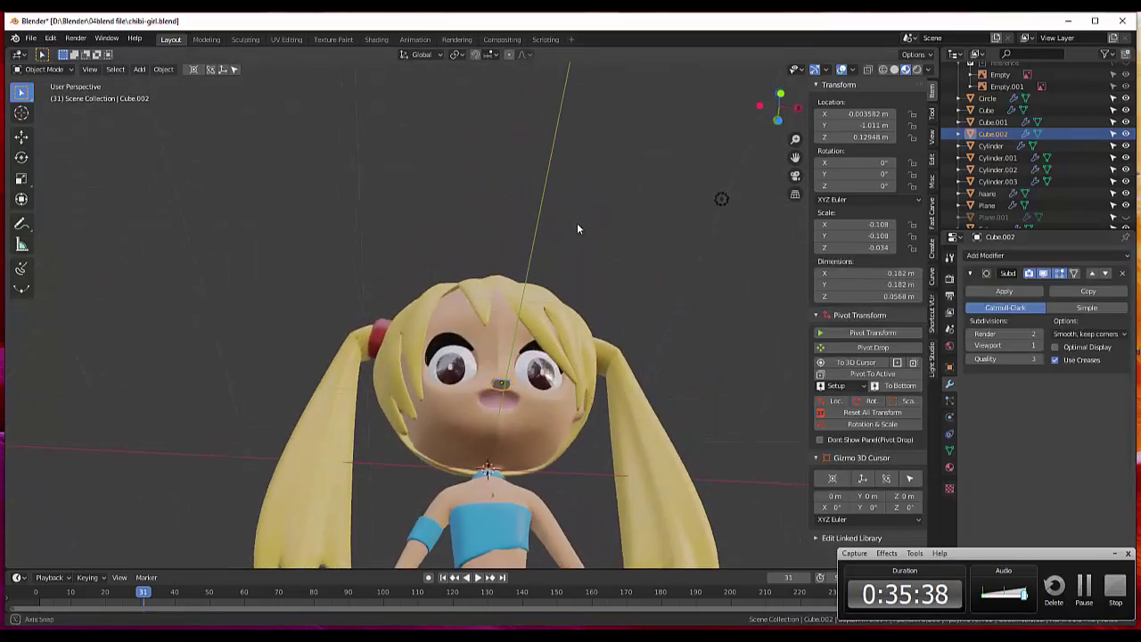
{"action": "scroll", "coordinate": [575, 303], "scroll_direction": "down", "scroll_amount": 3}
{"action": "mouse_move", "coordinate": [575, 303]}
{"action": "middle_mouse_down"}
{"action": "mouse_move", "coordinate": [552, 357]}
{"action": "mouse_move", "coordinate": [525, 313]}
{"action": "mouse_move", "coordinate": [600, 267]}
{"action": "mouse_move", "coordinate": [573, 290]}
{"action": "mouse_move", "coordinate": [526, 453]}
{"action": "middle_mouse_up"}
{"action": "scroll", "coordinate": [532, 372], "scroll_direction": "up", "scroll_amount": 3}
{"action": "scroll", "coordinate": [533, 366], "scroll_direction": "up", "scroll_amount": 2}
{"action": "scroll", "coordinate": [532, 365], "scroll_direction": "up", "scroll_amount": 2}
{"action": "scroll", "coordinate": [533, 365], "scroll_direction": "up", "scroll_amount": 2}
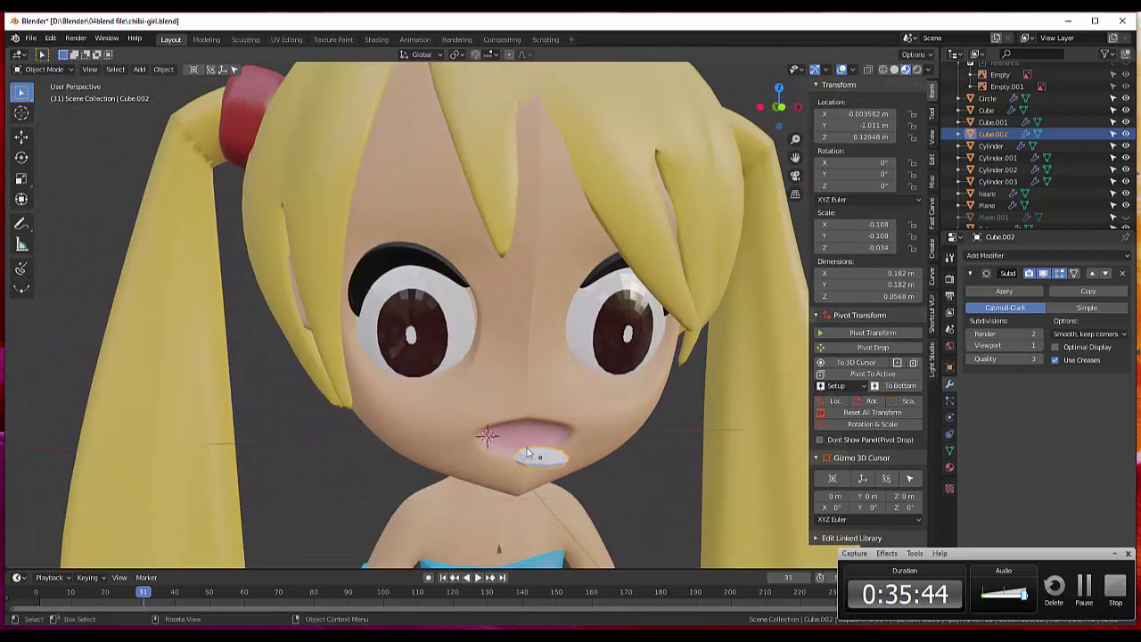
Open the mouth piece's context menu and the interaction mode dropdown.
{"action": "right_click", "coordinate": [532, 461]}
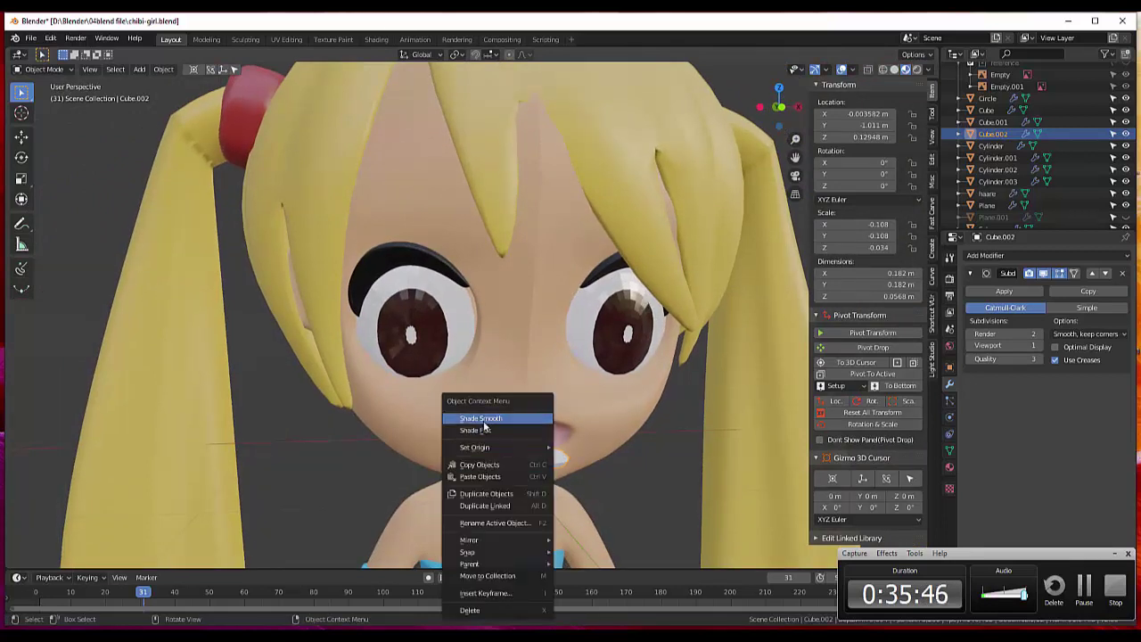
{"action": "left_click", "coordinate": [52, 71]}
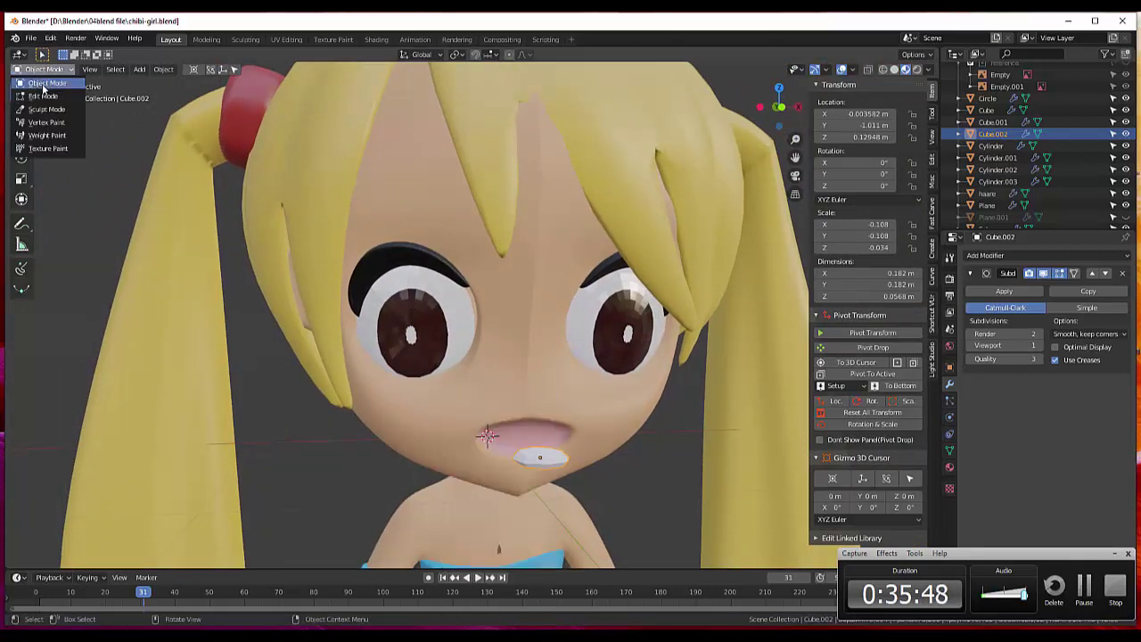
{"action": "right_click", "coordinate": [542, 465]}
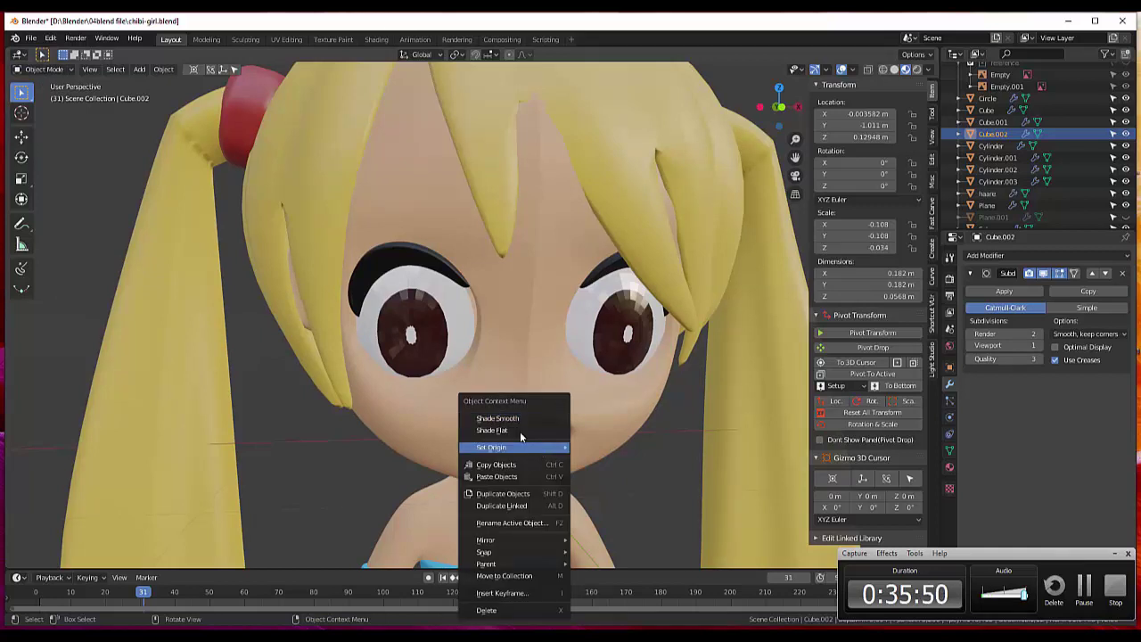
{"action": "left_click", "coordinate": [40, 69]}
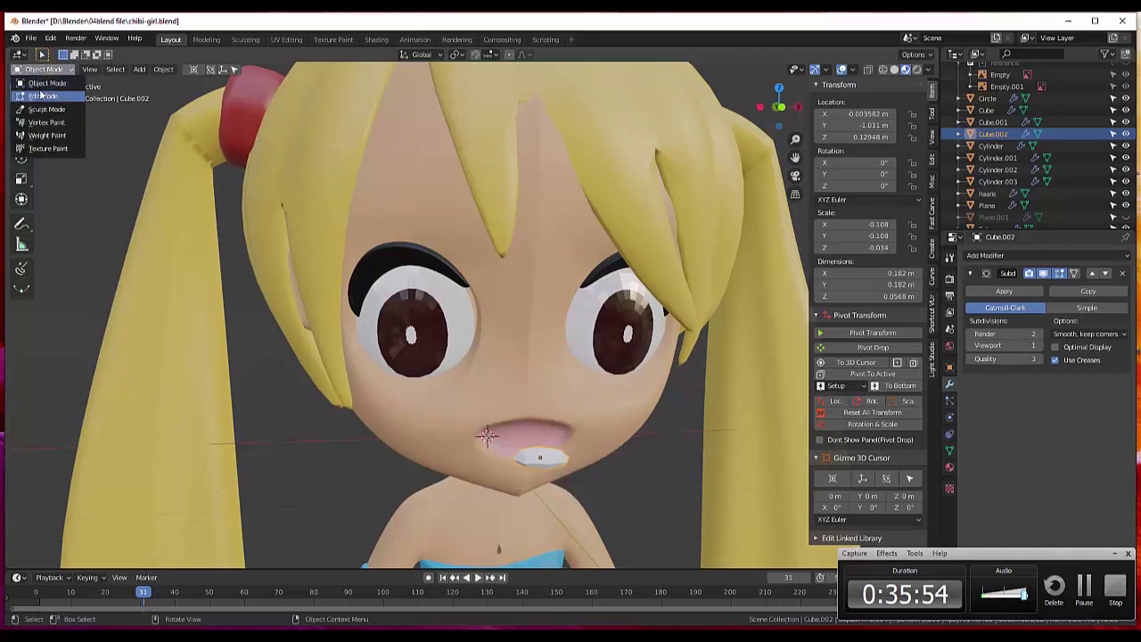
Enter Edit Mode and subdivide the mouth piece's mesh once.
{"action": "left_click", "coordinate": [40, 97]}
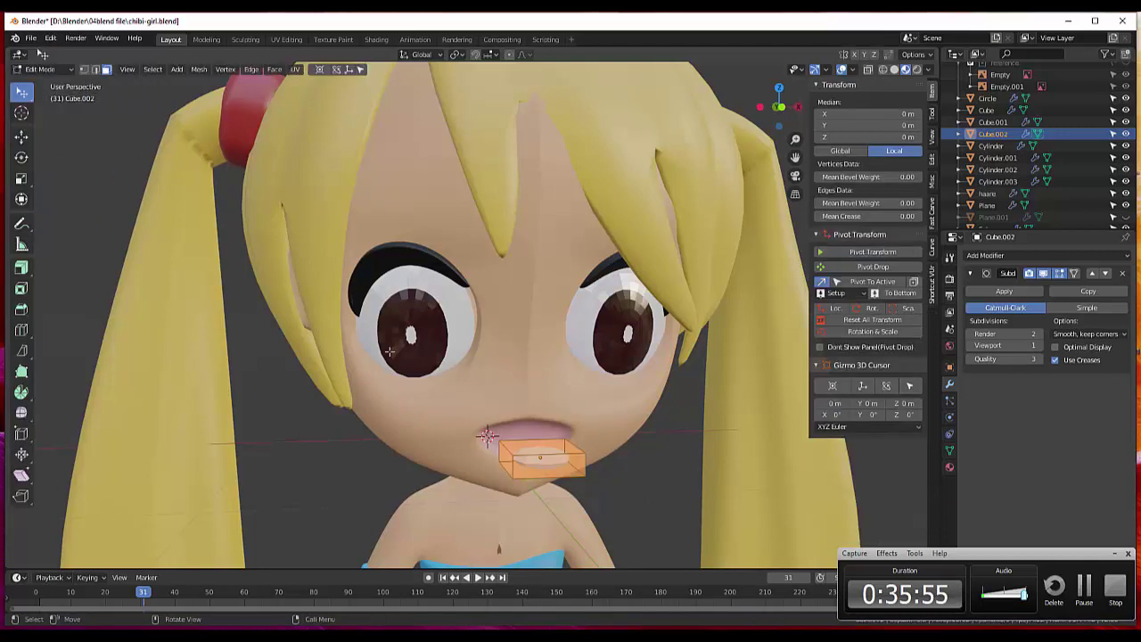
{"action": "right_click", "coordinate": [544, 467]}
{"action": "mouse_move", "coordinate": [496, 473]}
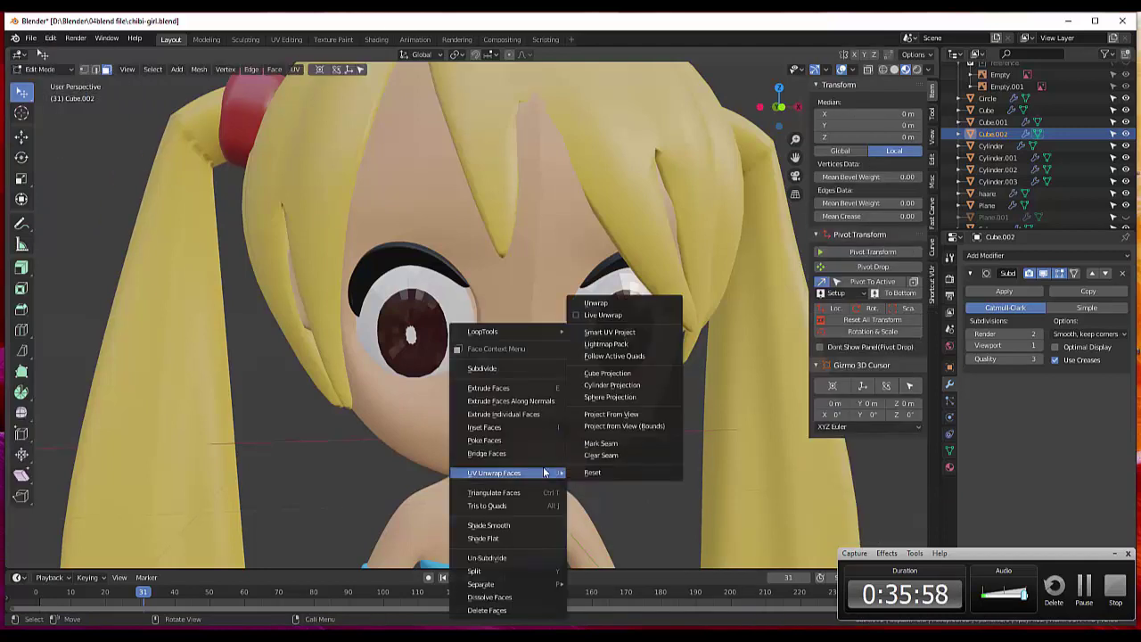
{"action": "left_click", "coordinate": [487, 367]}
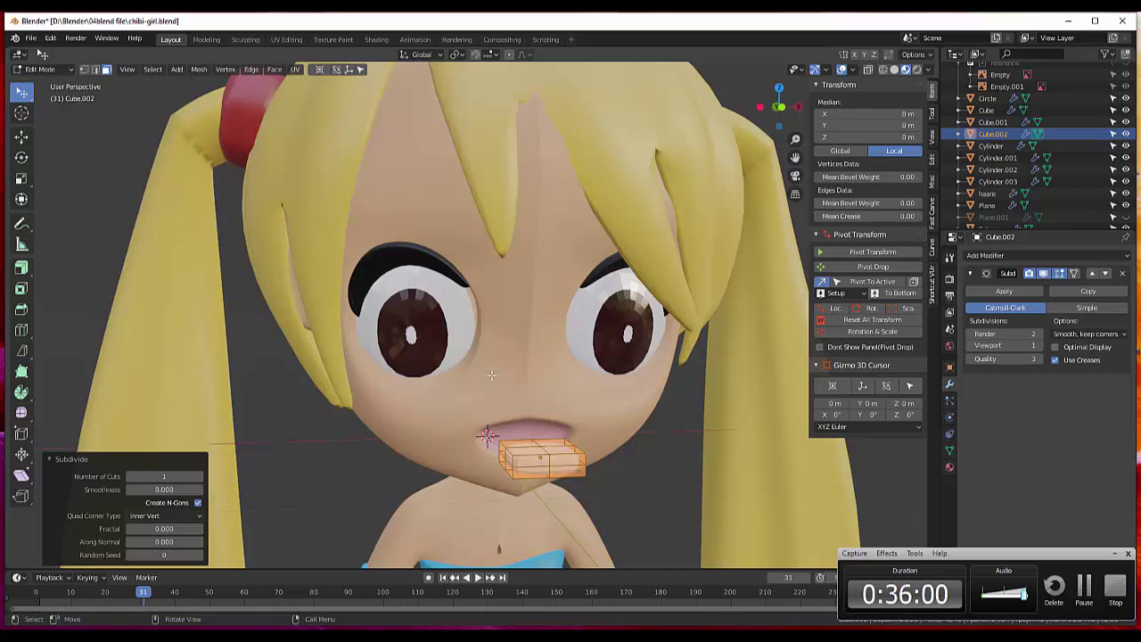
{"action": "mouse_move", "coordinate": [546, 411]}
{"action": "middle_mouse_down"}
{"action": "mouse_move", "coordinate": [538, 509]}
{"action": "mouse_move", "coordinate": [594, 399]}
{"action": "mouse_move", "coordinate": [588, 375]}
{"action": "middle_mouse_up"}
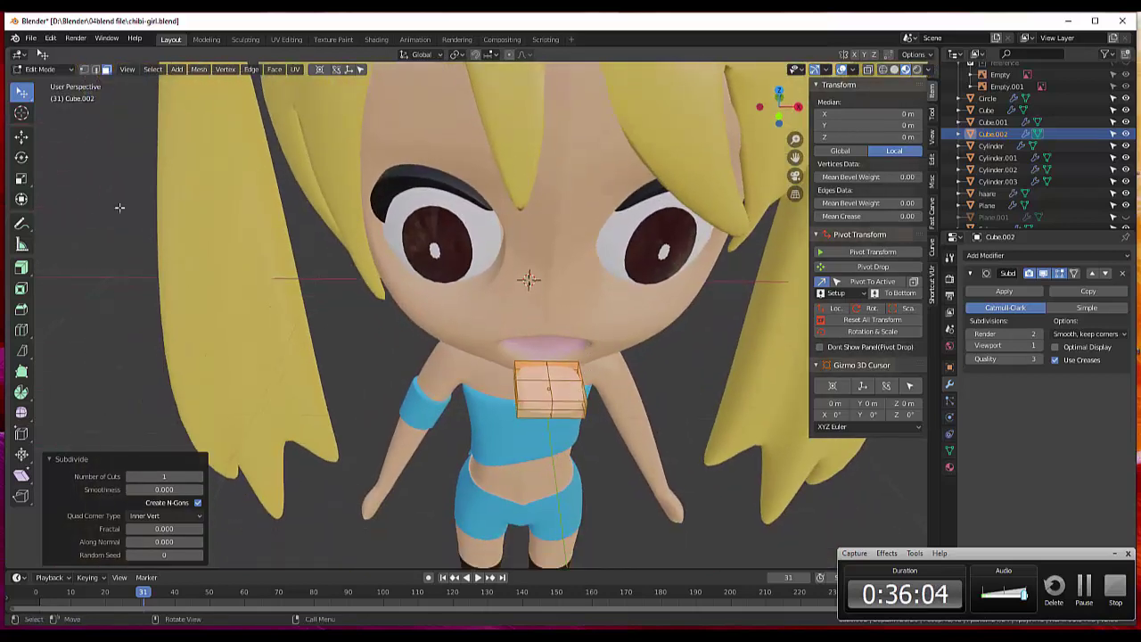
In vertex select, pick a group of vertices and scale them to 0.653.
{"action": "left_click", "coordinate": [84, 70]}
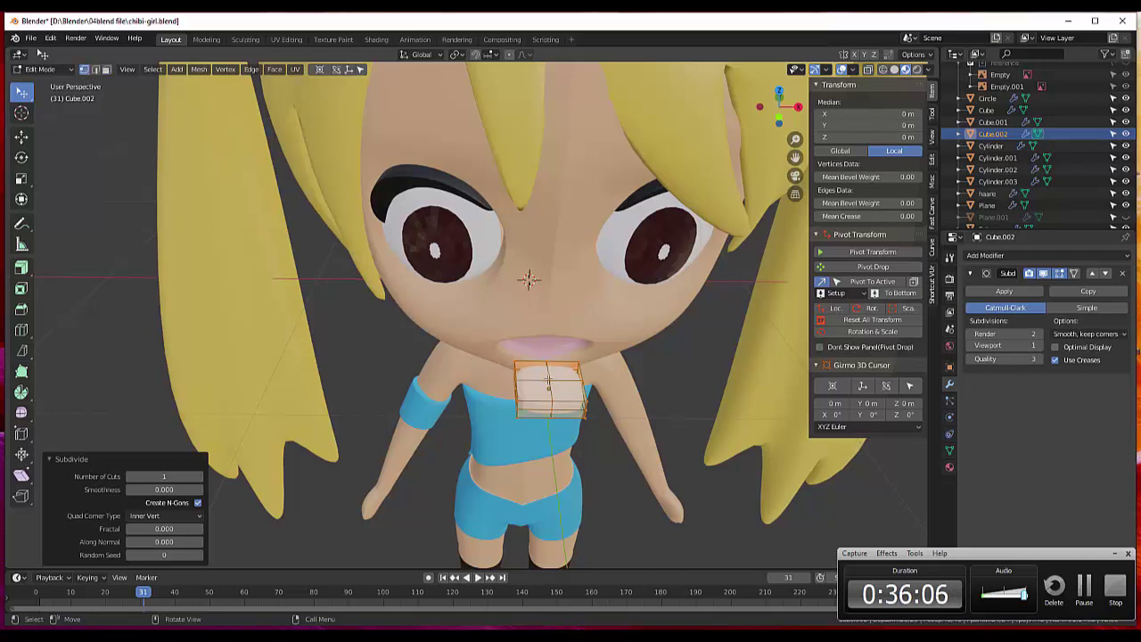
{"action": "left_click", "coordinate": [586, 402]}
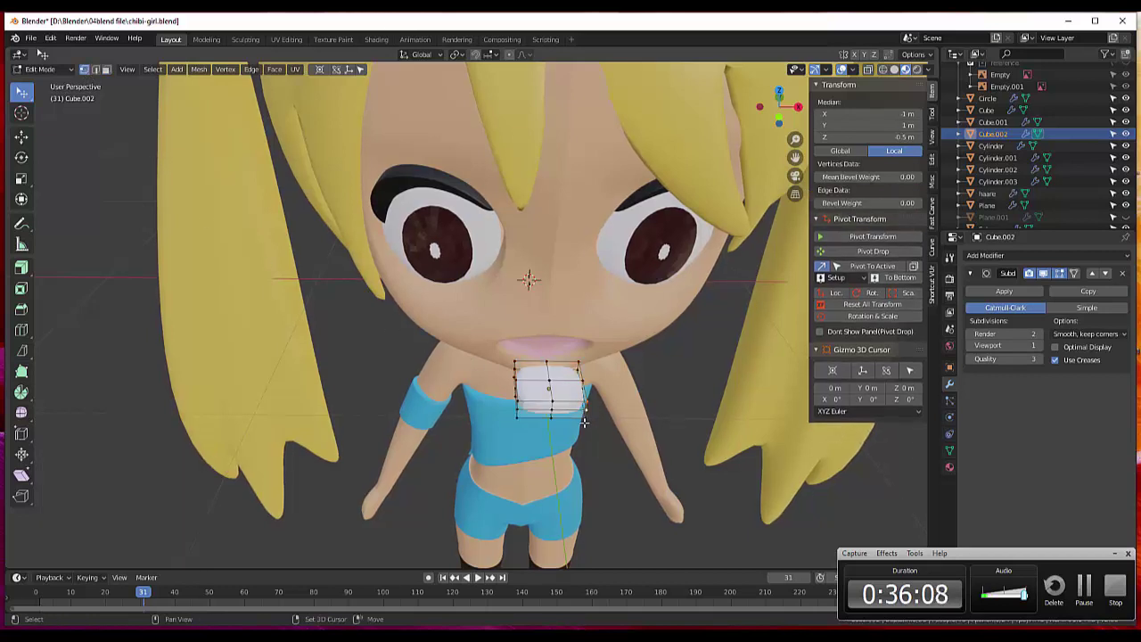
{"action": "left_click", "coordinate": [514, 406], "text": "shift"}
{"action": "left_click", "coordinate": [517, 410], "text": "shift"}
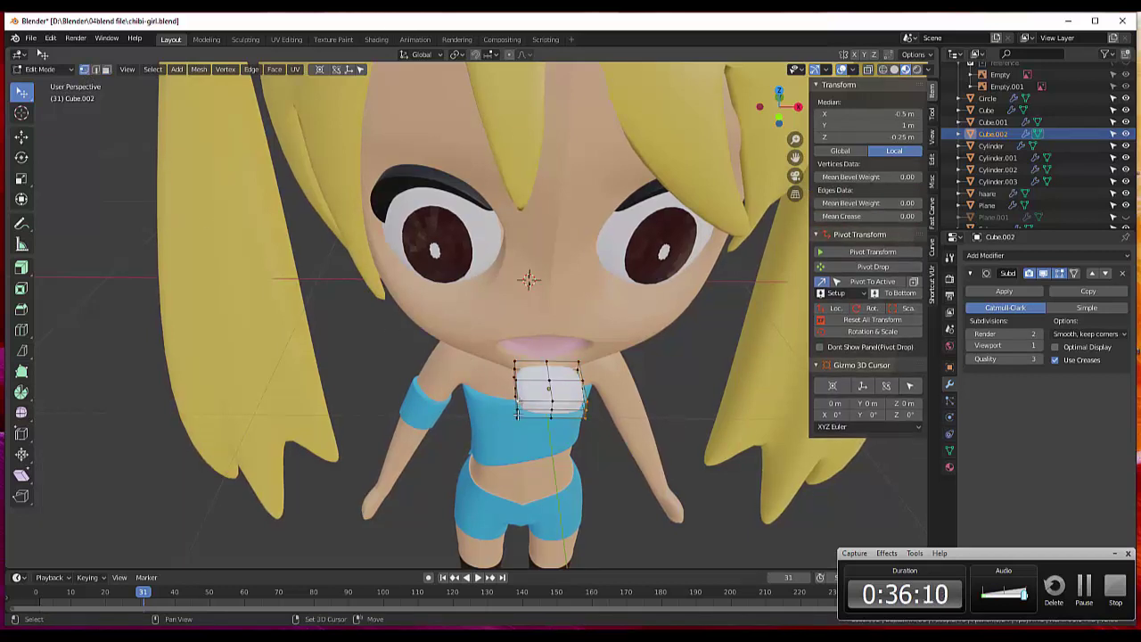
{"action": "left_click", "coordinate": [516, 414], "text": "shift"}
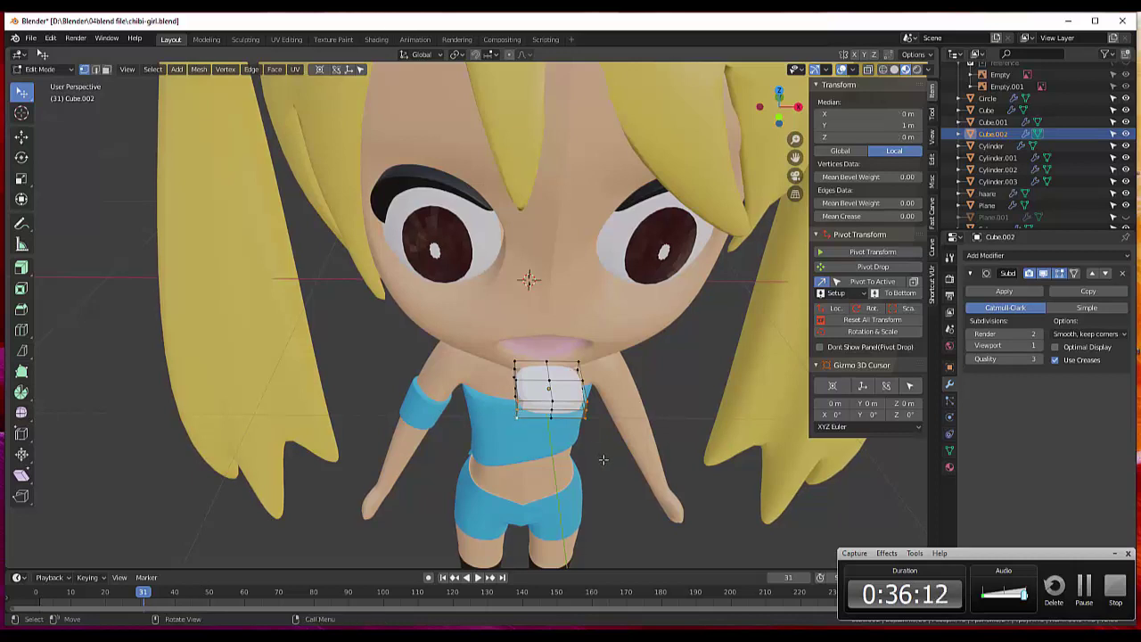
{"action": "key", "text": "s"}
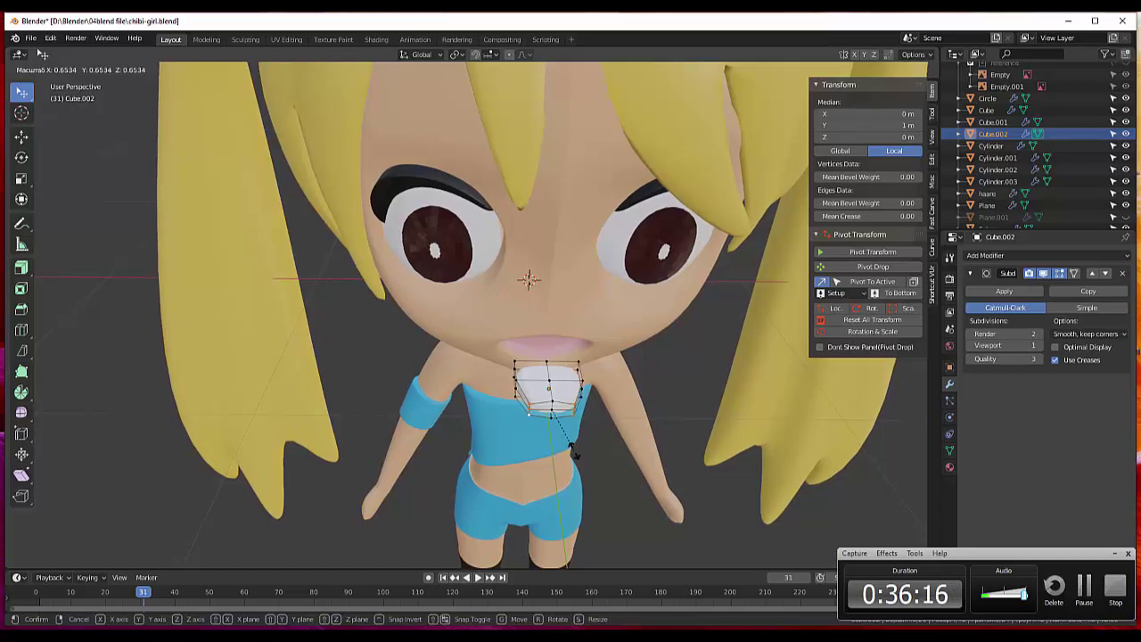
{"action": "left_click", "coordinate": [568, 455]}
{"action": "mouse_move", "coordinate": [569, 455]}
{"action": "middle_mouse_down"}
{"action": "mouse_move", "coordinate": [595, 398]}
{"action": "mouse_move", "coordinate": [567, 457]}
{"action": "middle_mouse_up"}
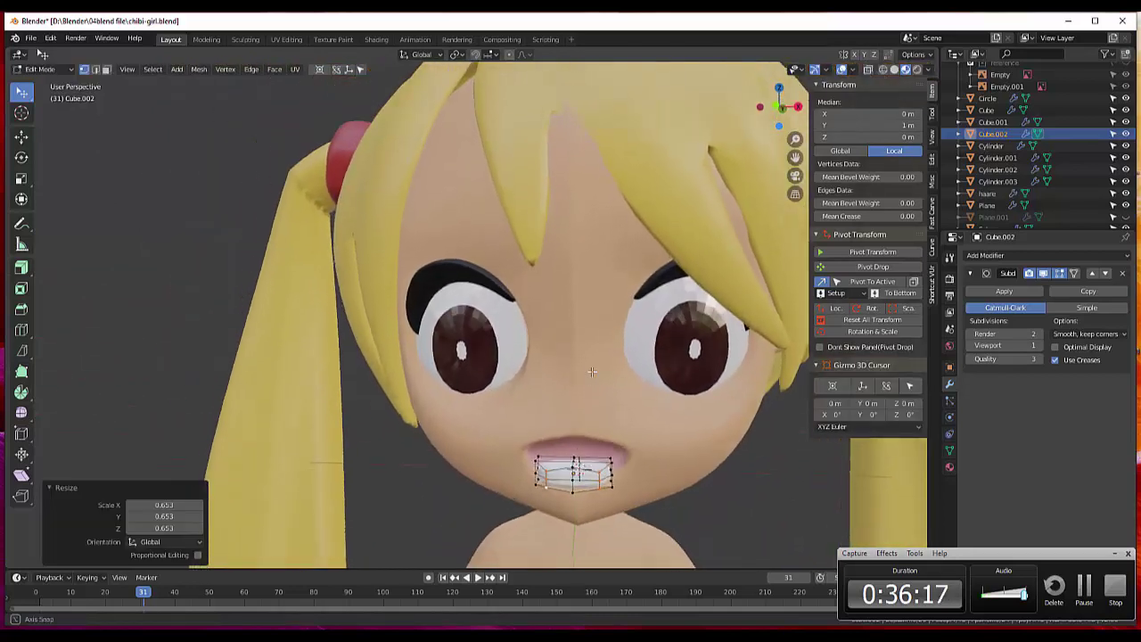
Scale one vertex slightly and move it a little downward.
{"action": "left_click", "coordinate": [575, 473]}
{"action": "key", "text": "s"}
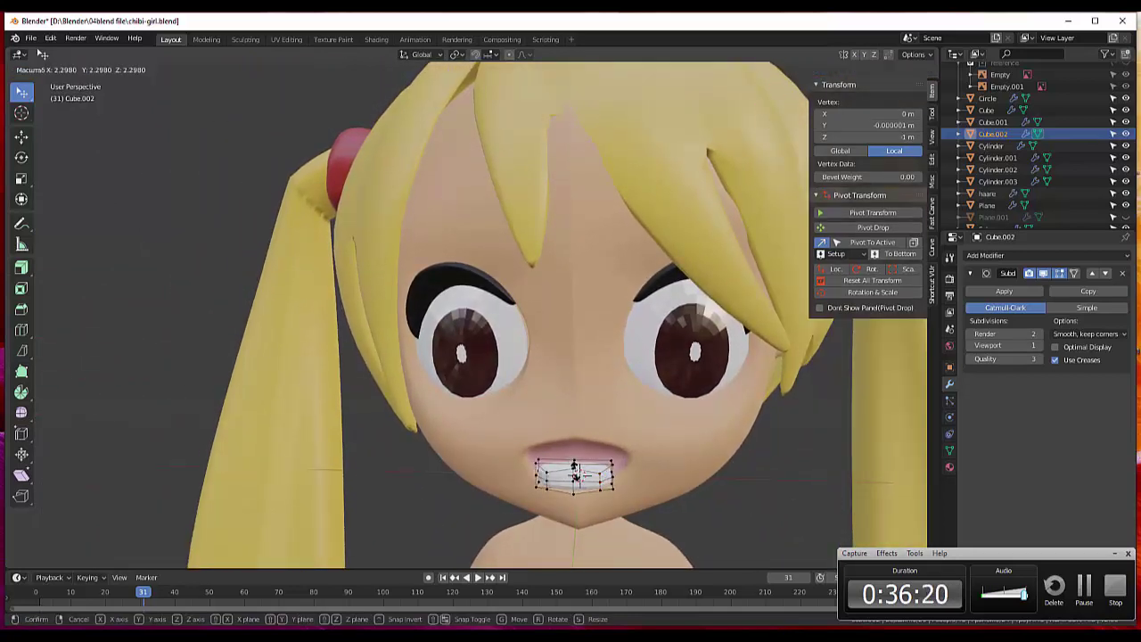
{"action": "left_click", "coordinate": [575, 477]}
{"action": "middle_click_drag", "start_coordinate": [575, 477], "coordinate": [579, 511]}
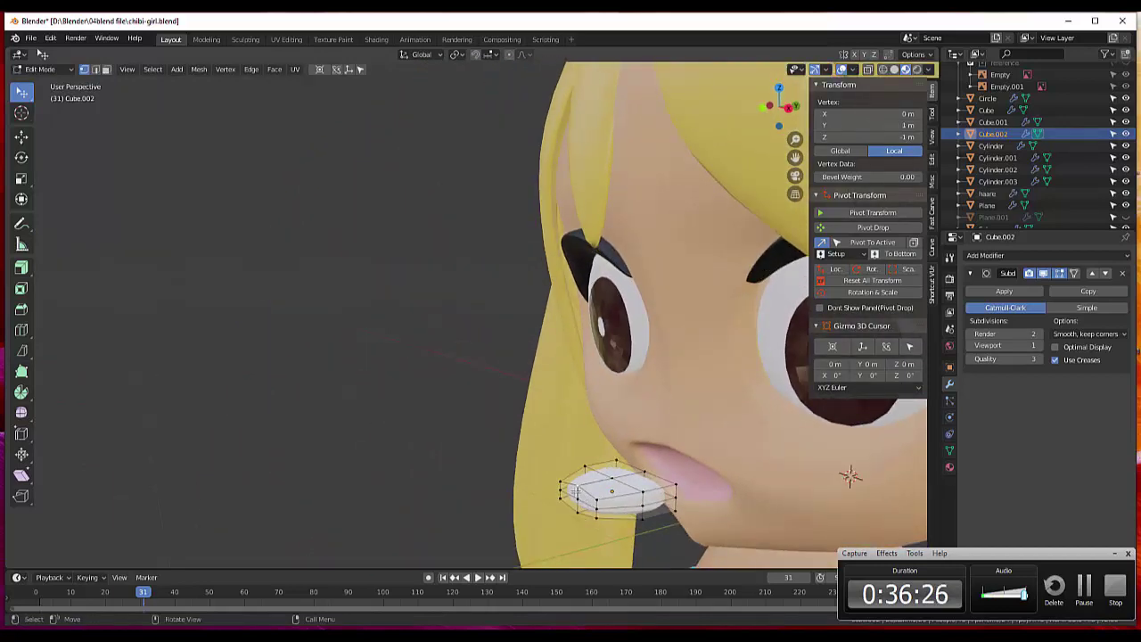
{"action": "key", "text": "g"}
{"action": "left_click", "coordinate": [574, 501]}
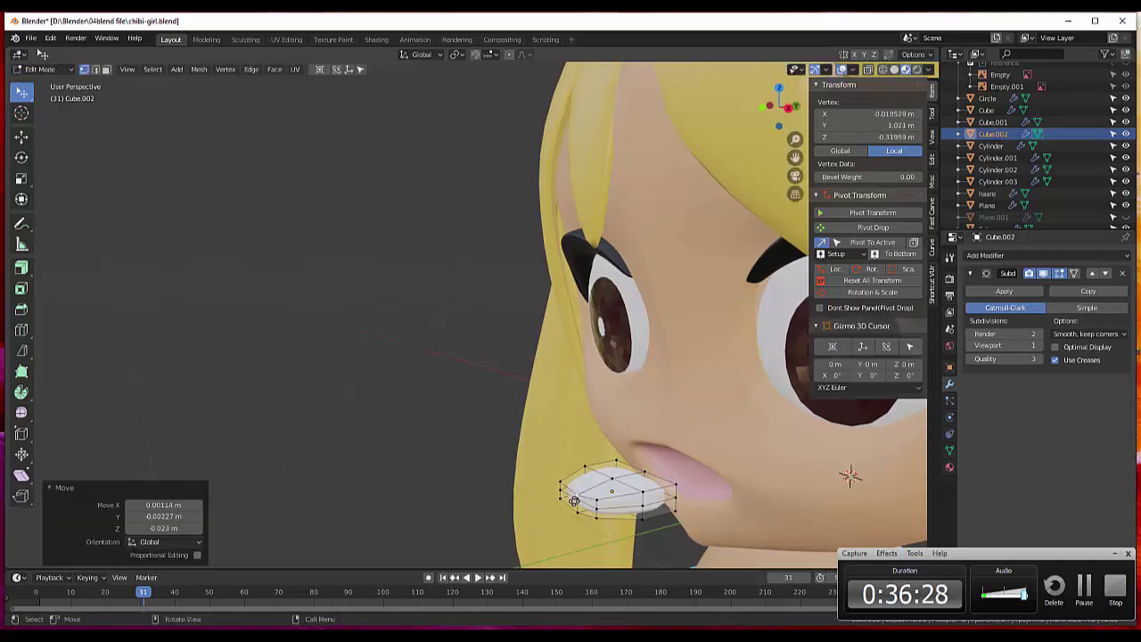
Reposition two more side vertices of the mouth piece.
{"action": "left_click", "coordinate": [613, 475]}
{"action": "key", "text": "g"}
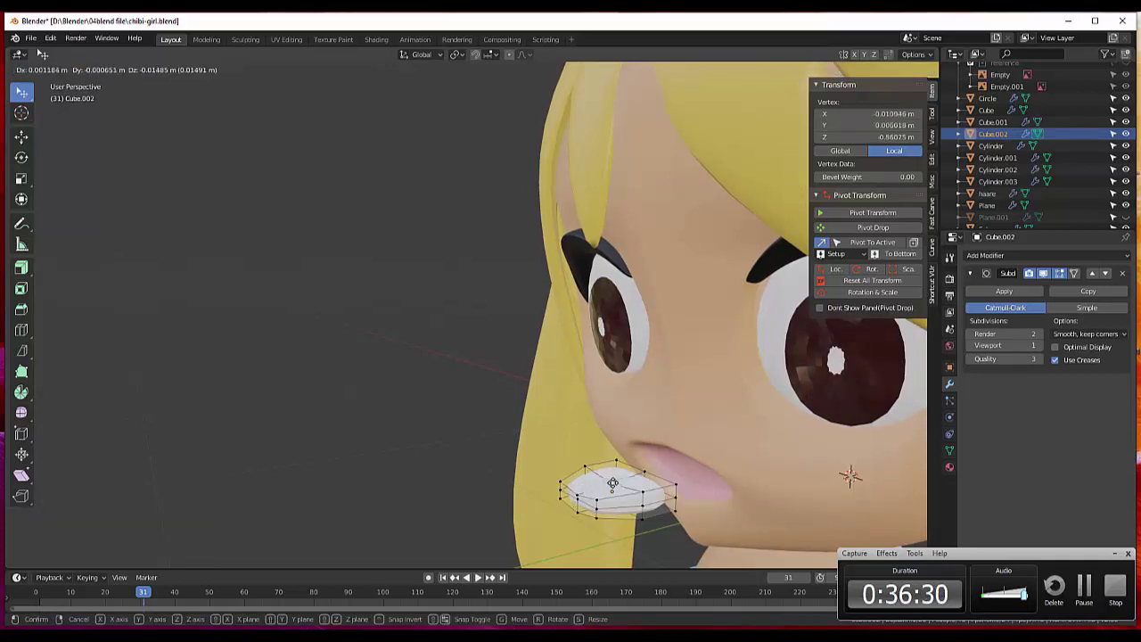
{"action": "left_click", "coordinate": [634, 488]}
{"action": "left_click", "coordinate": [649, 474]}
{"action": "key", "text": "g"}
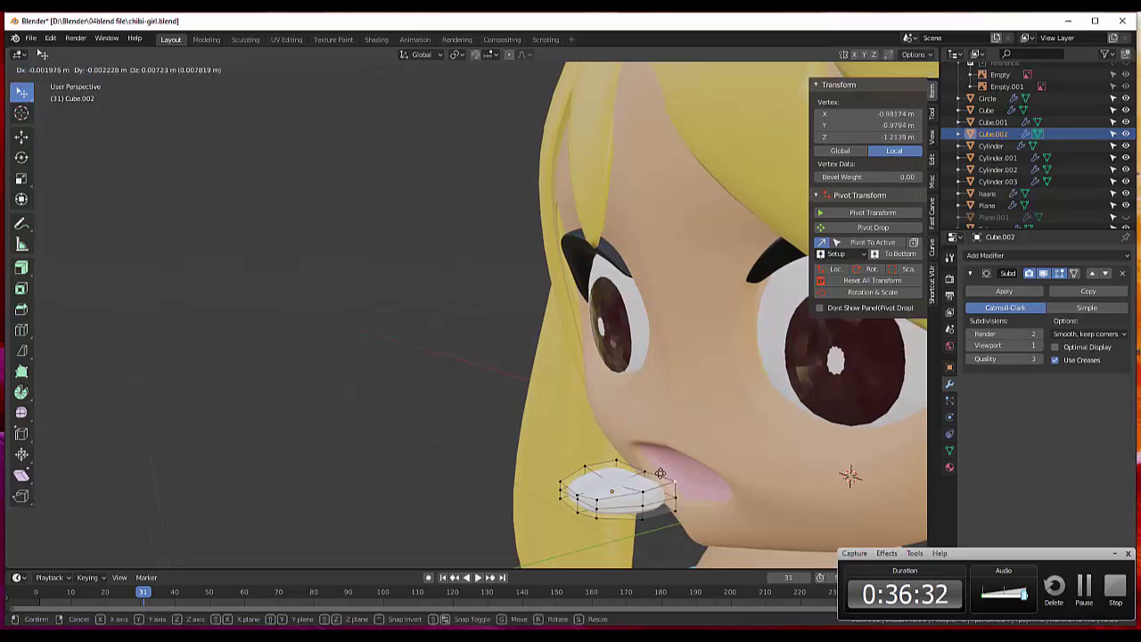
{"action": "left_click", "coordinate": [640, 474]}
Shift further vertices by about 0.0118, -0.00494, 0.017 m to taper the tongue.
{"action": "left_click", "coordinate": [617, 462]}
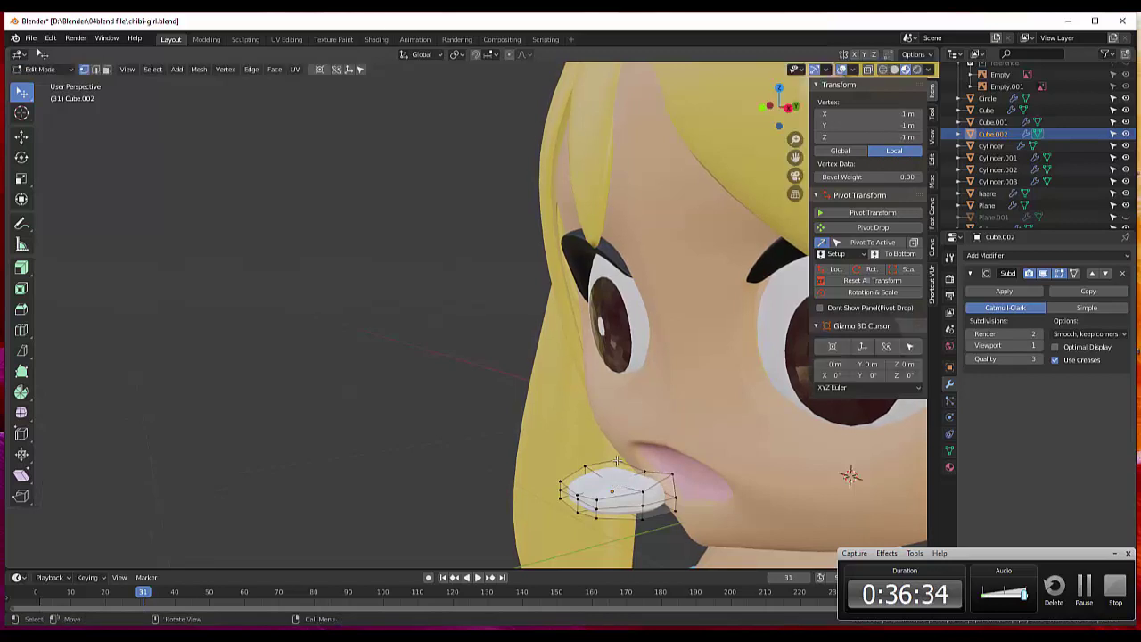
{"action": "key", "text": "g"}
{"action": "left_click", "coordinate": [615, 455]}
{"action": "middle_click_drag", "start_coordinate": [615, 455], "coordinate": [627, 399]}
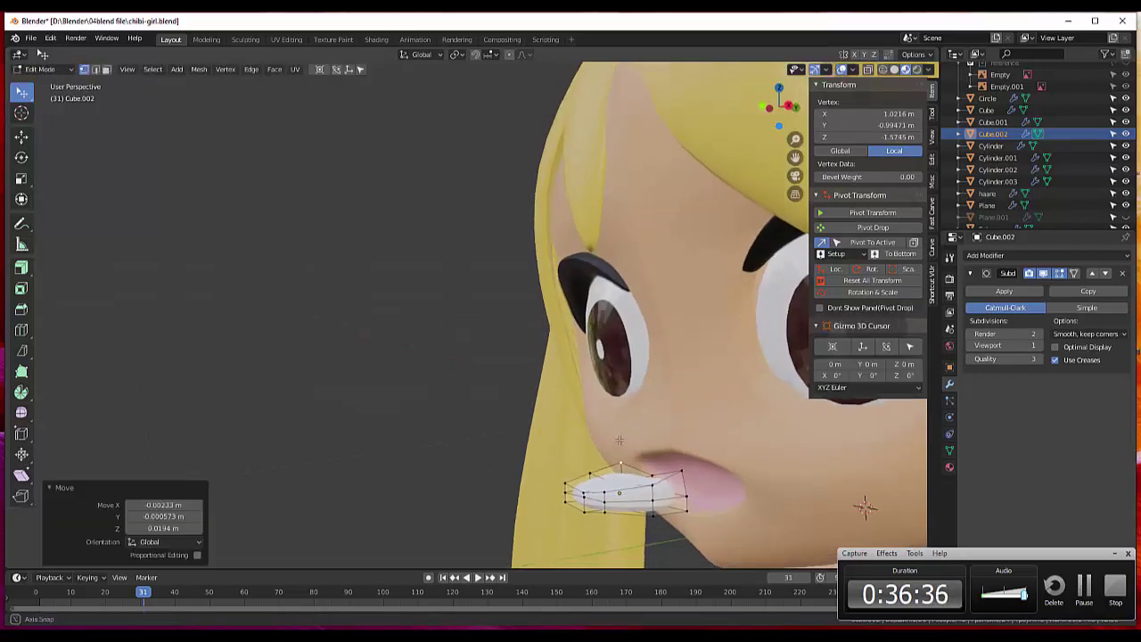
{"action": "left_click", "coordinate": [648, 481]}
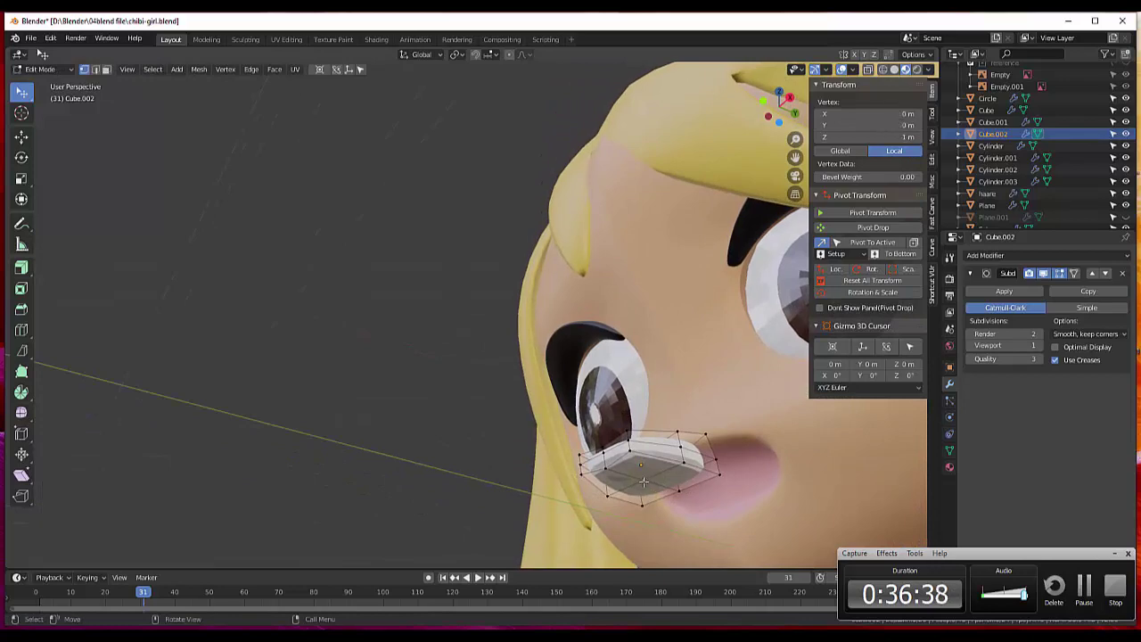
{"action": "key", "text": "g"}
{"action": "mouse_move", "coordinate": [638, 475]}
{"action": "middle_mouse_down"}
{"action": "mouse_move", "coordinate": [638, 504]}
{"action": "mouse_move", "coordinate": [695, 541]}
{"action": "mouse_move", "coordinate": [799, 486]}
{"action": "mouse_move", "coordinate": [841, 491]}
{"action": "middle_mouse_up"}
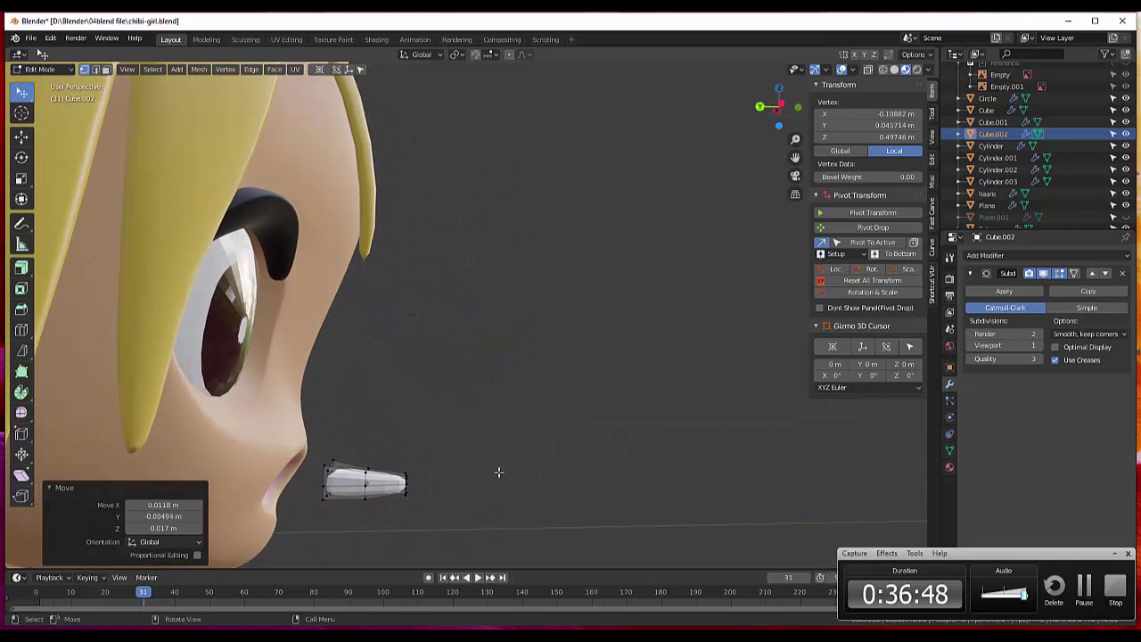
Grab and move two more sets of Cube.002 vertices to refine the tongue's taper.
{"action": "key", "text": "g"}
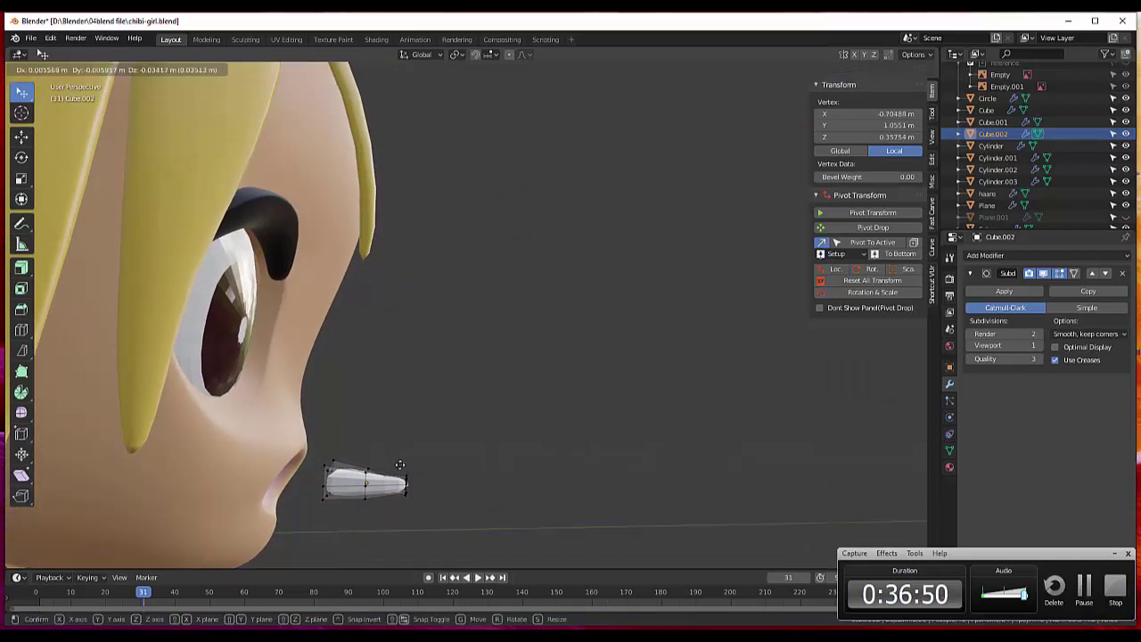
{"action": "left_click", "coordinate": [398, 454]}
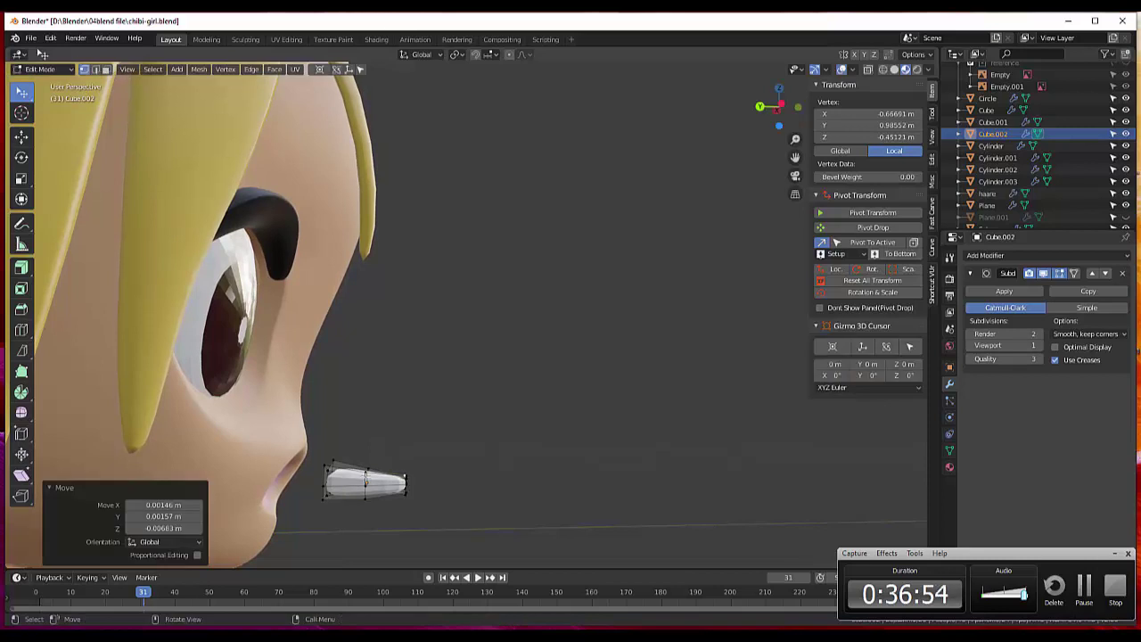
{"action": "left_click", "coordinate": [365, 475]}
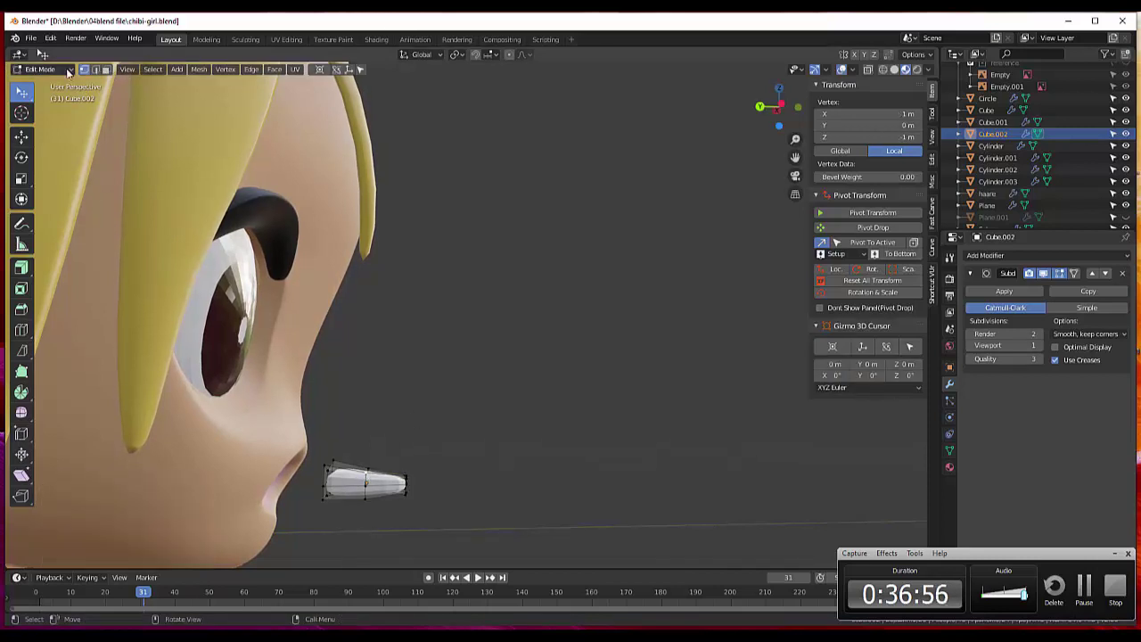
{"action": "left_click", "coordinate": [381, 541]}
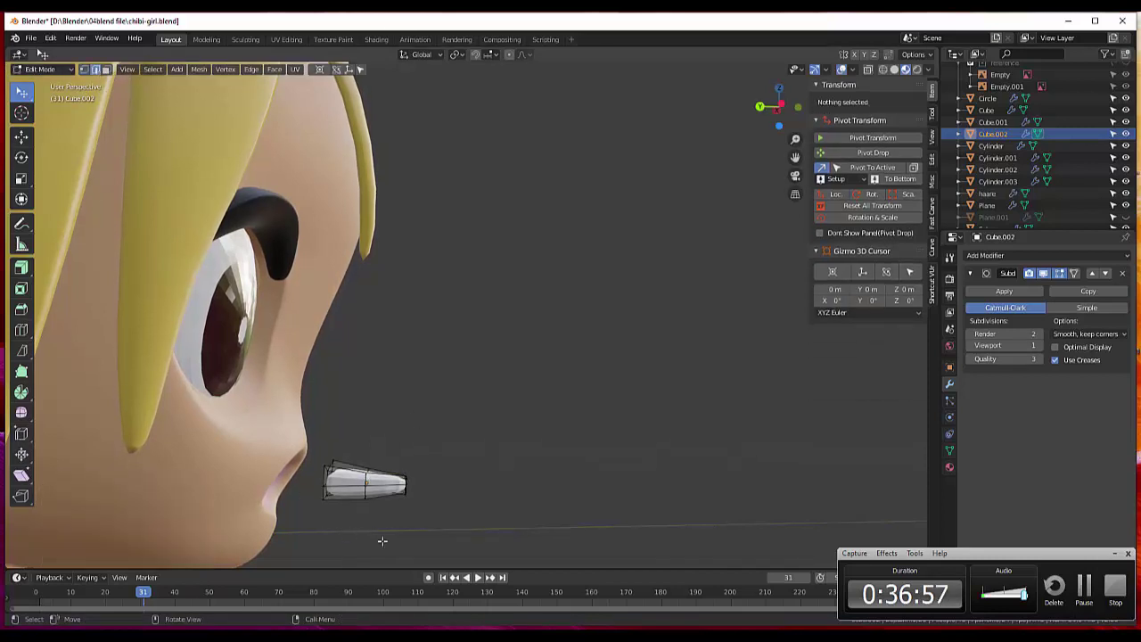
{"action": "left_click", "coordinate": [366, 493]}
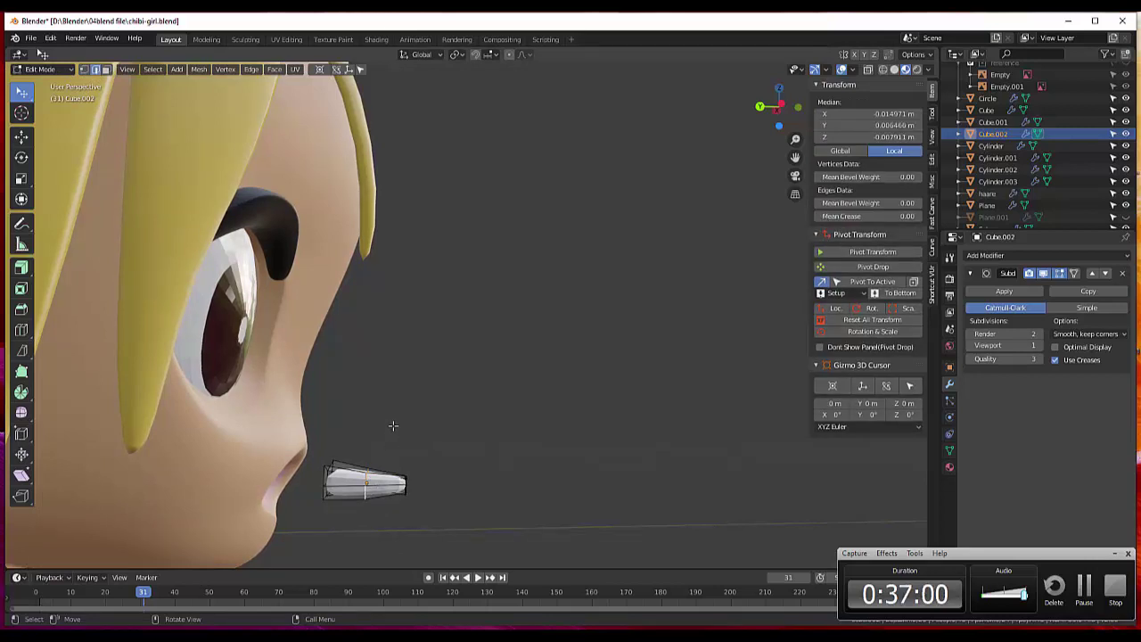
{"action": "key", "text": "g"}
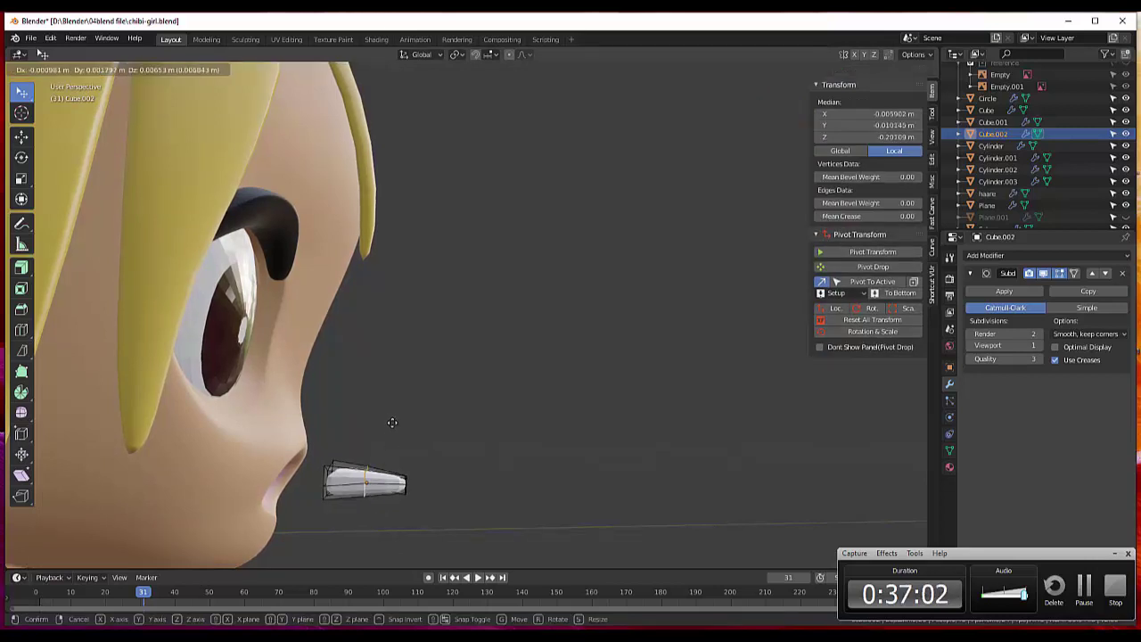
{"action": "left_click", "coordinate": [392, 416]}
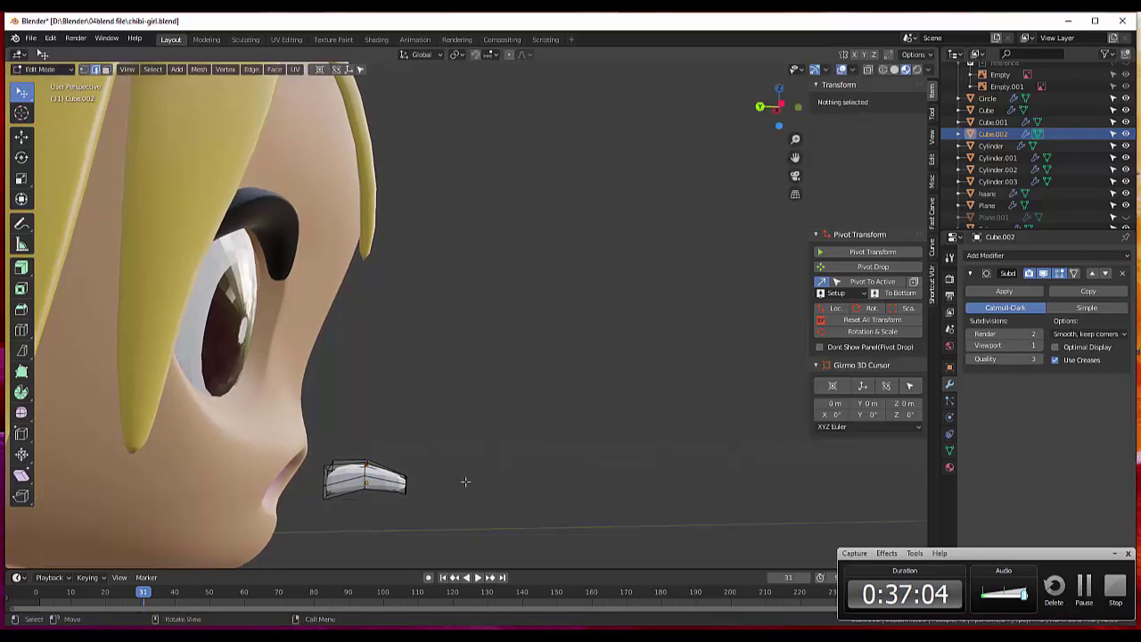
{"action": "mouse_move", "coordinate": [471, 484]}
{"action": "middle_mouse_down"}
{"action": "mouse_move", "coordinate": [427, 530]}
{"action": "mouse_move", "coordinate": [388, 535]}
{"action": "mouse_move", "coordinate": [552, 459]}
{"action": "middle_mouse_up"}
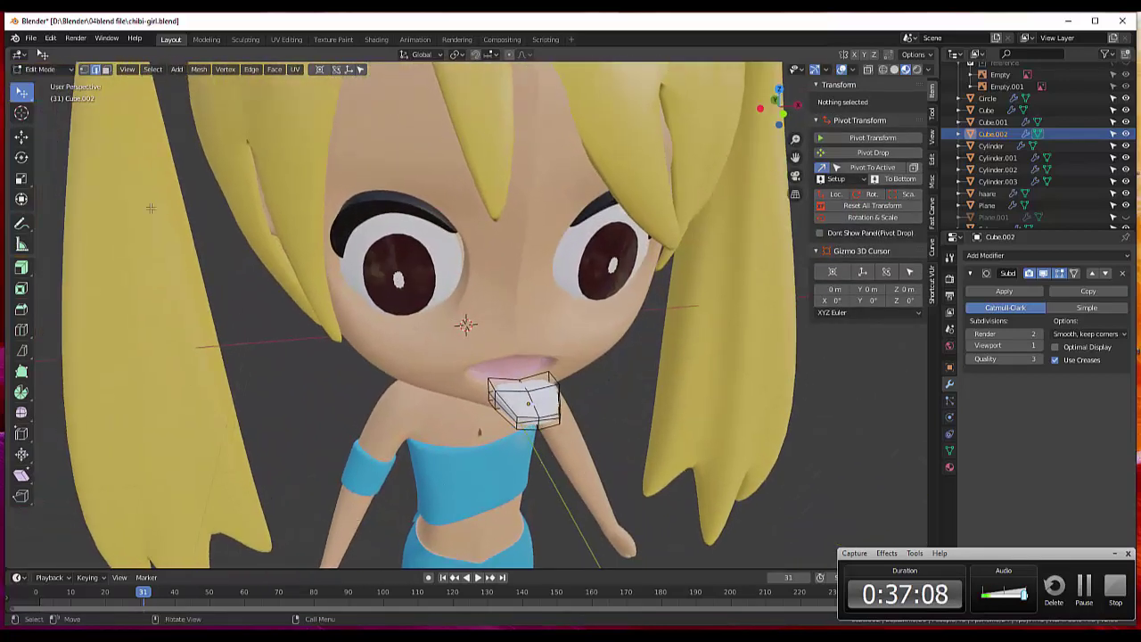
Return Cube.002 to Object Mode and set its Subdivision Render level to 3.
{"action": "left_click", "coordinate": [40, 69]}
{"action": "left_click", "coordinate": [45, 82]}
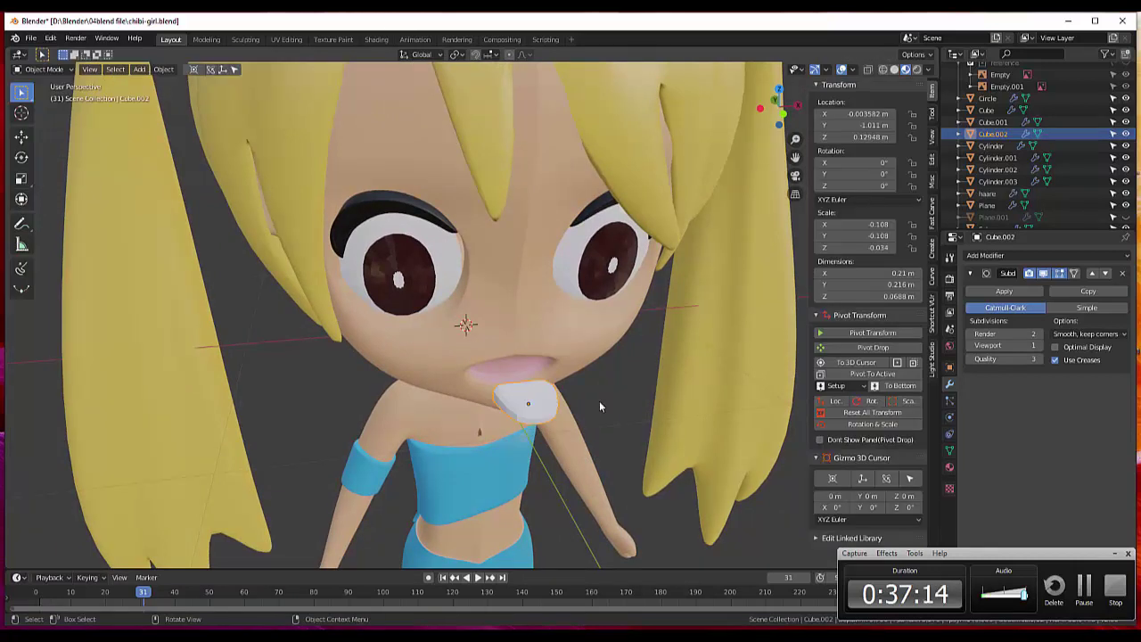
{"action": "left_click", "coordinate": [1037, 334]}
Raise viewport subdivisions to 3, shrink the tongue piece to about 0.63, and lower it.
{"action": "left_click", "coordinate": [1045, 349]}
{"action": "key", "text": "s"}
{"action": "left_click", "coordinate": [598, 394]}
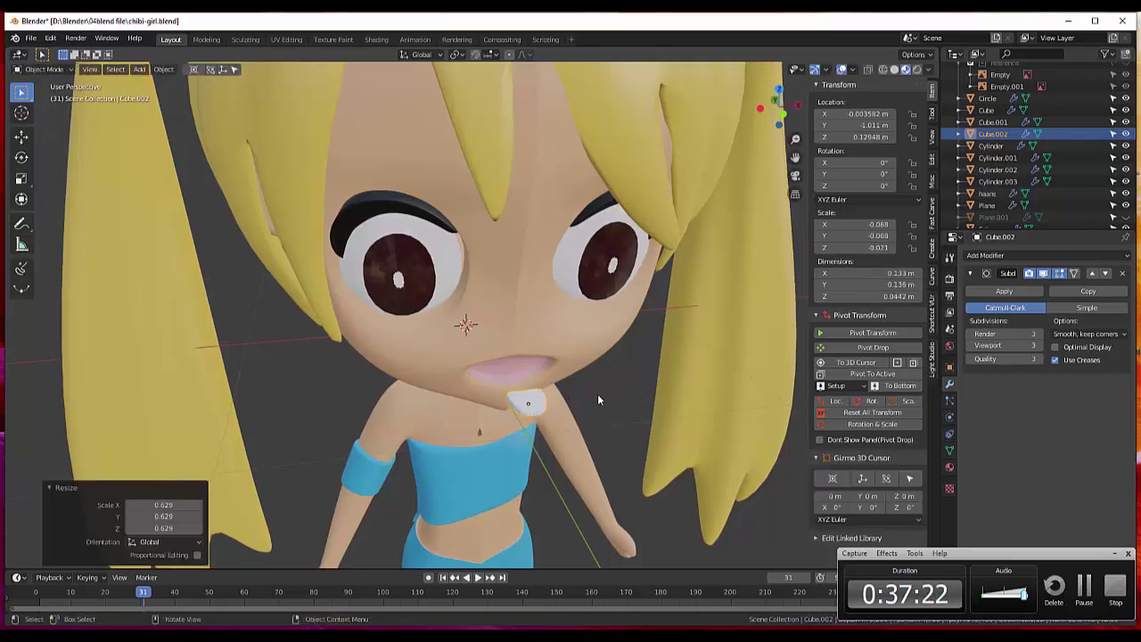
{"action": "mouse_move", "coordinate": [598, 393]}
{"action": "middle_mouse_down"}
{"action": "mouse_move", "coordinate": [532, 384]}
{"action": "mouse_move", "coordinate": [583, 420]}
{"action": "mouse_move", "coordinate": [570, 455]}
{"action": "middle_mouse_up"}
{"action": "key", "text": "g"}
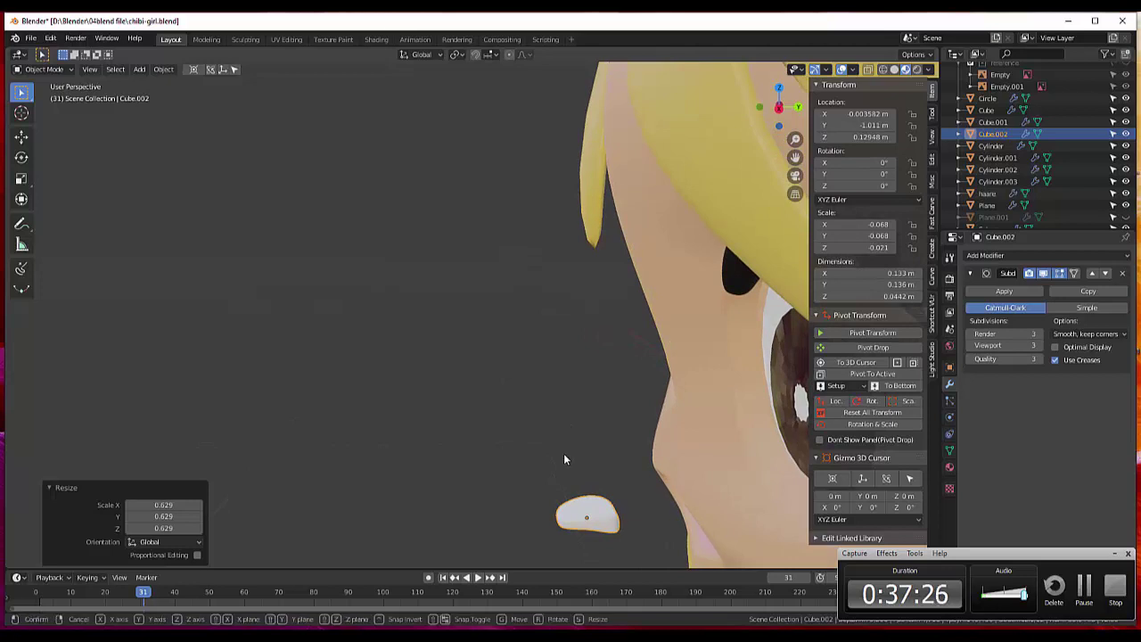
{"action": "left_click", "coordinate": [675, 479]}
{"action": "mouse_move", "coordinate": [675, 479]}
{"action": "middle_mouse_down"}
{"action": "mouse_move", "coordinate": [779, 475]}
{"action": "mouse_move", "coordinate": [768, 477]}
{"action": "mouse_move", "coordinate": [677, 477]}
{"action": "mouse_move", "coordinate": [792, 456]}
{"action": "middle_mouse_up"}
Raise the tongue piece into the mouth, enlarge it about 1.588×, tilt it about 29.5°, and seat it at the lips.
{"action": "key", "text": "g"}
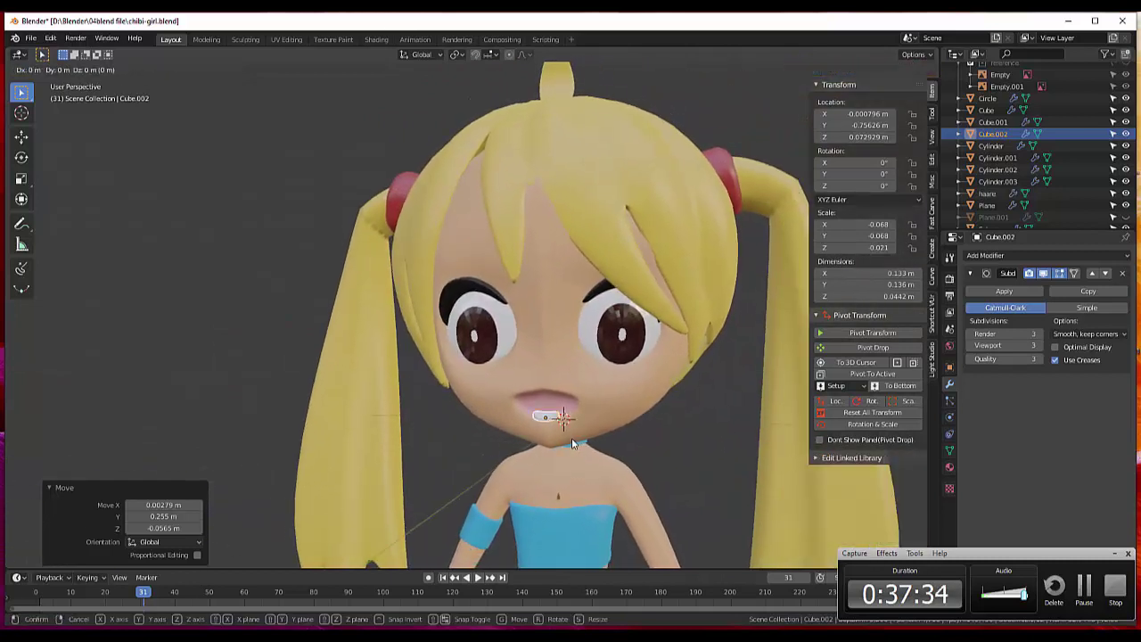
{"action": "left_click", "coordinate": [574, 437]}
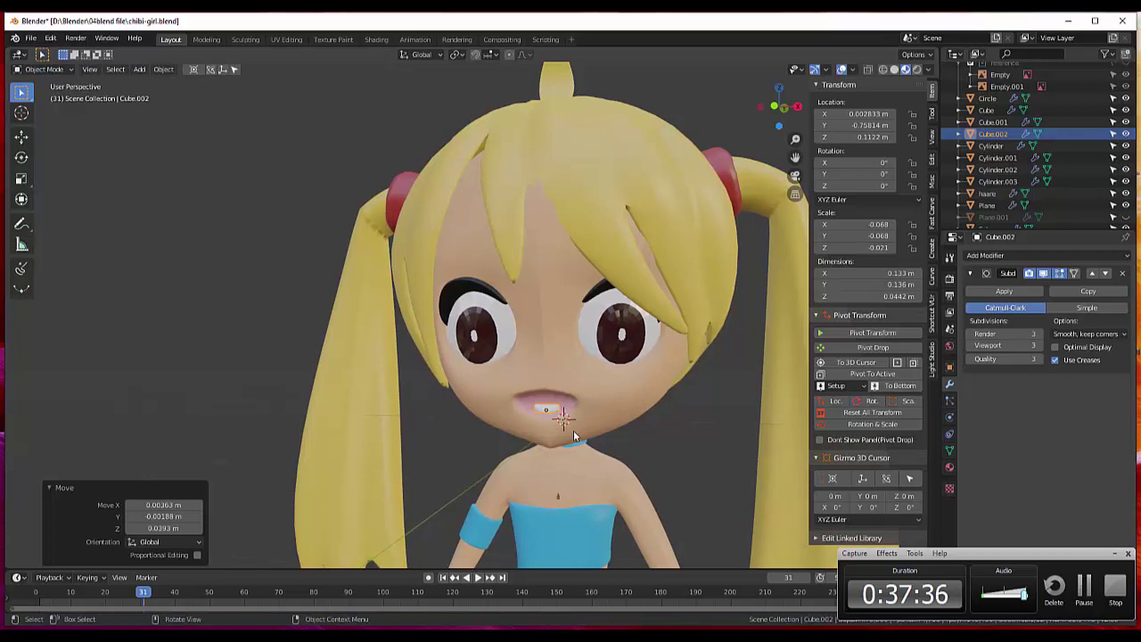
{"action": "key", "text": "s"}
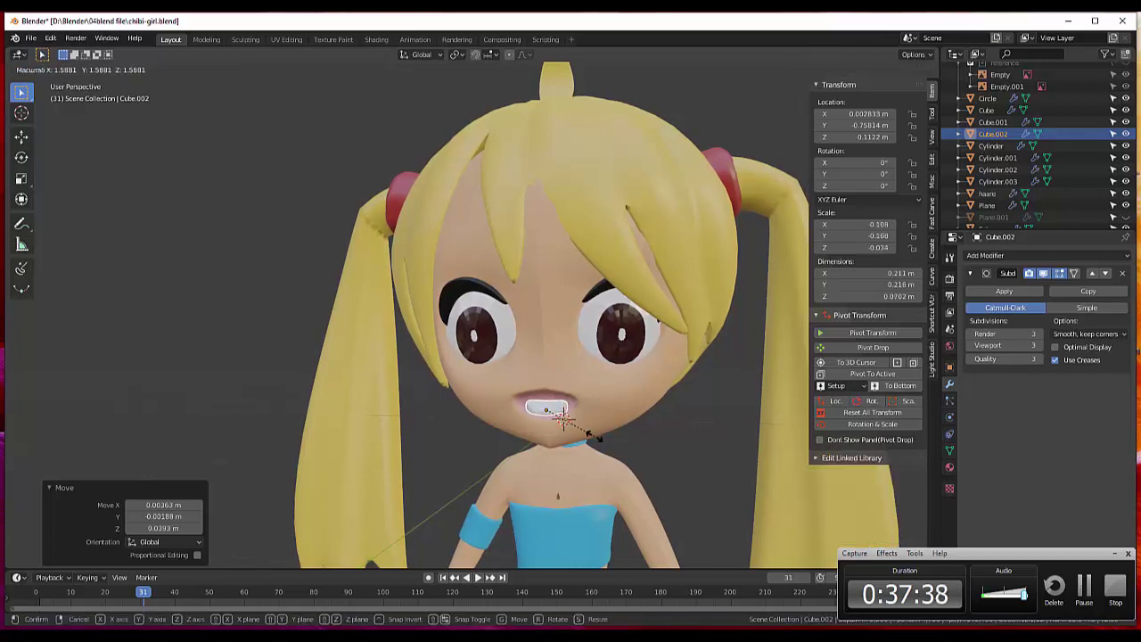
{"action": "left_click", "coordinate": [603, 430]}
{"action": "middle_click_drag", "start_coordinate": [603, 430], "coordinate": [510, 424]}
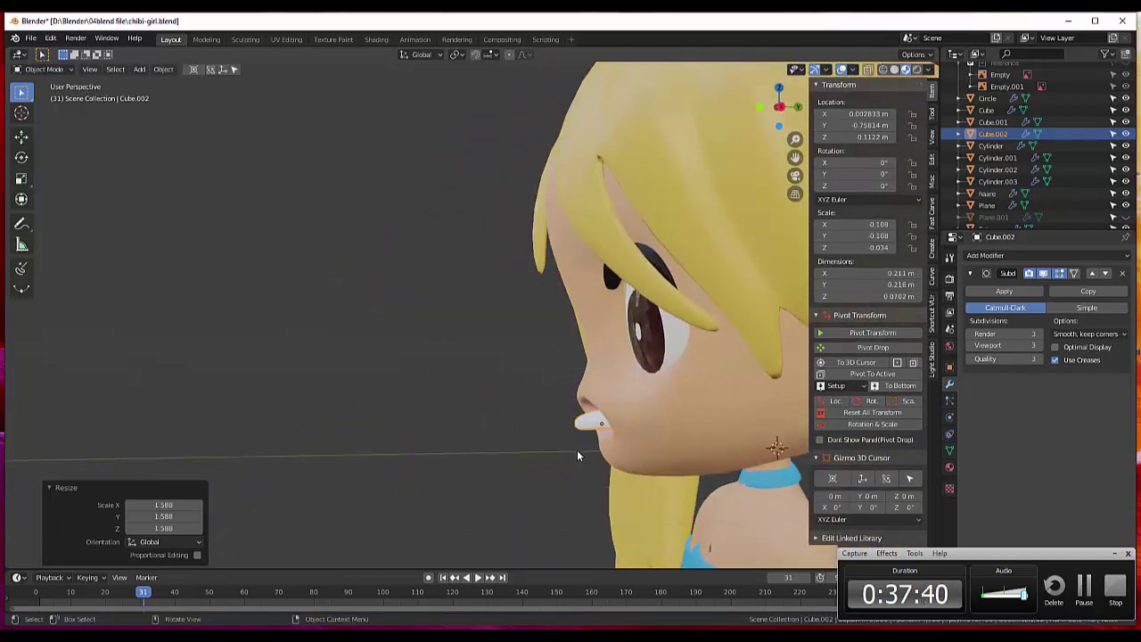
{"action": "key", "text": "r"}
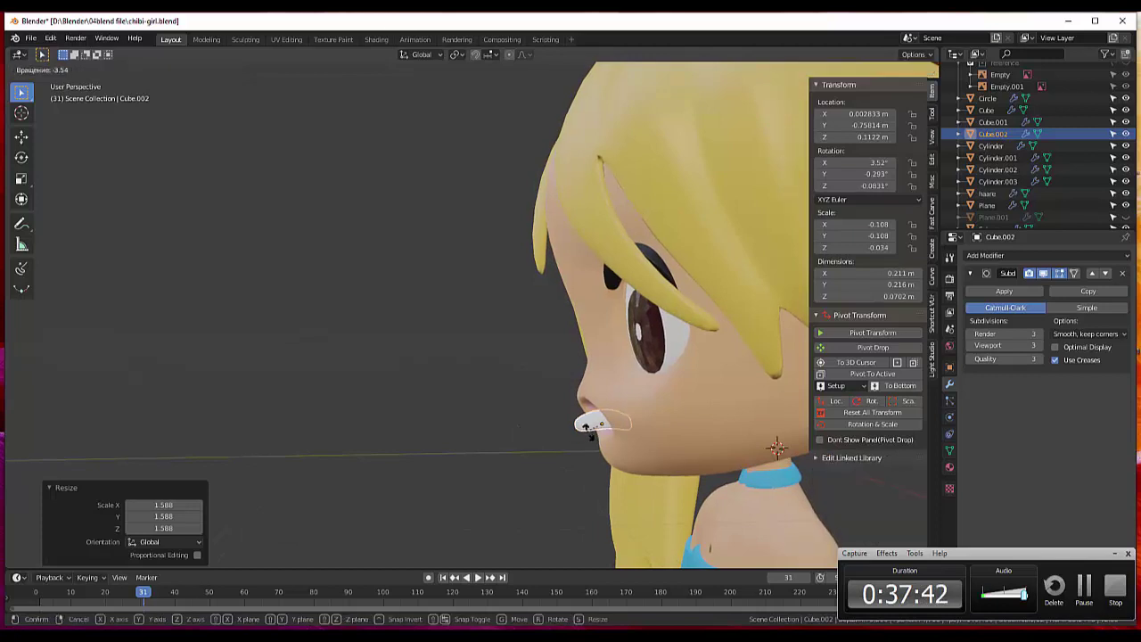
{"action": "left_click", "coordinate": [592, 443]}
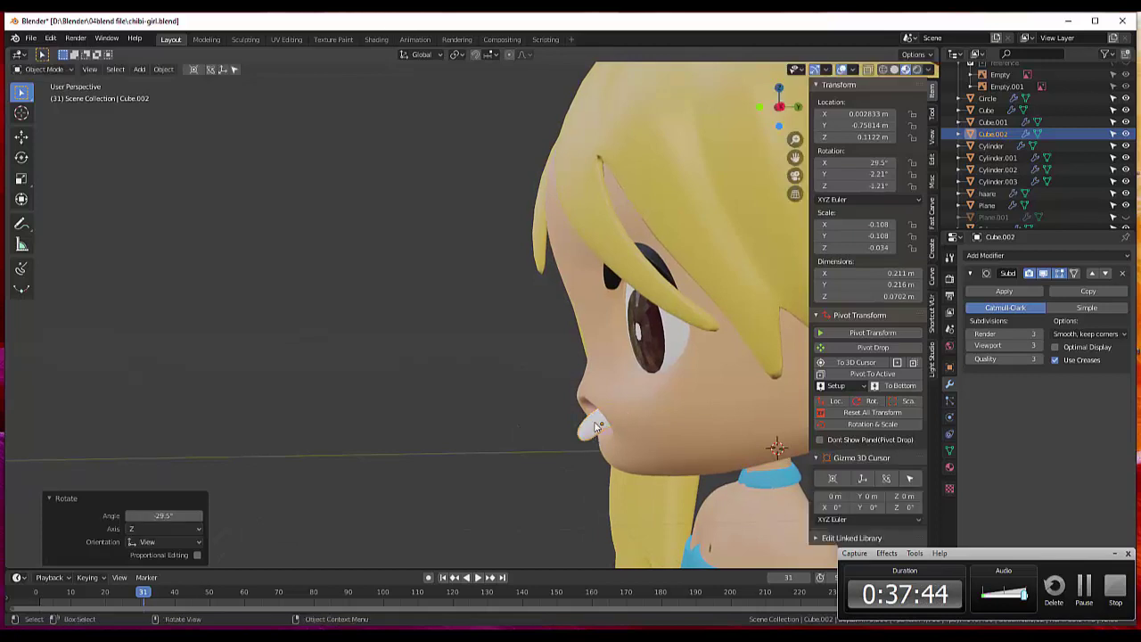
{"action": "key", "text": "g"}
{"action": "left_click", "coordinate": [612, 422]}
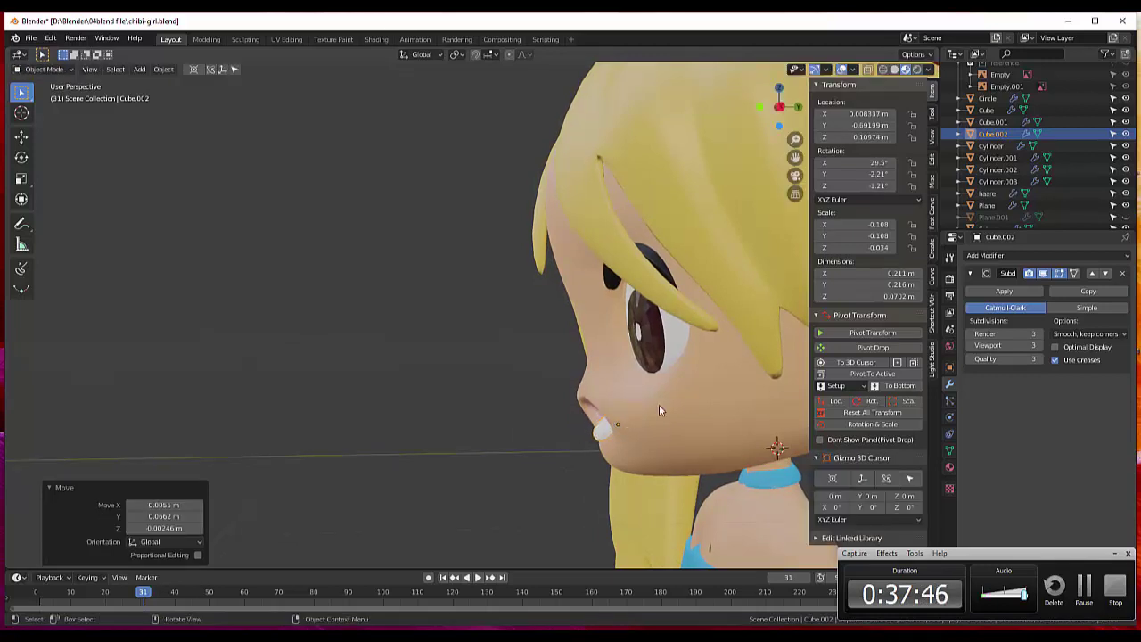
Reposition and re-rotate the tongue piece inside the mouth, checking from several angles.
{"action": "mouse_move", "coordinate": [659, 404]}
{"action": "middle_mouse_down"}
{"action": "mouse_move", "coordinate": [729, 405]}
{"action": "mouse_move", "coordinate": [796, 385]}
{"action": "mouse_move", "coordinate": [664, 435]}
{"action": "middle_mouse_up"}
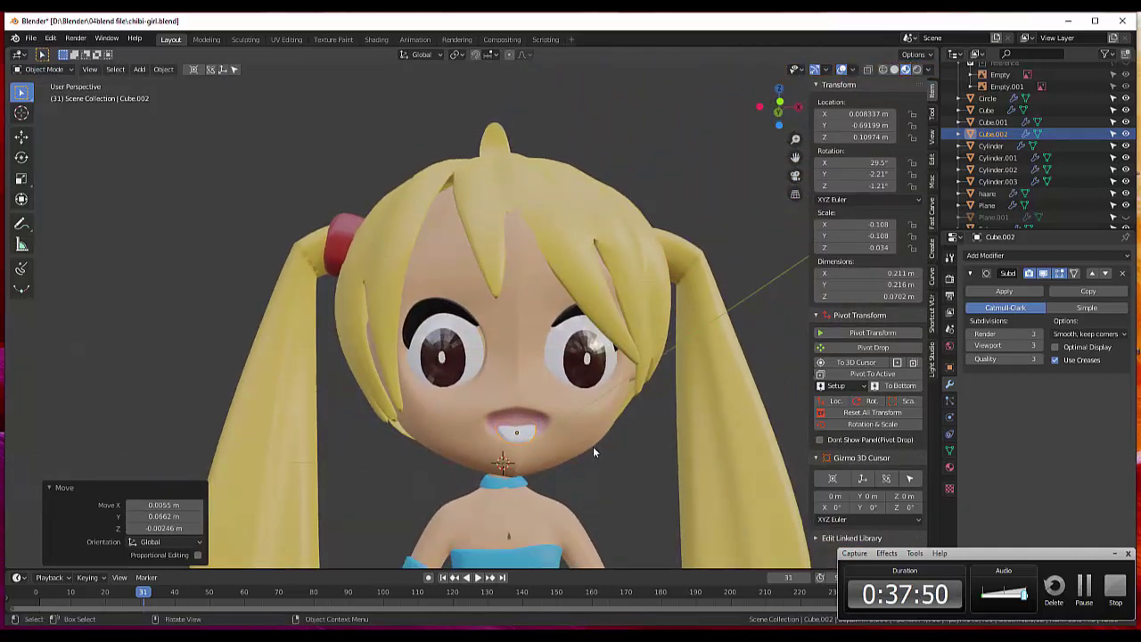
{"action": "middle_click_drag", "start_coordinate": [594, 451], "coordinate": [624, 458]}
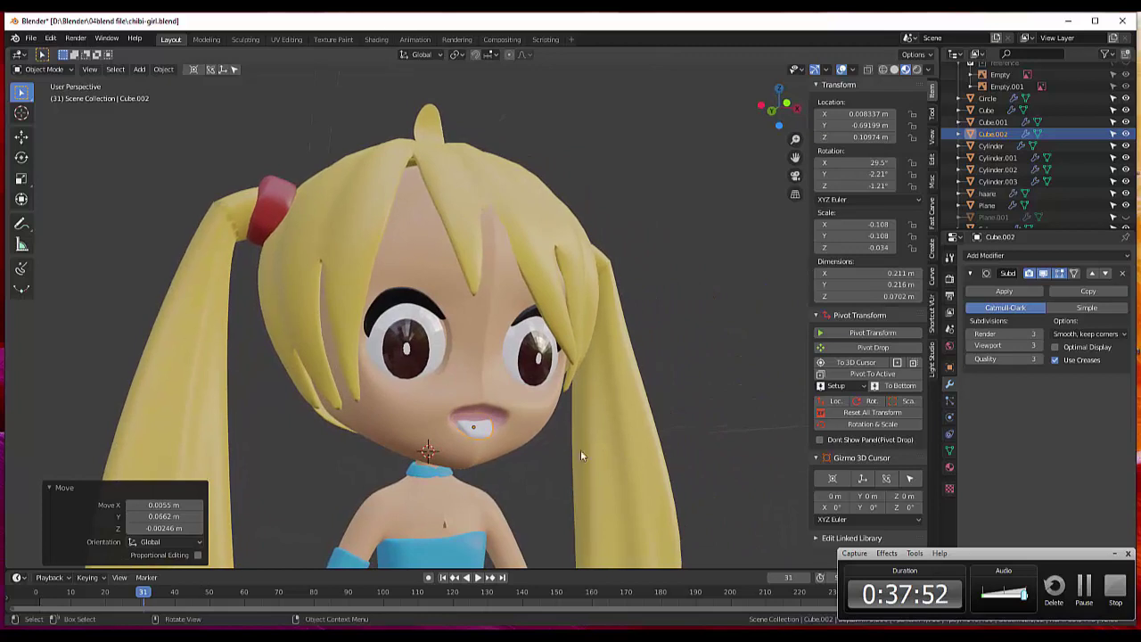
{"action": "key", "text": "g"}
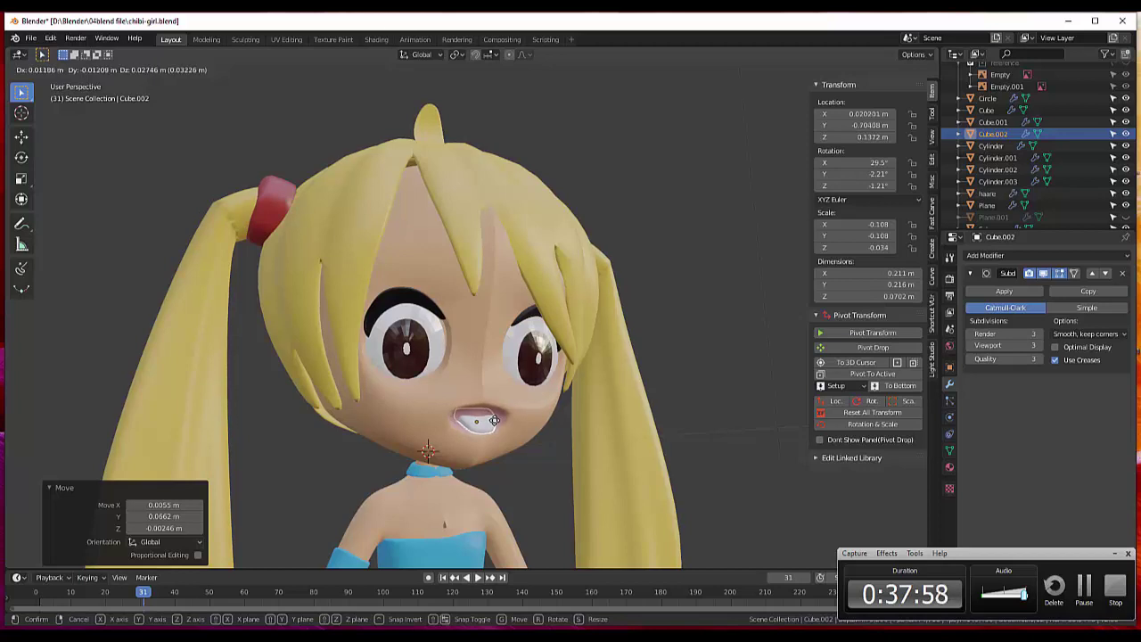
{"action": "left_click", "coordinate": [493, 424]}
{"action": "mouse_move", "coordinate": [493, 424]}
{"action": "middle_mouse_down"}
{"action": "mouse_move", "coordinate": [551, 447]}
{"action": "mouse_move", "coordinate": [646, 435]}
{"action": "middle_mouse_up"}
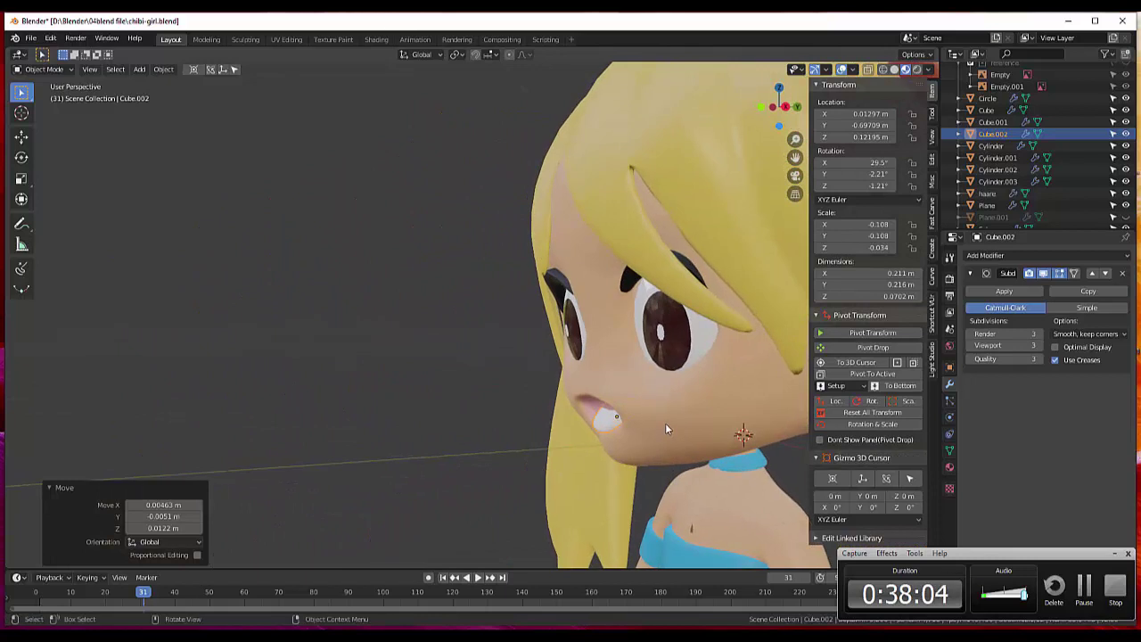
{"action": "key", "text": "r"}
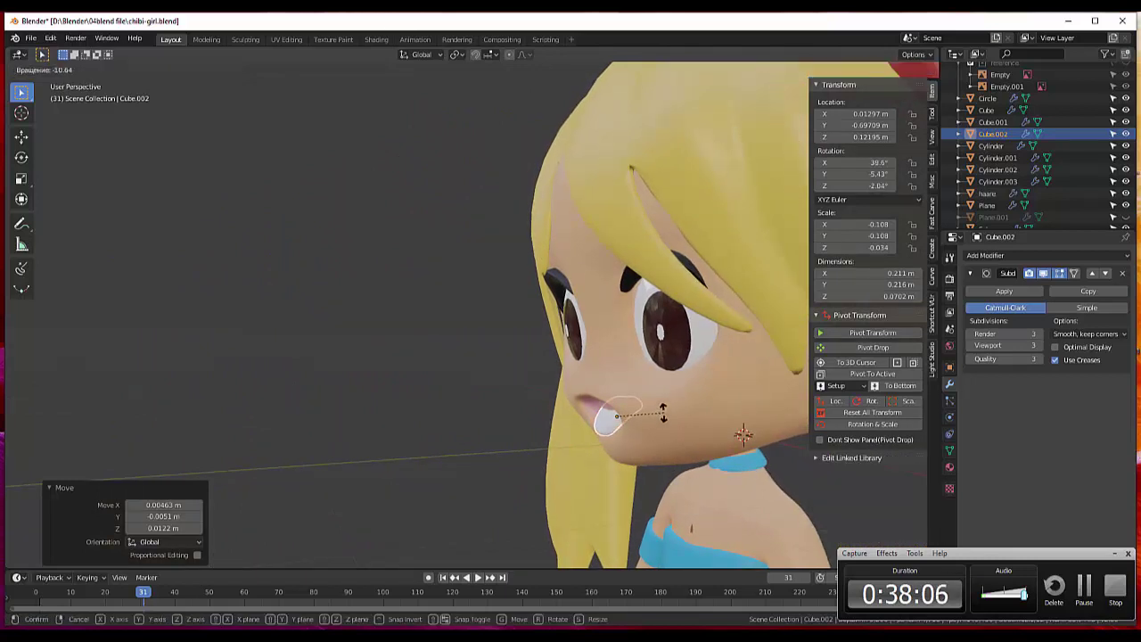
{"action": "left_click", "coordinate": [661, 409]}
{"action": "left_click", "coordinate": [658, 424]}
{"action": "mouse_move", "coordinate": [658, 424]}
{"action": "middle_mouse_down"}
{"action": "mouse_move", "coordinate": [719, 430]}
{"action": "mouse_move", "coordinate": [755, 417]}
{"action": "mouse_move", "coordinate": [770, 430]}
{"action": "mouse_move", "coordinate": [669, 431]}
{"action": "middle_mouse_up"}
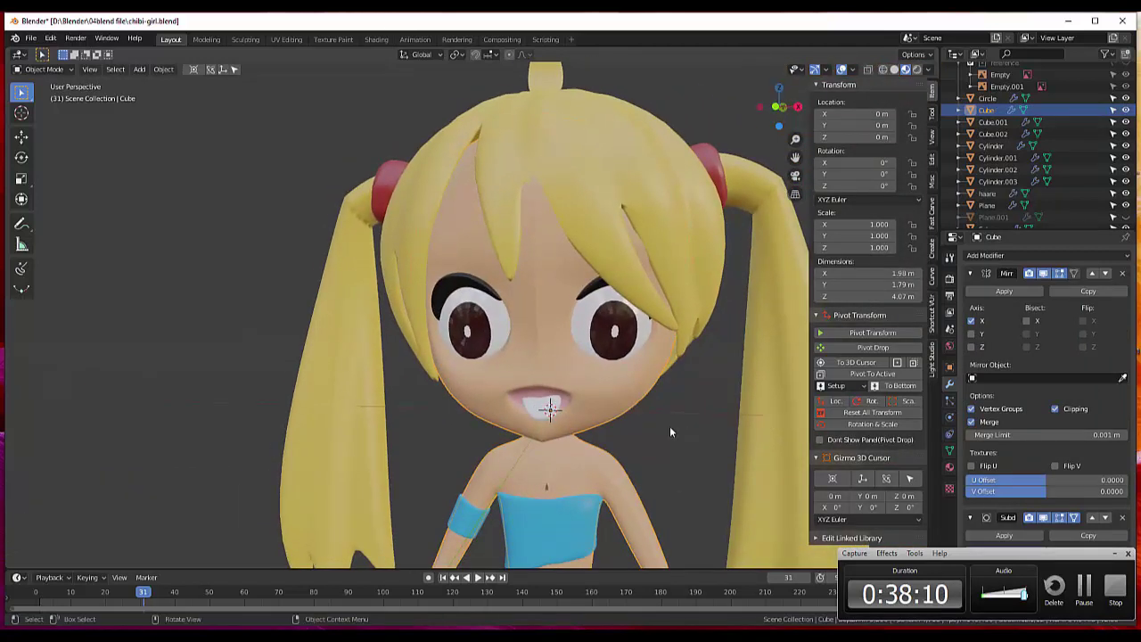
Zoom around the face and select the head object to inspect its Properties panel.
{"action": "left_click", "coordinate": [647, 427]}
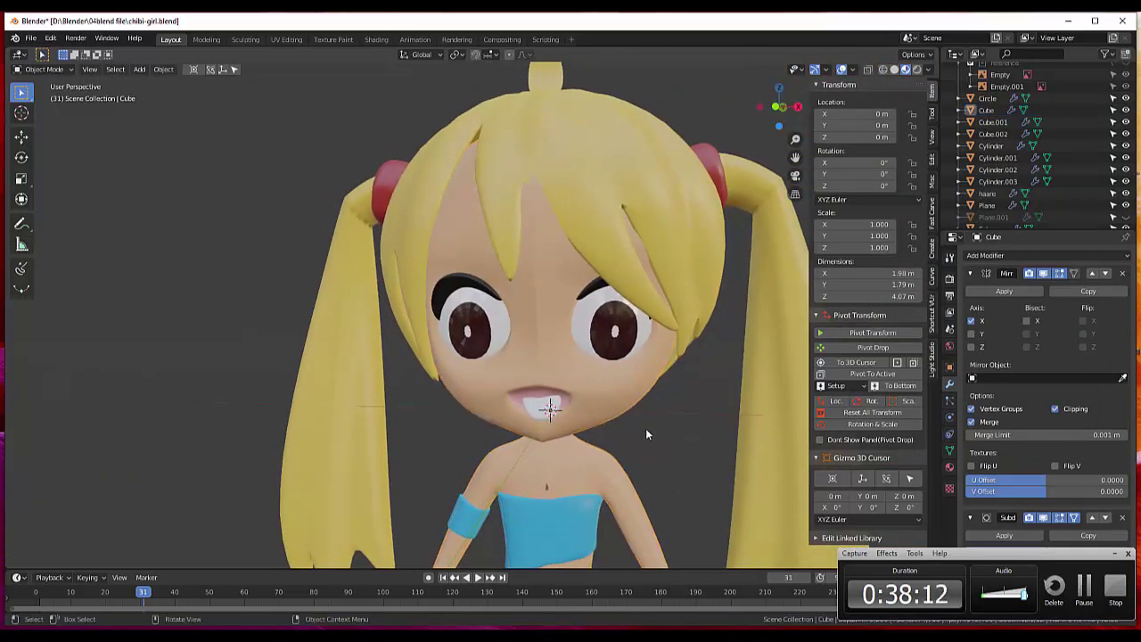
{"action": "scroll", "coordinate": [646, 428], "scroll_direction": "down", "scroll_amount": 1}
{"action": "scroll", "coordinate": [645, 423], "scroll_direction": "down", "scroll_amount": 3}
{"action": "scroll", "coordinate": [646, 423], "scroll_direction": "down", "scroll_amount": 1}
{"action": "scroll", "coordinate": [647, 431], "scroll_direction": "up", "scroll_amount": 1}
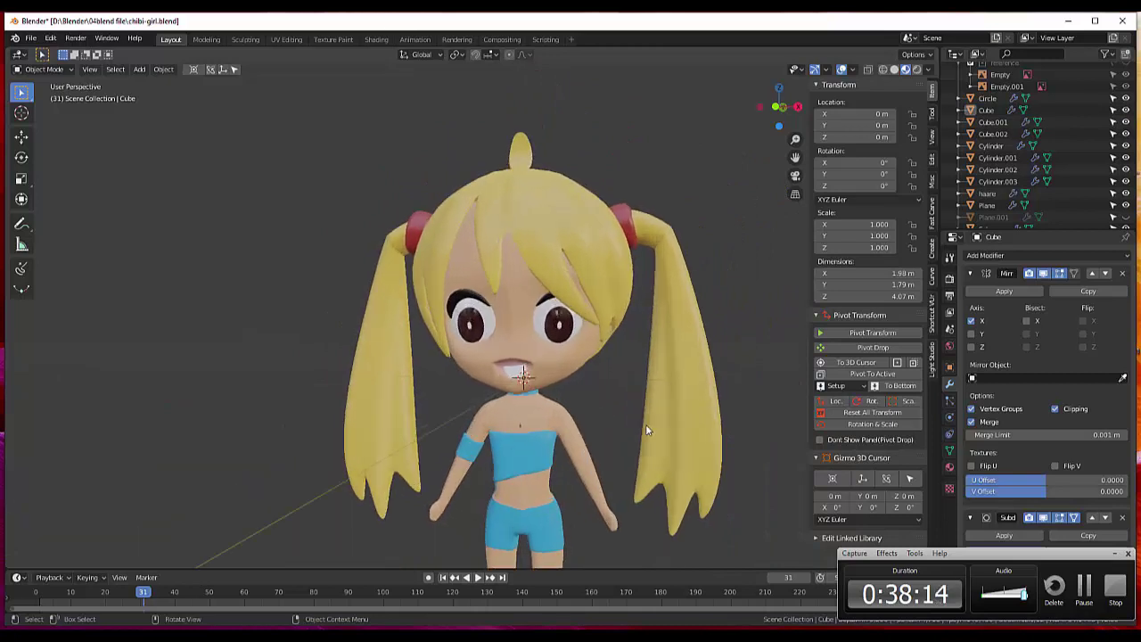
{"action": "scroll", "coordinate": [647, 430], "scroll_direction": "up", "scroll_amount": 3}
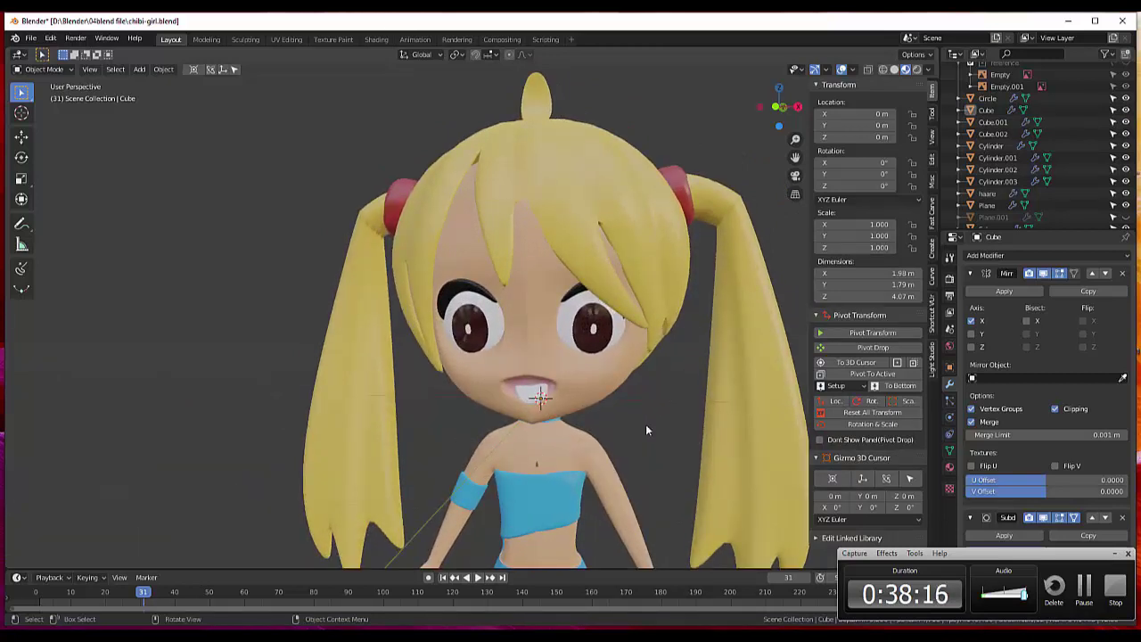
{"action": "left_click", "coordinate": [546, 283]}
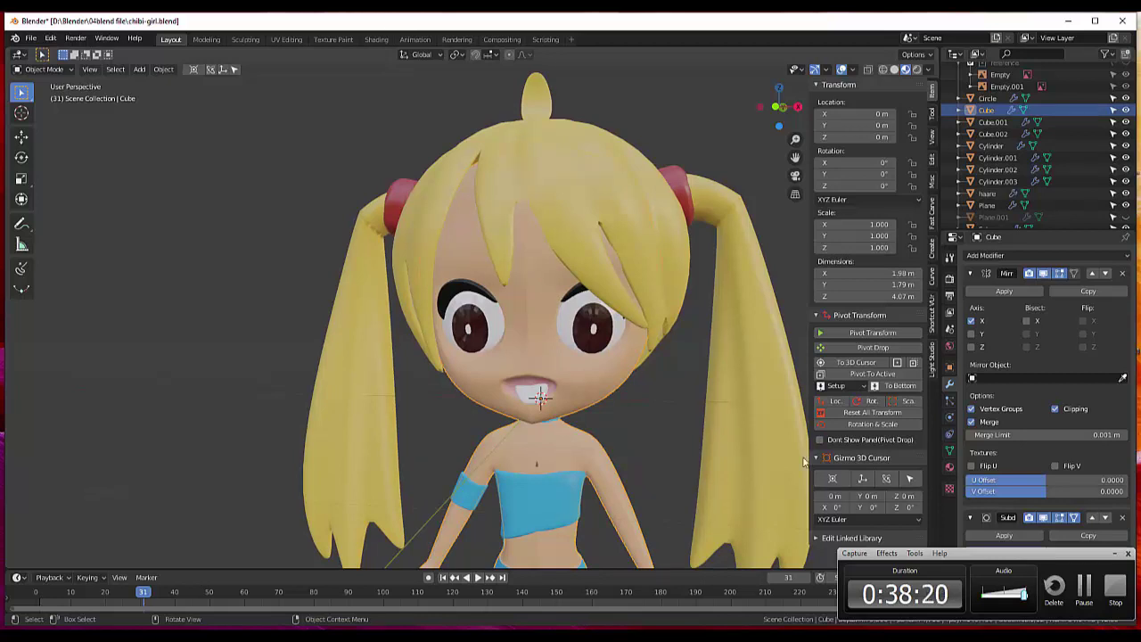
{"action": "left_click_drag", "start_coordinate": [991, 561], "coordinate": [816, 611]}
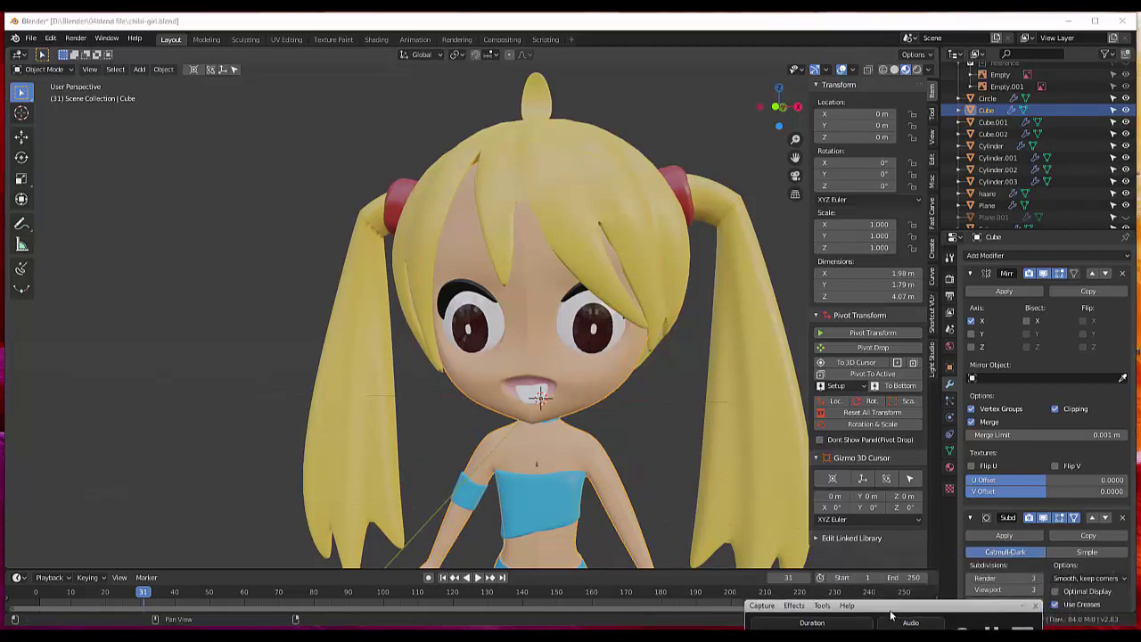
Deselect the head, view the face from higher up, and select the small tongue piece Cube.002.
{"action": "left_click", "coordinate": [642, 416]}
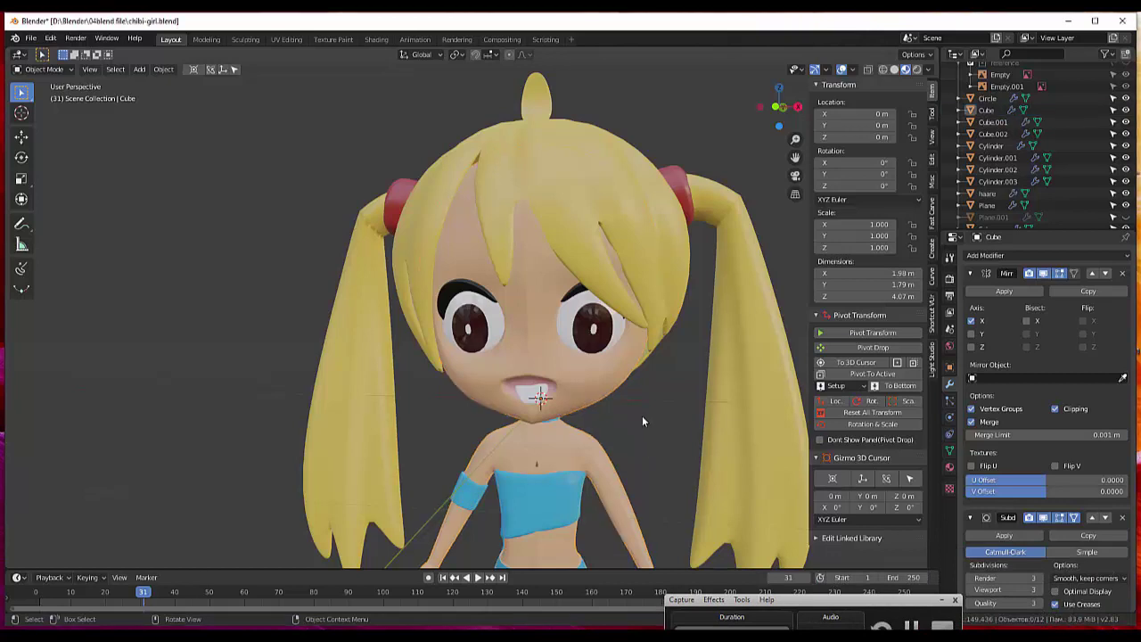
{"action": "scroll", "coordinate": [642, 414], "scroll_direction": "down", "scroll_amount": 4}
{"action": "scroll", "coordinate": [642, 415], "scroll_direction": "down", "scroll_amount": 1}
{"action": "mouse_move", "coordinate": [658, 414]}
{"action": "middle_mouse_down"}
{"action": "mouse_move", "coordinate": [641, 440]}
{"action": "mouse_move", "coordinate": [618, 424]}
{"action": "middle_mouse_up"}
{"action": "left_click", "coordinate": [510, 347]}
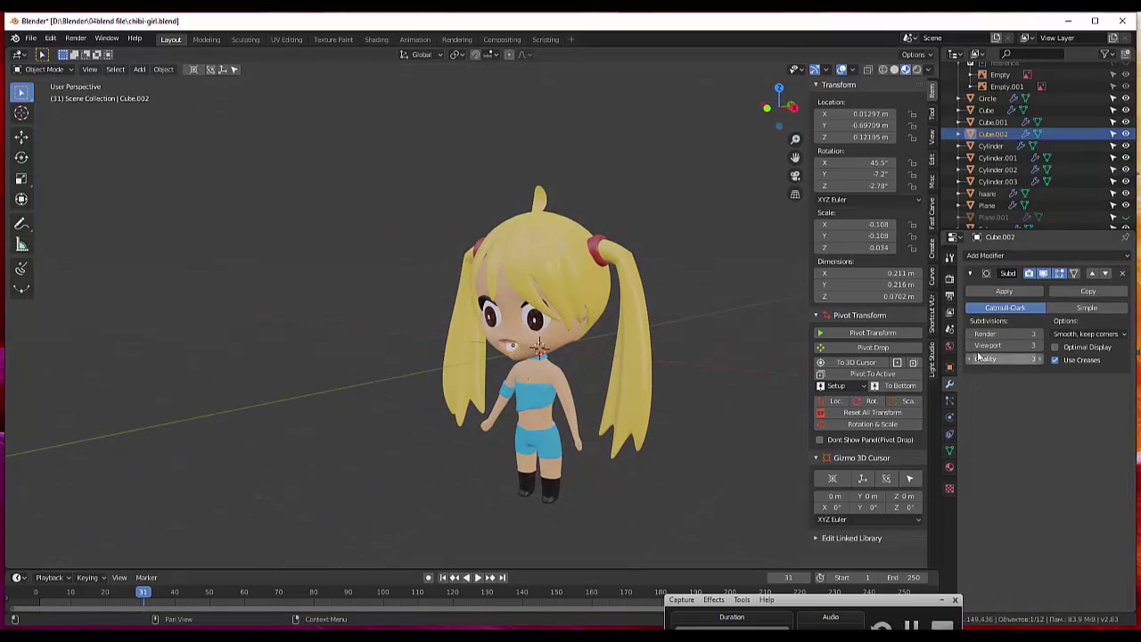
Create Material.004 for Cube.002, eyedrop the skin tone as base colour, then shift it to a redder pink.
{"action": "left_click", "coordinate": [949, 468]}
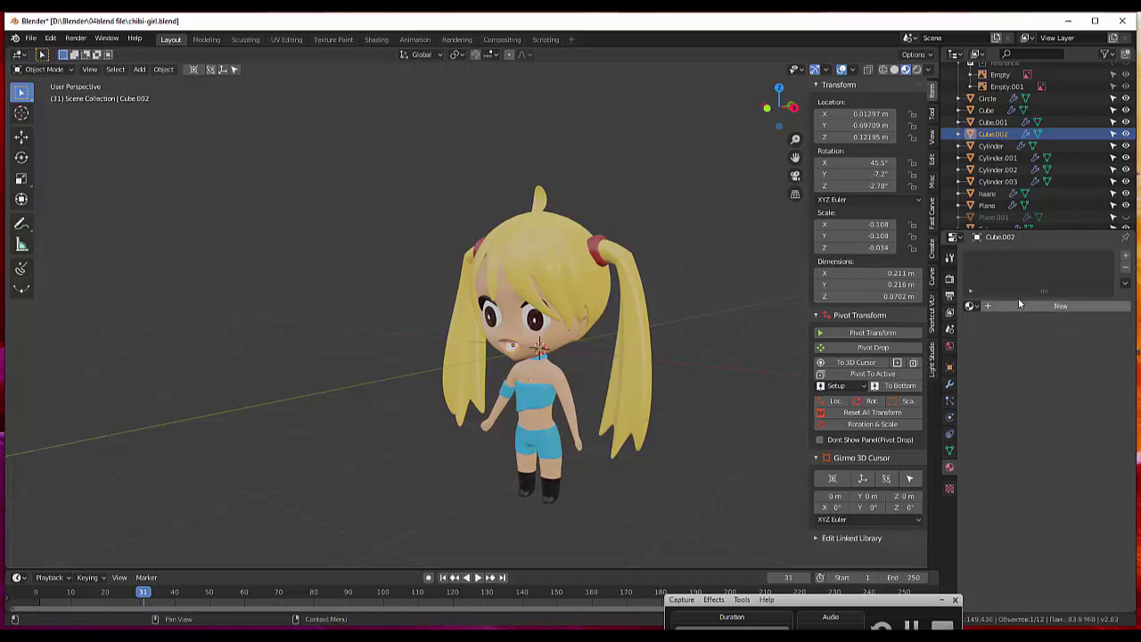
{"action": "left_click", "coordinate": [1060, 305]}
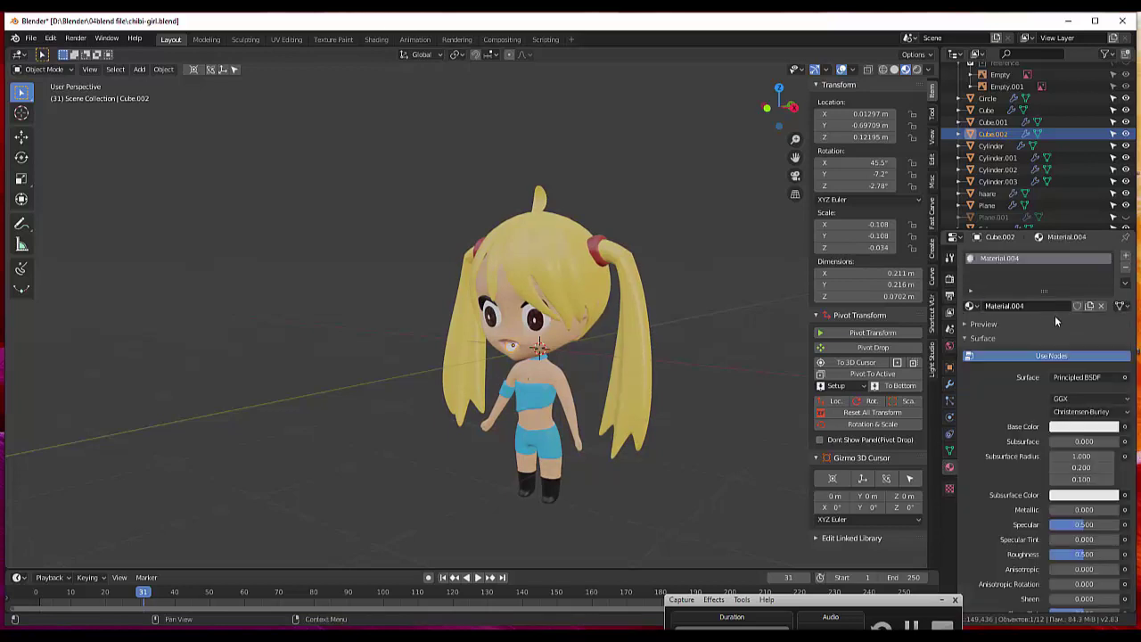
{"action": "left_click", "coordinate": [1084, 427]}
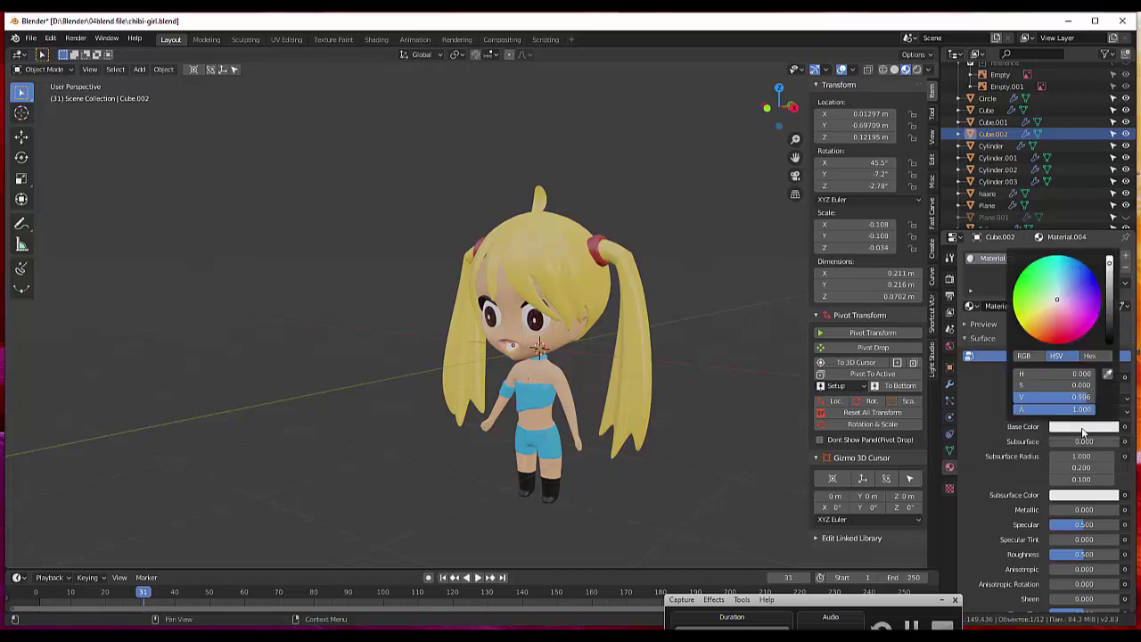
{"action": "left_click", "coordinate": [1107, 376]}
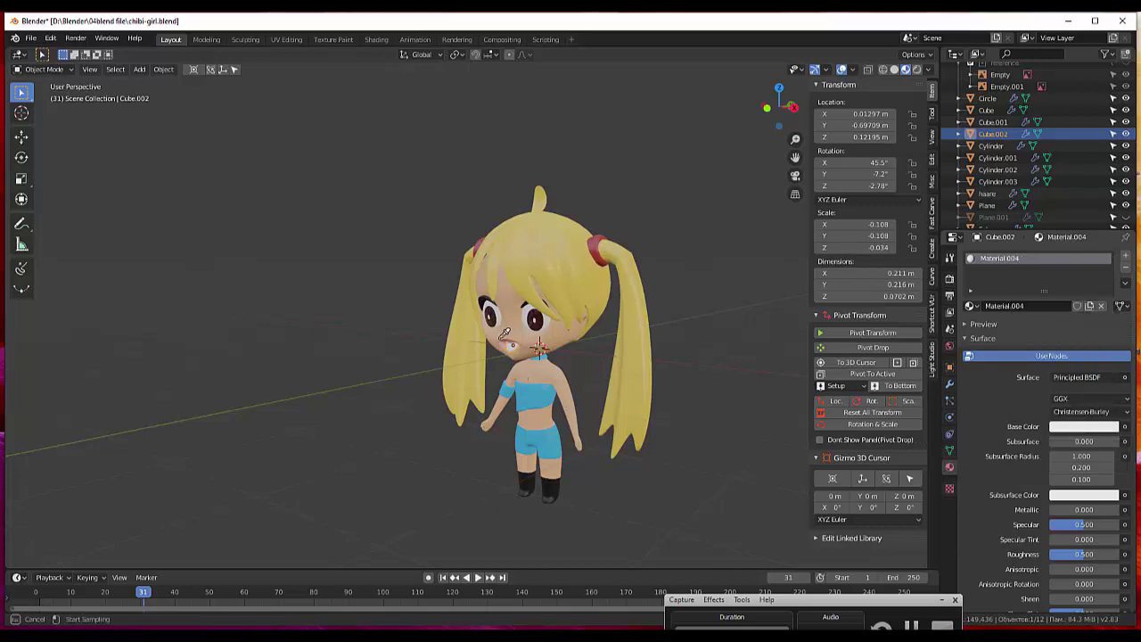
{"action": "left_click", "coordinate": [506, 340]}
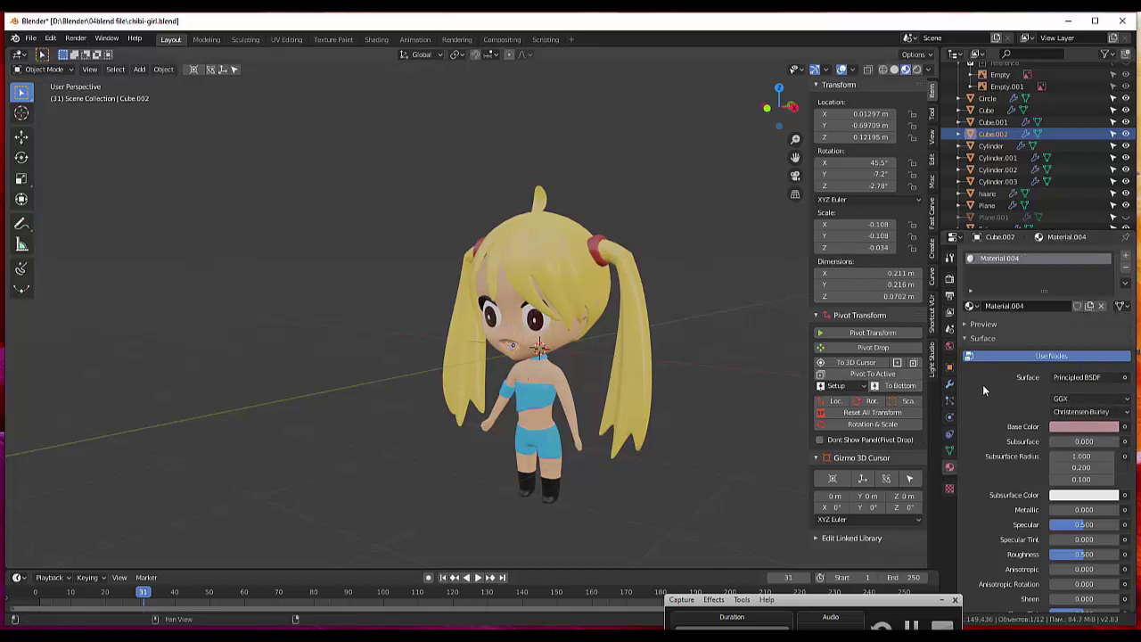
{"action": "left_click", "coordinate": [1076, 425]}
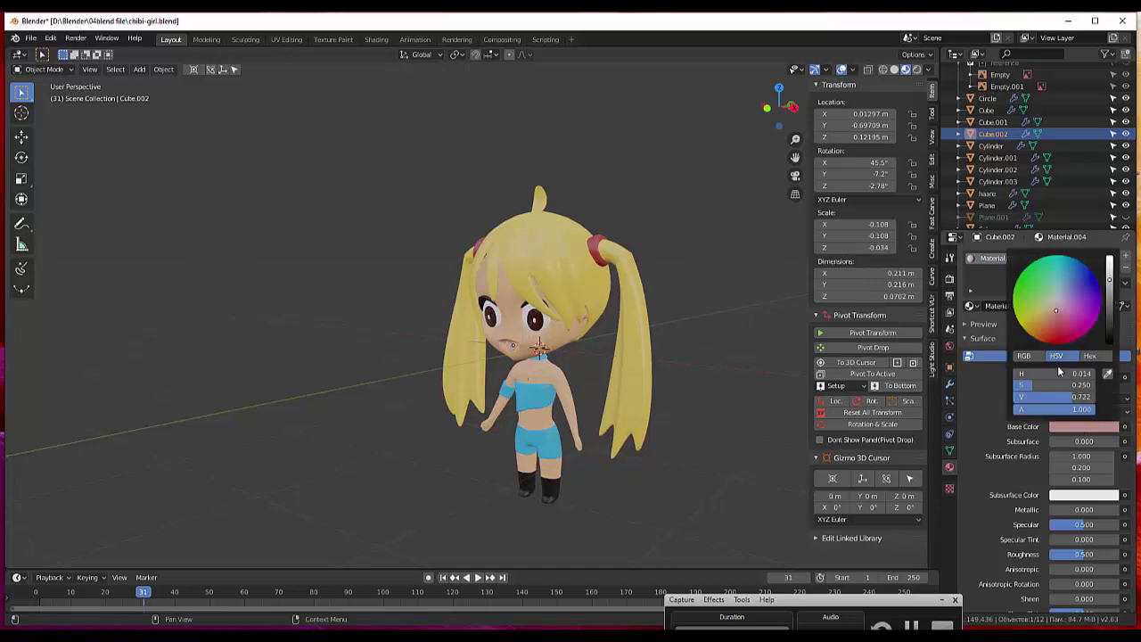
{"action": "left_click", "coordinate": [1055, 317]}
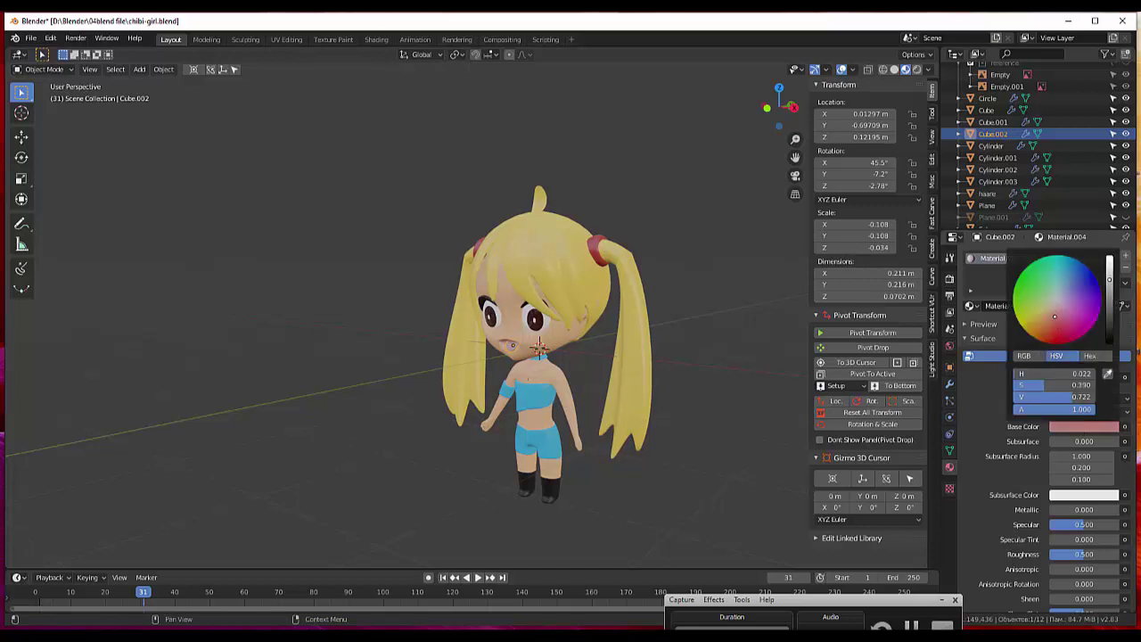
{"action": "left_click", "coordinate": [1056, 321]}
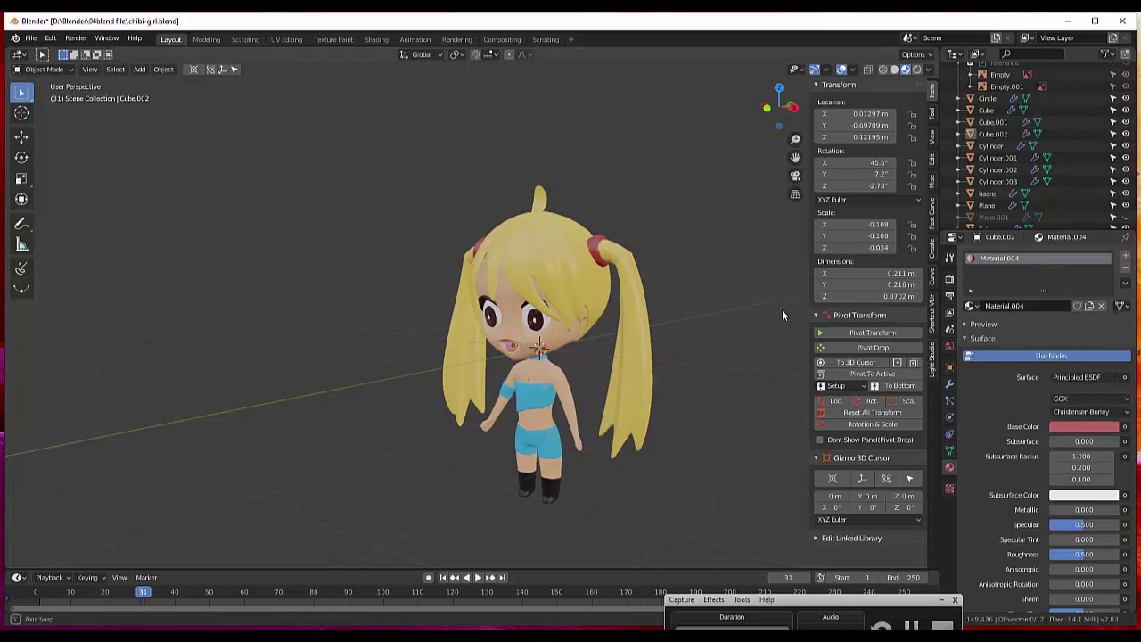
{"action": "mouse_move", "coordinate": [782, 310]}
{"action": "middle_mouse_down"}
{"action": "mouse_move", "coordinate": [861, 290]}
{"action": "mouse_move", "coordinate": [782, 337]}
{"action": "mouse_move", "coordinate": [749, 321]}
{"action": "mouse_move", "coordinate": [805, 311]}
{"action": "mouse_move", "coordinate": [788, 315]}
{"action": "middle_mouse_up"}
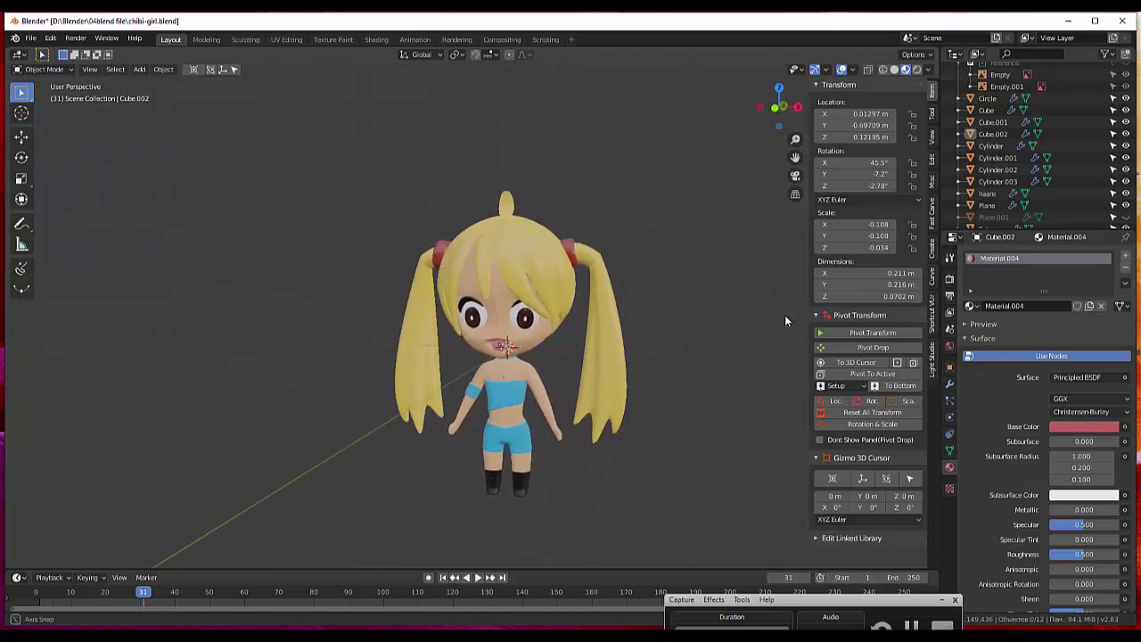
Select the tongue Cube.002 and scale it up about 1.146× to 0.124.
{"action": "left_click_drag", "start_coordinate": [32, 89], "coordinate": [58, 163]}
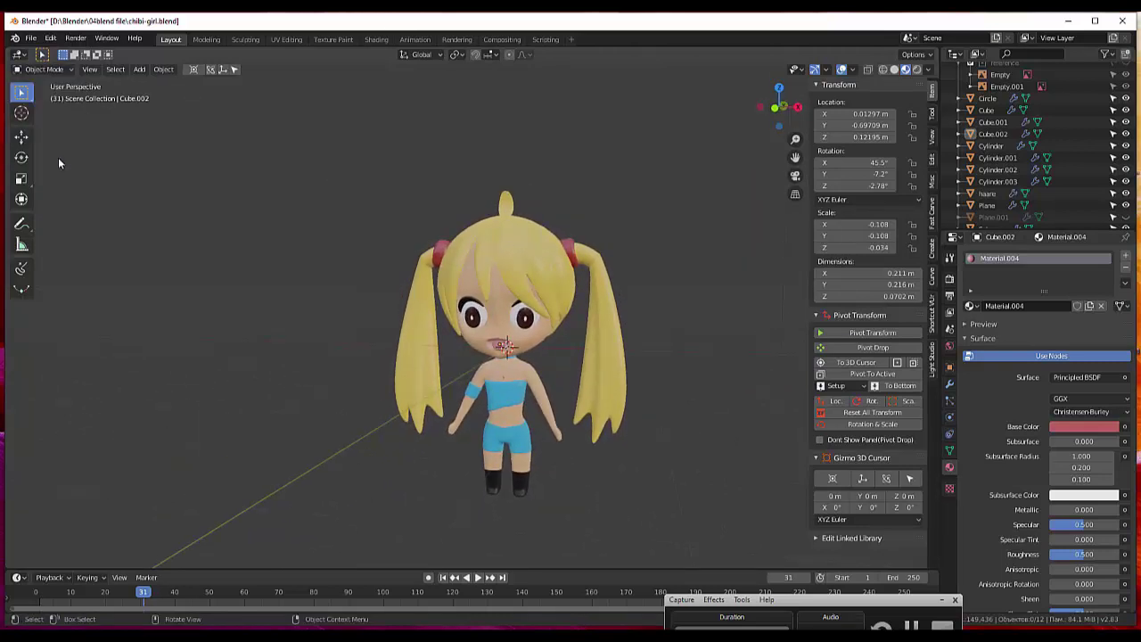
{"action": "scroll", "coordinate": [687, 377], "scroll_direction": "down", "scroll_amount": 2}
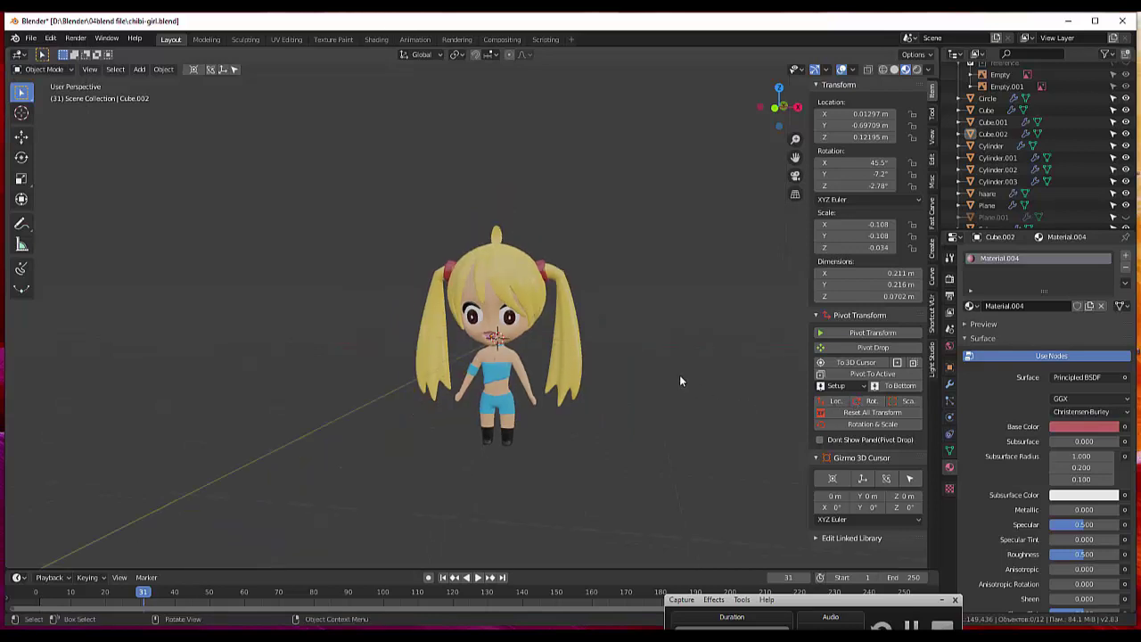
{"action": "scroll", "coordinate": [679, 374], "scroll_direction": "up", "scroll_amount": 4}
{"action": "scroll", "coordinate": [704, 260], "scroll_direction": "down", "scroll_amount": 2}
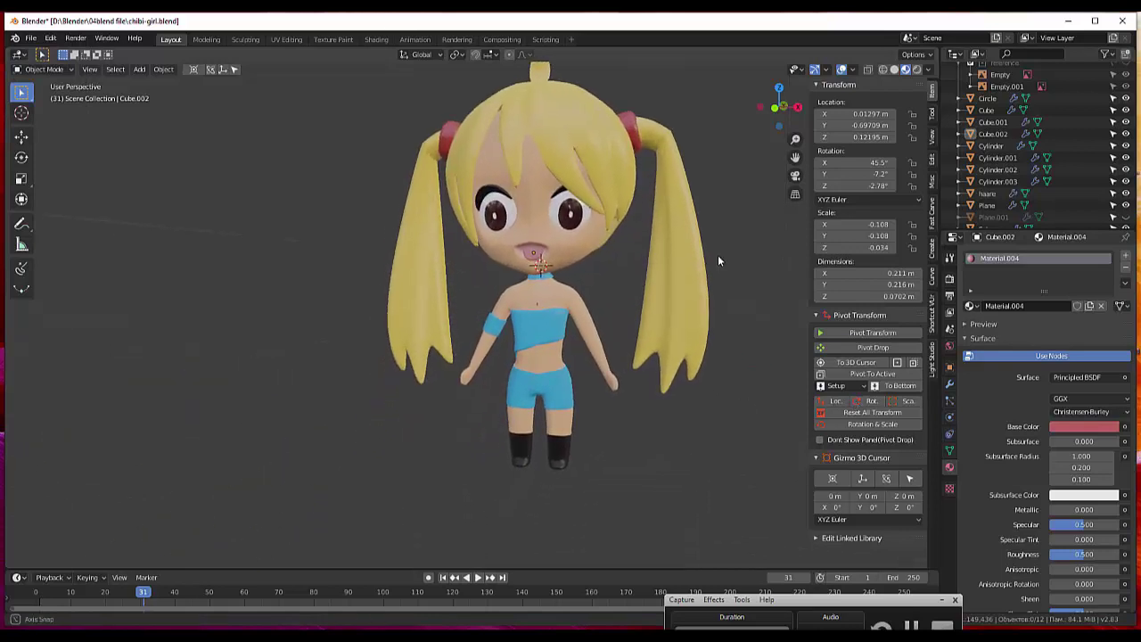
{"action": "mouse_move", "coordinate": [718, 255]}
{"action": "middle_mouse_down"}
{"action": "mouse_move", "coordinate": [780, 264]}
{"action": "mouse_move", "coordinate": [825, 245]}
{"action": "mouse_move", "coordinate": [875, 251]}
{"action": "mouse_move", "coordinate": [722, 285]}
{"action": "mouse_move", "coordinate": [657, 282]}
{"action": "mouse_move", "coordinate": [701, 273]}
{"action": "mouse_move", "coordinate": [704, 284]}
{"action": "mouse_move", "coordinate": [726, 274]}
{"action": "mouse_move", "coordinate": [715, 259]}
{"action": "mouse_move", "coordinate": [729, 275]}
{"action": "mouse_move", "coordinate": [708, 269]}
{"action": "middle_mouse_up"}
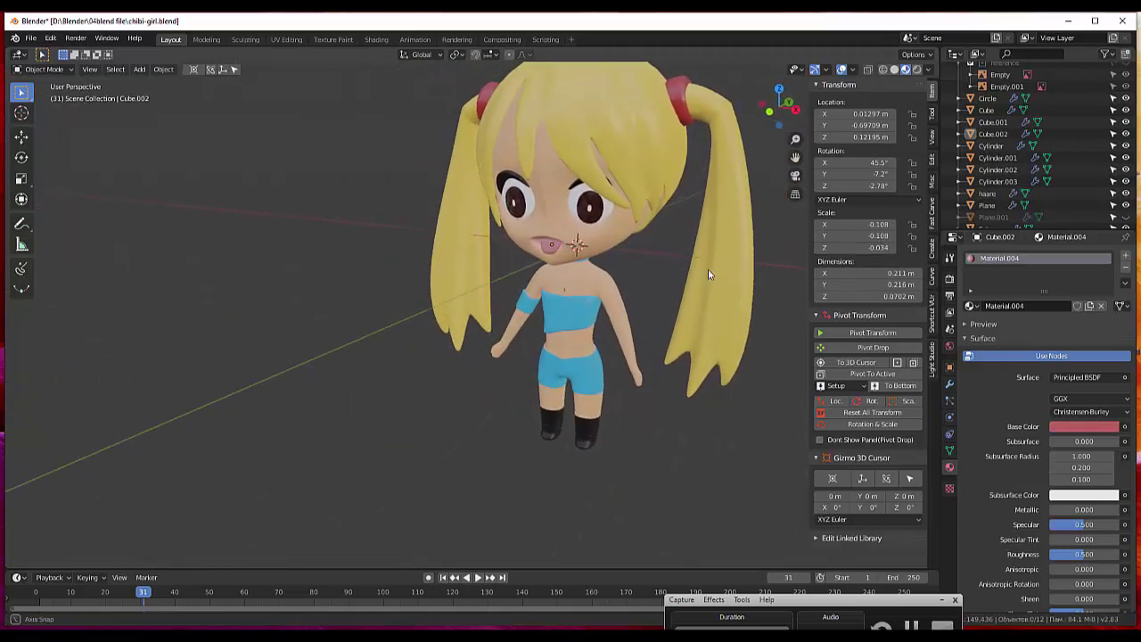
{"action": "left_click", "coordinate": [553, 249]}
{"action": "key", "text": "s"}
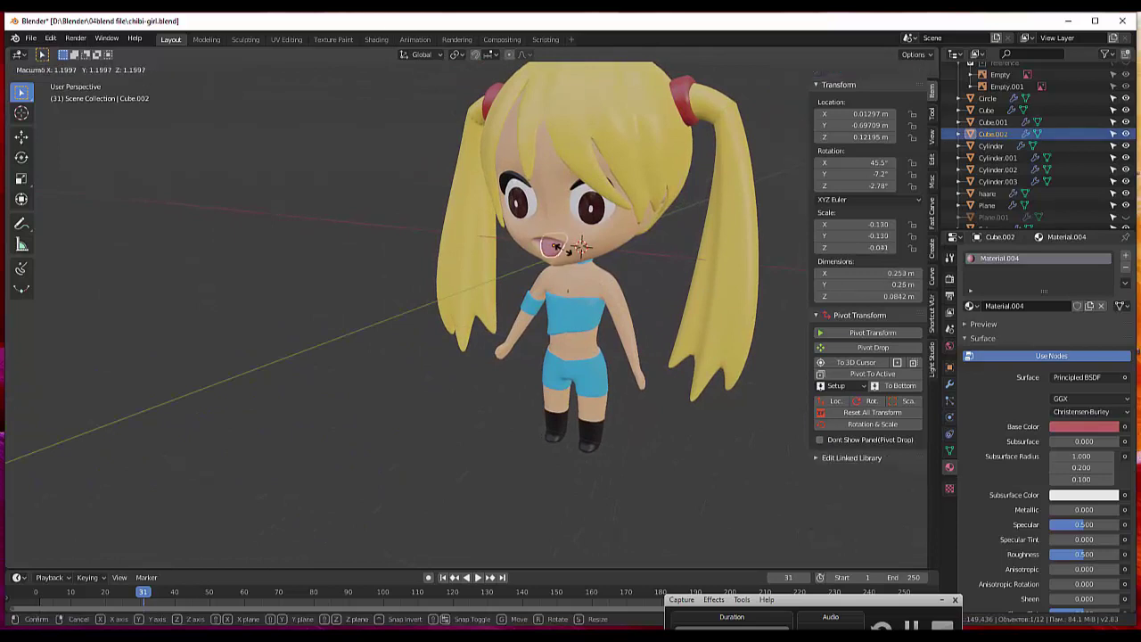
{"action": "left_click", "coordinate": [589, 236]}
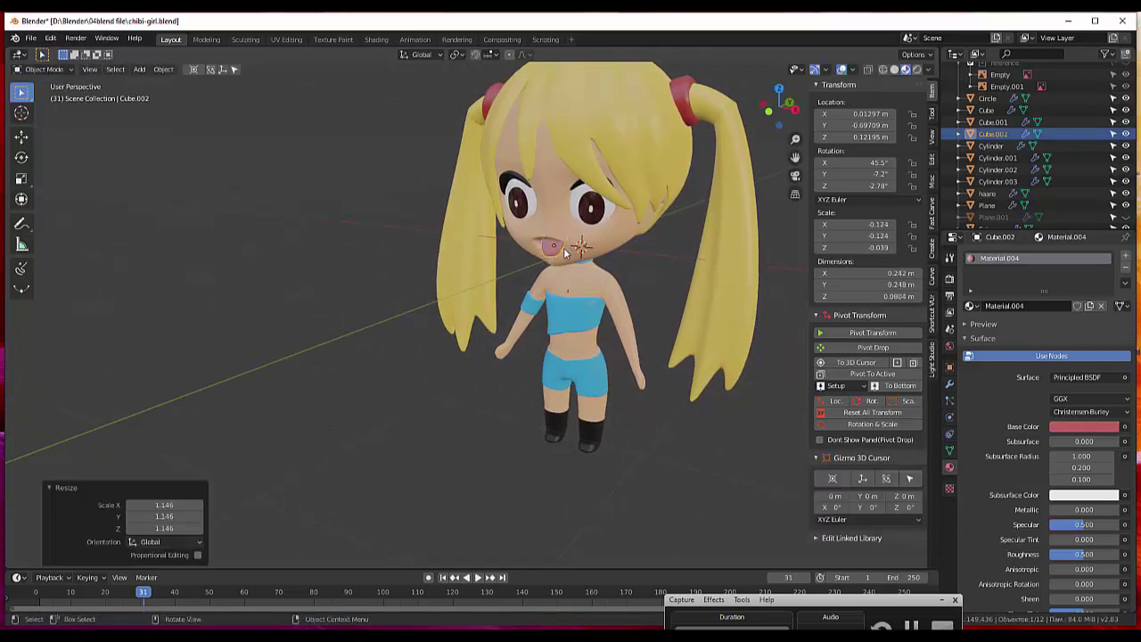
Move the tongue forward to about 0.009, -0.686, 0.147 m so it pokes out of the mouth.
{"action": "middle_click_drag", "start_coordinate": [588, 234], "coordinate": [729, 221]}
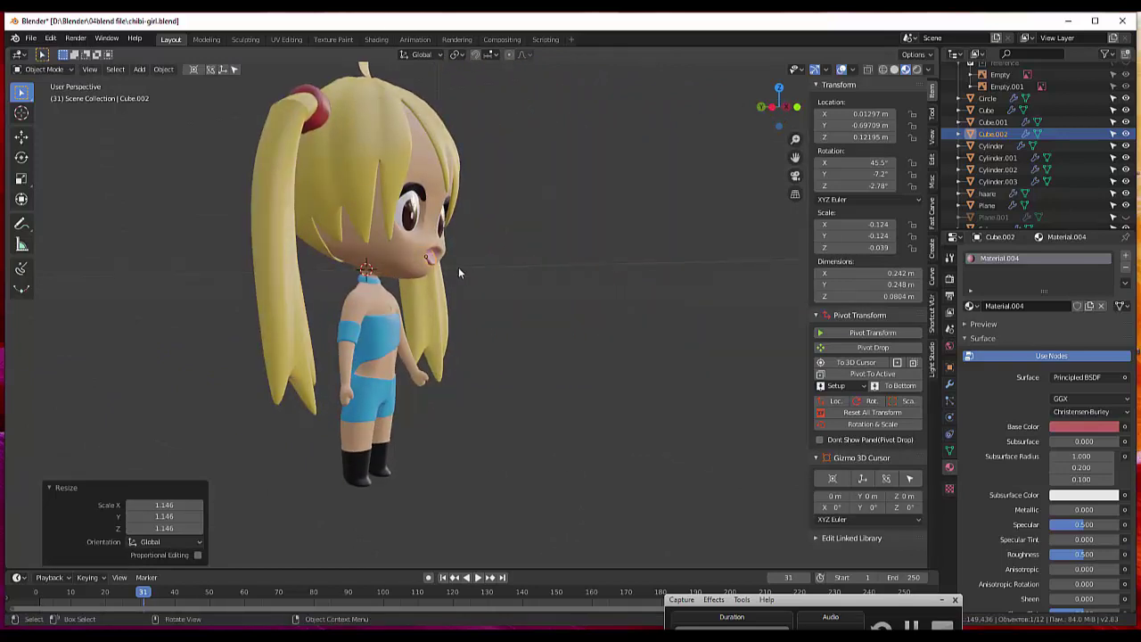
{"action": "key", "text": "g"}
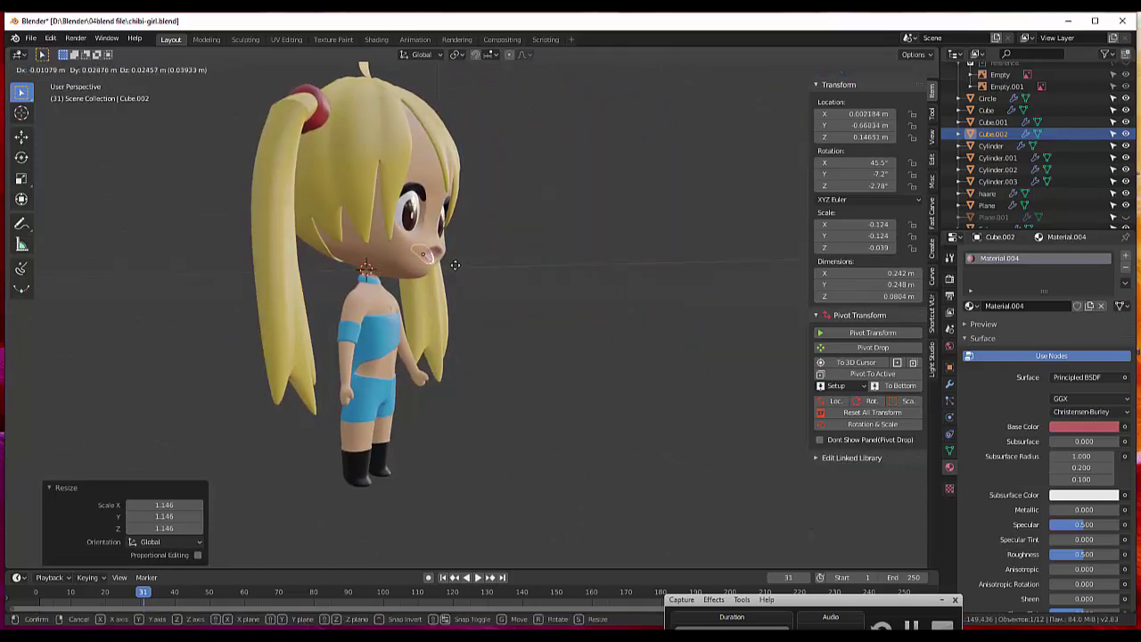
{"action": "left_click", "coordinate": [457, 265]}
{"action": "left_click", "coordinate": [514, 296]}
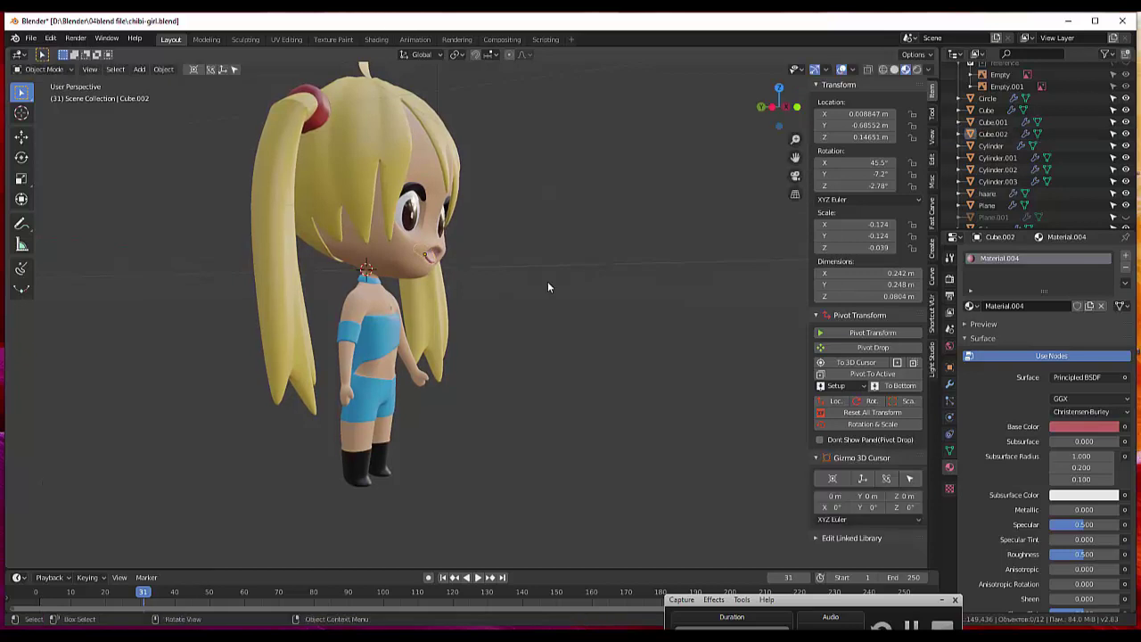
{"action": "mouse_move", "coordinate": [548, 281]}
{"action": "middle_mouse_down"}
{"action": "mouse_move", "coordinate": [526, 310]}
{"action": "mouse_move", "coordinate": [459, 306]}
{"action": "mouse_move", "coordinate": [492, 252]}
{"action": "middle_mouse_up"}
Select the body Cube and display its Mirror and Subdivision Surface modifiers in the Modifier tab.
{"action": "left_click", "coordinate": [550, 215]}
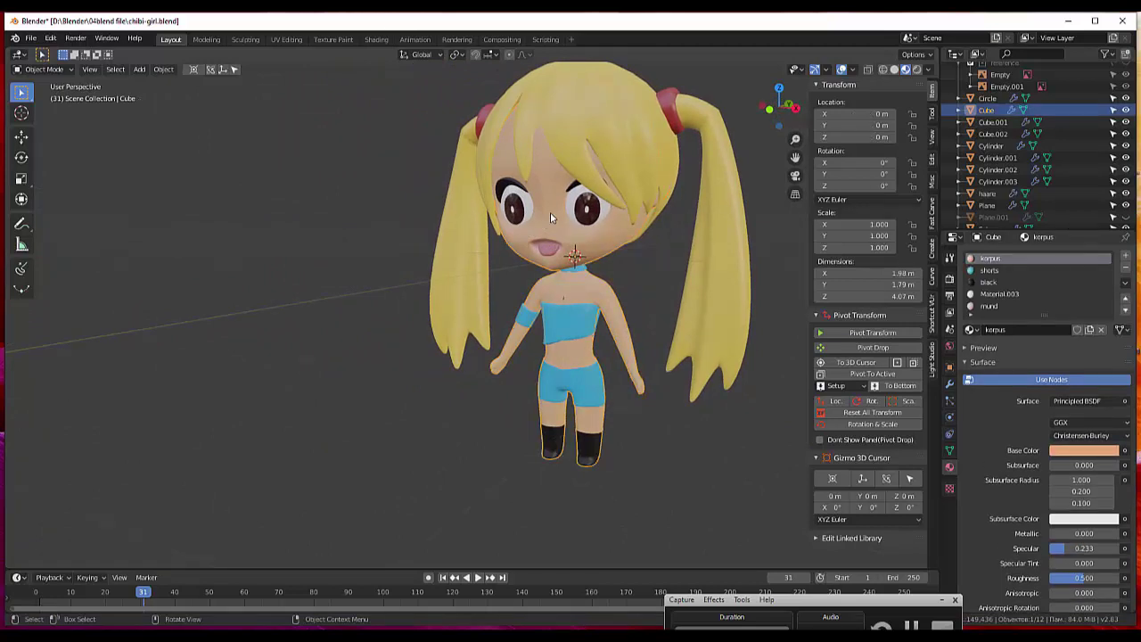
{"action": "left_click", "coordinate": [46, 68]}
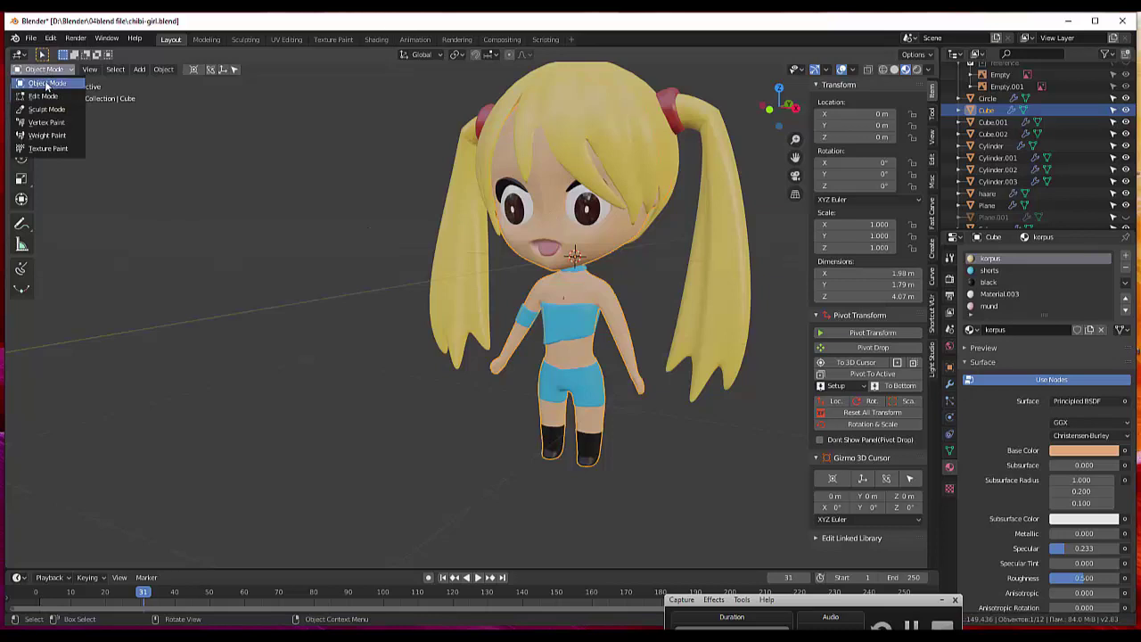
{"action": "left_click", "coordinate": [46, 84]}
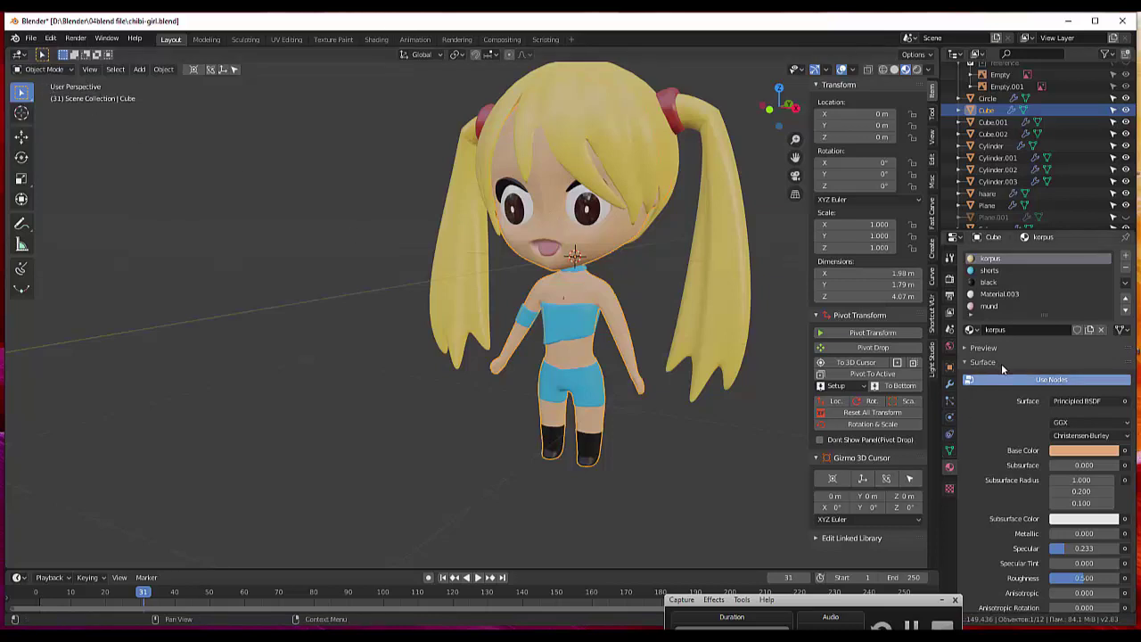
{"action": "left_click", "coordinate": [949, 386]}
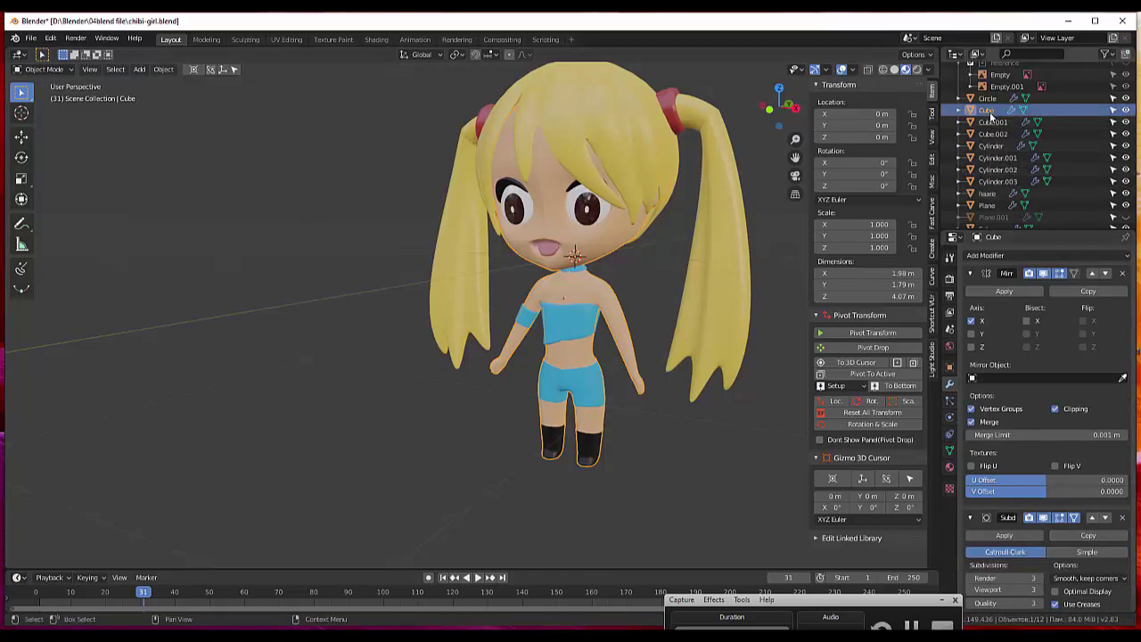
{"action": "mouse_move", "coordinate": [703, 401]}
{"action": "middle_mouse_down"}
{"action": "mouse_move", "coordinate": [687, 417]}
{"action": "mouse_move", "coordinate": [696, 438]}
{"action": "mouse_move", "coordinate": [685, 439]}
{"action": "mouse_move", "coordinate": [706, 429]}
{"action": "middle_mouse_up"}
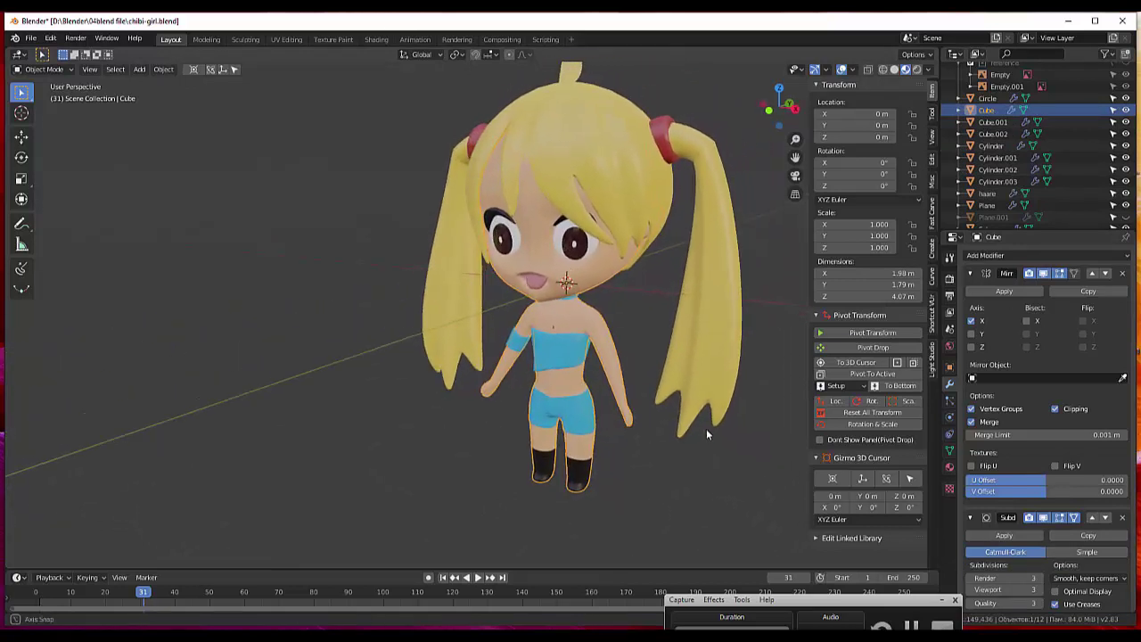